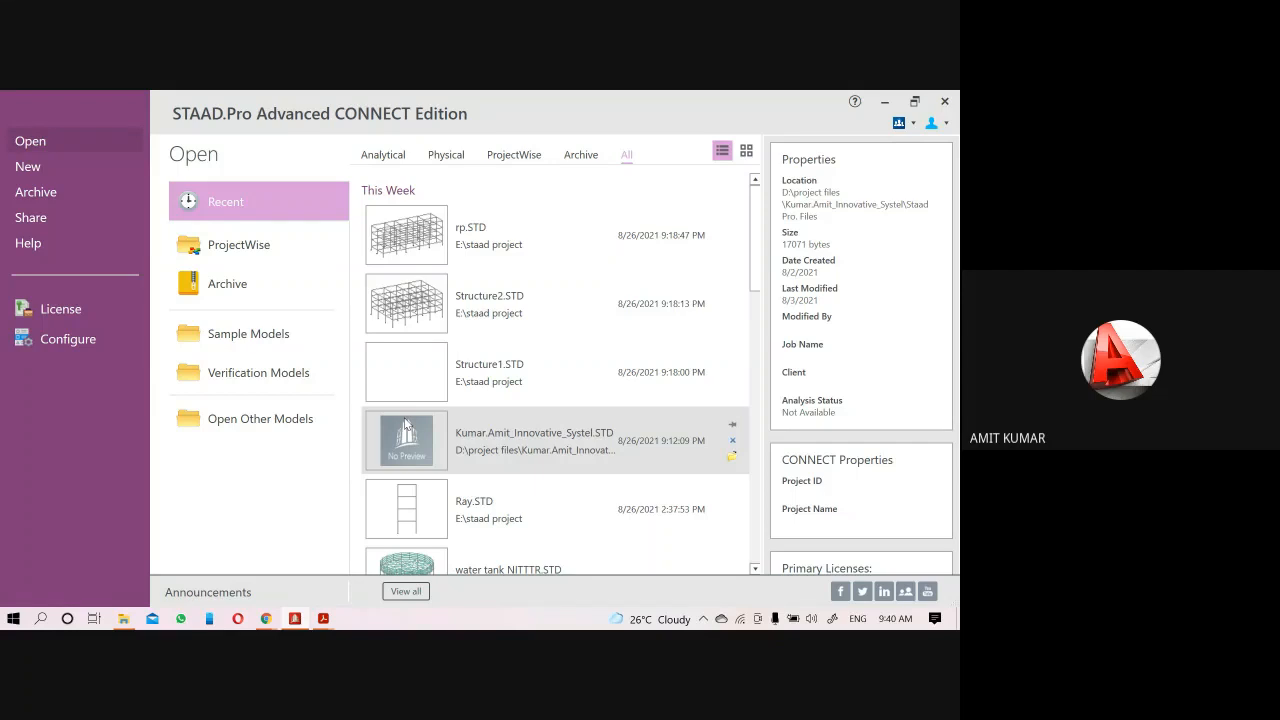
Create a new metric analytical model with the file name "response"
{"action": "left_click", "coordinate": [48, 167]}
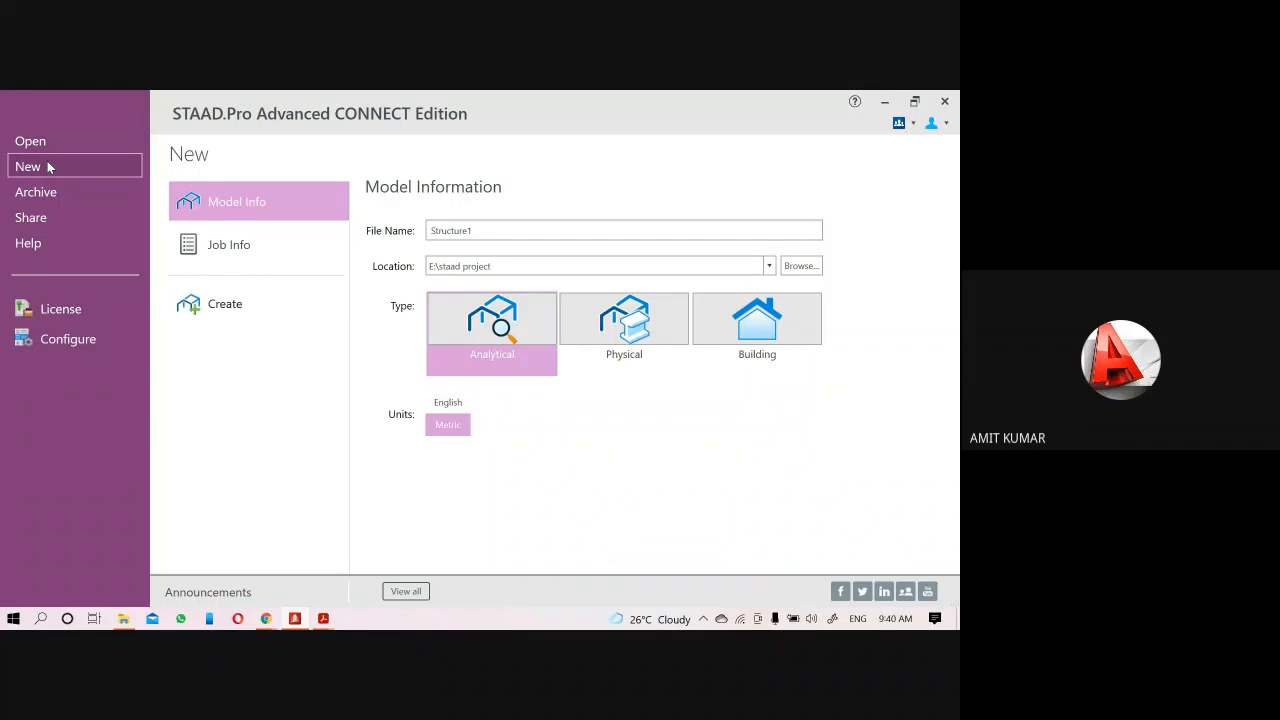
{"action": "double_click", "coordinate": [443, 235]}
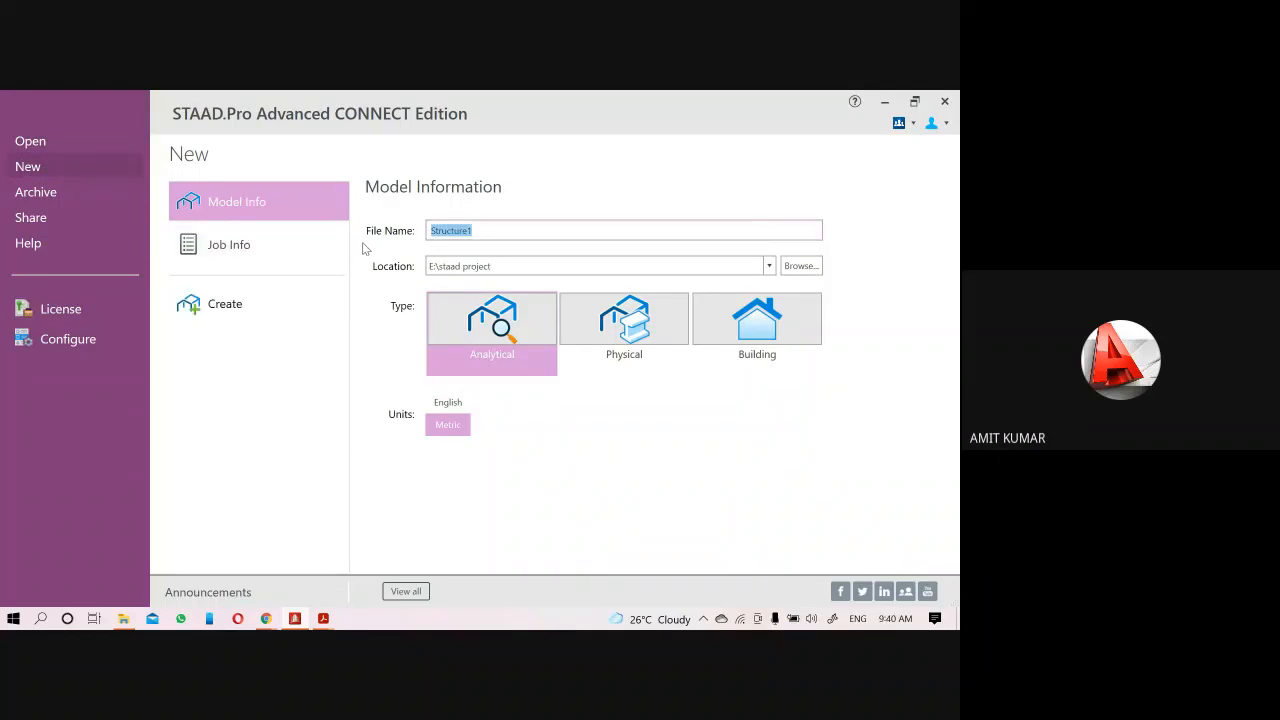
{"action": "type", "text": "res pons"}
{"action": "key", "text": "BackSpace"}
{"action": "left_click", "coordinate": [234, 313]}
{"action": "left_click", "coordinate": [564, 381]}
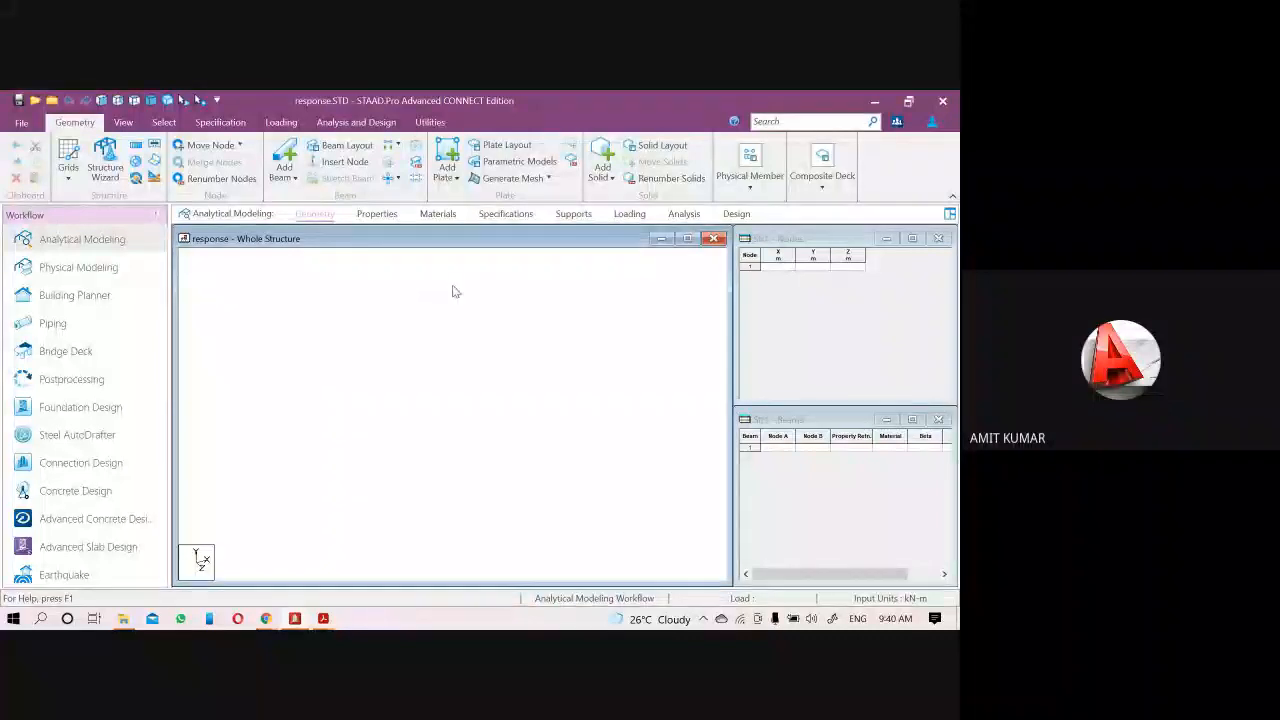
Create another new metric analytical model with the file name "Res spect nitttr"
{"action": "left_click", "coordinate": [20, 124]}
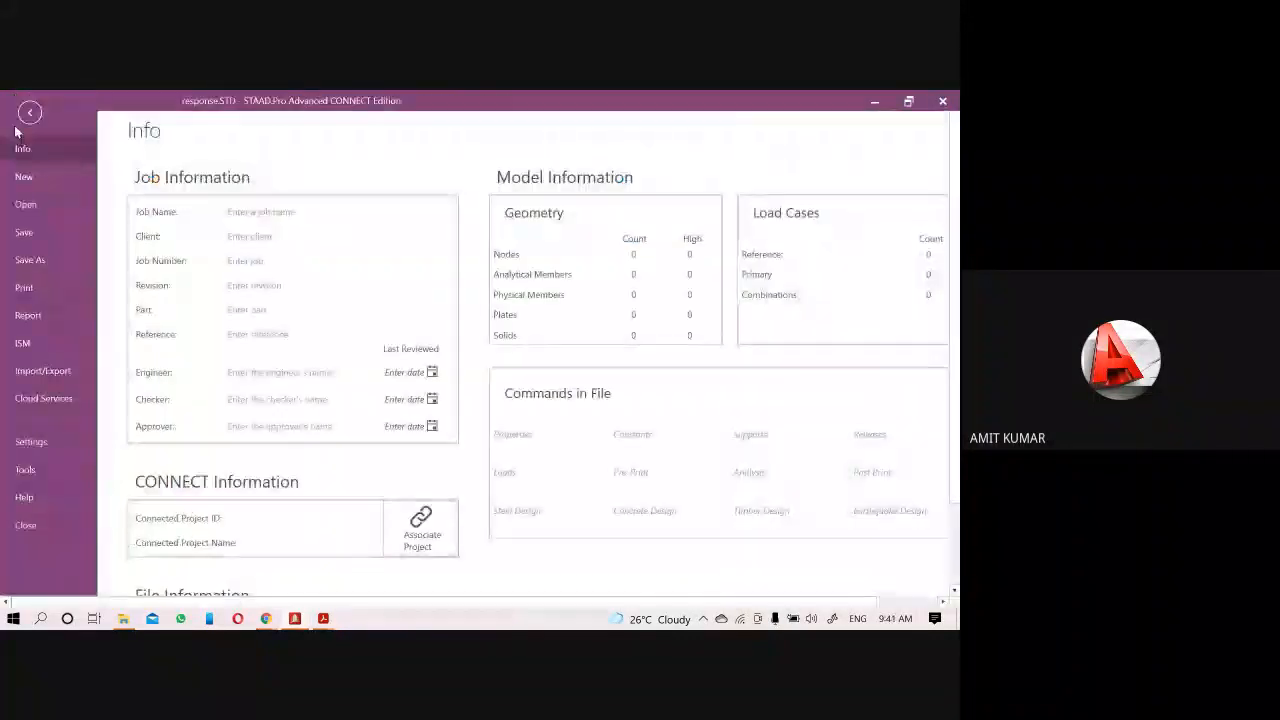
{"action": "left_click", "coordinate": [28, 177]}
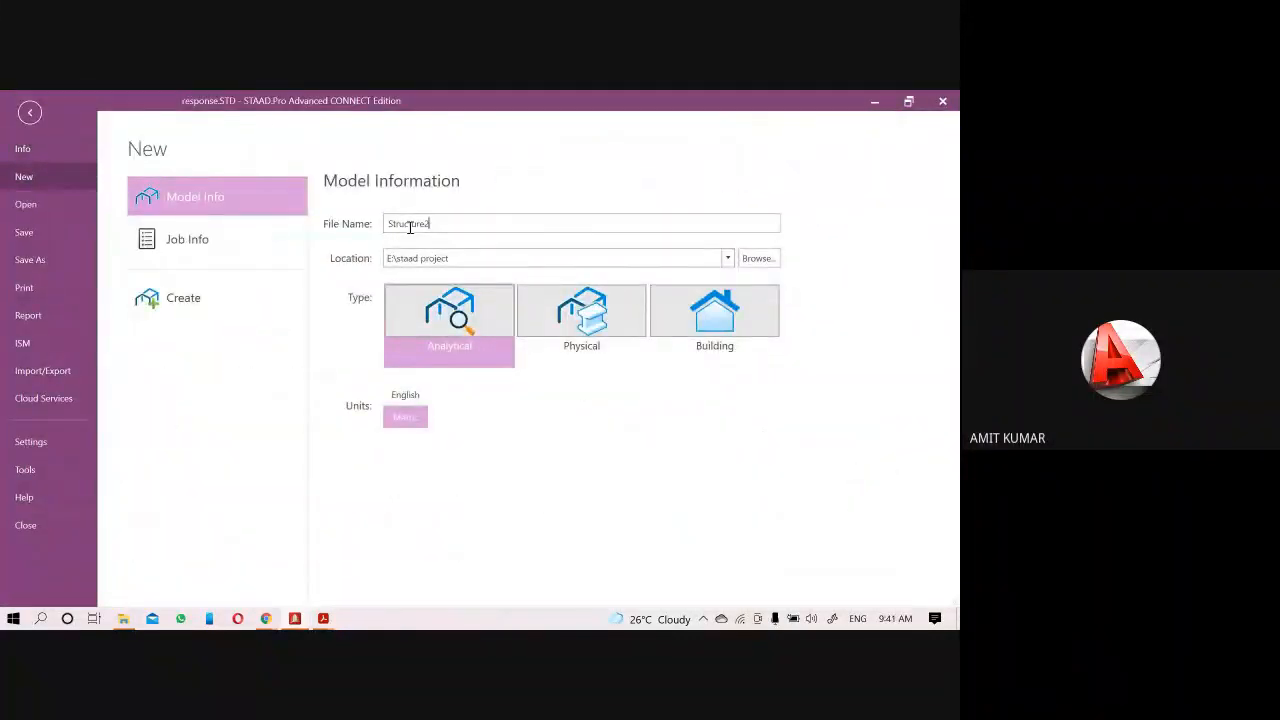
{"action": "left_click_drag", "start_coordinate": [432, 224], "coordinate": [314, 232]}
{"action": "type", "text": "Res spect nitttr"}
{"action": "left_click_drag", "start_coordinate": [454, 223], "coordinate": [378, 240]}
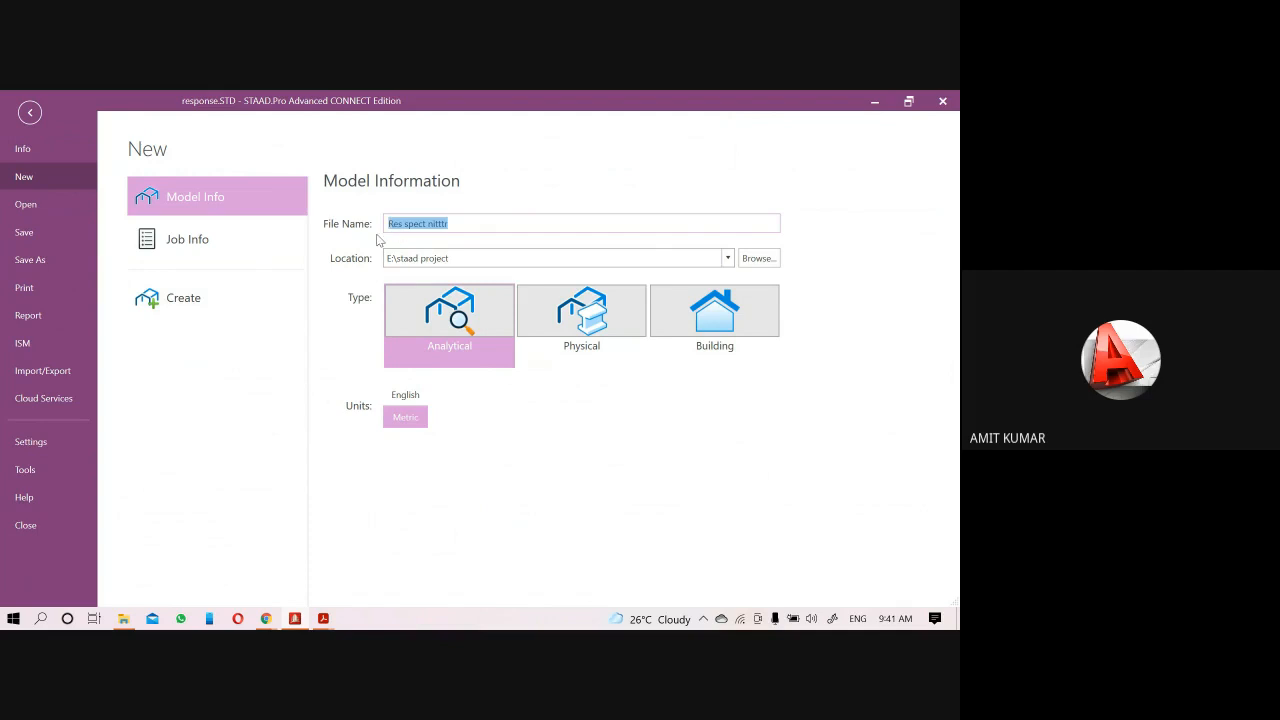
{"action": "left_click", "coordinate": [183, 308]}
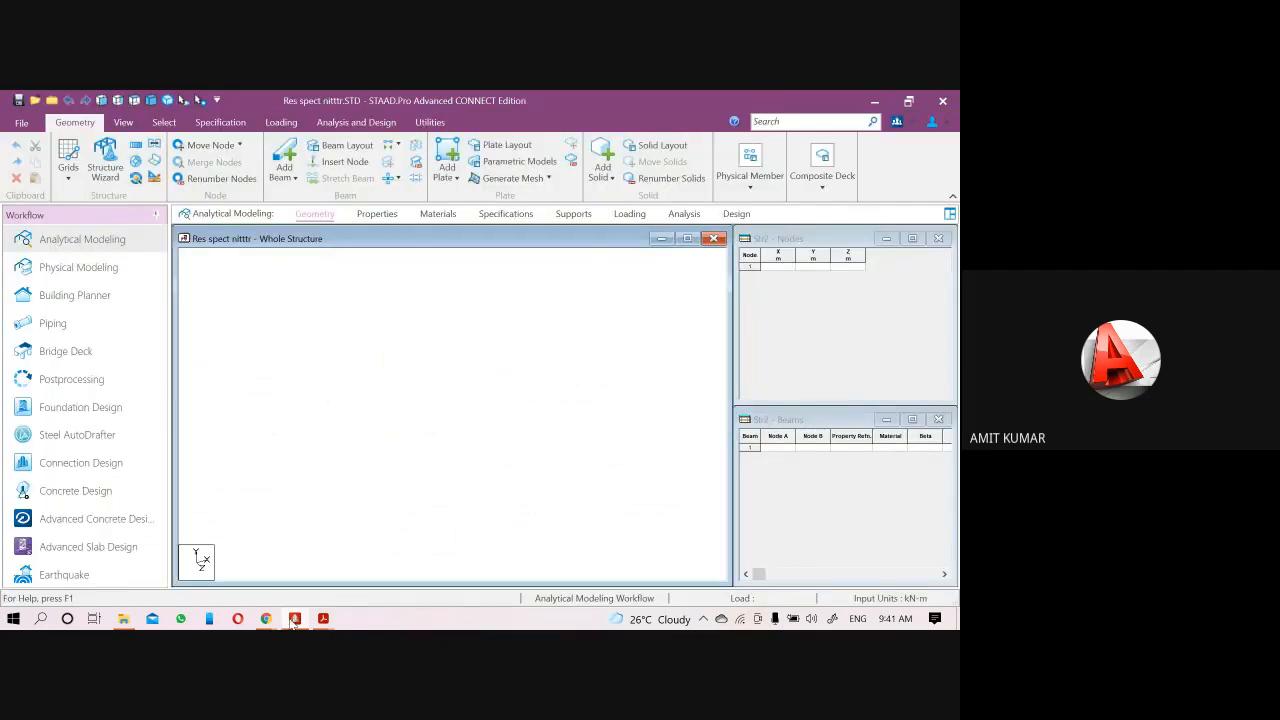
Switch to Assignment_-_STAAD.Pro_2.pdf in Acrobat Reader and examine the front view and isometric view figures of the frame
{"action": "left_click", "coordinate": [294, 620]}
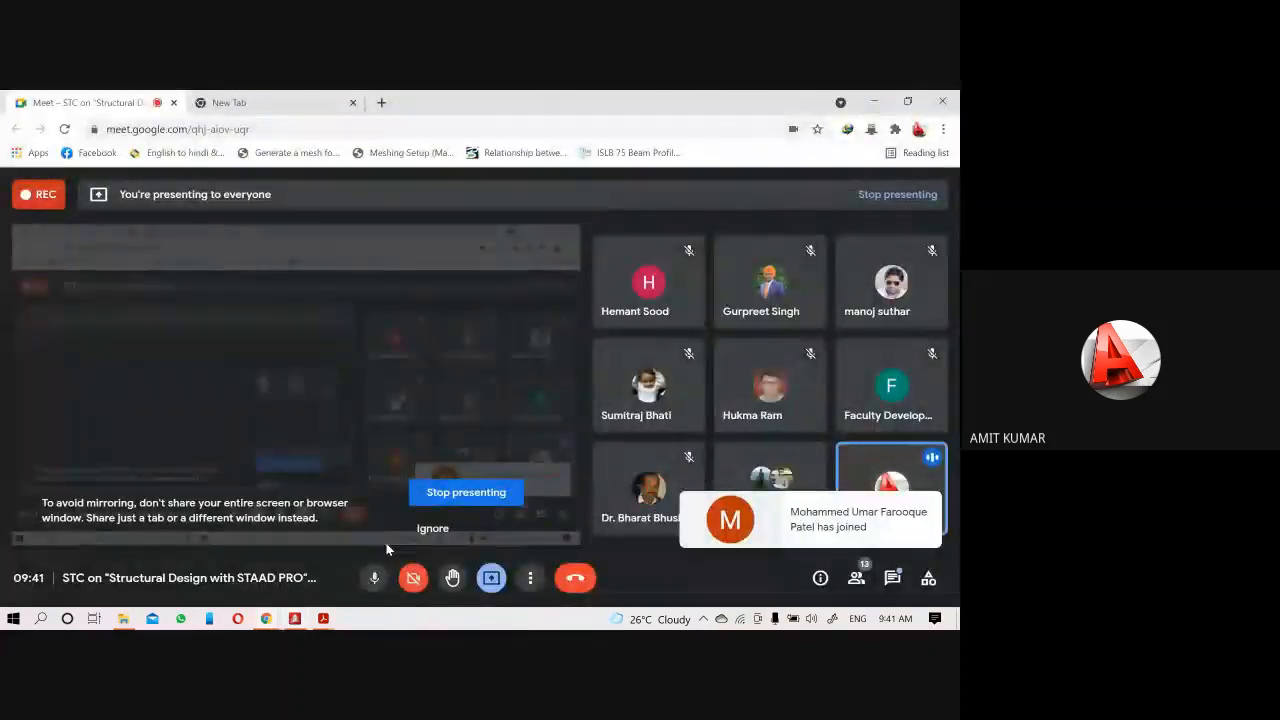
{"action": "mouse_move", "coordinate": [323, 620]}
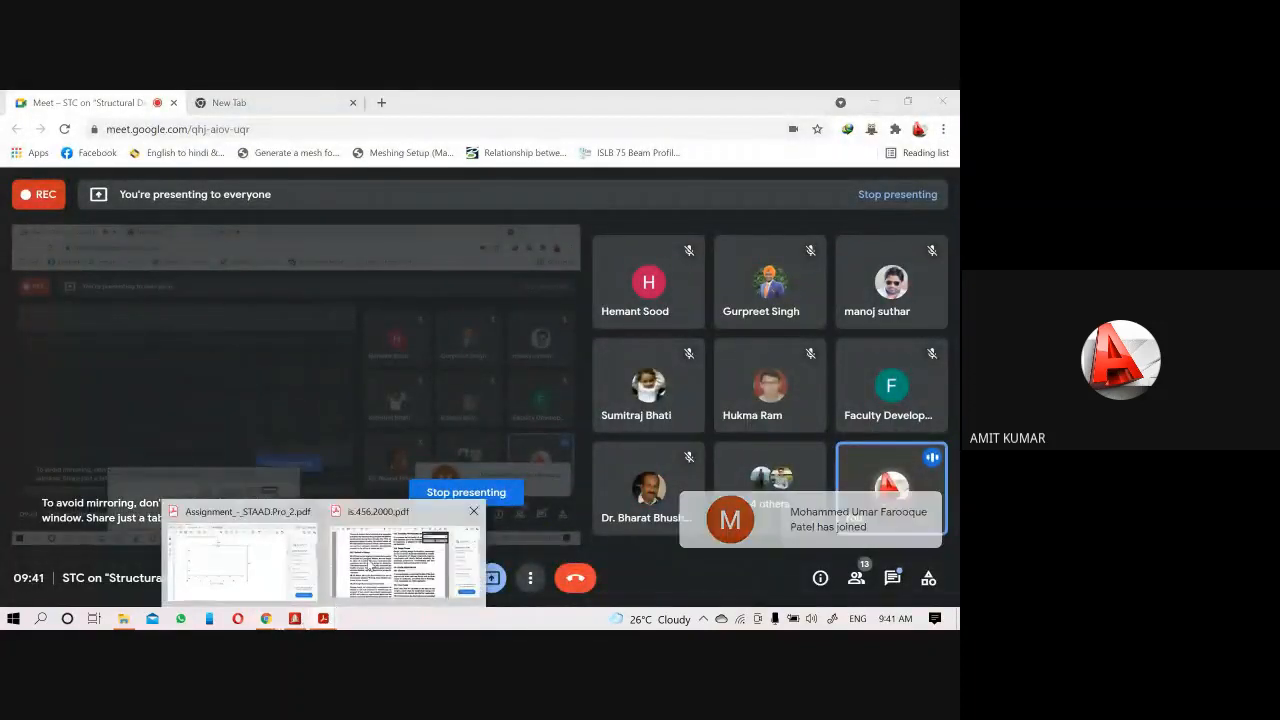
{"action": "left_click", "coordinate": [252, 546]}
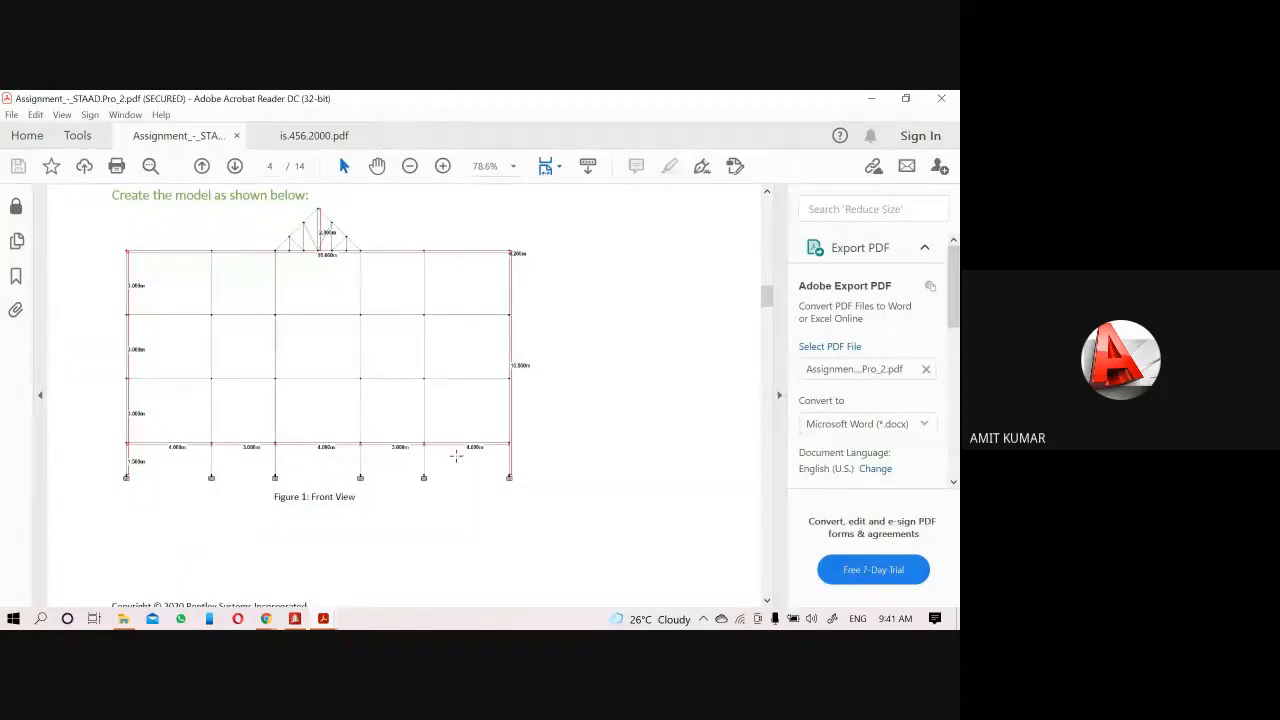
{"action": "scroll", "coordinate": [457, 455], "scroll_direction": "up", "scroll_amount": 2}
{"action": "scroll", "coordinate": [457, 455], "scroll_direction": "up", "scroll_amount": 3}
{"action": "scroll", "coordinate": [457, 457], "scroll_direction": "down", "scroll_amount": 2}
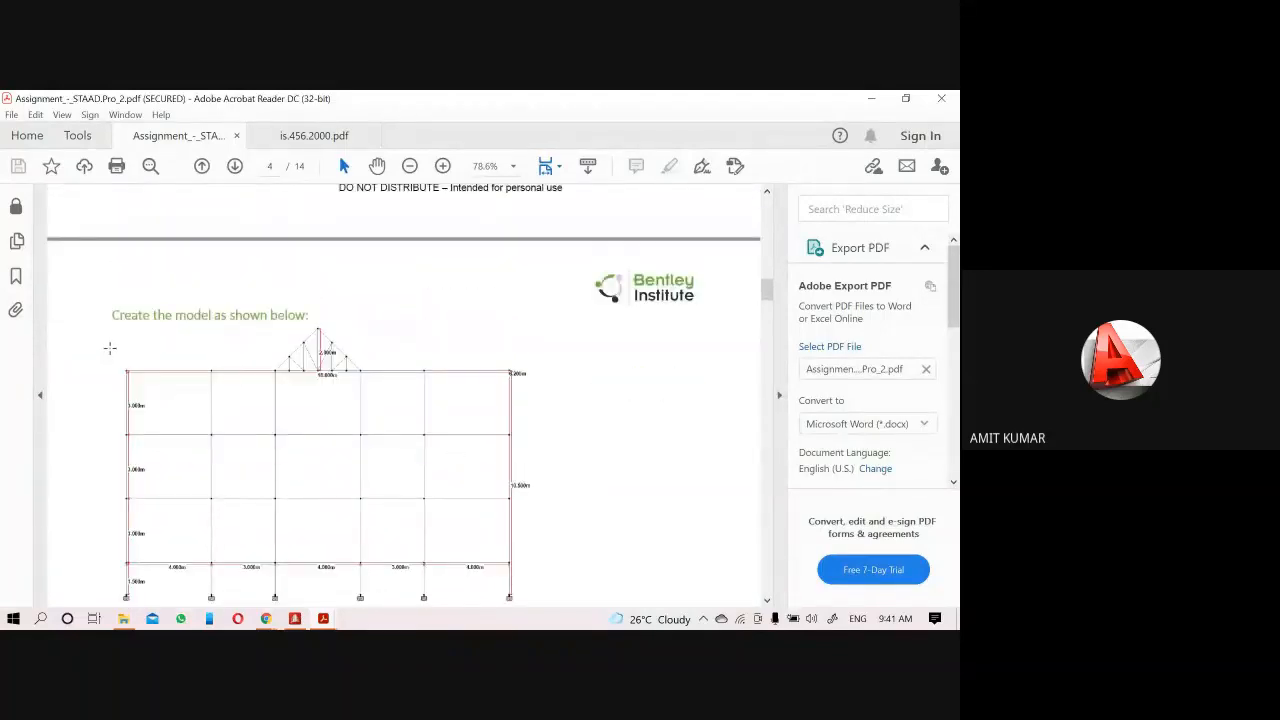
{"action": "scroll", "coordinate": [395, 383], "scroll_direction": "down", "scroll_amount": 1}
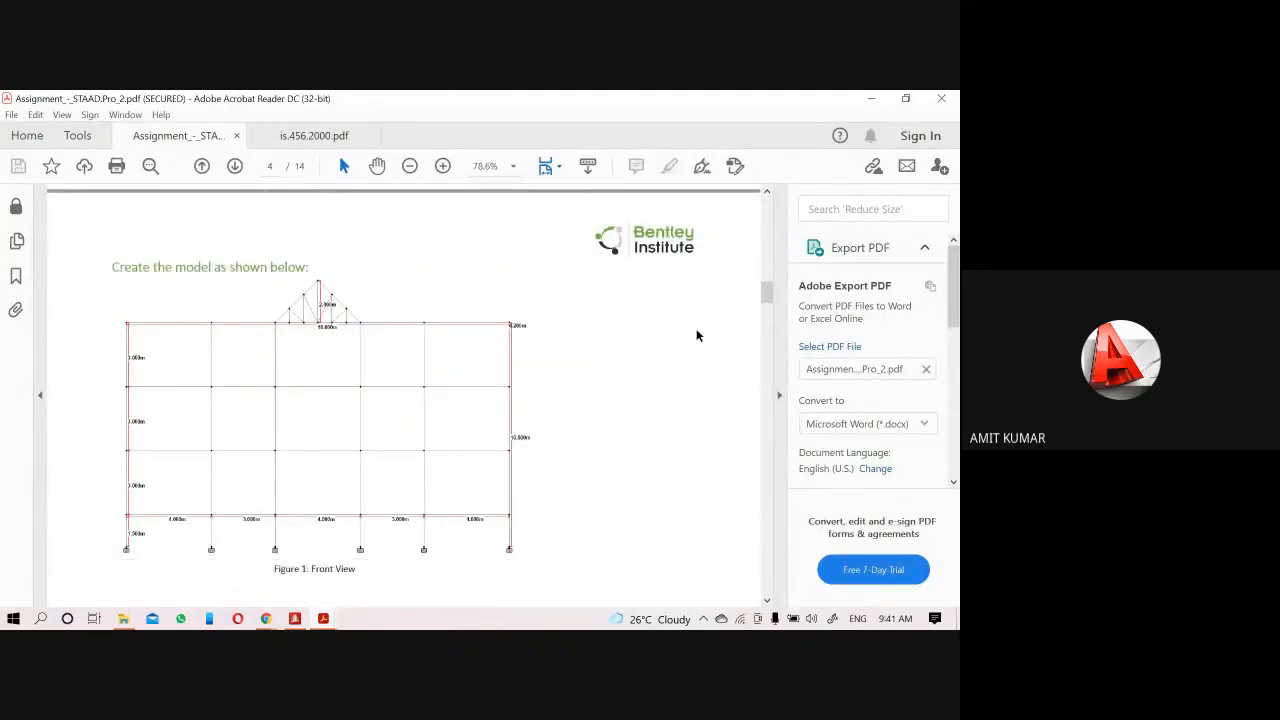
{"action": "scroll", "coordinate": [238, 436], "scroll_direction": "up", "scroll_amount": 4}
{"action": "scroll", "coordinate": [240, 435], "scroll_direction": "up", "scroll_amount": 10}
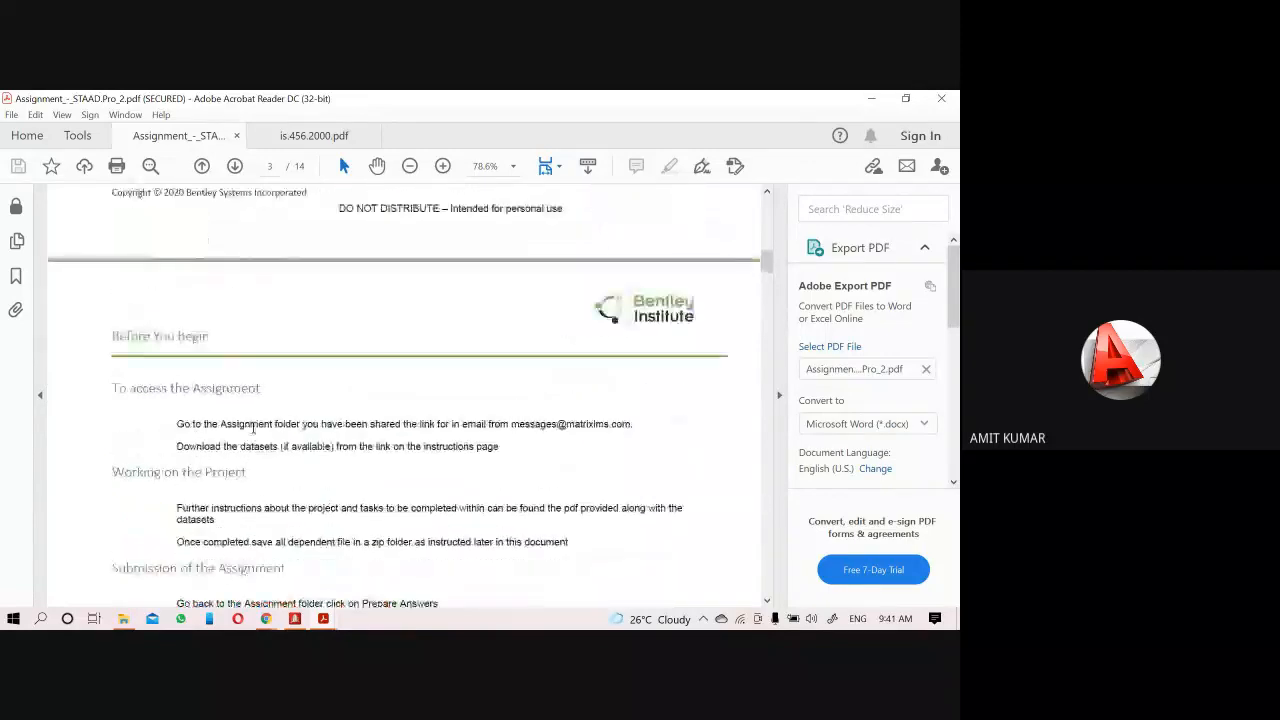
{"action": "scroll", "coordinate": [255, 431], "scroll_direction": "up", "scroll_amount": 1}
{"action": "scroll", "coordinate": [255, 431], "scroll_direction": "down", "scroll_amount": 10}
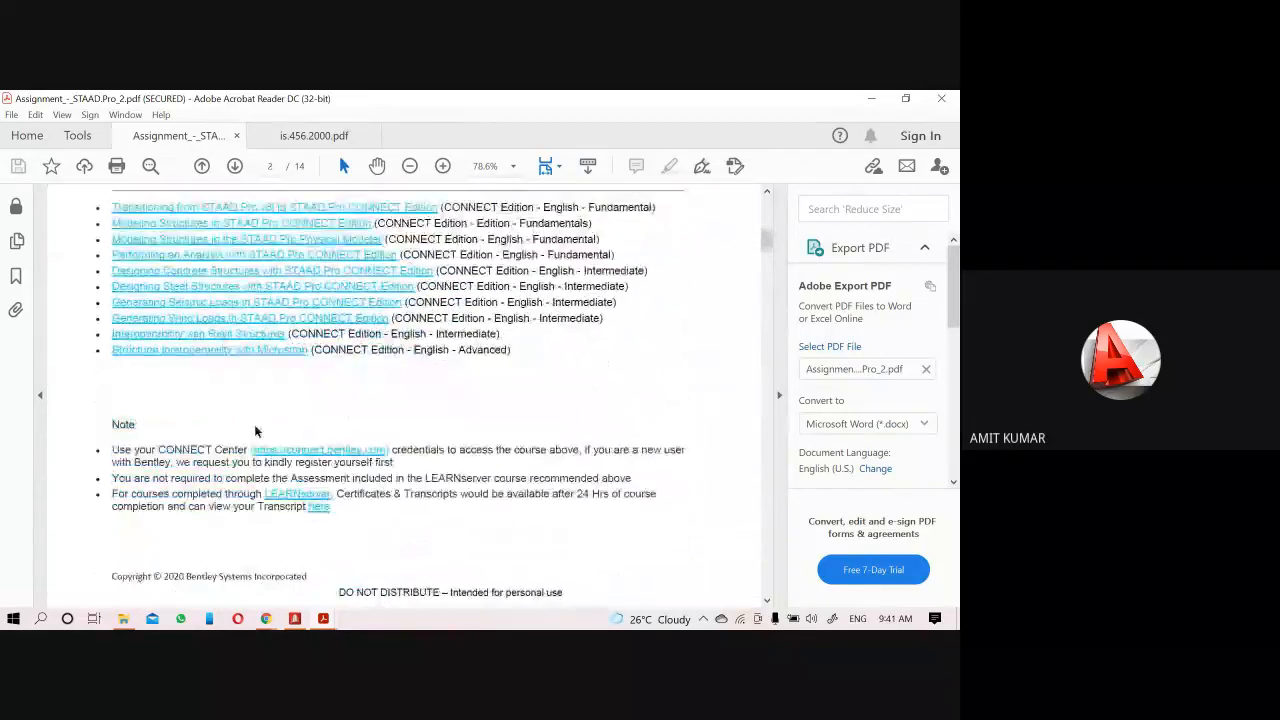
{"action": "scroll", "coordinate": [255, 430], "scroll_direction": "down", "scroll_amount": 12}
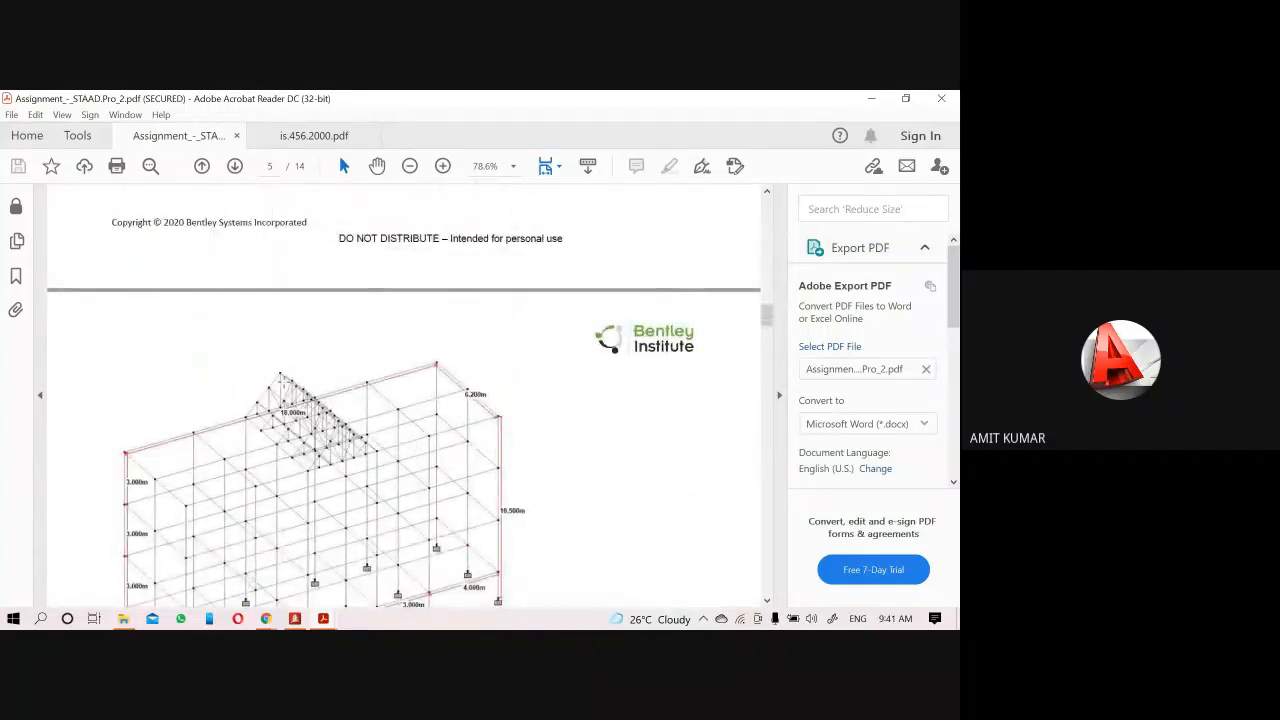
{"action": "scroll", "coordinate": [324, 414], "scroll_direction": "down", "scroll_amount": 3}
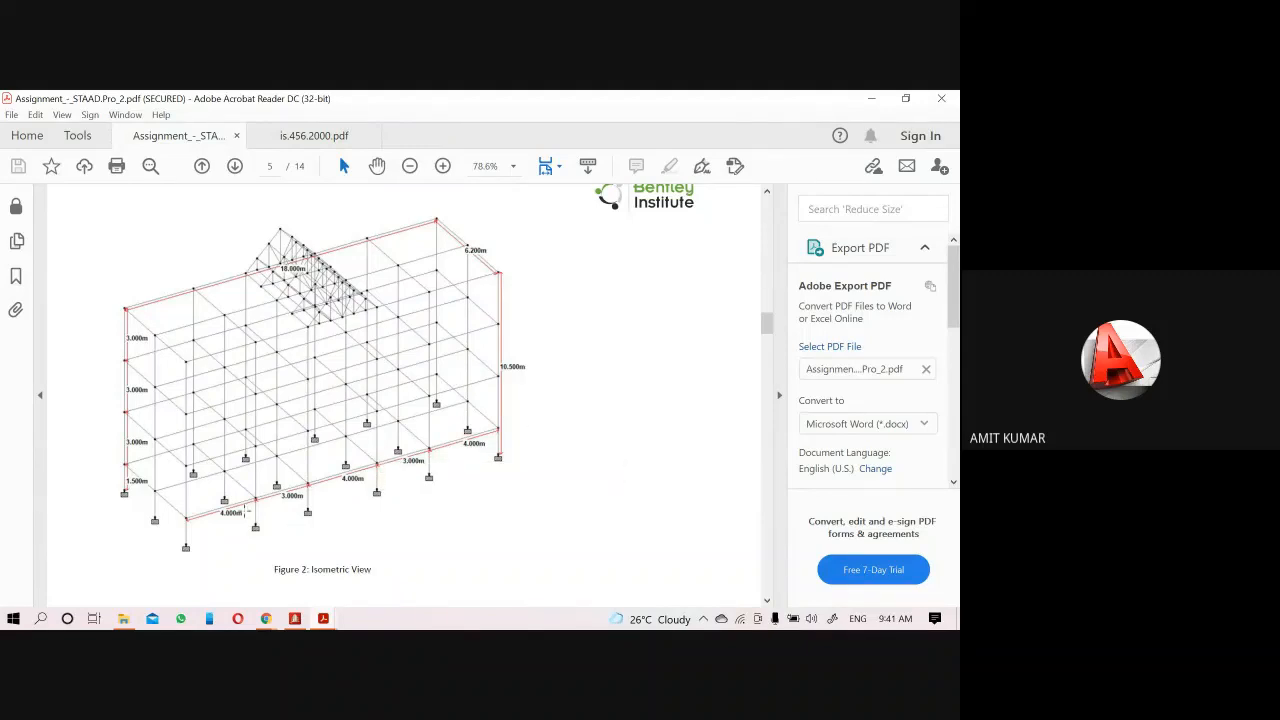
Look through the assignment's remaining figures, modelling hints, properties and specifications, and return to the isometric view figure
{"action": "scroll", "coordinate": [283, 456], "scroll_direction": "down", "scroll_amount": 18}
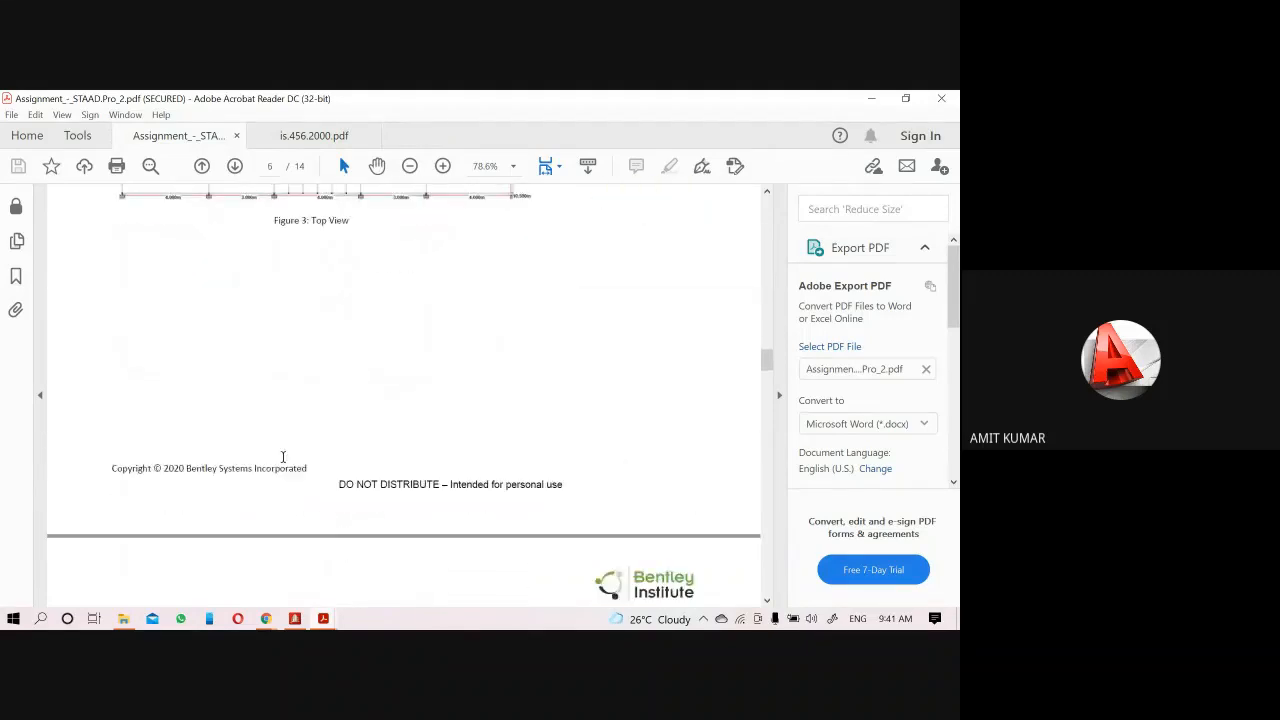
{"action": "scroll", "coordinate": [283, 457], "scroll_direction": "down", "scroll_amount": 20}
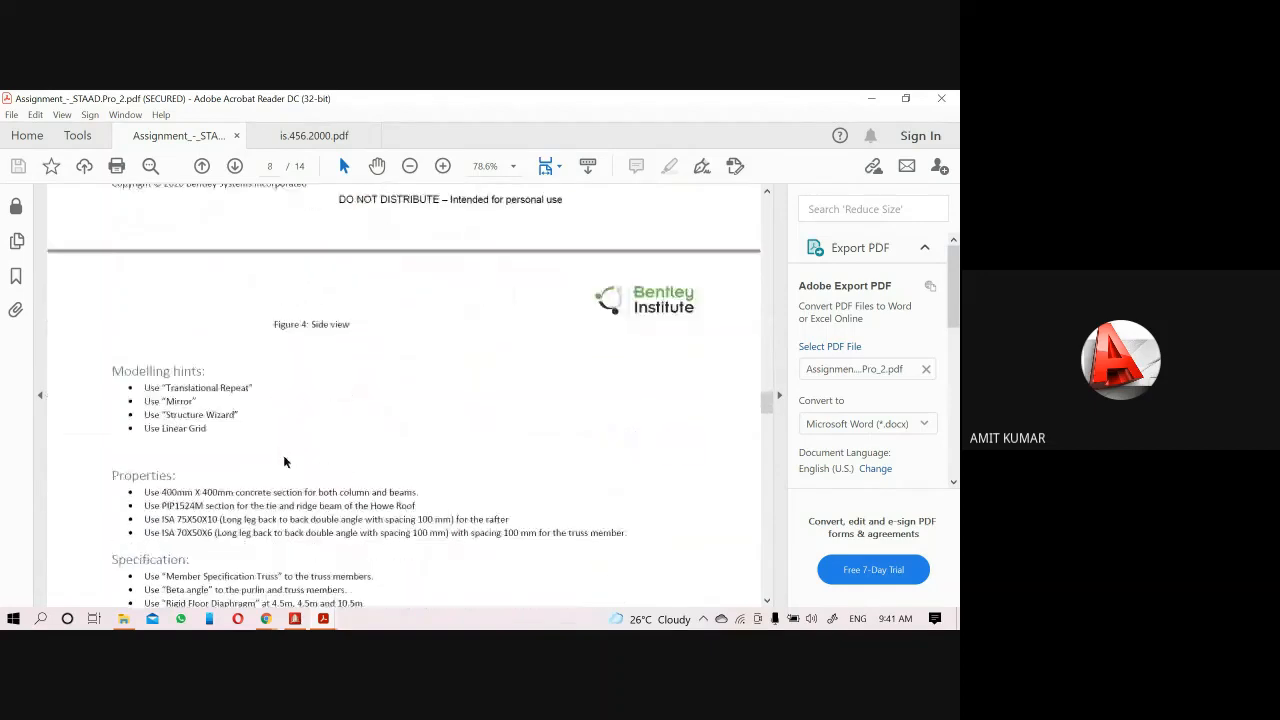
{"action": "scroll", "coordinate": [284, 459], "scroll_direction": "down", "scroll_amount": 3}
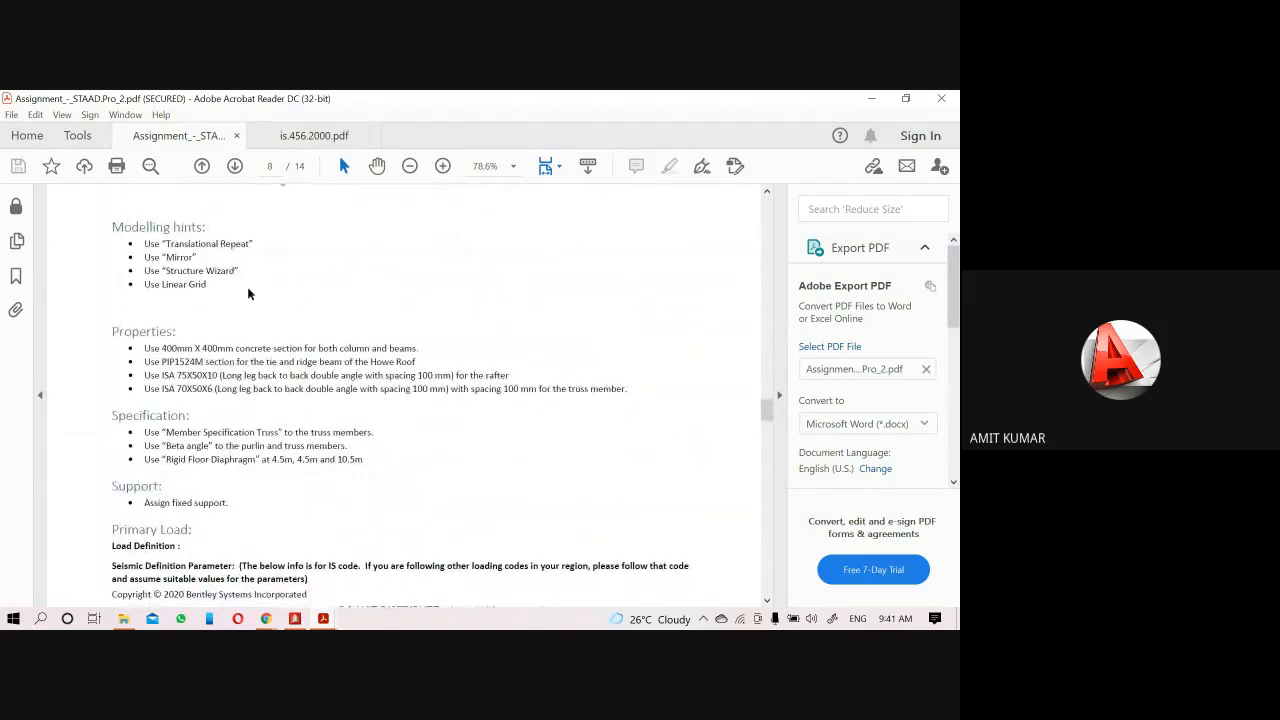
{"action": "scroll", "coordinate": [266, 432], "scroll_direction": "up", "scroll_amount": 2}
{"action": "scroll", "coordinate": [266, 432], "scroll_direction": "up", "scroll_amount": 15}
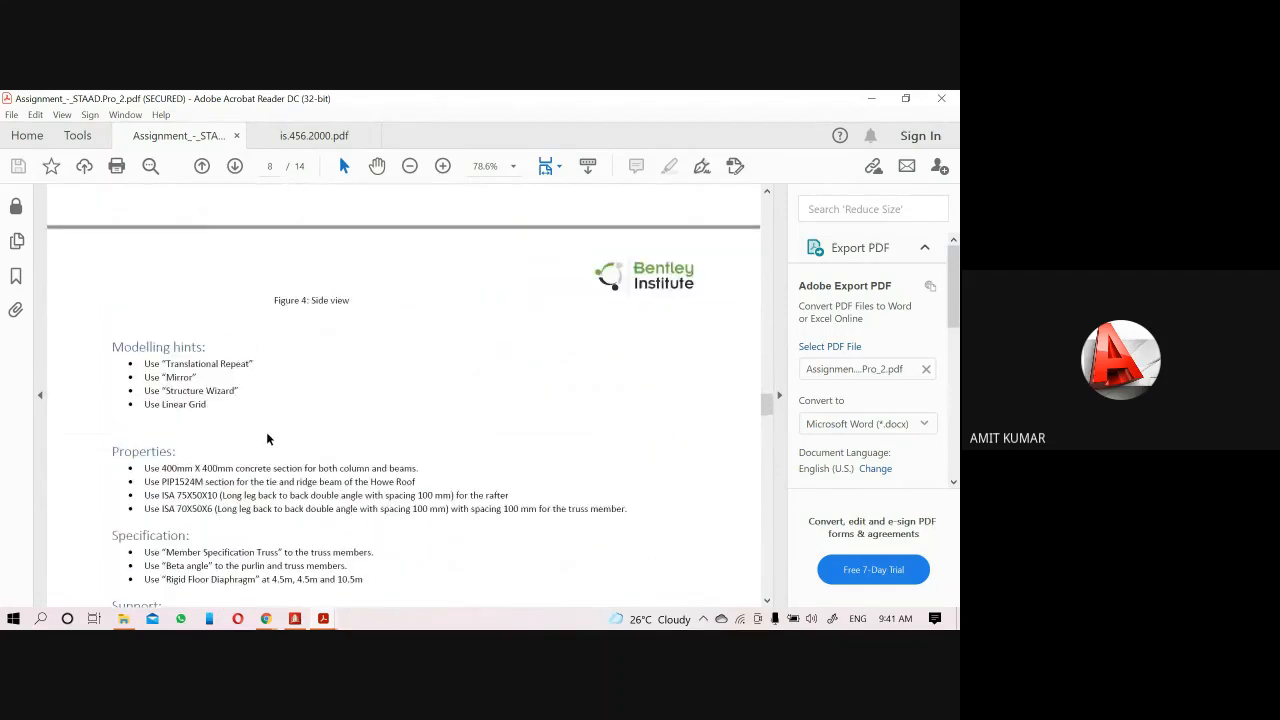
{"action": "scroll", "coordinate": [267, 435], "scroll_direction": "up", "scroll_amount": 20}
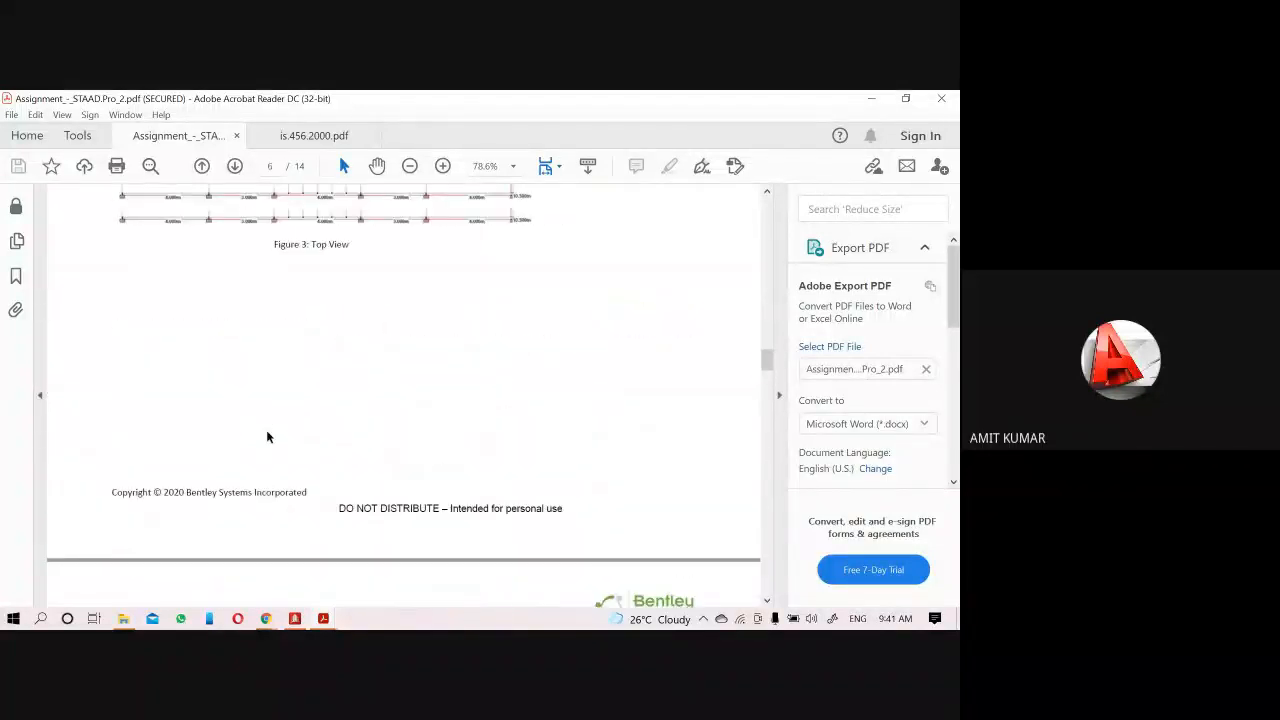
{"action": "scroll", "coordinate": [264, 430], "scroll_direction": "up", "scroll_amount": 2}
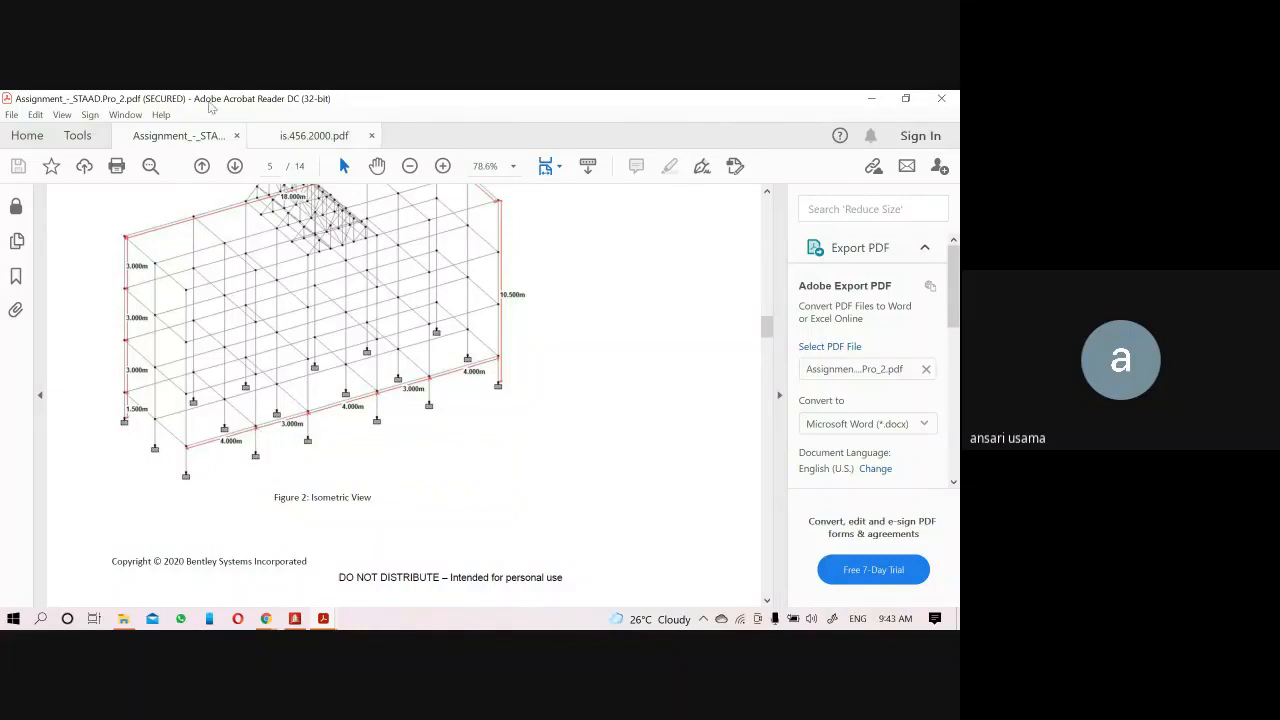
Check the whole isometric view figure in the assignment PDF against the empty model and return to STAAD.Pro
{"action": "left_click", "coordinate": [296, 619]}
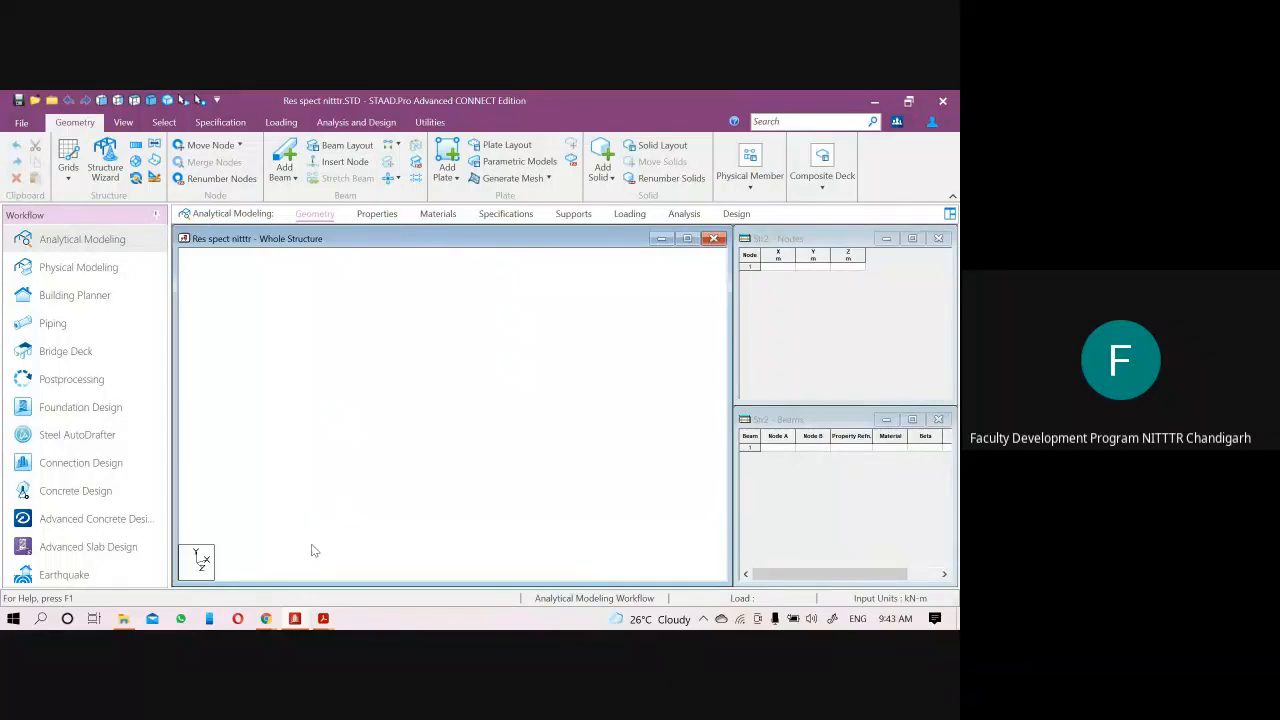
{"action": "mouse_move", "coordinate": [268, 620]}
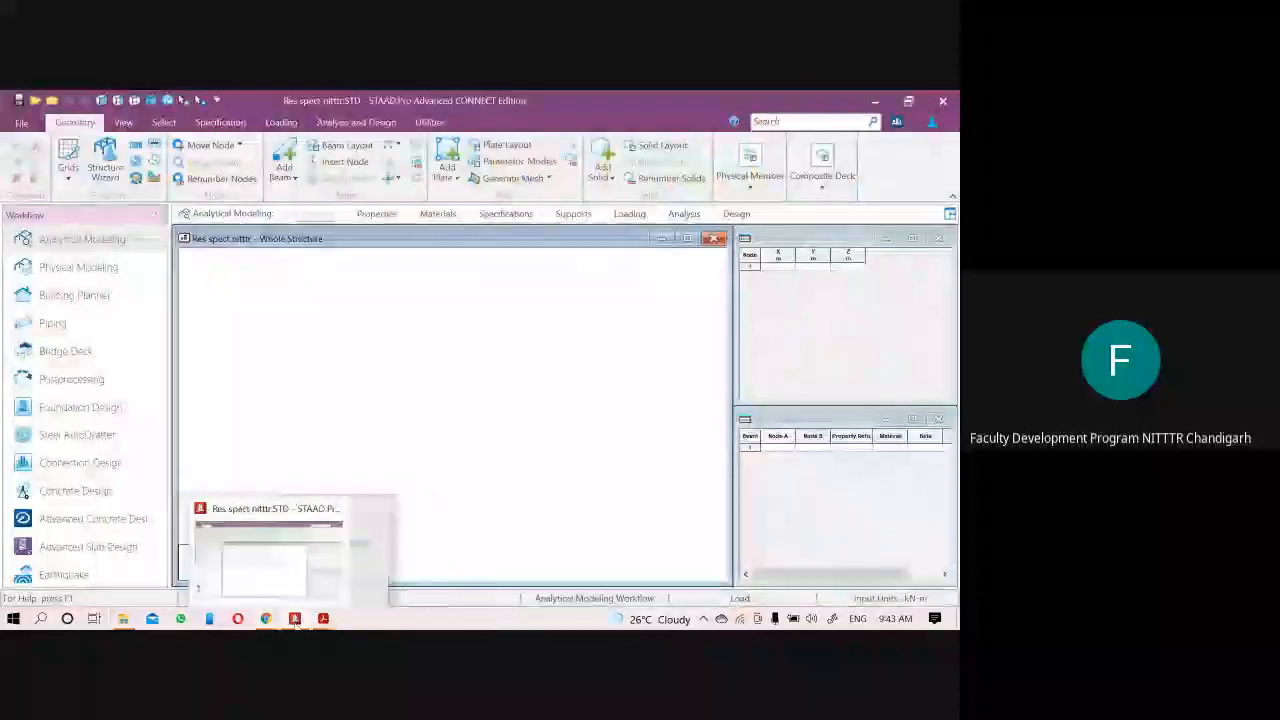
{"action": "left_click", "coordinate": [295, 618]}
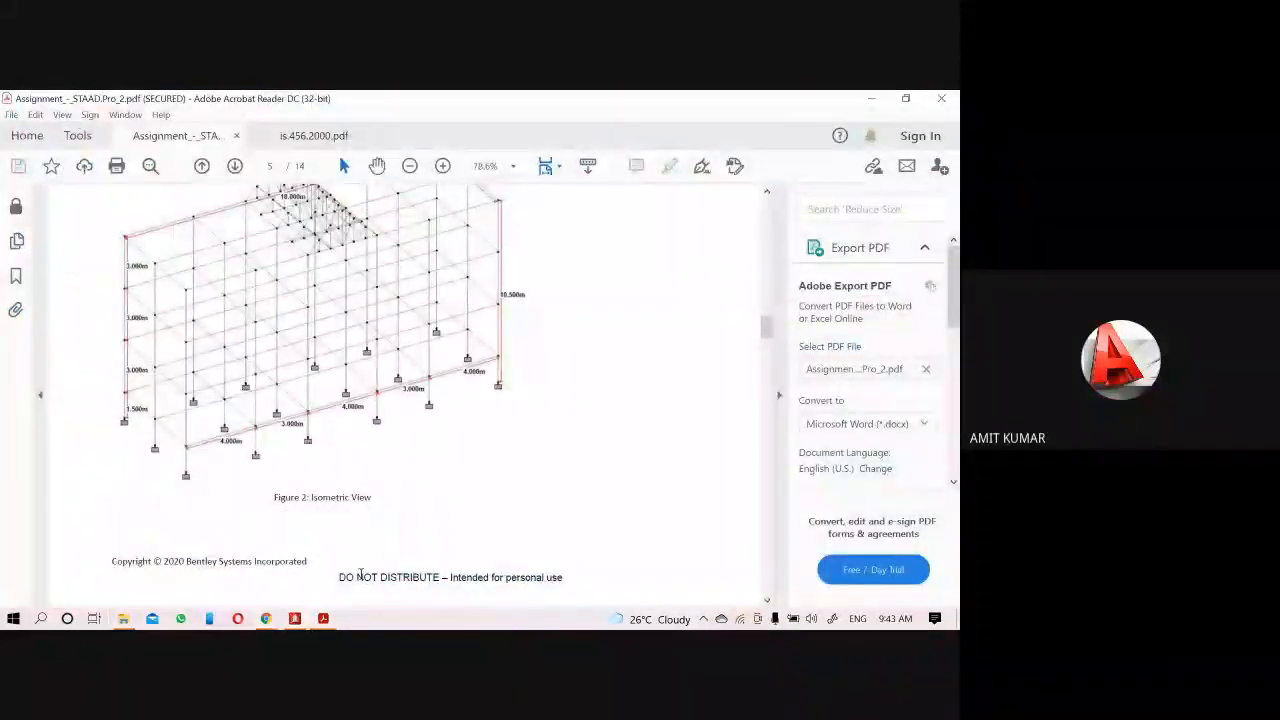
{"action": "scroll", "coordinate": [445, 305], "scroll_direction": "up", "scroll_amount": 2}
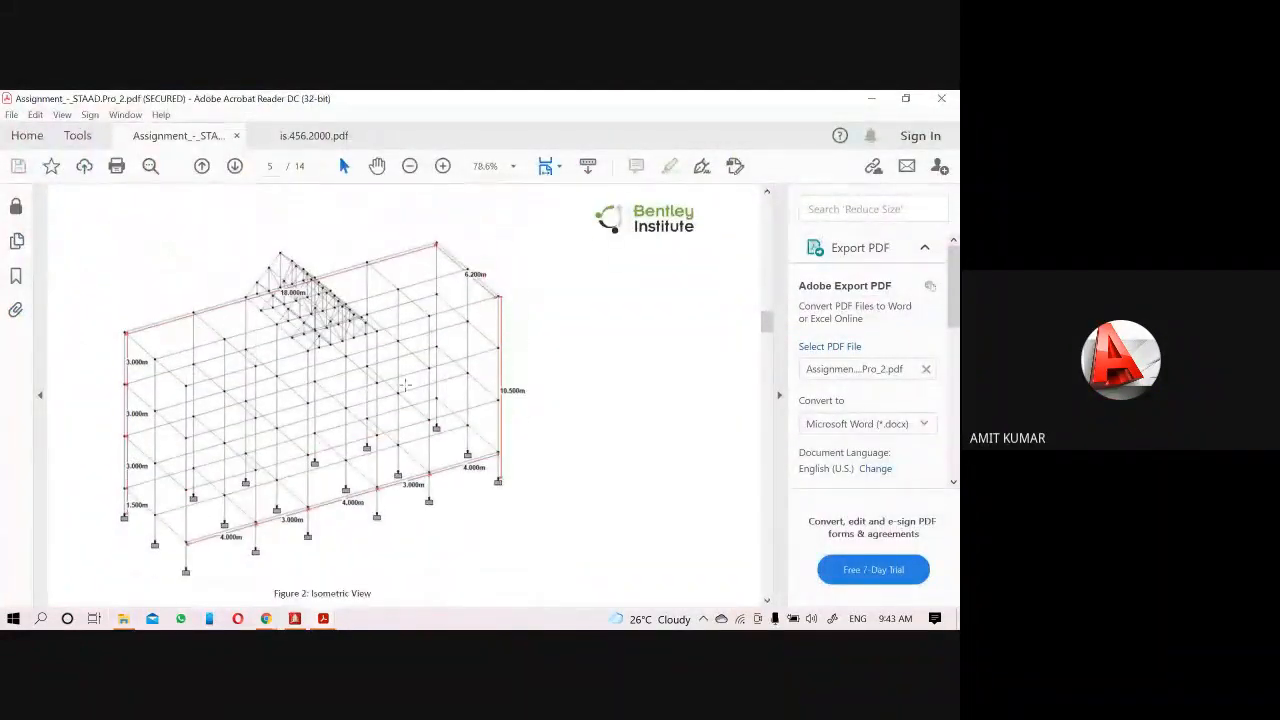
{"action": "left_click", "coordinate": [296, 620]}
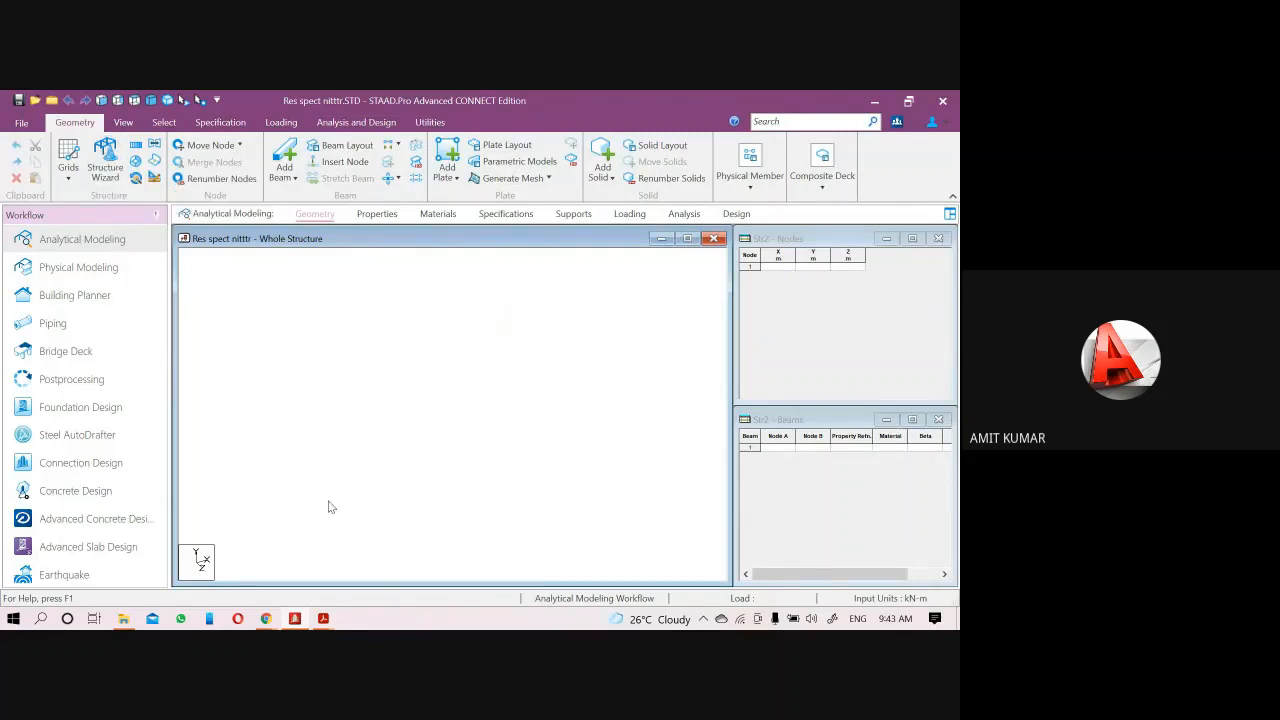
Switch back to the assignment PDF in Acrobat Reader and read the modelling hints, properties and specifications on page 8
{"action": "mouse_move", "coordinate": [323, 618]}
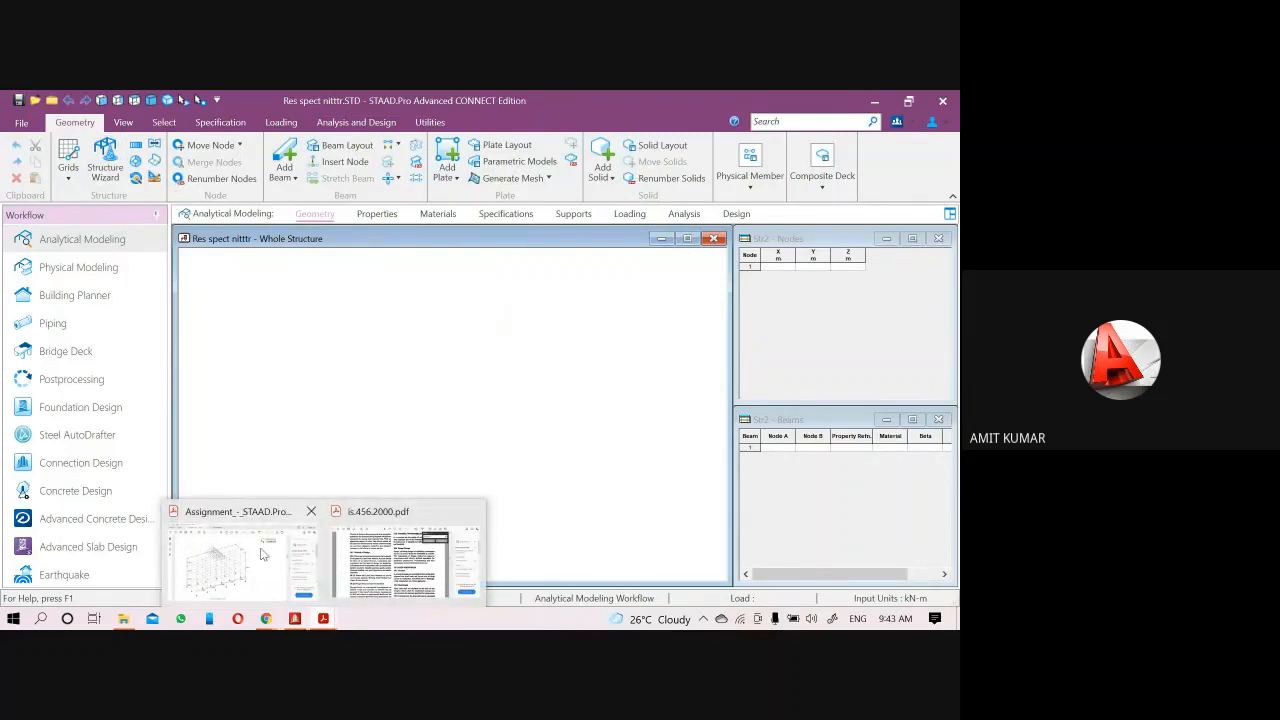
{"action": "left_click", "coordinate": [265, 555]}
{"action": "scroll", "coordinate": [306, 446], "scroll_direction": "down", "scroll_amount": 5}
{"action": "scroll", "coordinate": [306, 446], "scroll_direction": "up", "scroll_amount": 10}
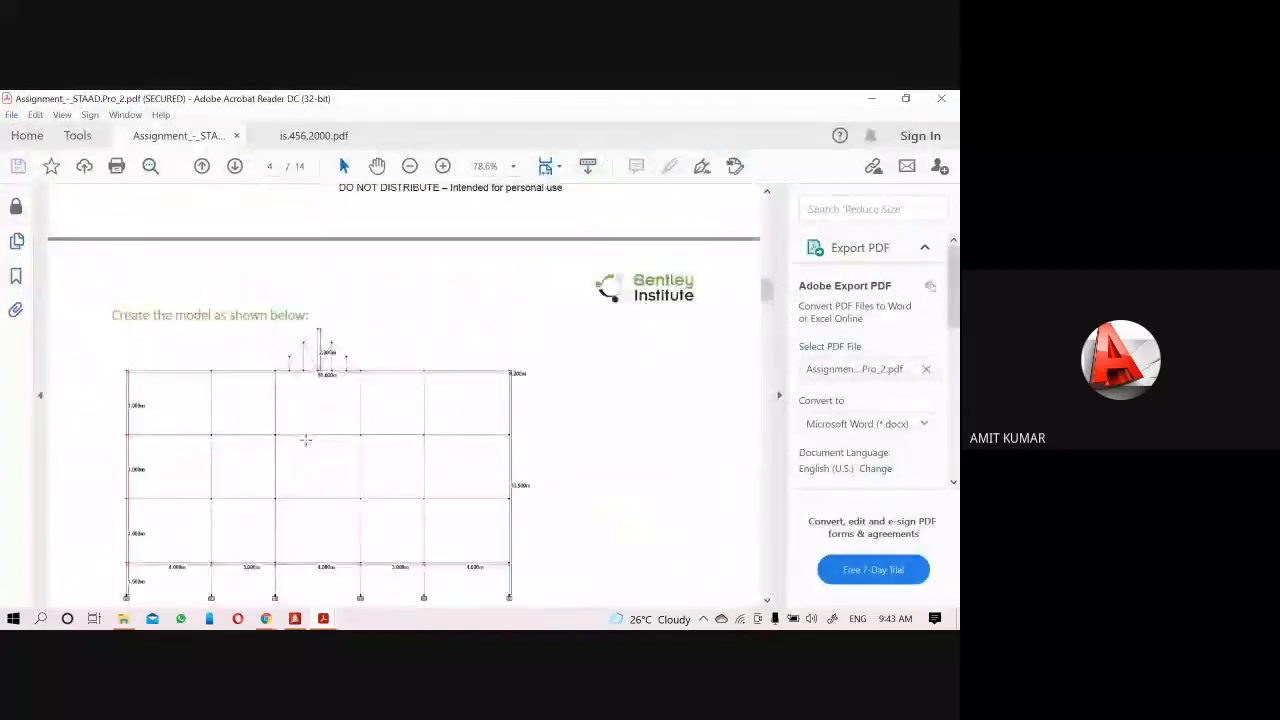
{"action": "scroll", "coordinate": [306, 438], "scroll_direction": "up", "scroll_amount": 3}
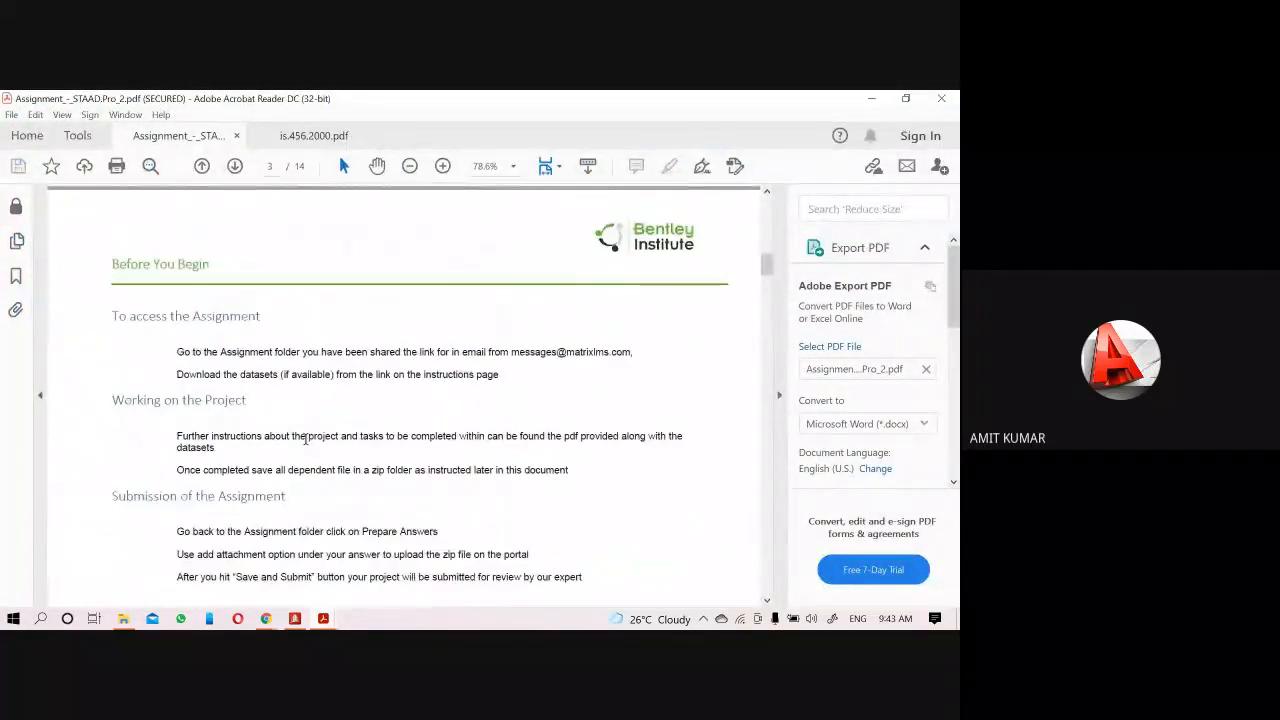
{"action": "scroll", "coordinate": [306, 438], "scroll_direction": "down", "scroll_amount": 10}
{"action": "scroll", "coordinate": [306, 440], "scroll_direction": "down", "scroll_amount": 15}
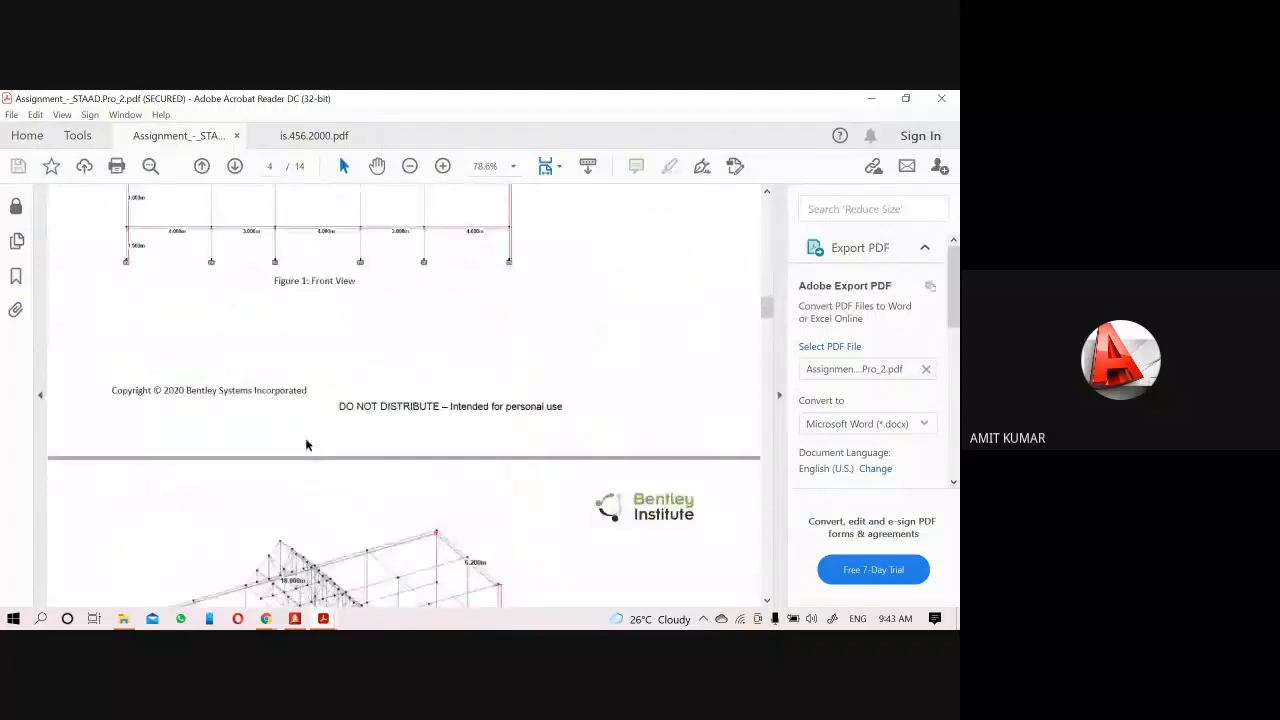
{"action": "scroll", "coordinate": [306, 446], "scroll_direction": "down", "scroll_amount": 15}
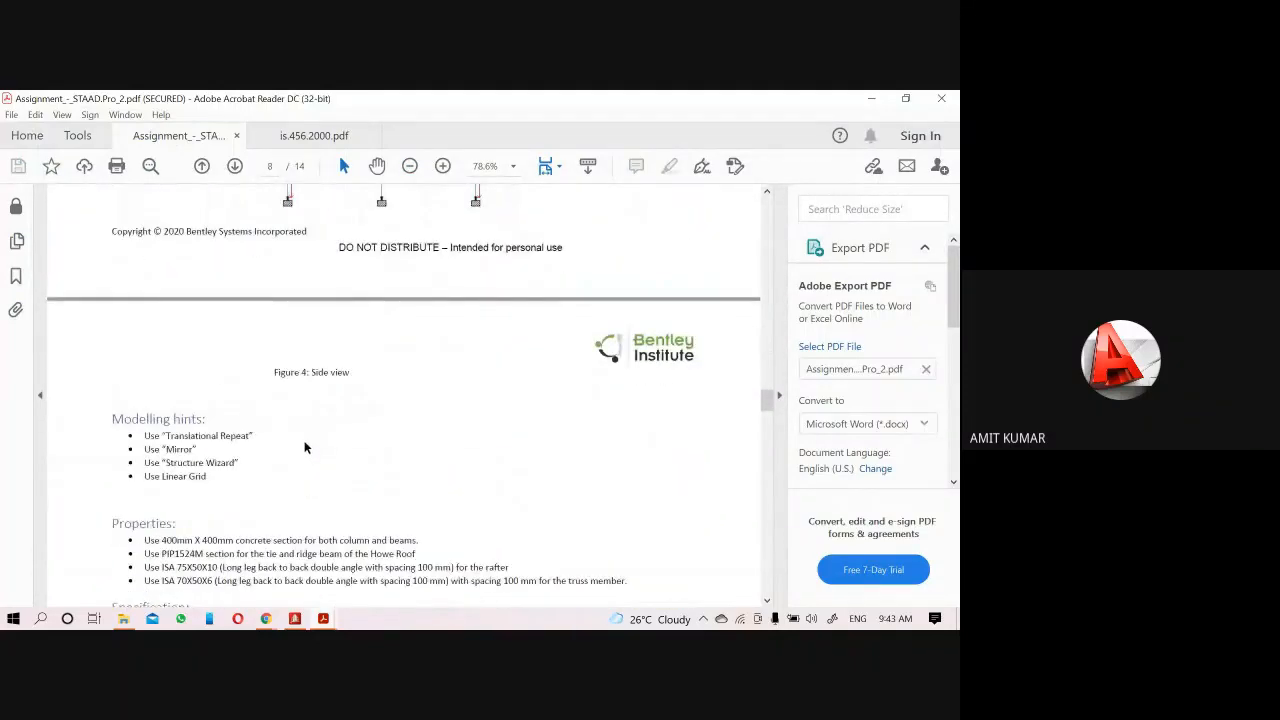
{"action": "scroll", "coordinate": [304, 446], "scroll_direction": "down", "scroll_amount": 6}
{"action": "scroll", "coordinate": [300, 441], "scroll_direction": "up", "scroll_amount": 3}
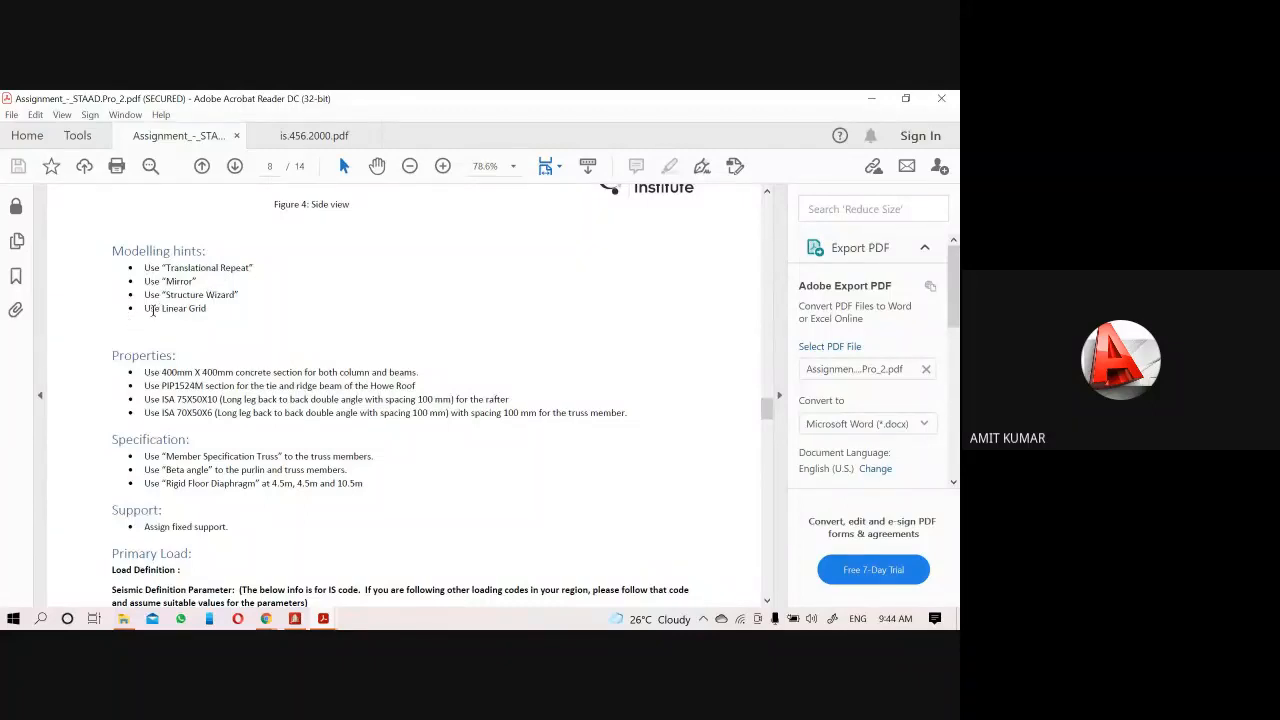
{"action": "left_click_drag", "start_coordinate": [207, 309], "coordinate": [140, 268]}
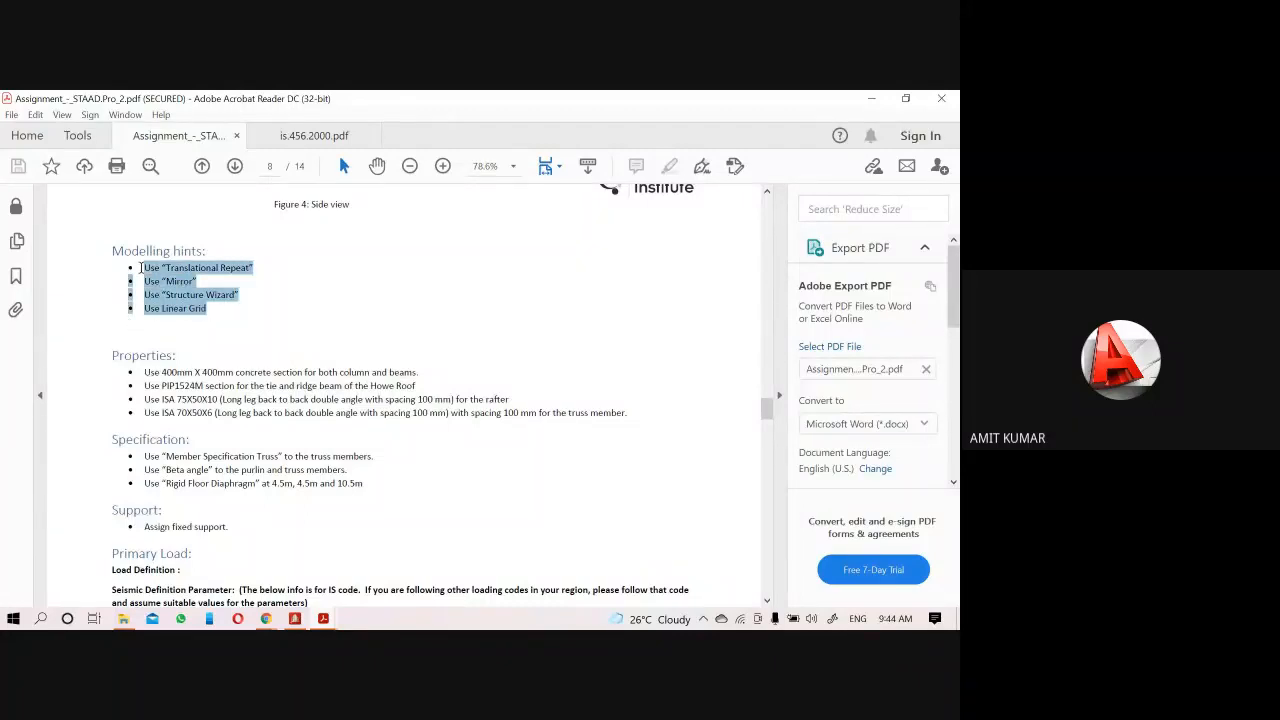
{"action": "left_click", "coordinate": [249, 335]}
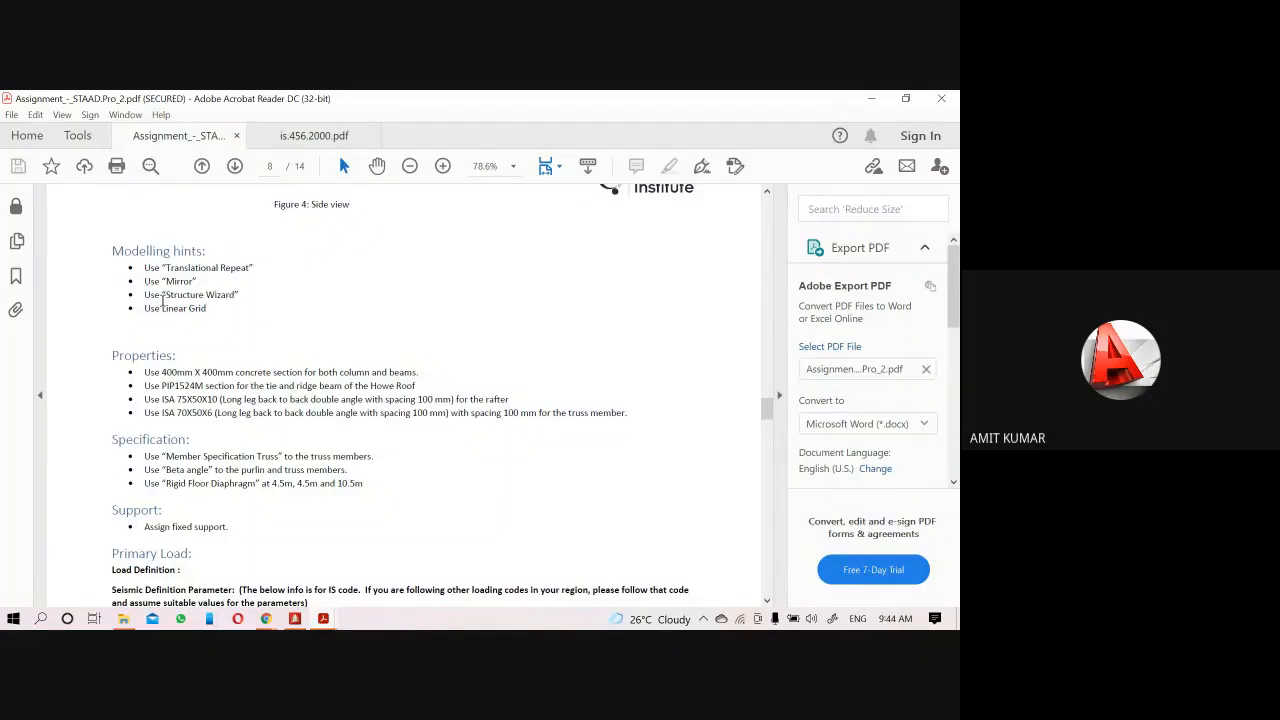
Mark the Structure Wizard hint in the PDF, return to STAAD.Pro, and start a Bay Frame from the wizard's Frame Models
{"action": "left_click_drag", "start_coordinate": [162, 295], "coordinate": [228, 298]}
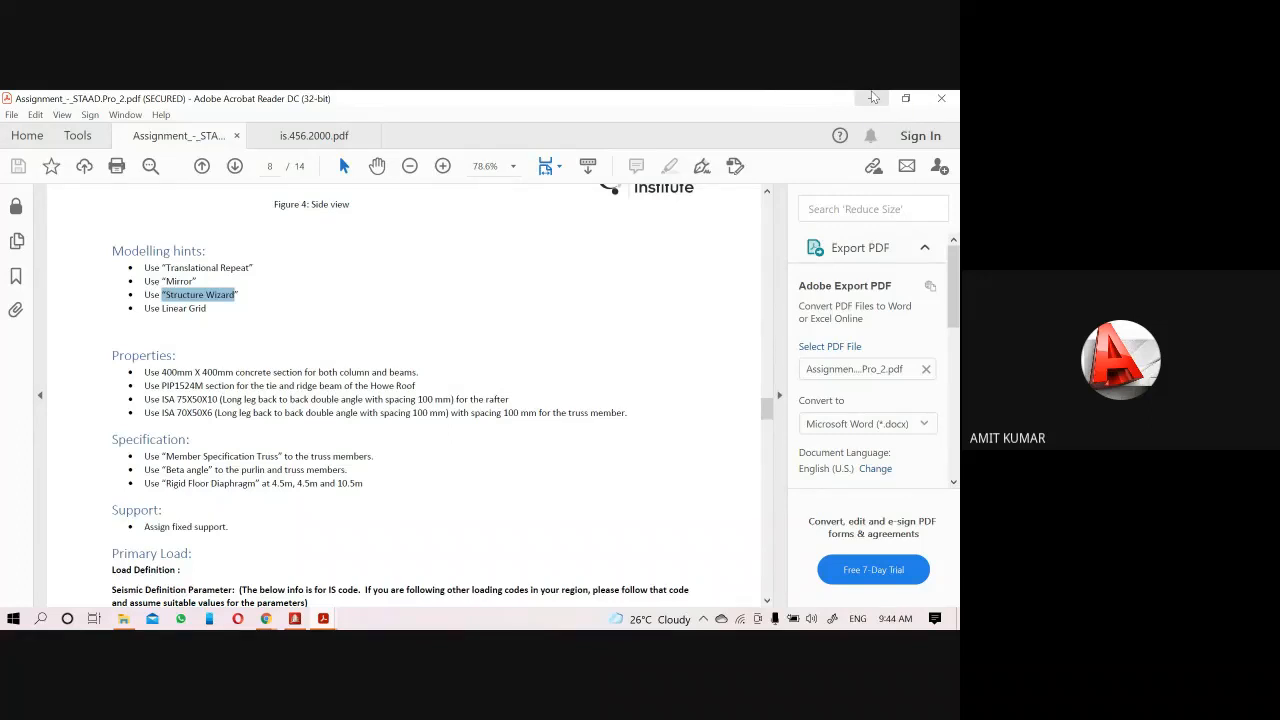
{"action": "left_click", "coordinate": [872, 97]}
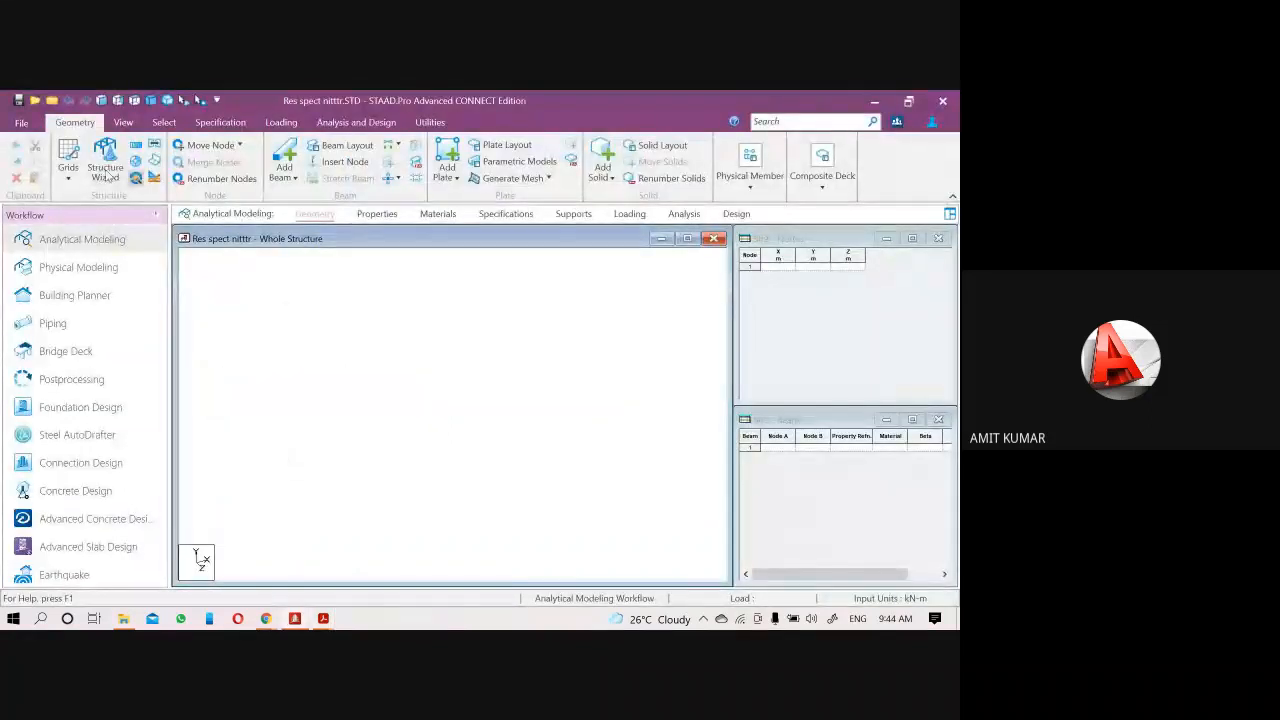
{"action": "left_click", "coordinate": [107, 174]}
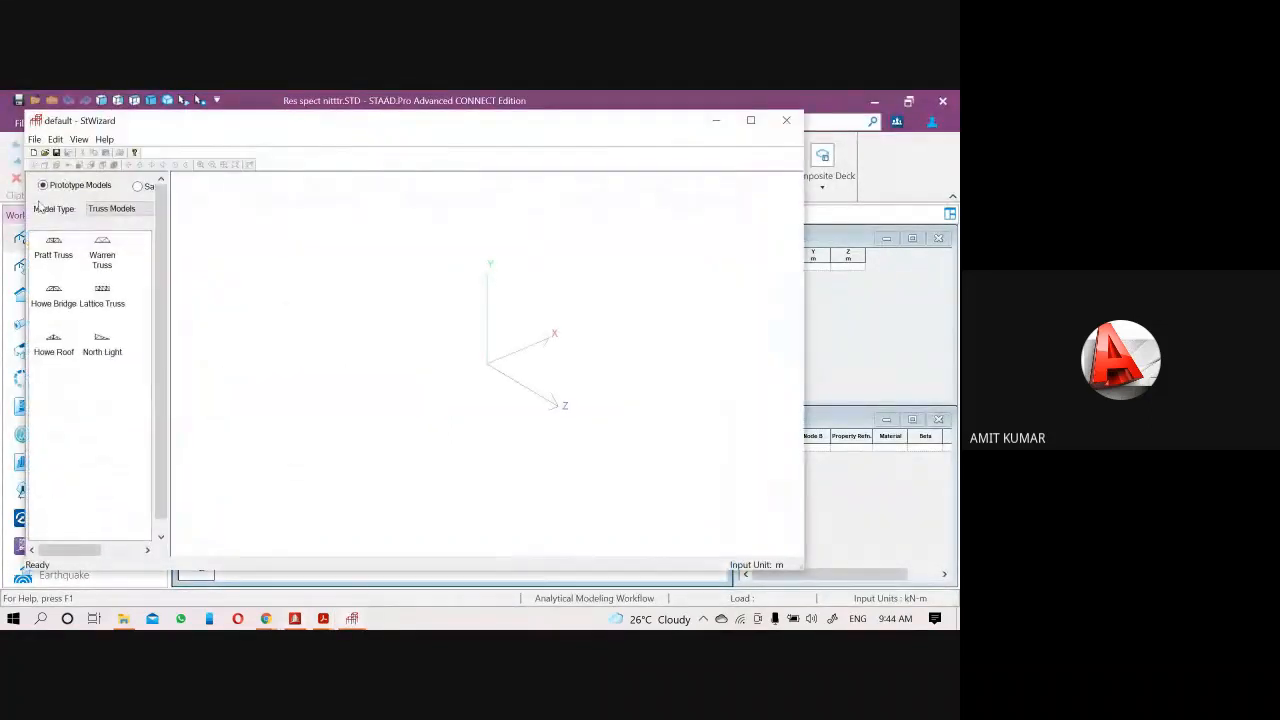
{"action": "left_click", "coordinate": [112, 211]}
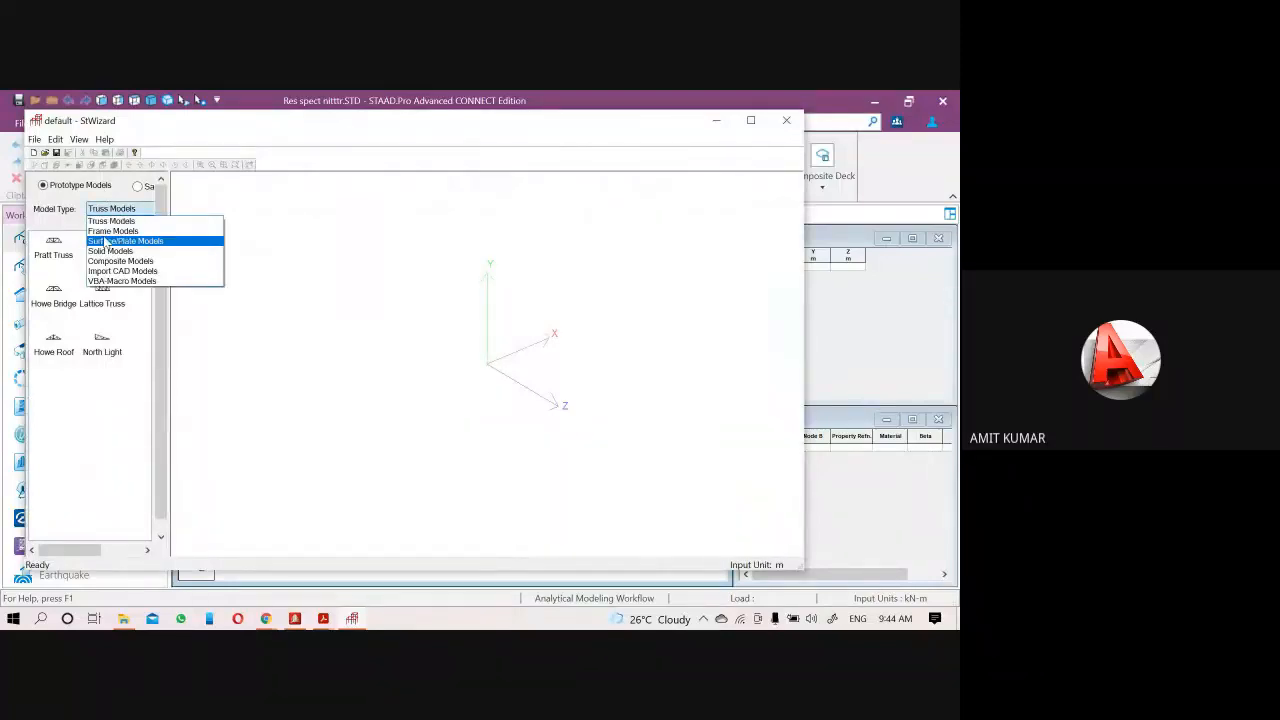
{"action": "left_click", "coordinate": [110, 231]}
{"action": "left_click_drag", "start_coordinate": [55, 248], "coordinate": [556, 352]}
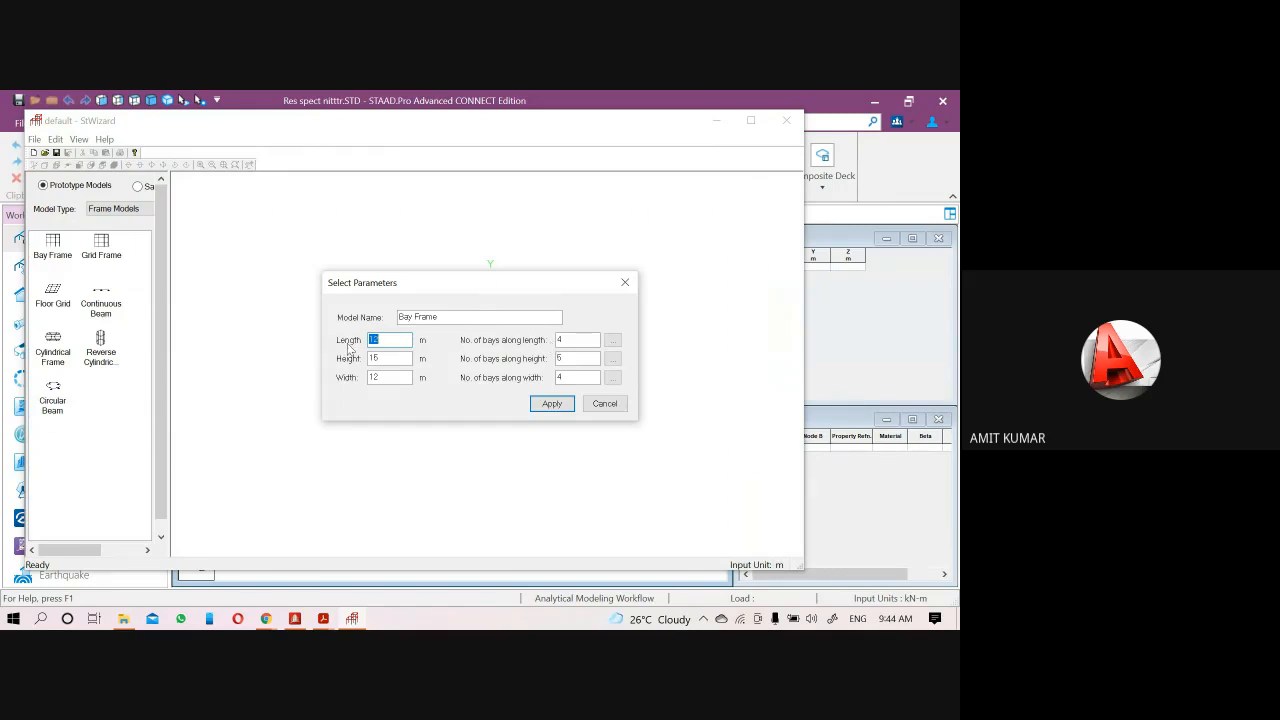
Set the bay frame's length to 18 m with 5 bays along the length
{"action": "type", "text": "1"}
{"action": "double_click", "coordinate": [562, 340]}
{"action": "type", "text": "5"}
Set the individual bay lengths along the frame's length to 4, 3, 4, 3 and 4 m
{"action": "left_click", "coordinate": [613, 342]}
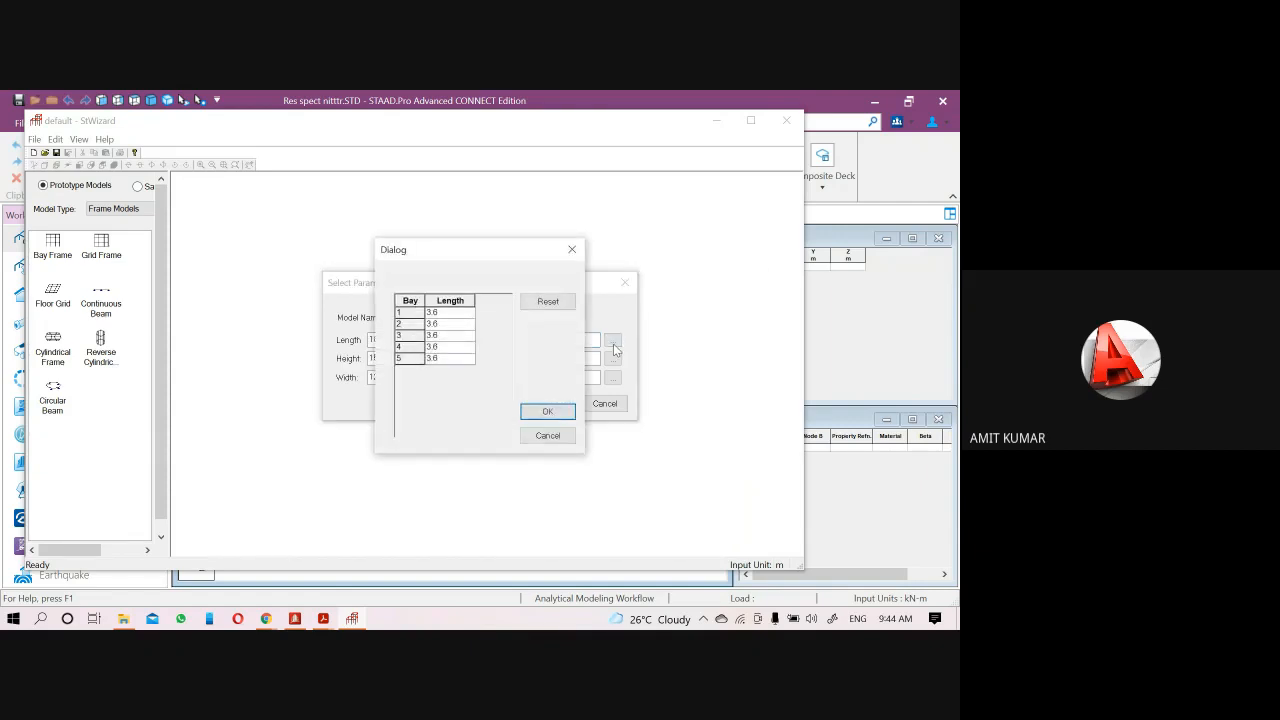
{"action": "left_click", "coordinate": [436, 313]}
{"action": "type", "text": "4"}
{"action": "key", "text": "Return"}
{"action": "type", "text": "4"}
{"action": "key", "text": "BackSpace"}
{"action": "type", "text": "3"}
{"action": "key", "text": "Return"}
{"action": "type", "text": "4"}
{"action": "key", "text": "Return"}
{"action": "type", "text": "3"}
{"action": "key", "text": "Return"}
{"action": "type", "text": "4"}
{"action": "left_click", "coordinate": [532, 412]}
Set the bay frame's height to 10.5 m with 4 bays along the height
{"action": "double_click", "coordinate": [386, 362]}
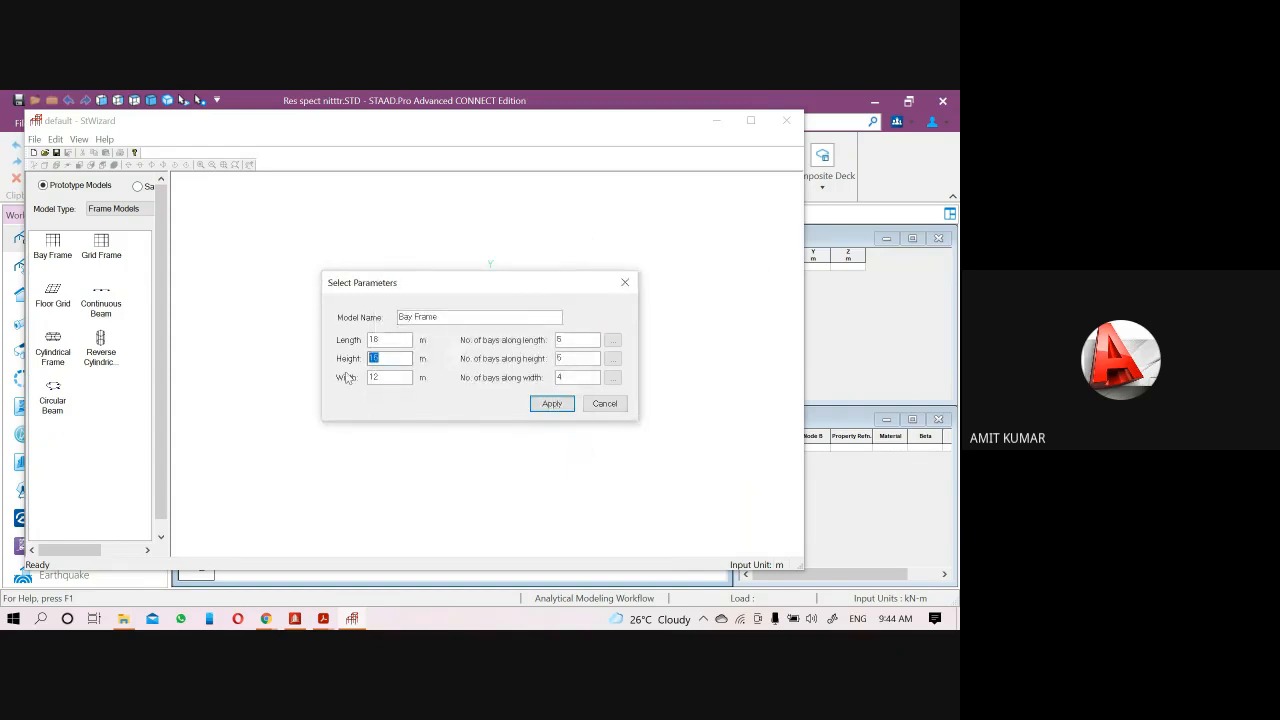
{"action": "type", "text": "10"}
{"action": "type", "text": ".6"}
{"action": "key", "text": "BackSpace"}
{"action": "type", "text": "5"}
{"action": "double_click", "coordinate": [565, 358]}
{"action": "type", "text": "4"}
Set the individual bay heights to 1.5 m for the first and 3 m for each of the other three
{"action": "left_click", "coordinate": [611, 360]}
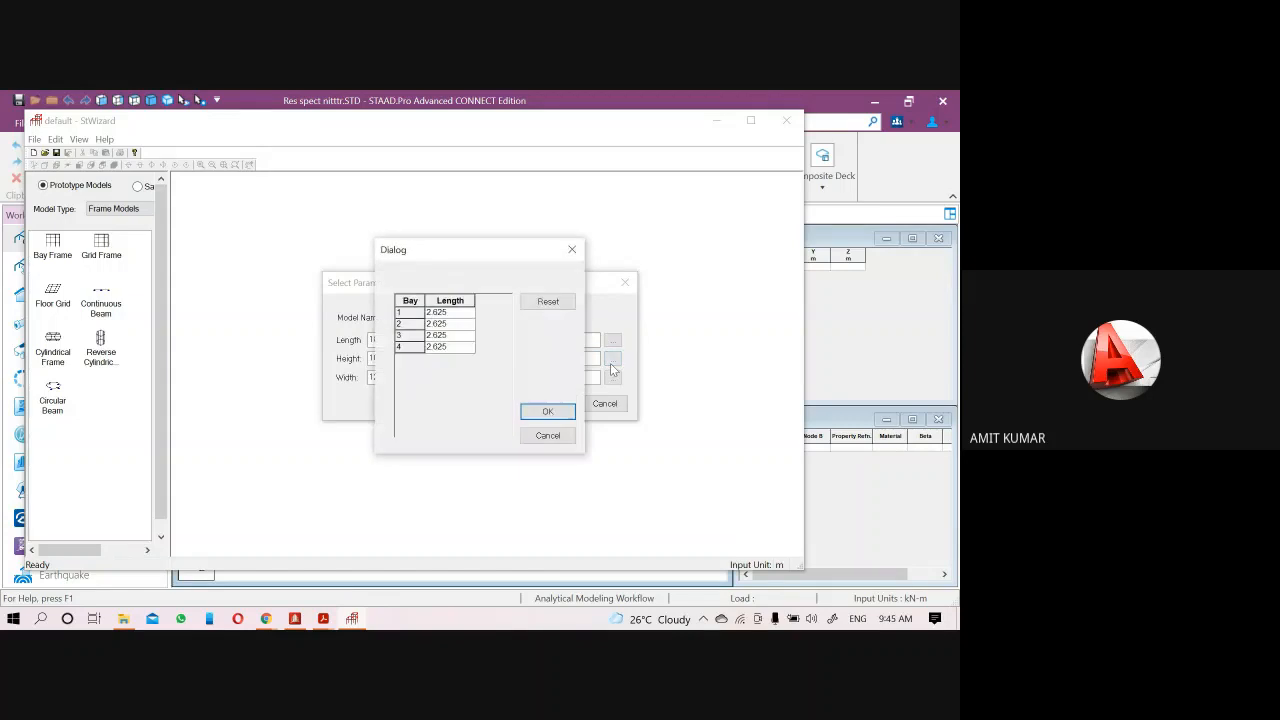
{"action": "left_click", "coordinate": [469, 314]}
{"action": "type", "text": "1.5"}
{"action": "key", "text": "Return"}
{"action": "type", "text": "3"}
{"action": "key", "text": "Return"}
{"action": "type", "text": "3"}
{"action": "key", "text": "Return"}
{"action": "type", "text": "3"}
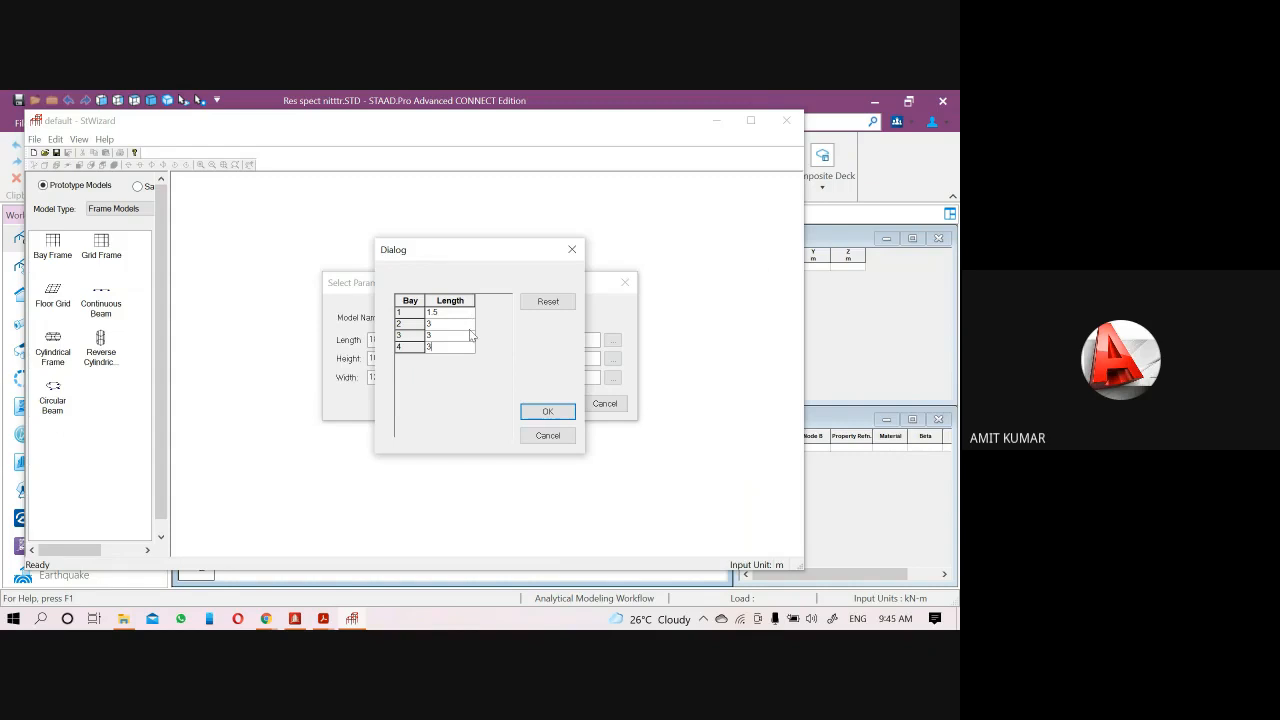
{"action": "left_click", "coordinate": [540, 412]}
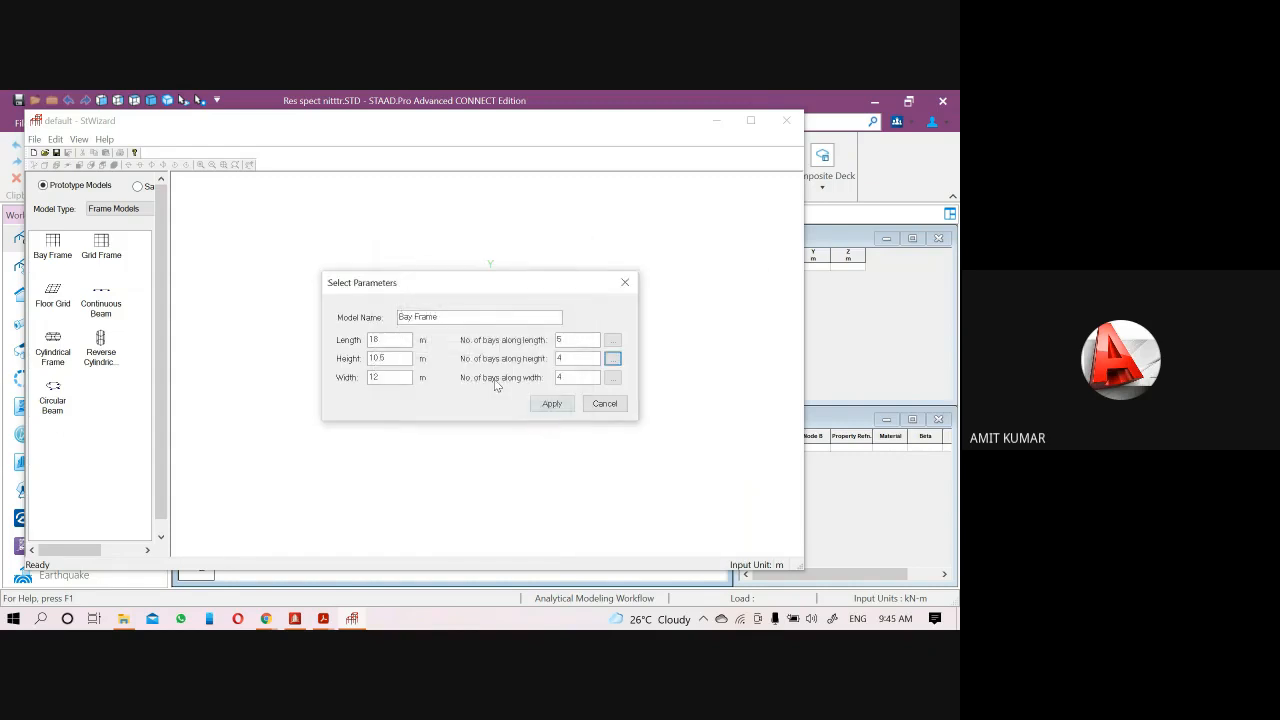
Set the bay frame's width to 6.2 m with 2 bays along the width, keeping equal bay widths of 3.1 m
{"action": "double_click", "coordinate": [392, 377]}
{"action": "type", "text": "6"}
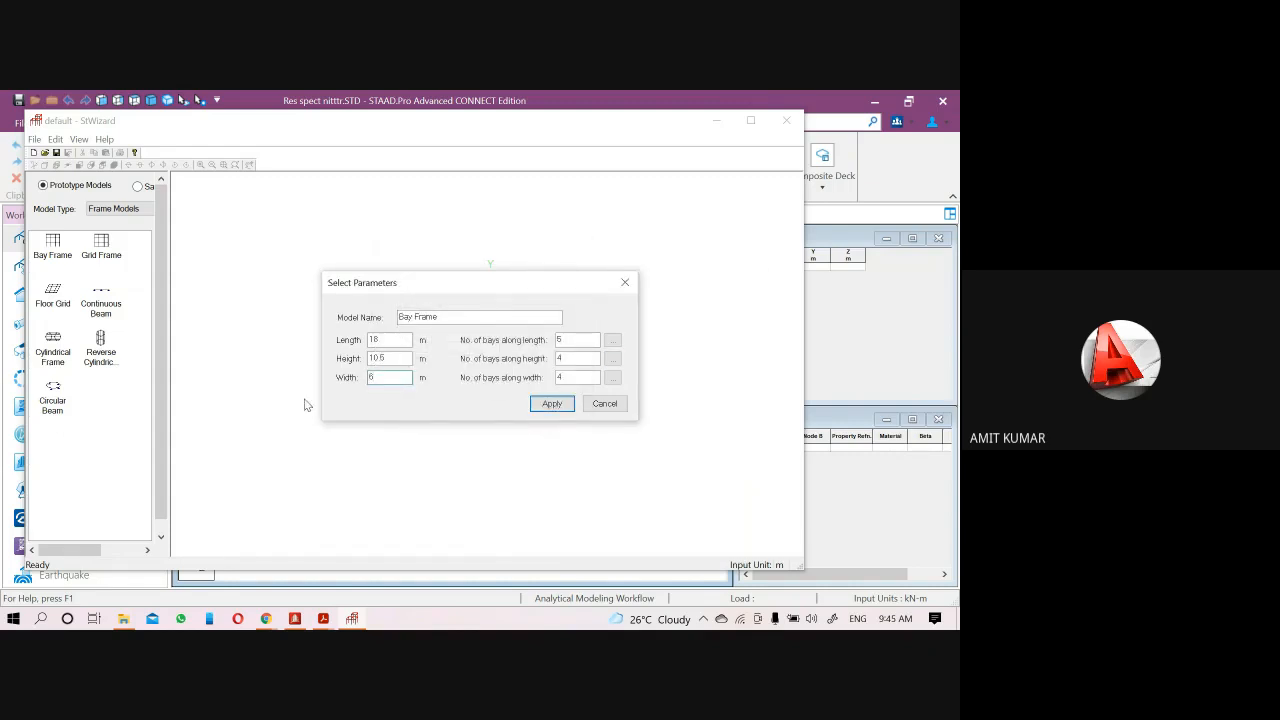
{"action": "type", "text": ".2"}
{"action": "key", "text": "Tab"}
{"action": "double_click", "coordinate": [583, 377]}
{"action": "type", "text": "2"}
{"action": "left_click", "coordinate": [614, 382]}
{"action": "left_click", "coordinate": [613, 381]}
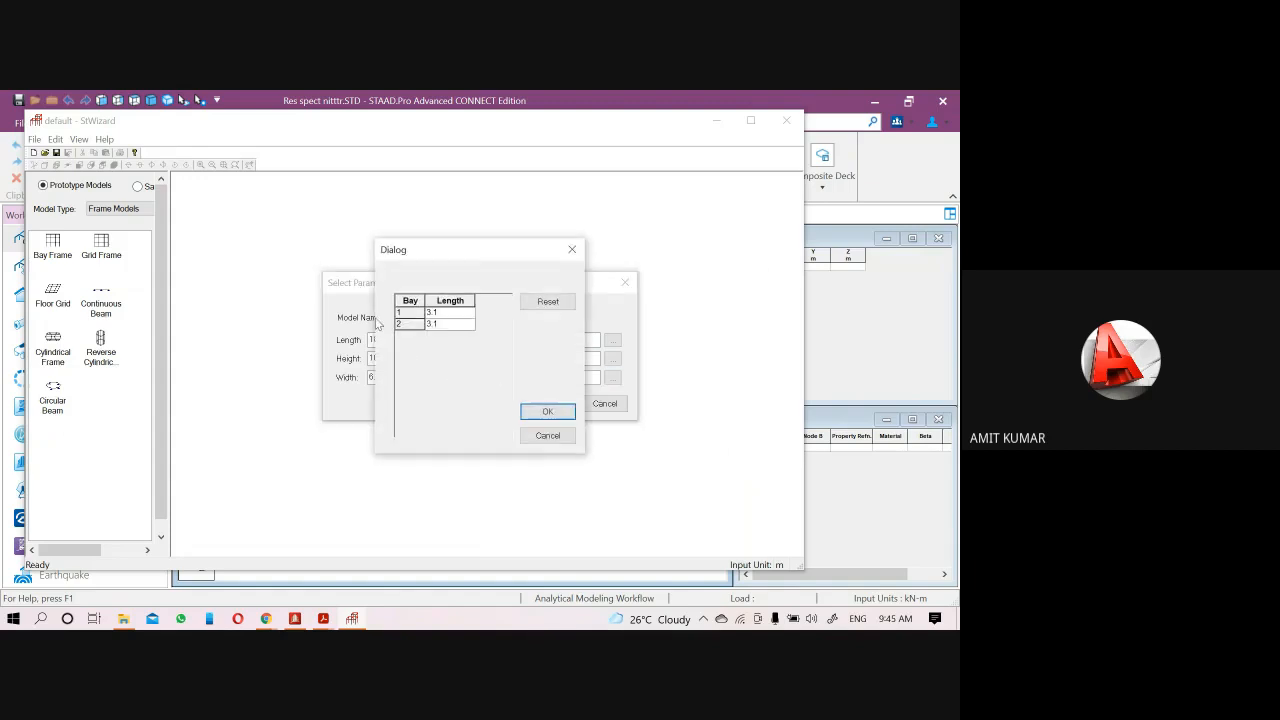
{"action": "left_click", "coordinate": [545, 410]}
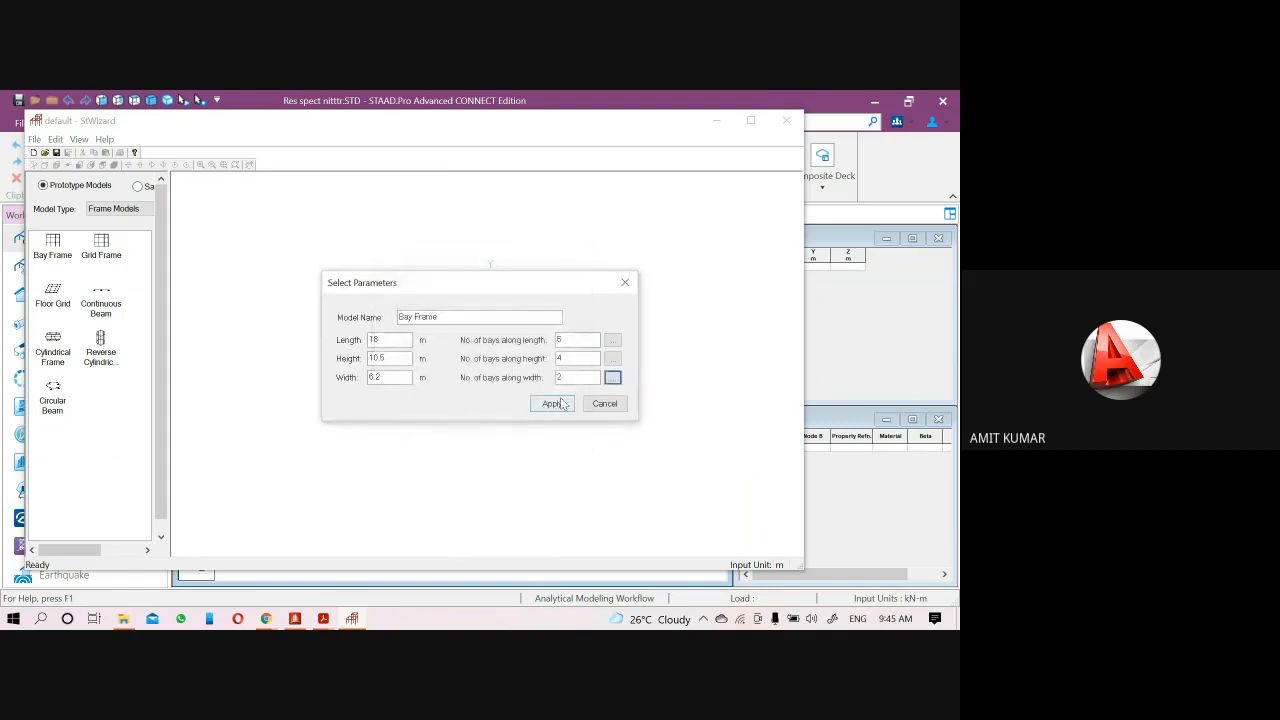
Generate the bay frame and transfer it into the STAAD.Pro model at X, Y and Z offsets of 0
{"action": "left_click", "coordinate": [550, 404]}
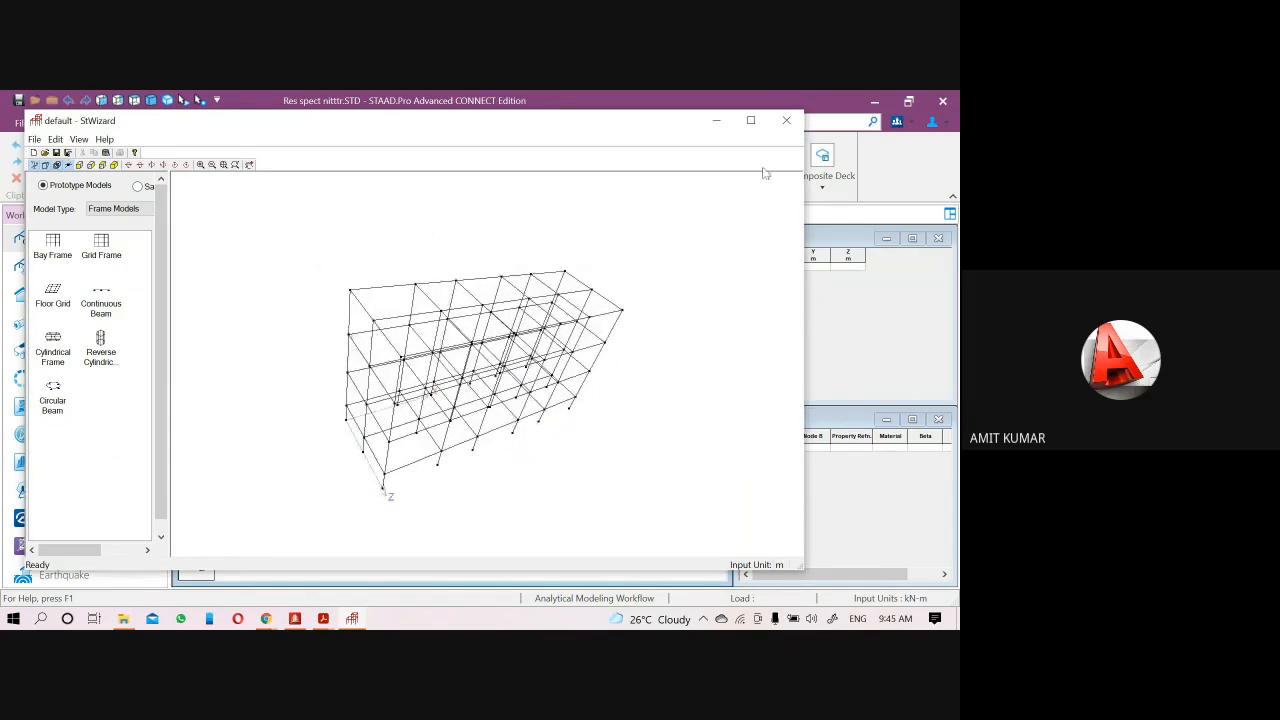
{"action": "left_click", "coordinate": [790, 124]}
{"action": "left_click", "coordinate": [511, 389]}
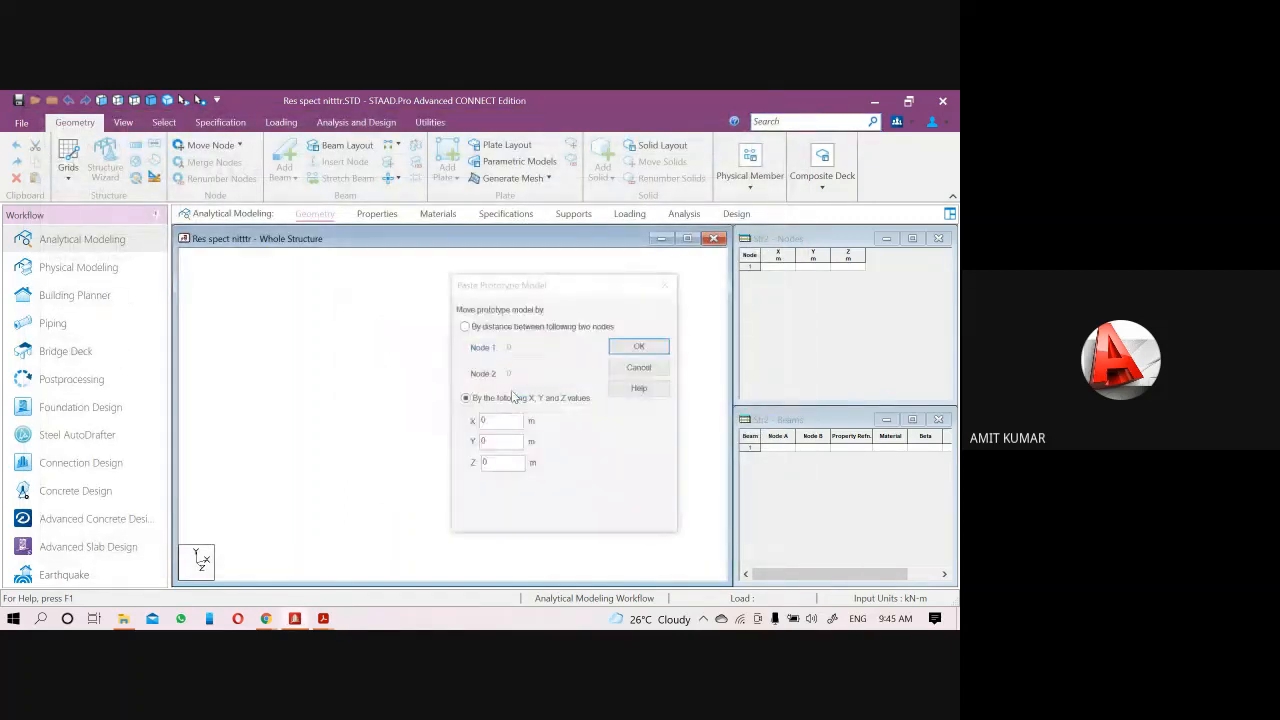
{"action": "left_click", "coordinate": [618, 350]}
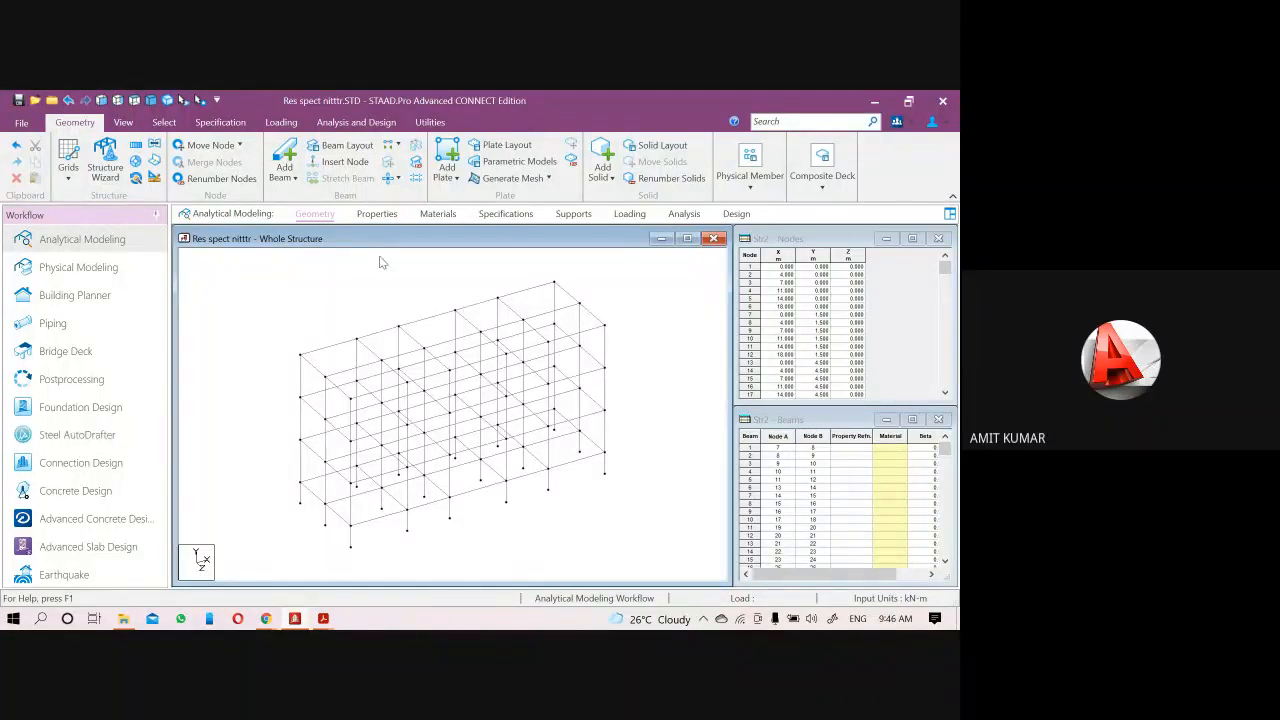
Open the model's section properties, check the required member sections in the assignment PDF, and return to STAAD.Pro
{"action": "left_click", "coordinate": [376, 214]}
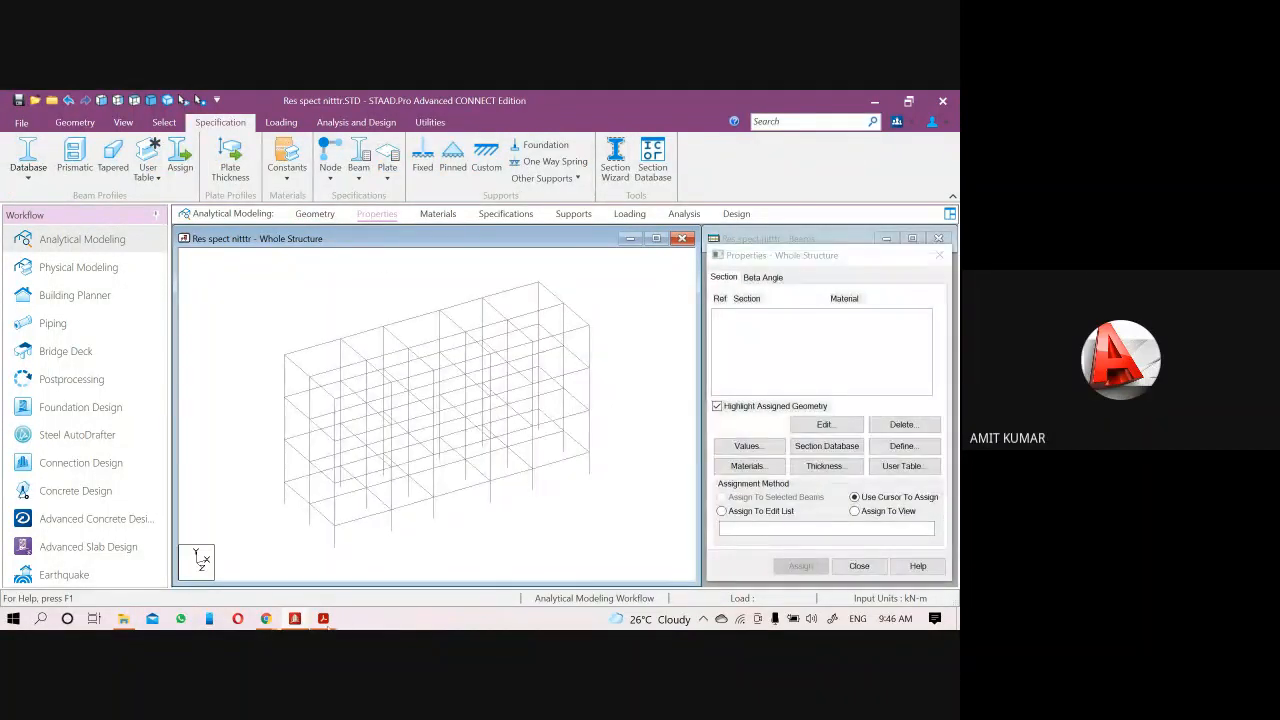
{"action": "mouse_move", "coordinate": [325, 621]}
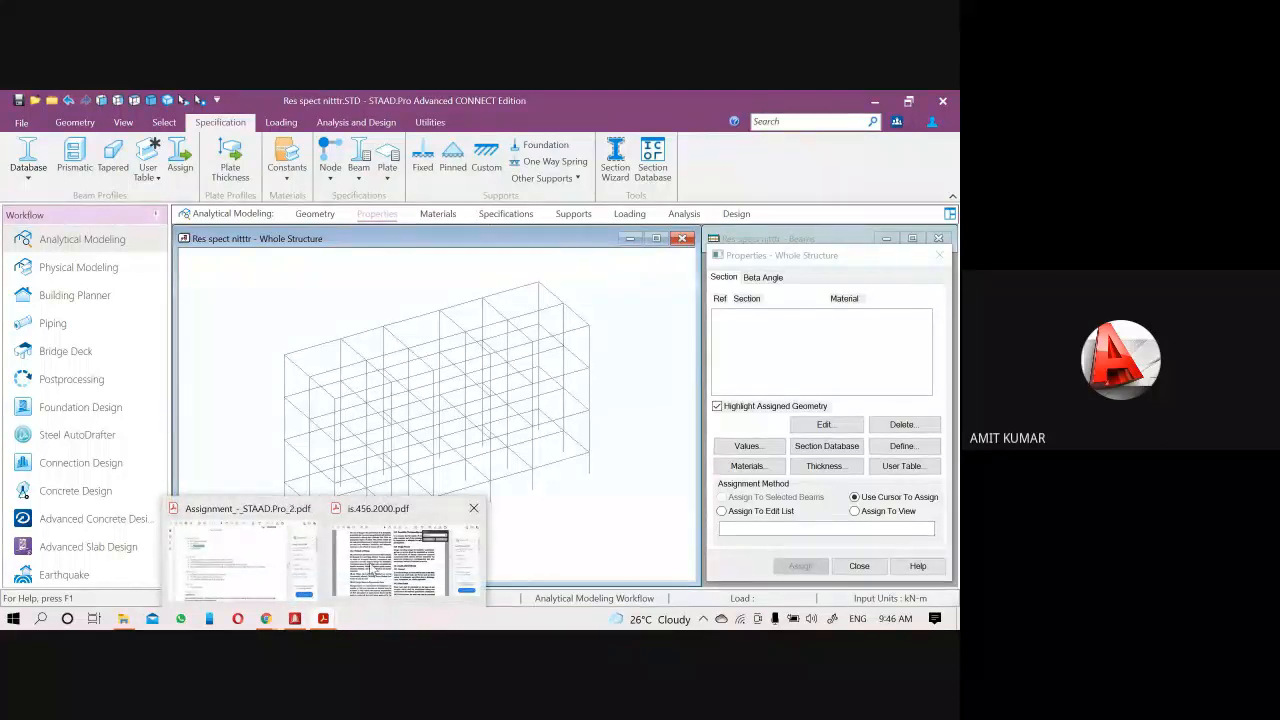
{"action": "left_click", "coordinate": [265, 547]}
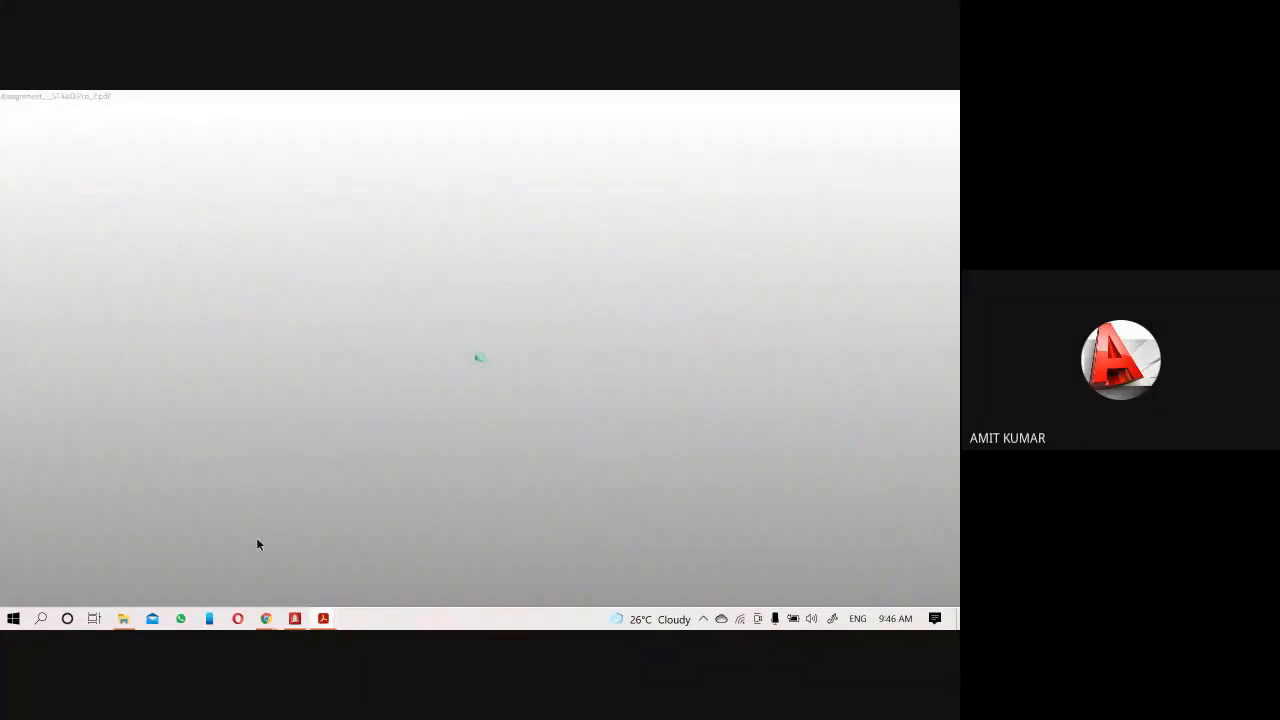
{"action": "left_click", "coordinate": [186, 388]}
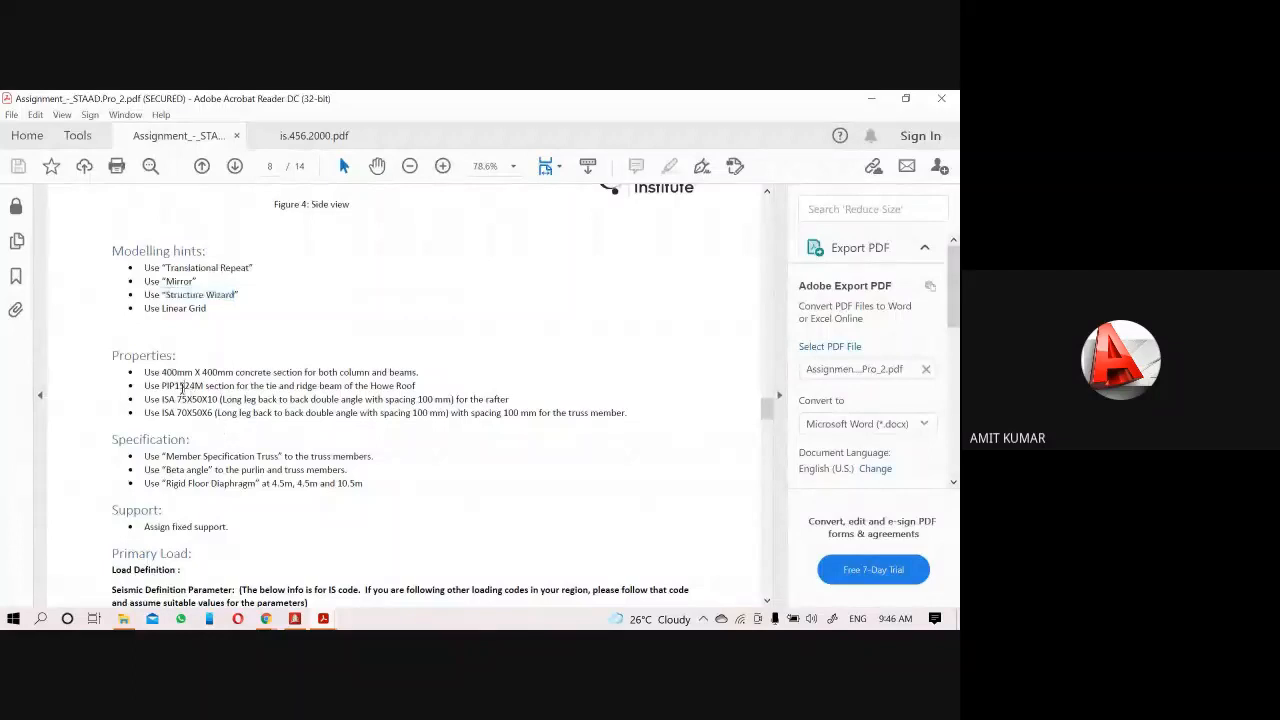
{"action": "left_click_drag", "start_coordinate": [162, 372], "coordinate": [222, 374]}
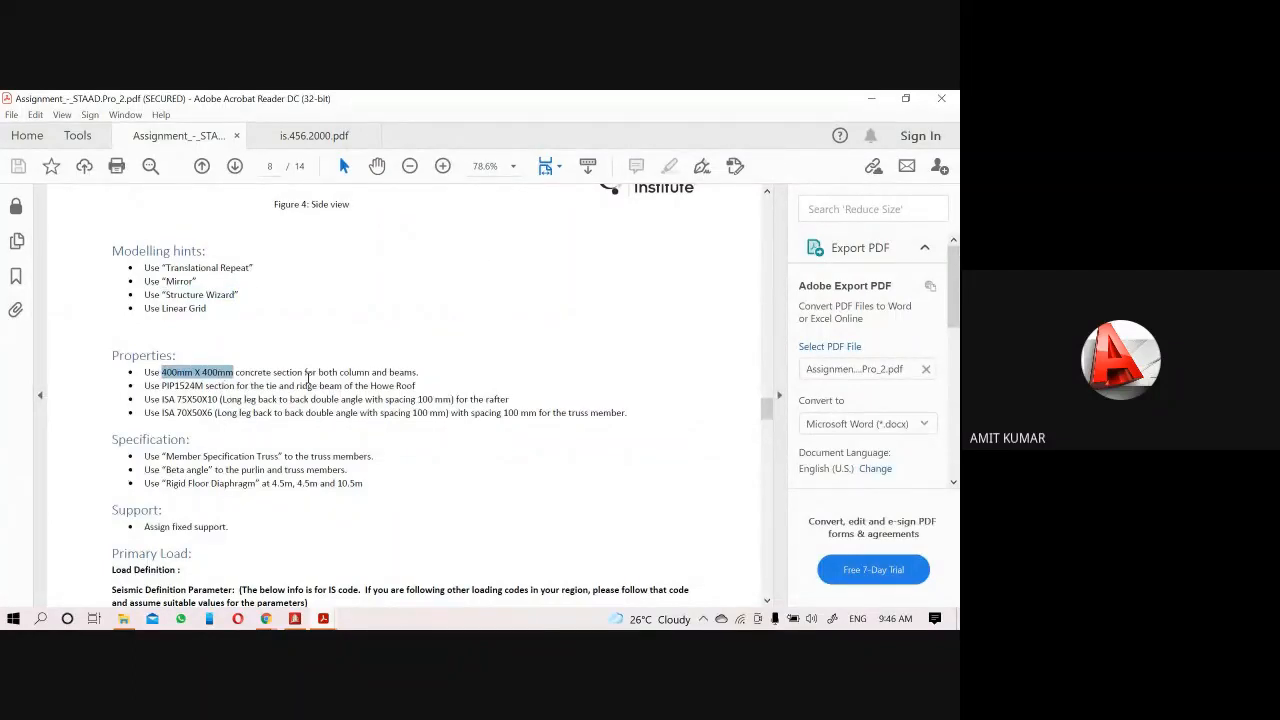
{"action": "left_click", "coordinate": [186, 382]}
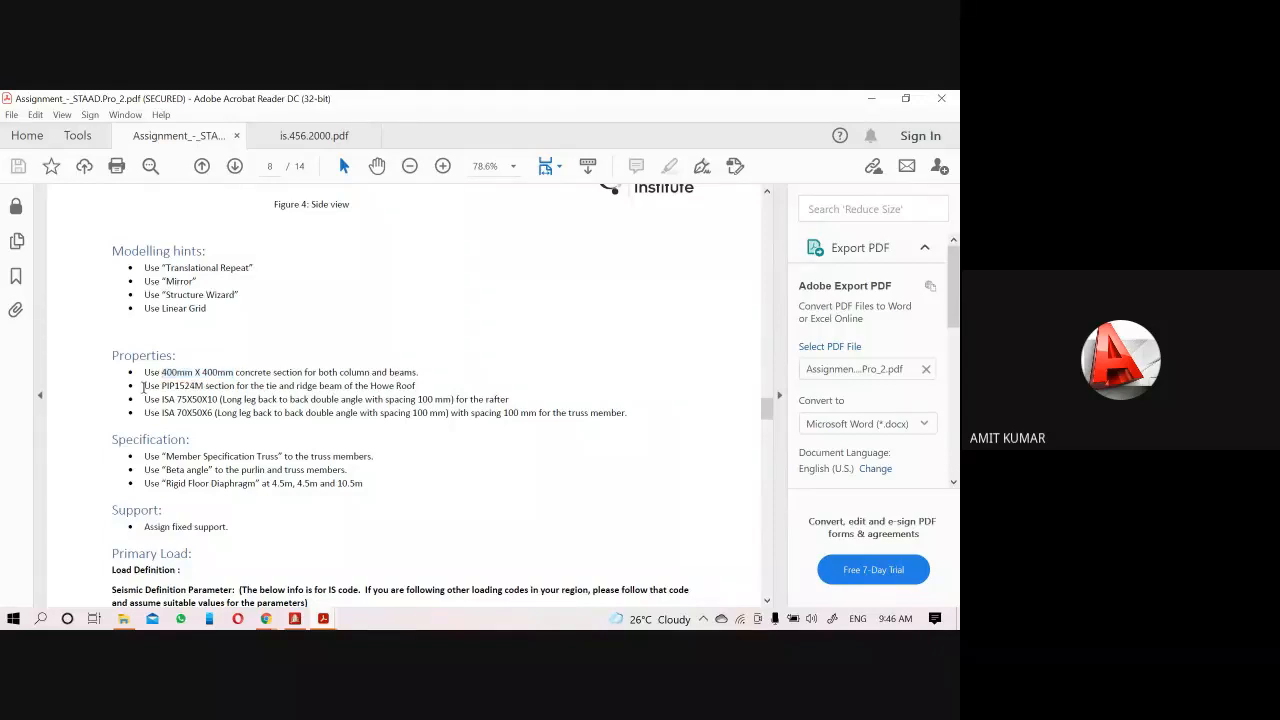
{"action": "left_click_drag", "start_coordinate": [144, 385], "coordinate": [635, 416]}
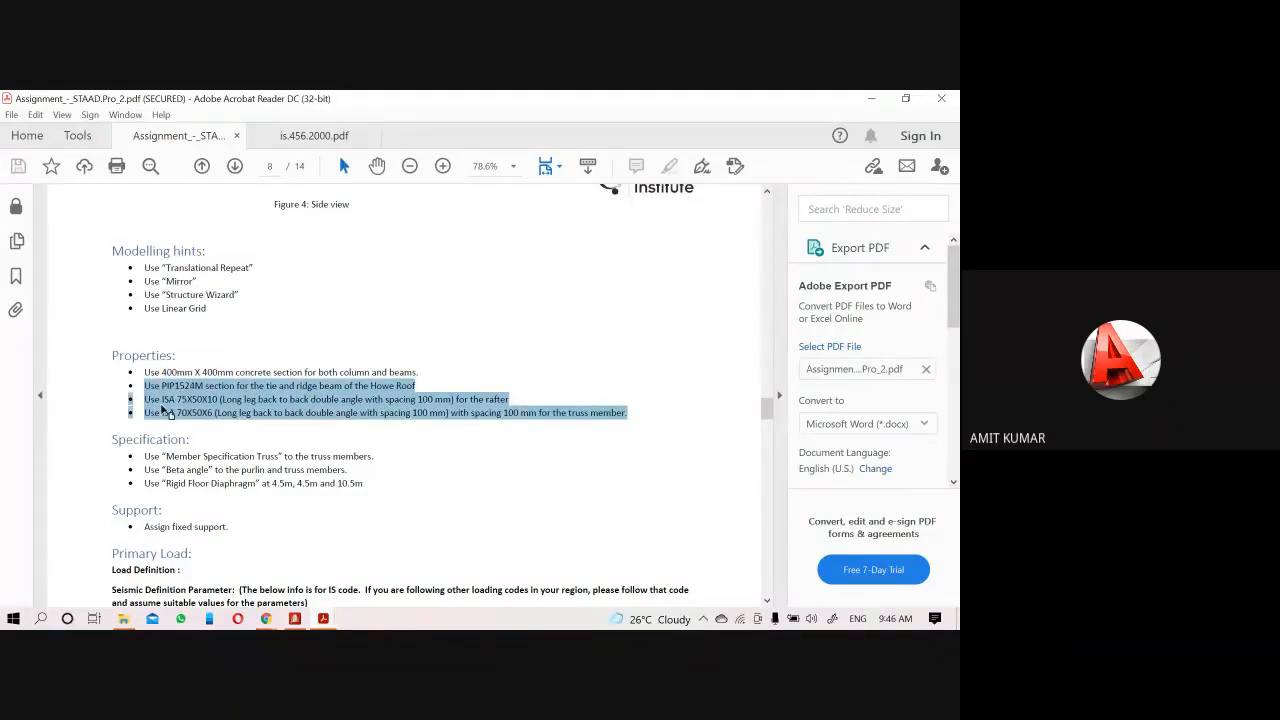
{"action": "left_click", "coordinate": [248, 414]}
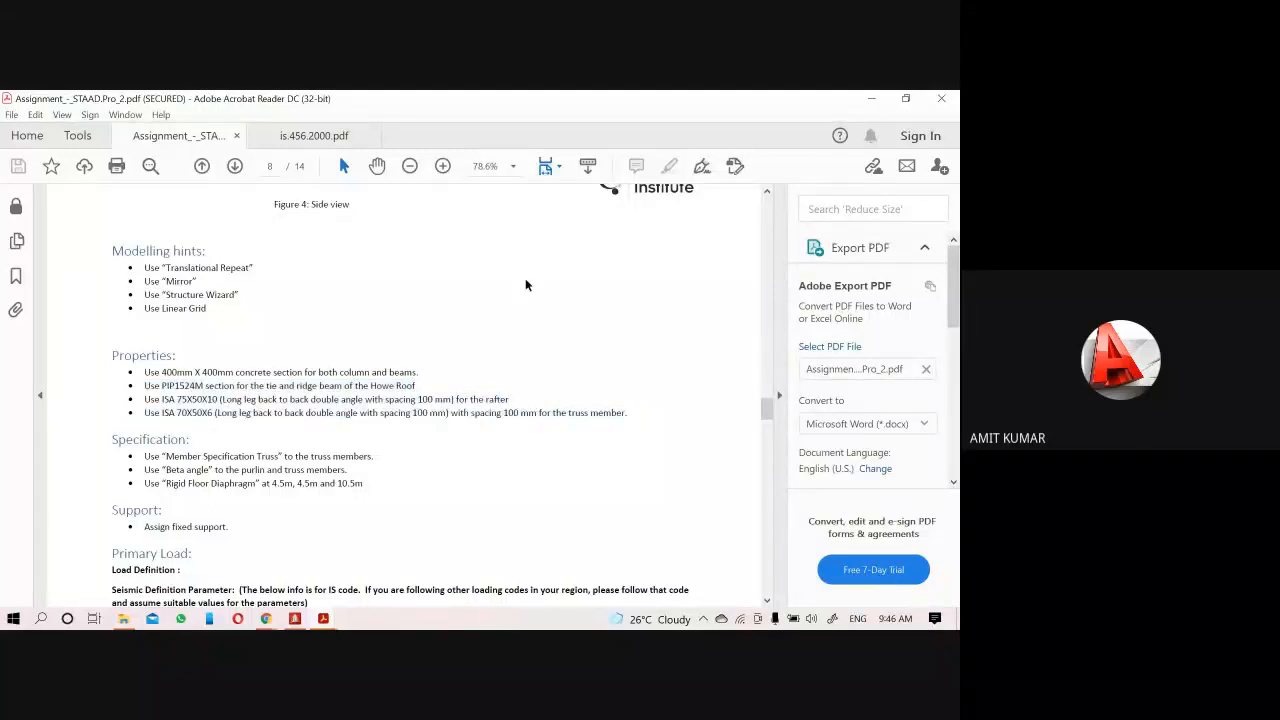
{"action": "left_click", "coordinate": [875, 100]}
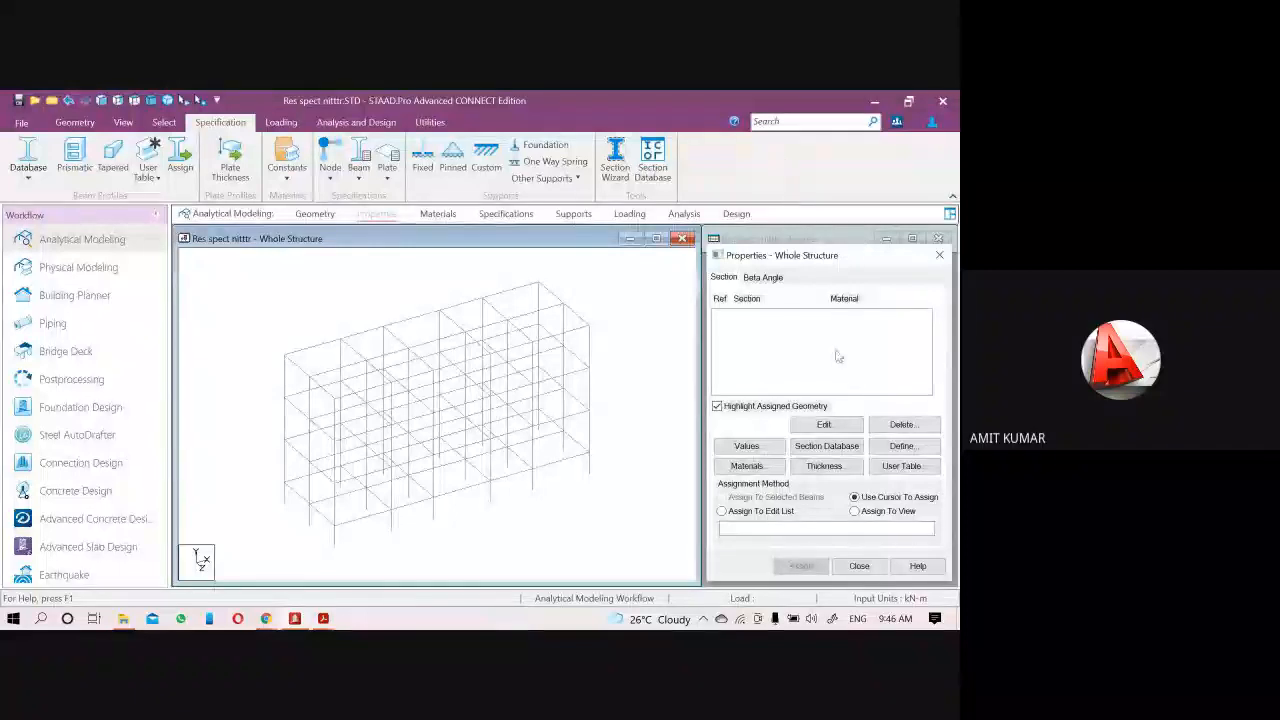
Define a rectangular concrete section with YD and ZD of 0.4 m and add it to the section list
{"action": "left_click", "coordinate": [899, 446]}
{"action": "left_click", "coordinate": [365, 291]}
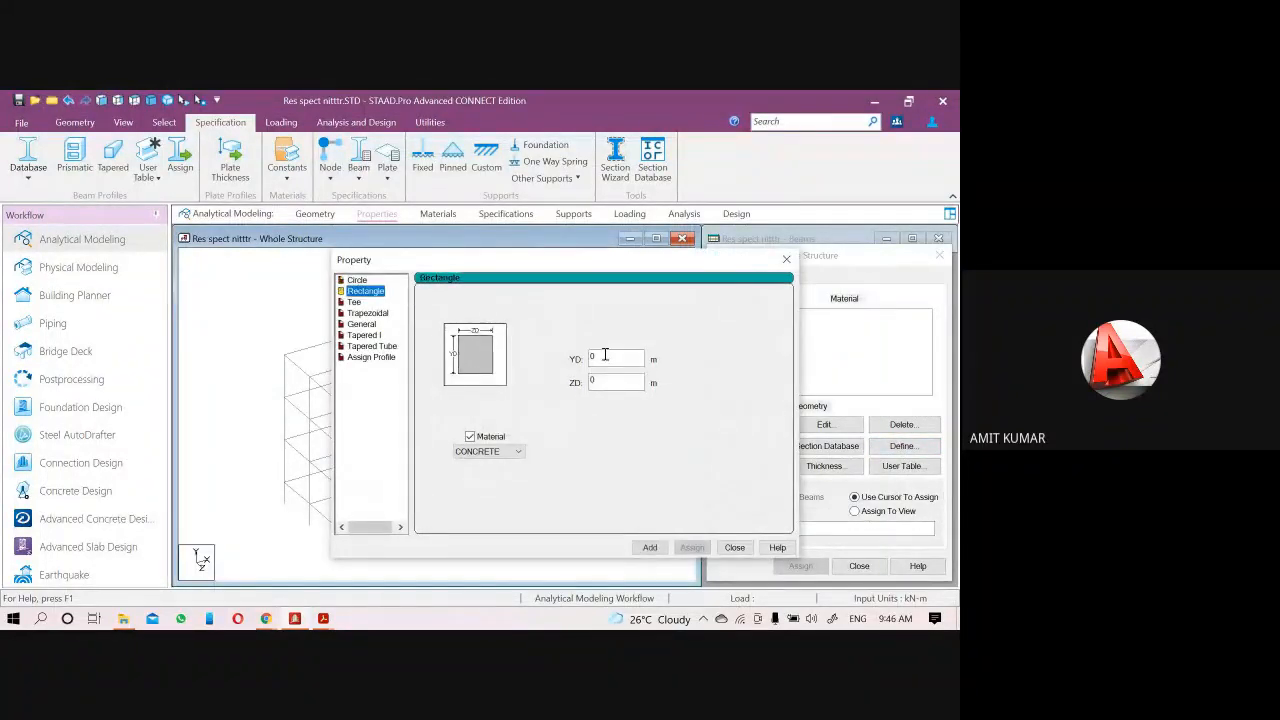
{"action": "double_click", "coordinate": [605, 357]}
{"action": "key", "text": "BackSpace"}
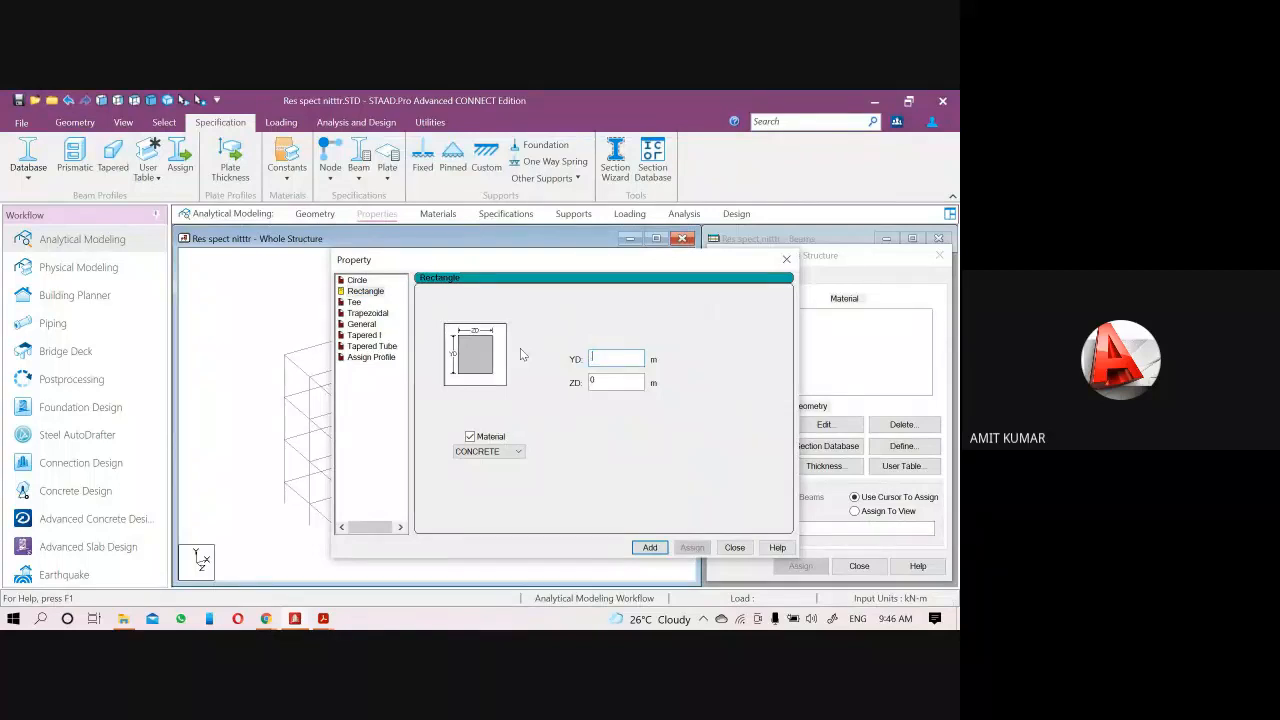
{"action": "type", "text": "4"}
{"action": "key", "text": "Tab"}
{"action": "key", "text": "BackSpace"}
{"action": "type", "text": "4"}
{"action": "left_click", "coordinate": [650, 547]}
{"action": "left_click", "coordinate": [736, 548]}
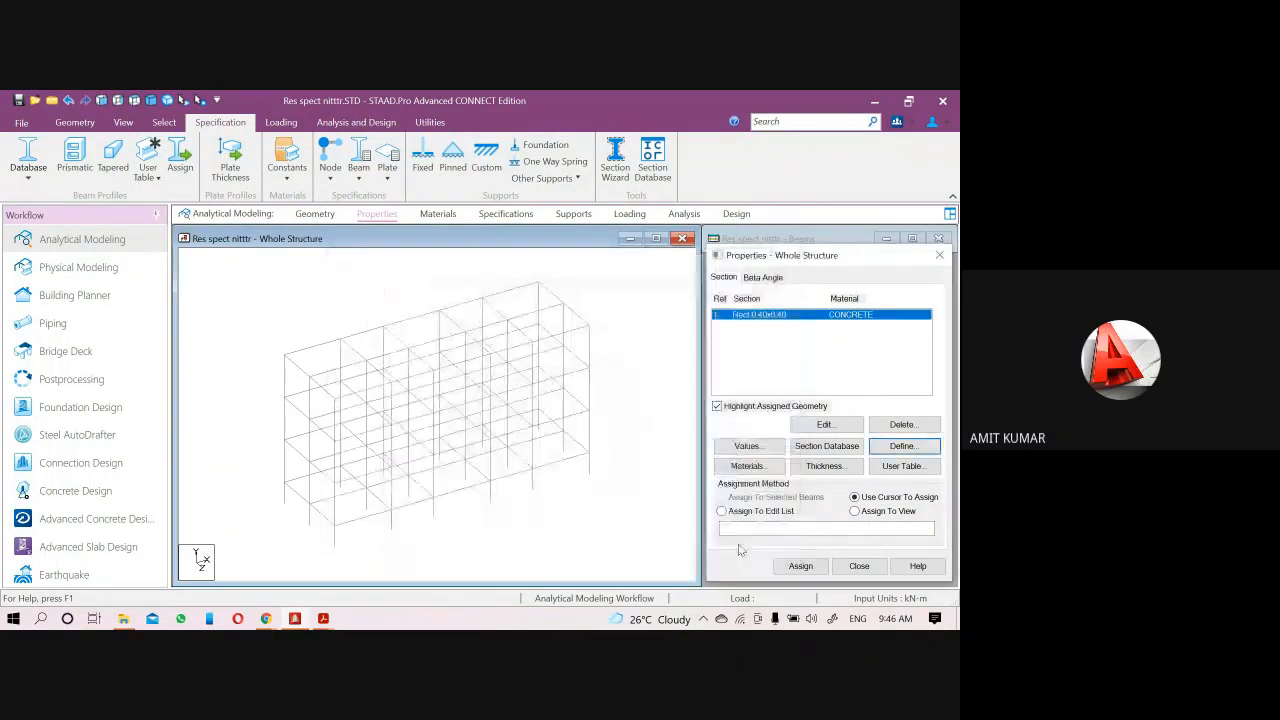
Assign the 0.40 x 0.40 m concrete section to all members in the view and clear the selection
{"action": "left_click", "coordinate": [856, 511]}
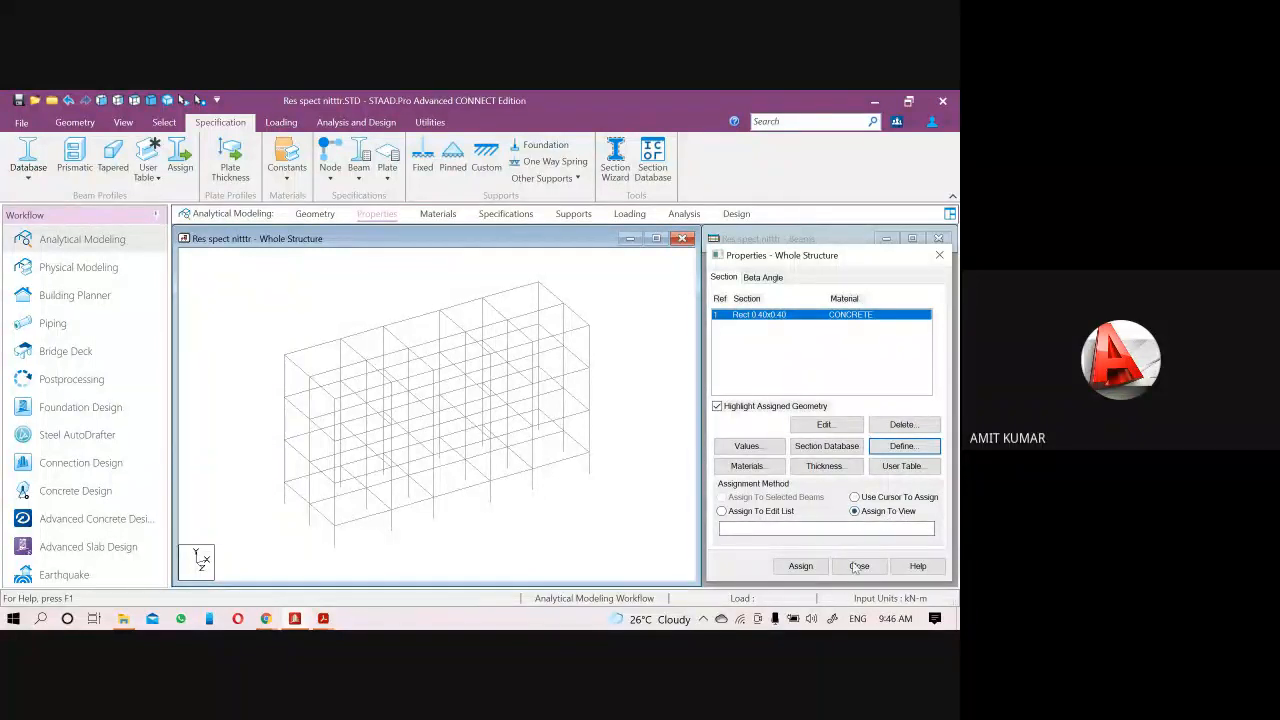
{"action": "left_click", "coordinate": [800, 566]}
{"action": "left_click", "coordinate": [846, 453]}
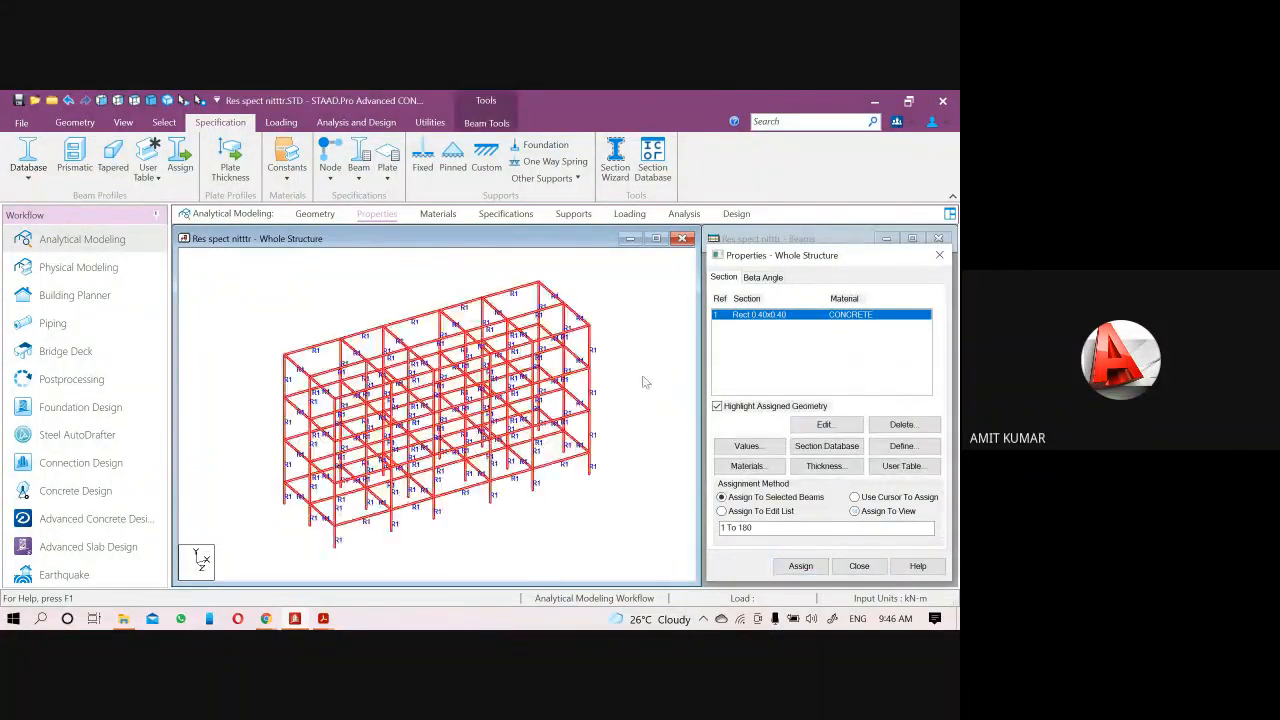
{"action": "left_click", "coordinate": [648, 385]}
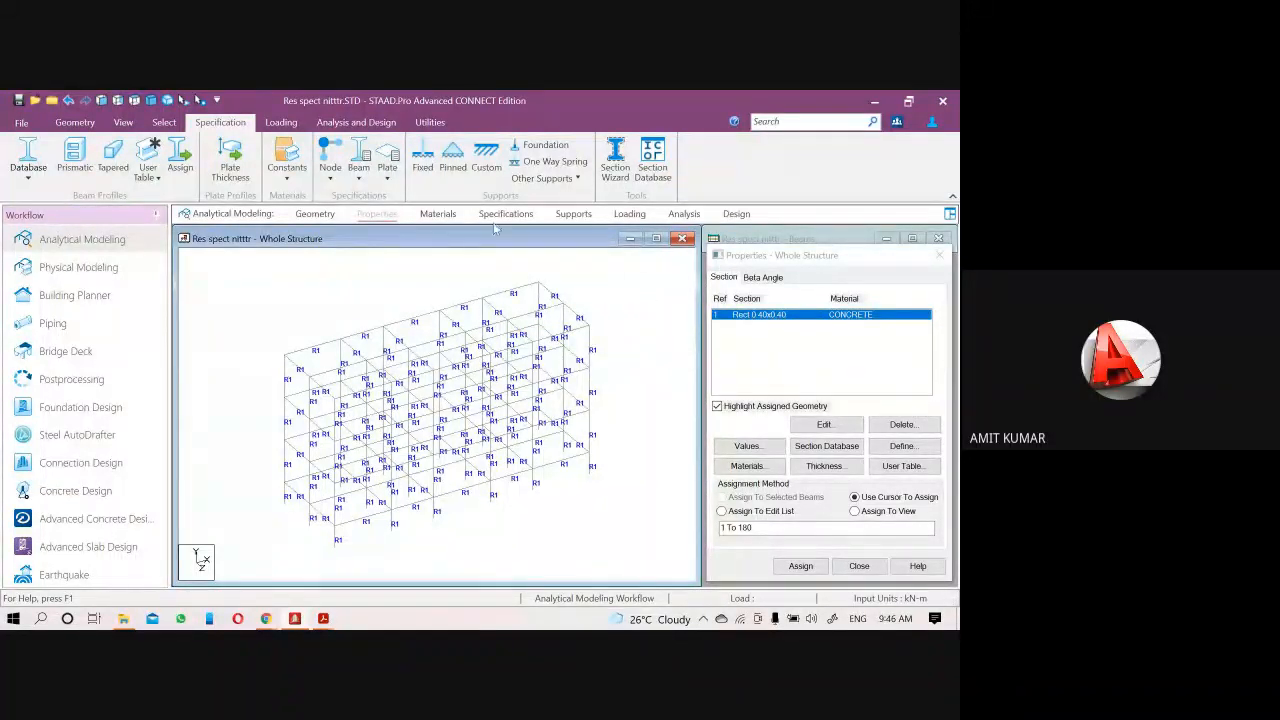
Review the specification requirements for beta angle and rigid floor diaphragms in the assignment PDF, and return to STAAD.Pro
{"action": "left_click", "coordinate": [573, 213]}
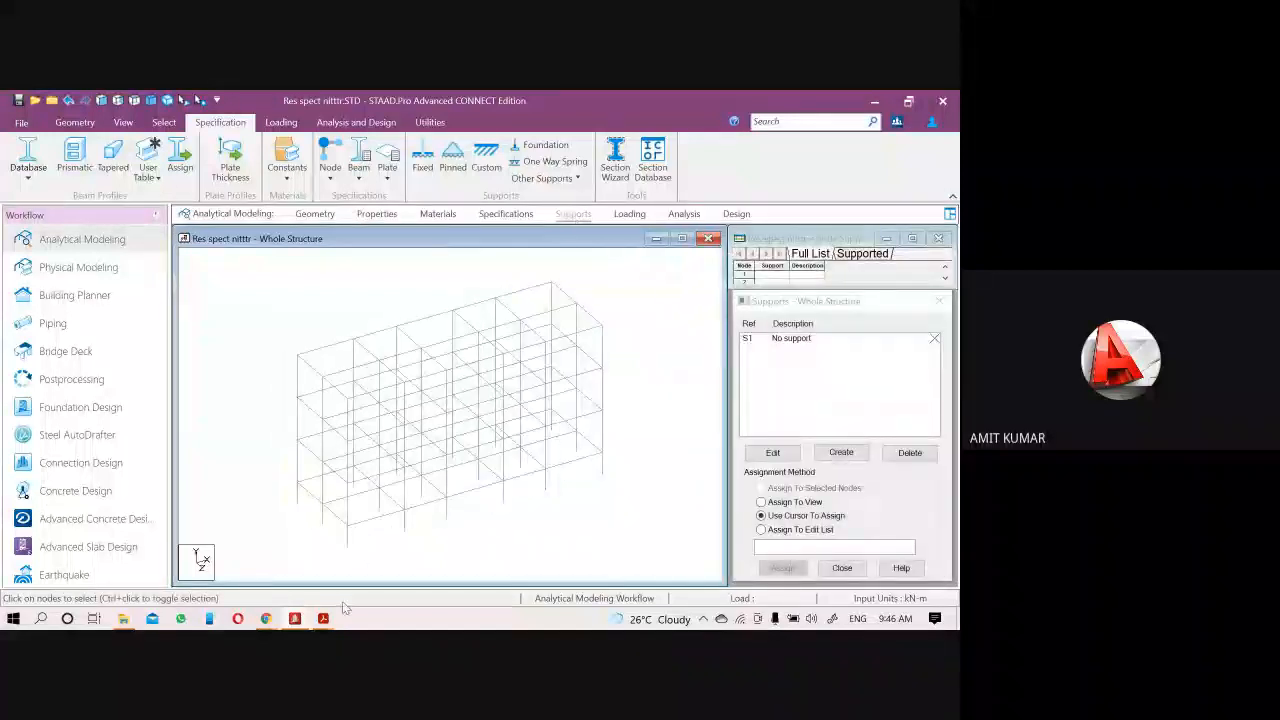
{"action": "left_click", "coordinate": [296, 623]}
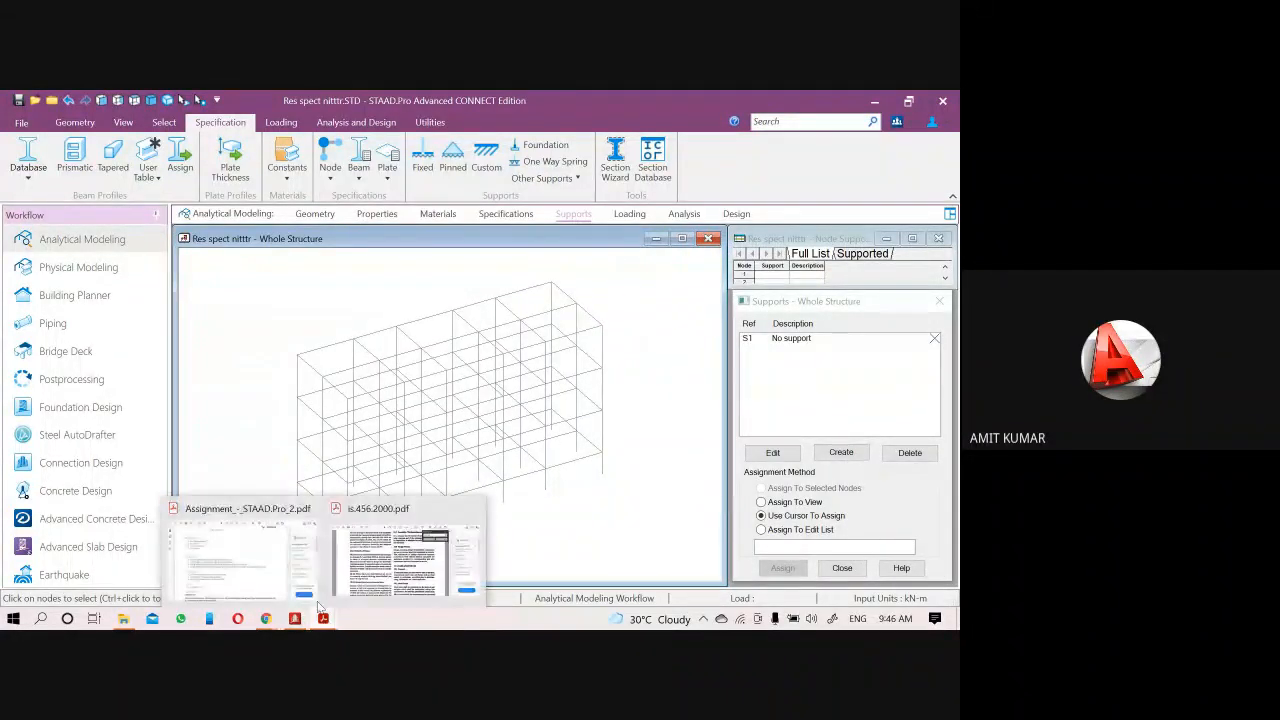
{"action": "left_click", "coordinate": [277, 553]}
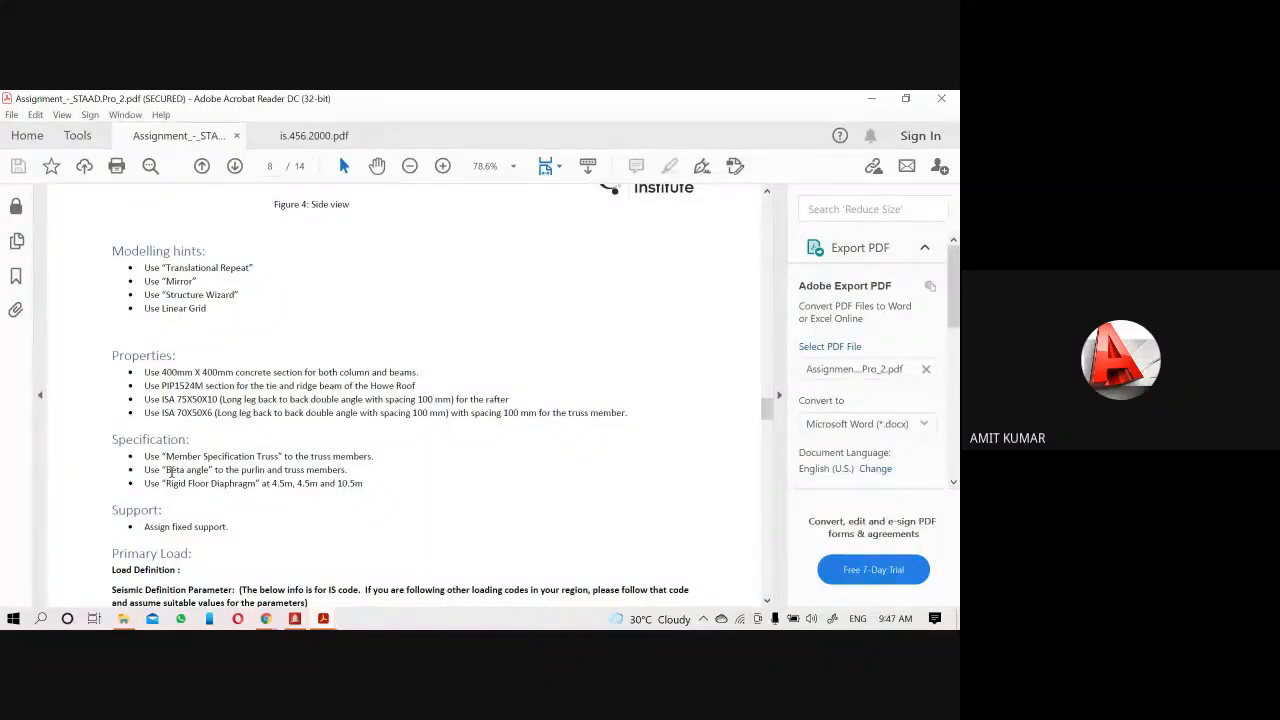
{"action": "left_click_drag", "start_coordinate": [167, 469], "coordinate": [227, 470]}
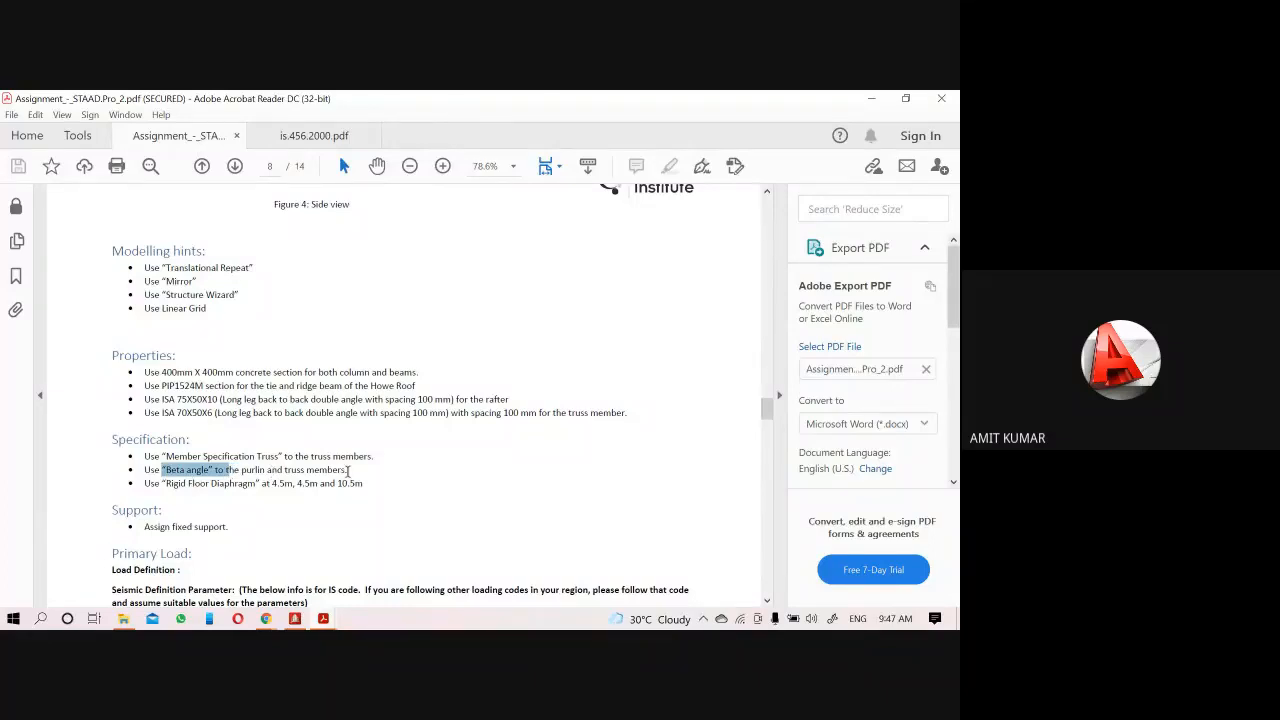
{"action": "left_click_drag", "start_coordinate": [347, 470], "coordinate": [146, 471]}
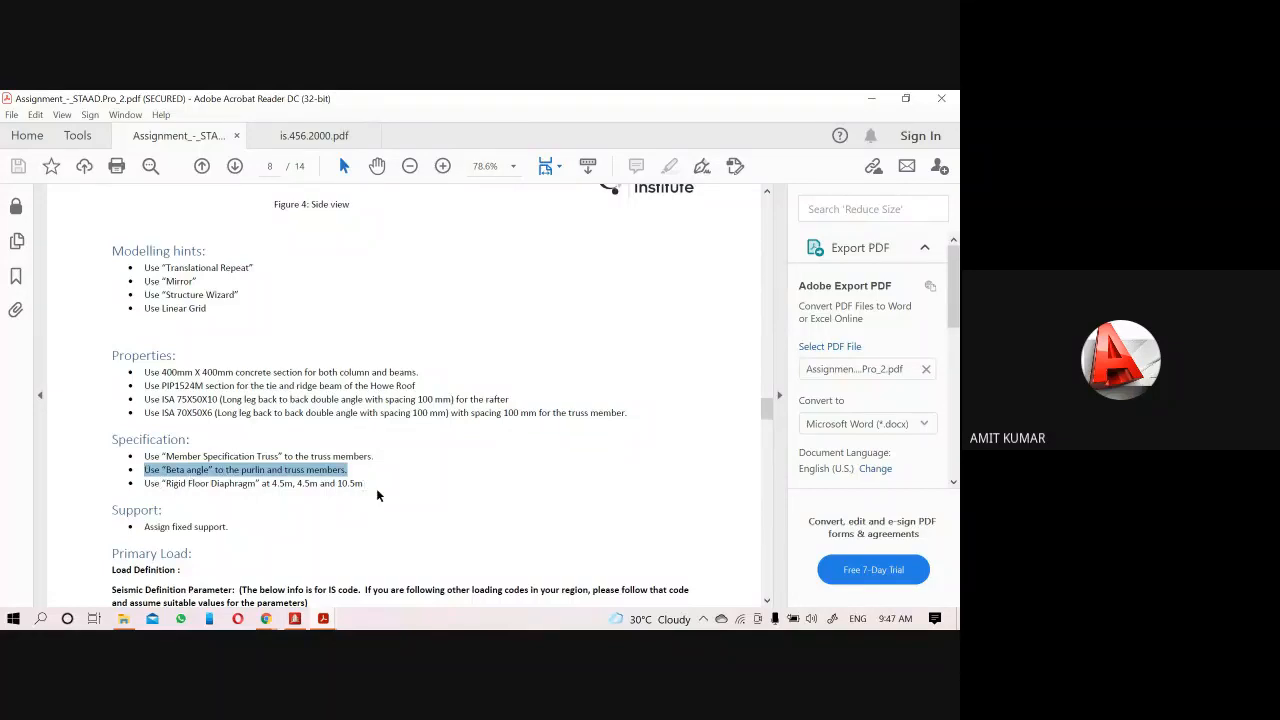
{"action": "left_click", "coordinate": [413, 485]}
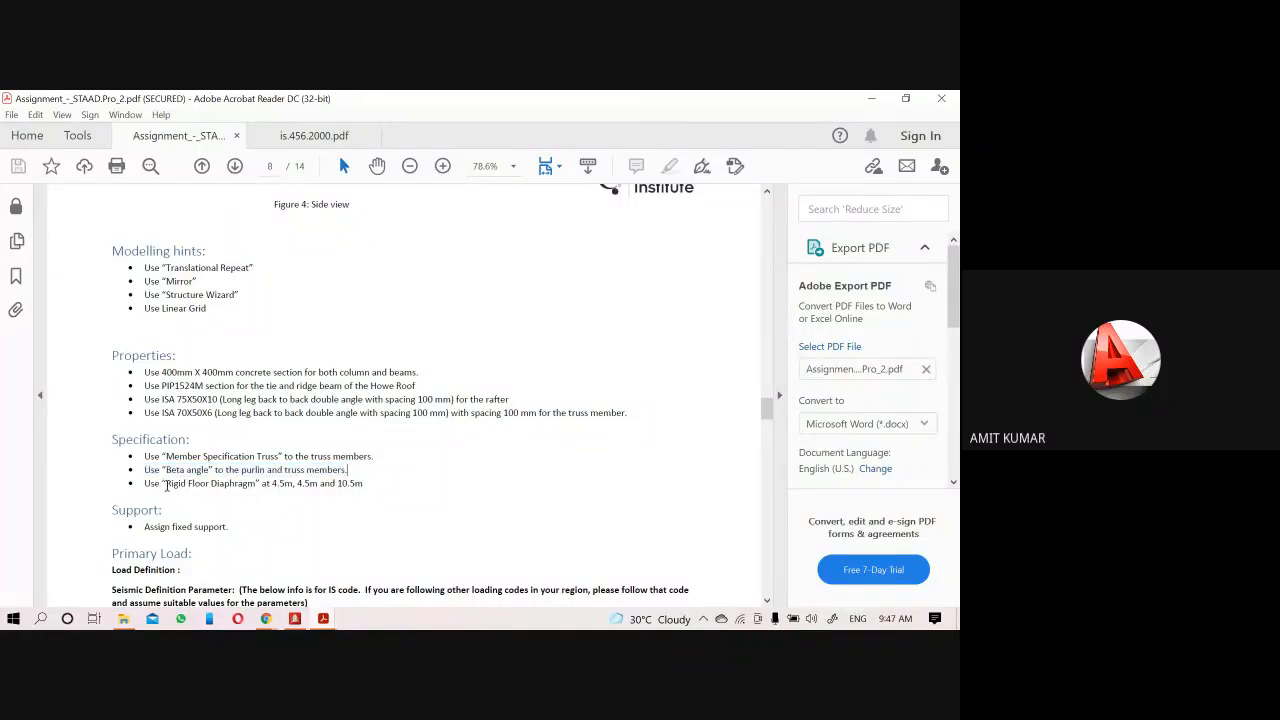
{"action": "left_click_drag", "start_coordinate": [163, 483], "coordinate": [365, 483]}
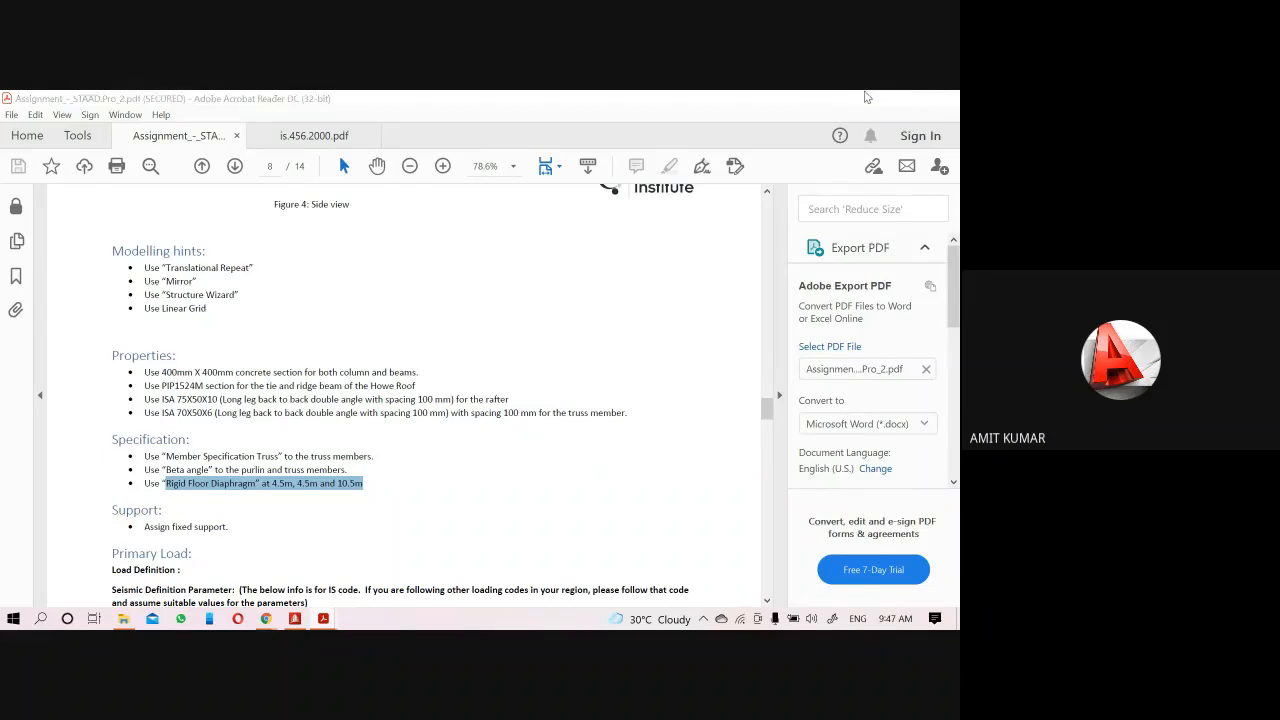
{"action": "left_click", "coordinate": [868, 97]}
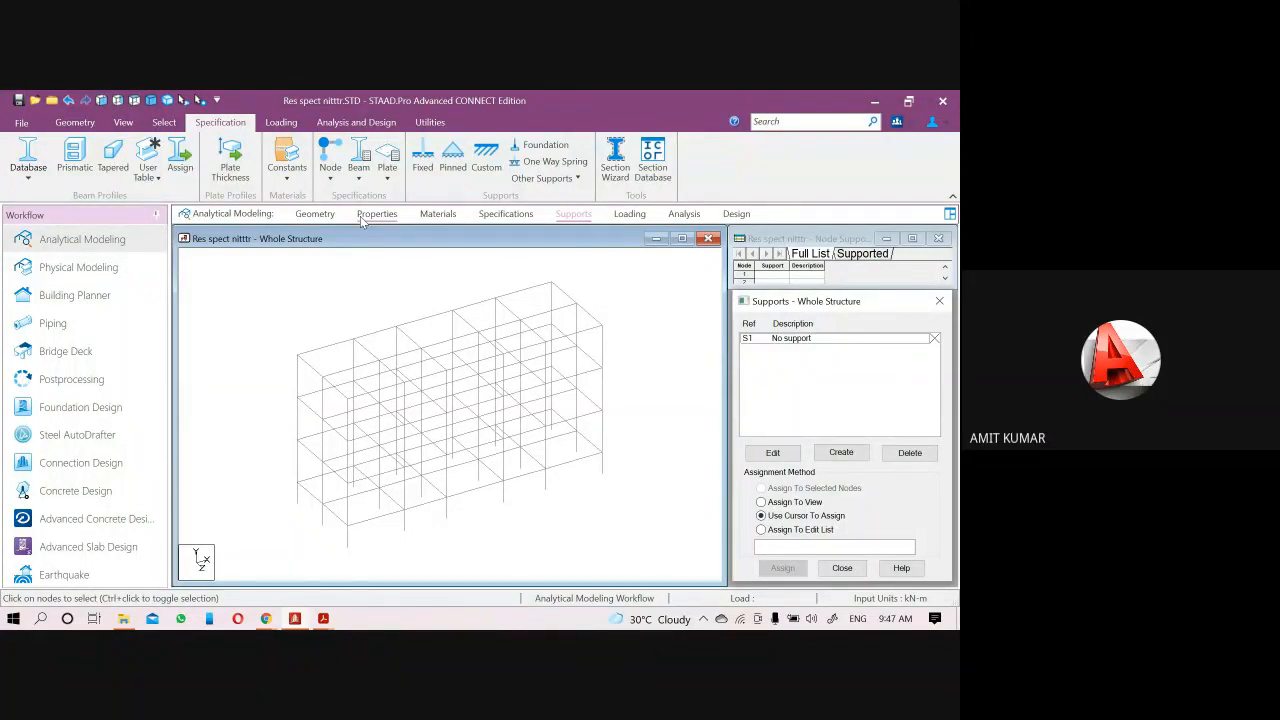
Open the floor diaphragm settings for a new node specification in the model's specifications
{"action": "left_click", "coordinate": [374, 218]}
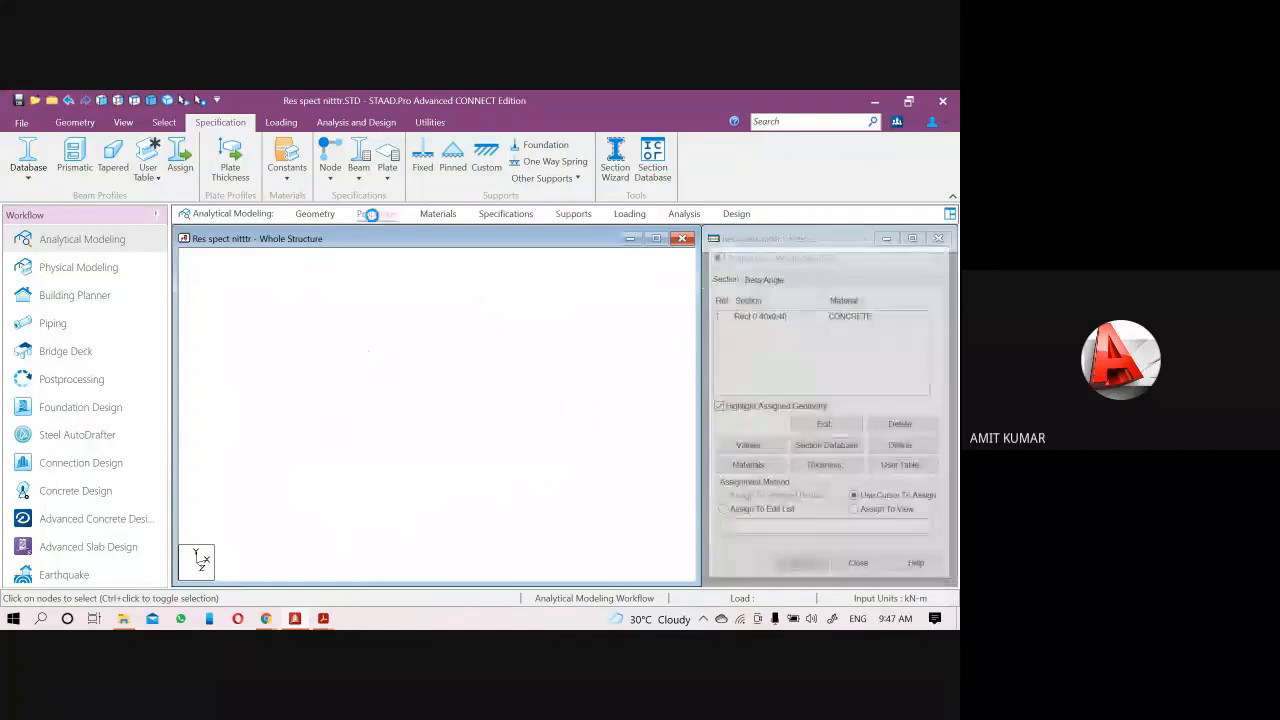
{"action": "left_click", "coordinate": [497, 215]}
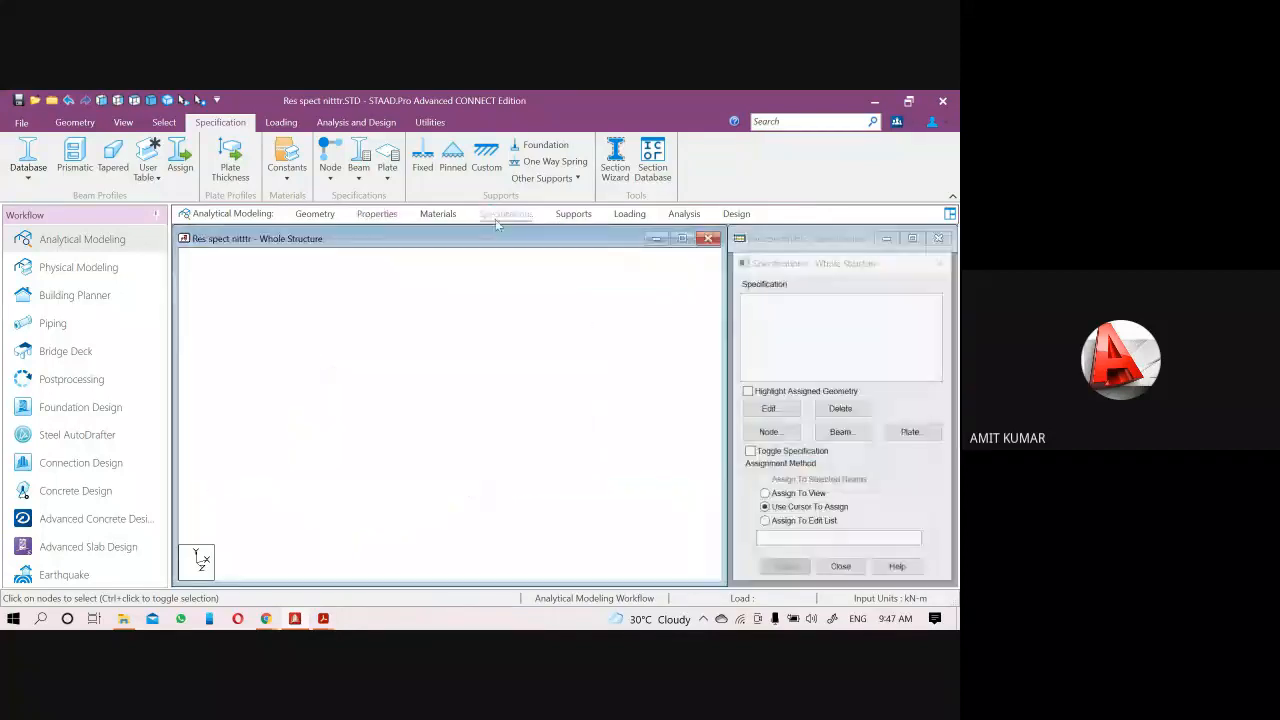
{"action": "left_click", "coordinate": [783, 428]}
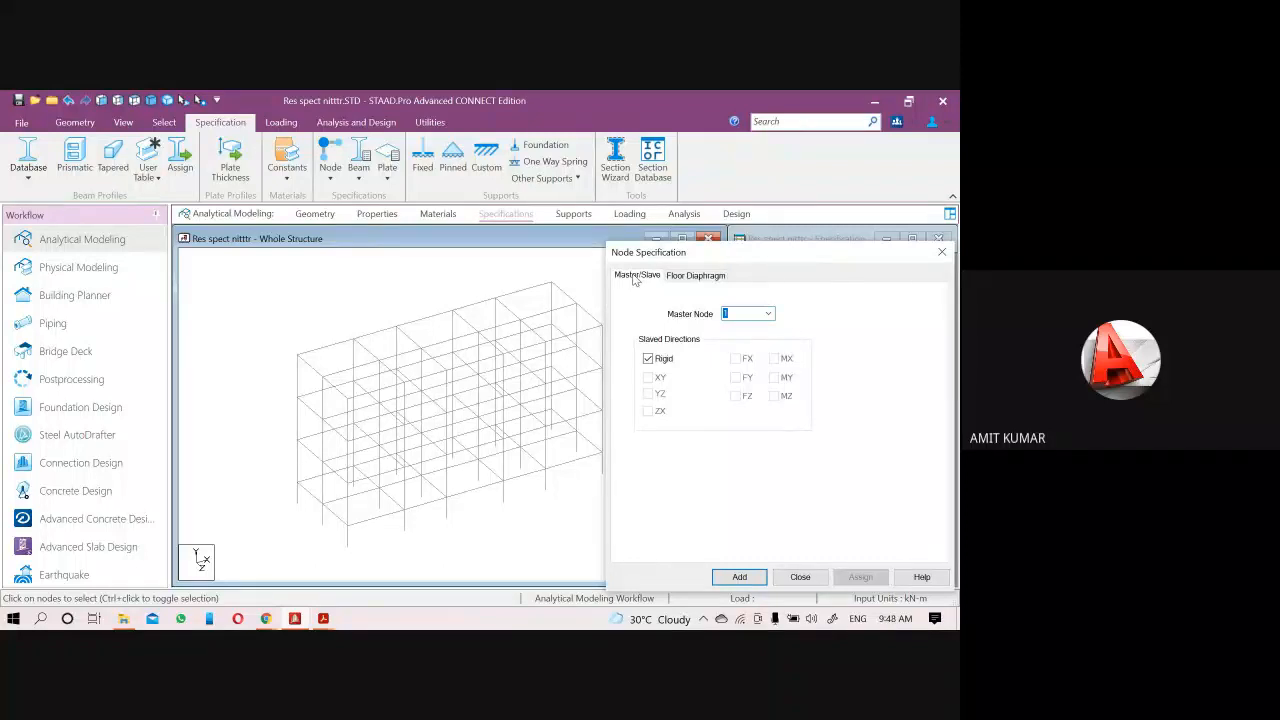
{"action": "left_click", "coordinate": [695, 277]}
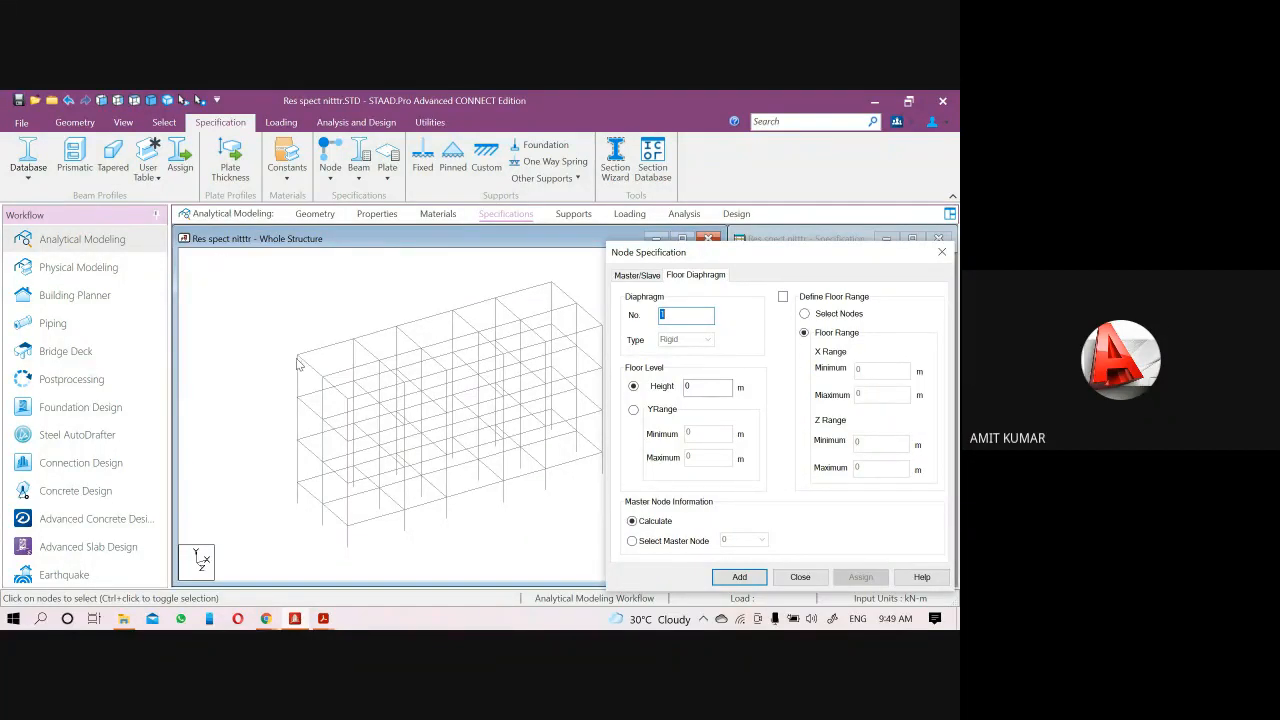
{"action": "left_click_drag", "start_coordinate": [730, 255], "coordinate": [832, 233]}
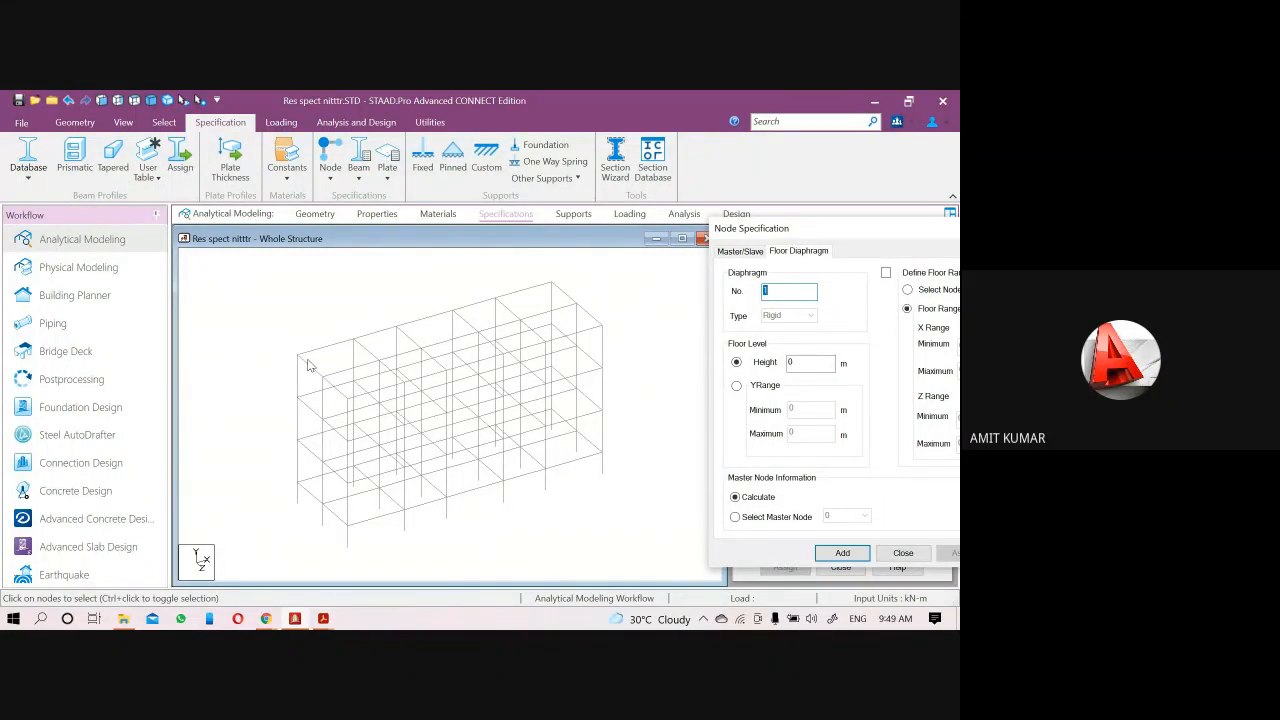
{"action": "left_click_drag", "start_coordinate": [737, 231], "coordinate": [674, 140]}
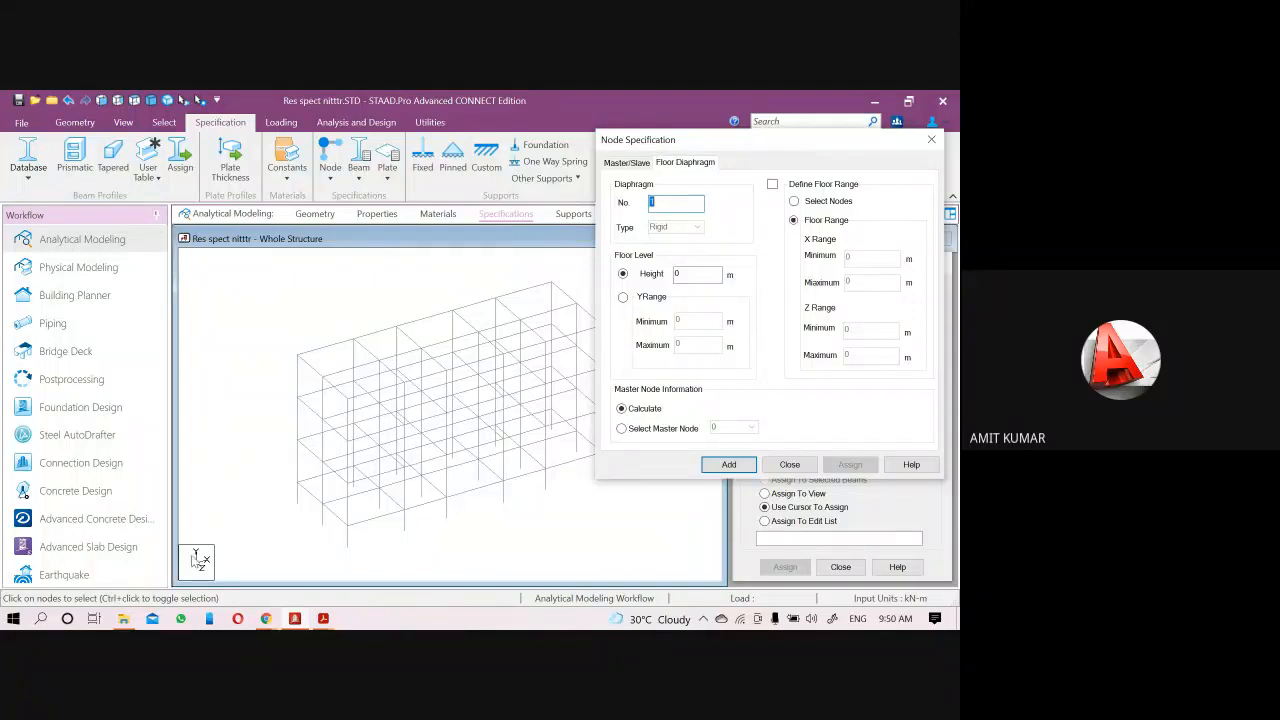
Add rigid floor diaphragm 1 at a height of 1.5 m, with its floor range defined by selected nodes
{"action": "left_click", "coordinate": [668, 201]}
{"action": "double_click", "coordinate": [665, 202]}
{"action": "left_click", "coordinate": [663, 202]}
{"action": "left_click_drag", "start_coordinate": [676, 140], "coordinate": [660, 135]}
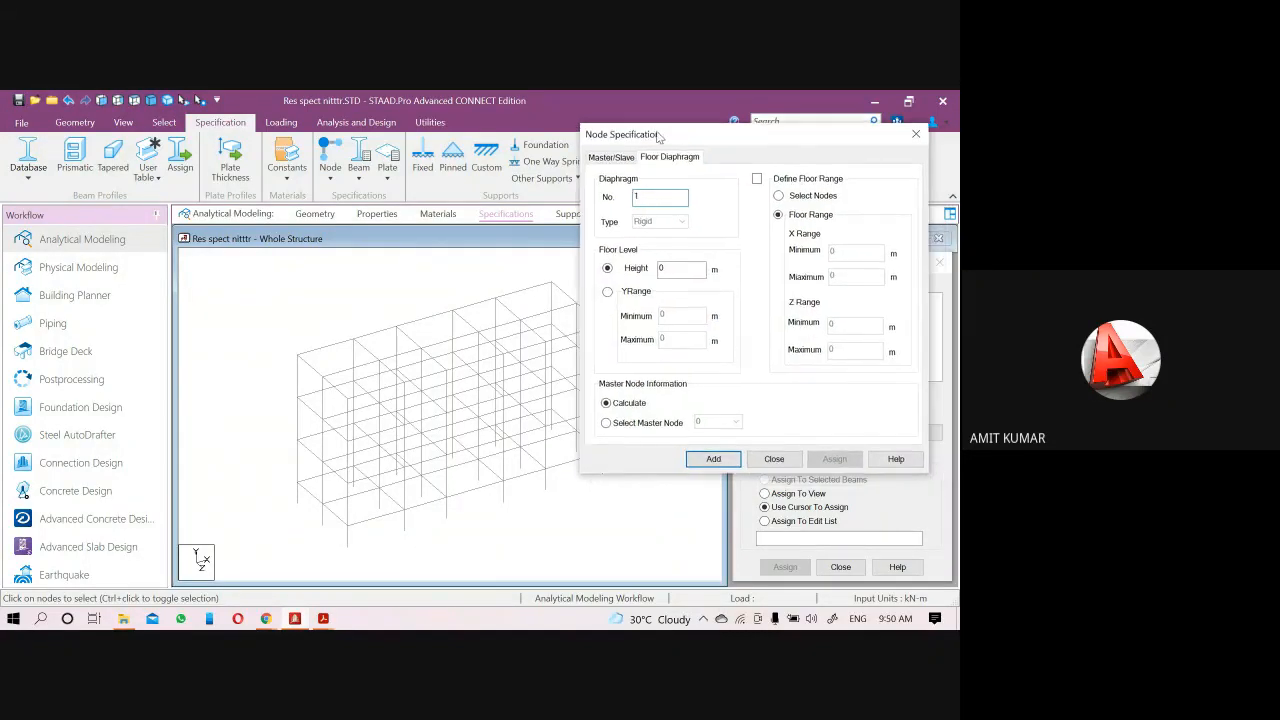
{"action": "double_click", "coordinate": [661, 268]}
{"action": "left_click", "coordinate": [660, 268]}
{"action": "type", "text": "1.5"}
{"action": "left_click", "coordinate": [757, 181]}
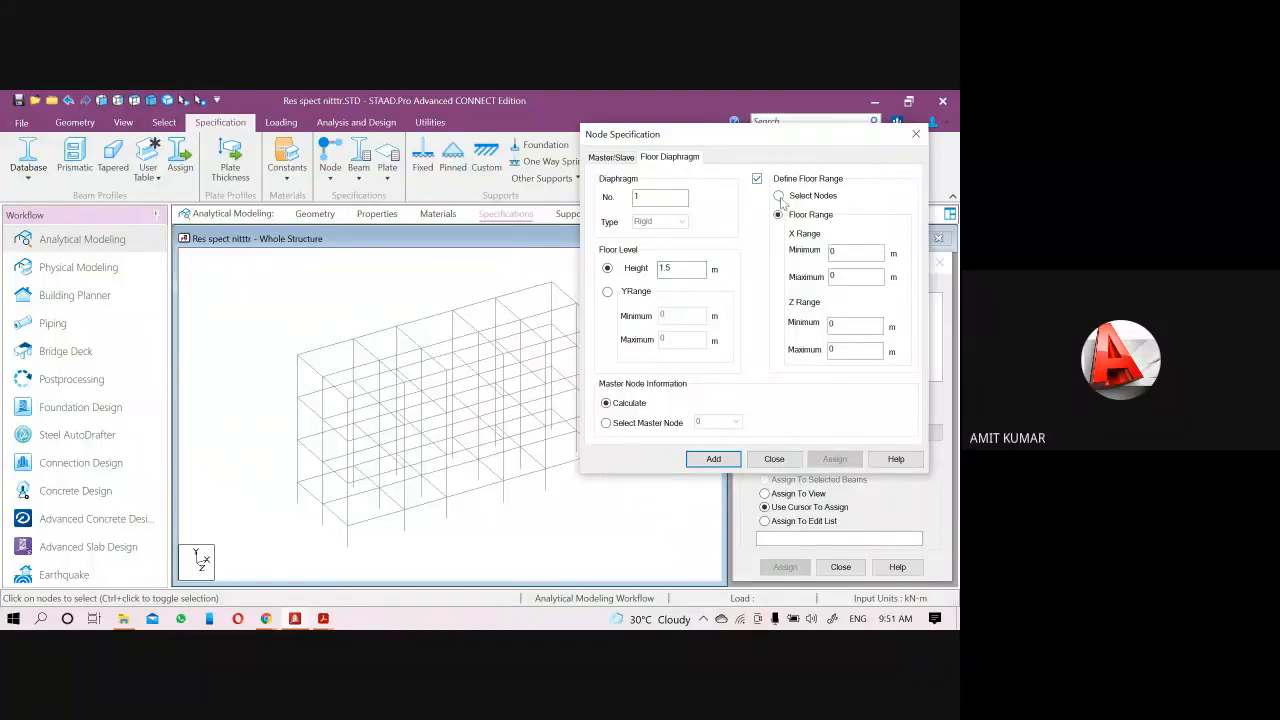
{"action": "left_click", "coordinate": [780, 197]}
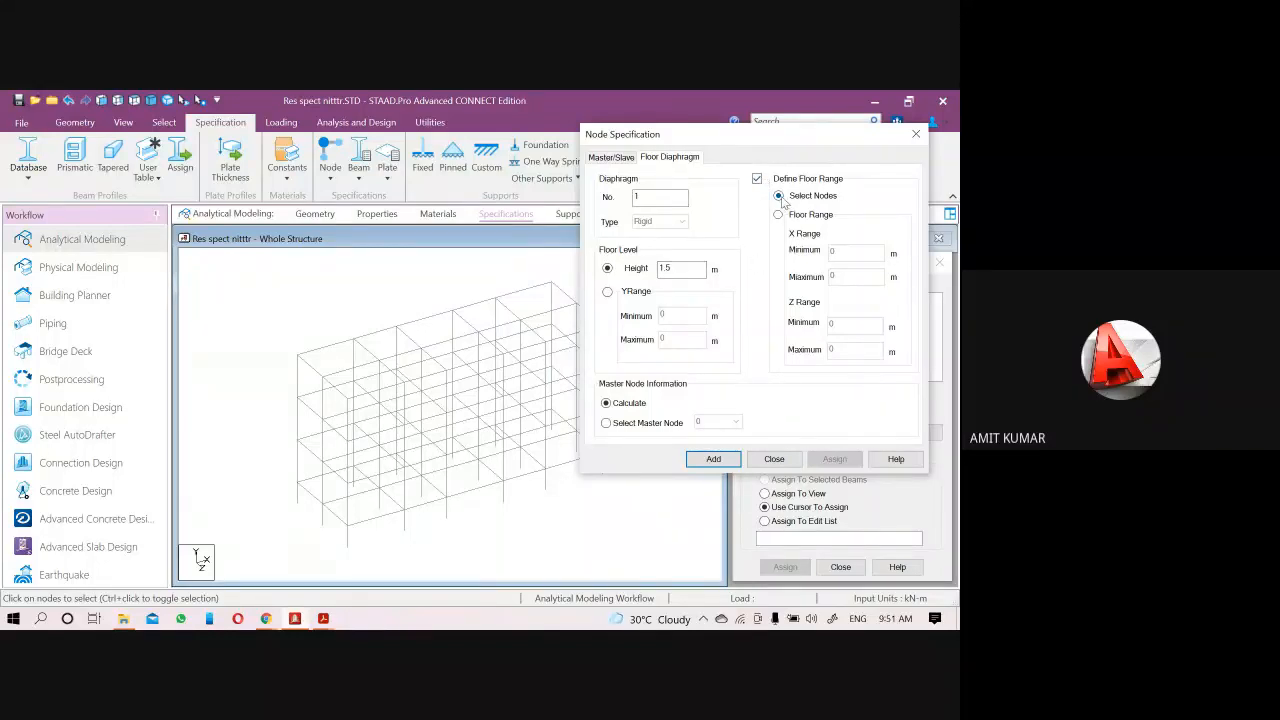
{"action": "left_click", "coordinate": [713, 459]}
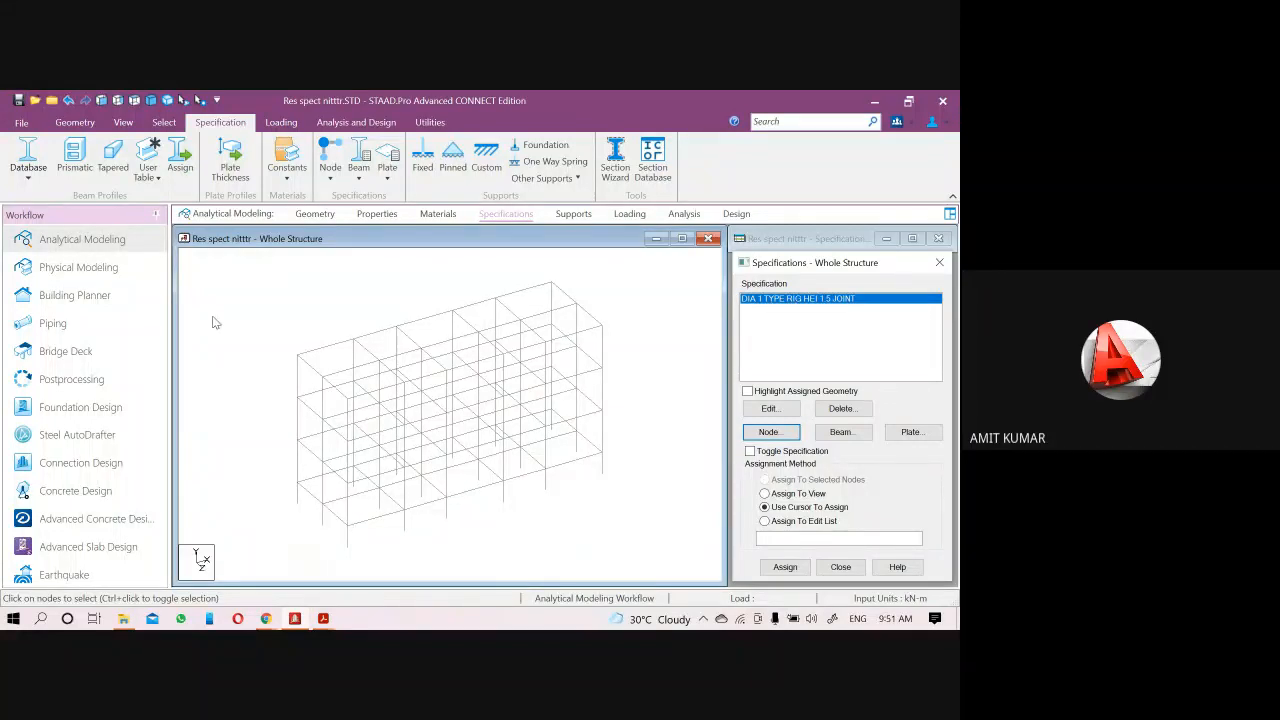
Assign the 1.5 m diaphragm to all nodes of the lowest beam level, selected in the front view
{"action": "left_click", "coordinate": [104, 101]}
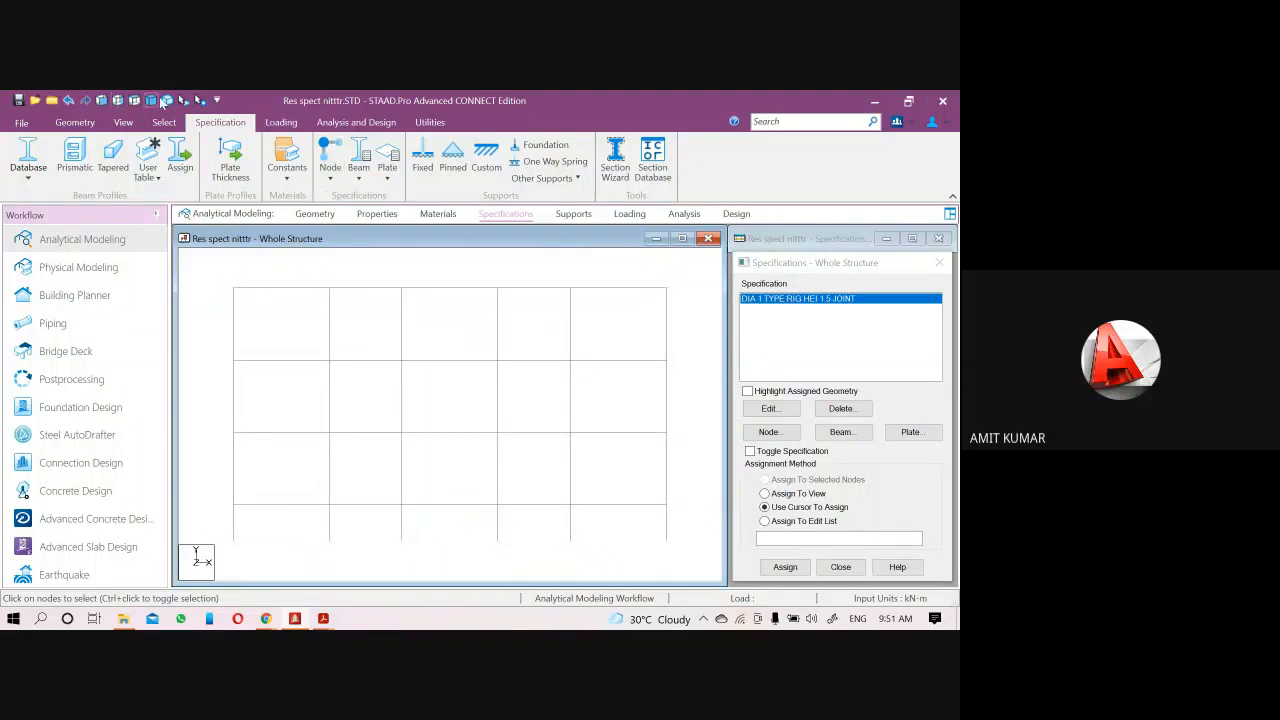
{"action": "left_click_drag", "start_coordinate": [682, 516], "coordinate": [211, 489]}
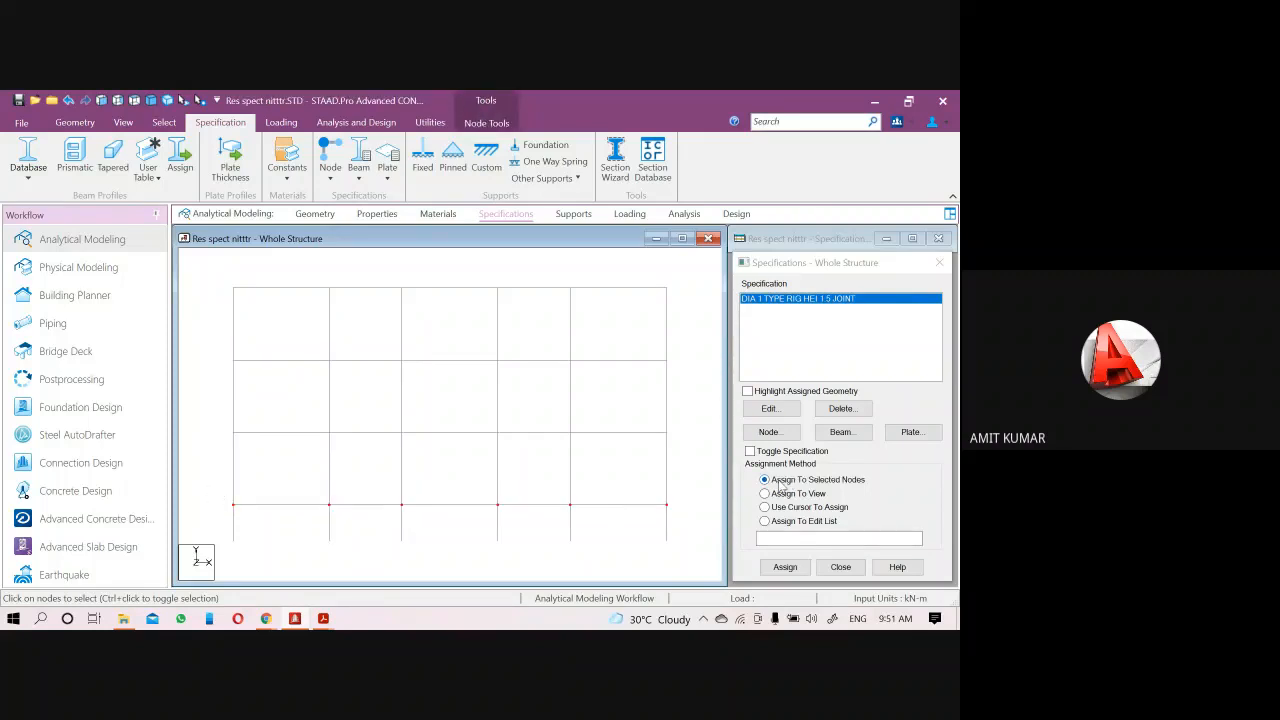
{"action": "left_click", "coordinate": [781, 484]}
{"action": "left_click", "coordinate": [785, 567]}
{"action": "left_click", "coordinate": [849, 462]}
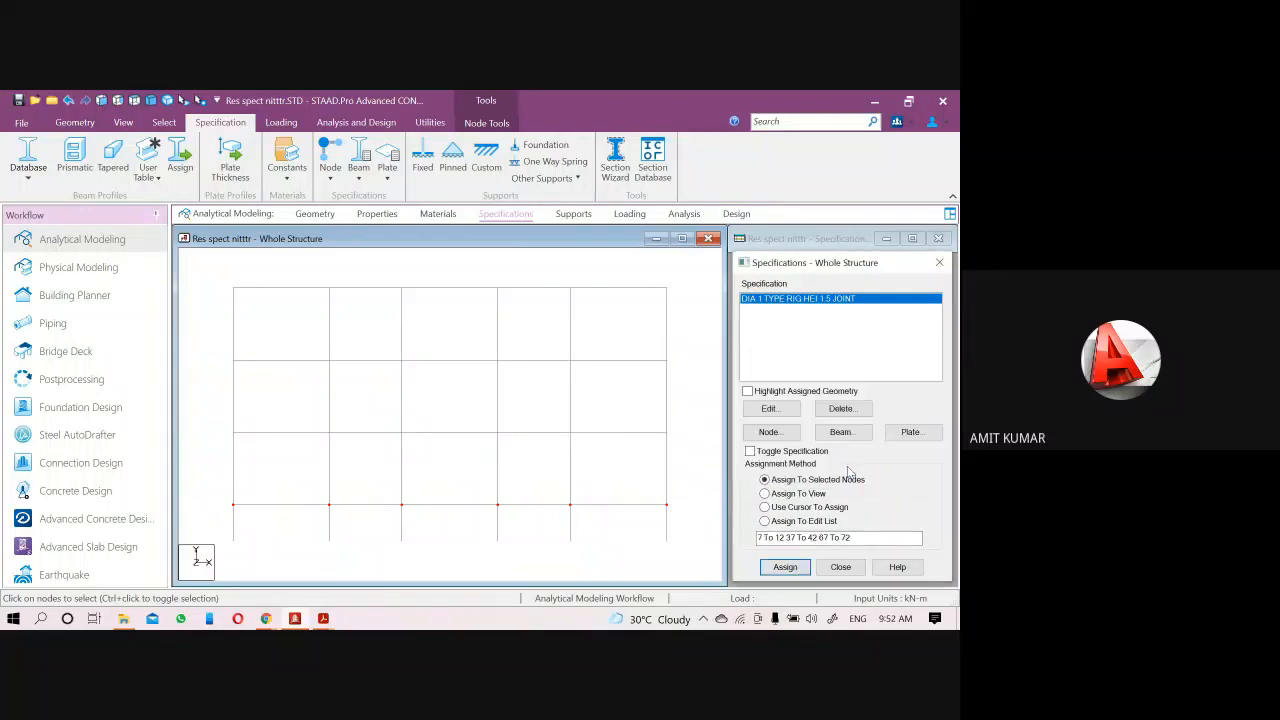
Add rigid floor diaphragm 2 at a height of 4.5 m and assign it to the nodes of the second beam level
{"action": "left_click", "coordinate": [770, 433]}
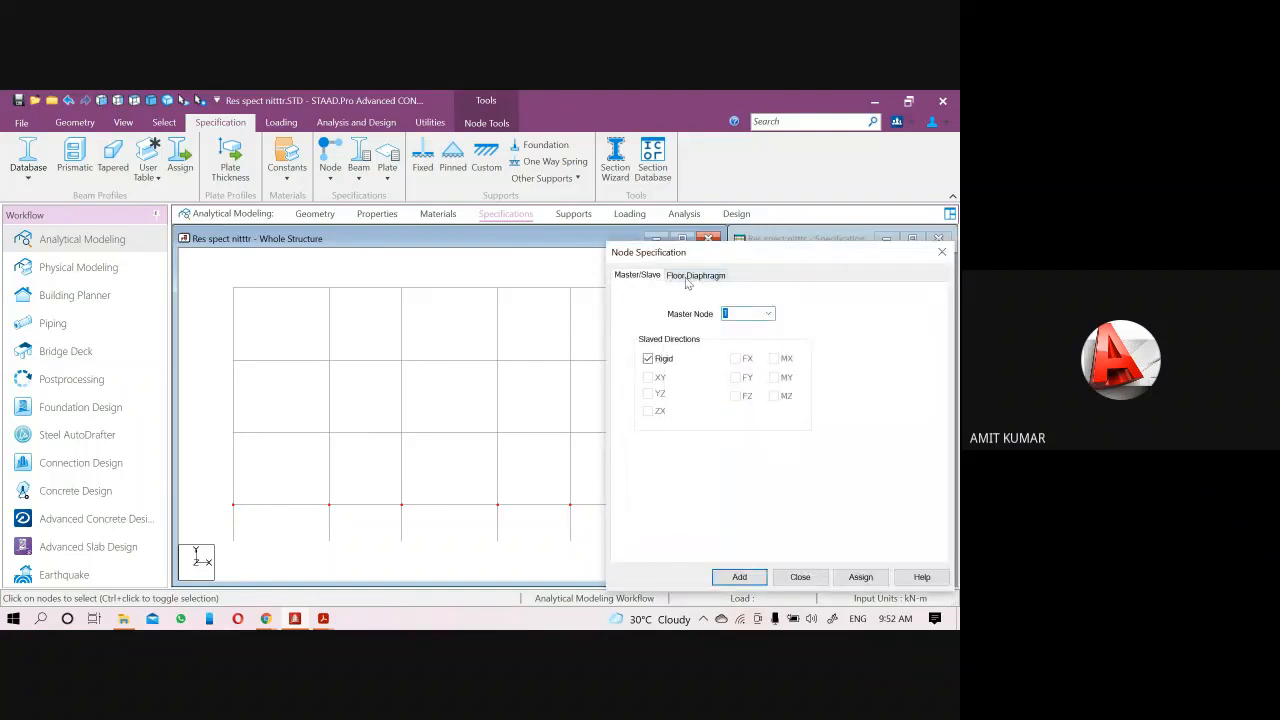
{"action": "left_click", "coordinate": [690, 276]}
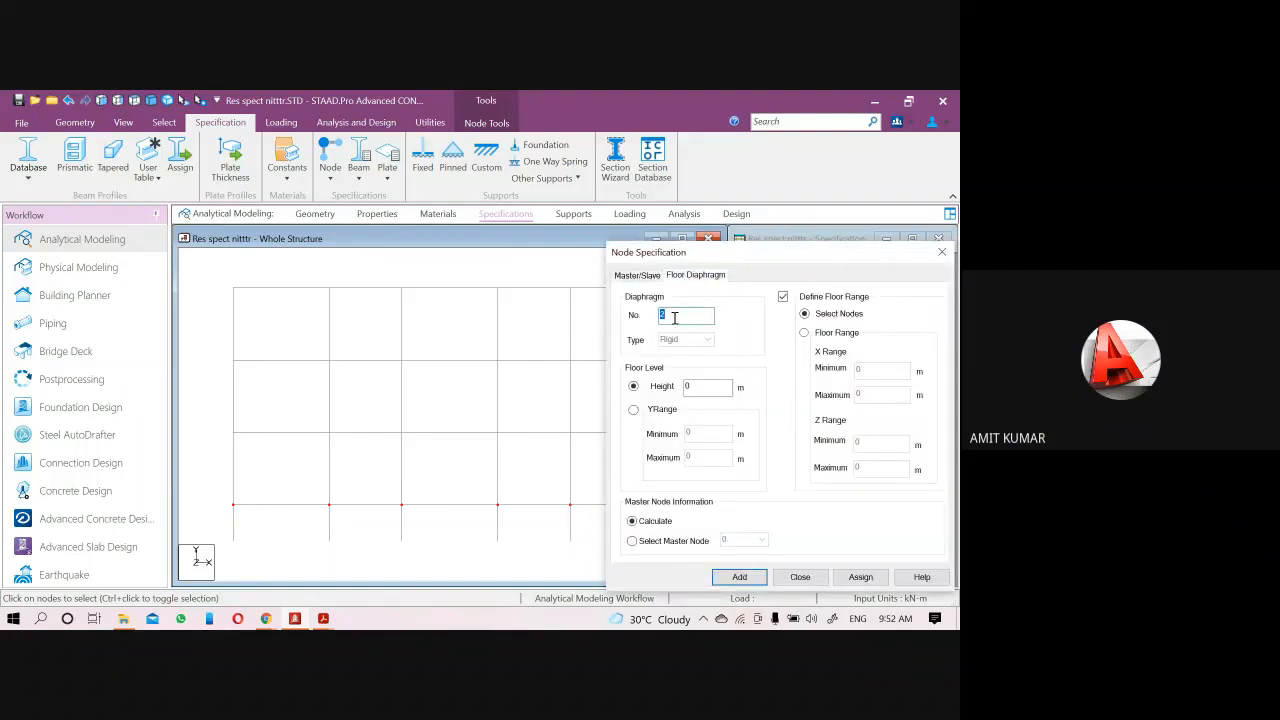
{"action": "double_click", "coordinate": [682, 388]}
{"action": "left_click", "coordinate": [739, 578]}
{"action": "left_click_drag", "start_coordinate": [685, 446], "coordinate": [200, 420]}
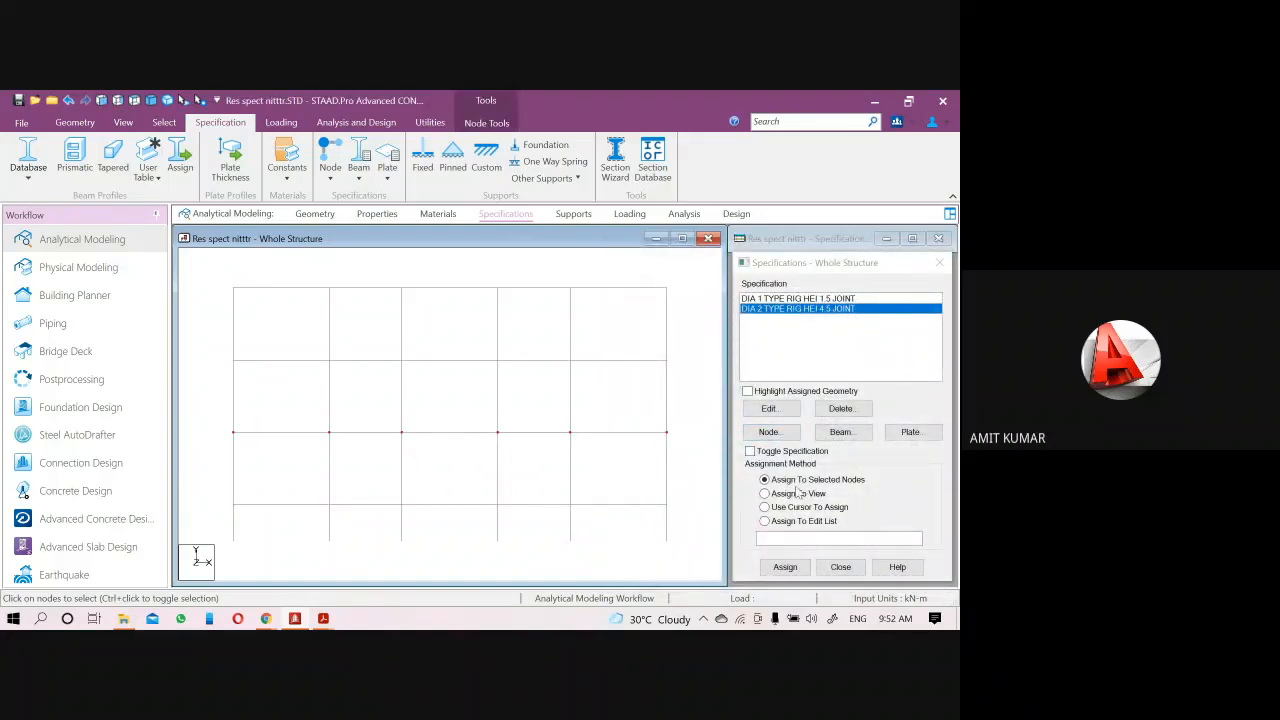
{"action": "left_click", "coordinate": [782, 573]}
{"action": "left_click", "coordinate": [850, 466]}
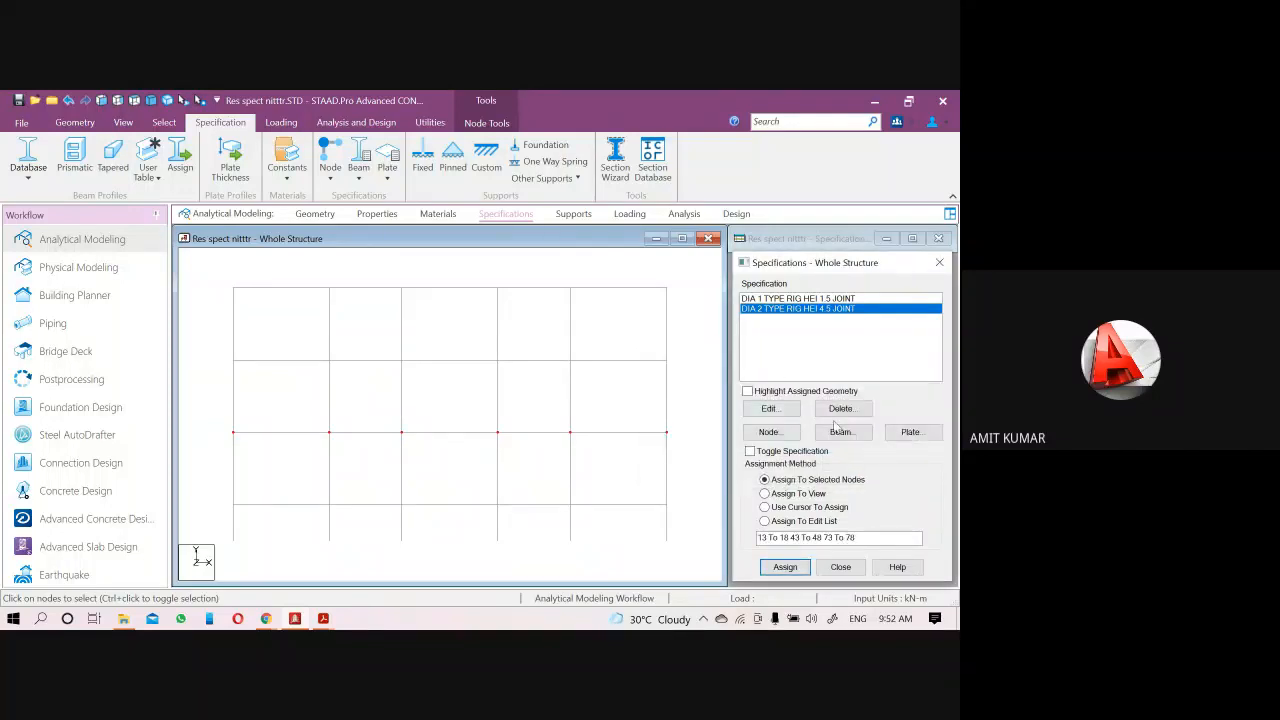
Add rigid floor diaphragm 3 at a height of 7.5 m and assign it to the nodes of the third beam level
{"action": "left_click", "coordinate": [768, 432]}
{"action": "left_click", "coordinate": [693, 275]}
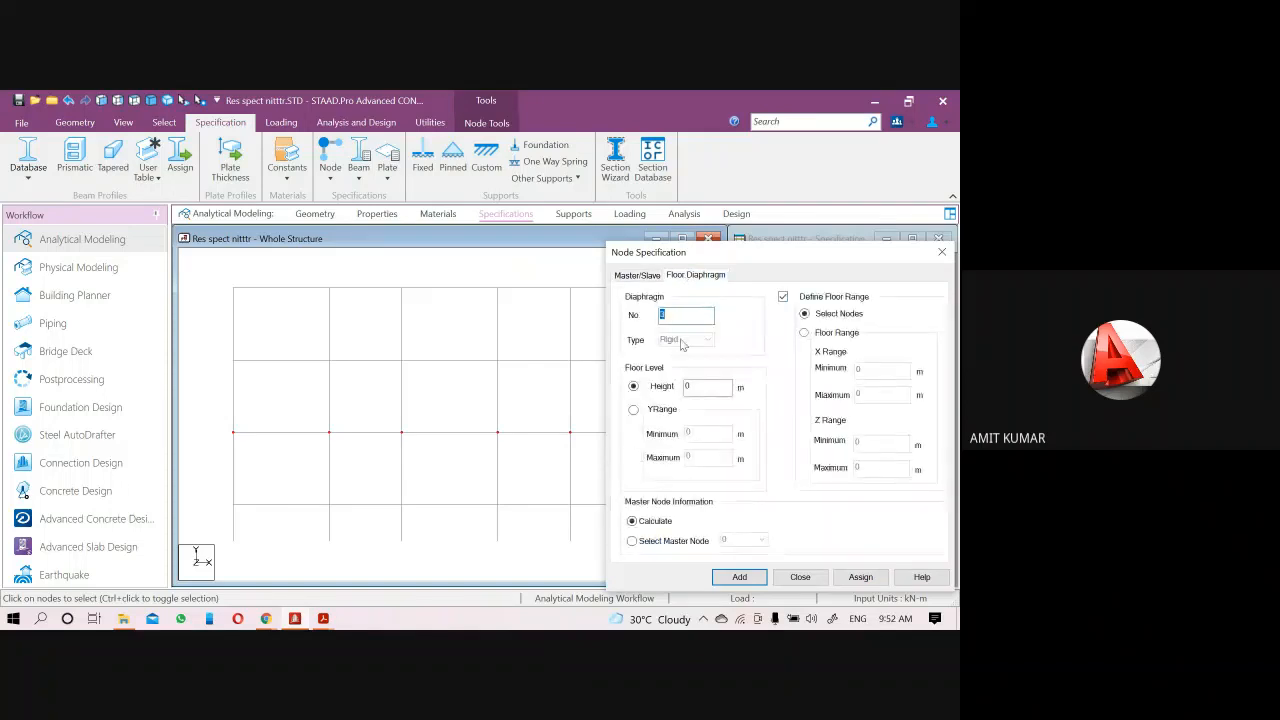
{"action": "left_click", "coordinate": [688, 386]}
{"action": "left_click", "coordinate": [738, 577]}
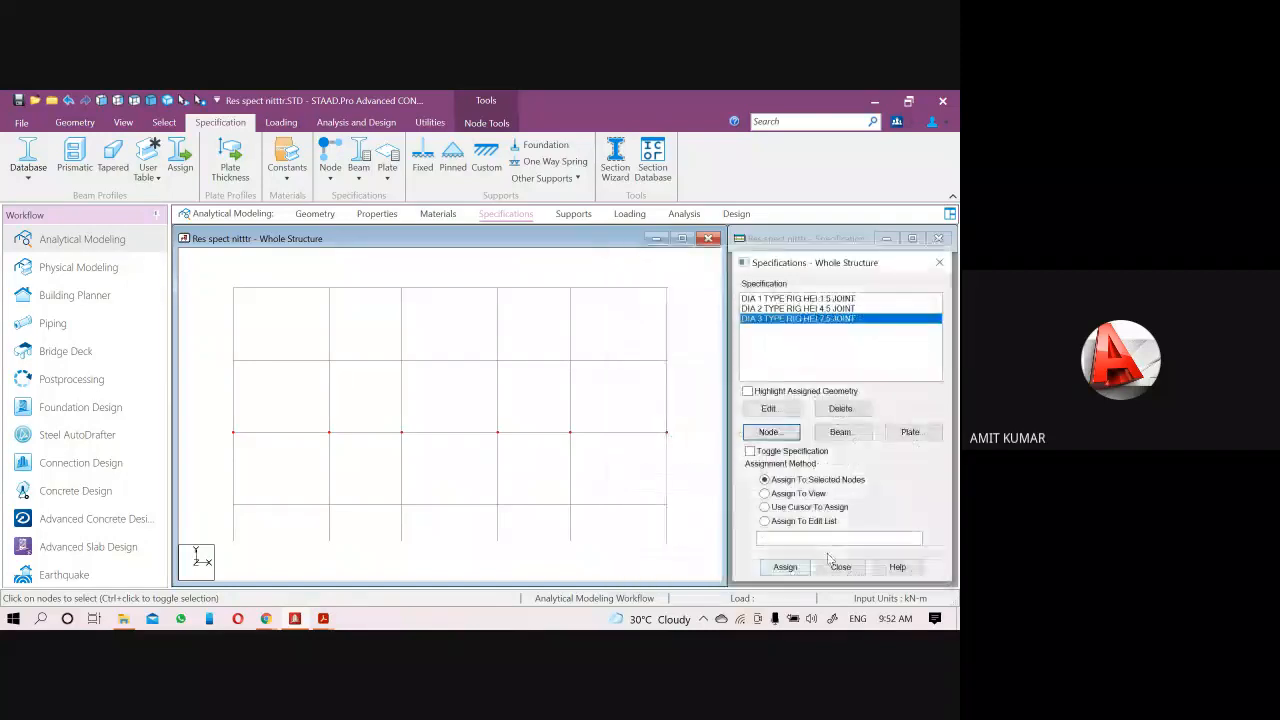
{"action": "left_click_drag", "start_coordinate": [680, 370], "coordinate": [190, 347]}
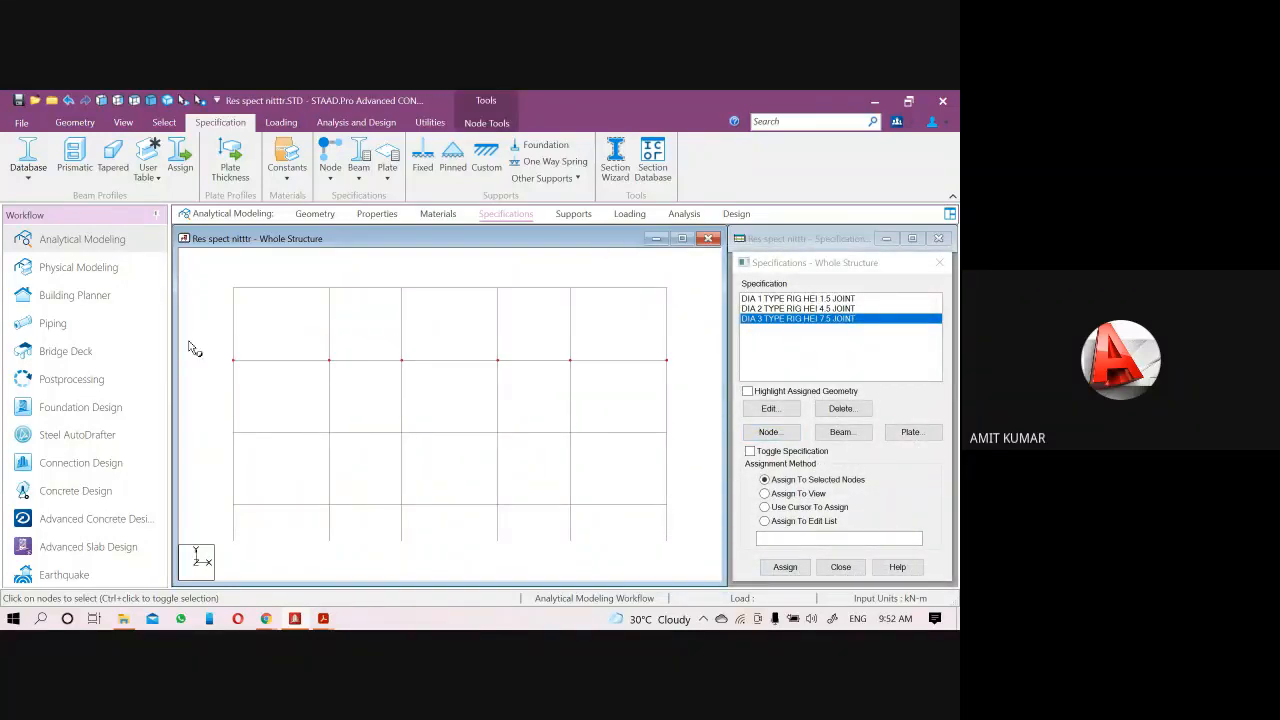
{"action": "left_click", "coordinate": [785, 567]}
{"action": "left_click", "coordinate": [850, 463]}
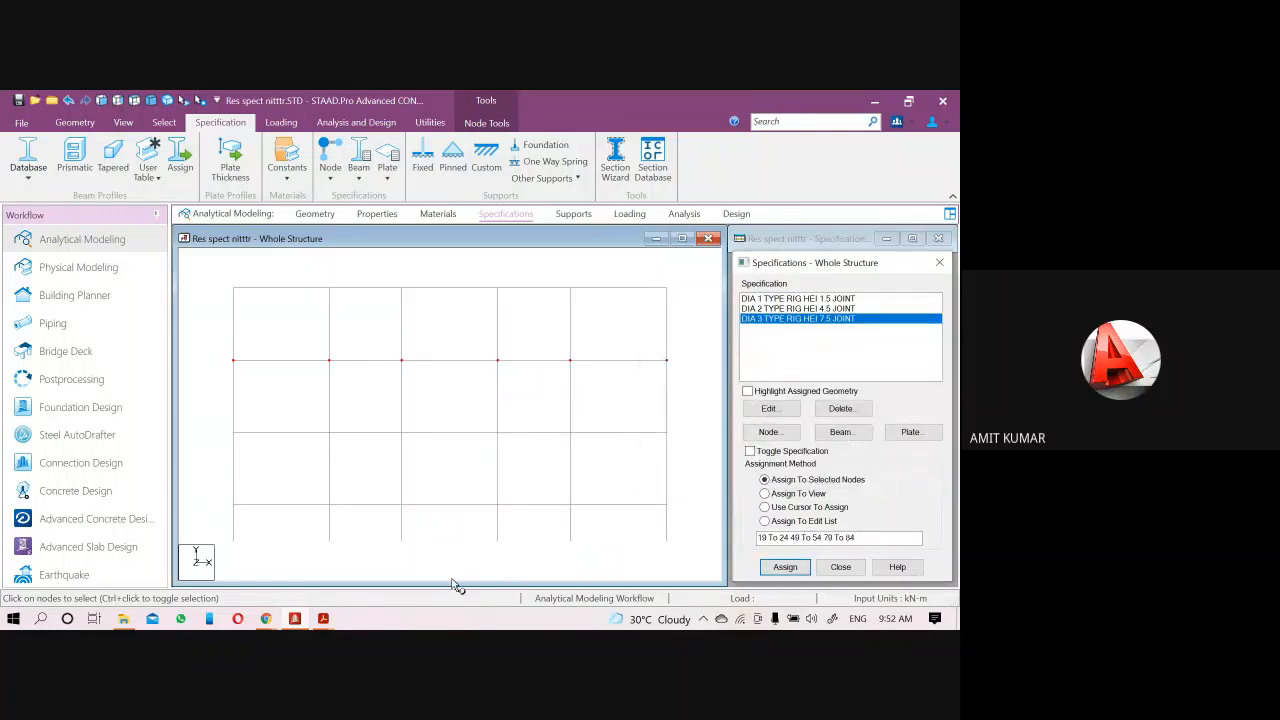
Recheck the diaphragm heights in the assignment PDF, and add rigid floor diaphragm 4 at 10.5 m in STAAD.Pro
{"action": "mouse_move", "coordinate": [295, 620]}
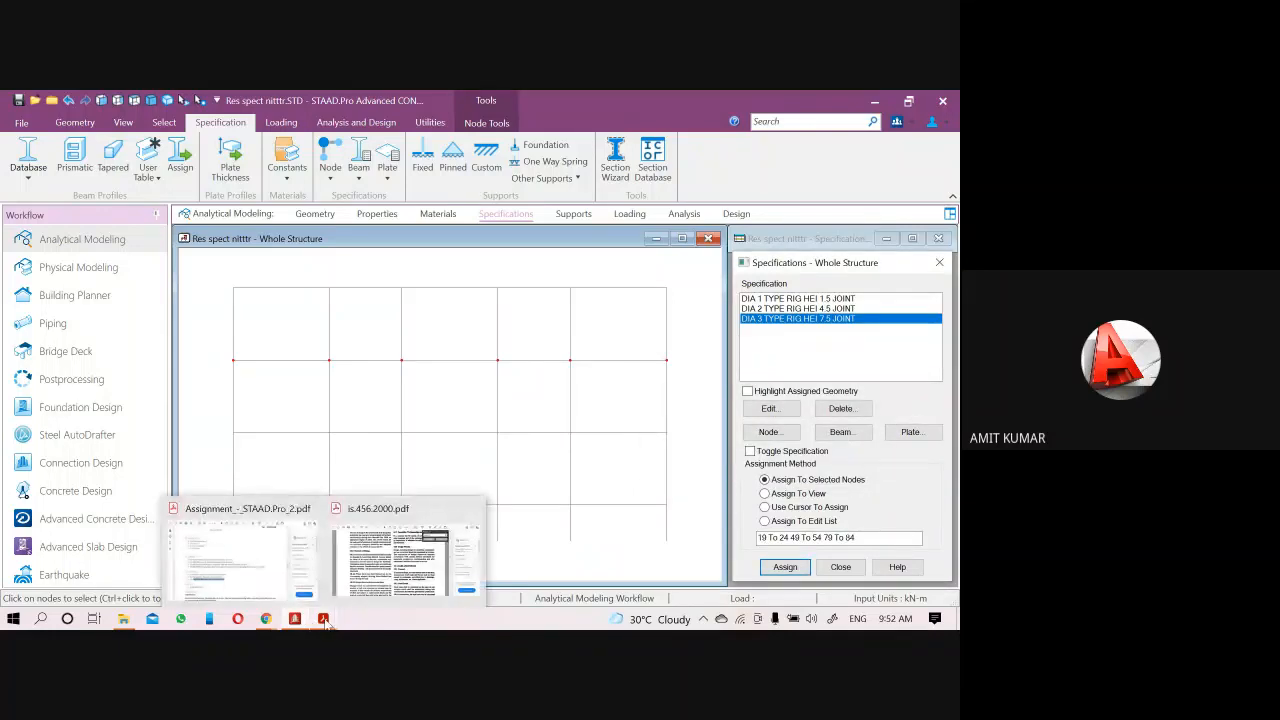
{"action": "left_click", "coordinate": [282, 564]}
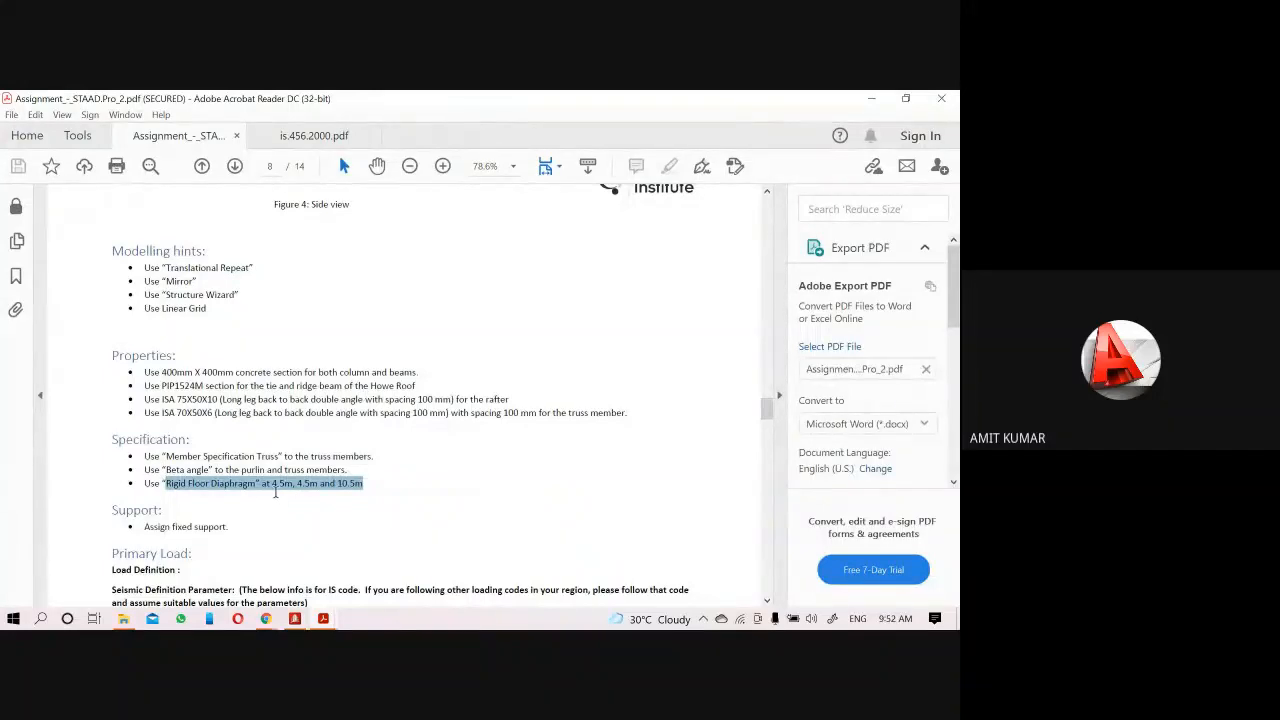
{"action": "left_click", "coordinate": [870, 98]}
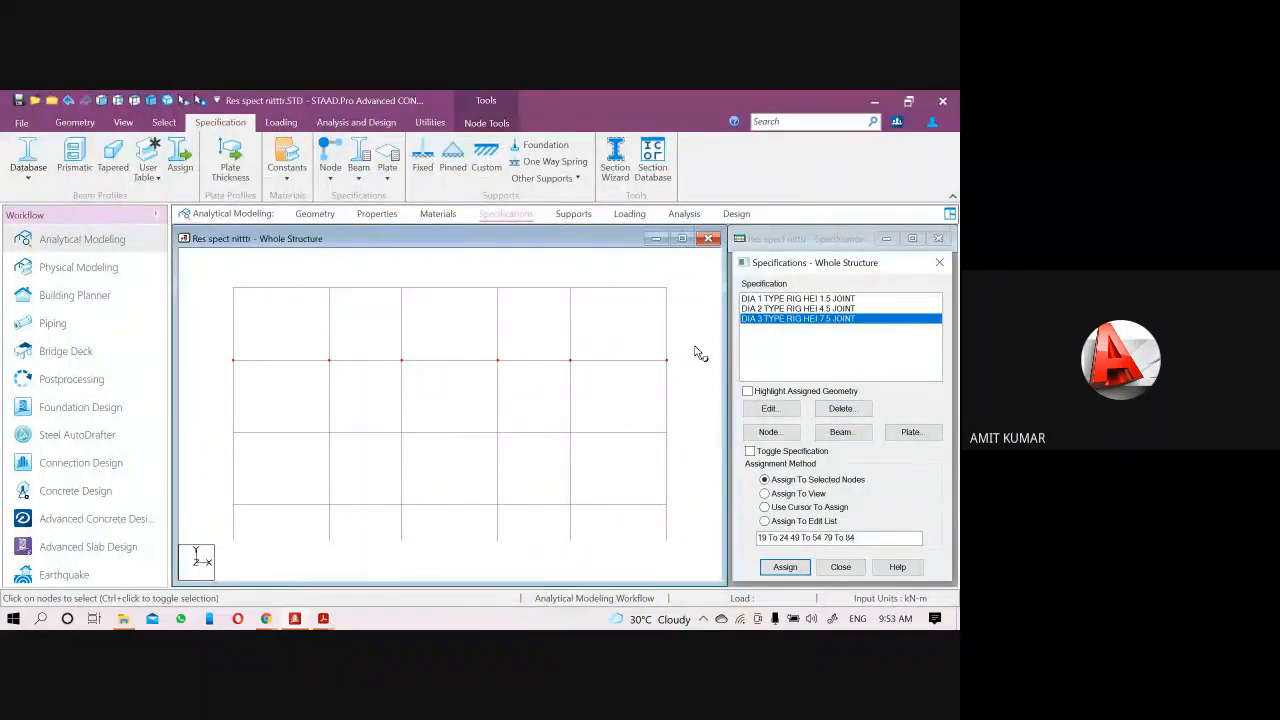
{"action": "left_click", "coordinate": [768, 432]}
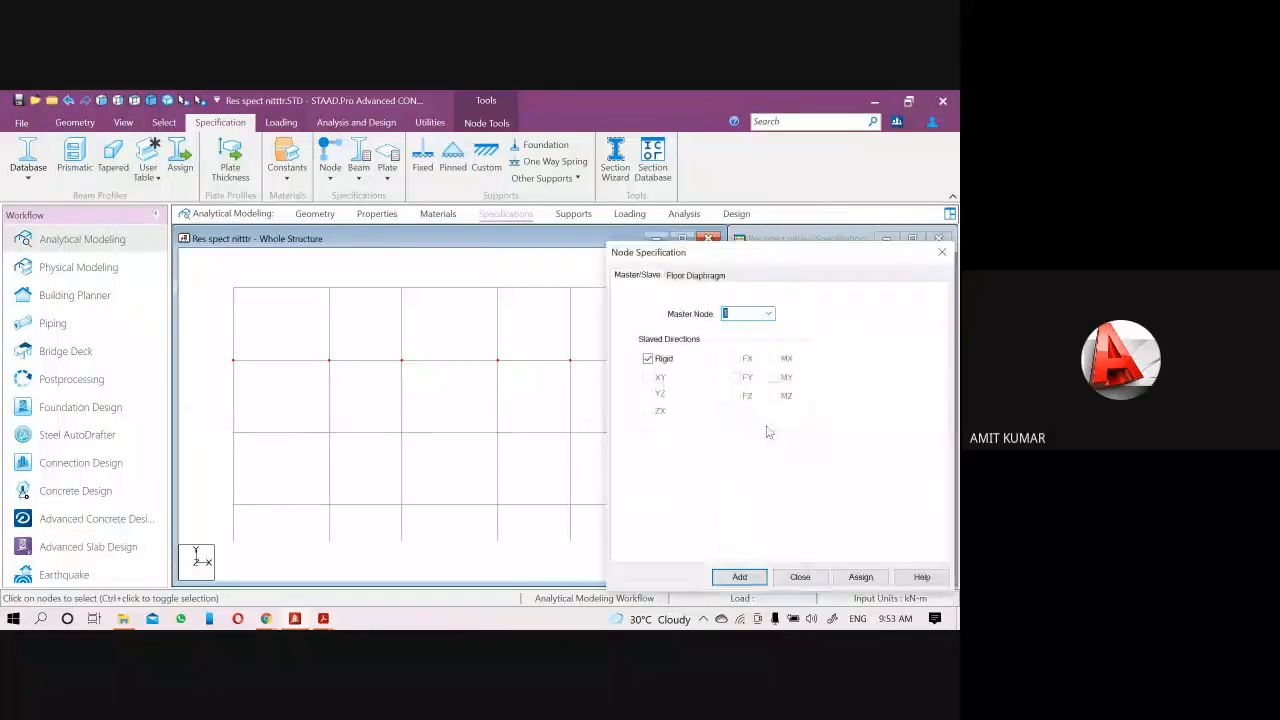
{"action": "left_click", "coordinate": [692, 275]}
{"action": "double_click", "coordinate": [694, 387]}
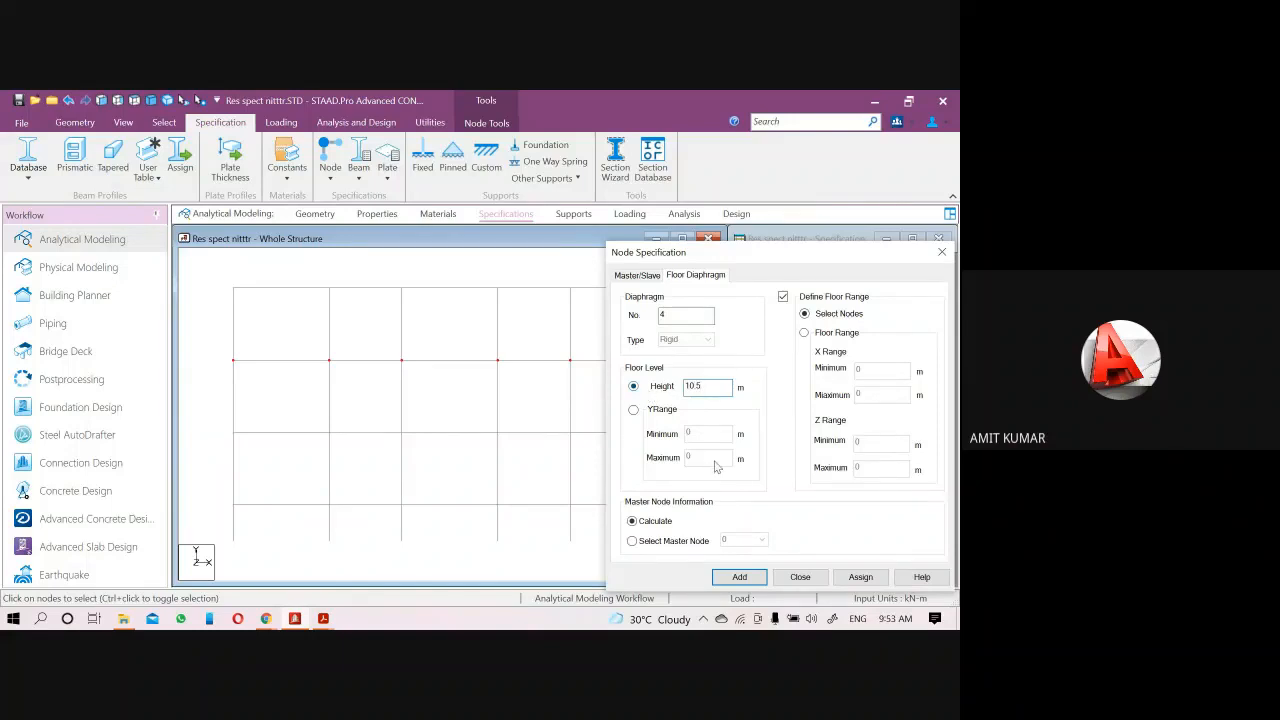
{"action": "left_click", "coordinate": [758, 579]}
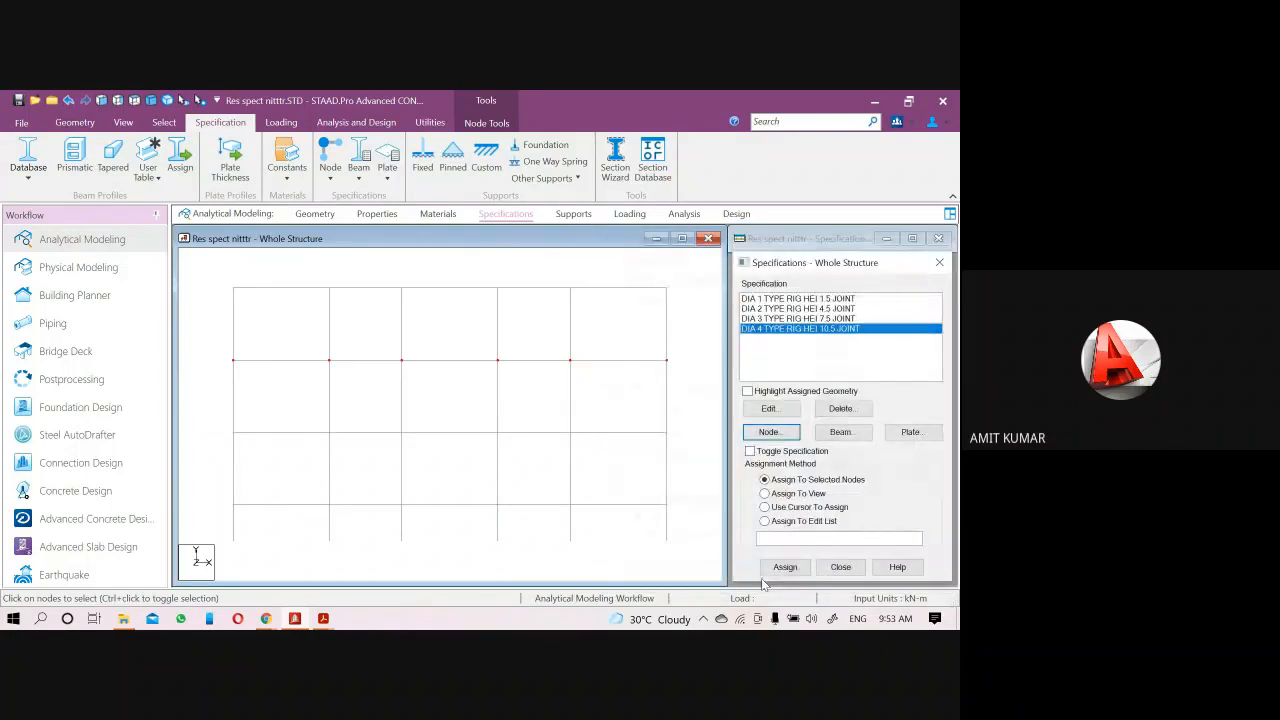
Assign the 10.5 m rigid floor diaphragm to all nodes of the uppermost beam level, selected in the front view
{"action": "left_click_drag", "start_coordinate": [678, 298], "coordinate": [198, 277]}
{"action": "left_click", "coordinate": [788, 566]}
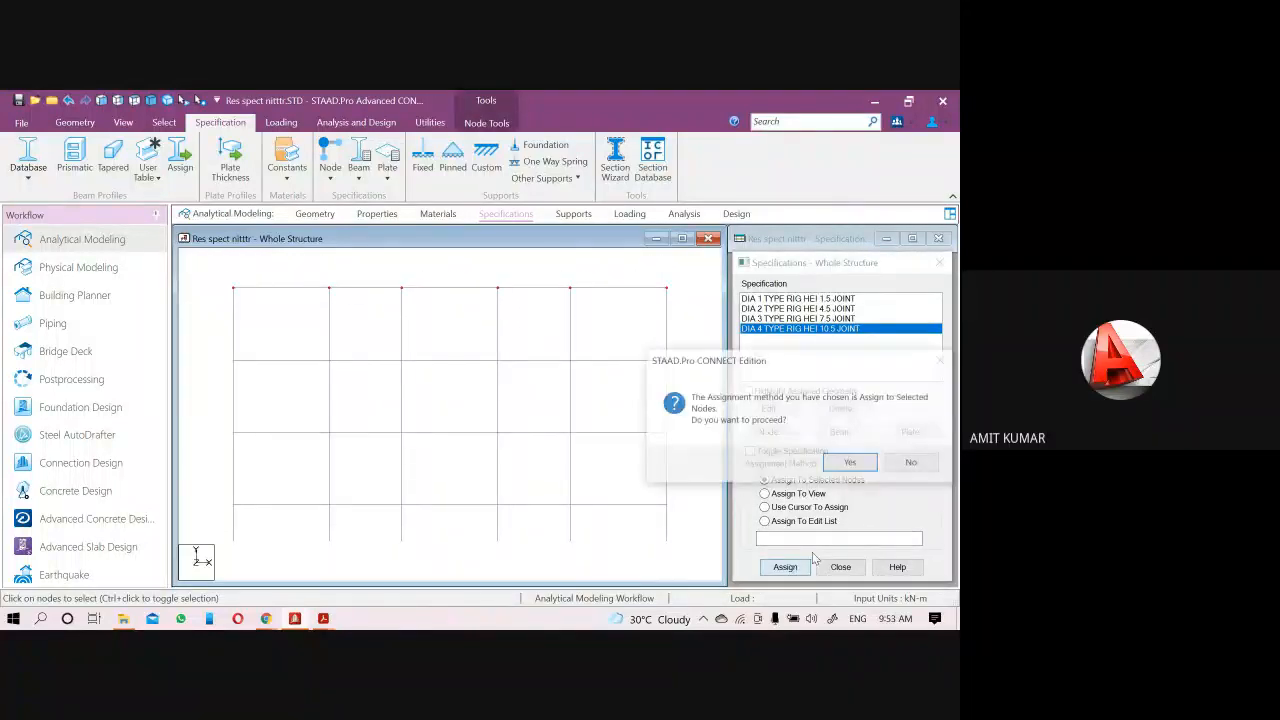
{"action": "left_click", "coordinate": [851, 461]}
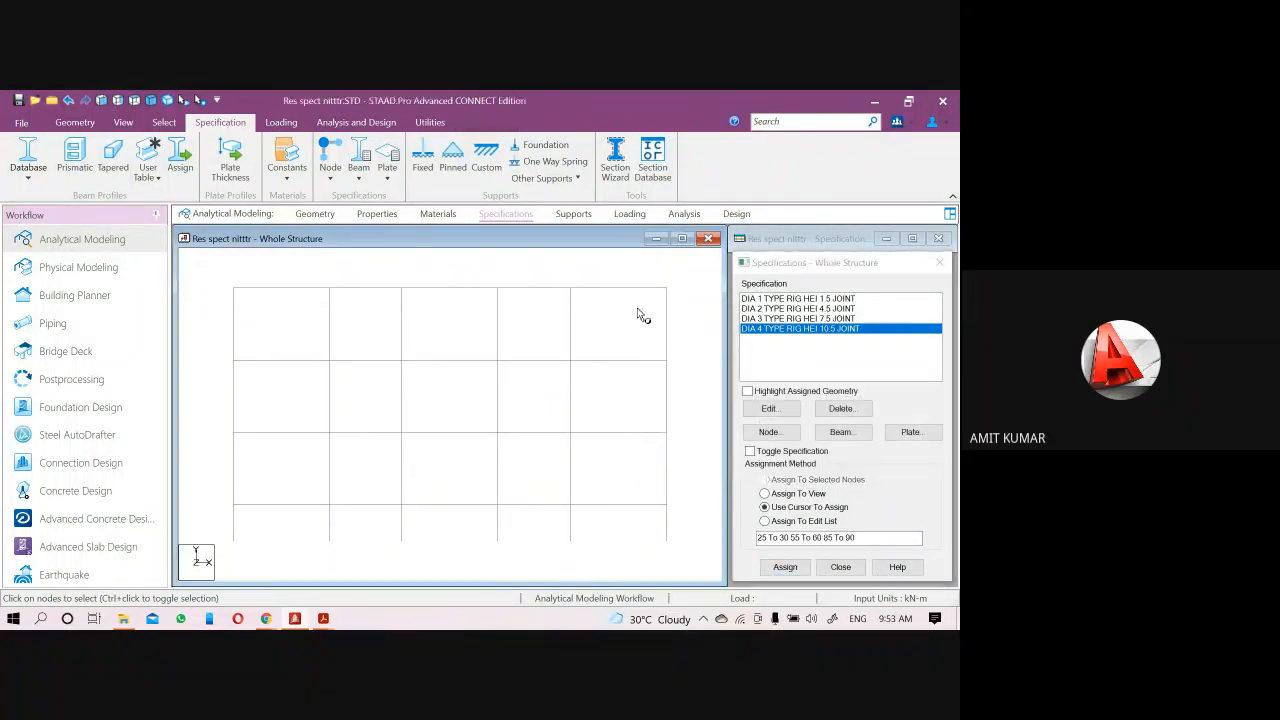
Create a fixed support and assign it to all column base nodes of the frame
{"action": "left_click", "coordinate": [578, 216]}
{"action": "left_click", "coordinate": [843, 456]}
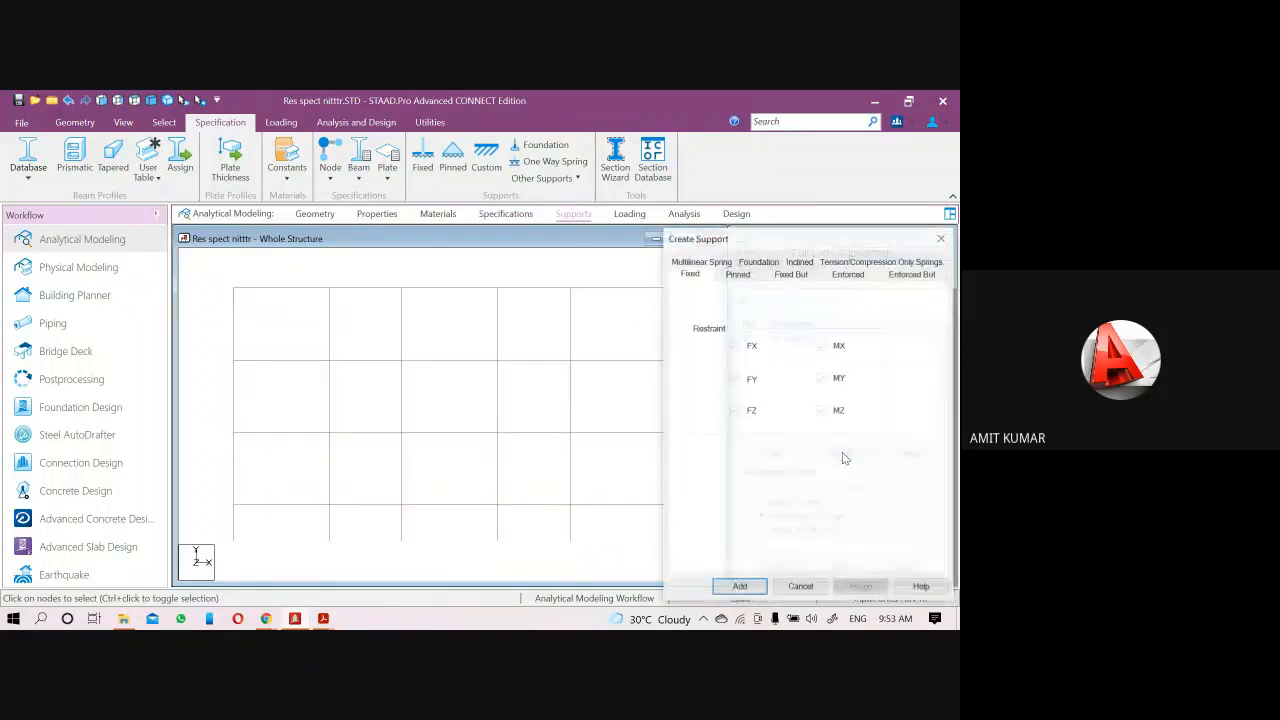
{"action": "left_click", "coordinate": [740, 586]}
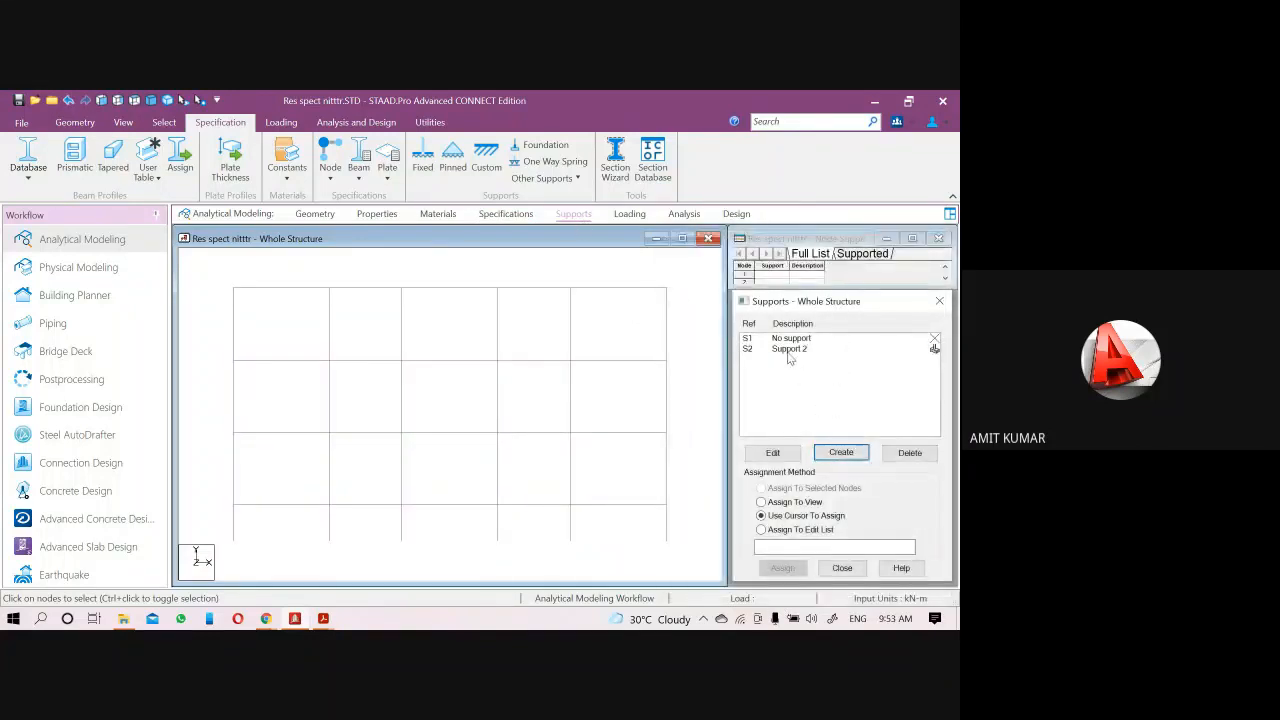
{"action": "left_click", "coordinate": [788, 349]}
{"action": "left_click_drag", "start_coordinate": [680, 558], "coordinate": [207, 530]}
{"action": "left_click", "coordinate": [790, 568]}
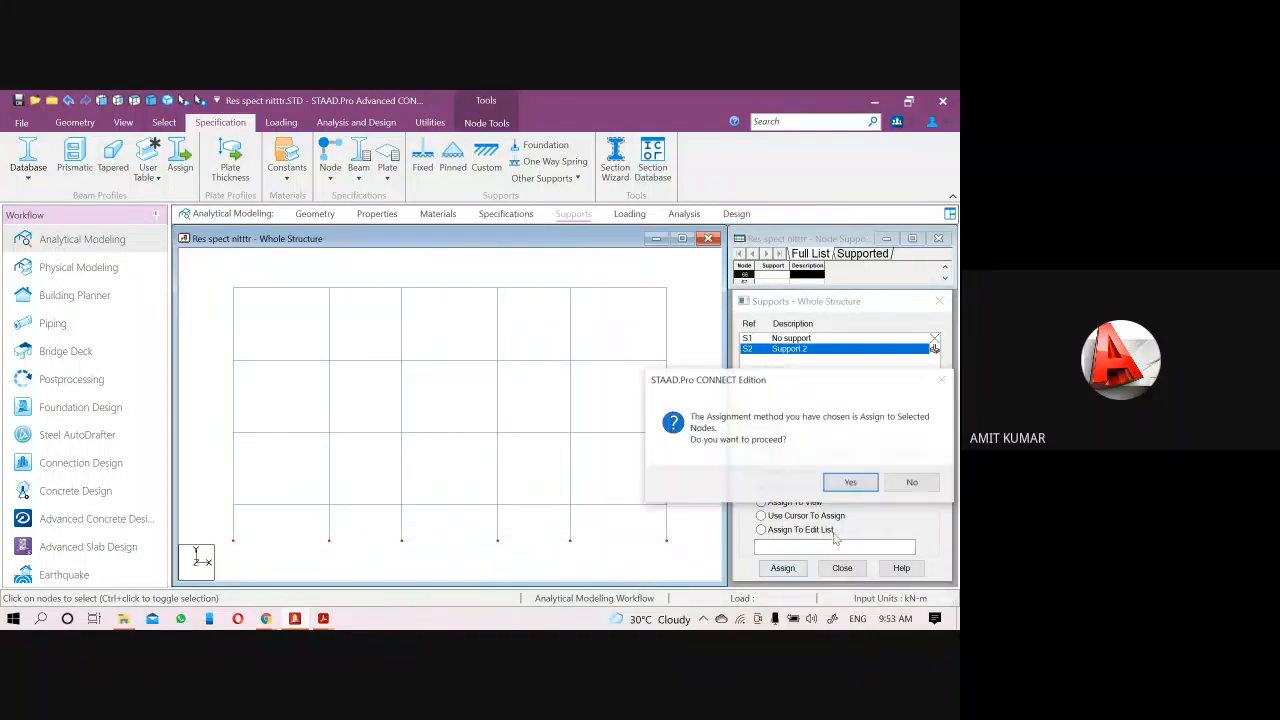
{"action": "left_click", "coordinate": [850, 482]}
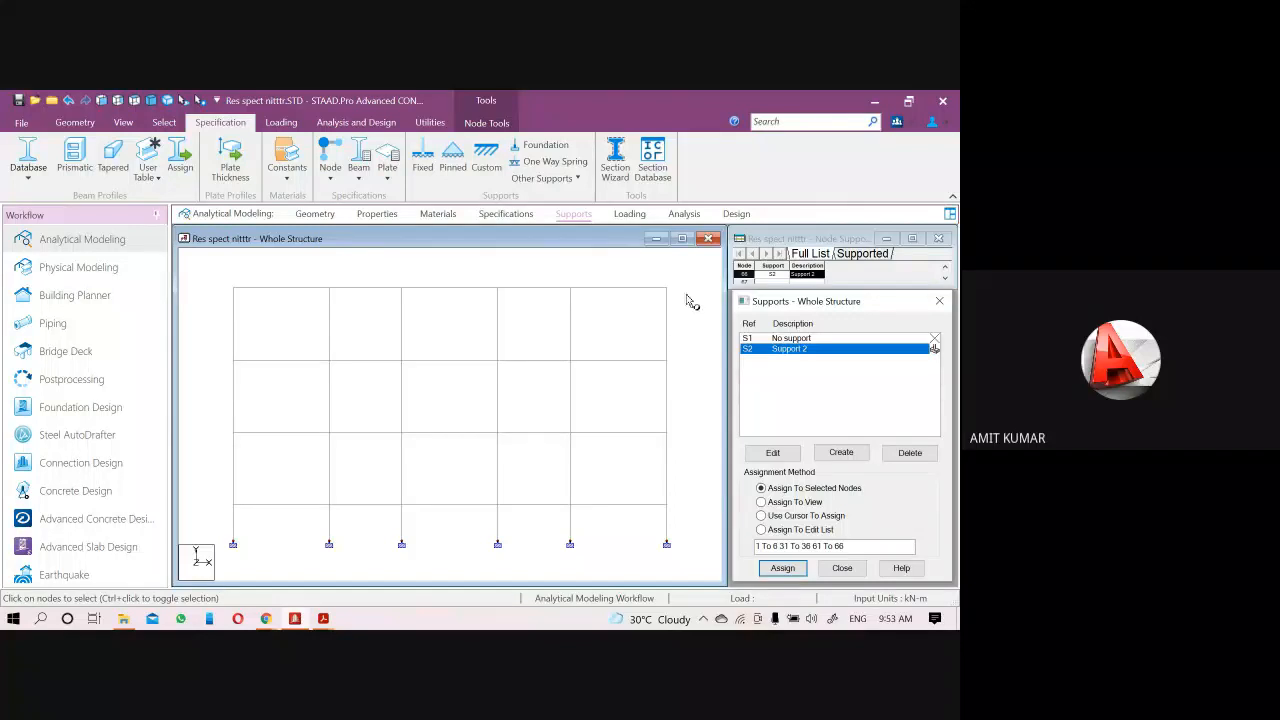
Open the load definitions, and review the seismic, wind and "Mass" type reference load requirements in the assignment PDF before returning to STAAD.Pro
{"action": "left_click", "coordinate": [636, 216]}
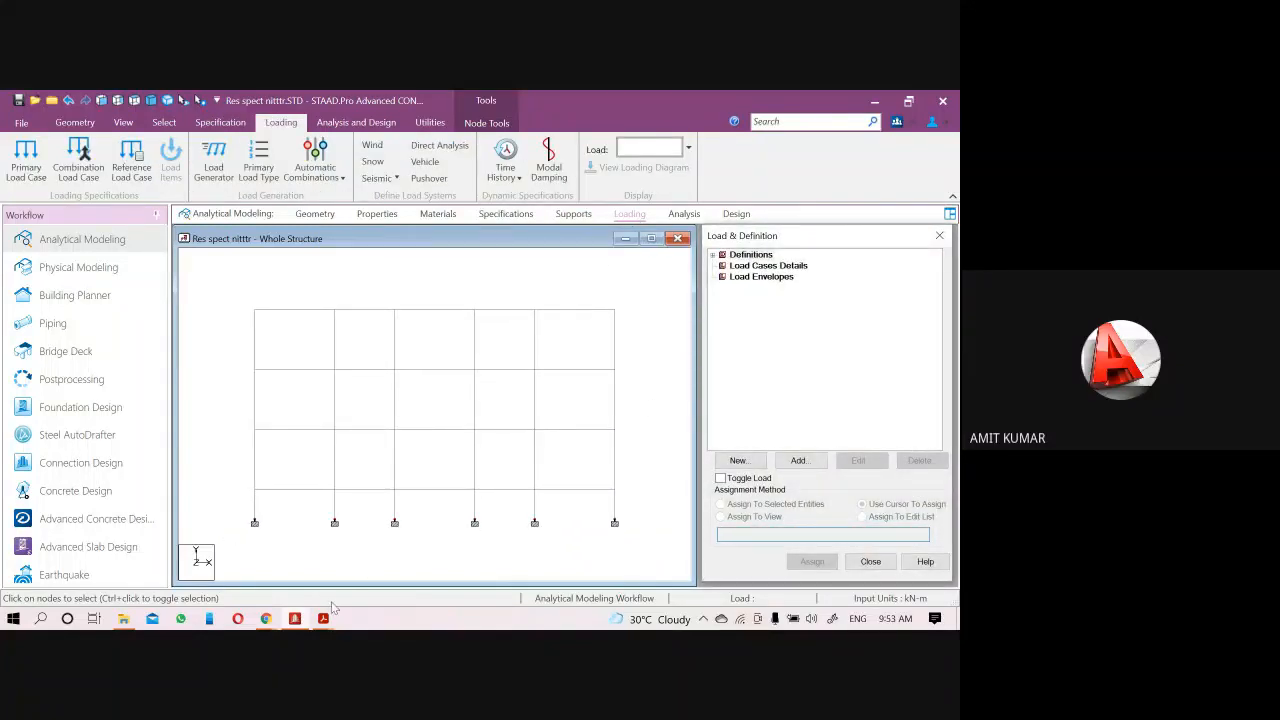
{"action": "mouse_move", "coordinate": [323, 618]}
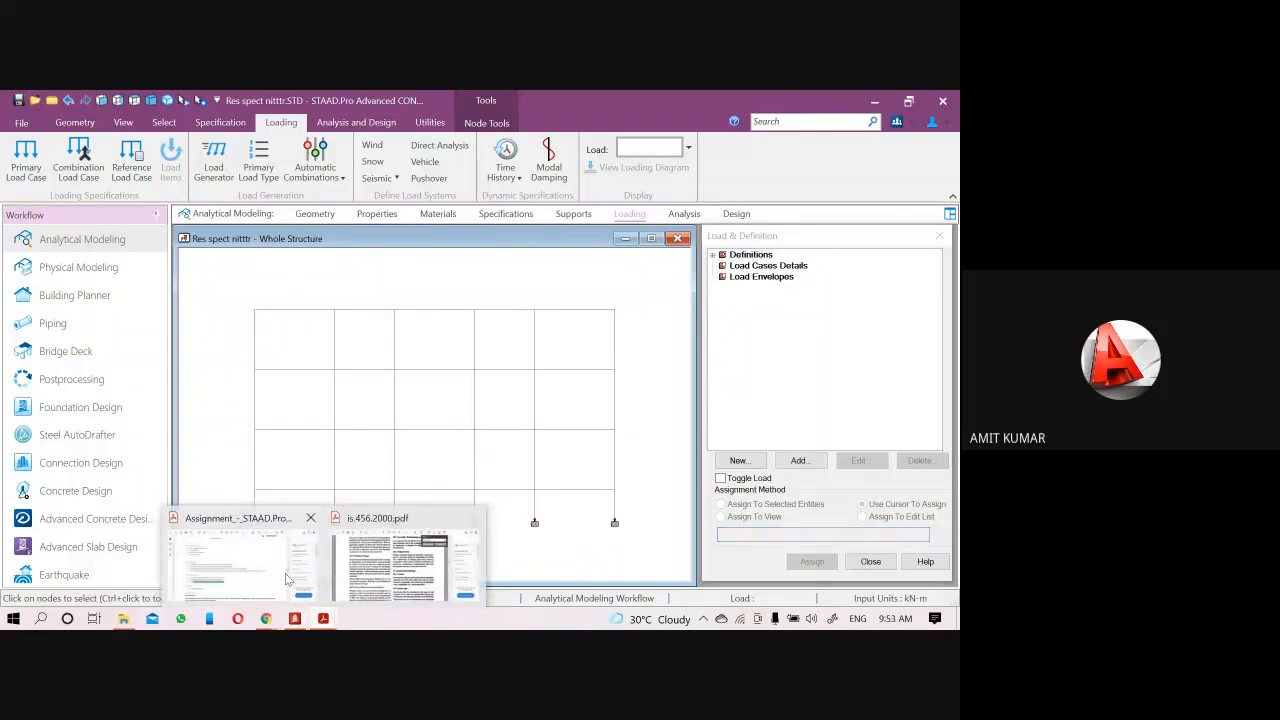
{"action": "left_click", "coordinate": [285, 573]}
{"action": "scroll", "coordinate": [319, 455], "scroll_direction": "down", "scroll_amount": 2}
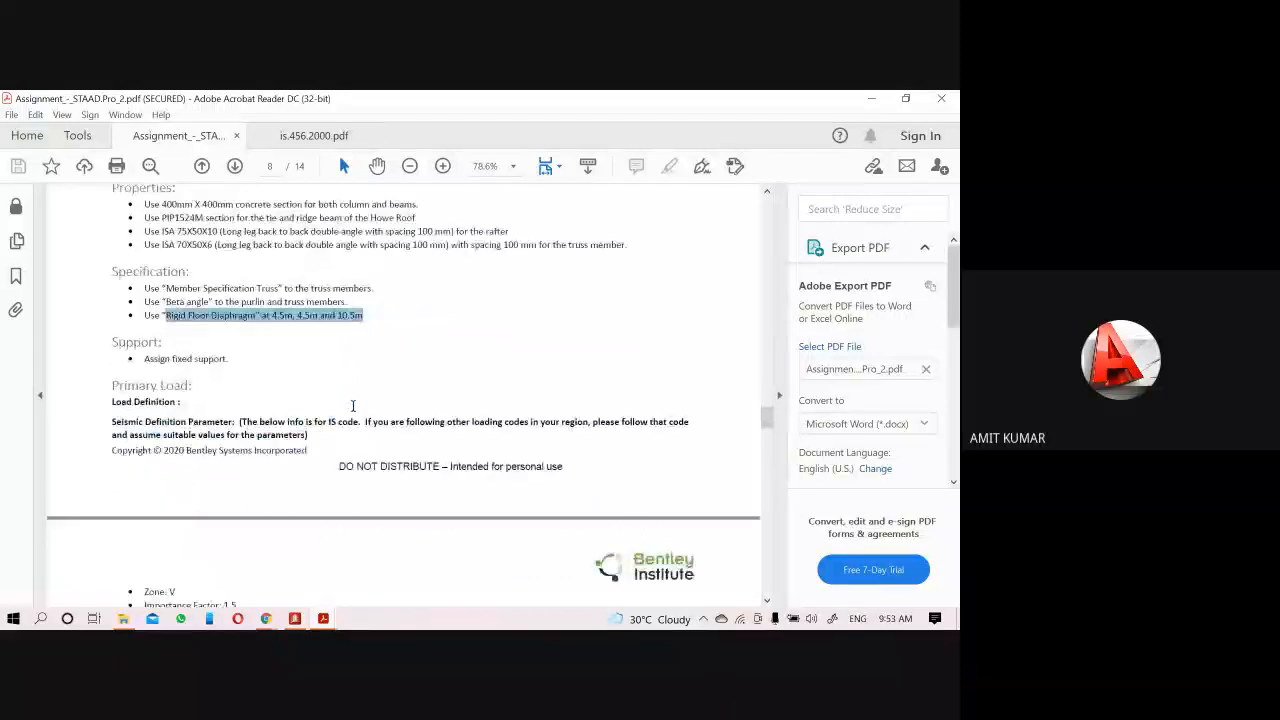
{"action": "left_click", "coordinate": [385, 360]}
{"action": "scroll", "coordinate": [340, 373], "scroll_direction": "down", "scroll_amount": 1}
{"action": "scroll", "coordinate": [338, 375], "scroll_direction": "down", "scroll_amount": 3}
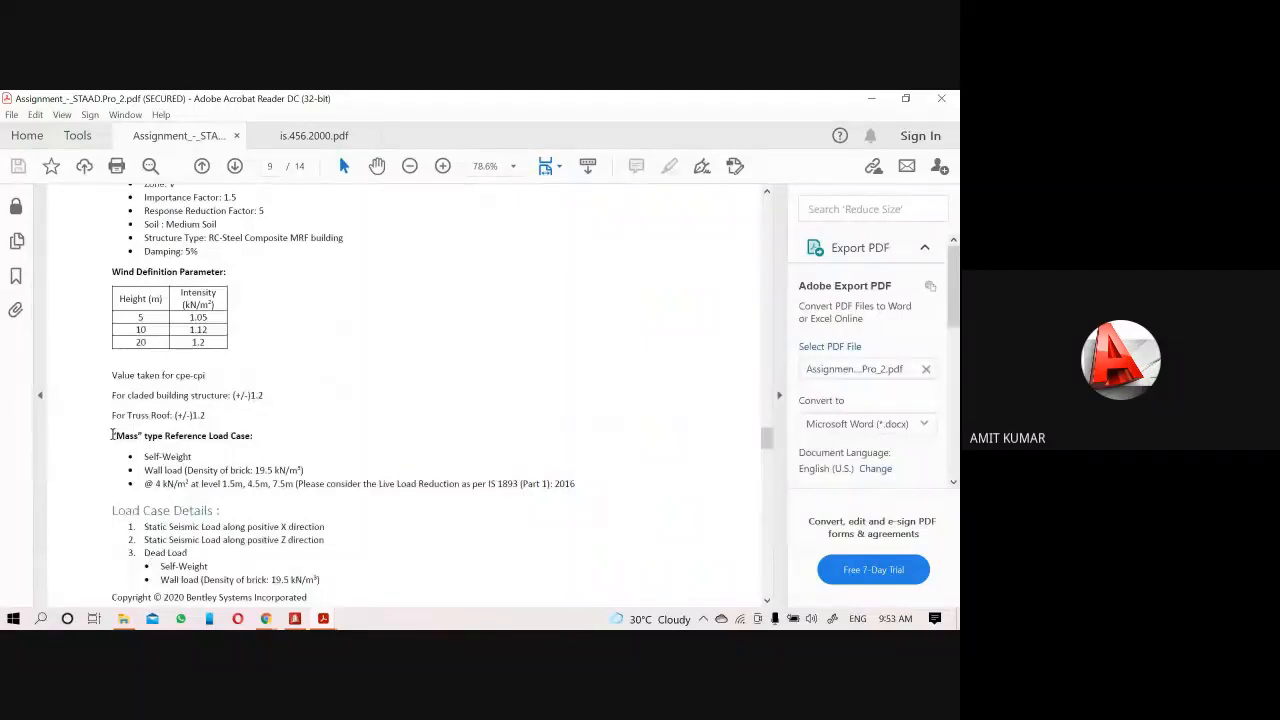
{"action": "left_click_drag", "start_coordinate": [112, 435], "coordinate": [258, 431]}
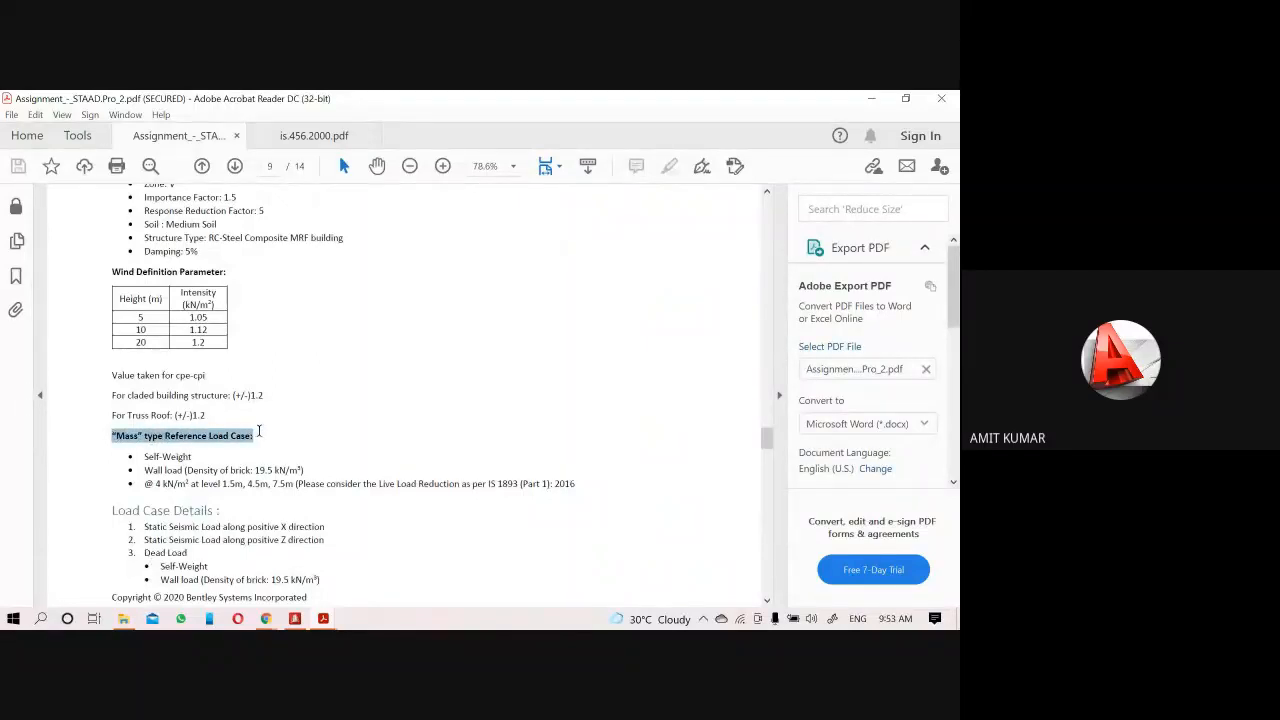
{"action": "left_click", "coordinate": [871, 98]}
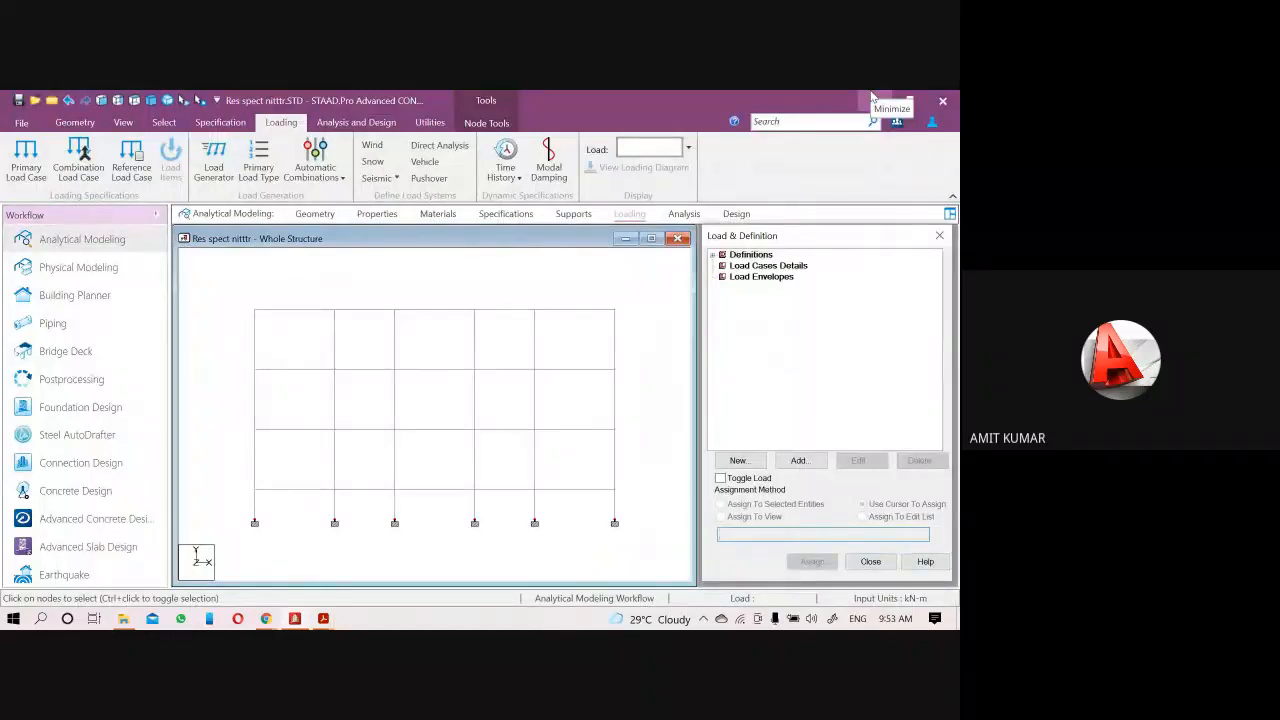
{"action": "left_click", "coordinate": [713, 256]}
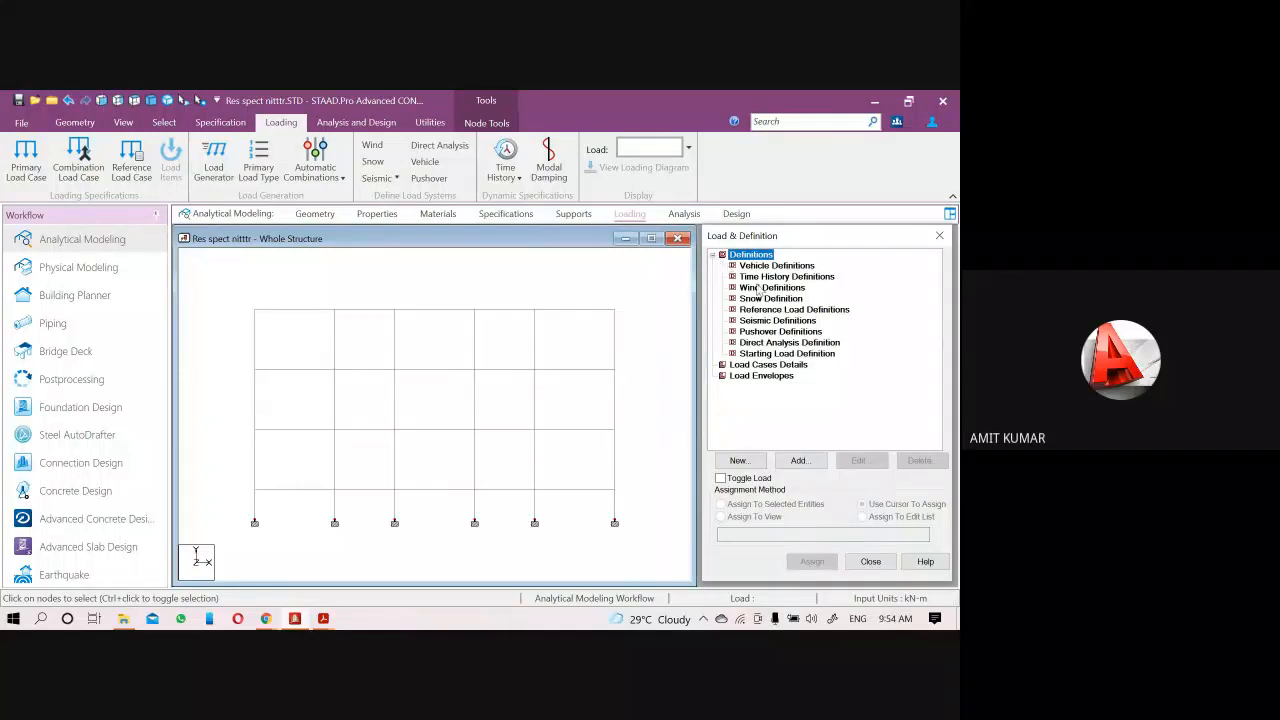
{"action": "left_click", "coordinate": [769, 322]}
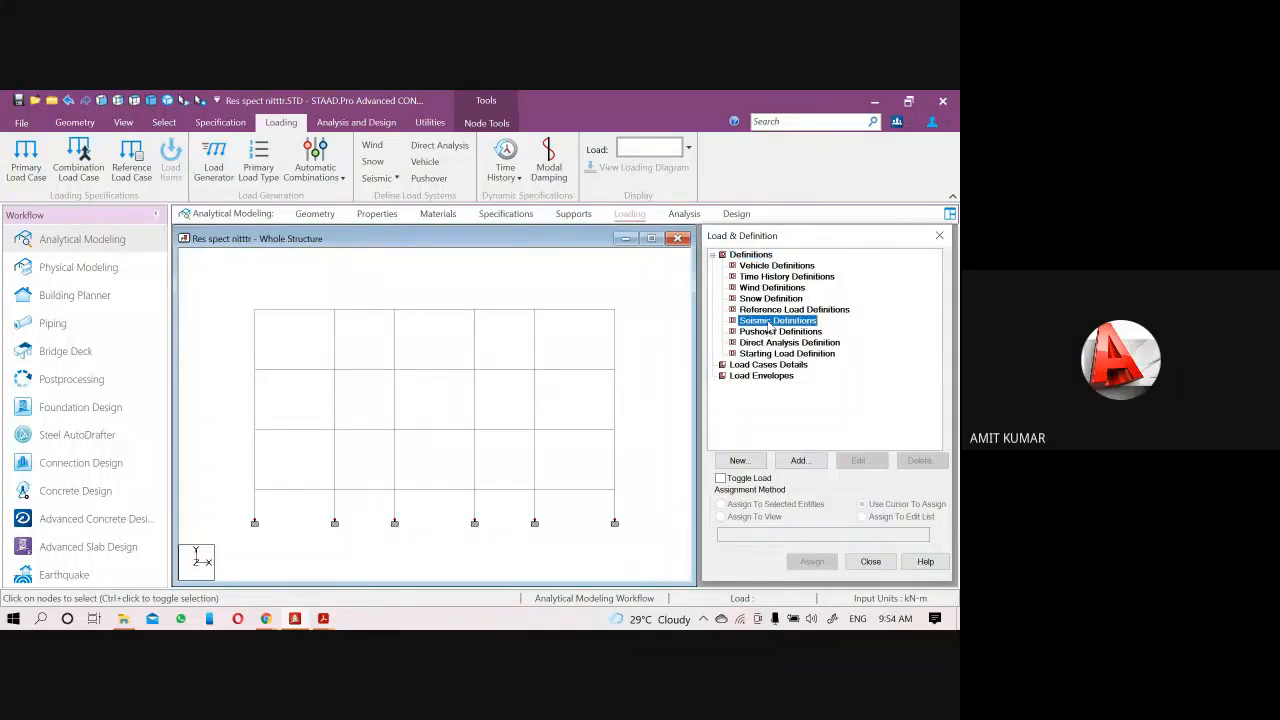
{"action": "left_click", "coordinate": [806, 460]}
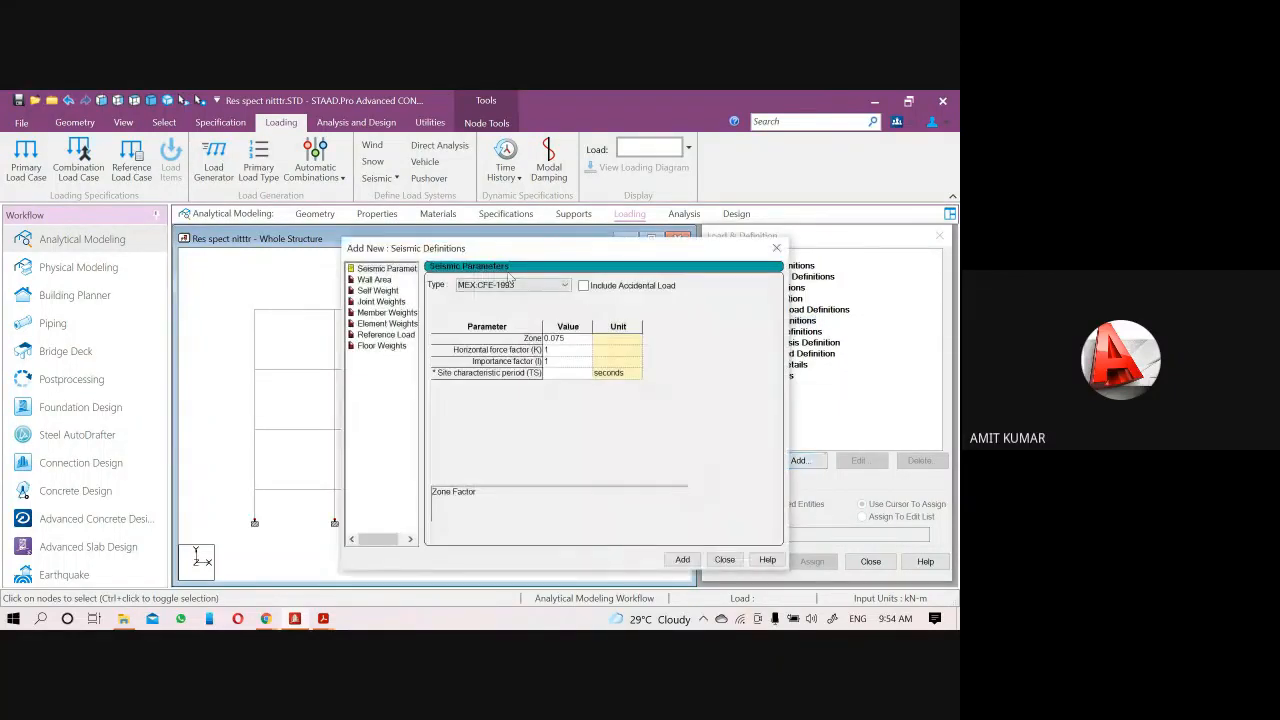
{"action": "left_click", "coordinate": [548, 286]}
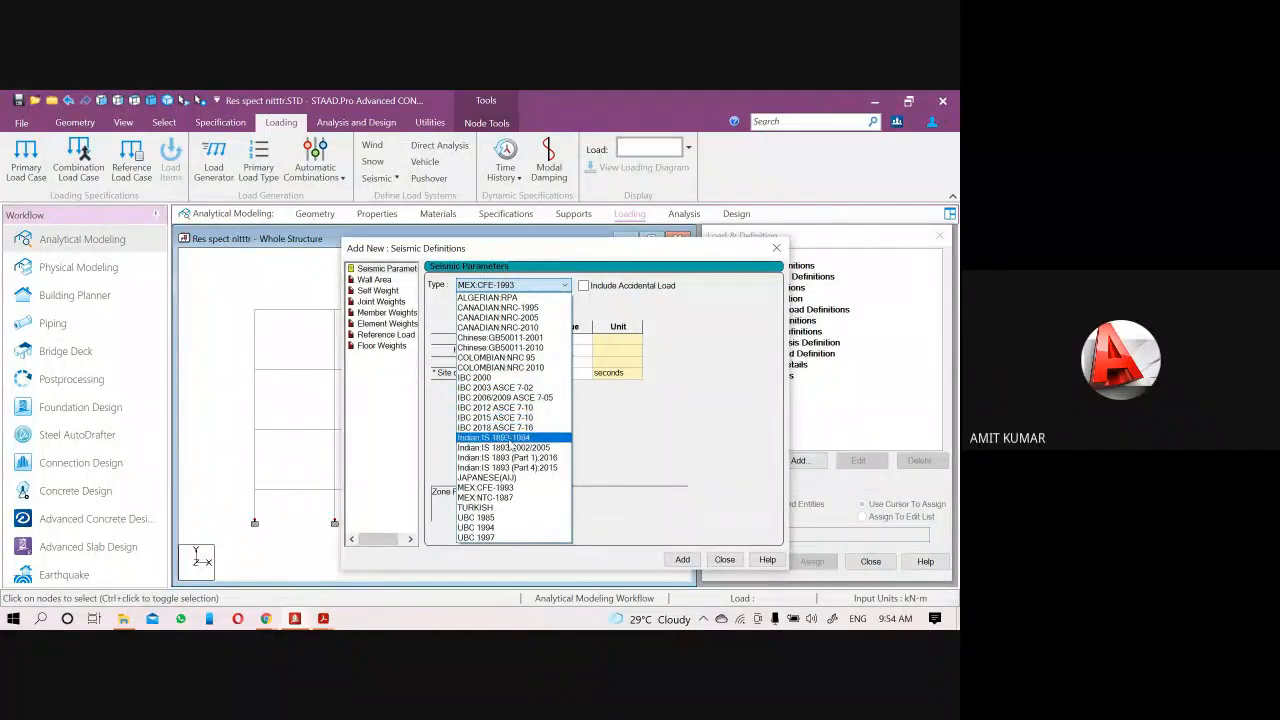
{"action": "left_click", "coordinate": [509, 442]}
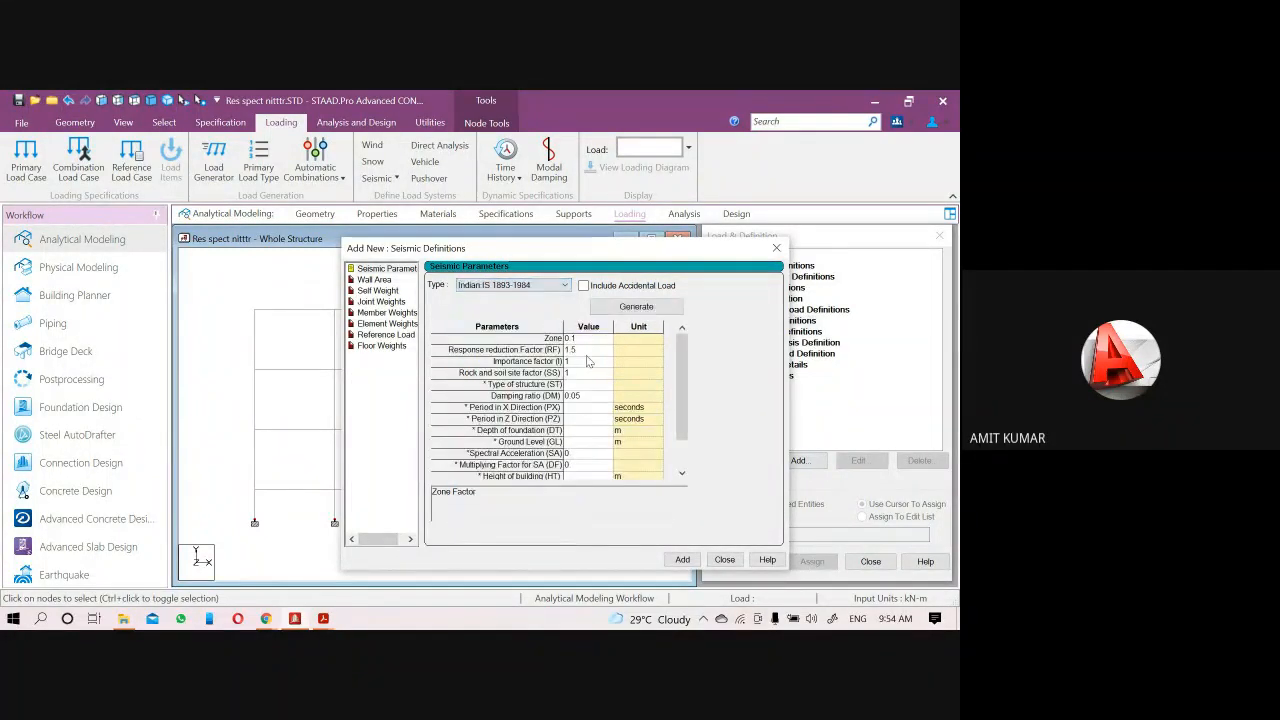
{"action": "left_click", "coordinate": [652, 309]}
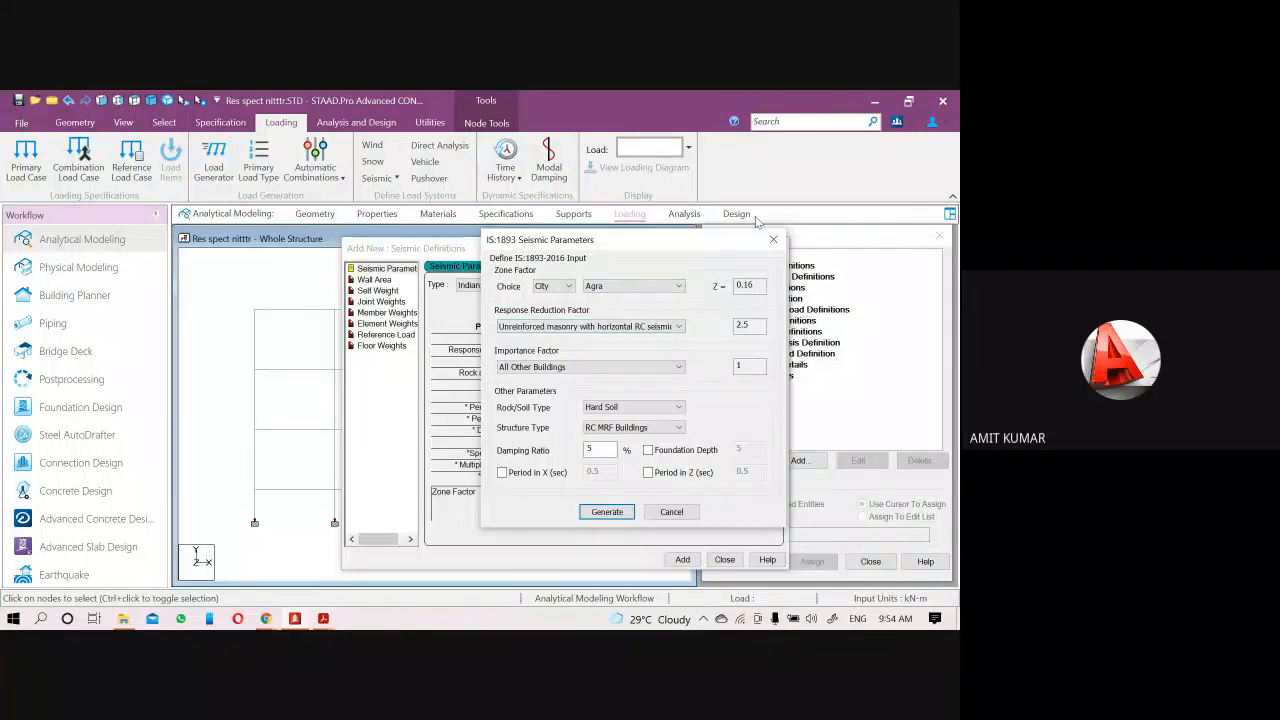
{"action": "left_click", "coordinate": [773, 239]}
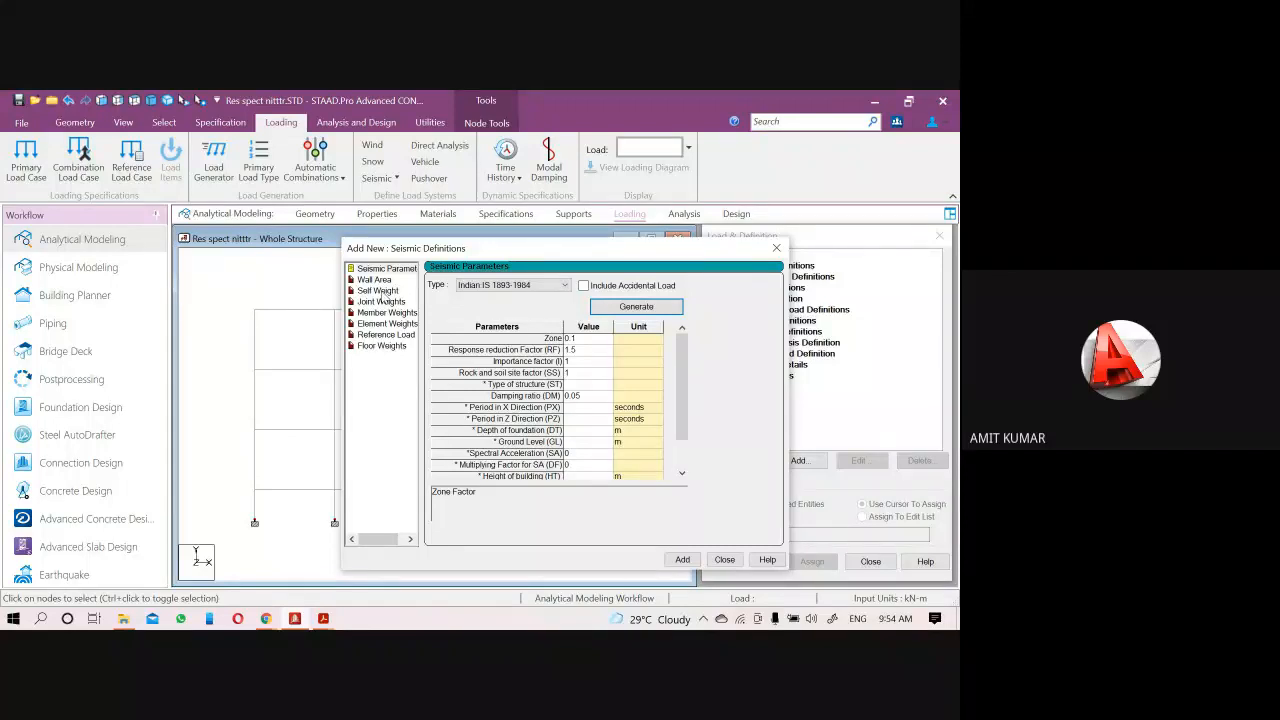
Recheck the "Mass" type Reference Load Case items in the assignment PDF and switch back to STAAD.Pro
{"action": "left_click", "coordinate": [296, 619]}
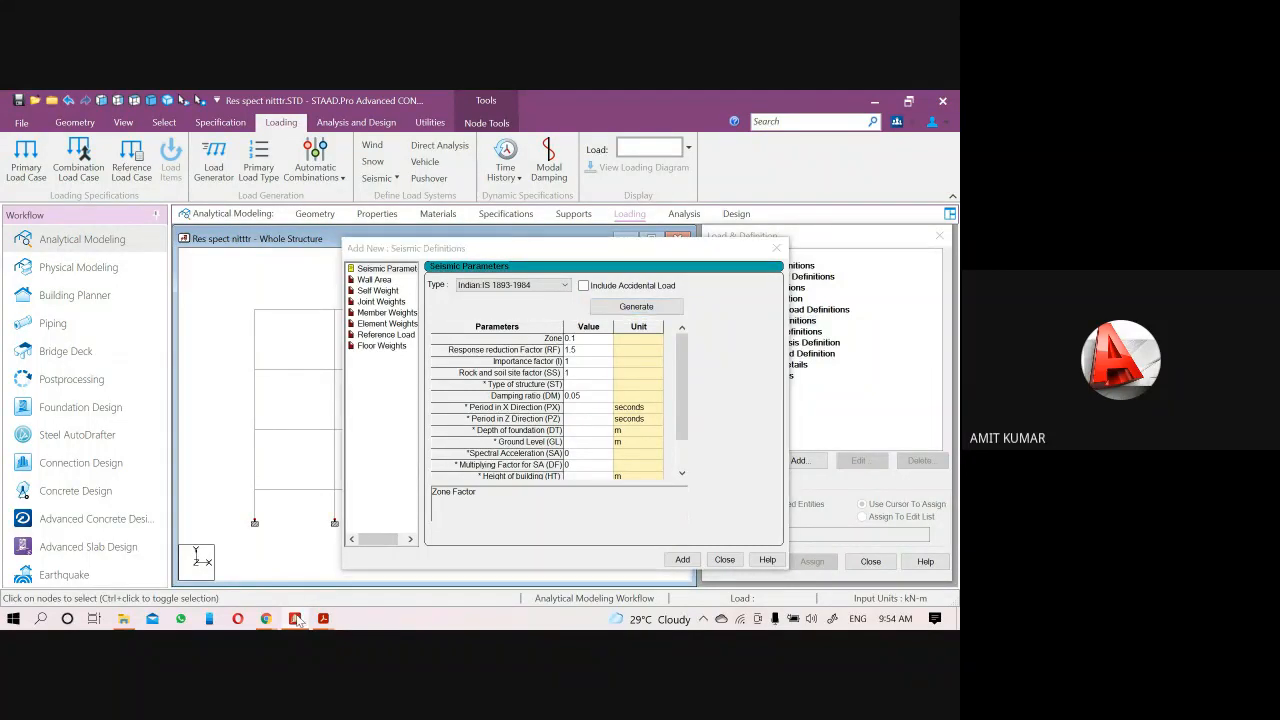
{"action": "mouse_move", "coordinate": [323, 619]}
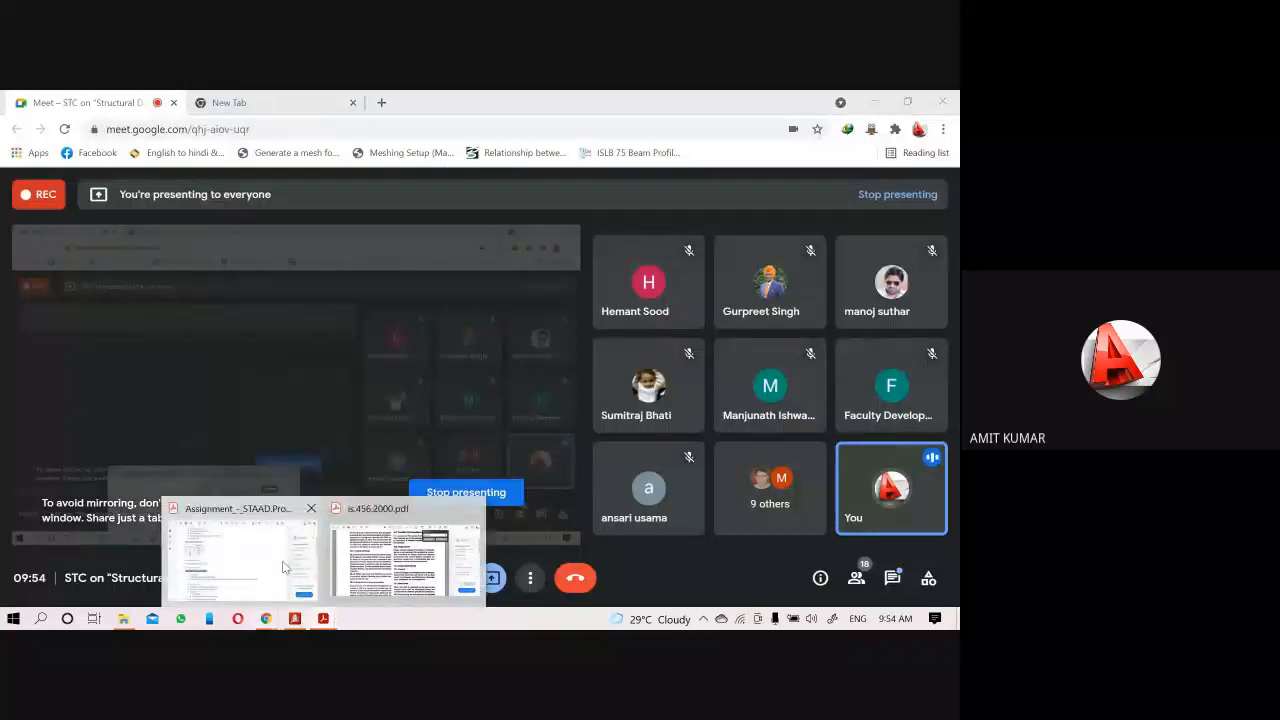
{"action": "left_click", "coordinate": [283, 567]}
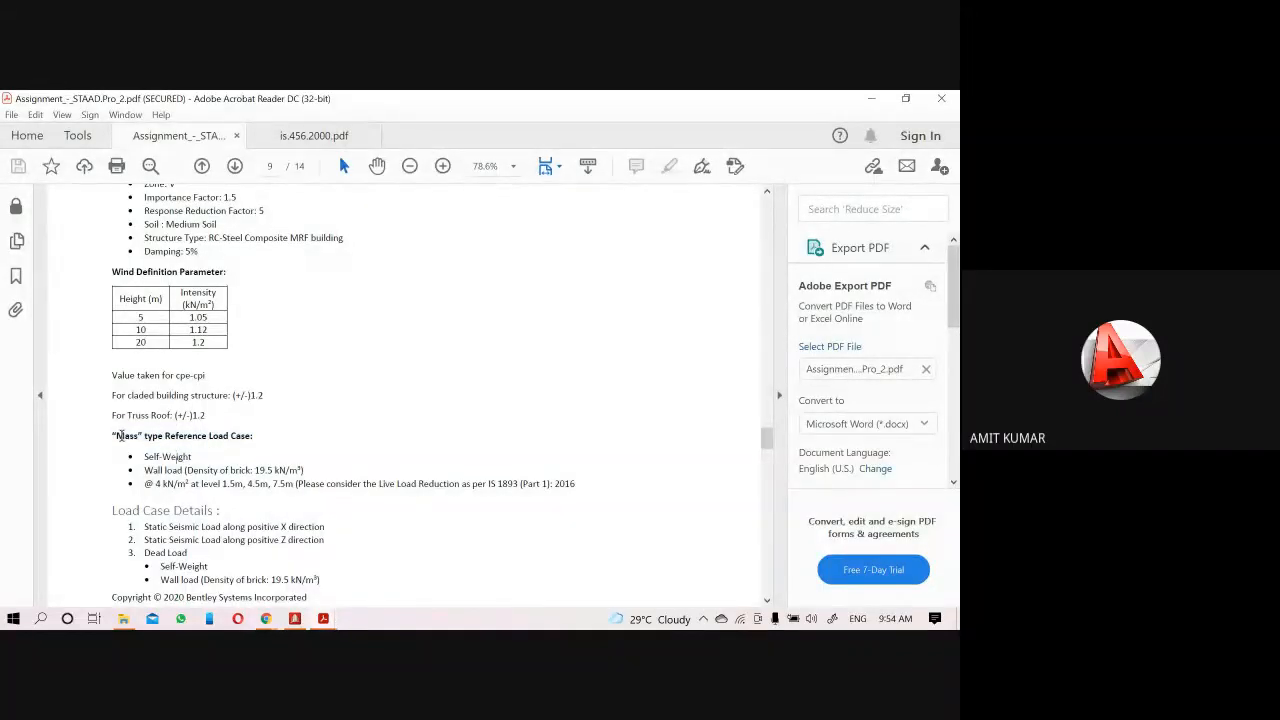
{"action": "left_click_drag", "start_coordinate": [111, 436], "coordinate": [256, 436]}
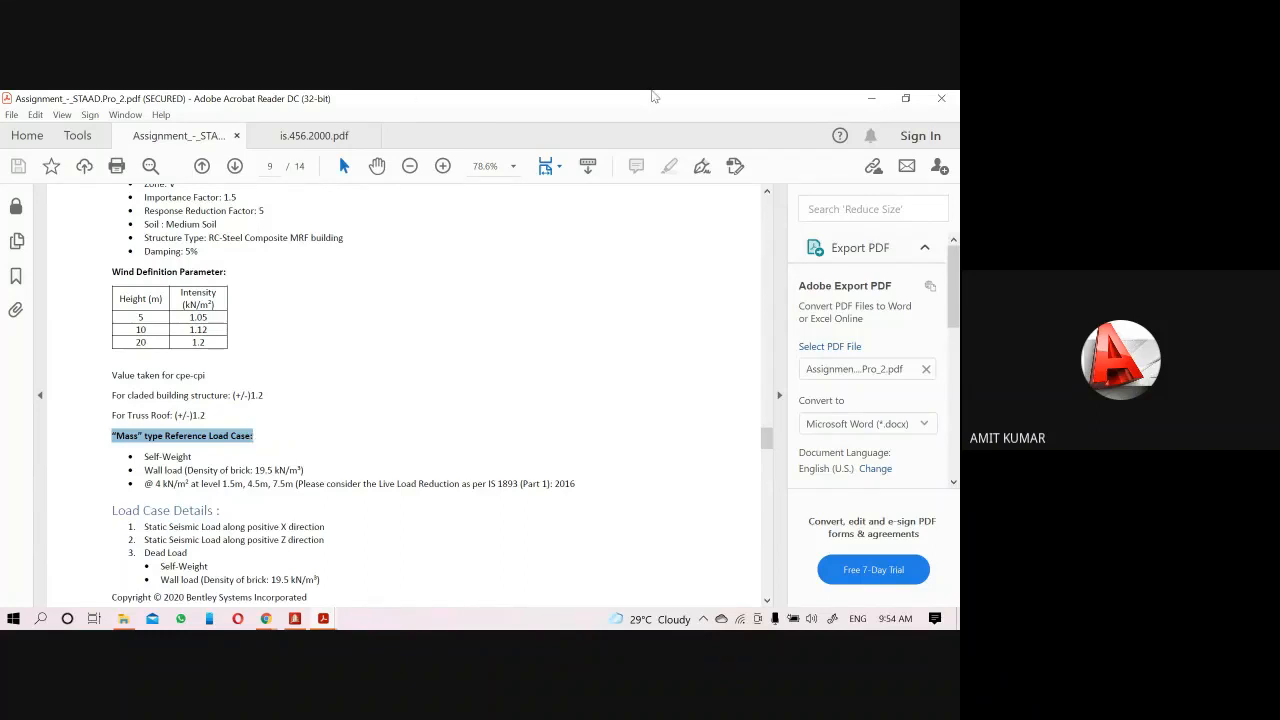
{"action": "left_click", "coordinate": [868, 98]}
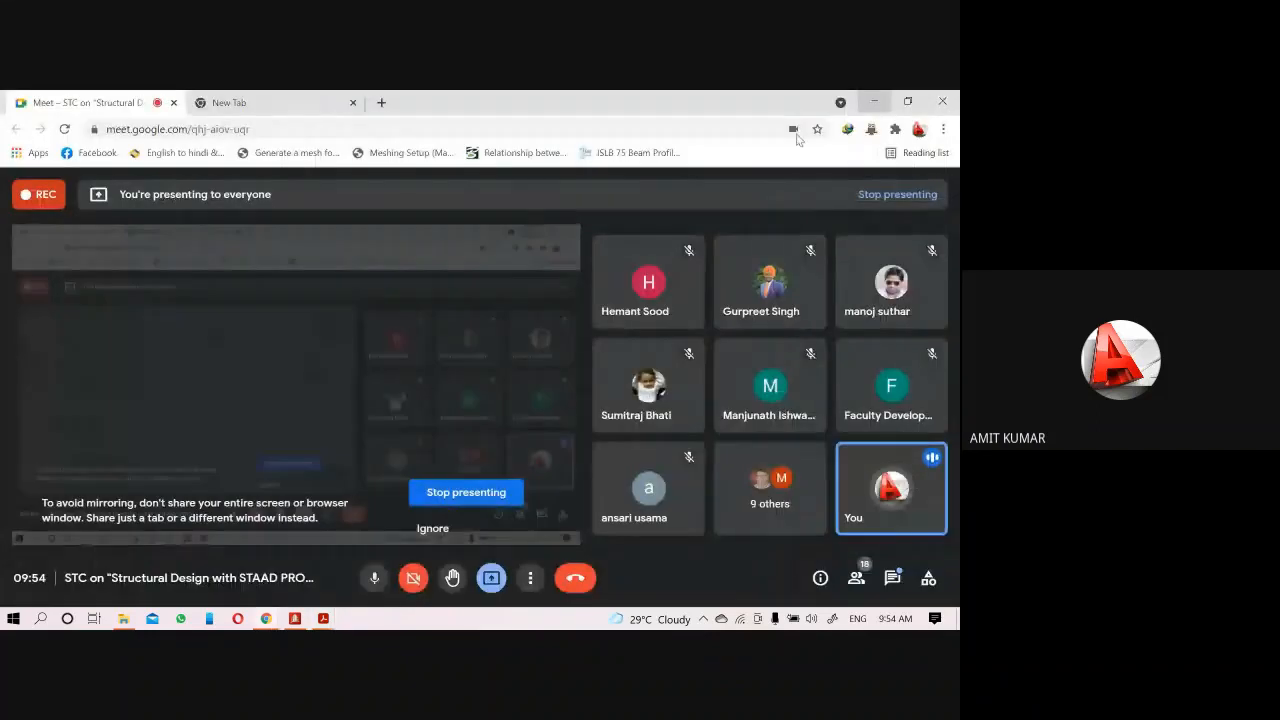
{"action": "left_click", "coordinate": [300, 619]}
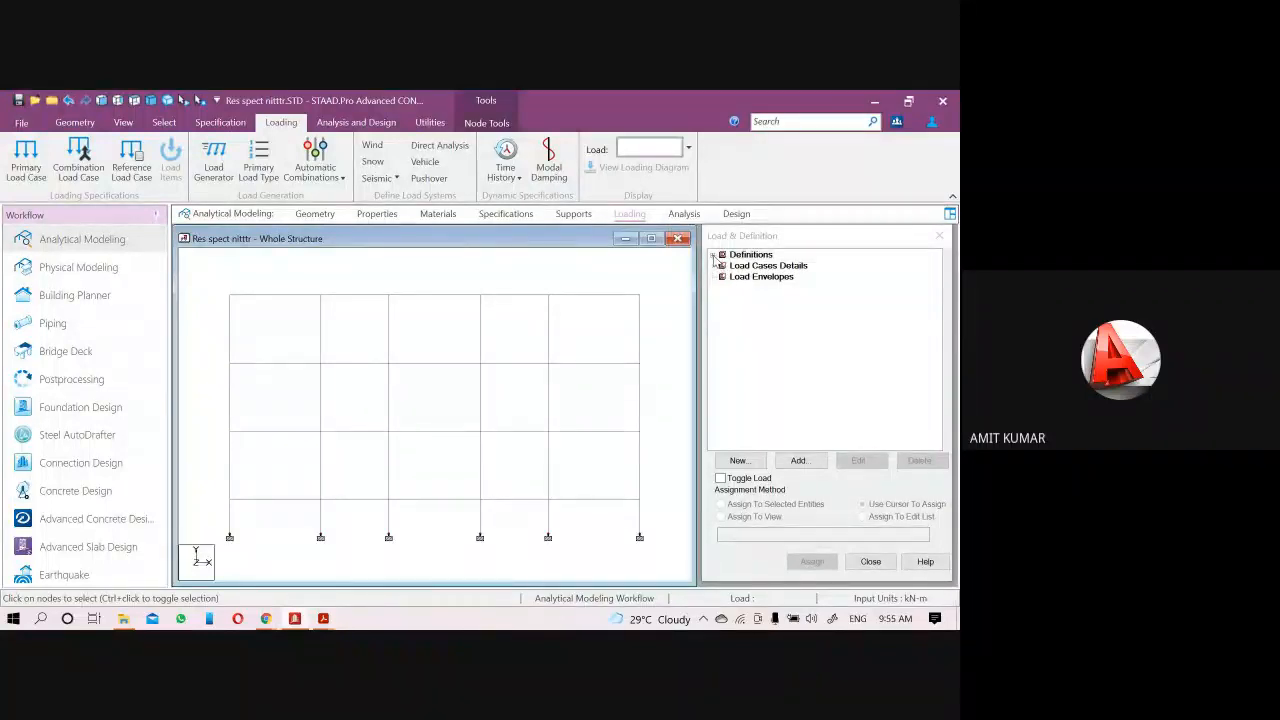
Add reference load definition 1 with the title DEAD, keeping its loading type at None
{"action": "left_click", "coordinate": [713, 256]}
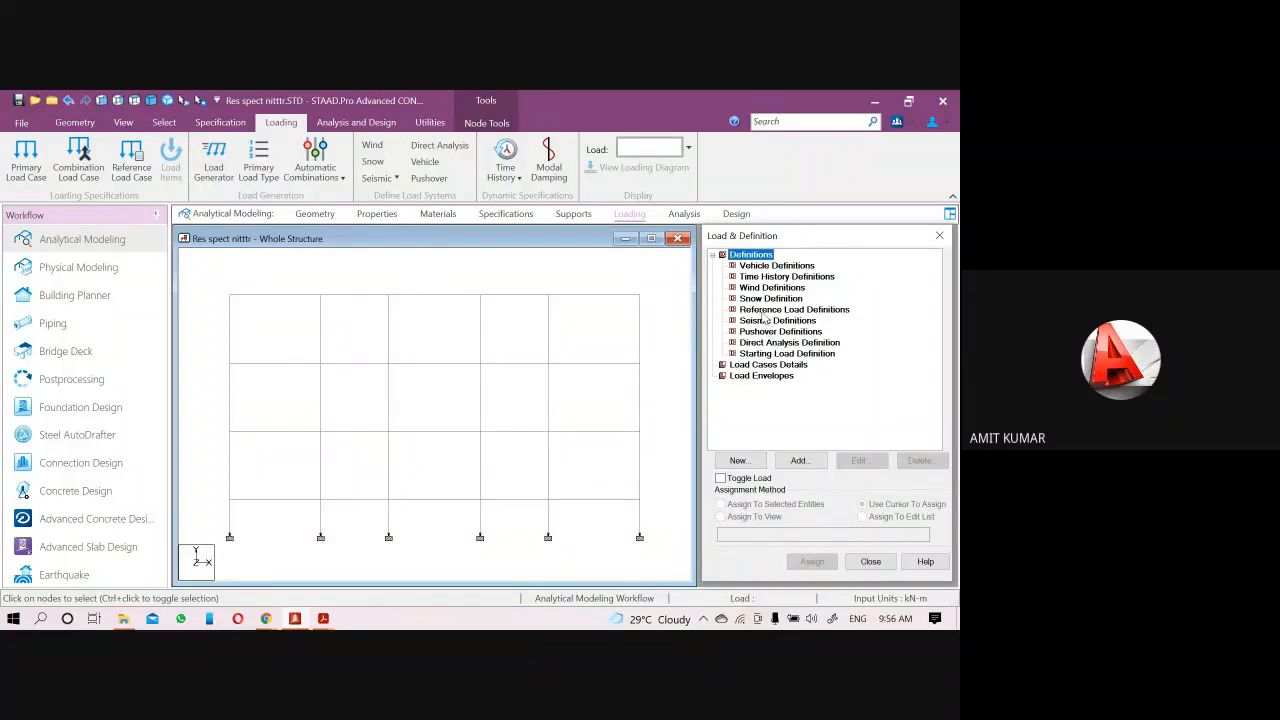
{"action": "left_click", "coordinate": [752, 311]}
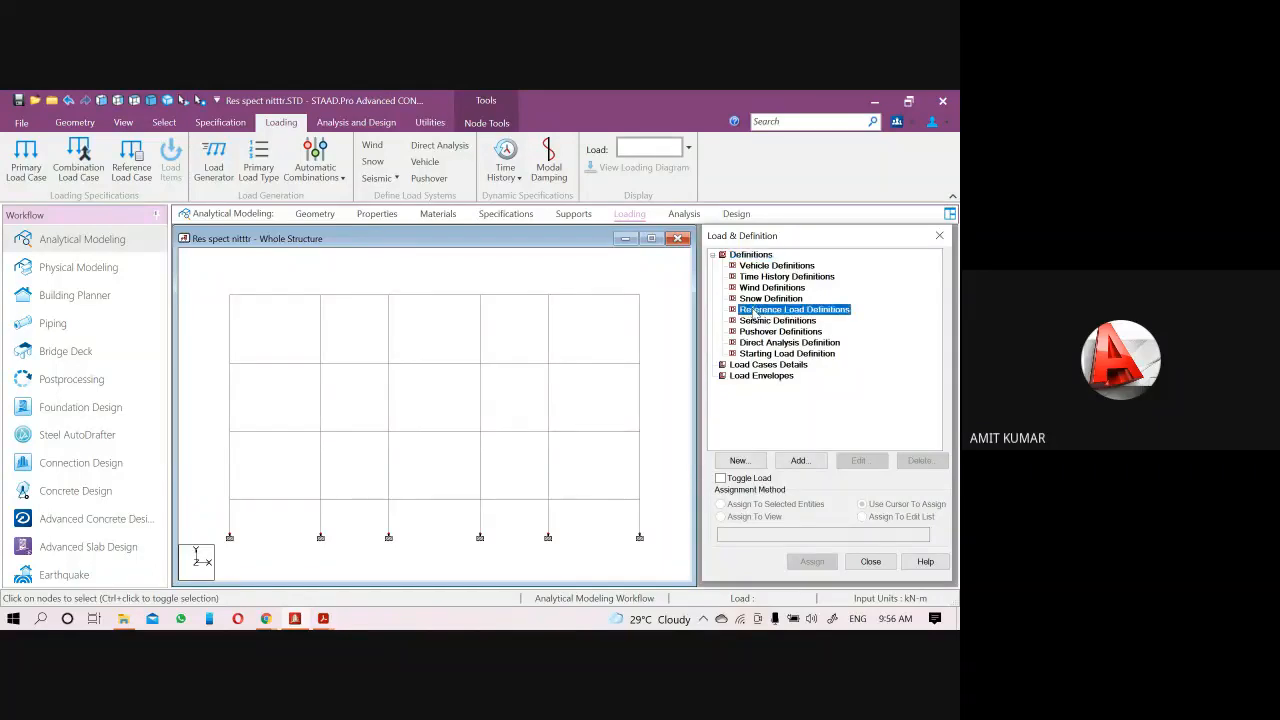
{"action": "left_click", "coordinate": [802, 461]}
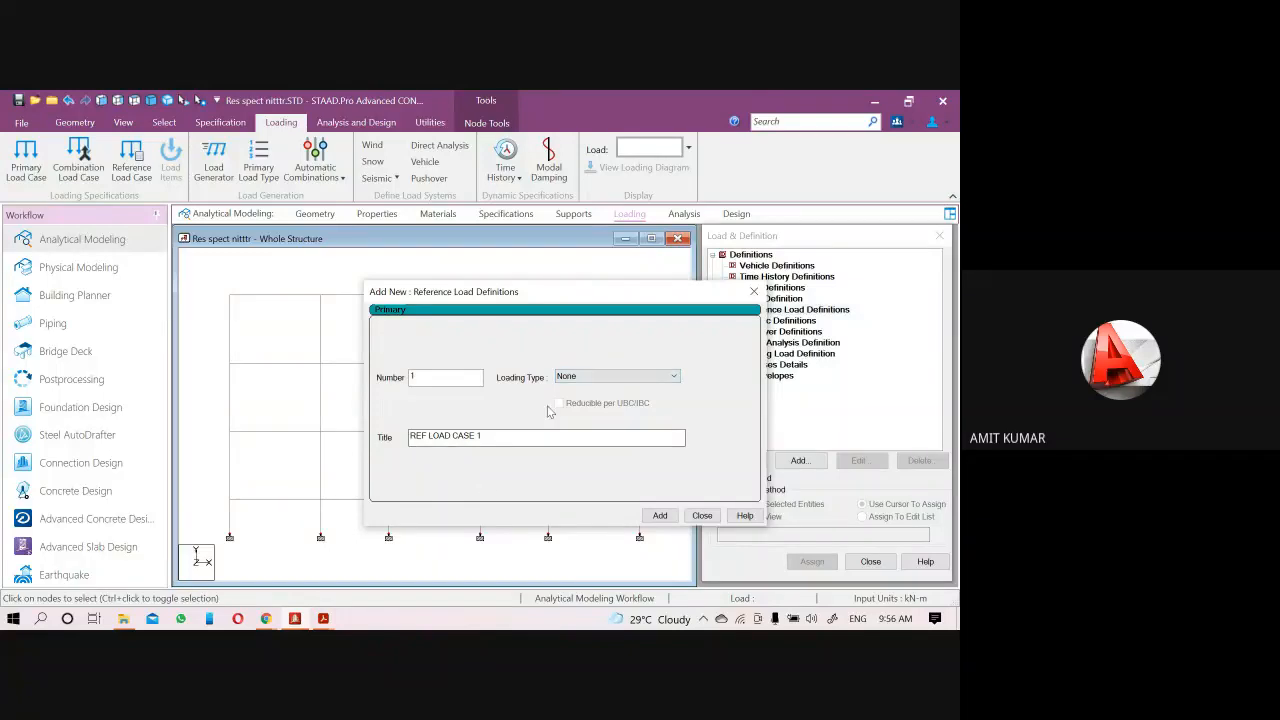
{"action": "left_click", "coordinate": [507, 440]}
{"action": "left_click_drag", "start_coordinate": [493, 440], "coordinate": [405, 438]}
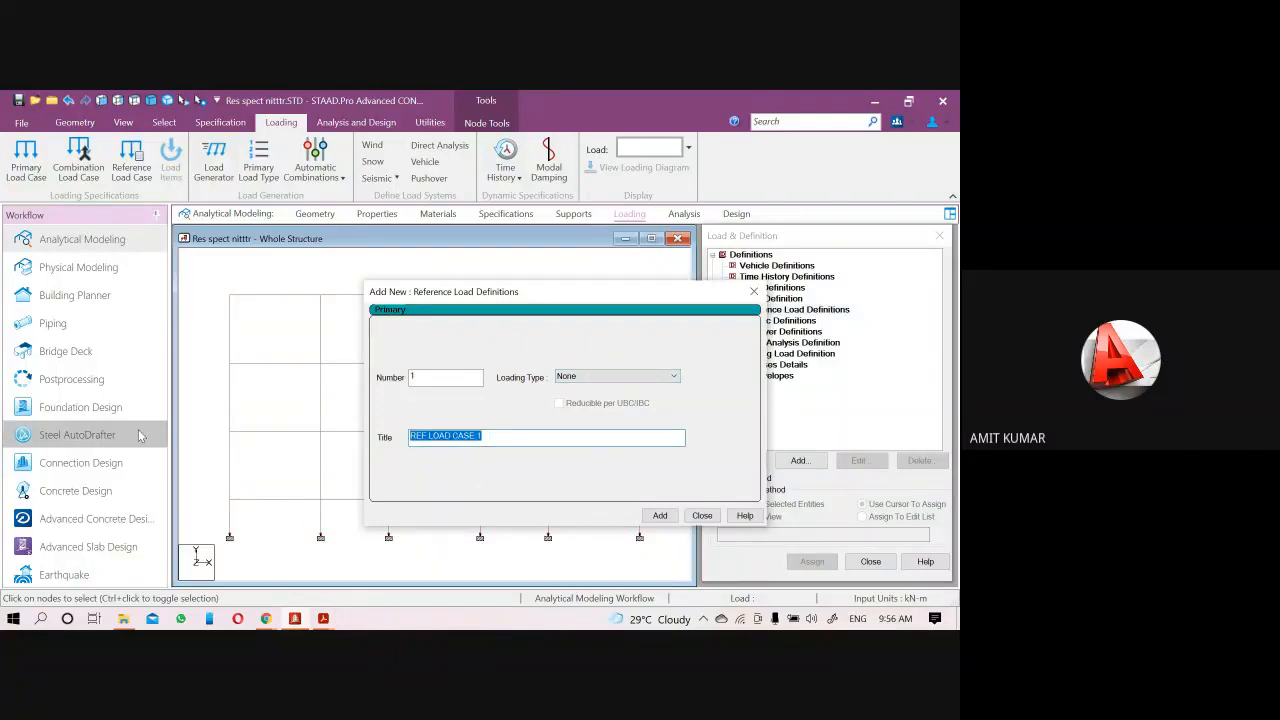
{"action": "type", "text": "DEAD"}
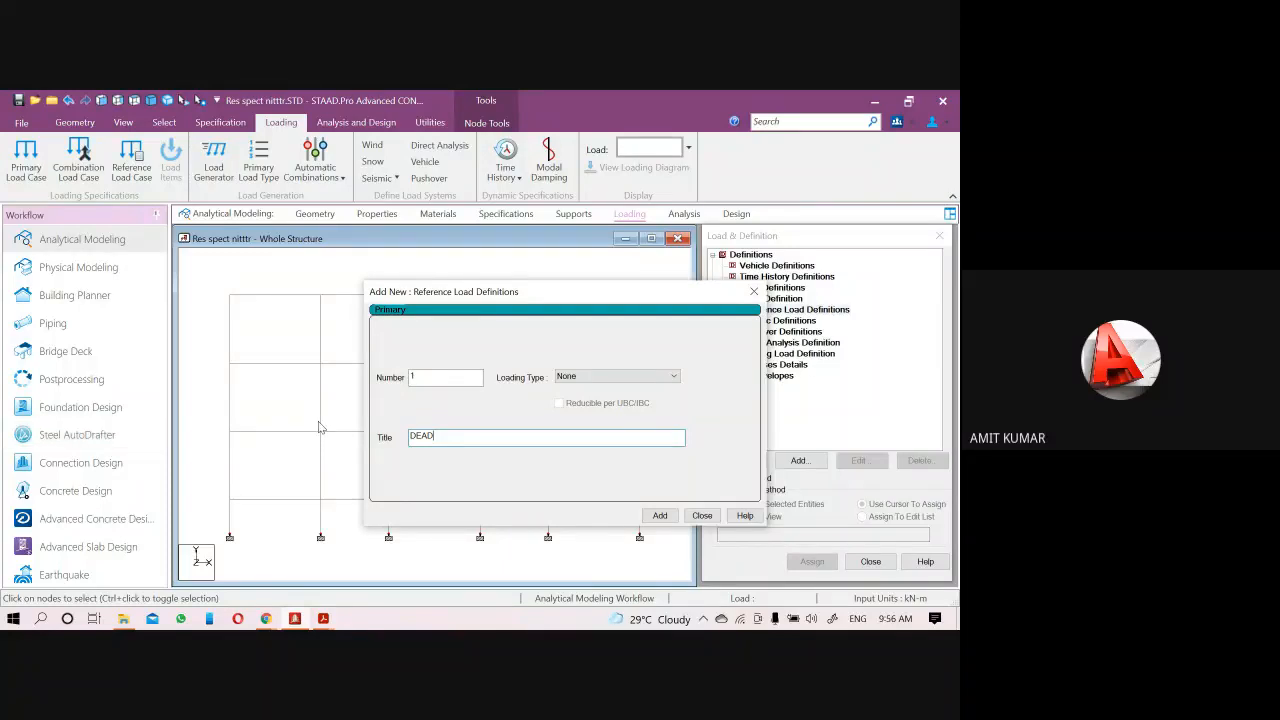
{"action": "left_click_drag", "start_coordinate": [415, 291], "coordinate": [308, 199]}
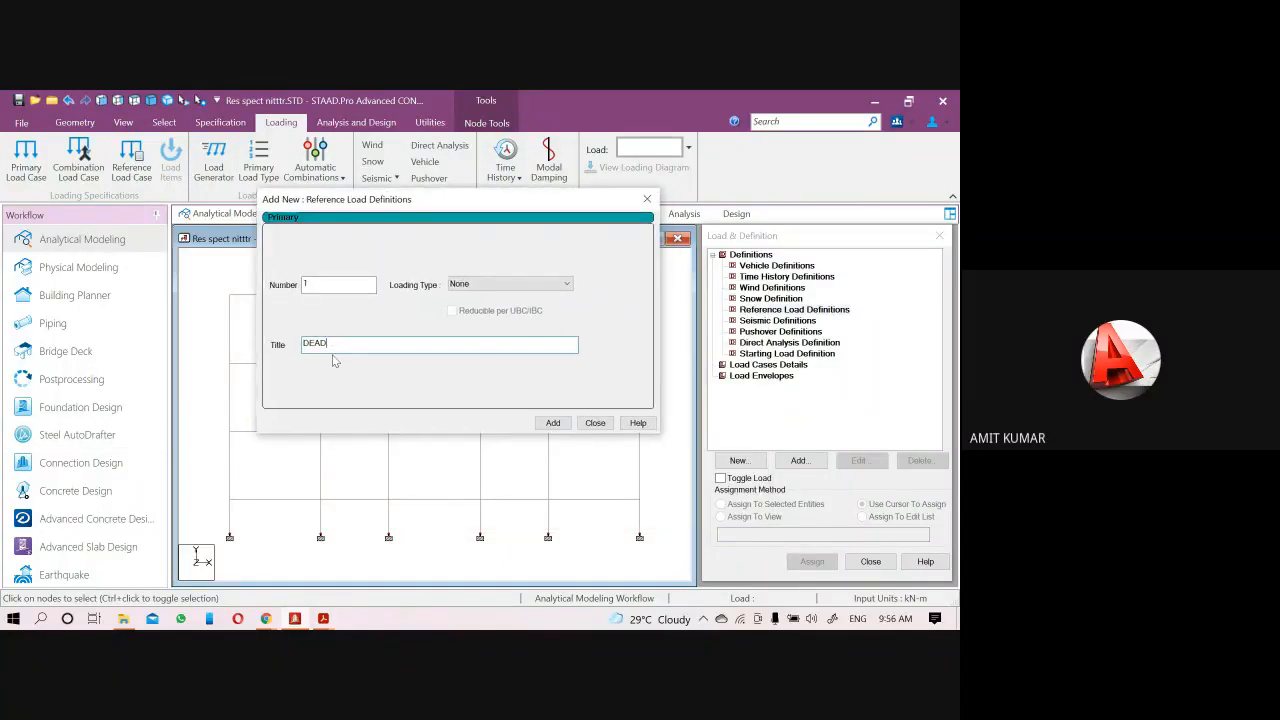
{"action": "left_click", "coordinate": [555, 424]}
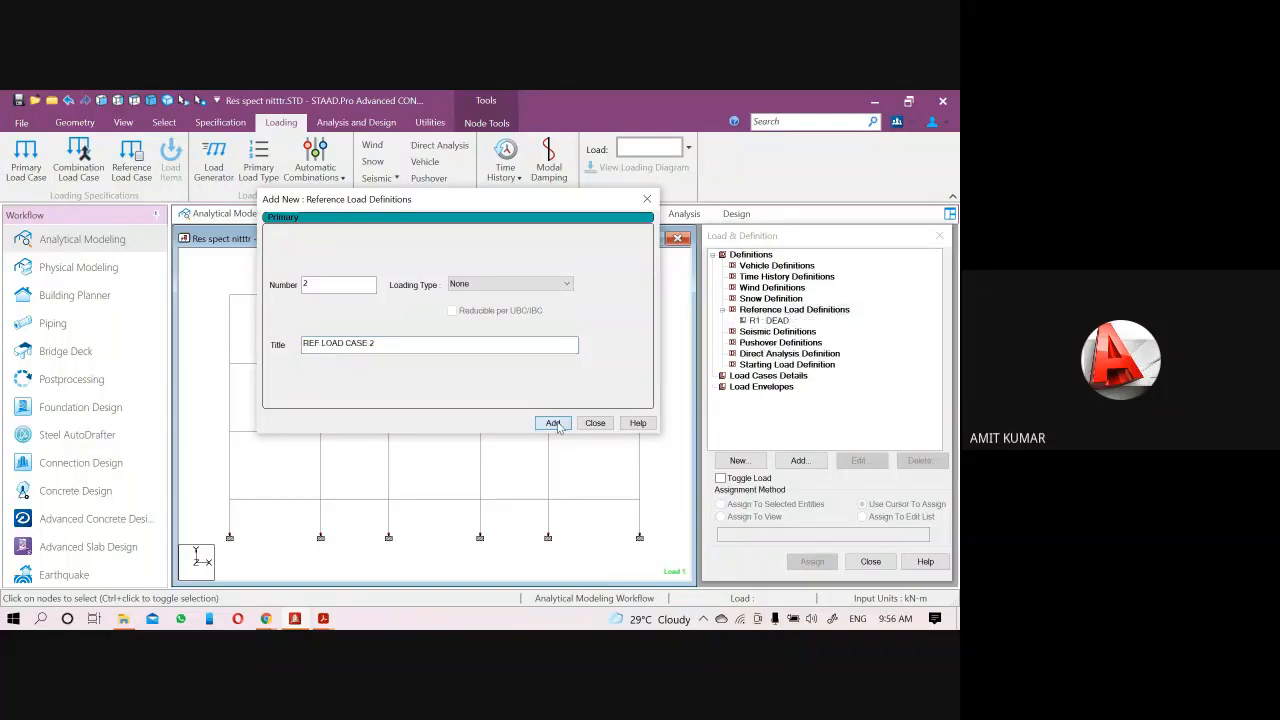
Add reference load definition 2 with the title LIVE, keeping its loading type at None
{"action": "left_click_drag", "start_coordinate": [411, 343], "coordinate": [300, 343]}
{"action": "key", "text": "BackSpace"}
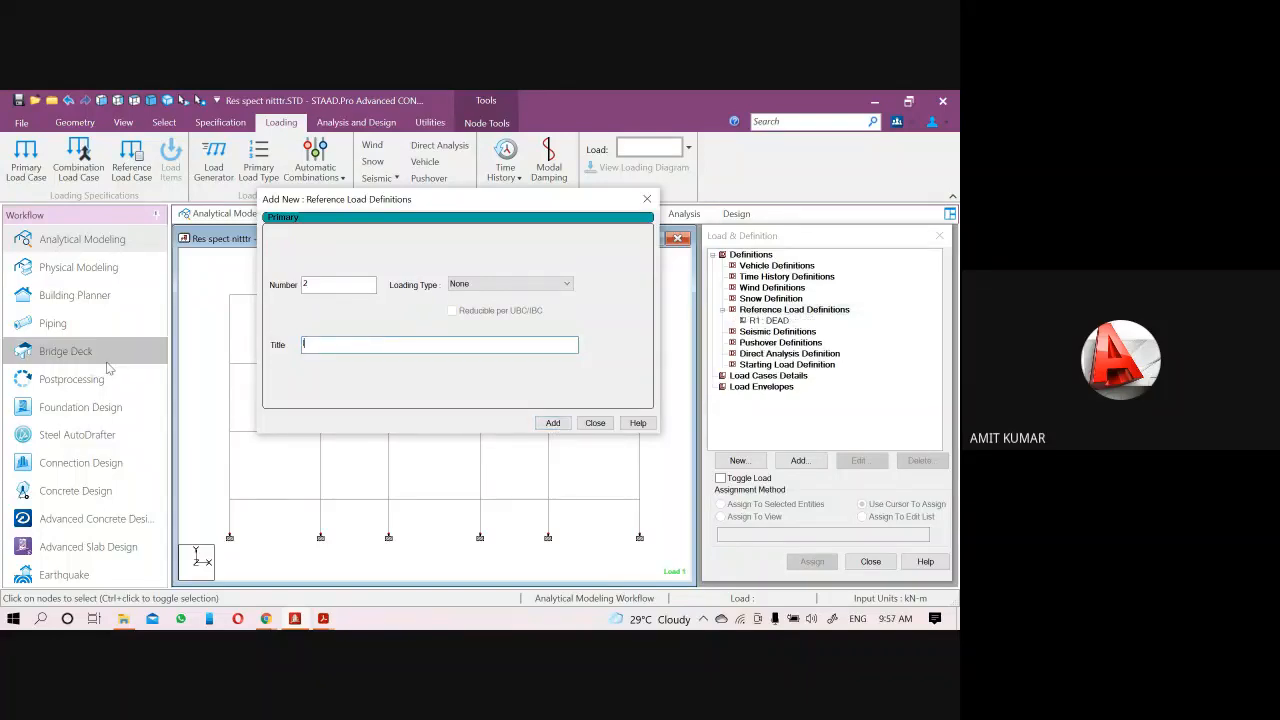
{"action": "type", "text": "live"}
{"action": "key", "text": "BackSpace"}
{"action": "key", "text": "BackSpace"}
{"action": "key", "text": "BackSpace"}
{"action": "key", "text": "BackSpace"}
{"action": "type", "text": "LIVE"}
{"action": "left_click", "coordinate": [553, 422]}
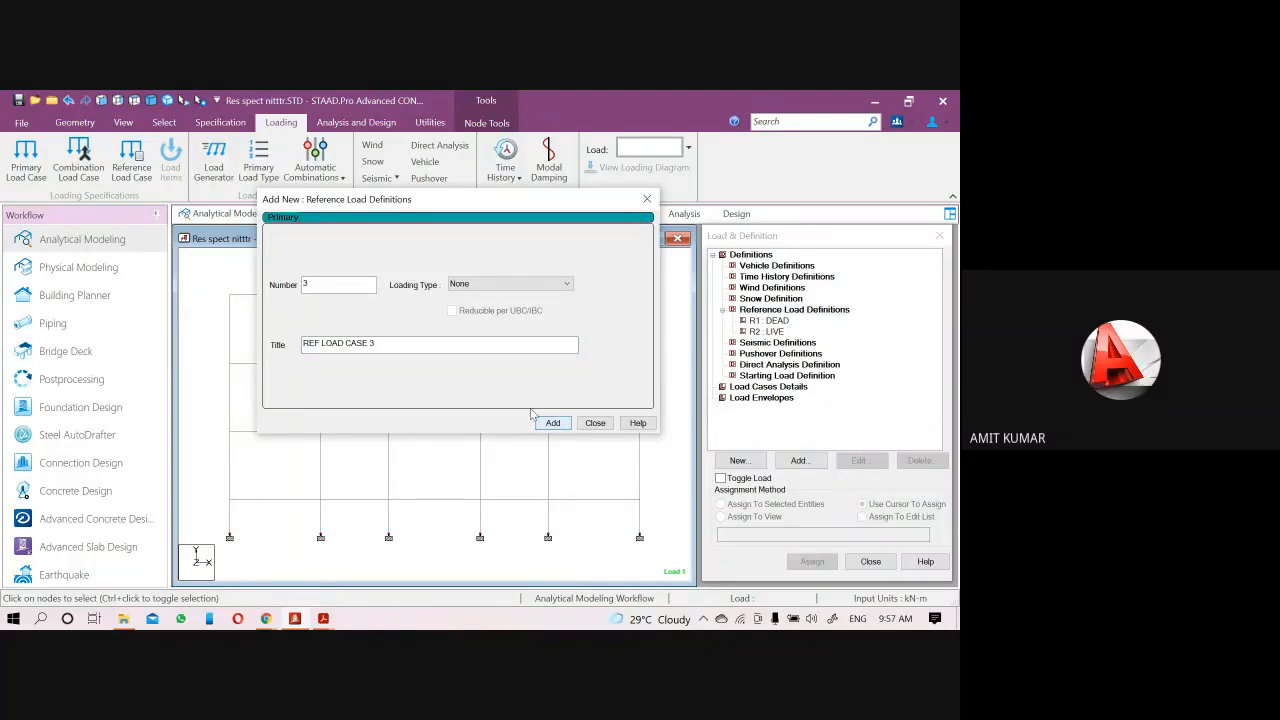
Add reference load definition 3 with loading type Mass and the title MASS, and finish adding definitions
{"action": "left_click", "coordinate": [490, 285]}
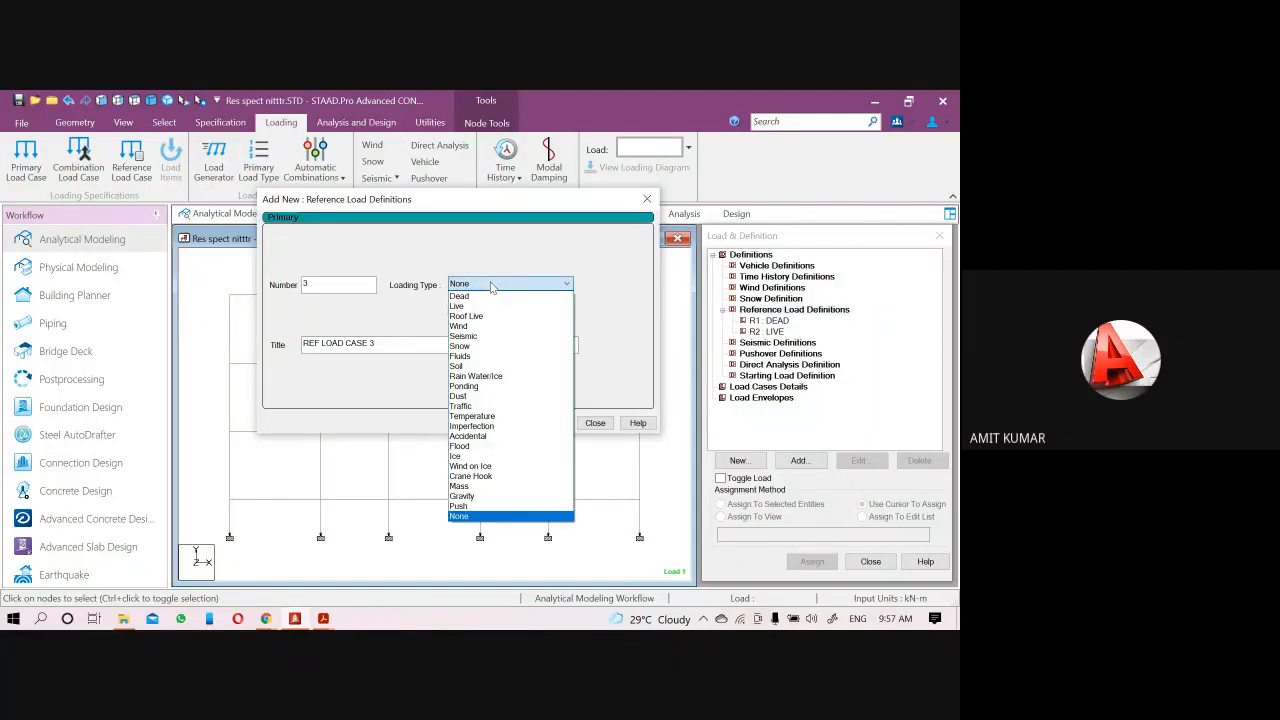
{"action": "left_click", "coordinate": [470, 487]}
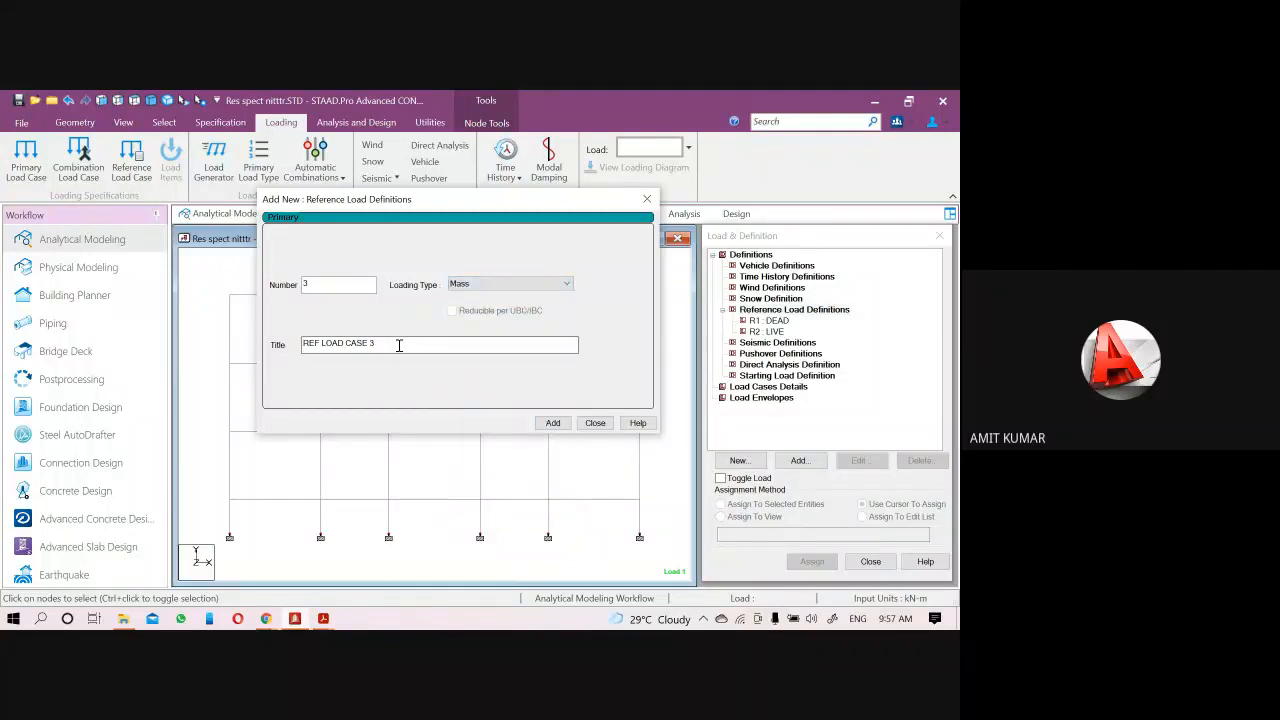
{"action": "left_click_drag", "start_coordinate": [400, 343], "coordinate": [298, 345]}
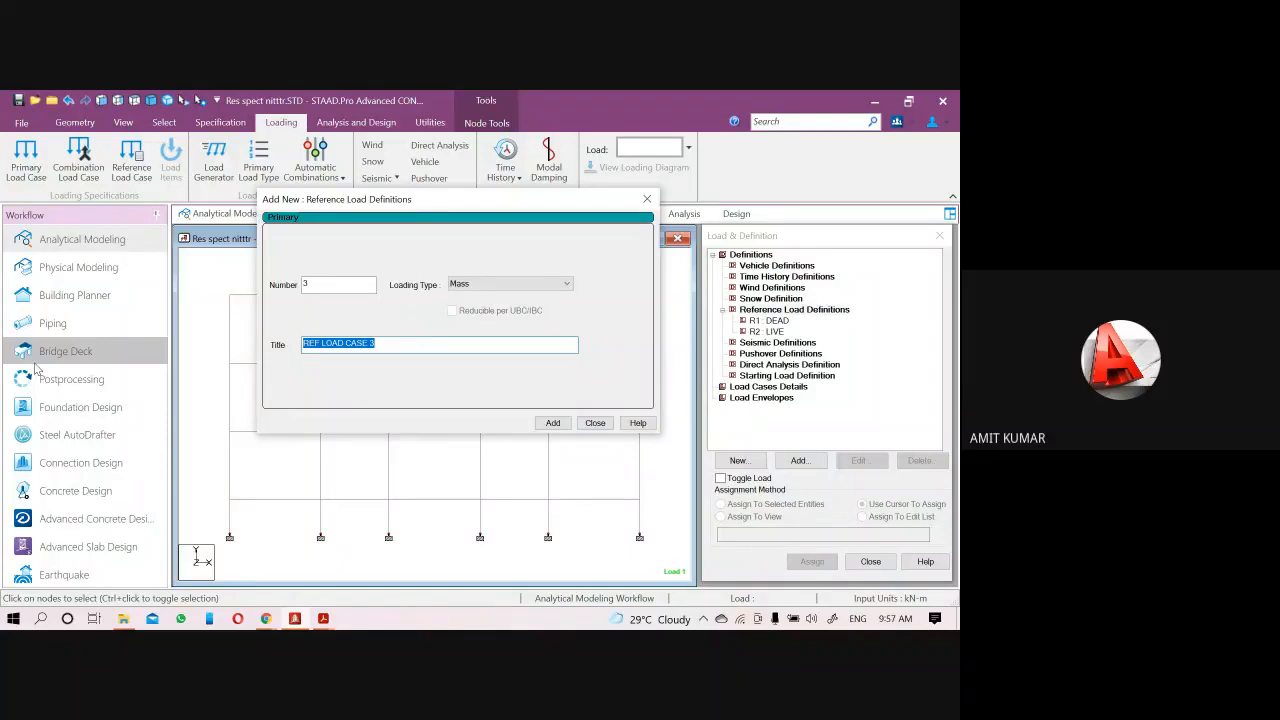
{"action": "type", "text": "MASS"}
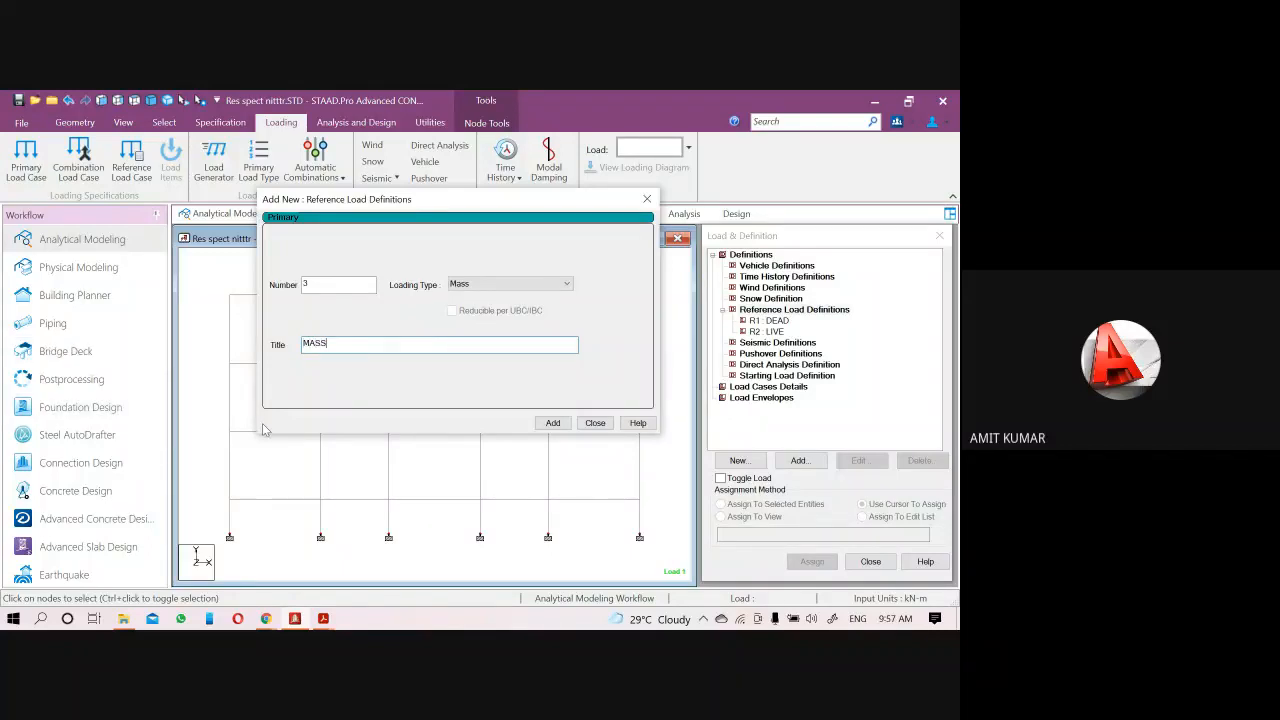
{"action": "left_click", "coordinate": [552, 424]}
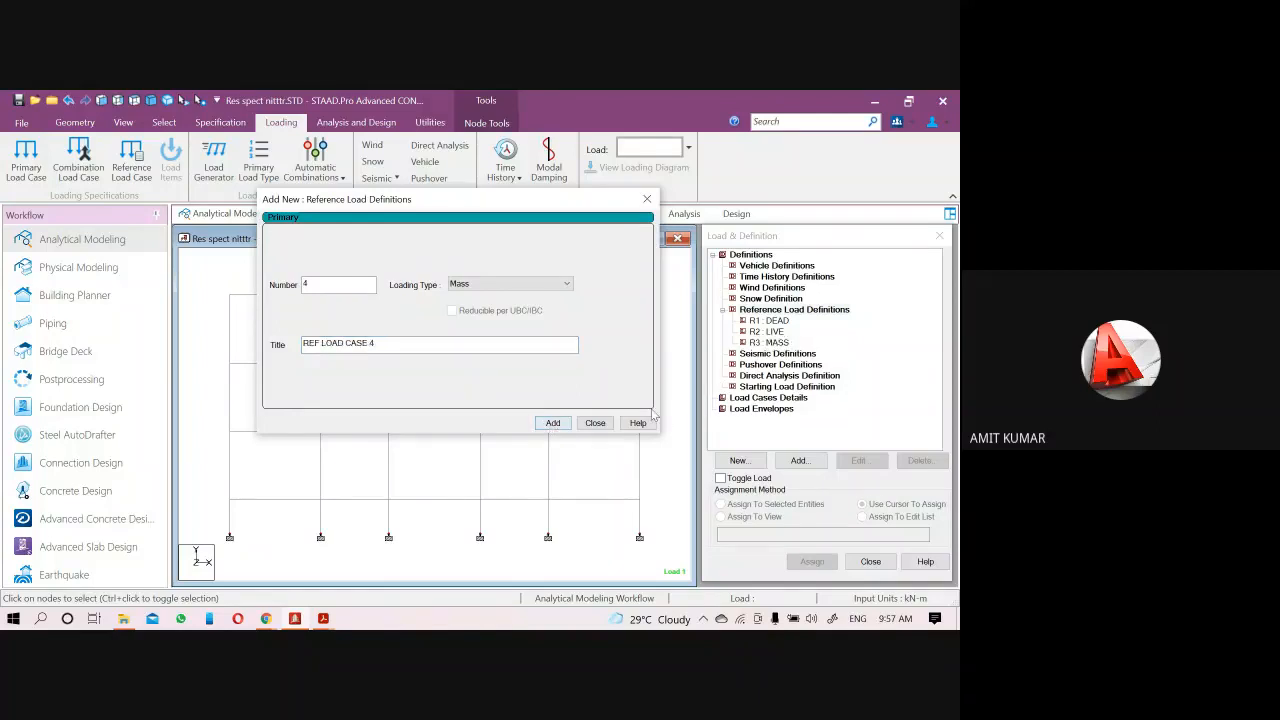
{"action": "left_click", "coordinate": [595, 423]}
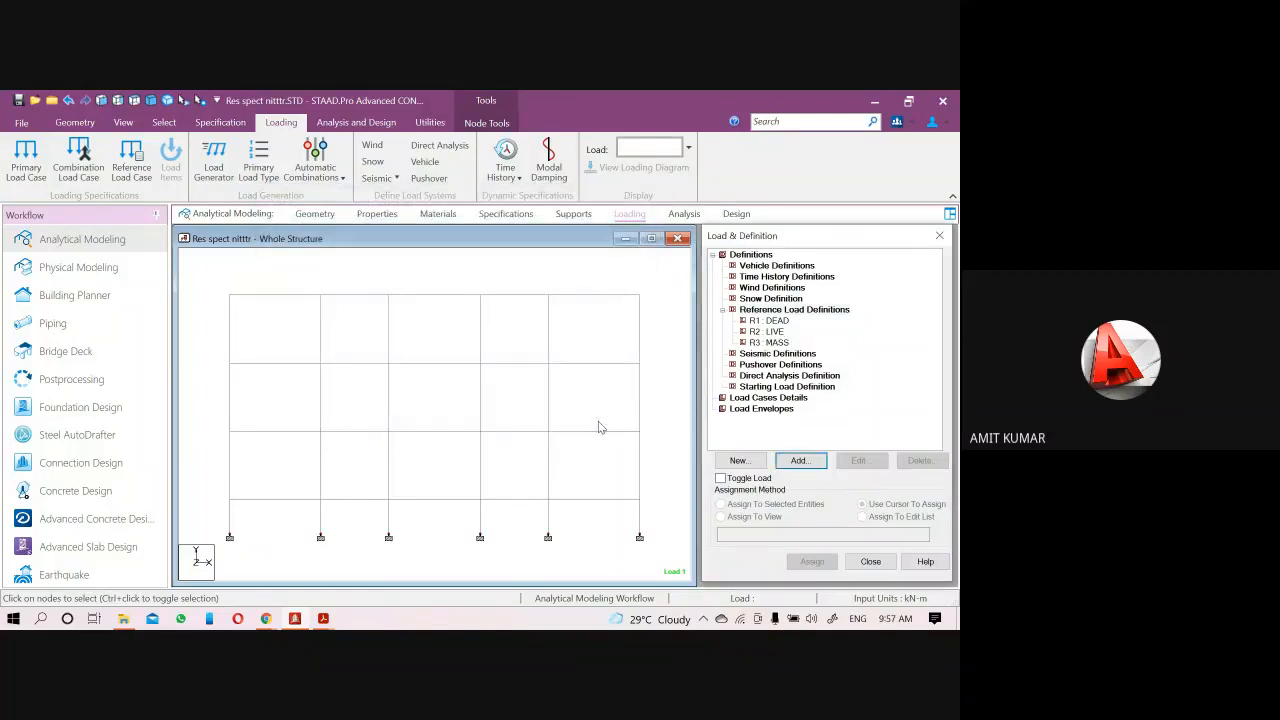
Add a selfweight load in the Y direction with factor -1 to the DEAD reference load
{"action": "left_click", "coordinate": [771, 321]}
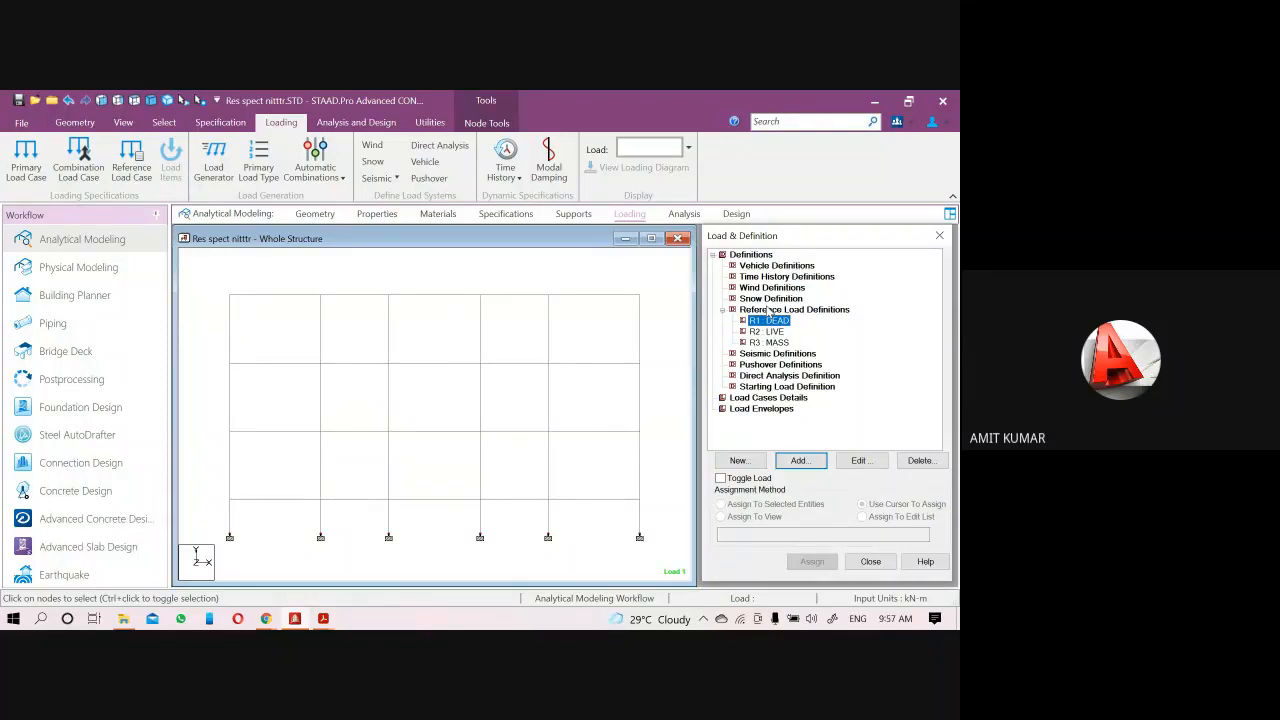
{"action": "left_click", "coordinate": [798, 460]}
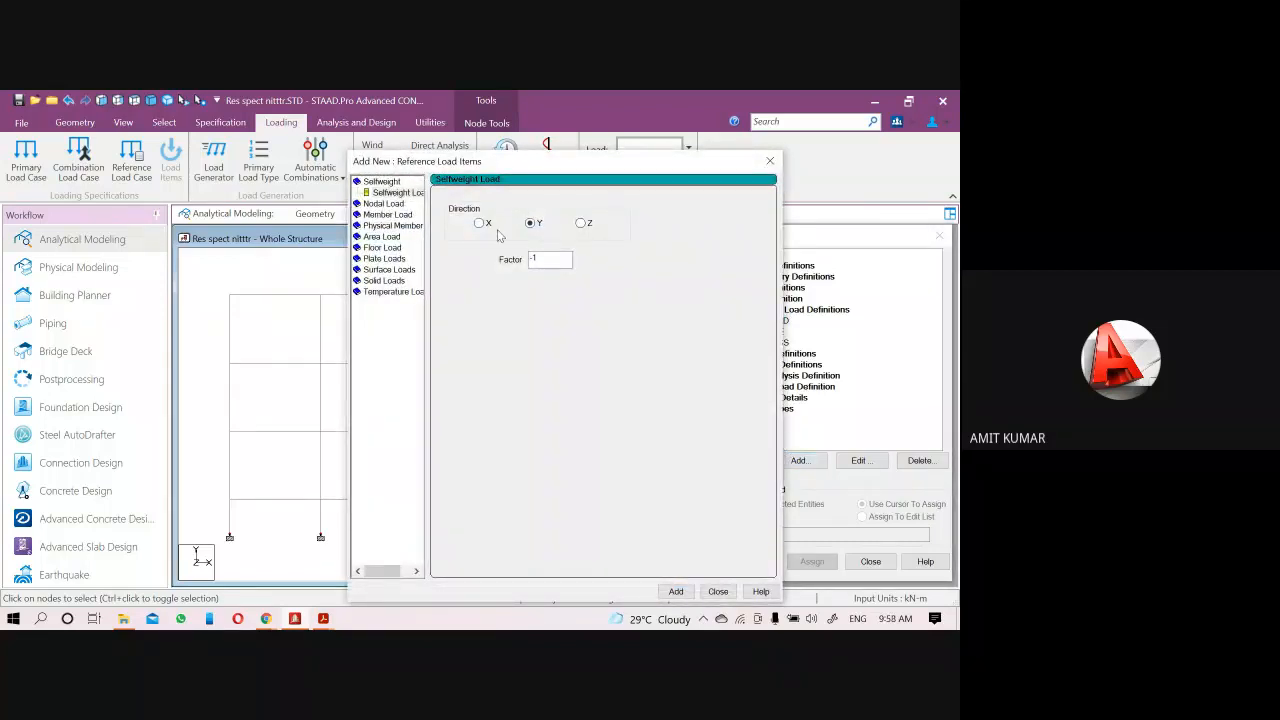
{"action": "left_click_drag", "start_coordinate": [518, 166], "coordinate": [455, 152]}
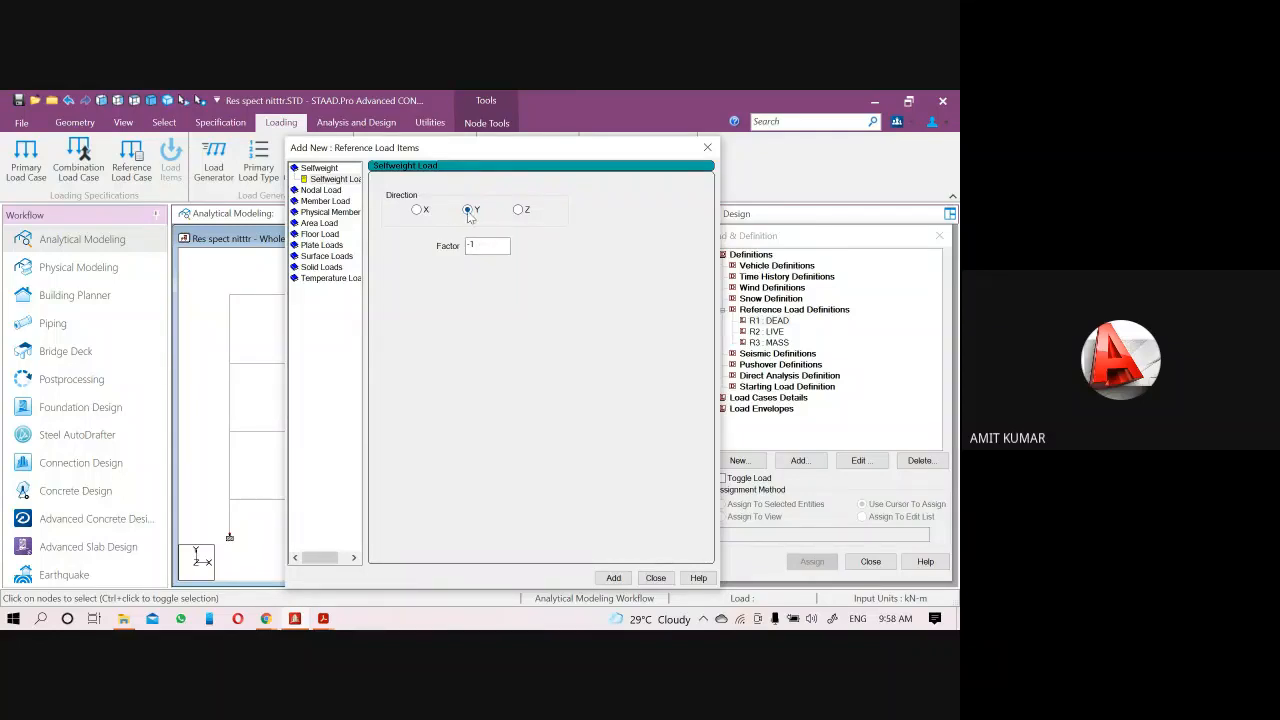
{"action": "left_click_drag", "start_coordinate": [503, 157], "coordinate": [463, 127]}
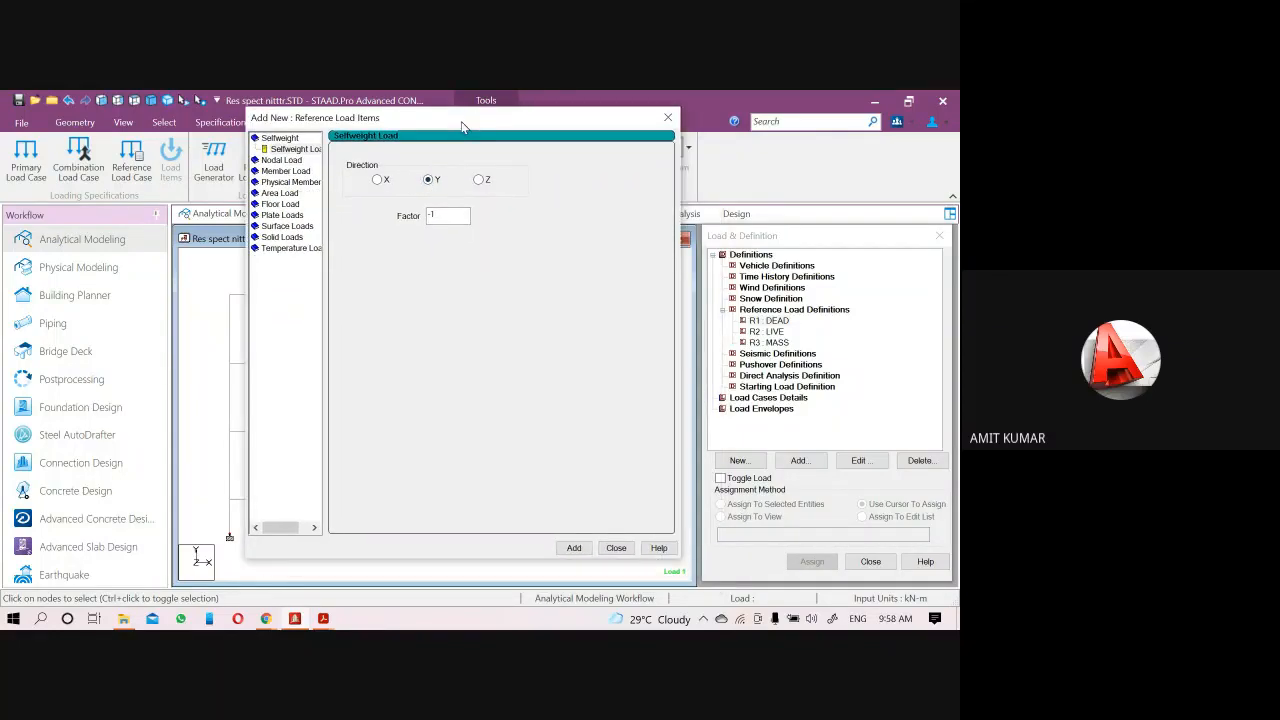
{"action": "left_click", "coordinate": [573, 547]}
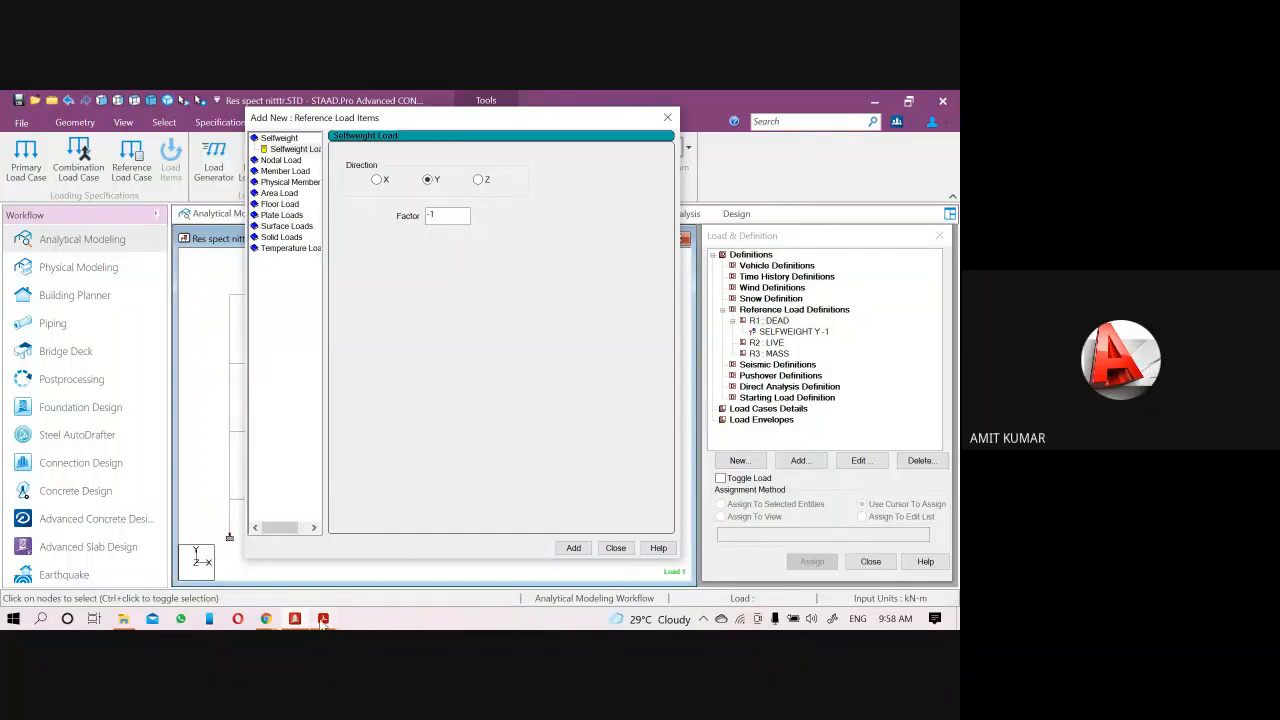
Check the self-weight and wall load requirements under the "Mass" type Reference Load Case in the assignment PDF and return to STAAD.Pro
{"action": "mouse_move", "coordinate": [323, 620]}
{"action": "left_click", "coordinate": [264, 547]}
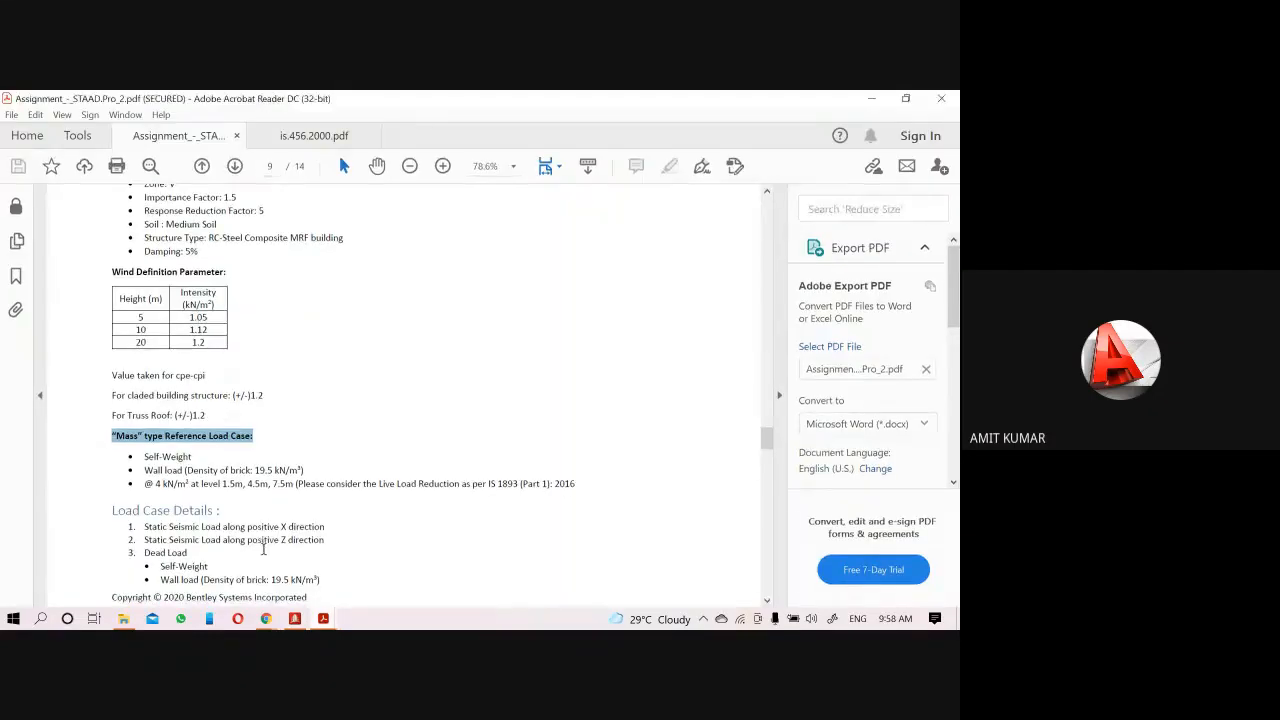
{"action": "left_click", "coordinate": [157, 448]}
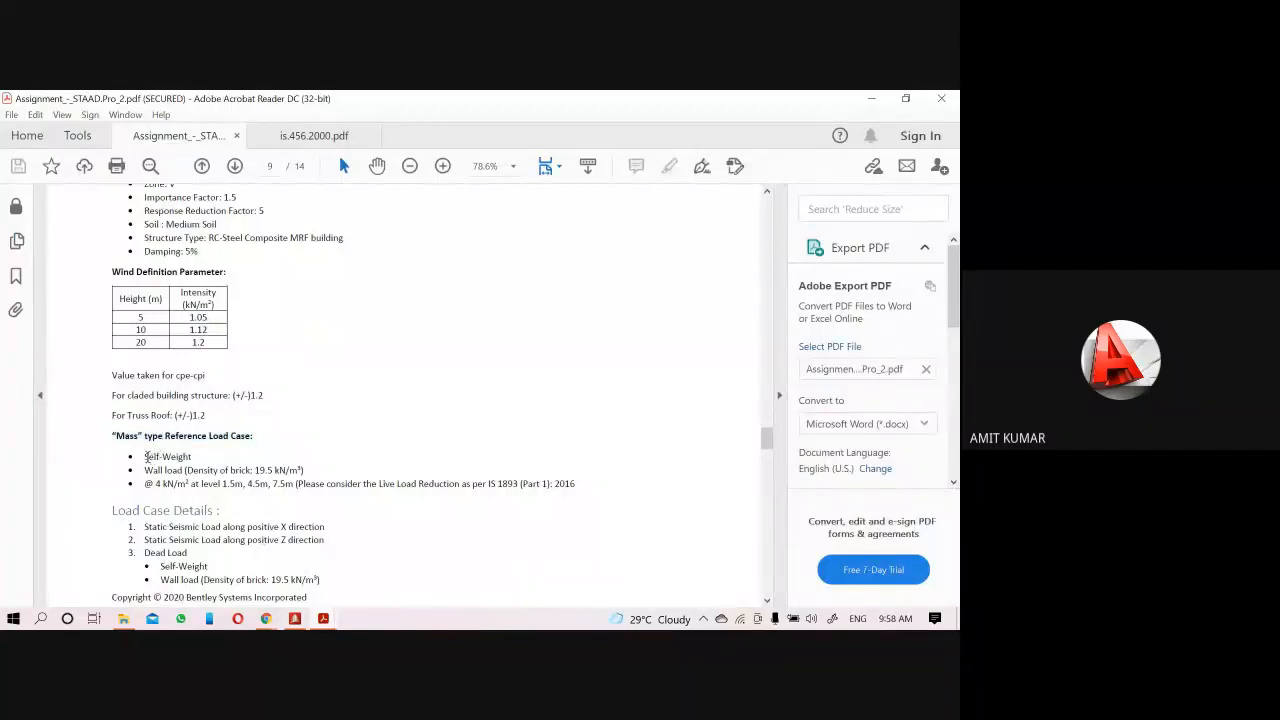
{"action": "left_click_drag", "start_coordinate": [147, 456], "coordinate": [310, 470]}
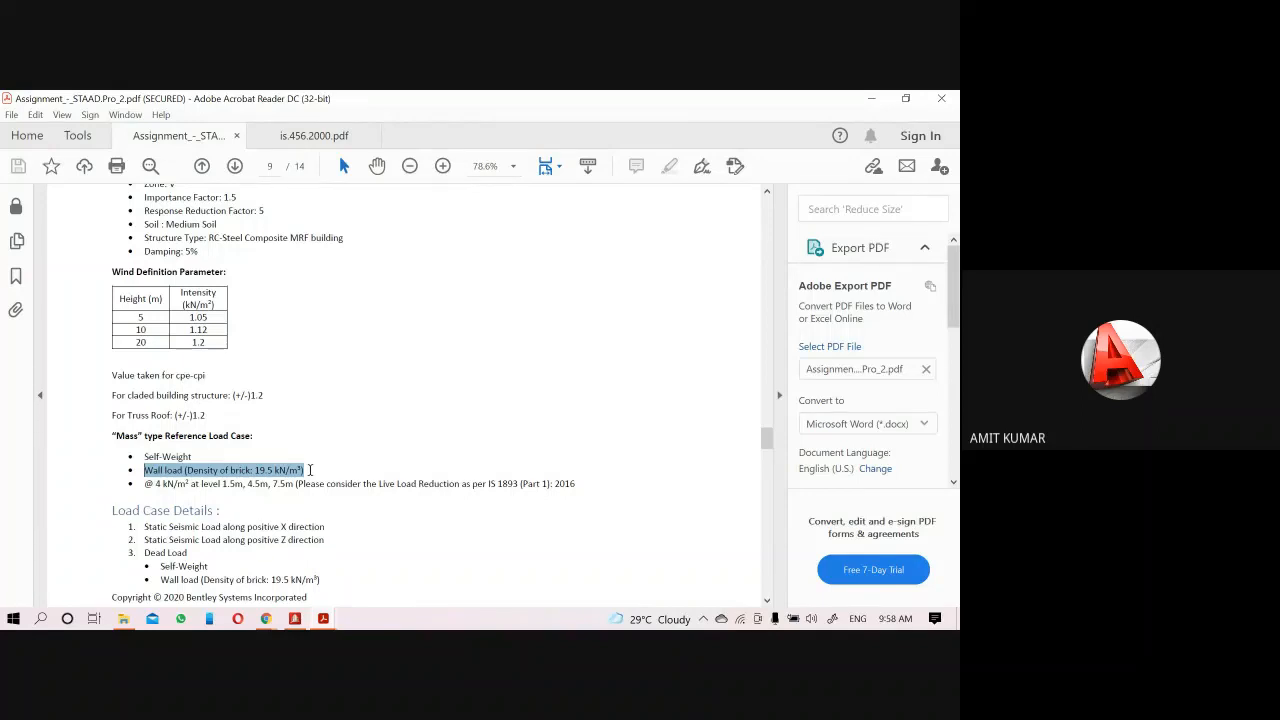
{"action": "left_click", "coordinate": [279, 444]}
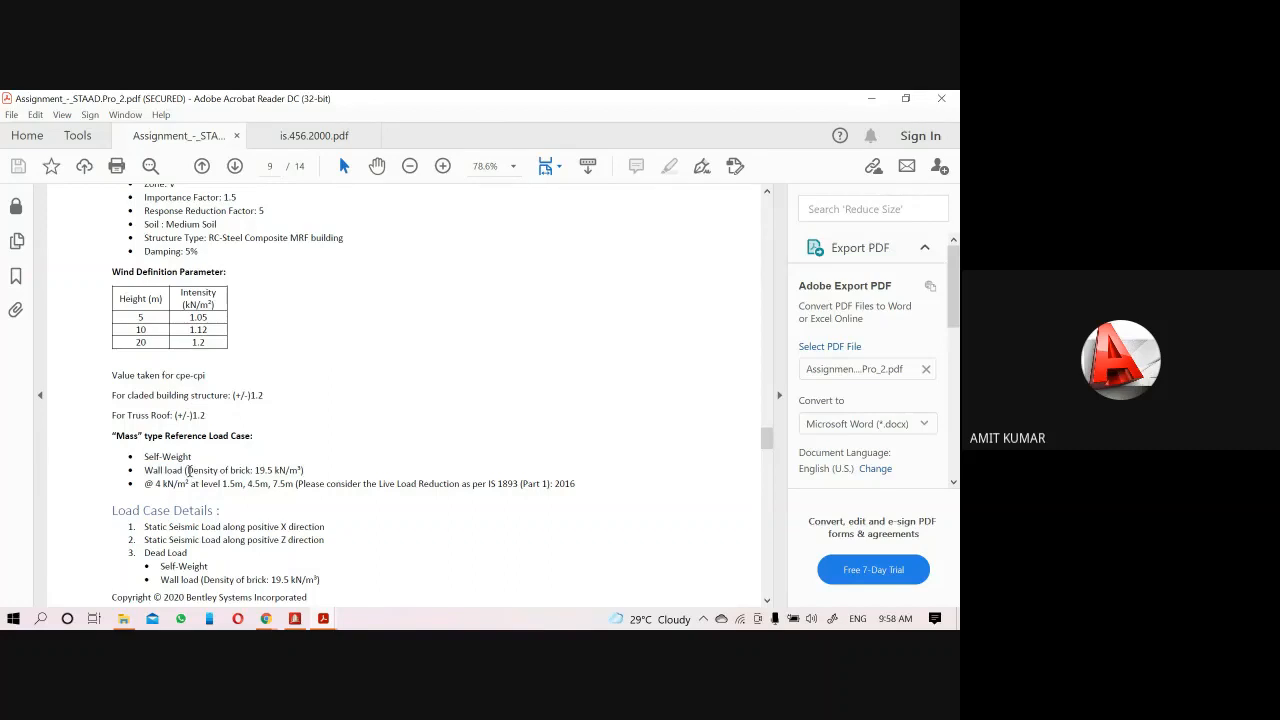
{"action": "left_click_drag", "start_coordinate": [186, 470], "coordinate": [319, 469]}
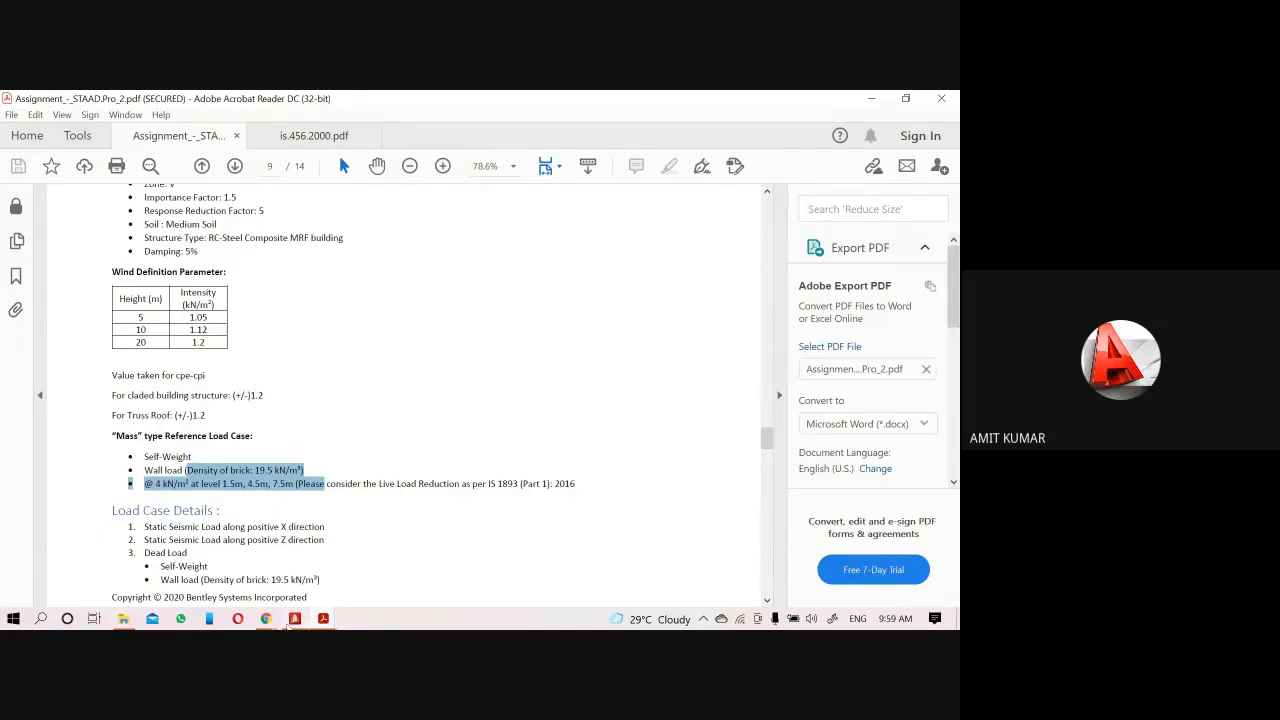
{"action": "left_click", "coordinate": [294, 619]}
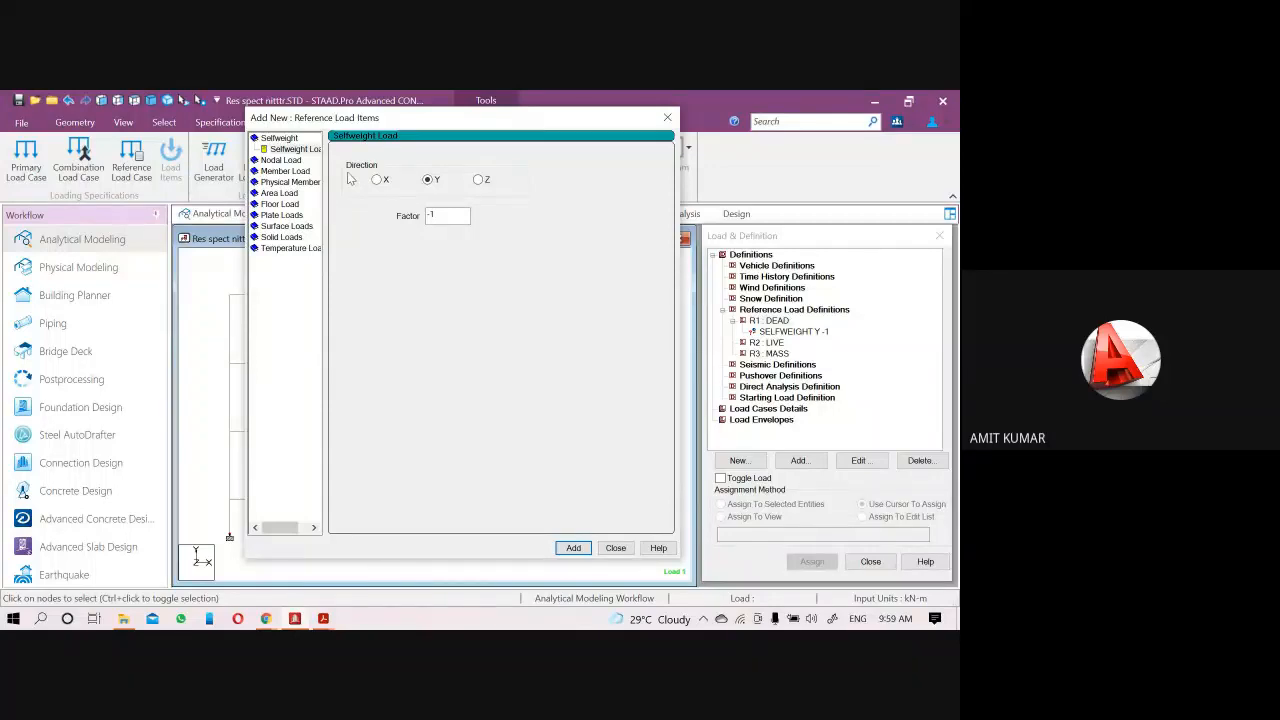
Add a uniform member force of -13.5 kN/m in the GY direction to the DEAD reference load
{"action": "left_click", "coordinate": [300, 171]}
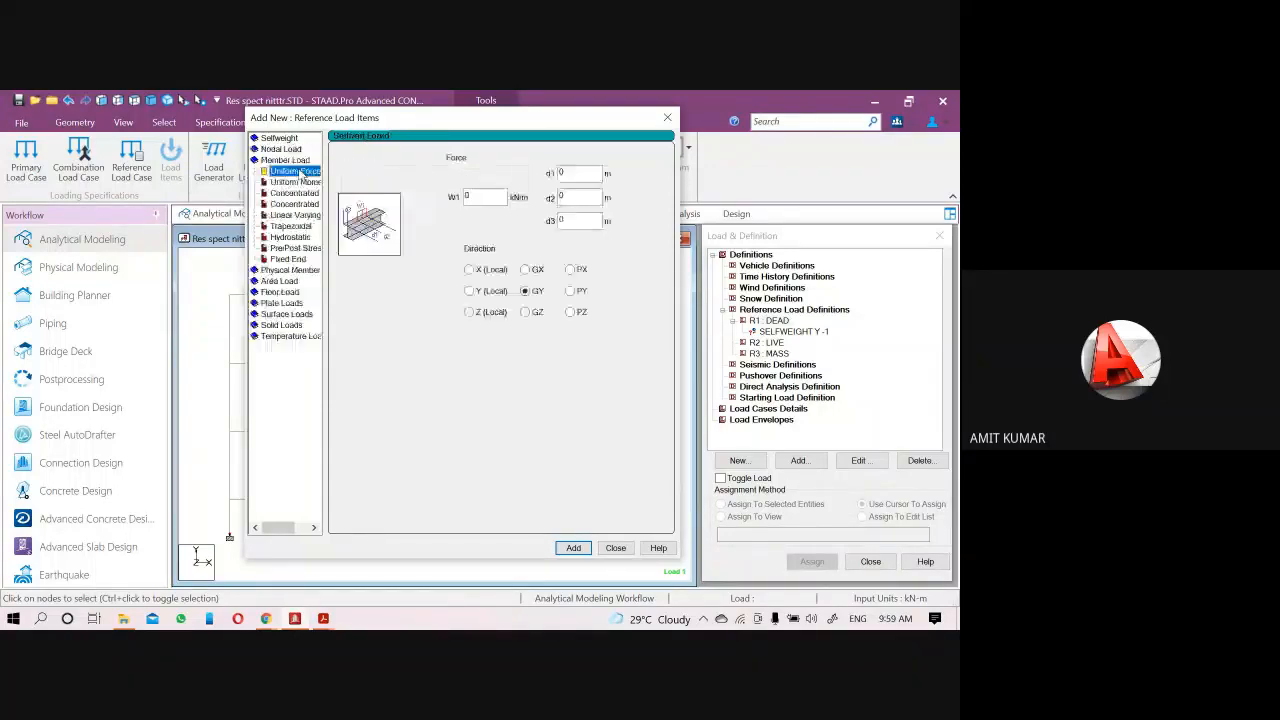
{"action": "double_click", "coordinate": [472, 196]}
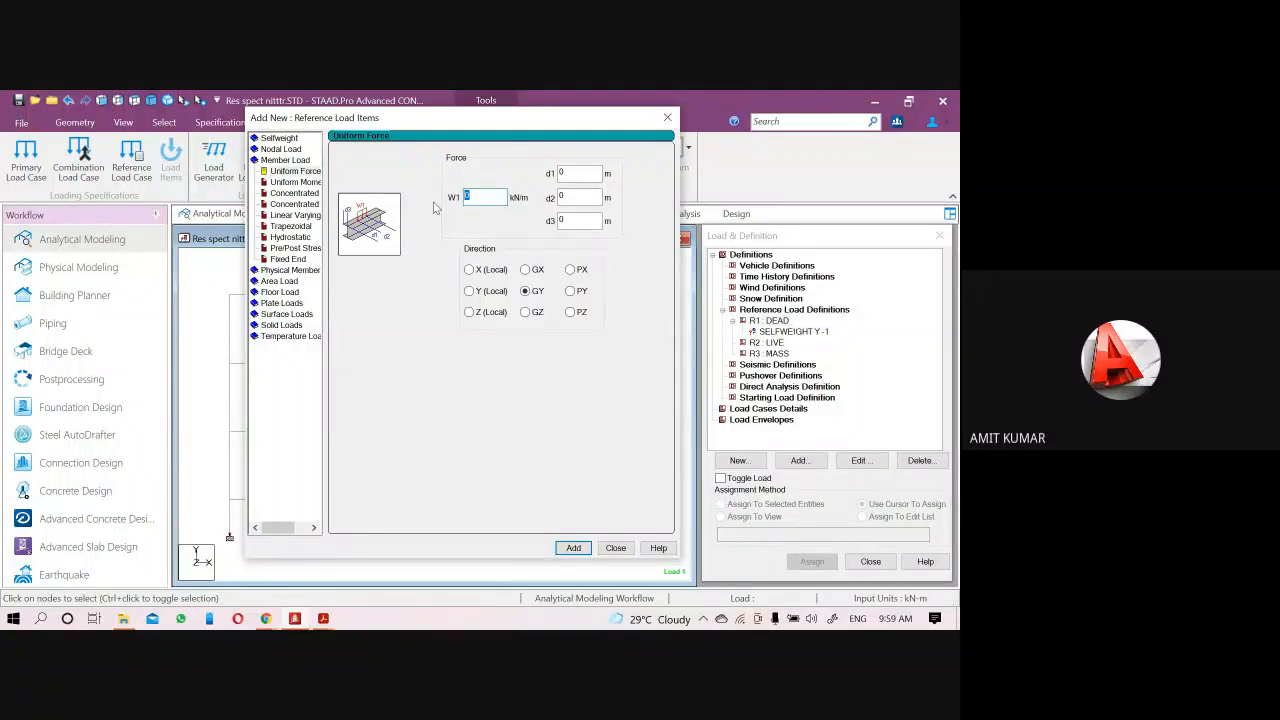
{"action": "type", "text": "-13.5"}
{"action": "left_click", "coordinate": [583, 548]}
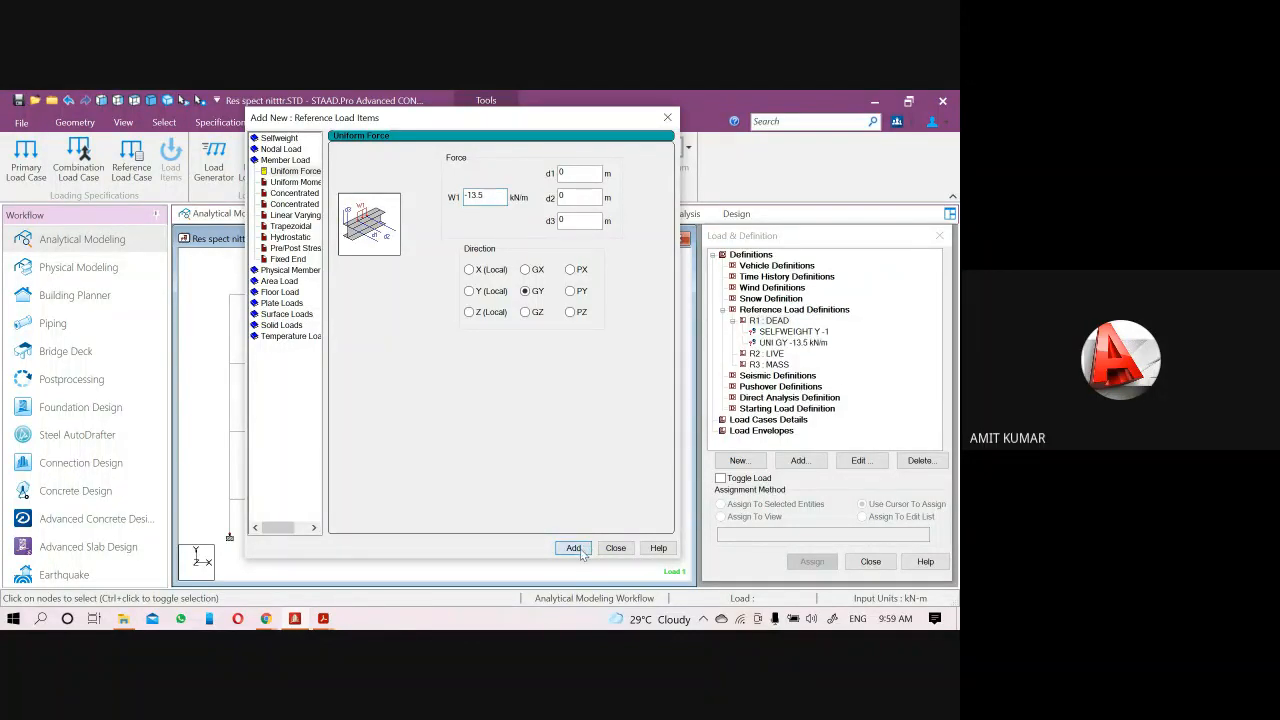
{"action": "left_click", "coordinate": [669, 119]}
Select the LIVE reference load, review the floor load levels and IS 1893 live load reduction note in the assignment PDF, and return to STAAD.Pro
{"action": "left_click", "coordinate": [773, 354]}
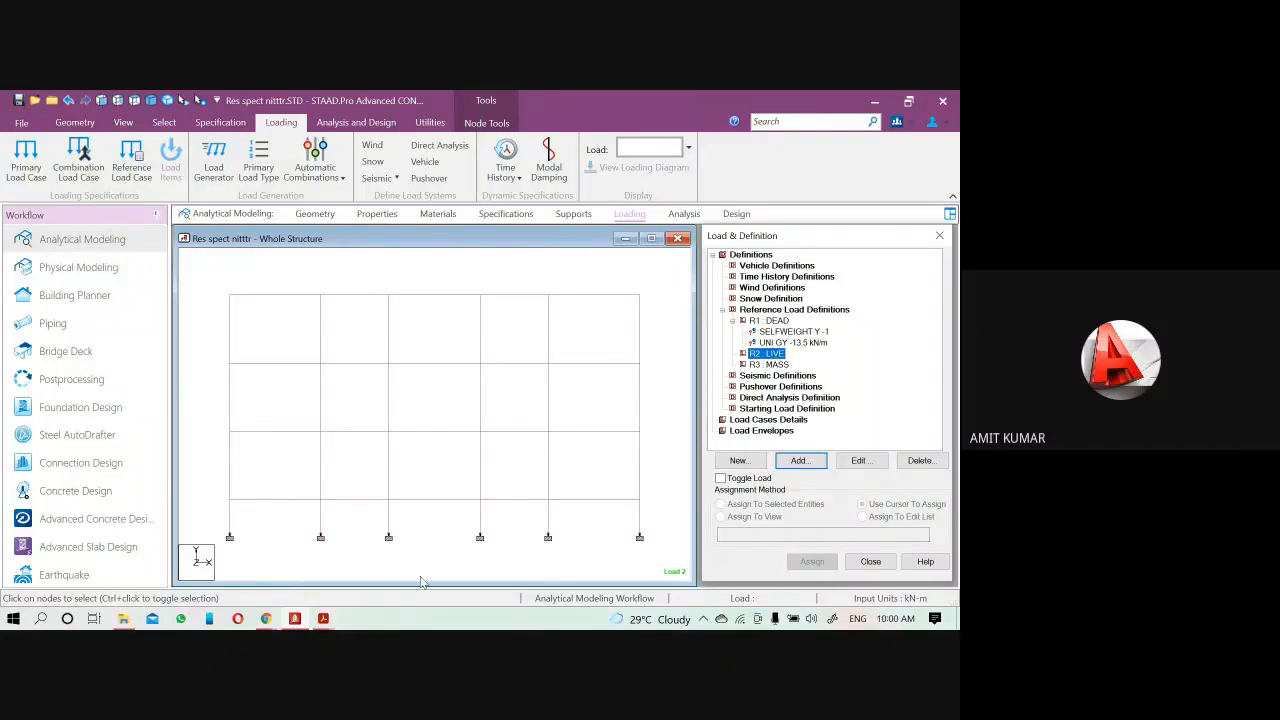
{"action": "mouse_move", "coordinate": [296, 620]}
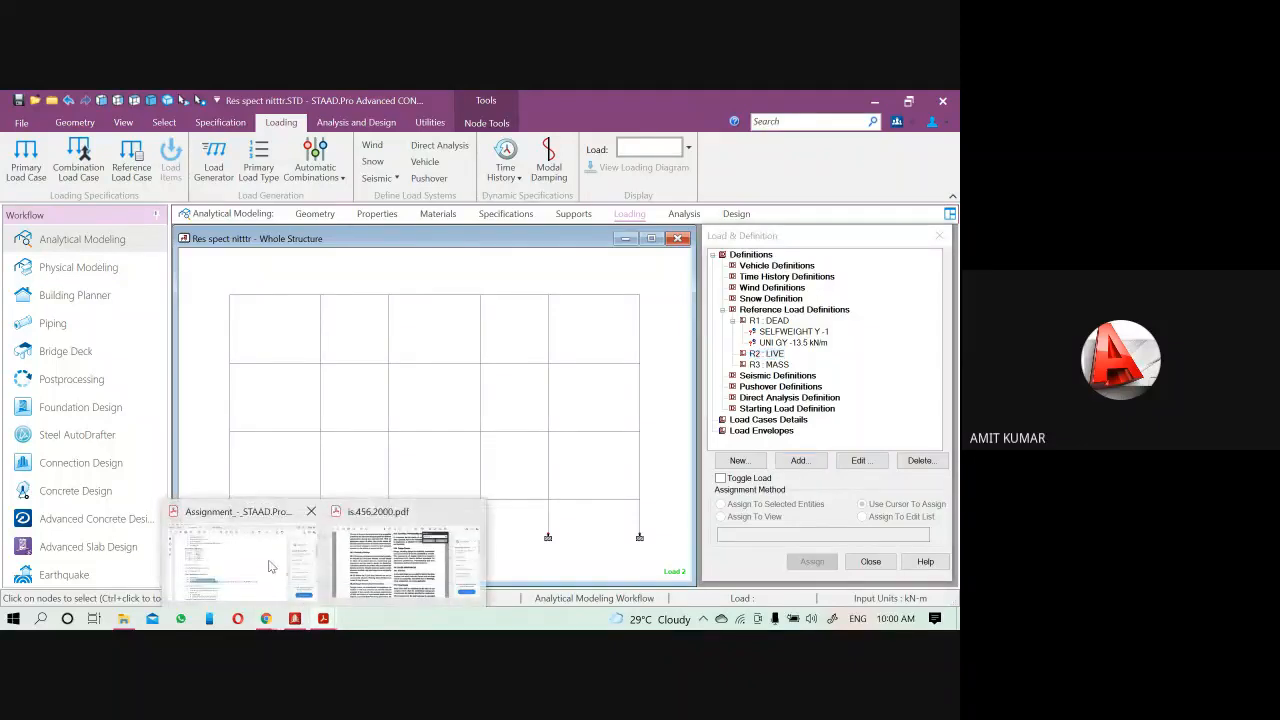
{"action": "left_click", "coordinate": [265, 558]}
{"action": "left_click", "coordinate": [328, 434]}
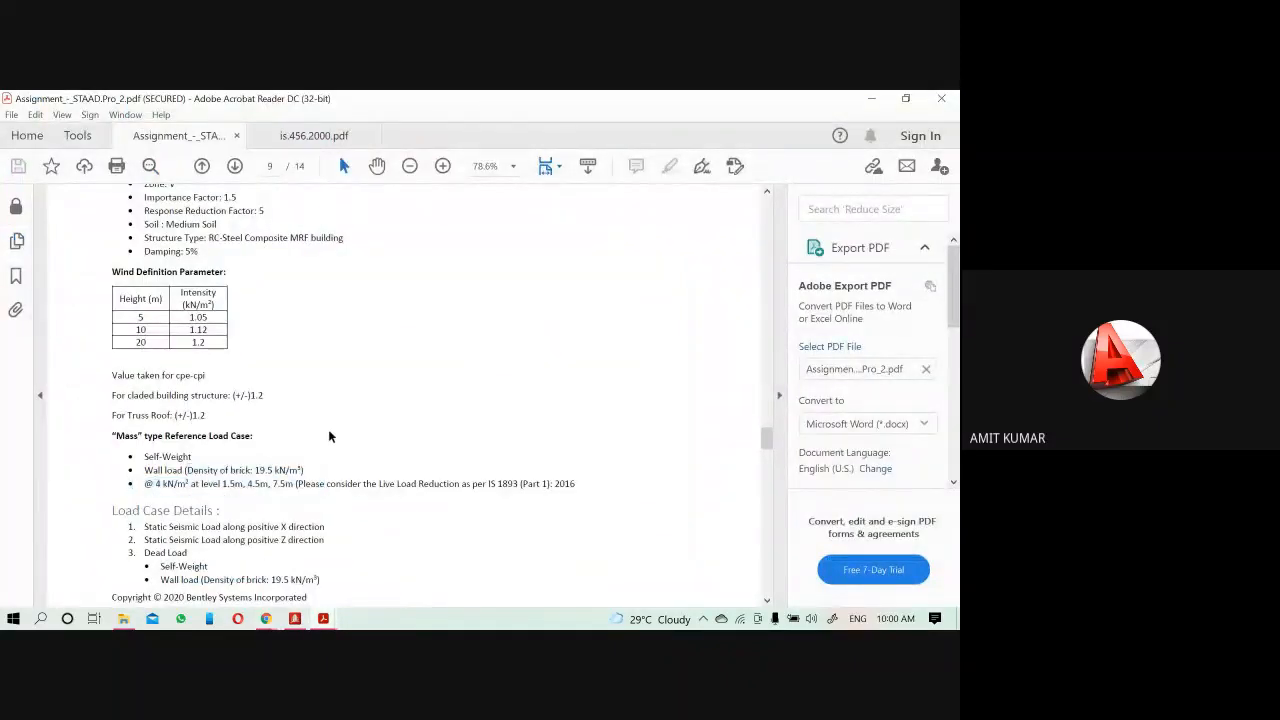
{"action": "scroll", "coordinate": [263, 472], "scroll_direction": "down", "scroll_amount": 1}
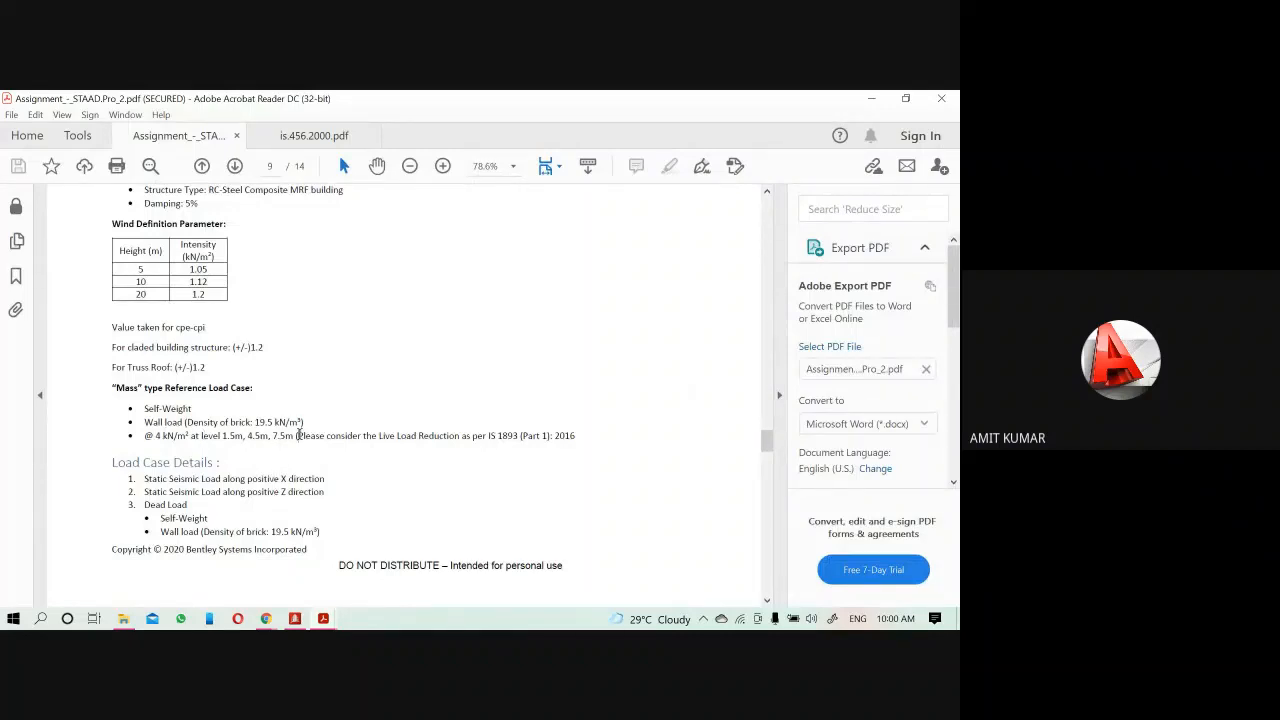
{"action": "left_click_drag", "start_coordinate": [297, 435], "coordinate": [592, 437]}
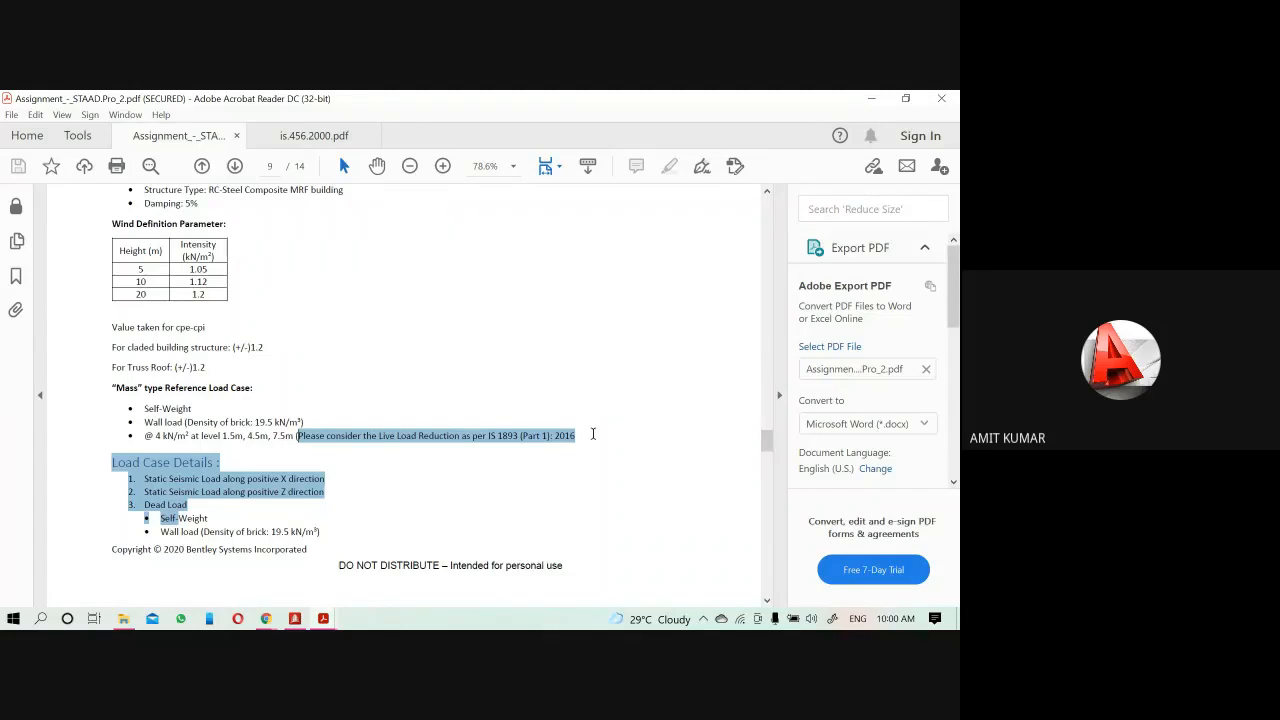
{"action": "left_click", "coordinate": [594, 445]}
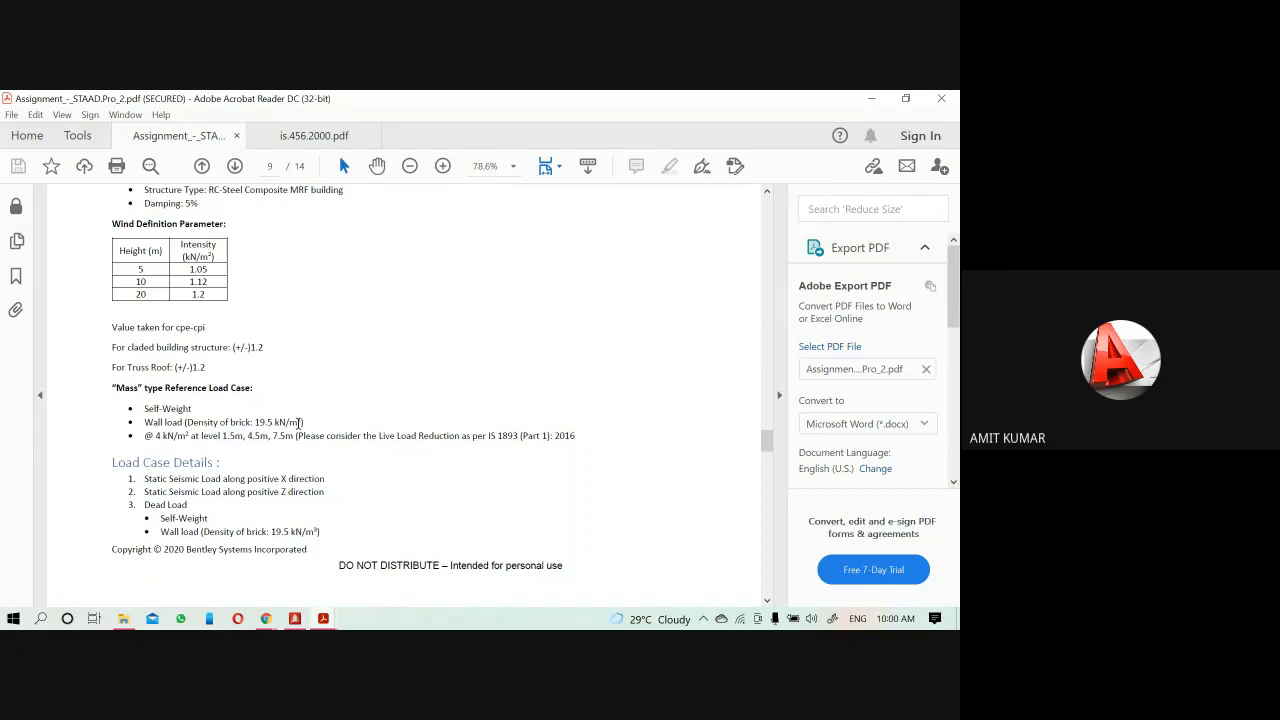
{"action": "left_click", "coordinate": [868, 100]}
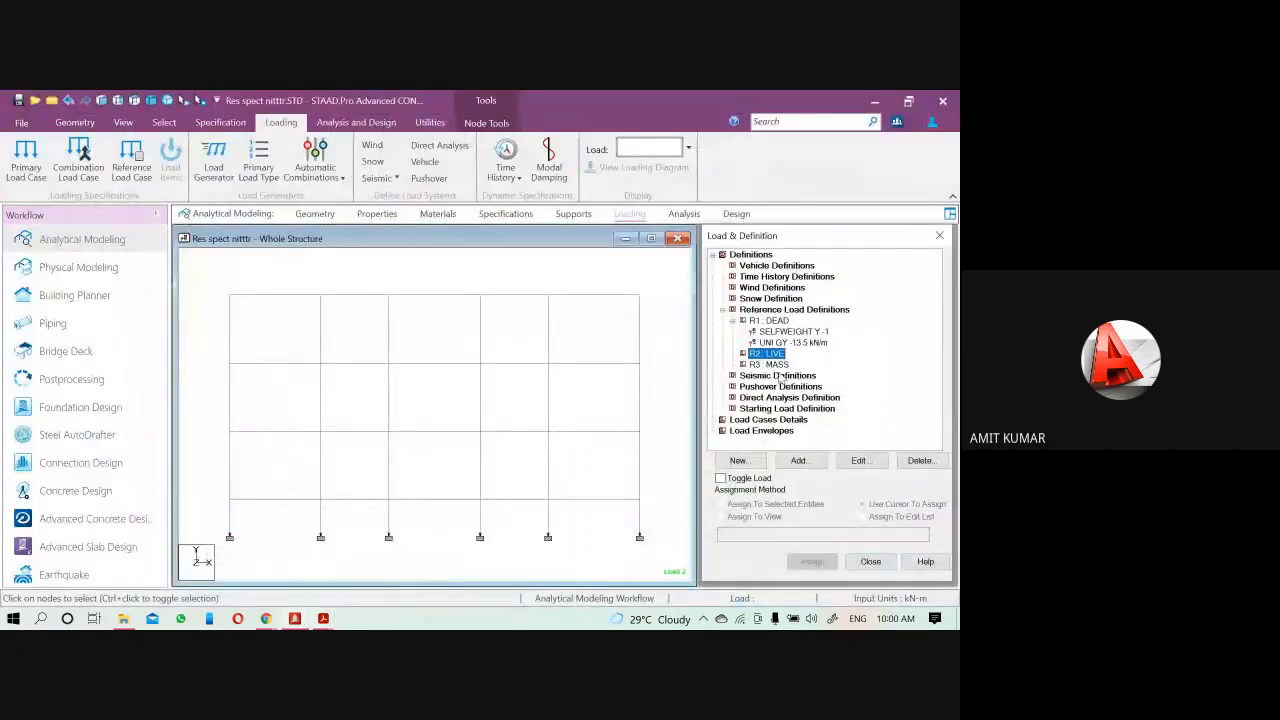
Add a floor load of -4 kN/m2 in Global Y over the Y range 0 to 10.5 m to the LIVE reference load
{"action": "left_click", "coordinate": [798, 461]}
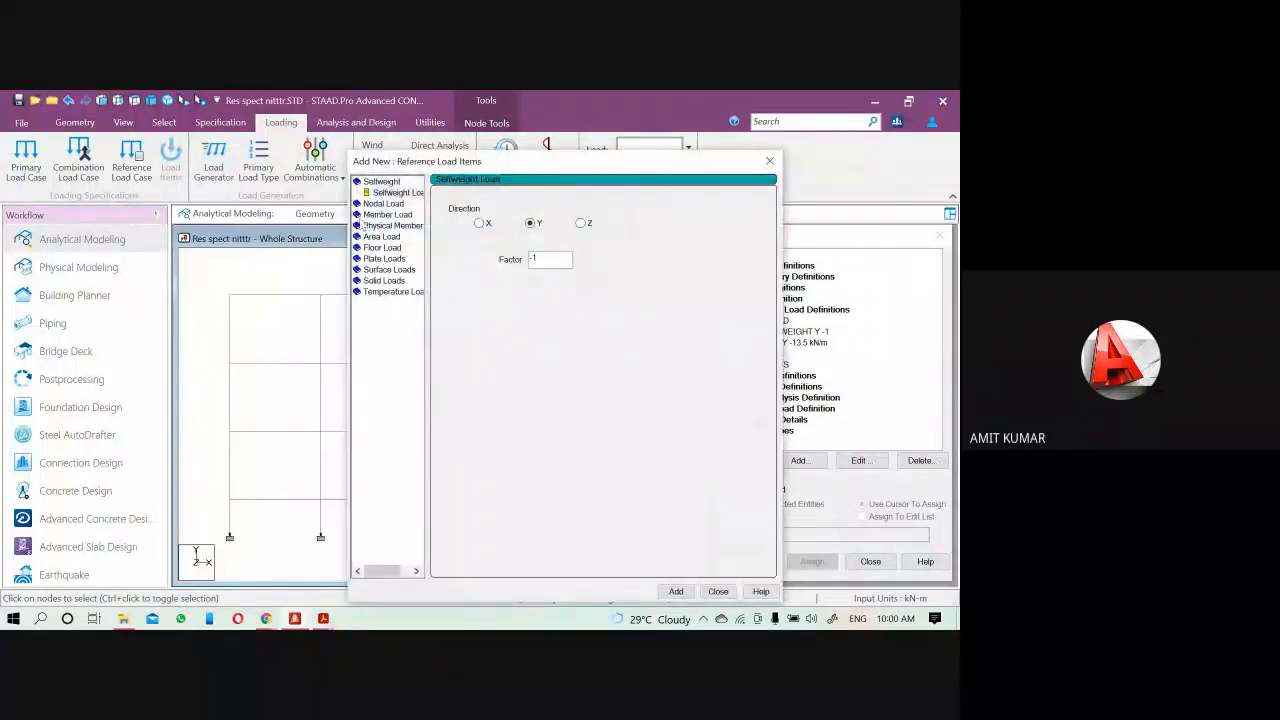
{"action": "left_click", "coordinate": [385, 247]}
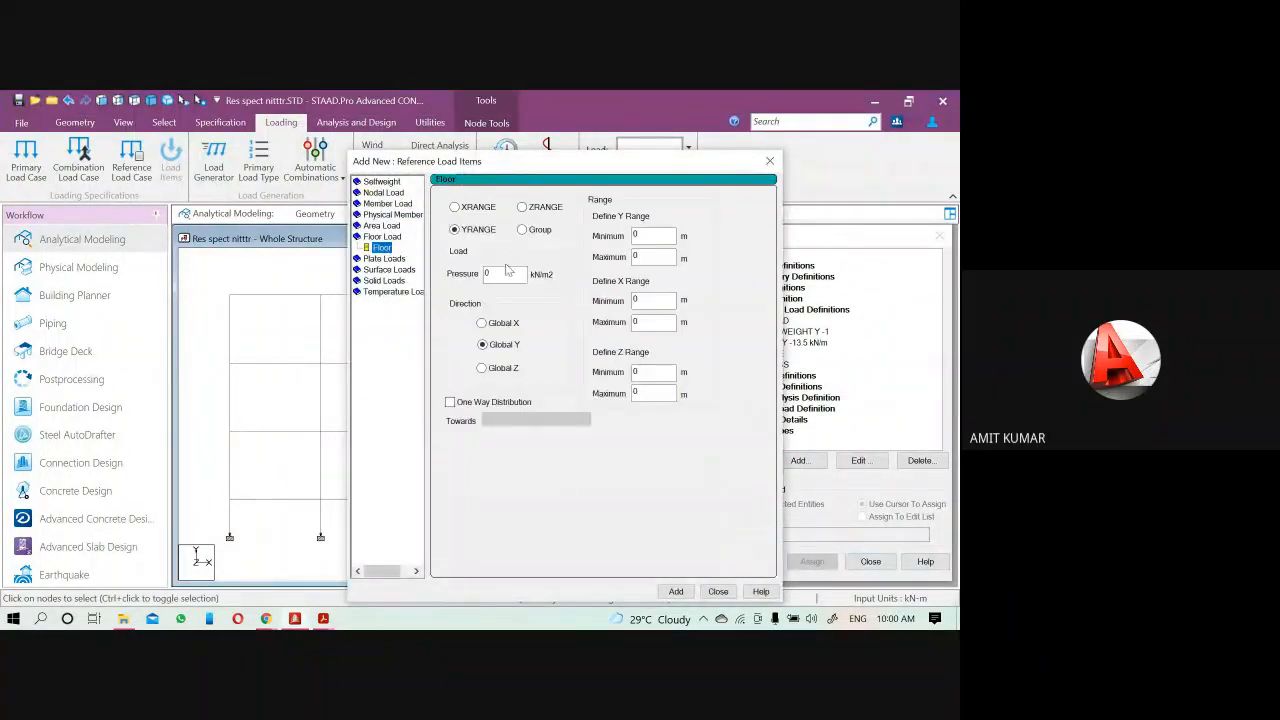
{"action": "left_click", "coordinate": [501, 274]}
{"action": "type", "text": "-4"}
{"action": "key", "text": "Tab"}
{"action": "key", "text": "Tab"}
{"action": "type", "text": "1"}
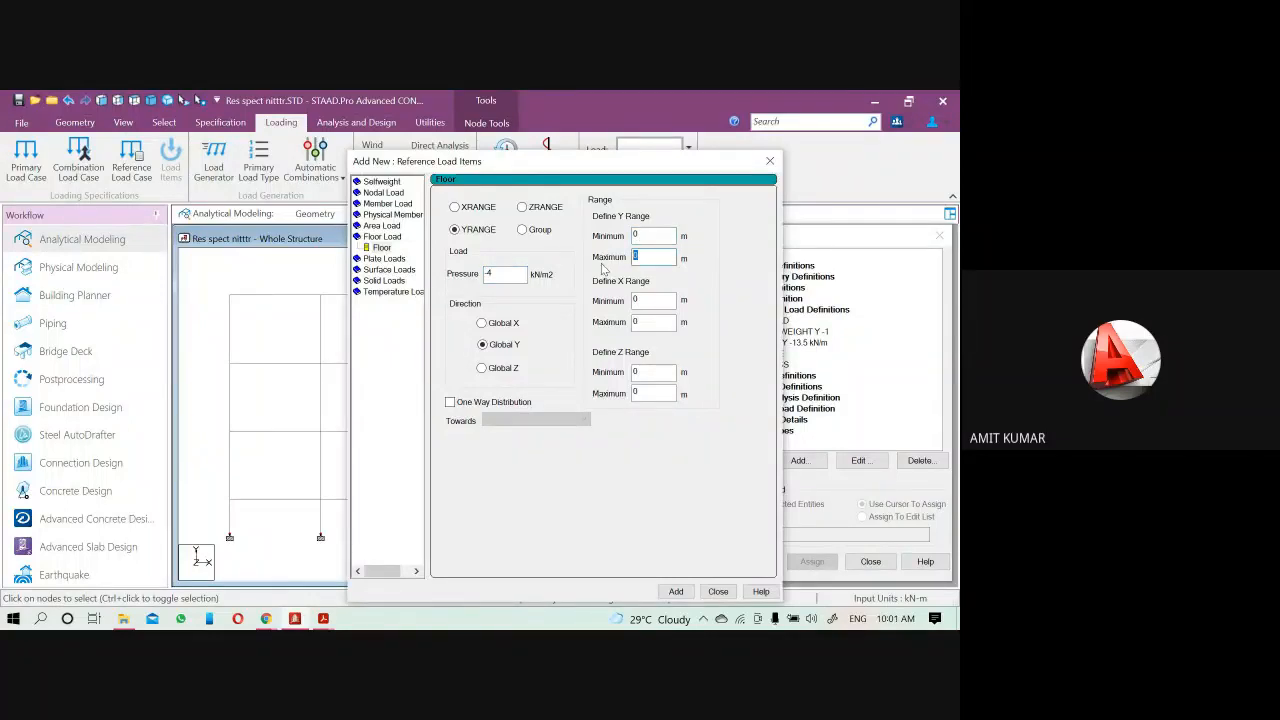
{"action": "type", "text": "0.5"}
{"action": "left_click", "coordinate": [688, 592]}
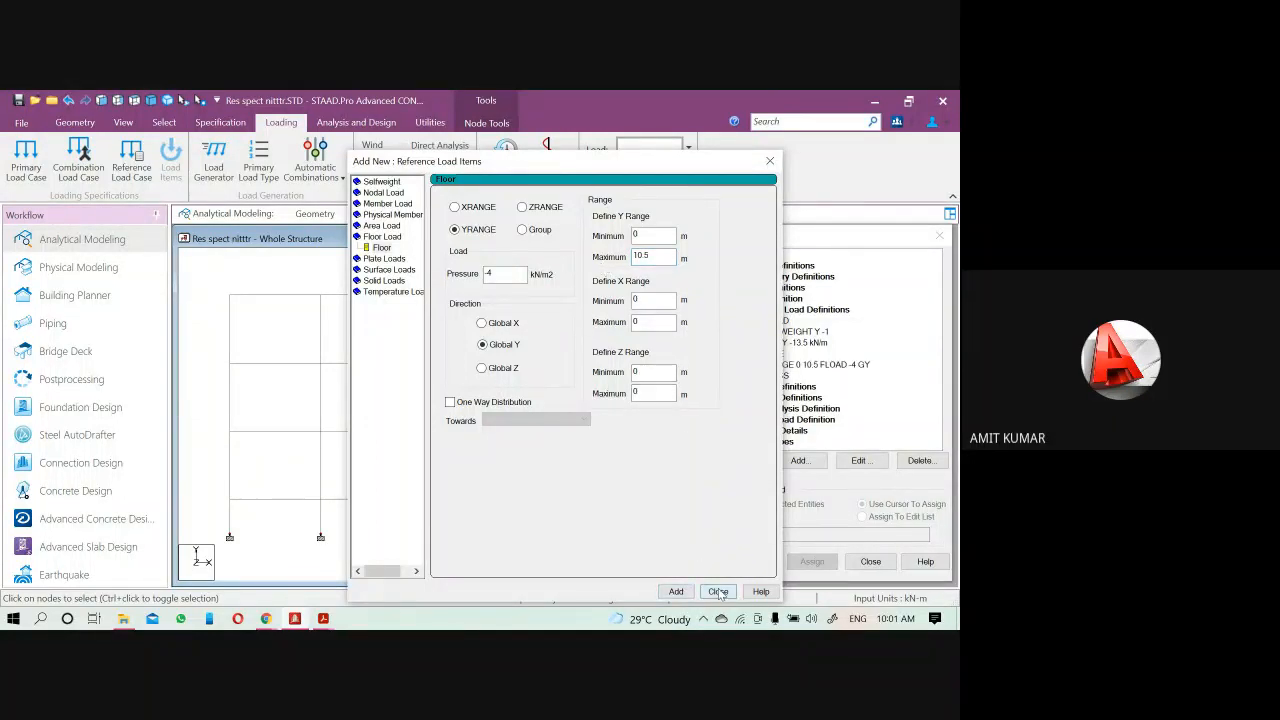
{"action": "left_click", "coordinate": [718, 591]}
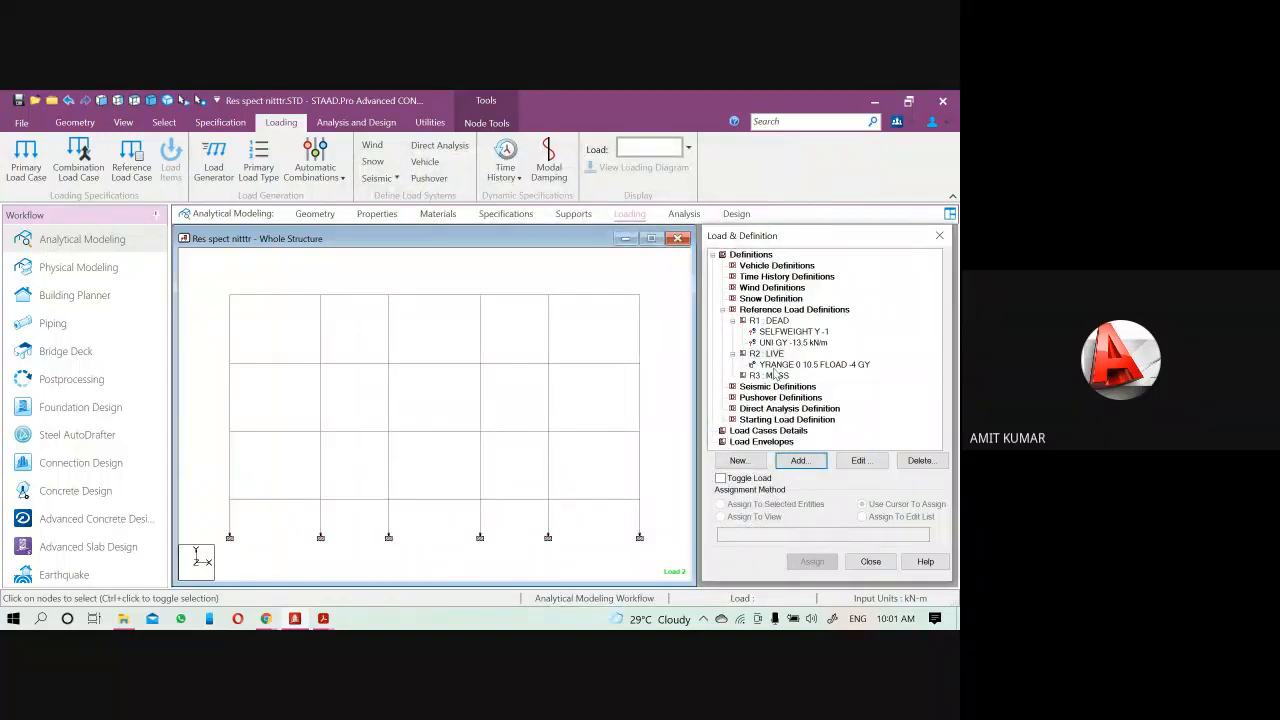
Select all beams of the frame that run parallel to the X and Z axes
{"action": "left_click", "coordinate": [775, 332]}
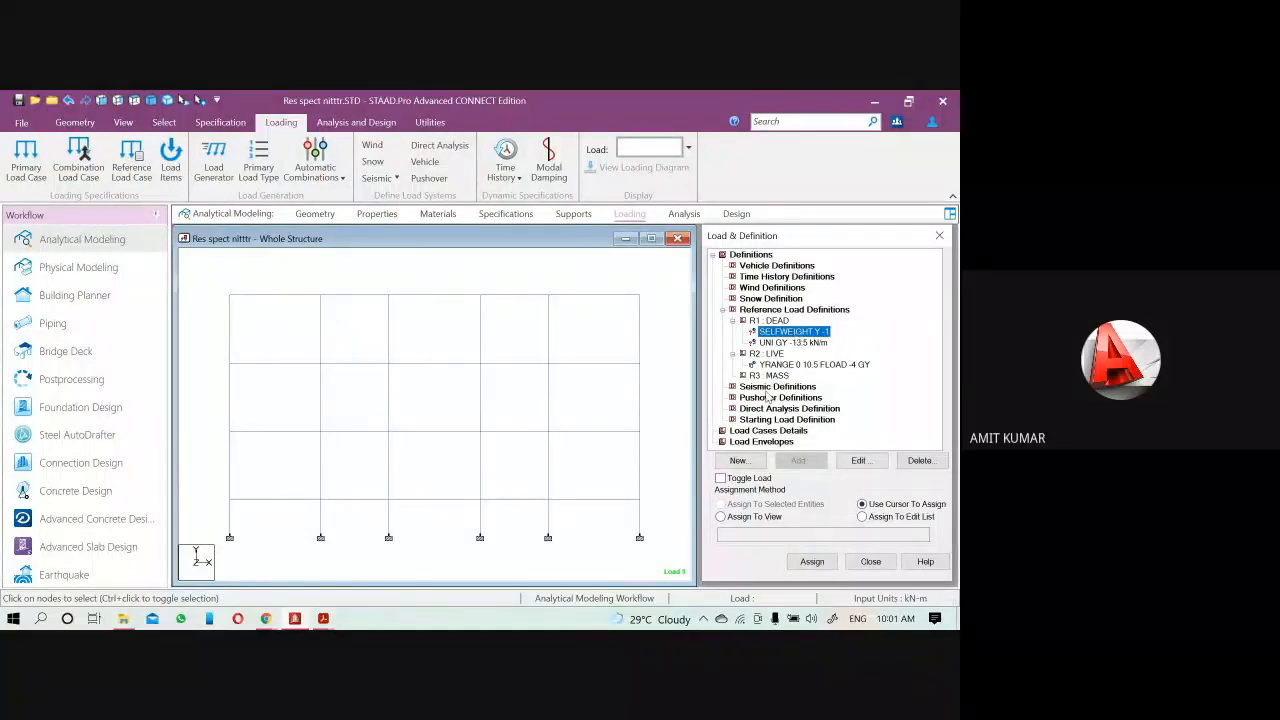
{"action": "left_click", "coordinate": [795, 343]}
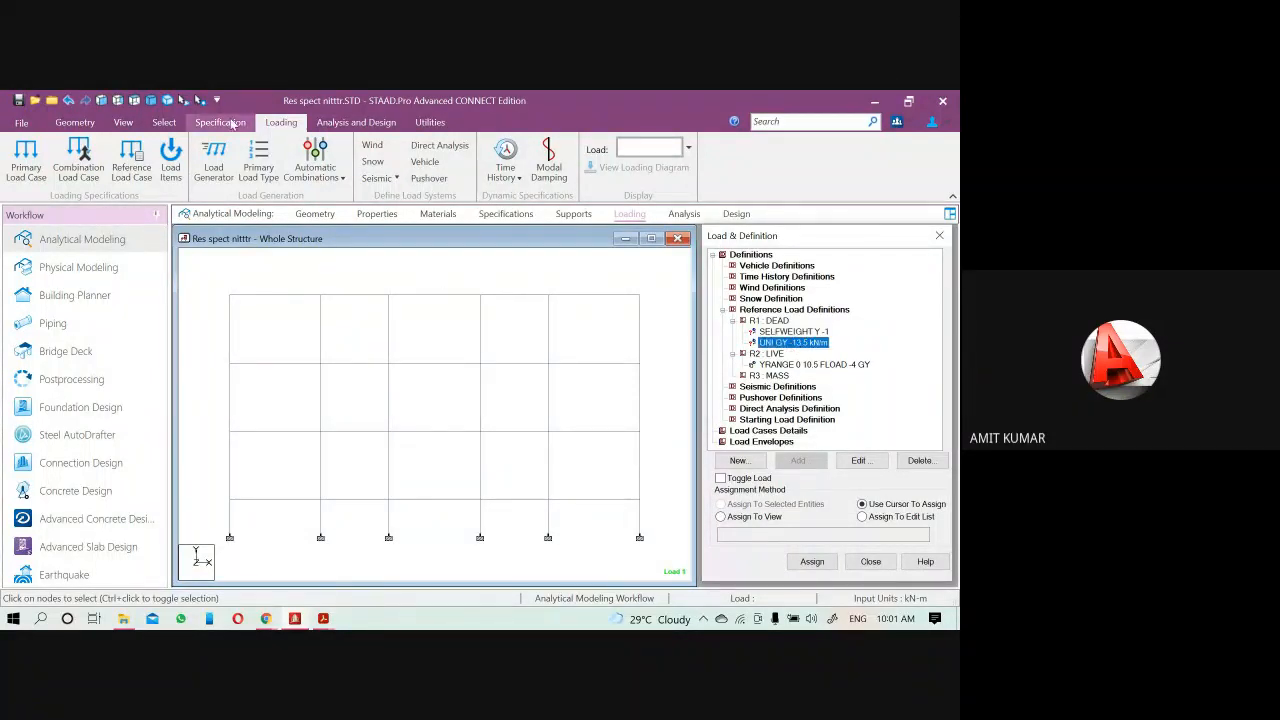
{"action": "left_click", "coordinate": [164, 122]}
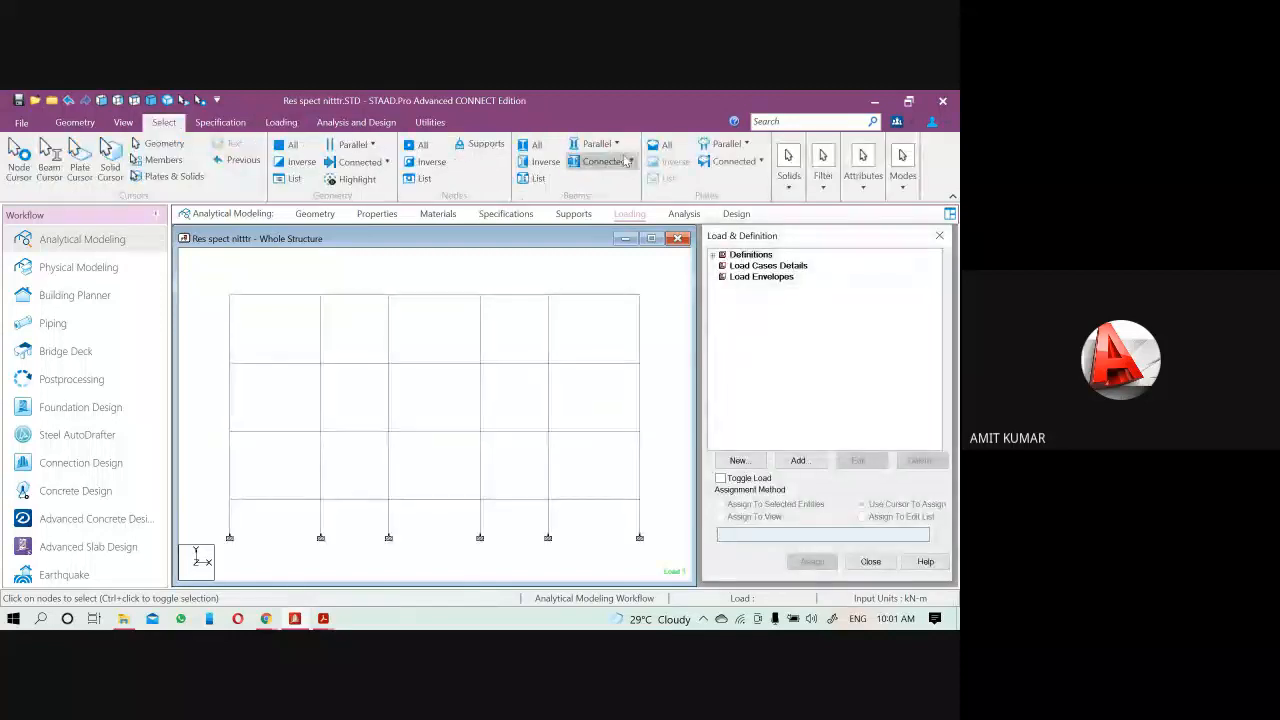
{"action": "left_click", "coordinate": [616, 145]}
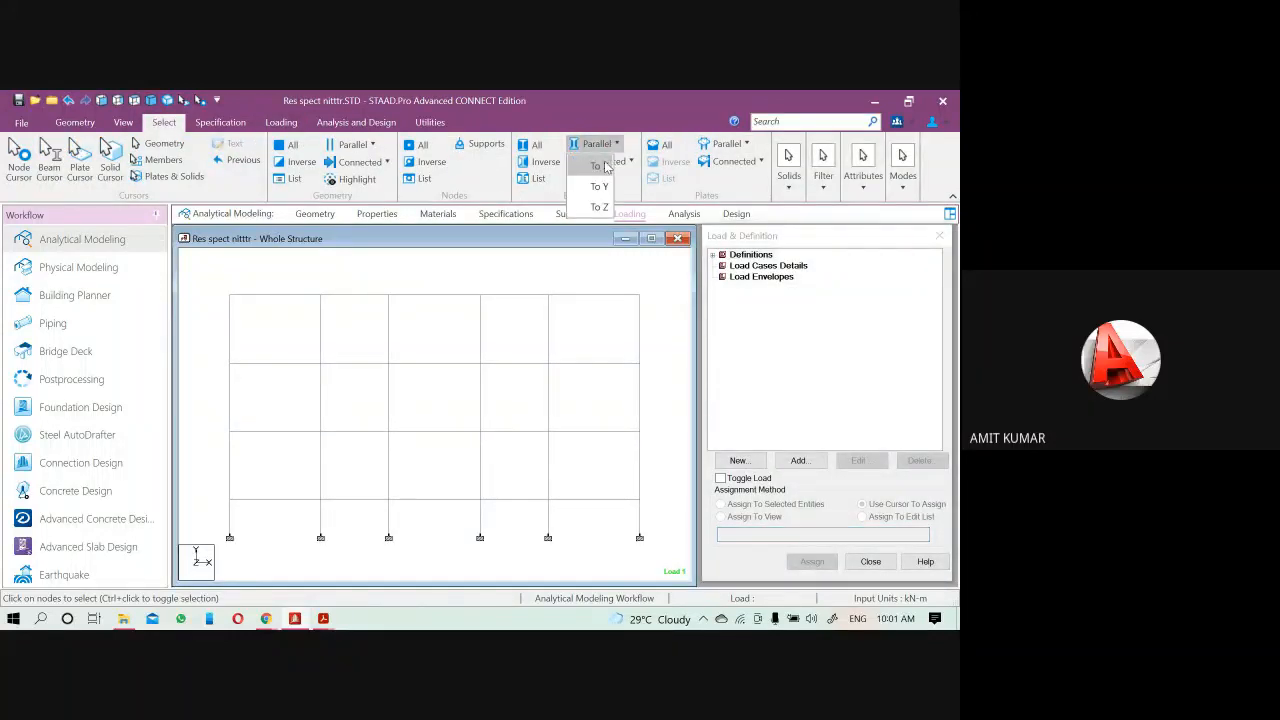
{"action": "left_click", "coordinate": [599, 166]}
{"action": "left_click", "coordinate": [601, 145]}
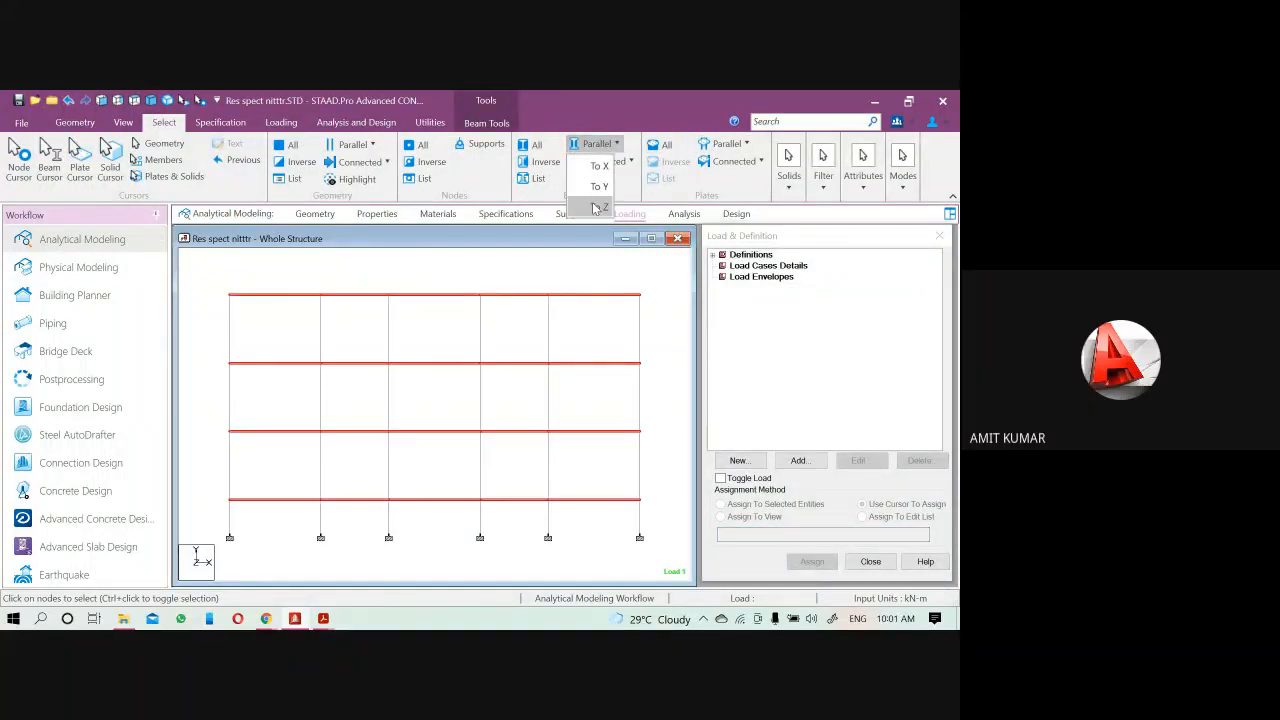
{"action": "left_click", "coordinate": [599, 166]}
Assign the DEAD reference load's -13.5 kN/m GY uniform force to the selected beams
{"action": "left_click", "coordinate": [722, 255]}
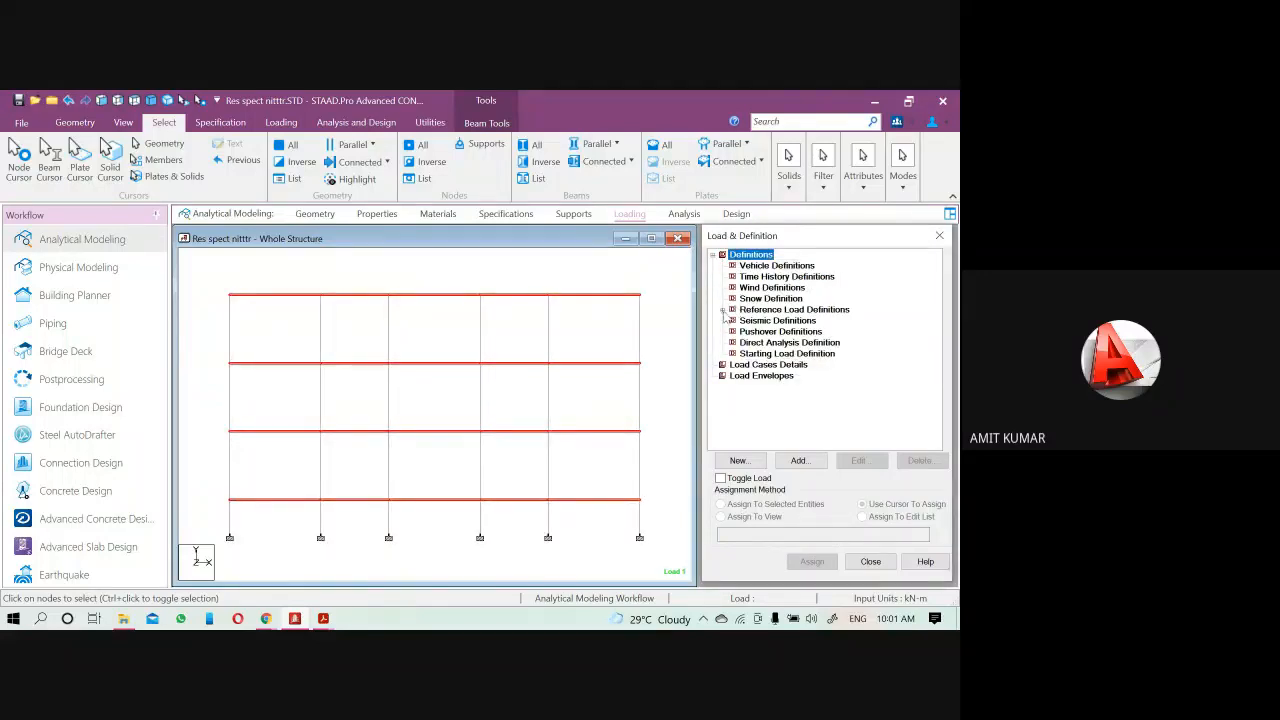
{"action": "left_click", "coordinate": [722, 310]}
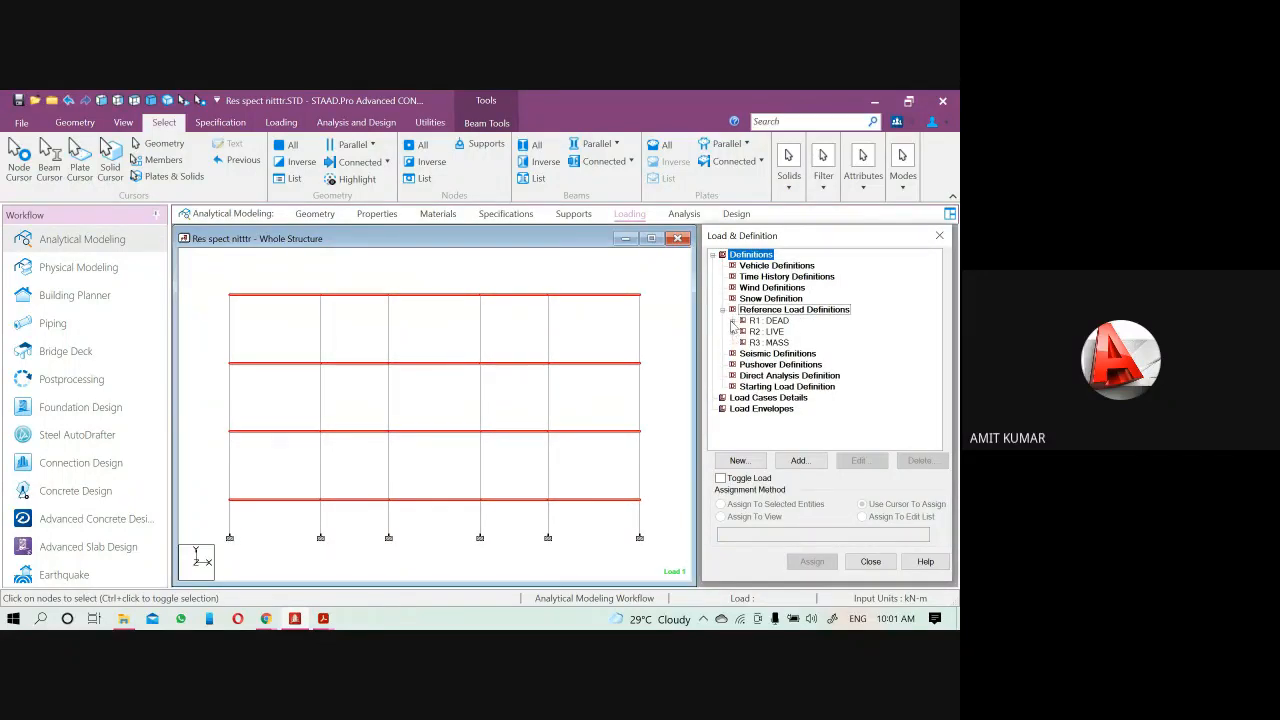
{"action": "left_click", "coordinate": [733, 321]}
{"action": "left_click", "coordinate": [765, 343]}
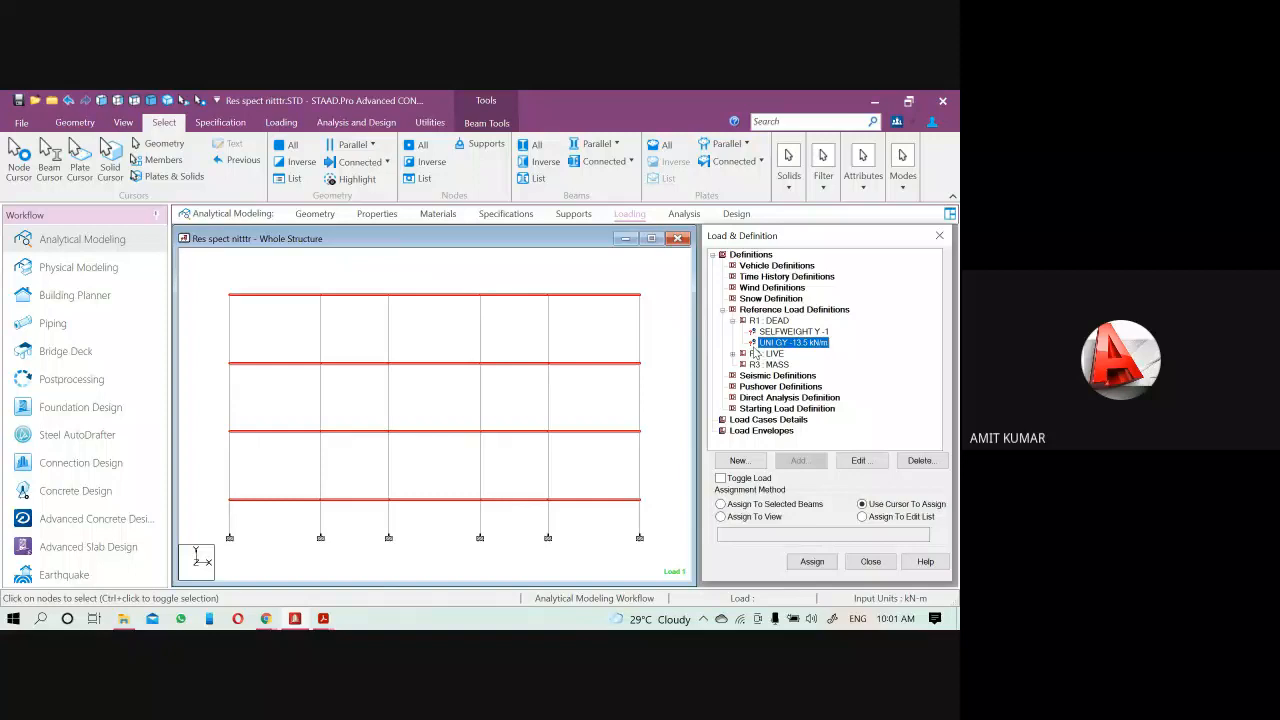
{"action": "left_click", "coordinate": [772, 505]}
{"action": "left_click", "coordinate": [811, 561]}
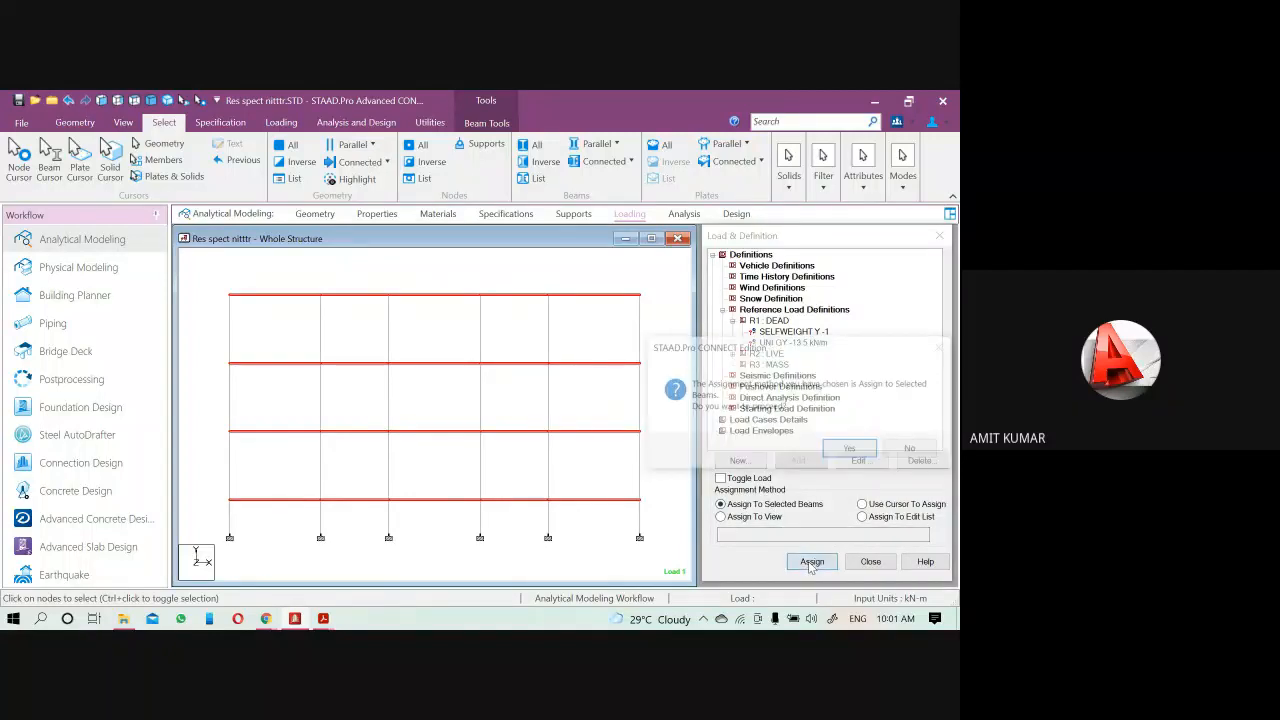
{"action": "left_click", "coordinate": [849, 448]}
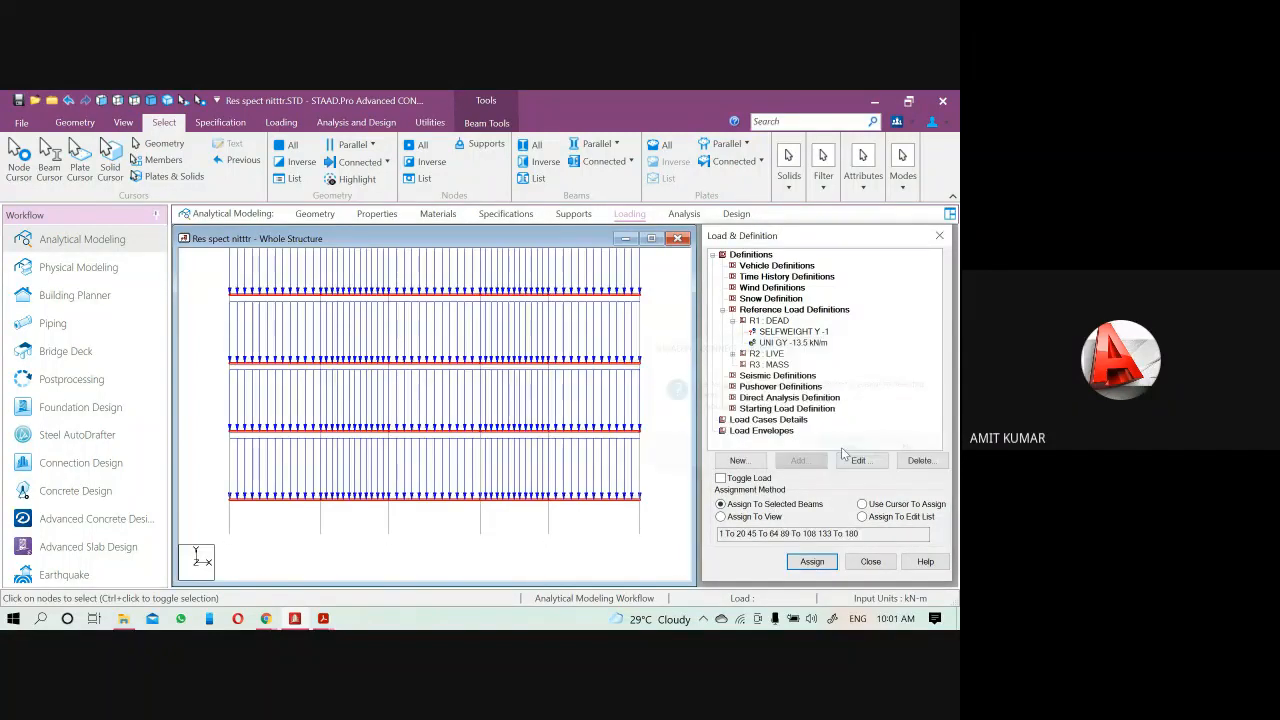
Assign the DEAD reference load's Y self-weight to every member in the view
{"action": "left_click", "coordinate": [786, 331]}
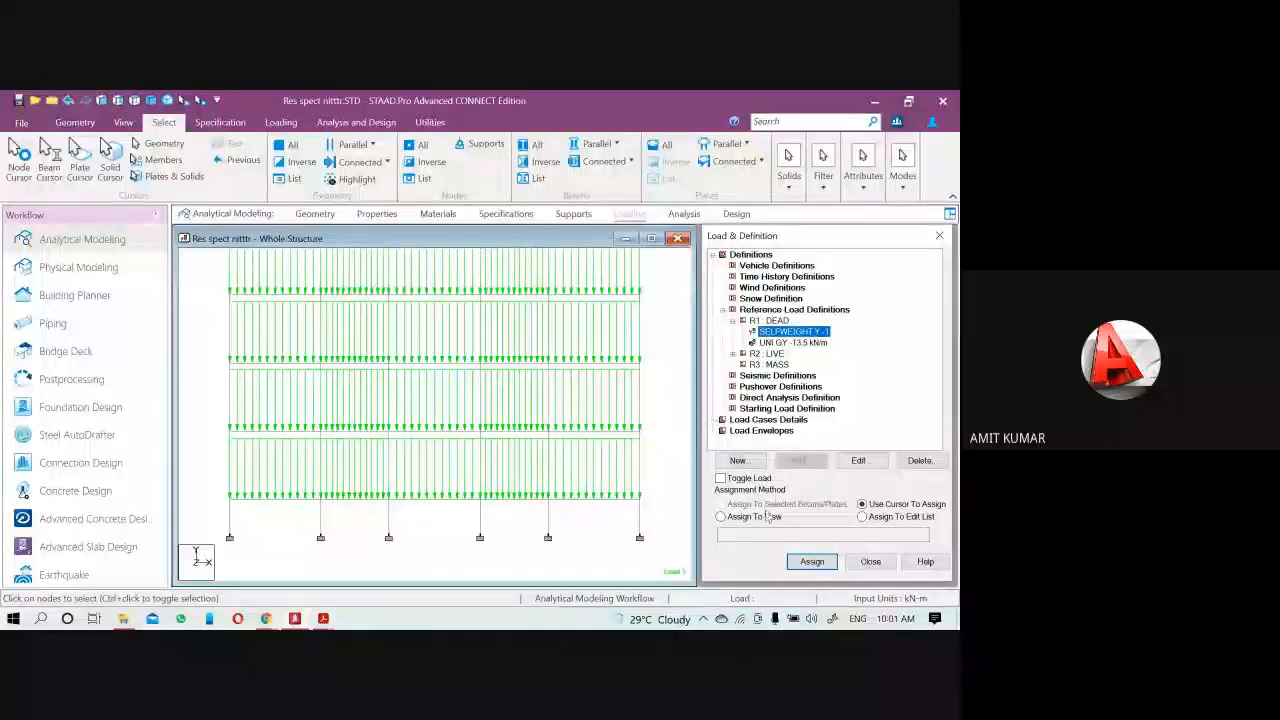
{"action": "left_click", "coordinate": [721, 516]}
{"action": "left_click", "coordinate": [811, 561]}
{"action": "left_click", "coordinate": [849, 445]}
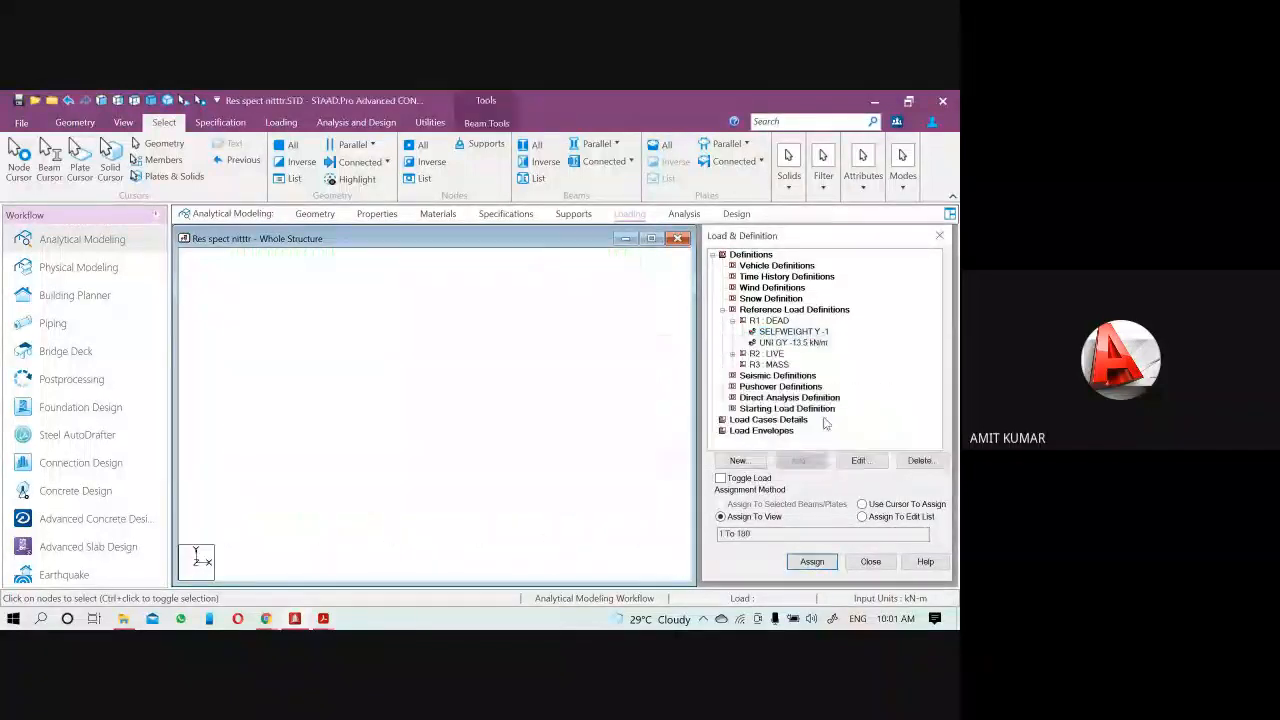
Add self-weight loads with factor 1 in the X, Y and Z directions to the MASS reference load
{"action": "left_click", "coordinate": [768, 365]}
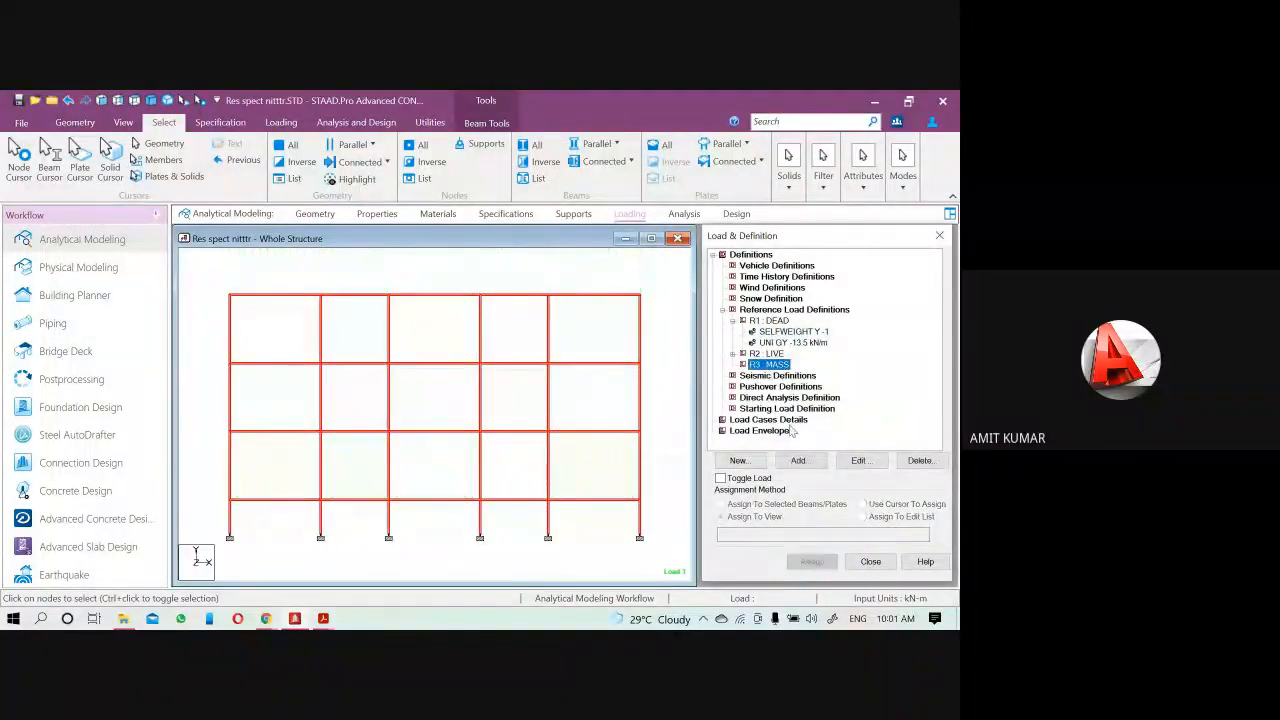
{"action": "left_click", "coordinate": [798, 461]}
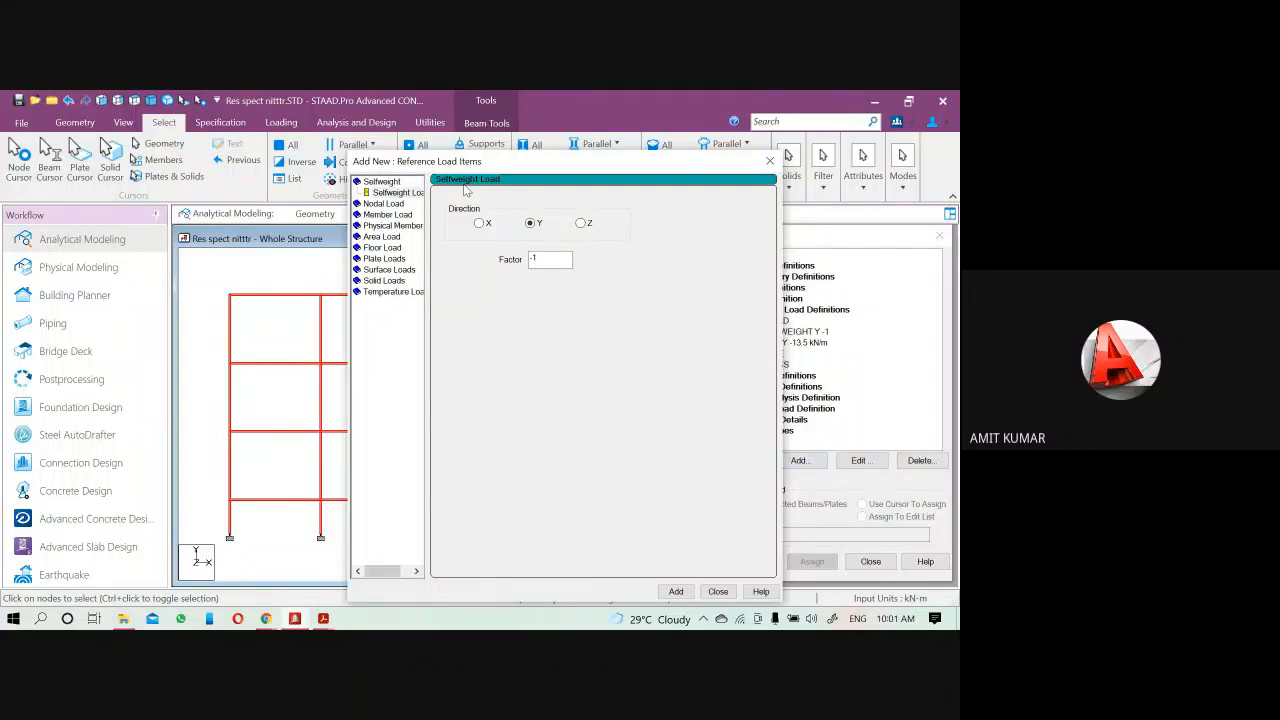
{"action": "left_click_drag", "start_coordinate": [510, 169], "coordinate": [409, 156]}
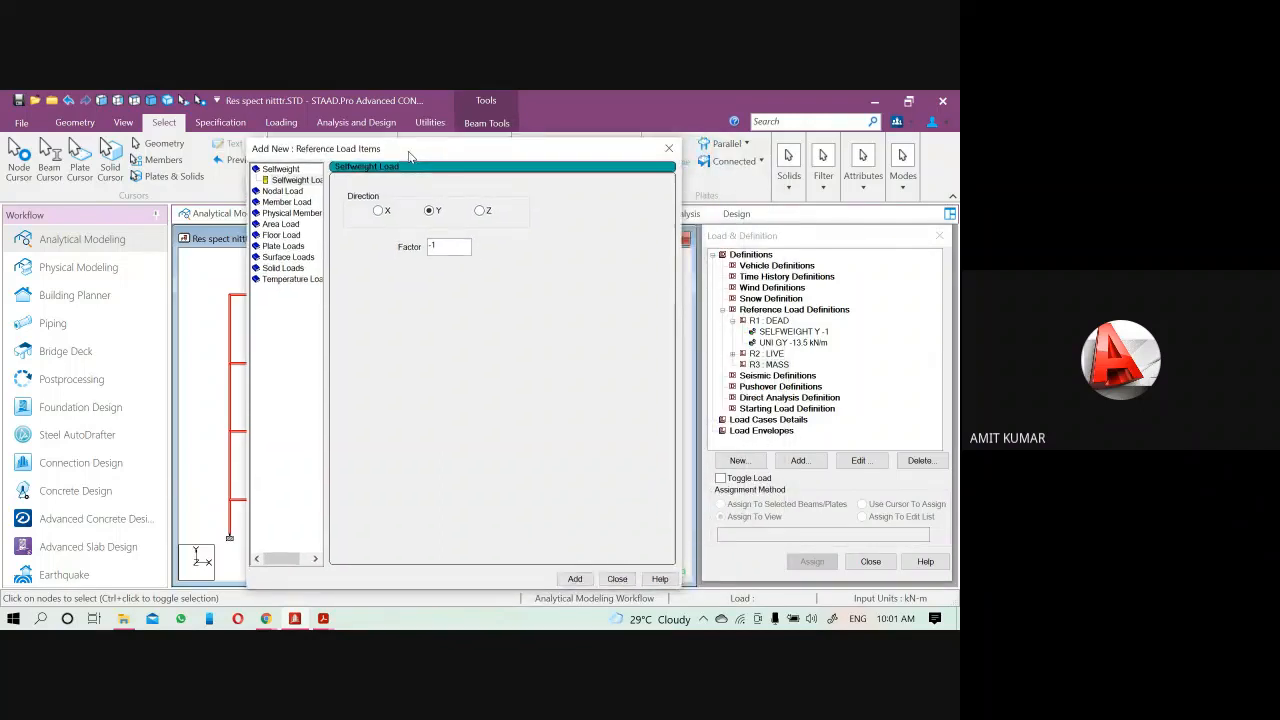
{"action": "left_click", "coordinate": [378, 211]}
{"action": "left_click", "coordinate": [450, 248]}
{"action": "left_click_drag", "start_coordinate": [420, 254], "coordinate": [238, 267]}
{"action": "type", "text": "1"}
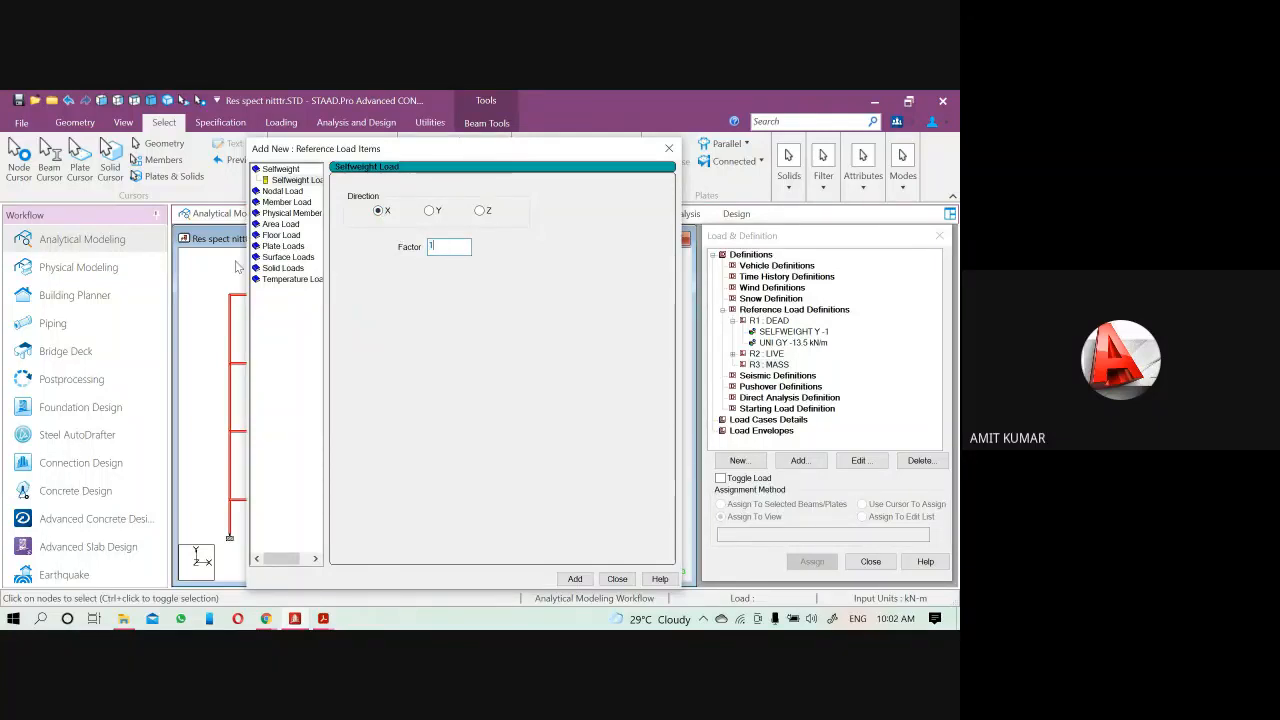
{"action": "left_click", "coordinate": [584, 581]}
{"action": "left_click", "coordinate": [430, 212]}
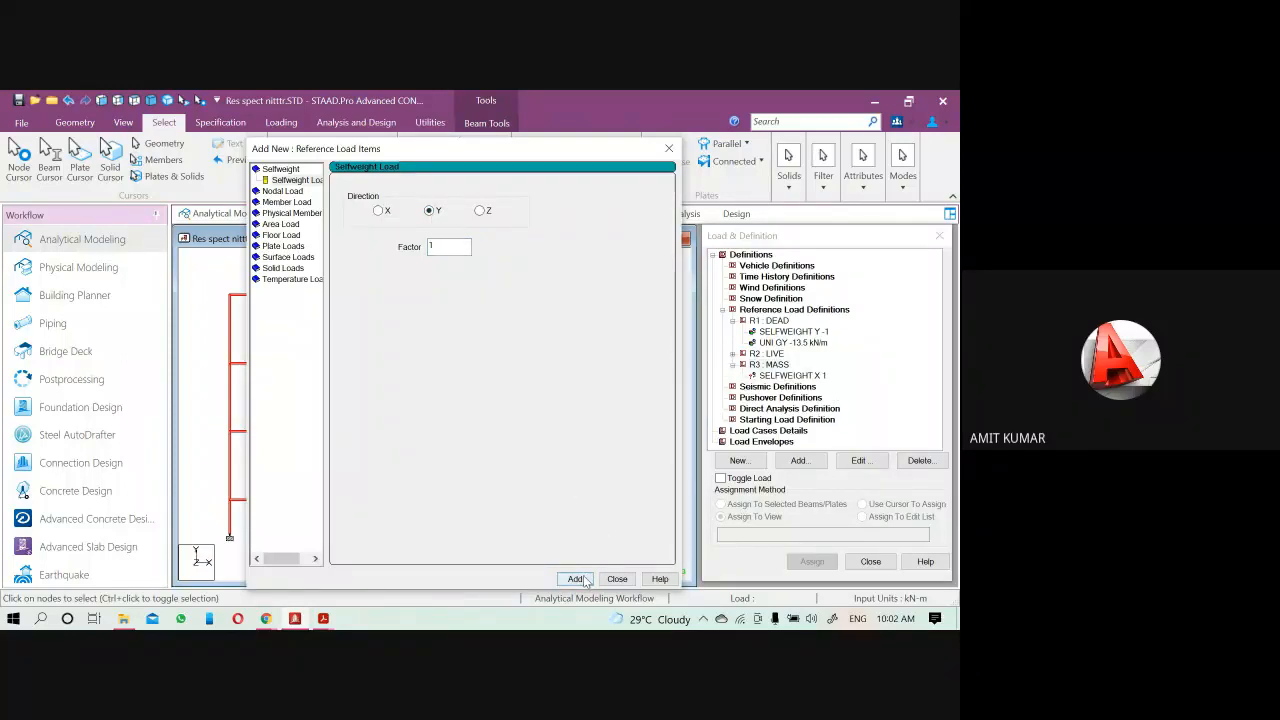
{"action": "left_click", "coordinate": [576, 579]}
{"action": "left_click", "coordinate": [480, 211]}
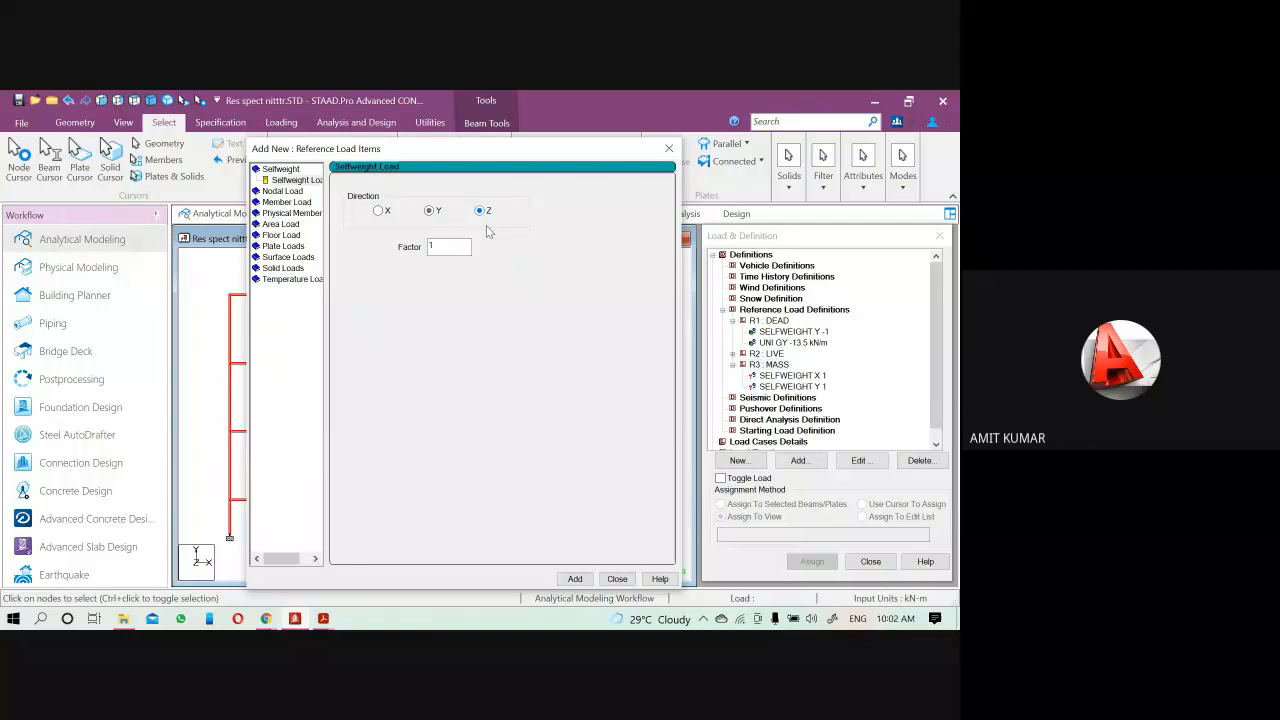
{"action": "left_click", "coordinate": [575, 579]}
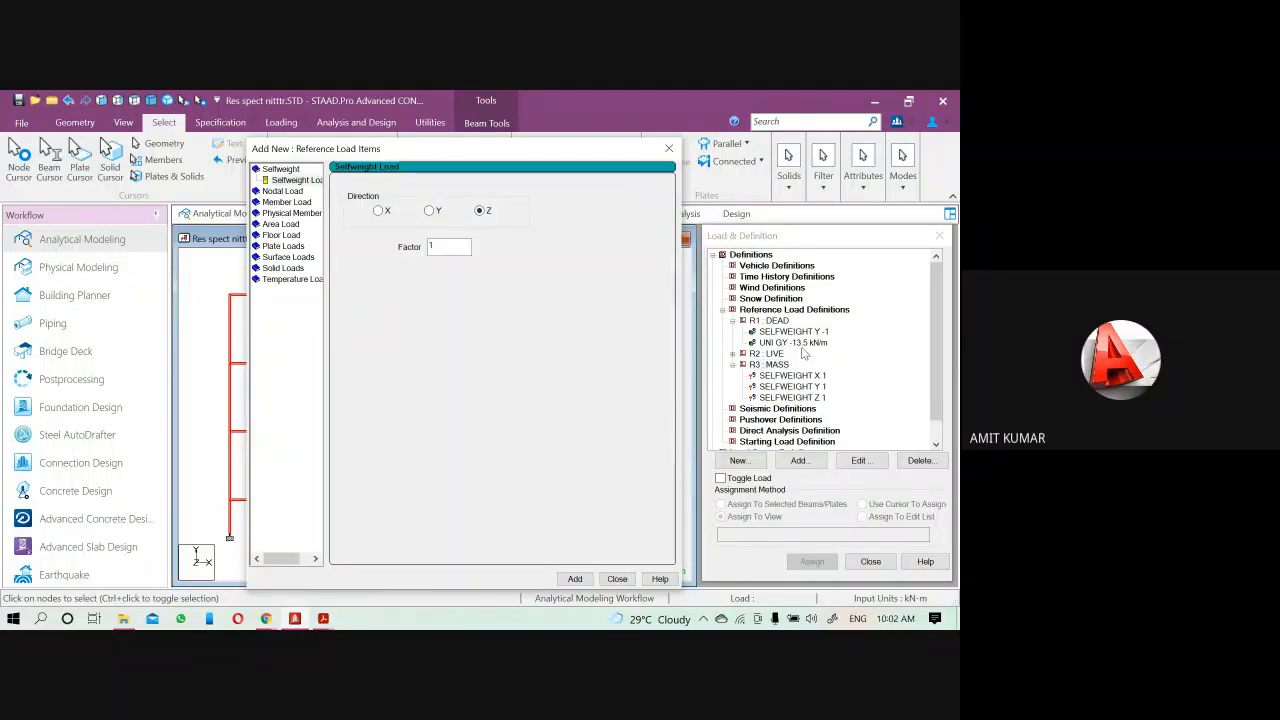
Add uniform member forces of 13.5 kN/m in the GX, GY and GZ directions to the MASS reference load
{"action": "left_click", "coordinate": [298, 202]}
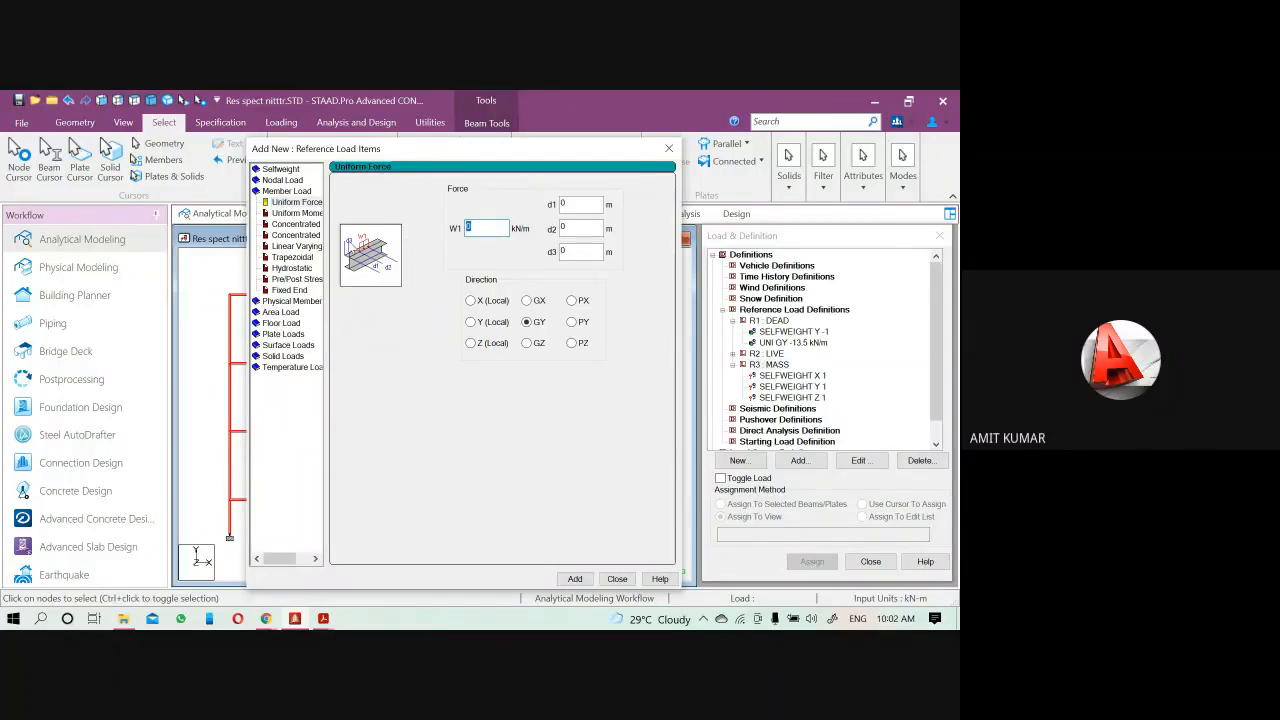
{"action": "type", "text": "13.5"}
{"action": "left_click", "coordinate": [575, 579]}
{"action": "left_click", "coordinate": [526, 321]}
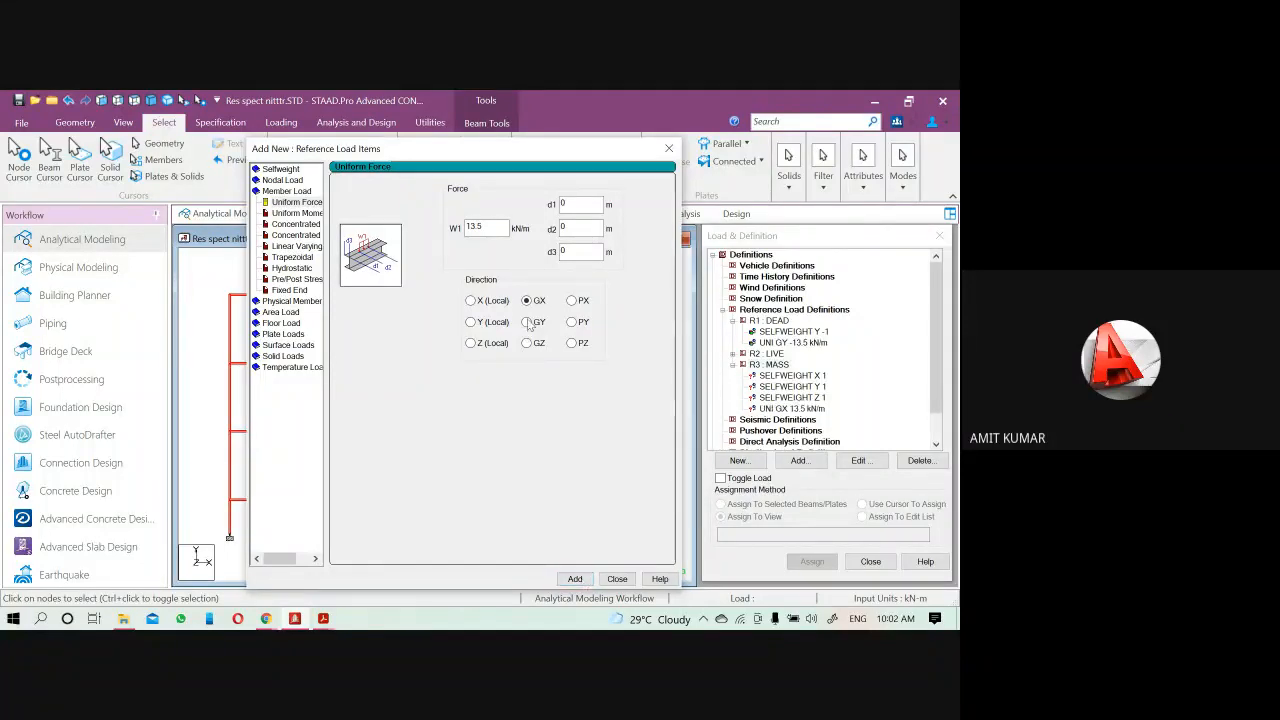
{"action": "left_click", "coordinate": [575, 579]}
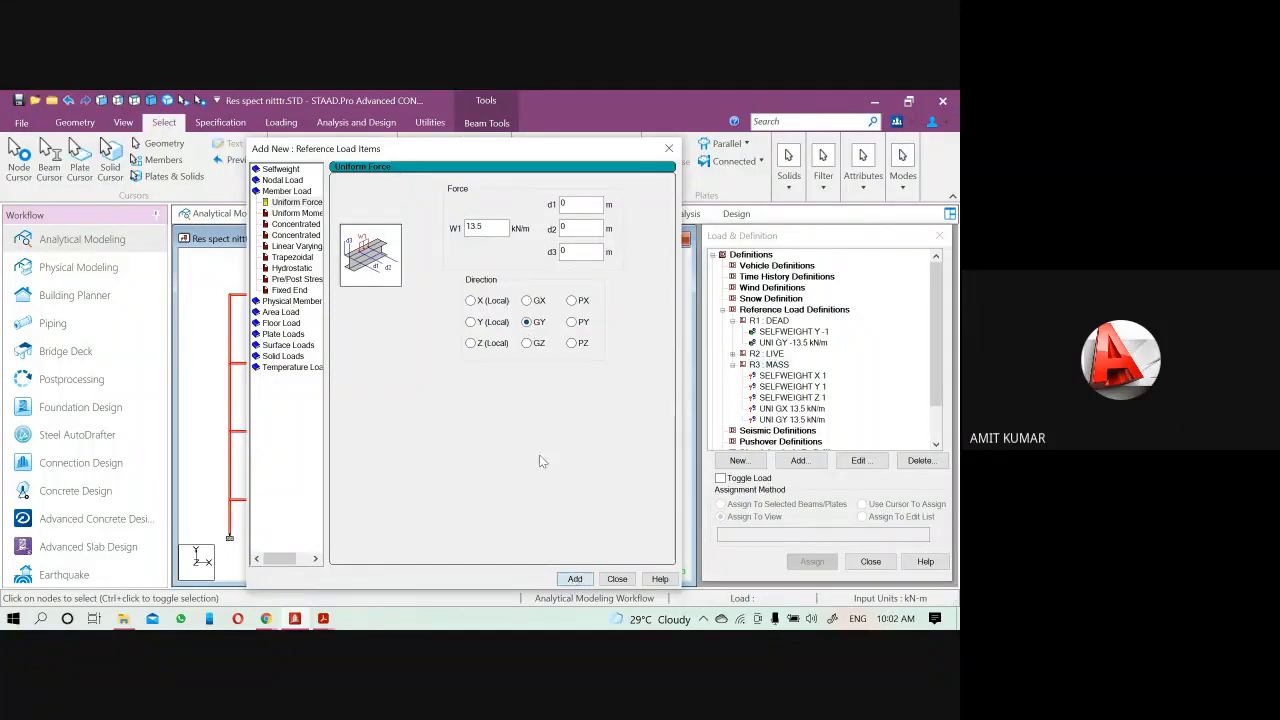
{"action": "left_click", "coordinate": [575, 579]}
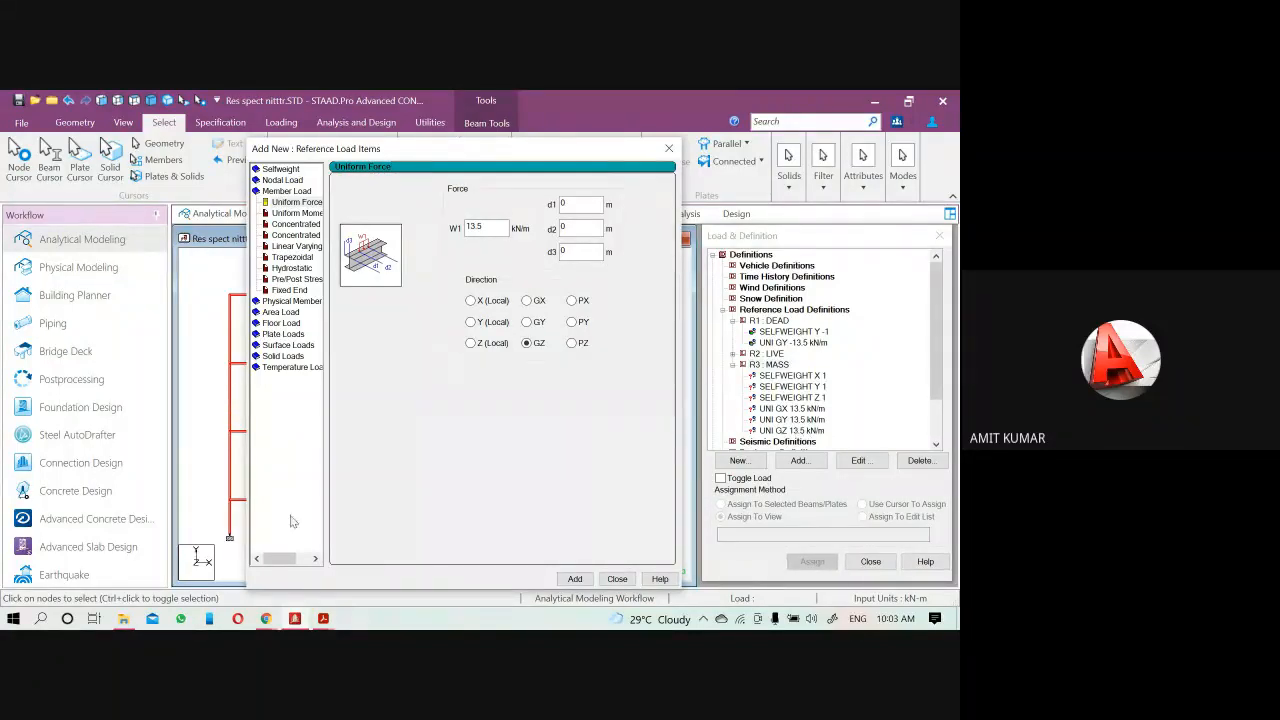
Review the Mass case's floor load levels and IS 1893 (Part 1): 2016 live load reduction note in the assignment PDF, and return to STAAD.Pro
{"action": "left_click", "coordinate": [267, 619]}
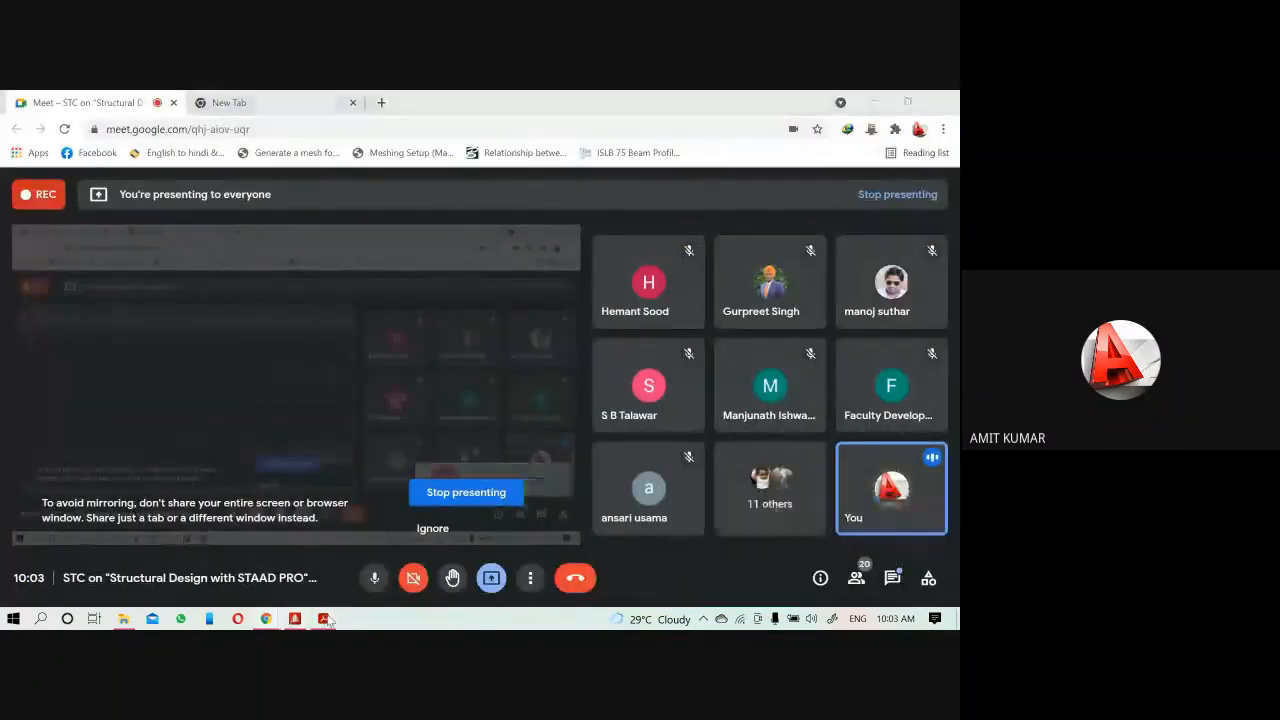
{"action": "mouse_move", "coordinate": [323, 619]}
{"action": "left_click", "coordinate": [284, 549]}
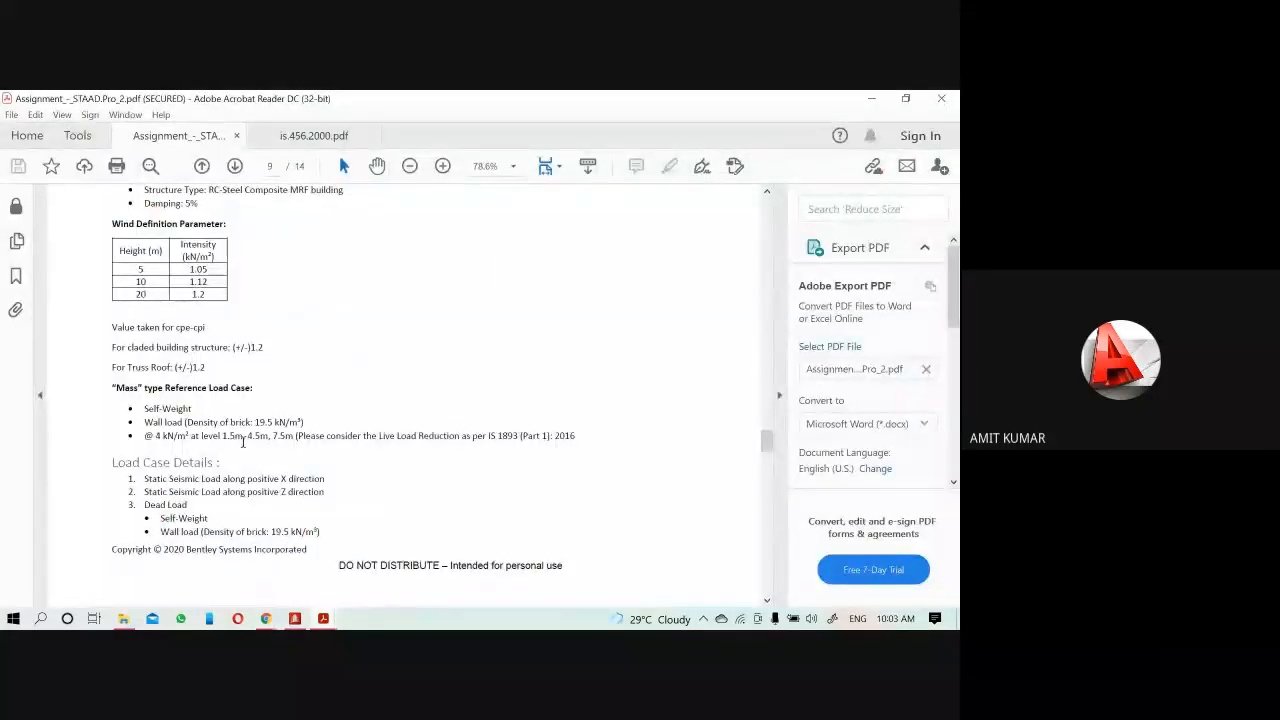
{"action": "scroll", "coordinate": [252, 505], "scroll_direction": "down", "scroll_amount": 1}
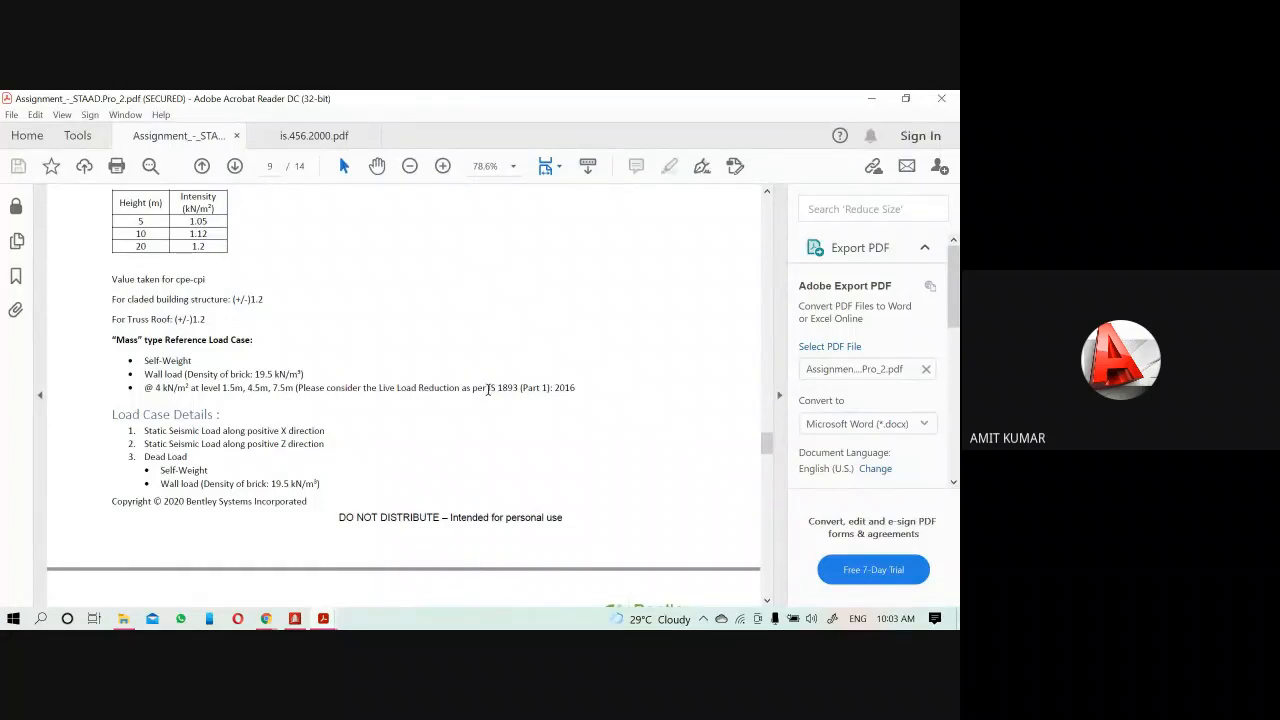
{"action": "left_click_drag", "start_coordinate": [488, 390], "coordinate": [556, 394]}
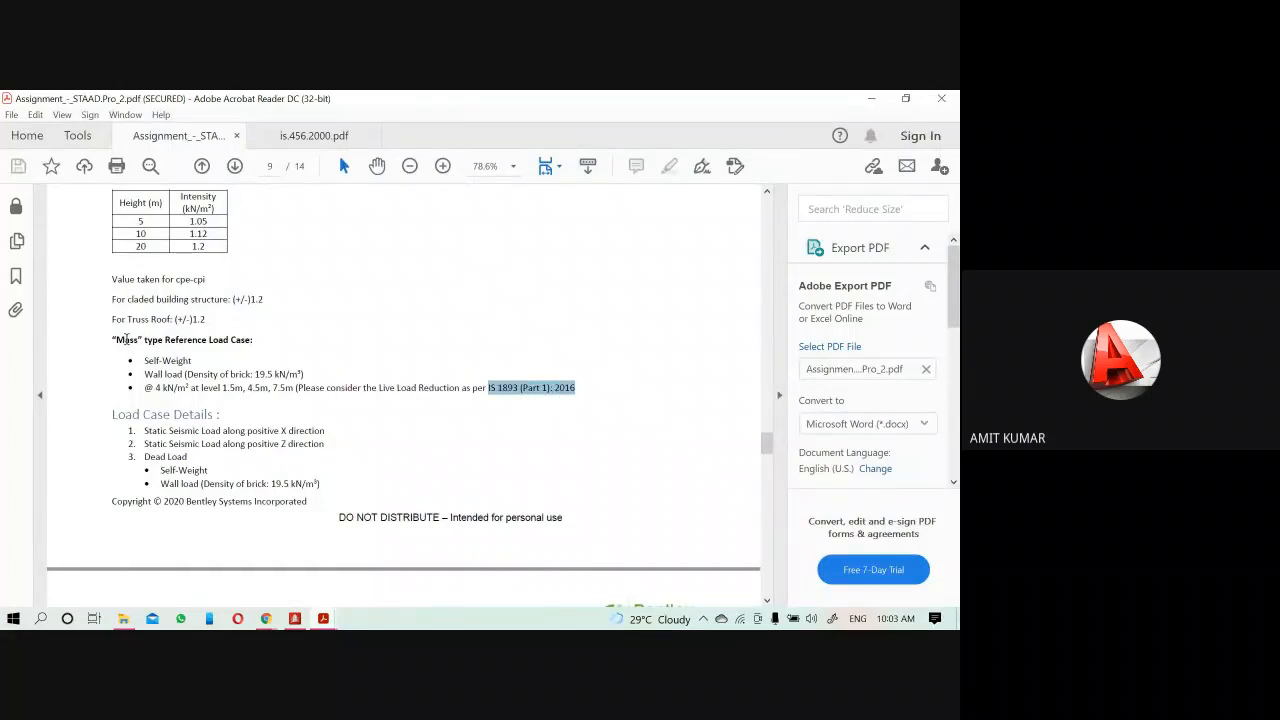
{"action": "left_click_drag", "start_coordinate": [113, 340], "coordinate": [143, 341]}
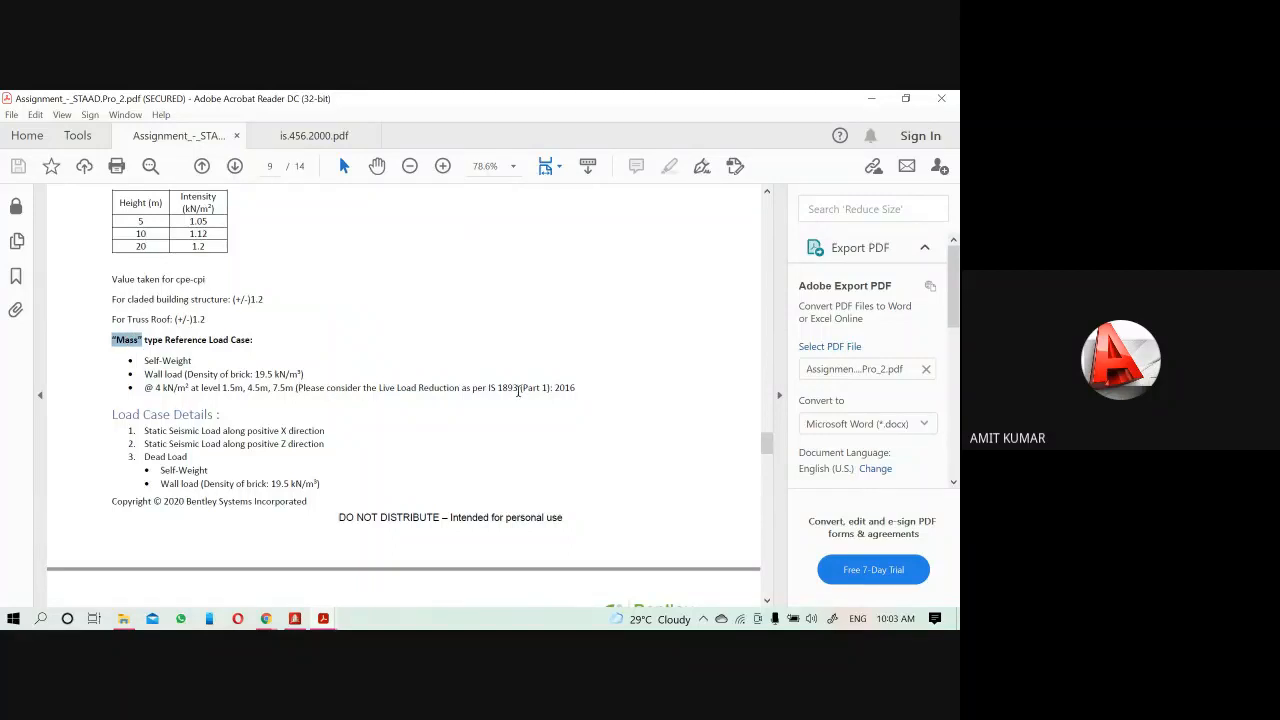
{"action": "left_click_drag", "start_coordinate": [487, 387], "coordinate": [578, 392]}
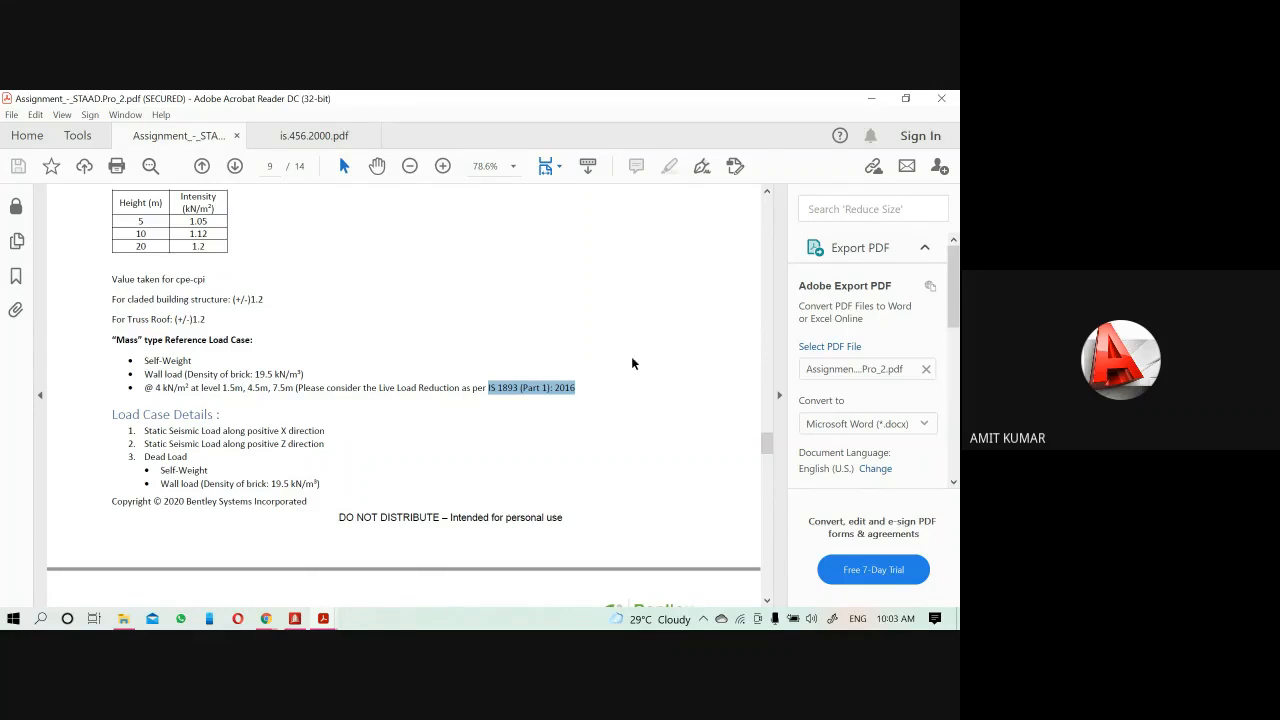
{"action": "left_click", "coordinate": [875, 99]}
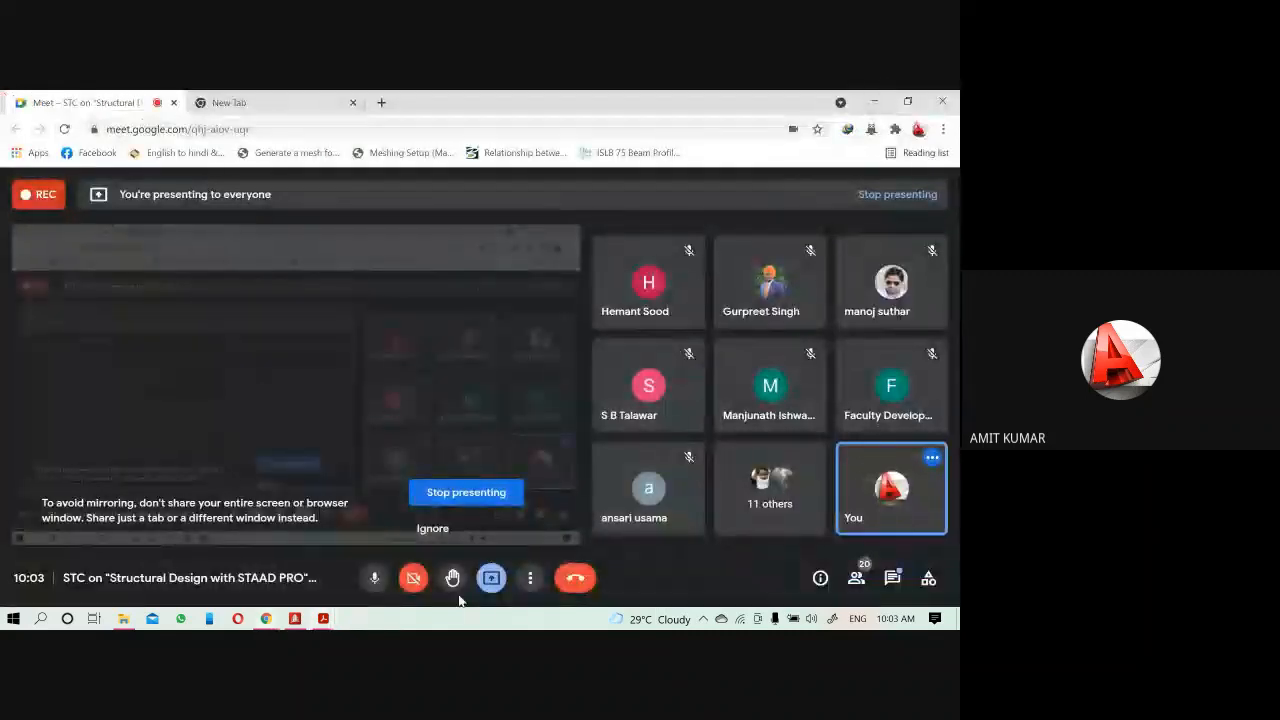
{"action": "left_click", "coordinate": [297, 619]}
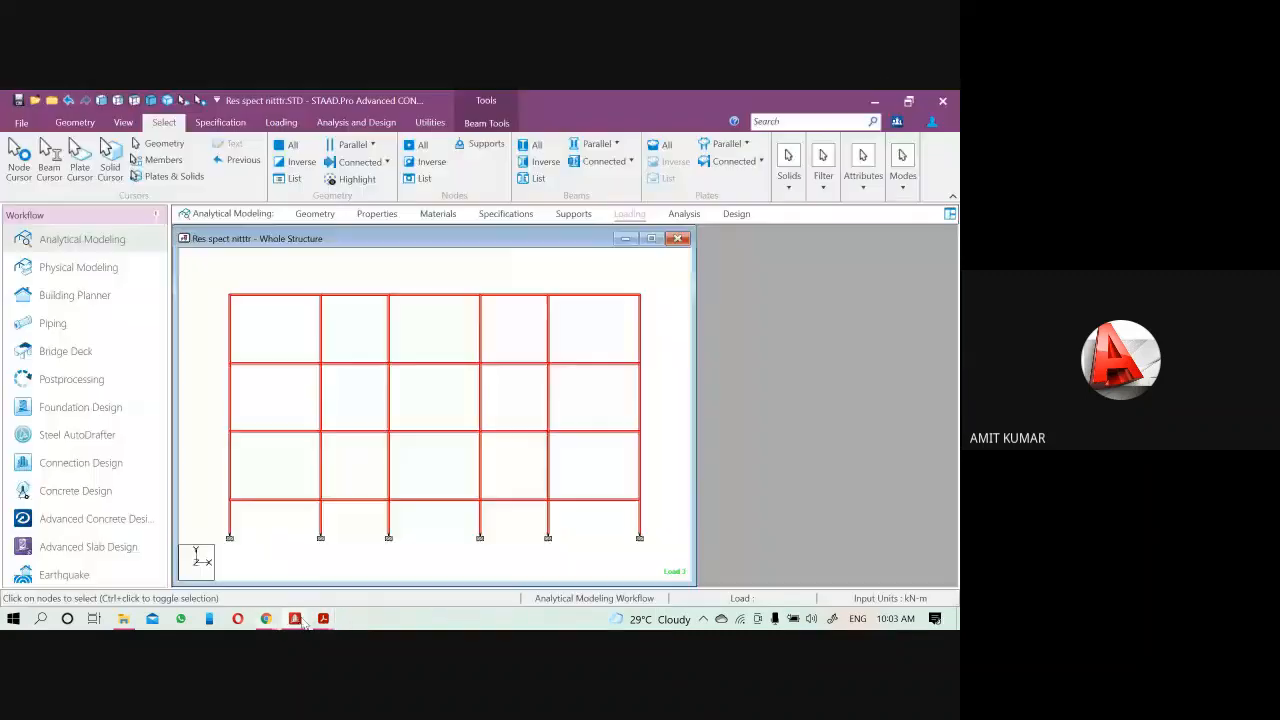
Add floor loads of 2 kN/m2 over the Y range 0 to 10.5 m in the global X, Y and Z directions to the MASS reference load
{"action": "left_click", "coordinate": [712, 255]}
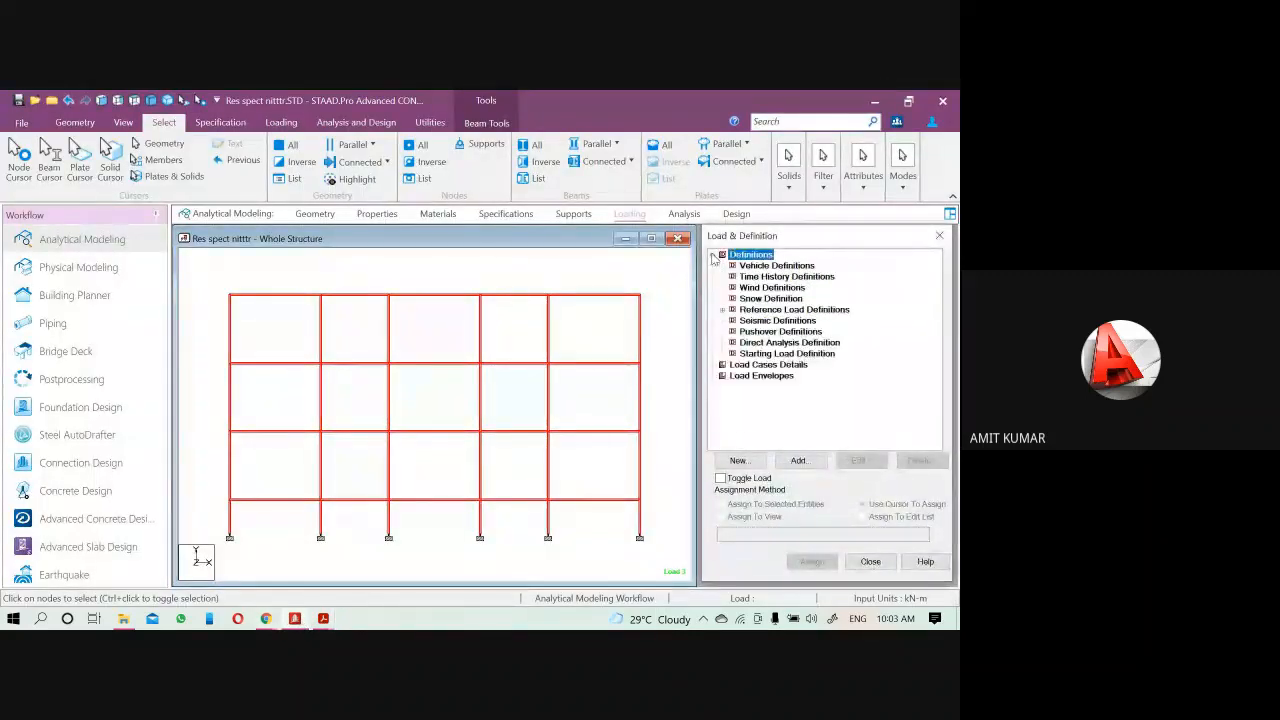
{"action": "left_click", "coordinate": [722, 309]}
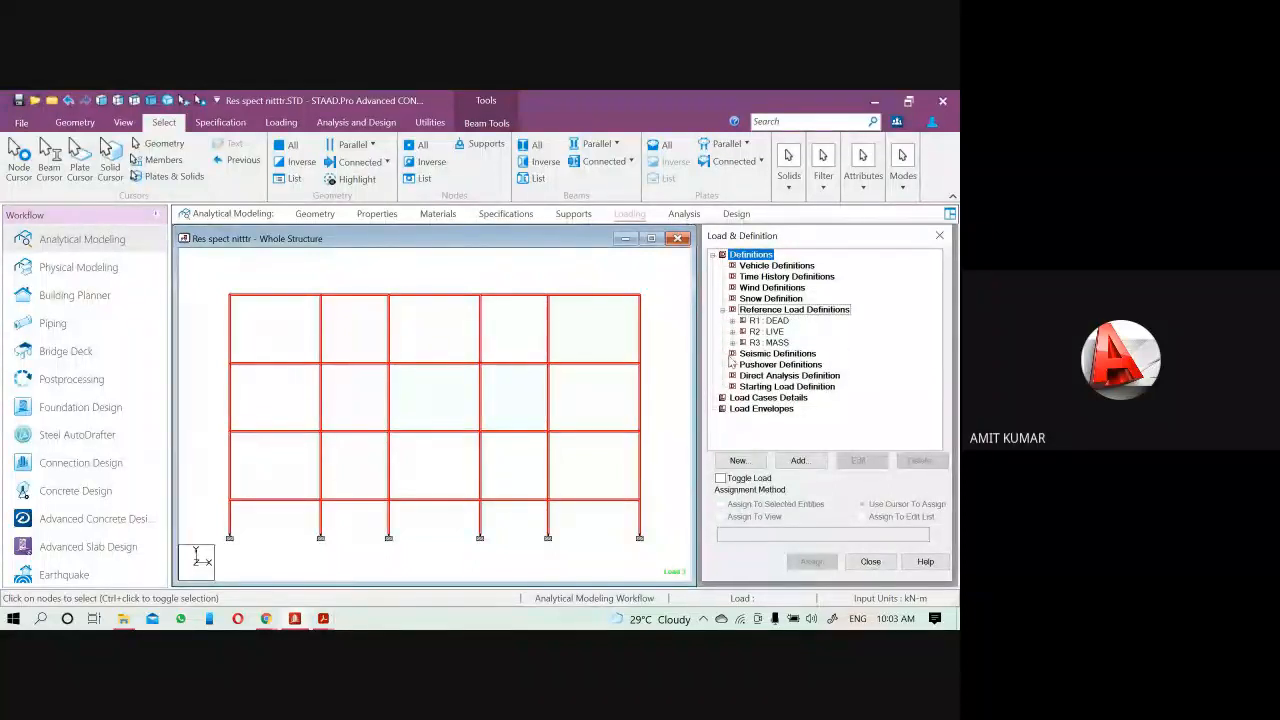
{"action": "left_click", "coordinate": [732, 343]}
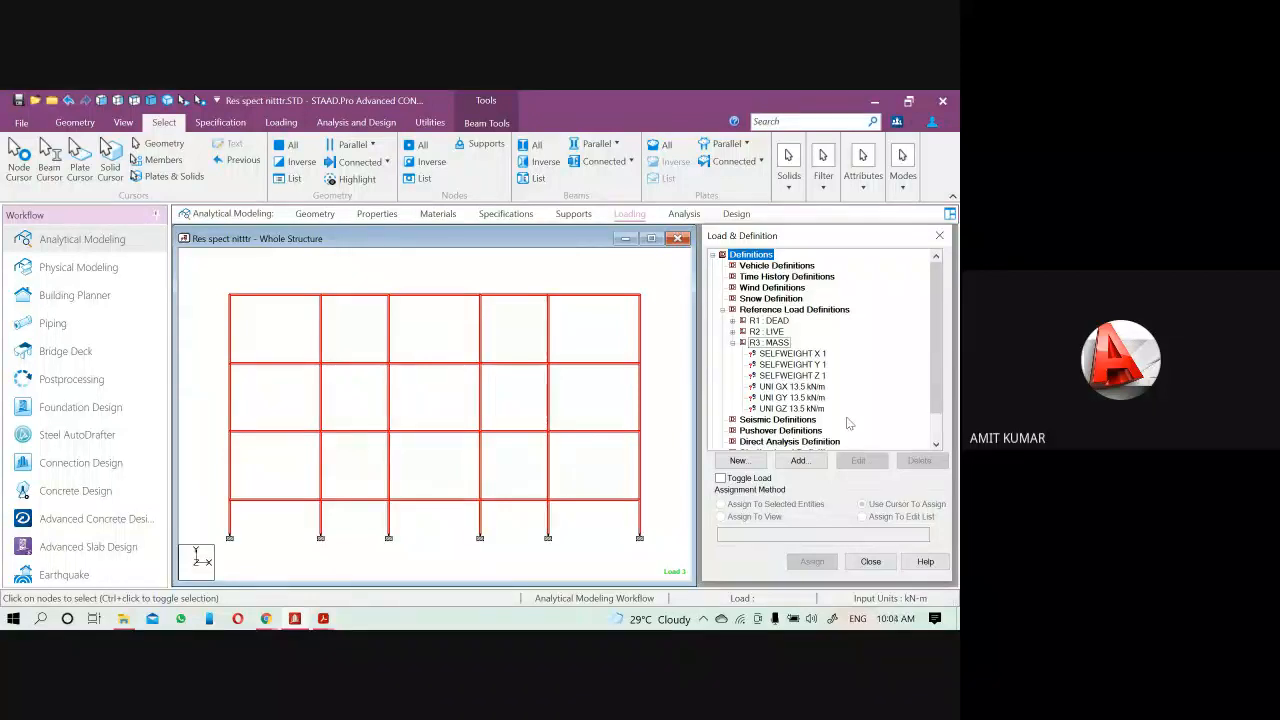
{"action": "left_click", "coordinate": [770, 342]}
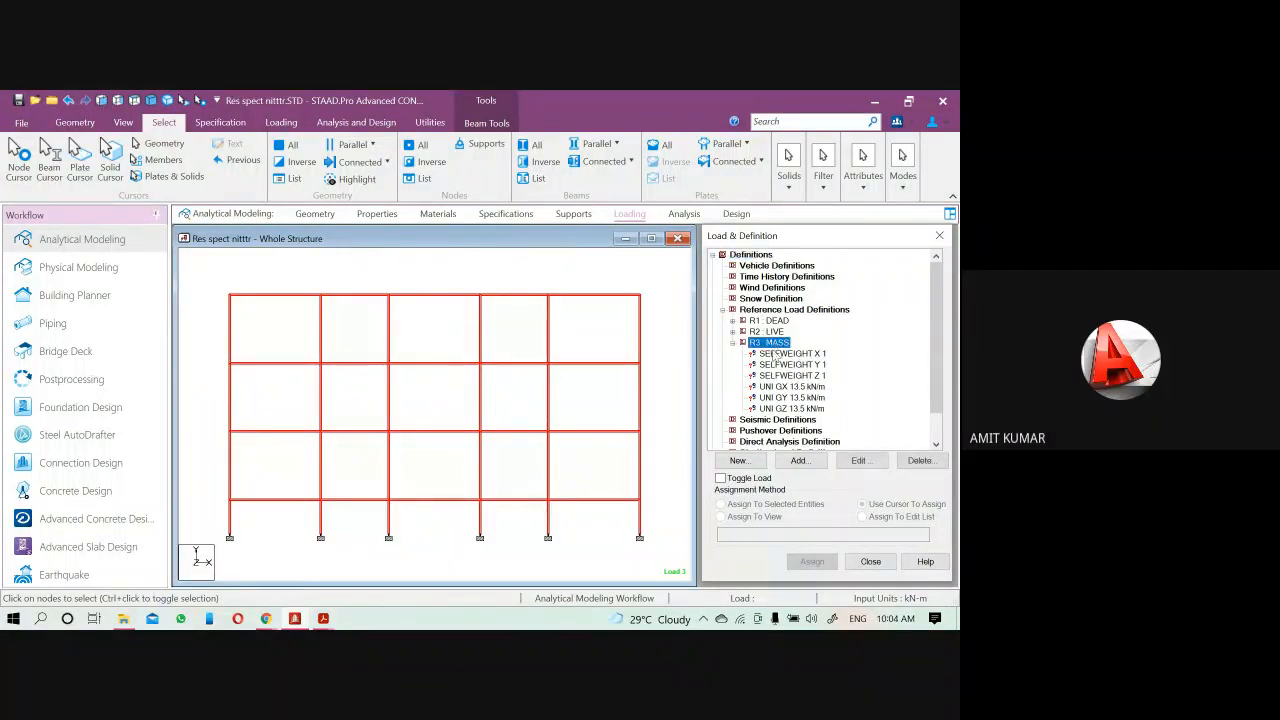
{"action": "left_click", "coordinate": [798, 460]}
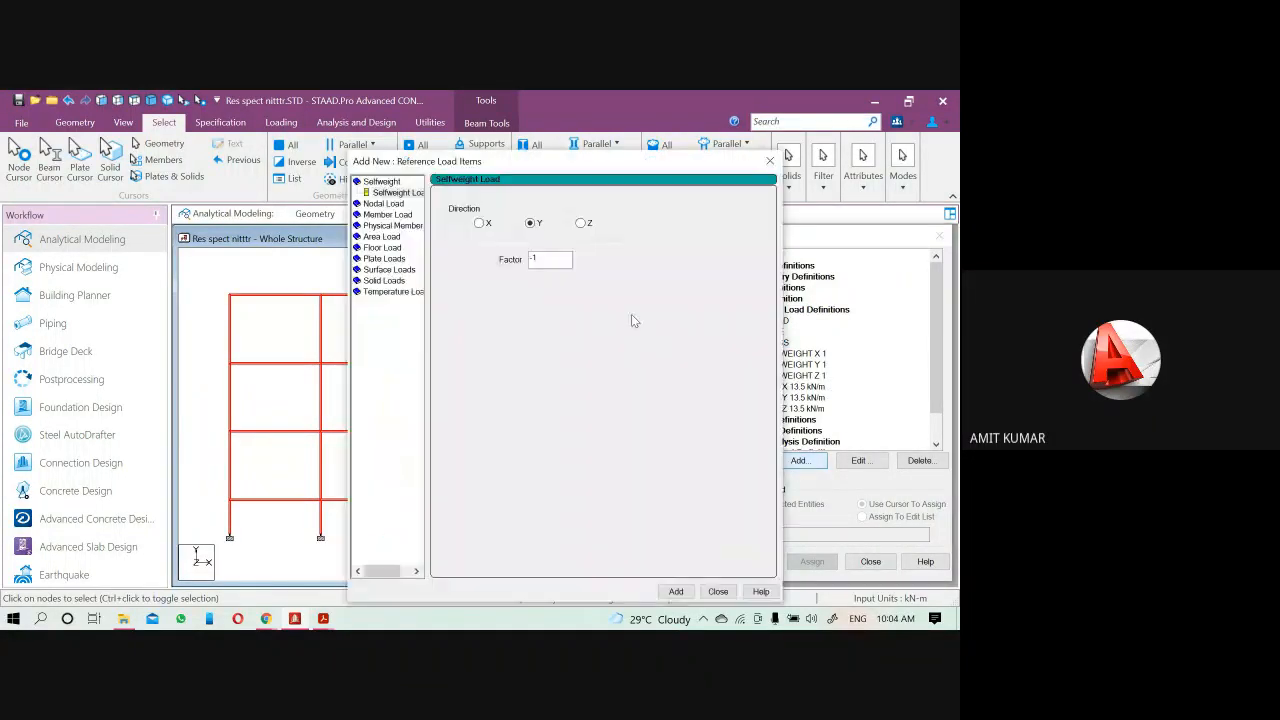
{"action": "left_click", "coordinate": [388, 249]}
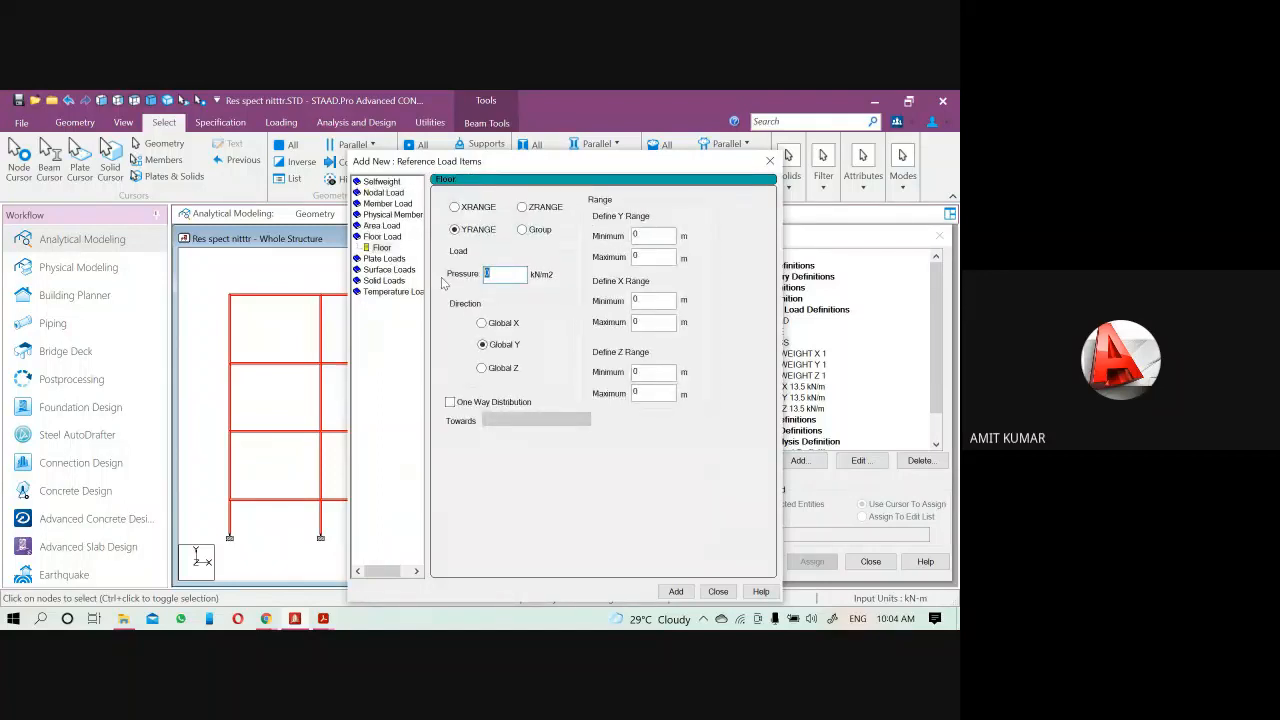
{"action": "type", "text": "2"}
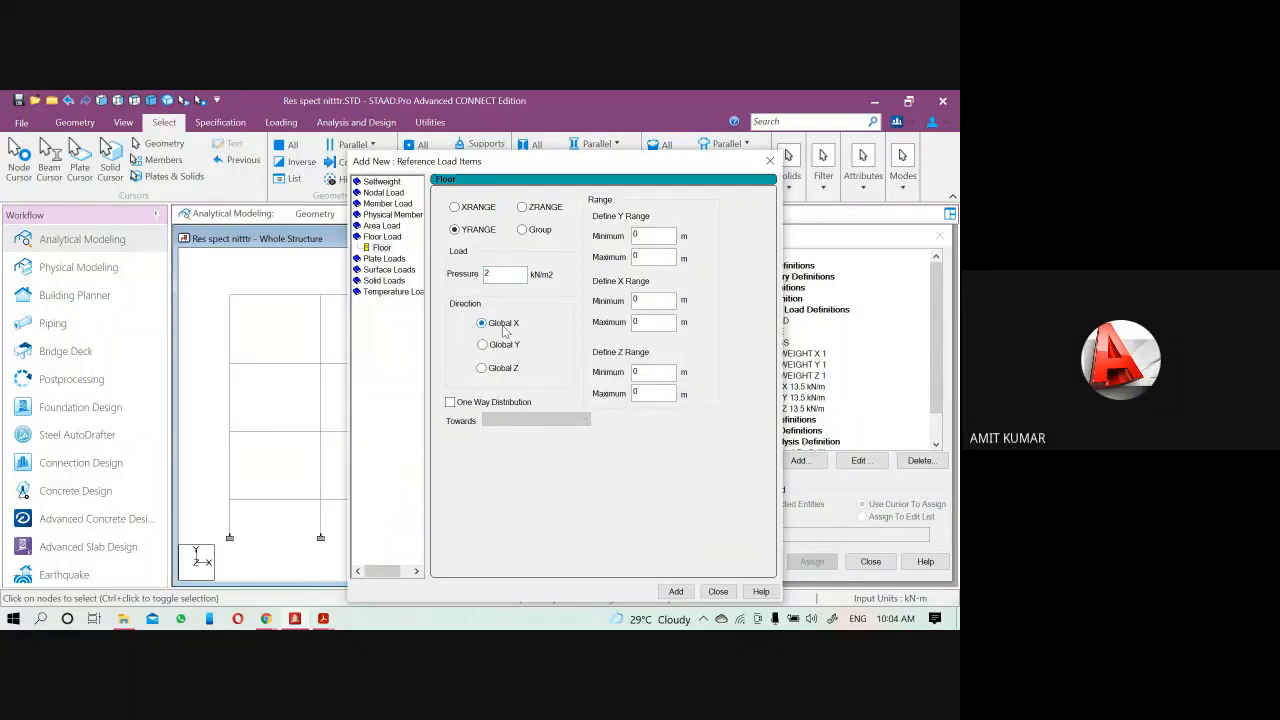
{"action": "double_click", "coordinate": [649, 256]}
{"action": "left_click", "coordinate": [684, 591]}
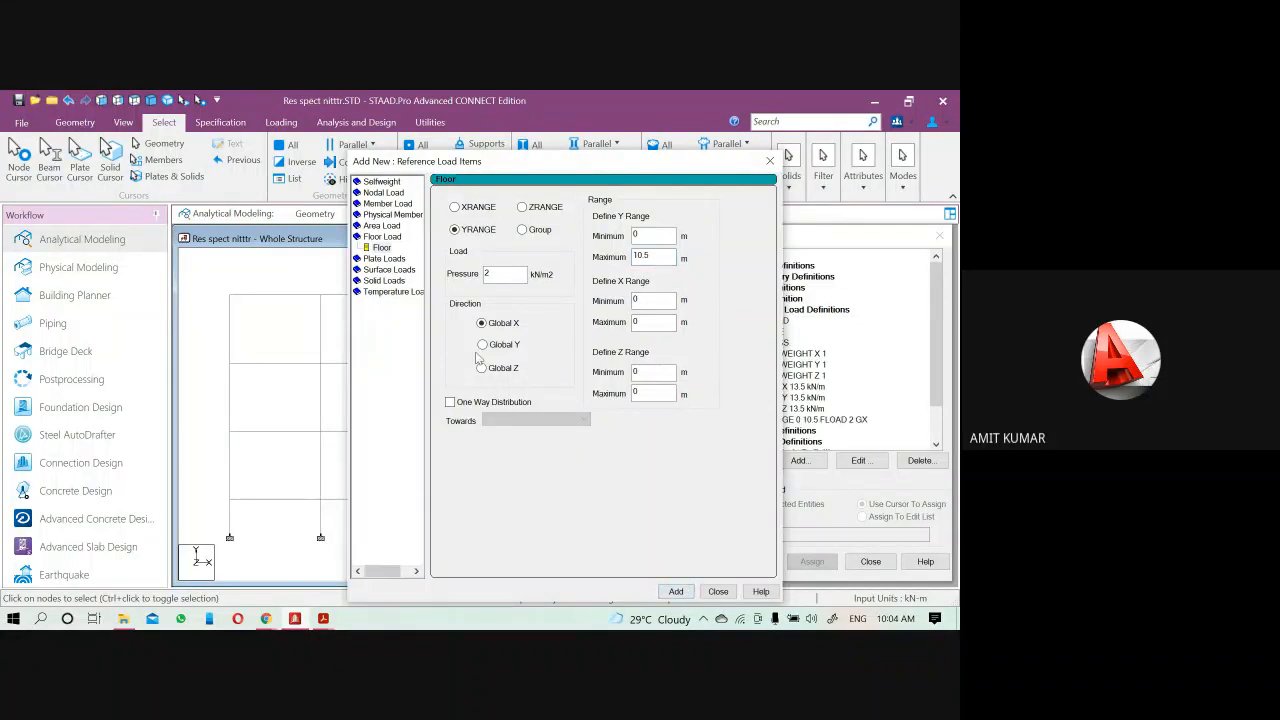
{"action": "left_click", "coordinate": [677, 591]}
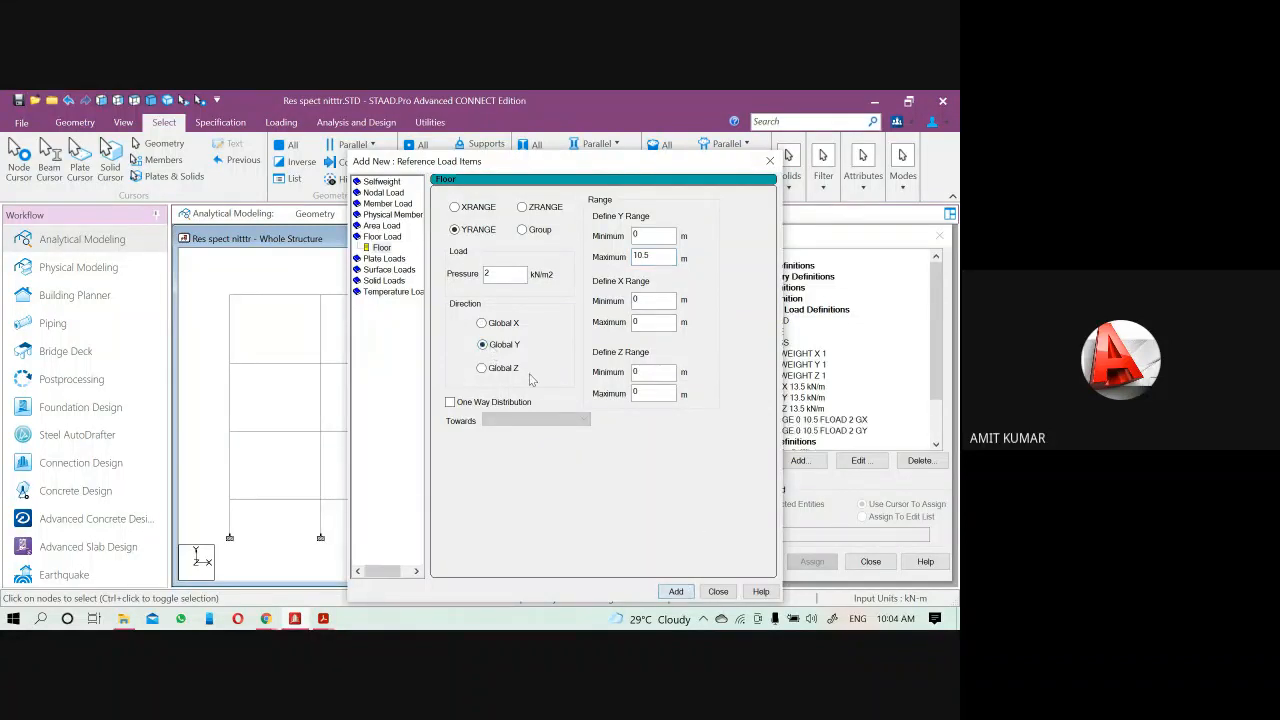
{"action": "left_click", "coordinate": [676, 591]}
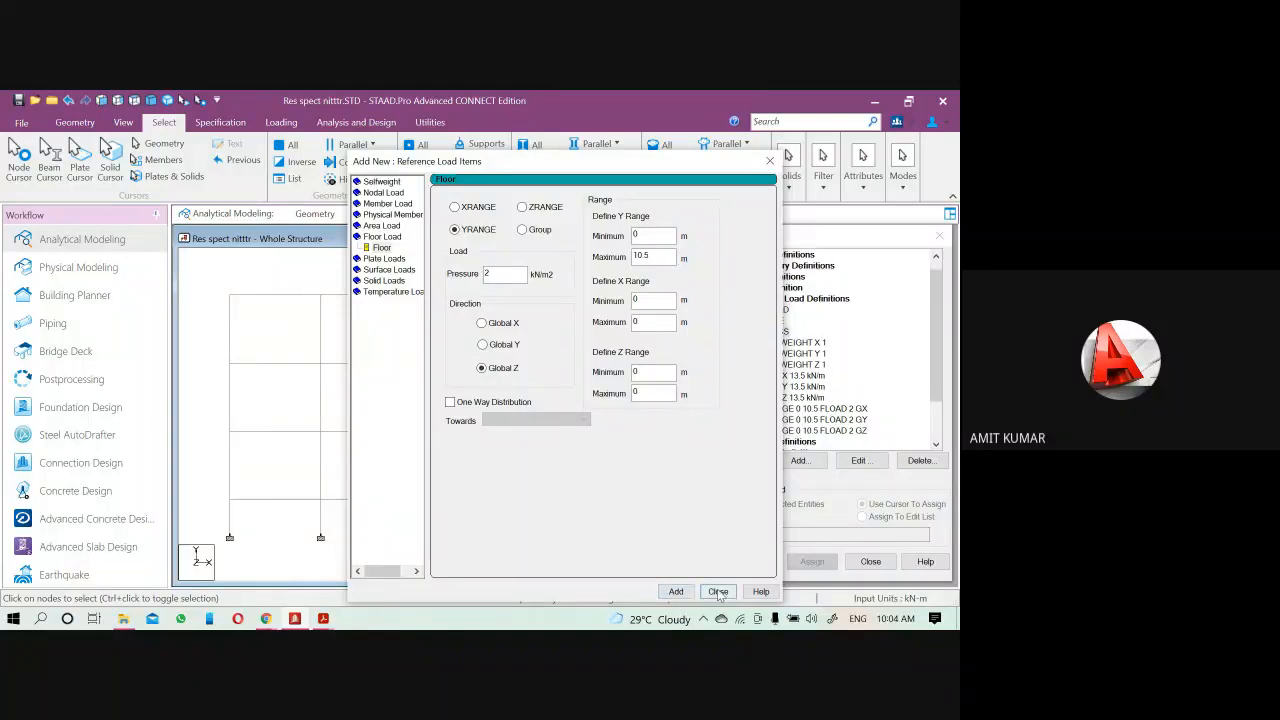
{"action": "left_click", "coordinate": [718, 591]}
Assign the MASS reference load's X, Y and Z self-weights to every member in the view
{"action": "left_click", "coordinate": [790, 343]}
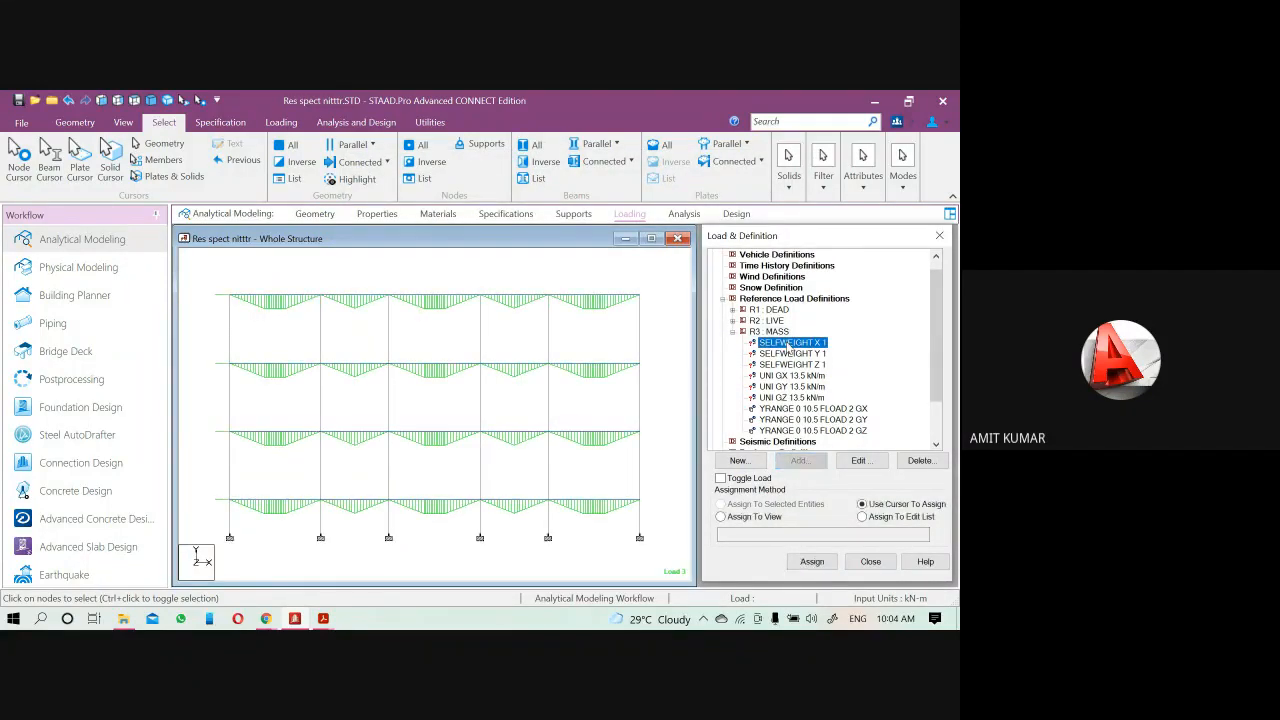
{"action": "left_click", "coordinate": [721, 517]}
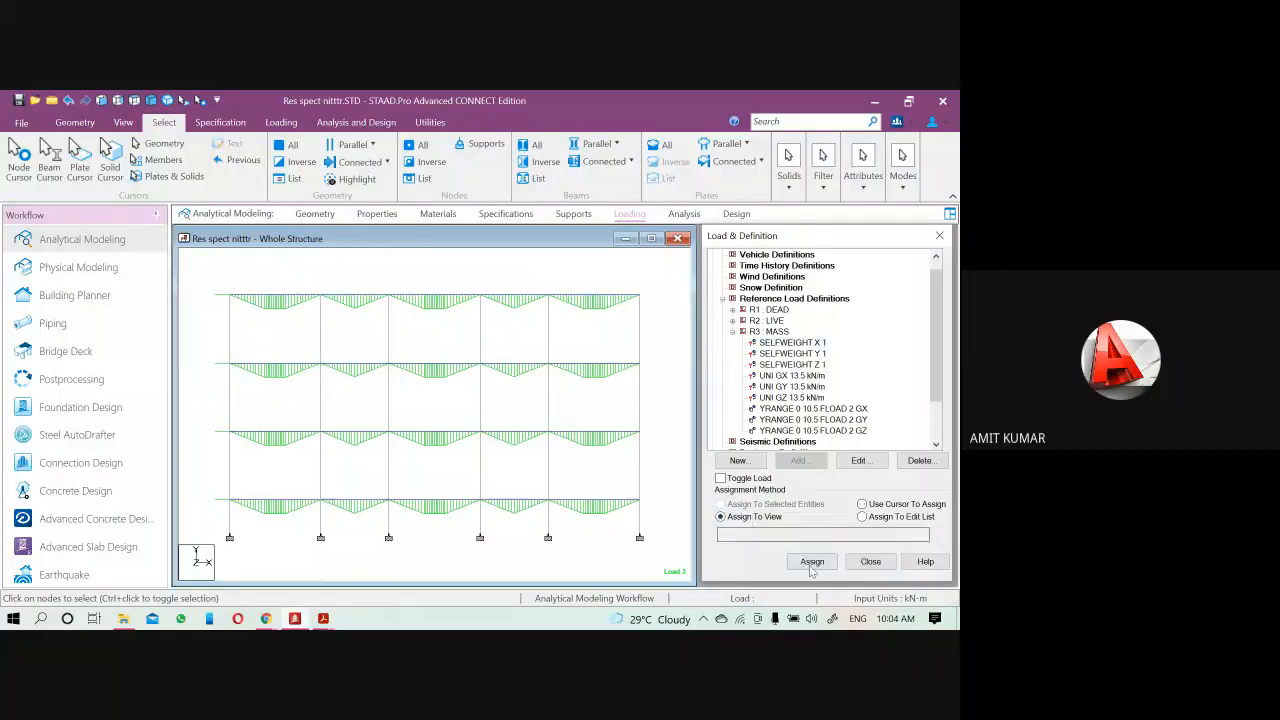
{"action": "left_click", "coordinate": [811, 561]}
{"action": "left_click", "coordinate": [846, 444]}
{"action": "left_click", "coordinate": [792, 353]}
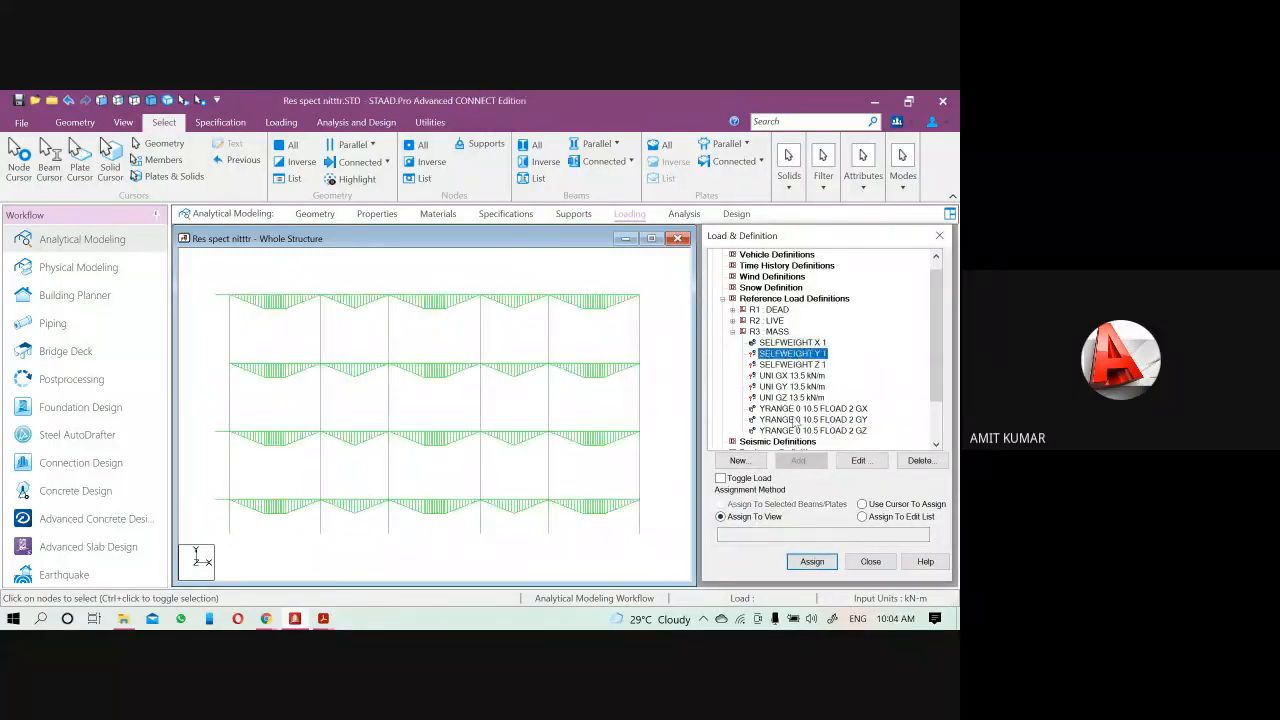
{"action": "left_click", "coordinate": [811, 561]}
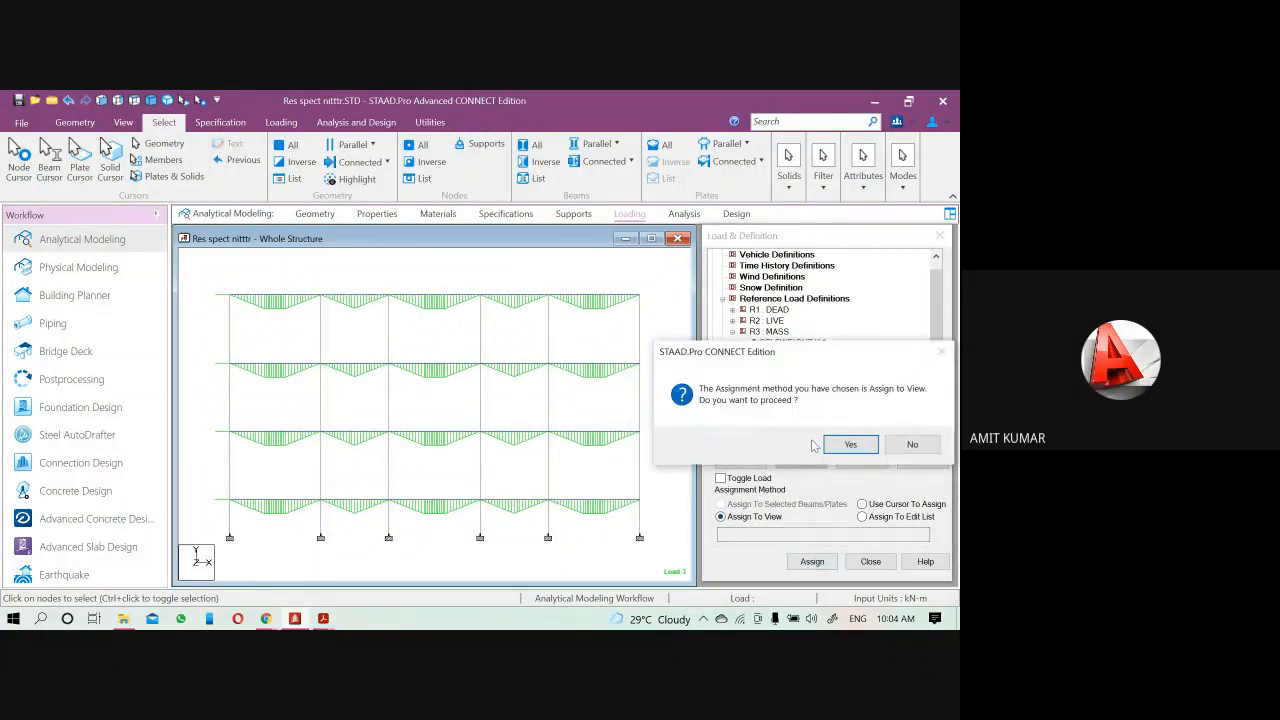
{"action": "left_click", "coordinate": [851, 445]}
{"action": "left_click", "coordinate": [792, 375]}
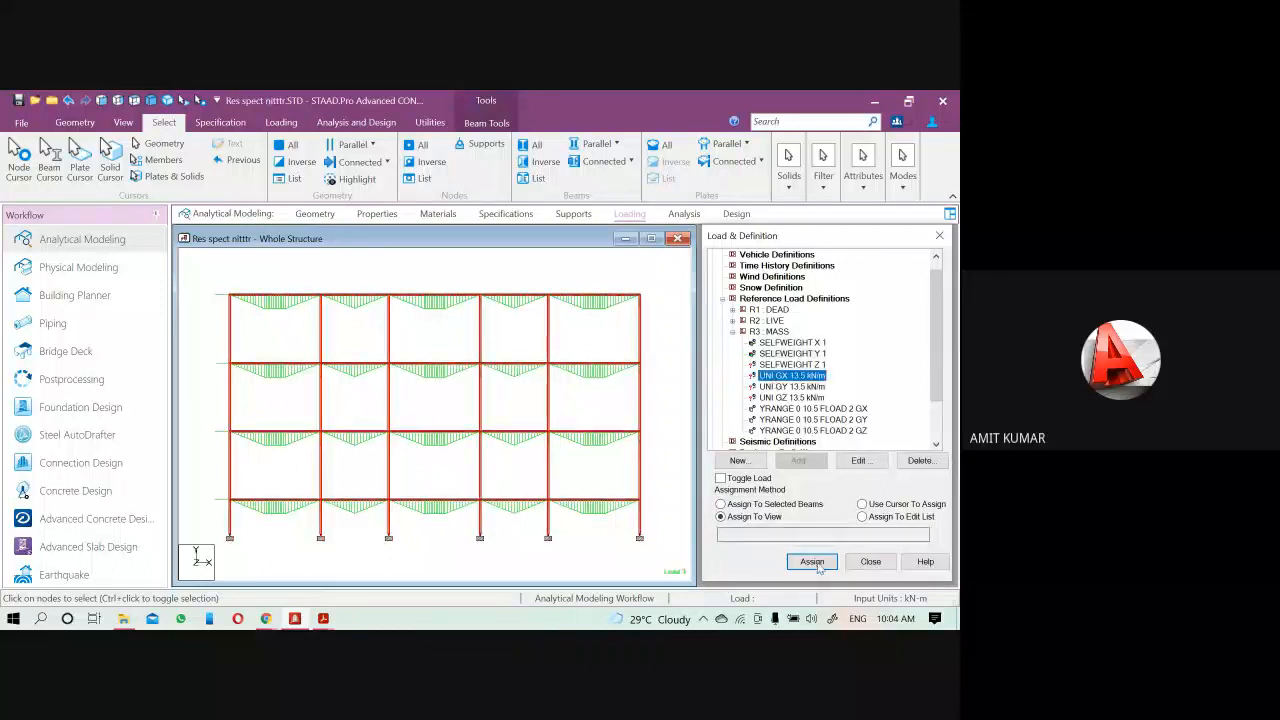
{"action": "left_click", "coordinate": [792, 364]}
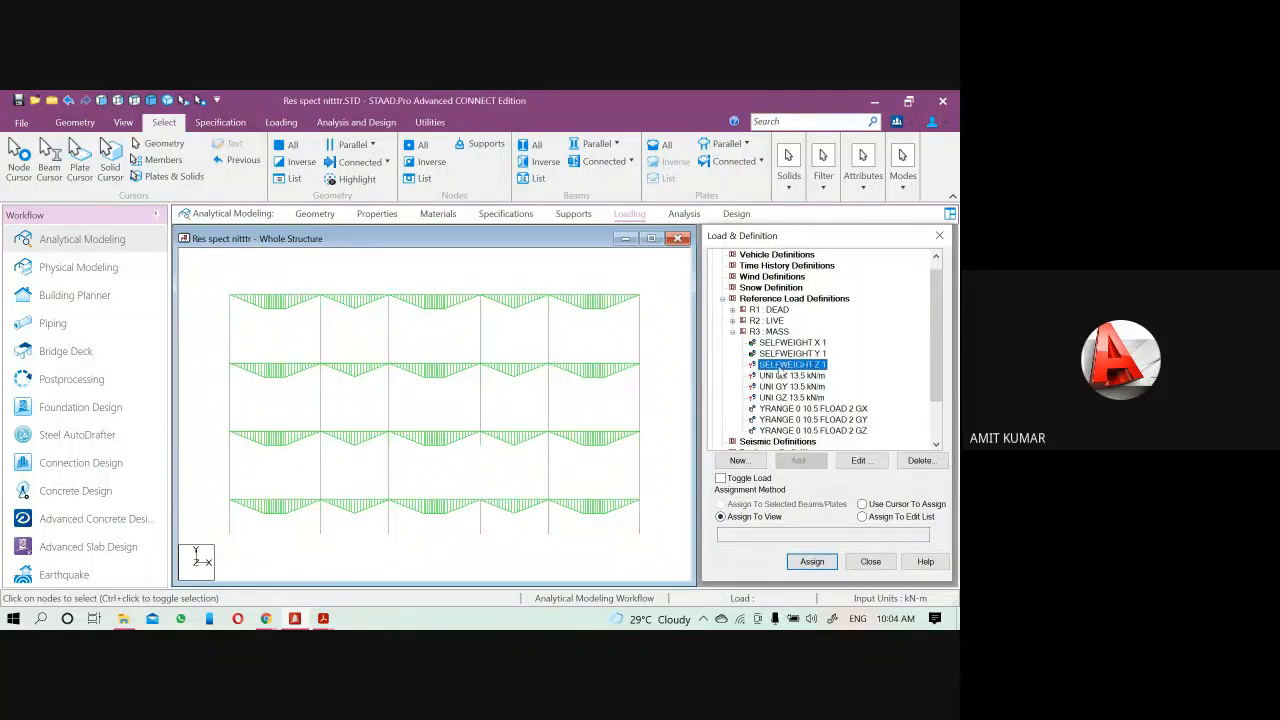
{"action": "left_click", "coordinate": [811, 561]}
{"action": "left_click", "coordinate": [850, 444]}
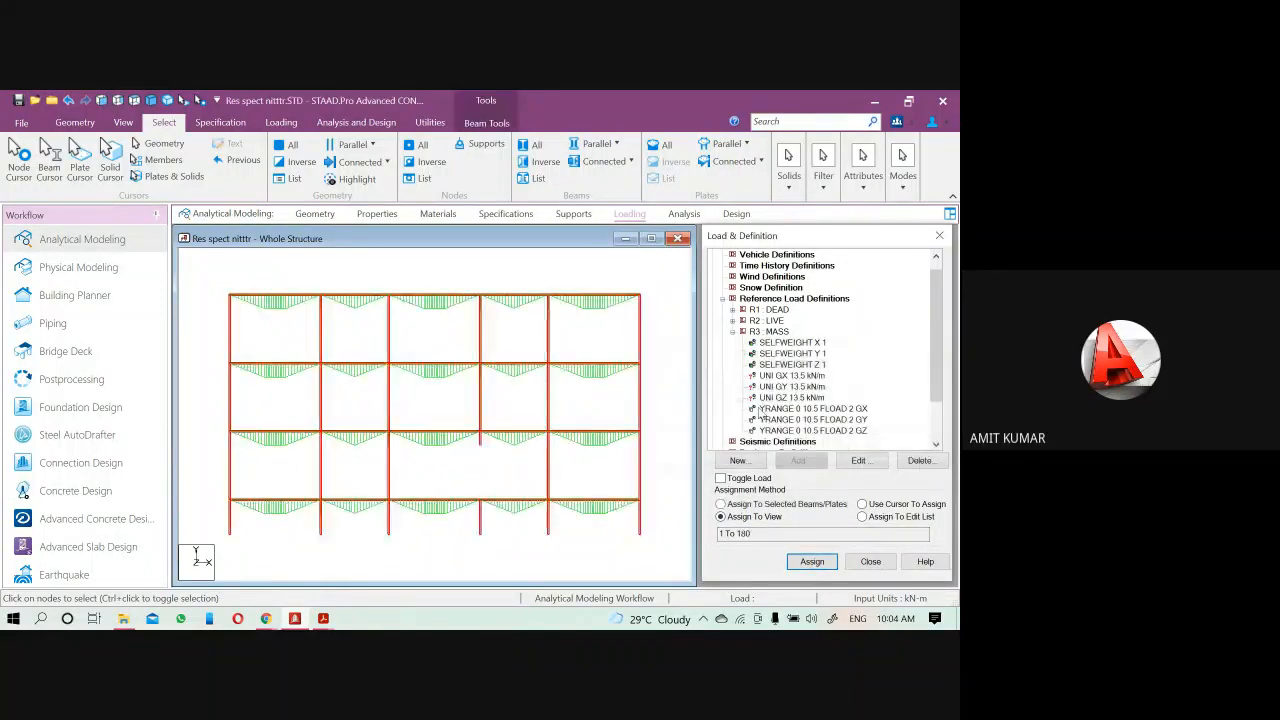
Select all beams parallel to X and Z and assign the MASS reference load's GX 13.5 kN/m uniform force to them
{"action": "left_click", "coordinate": [790, 375]}
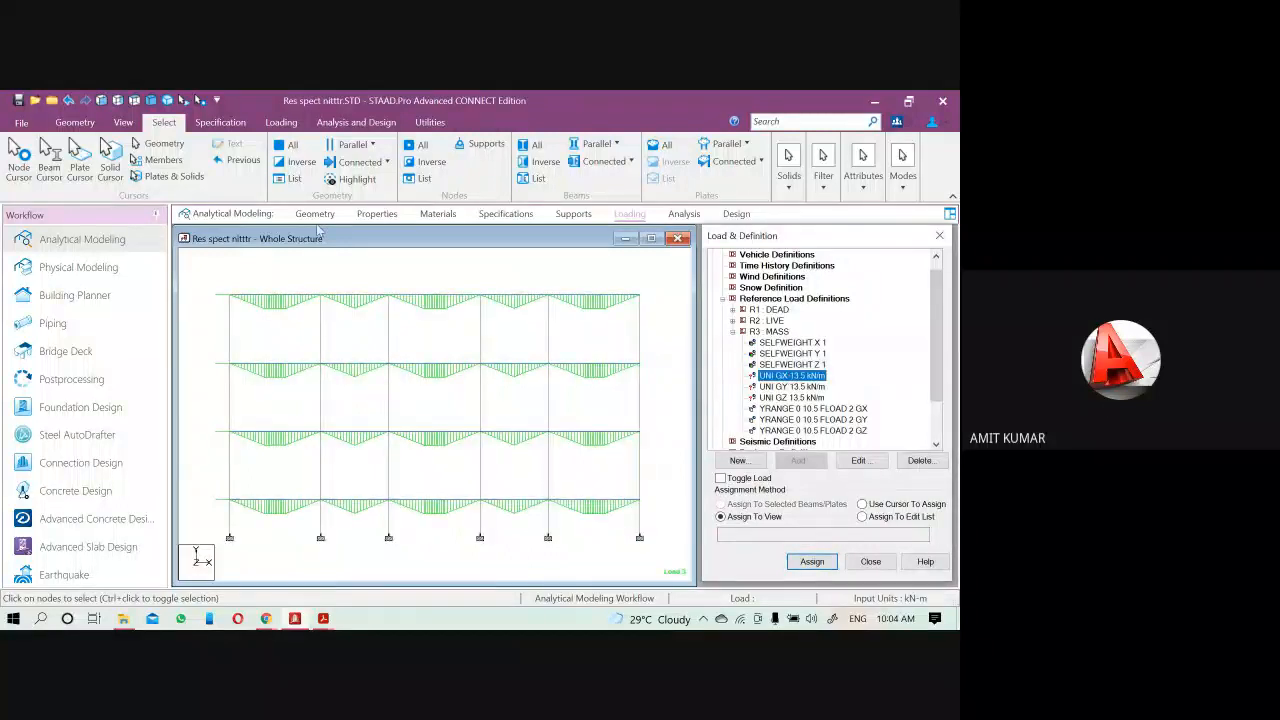
{"action": "left_click", "coordinate": [358, 147]}
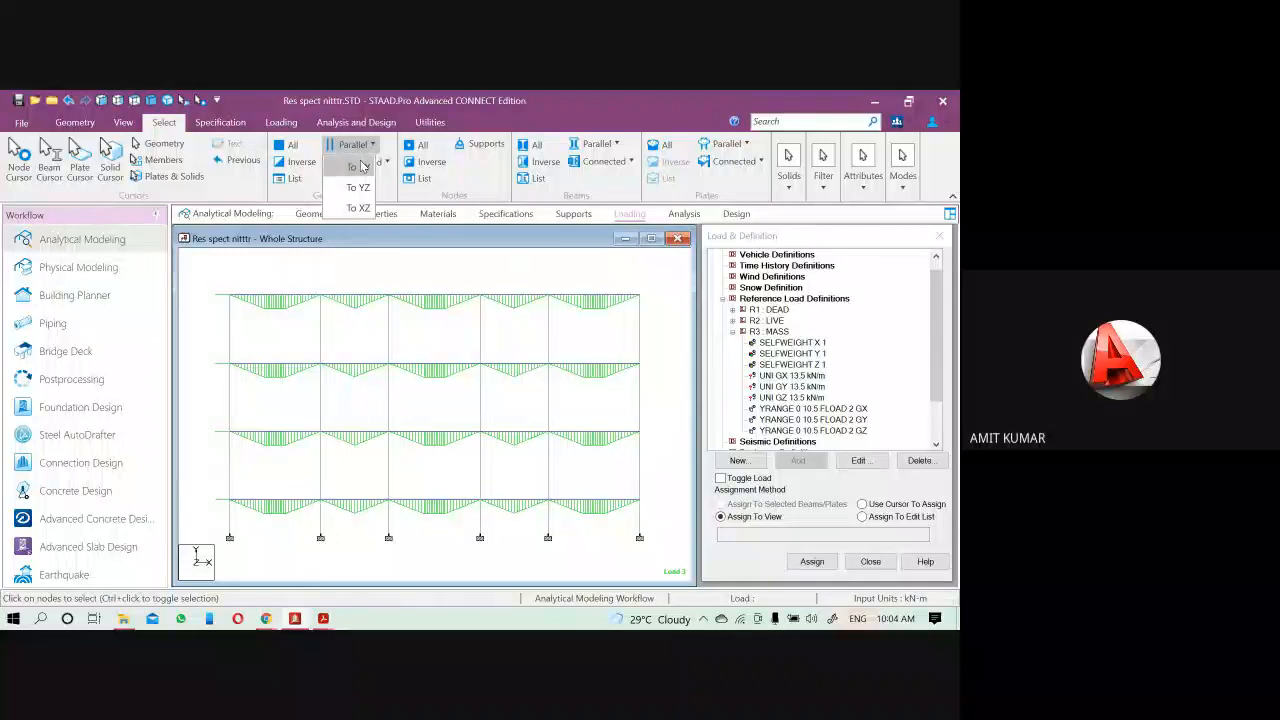
{"action": "left_click", "coordinate": [524, 260]}
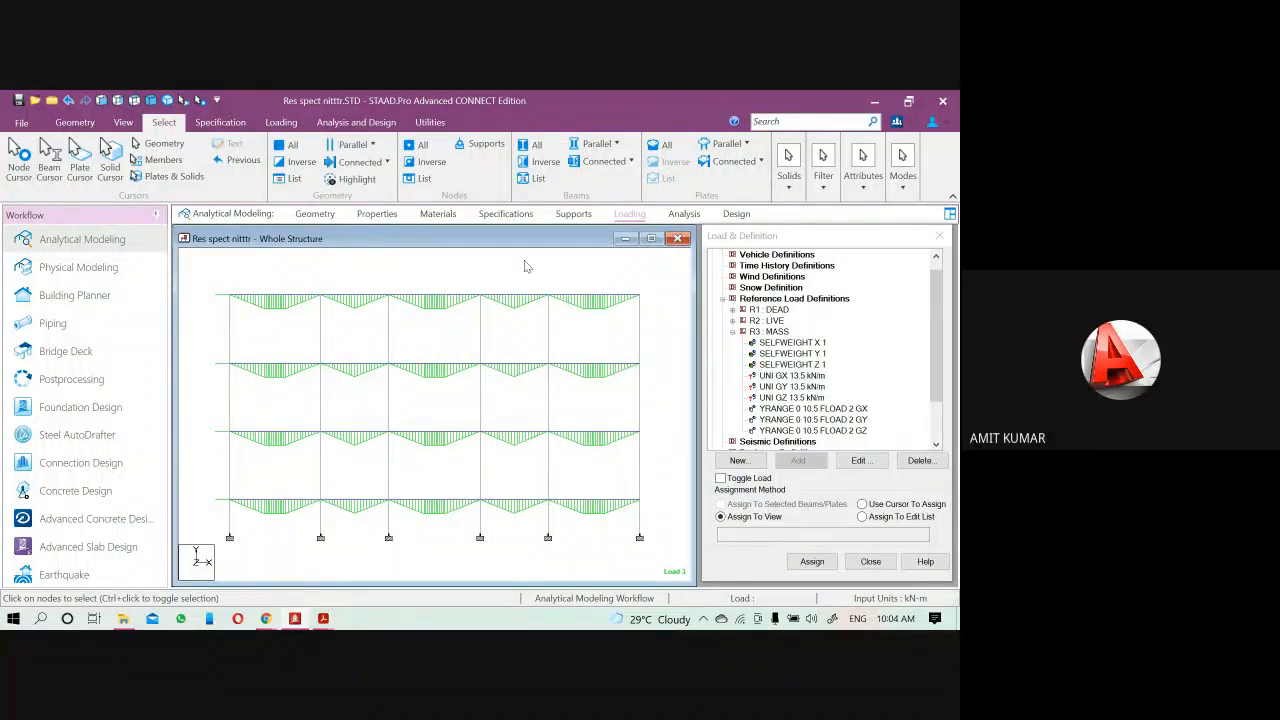
{"action": "left_click", "coordinate": [590, 146]}
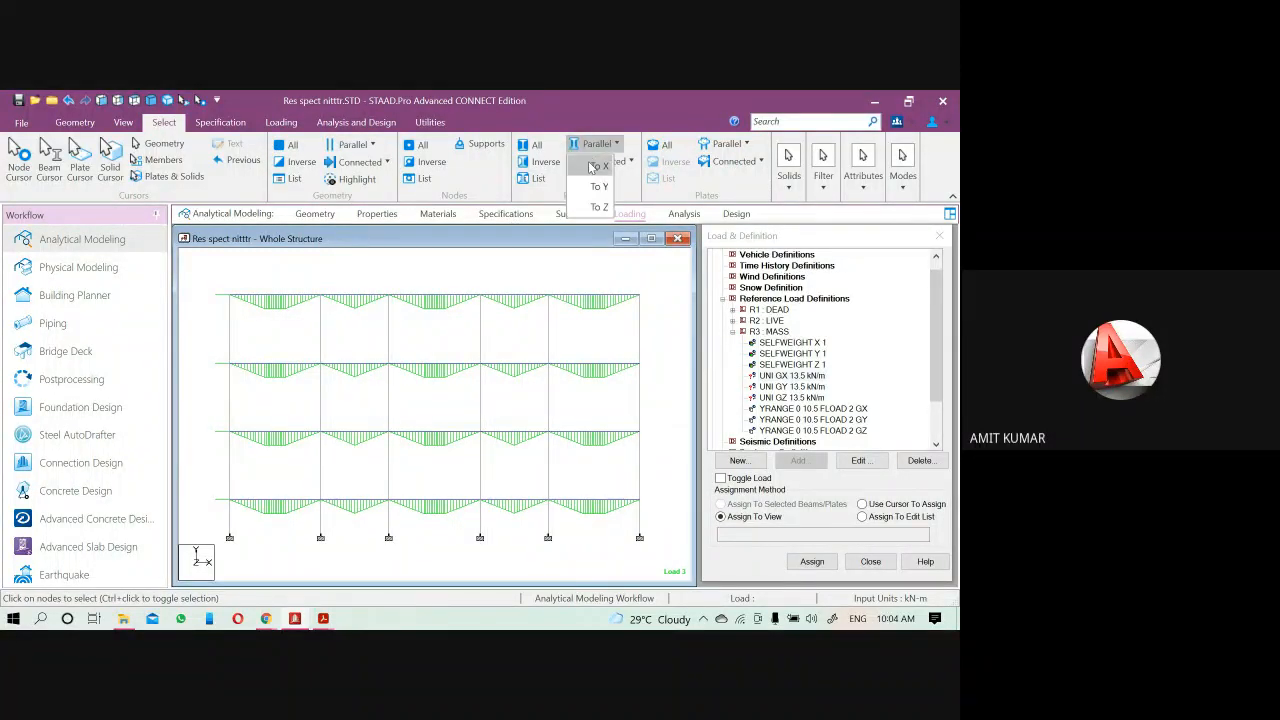
{"action": "left_click", "coordinate": [596, 167]}
{"action": "left_click", "coordinate": [597, 146]}
{"action": "left_click", "coordinate": [597, 208]}
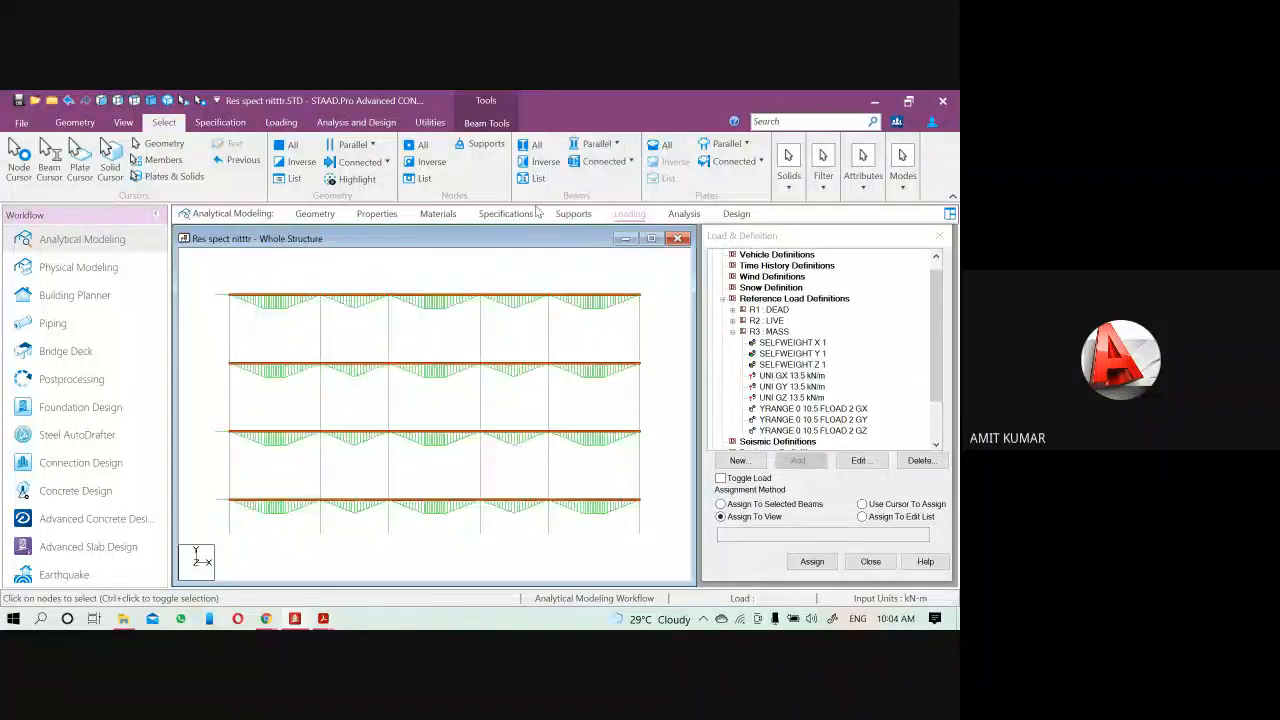
{"action": "left_click", "coordinate": [766, 504]}
{"action": "left_click", "coordinate": [812, 561]}
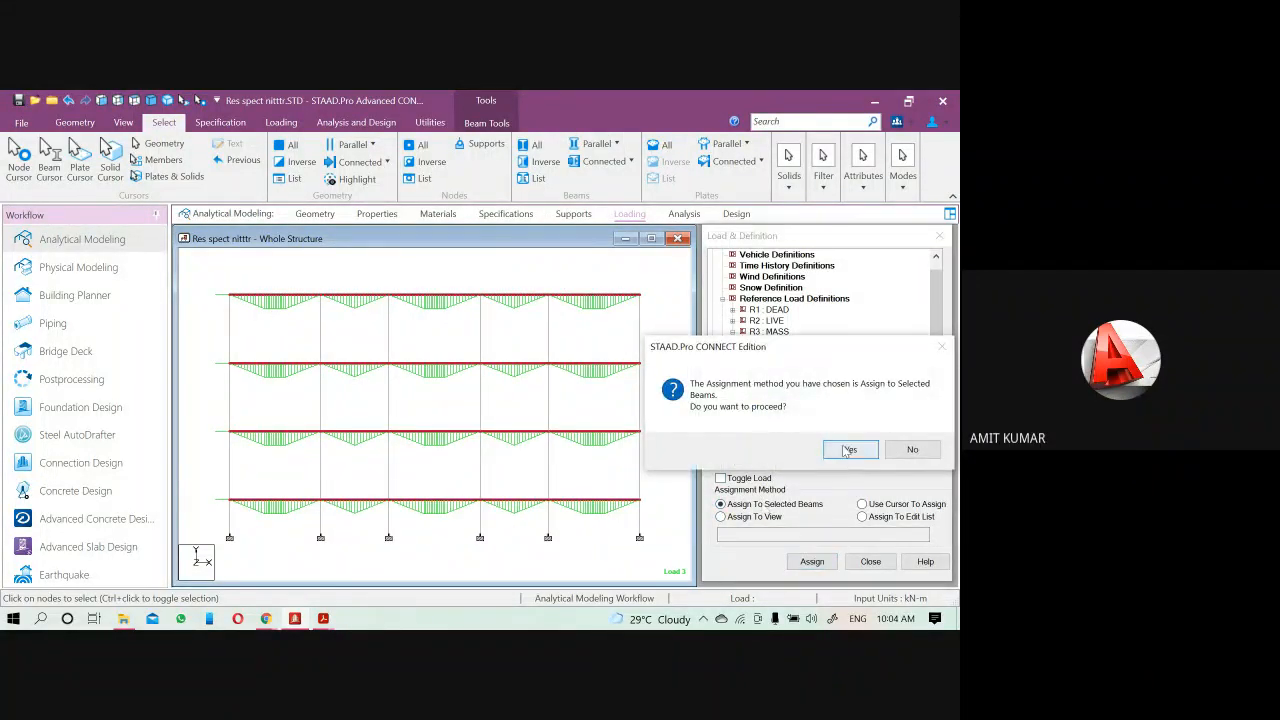
{"action": "left_click", "coordinate": [850, 449]}
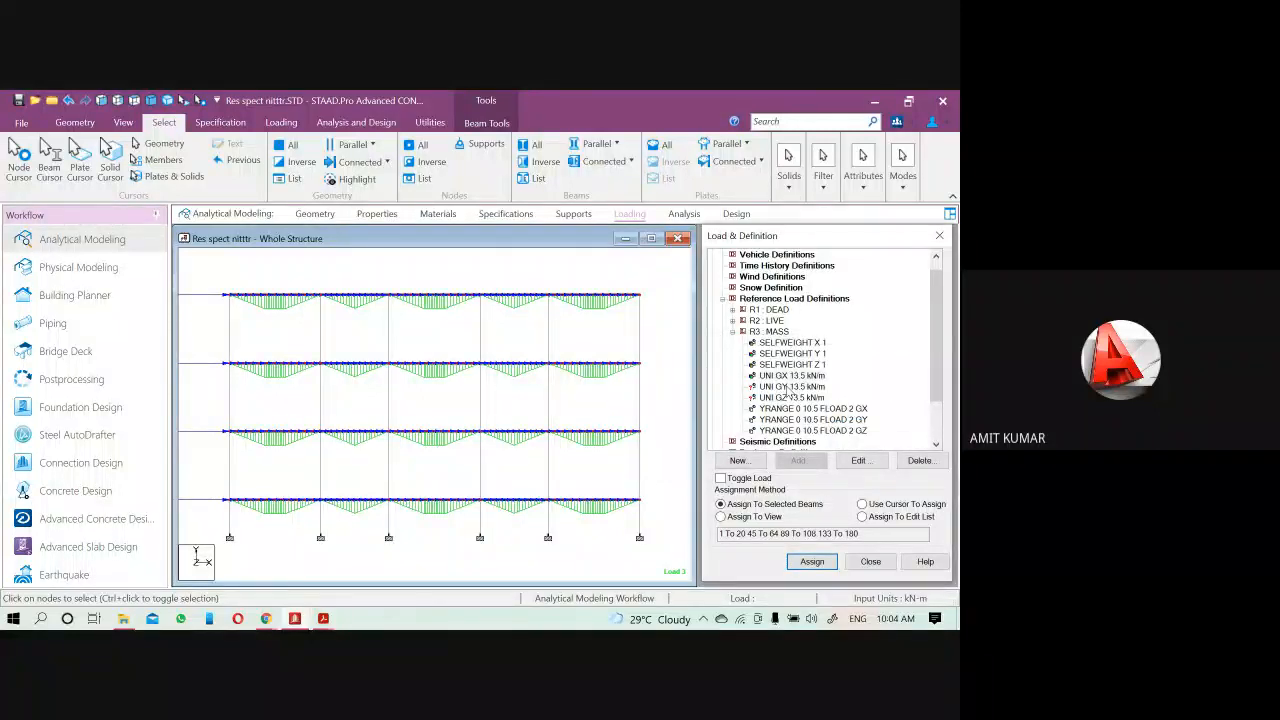
Assign the MASS reference load's GY and GZ 13.5 kN/m uniform forces to the selected beams
{"action": "left_click", "coordinate": [790, 386]}
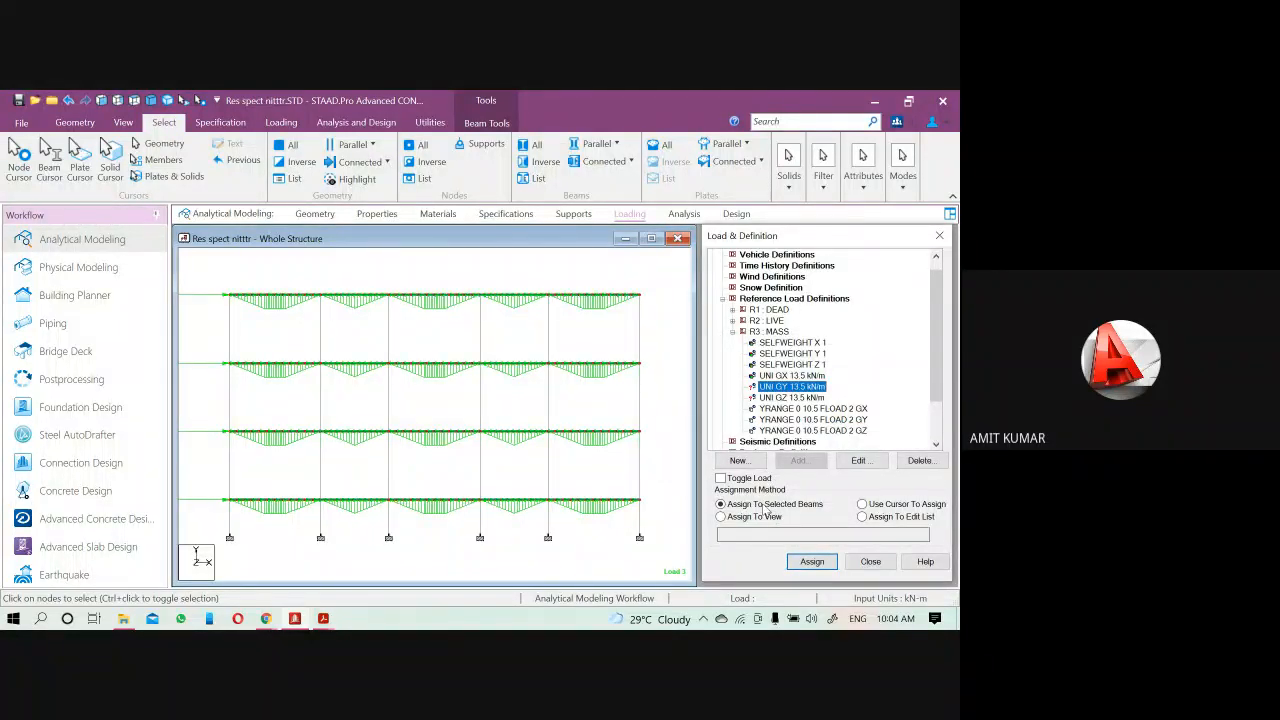
{"action": "left_click", "coordinate": [811, 562]}
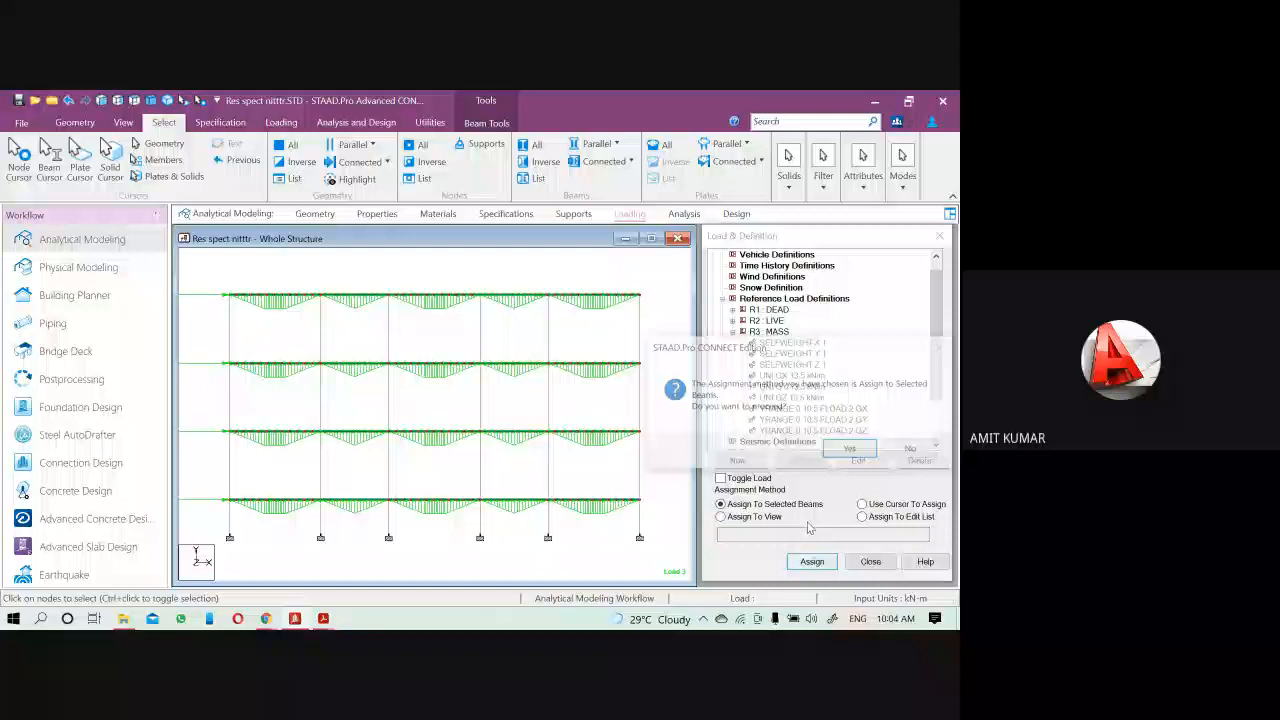
{"action": "left_click", "coordinate": [850, 449]}
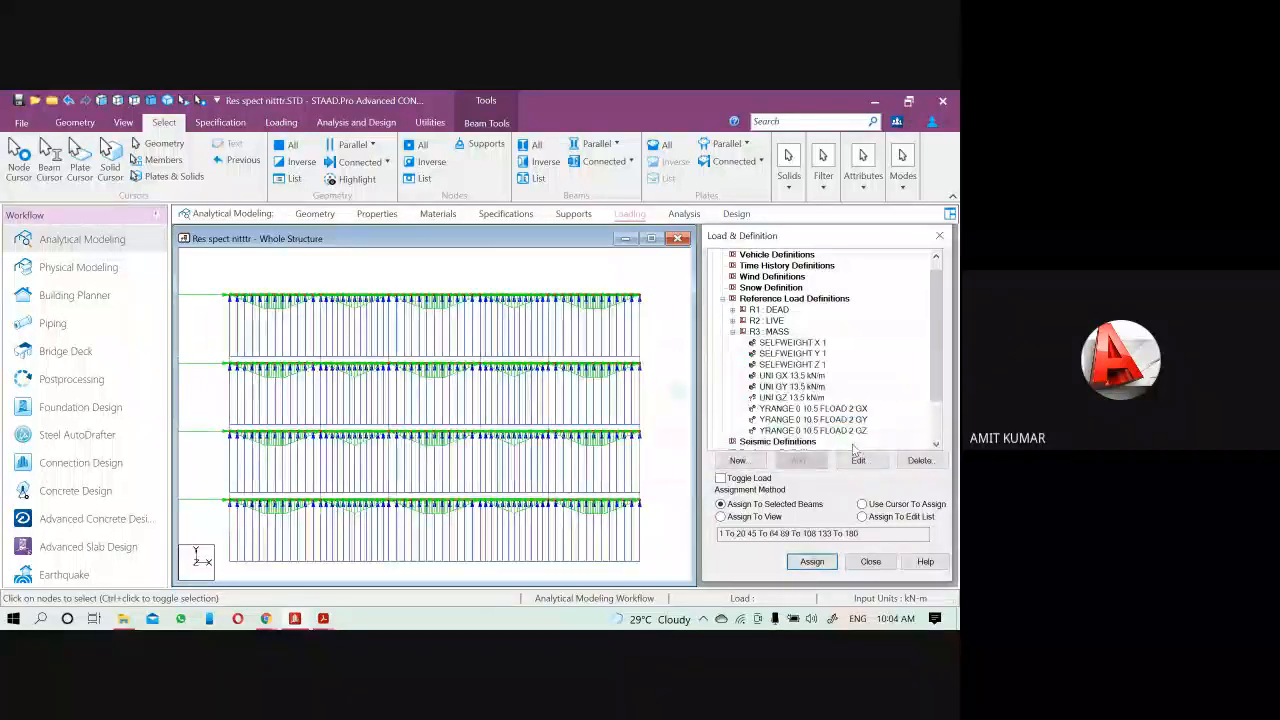
{"action": "left_click", "coordinate": [789, 397]}
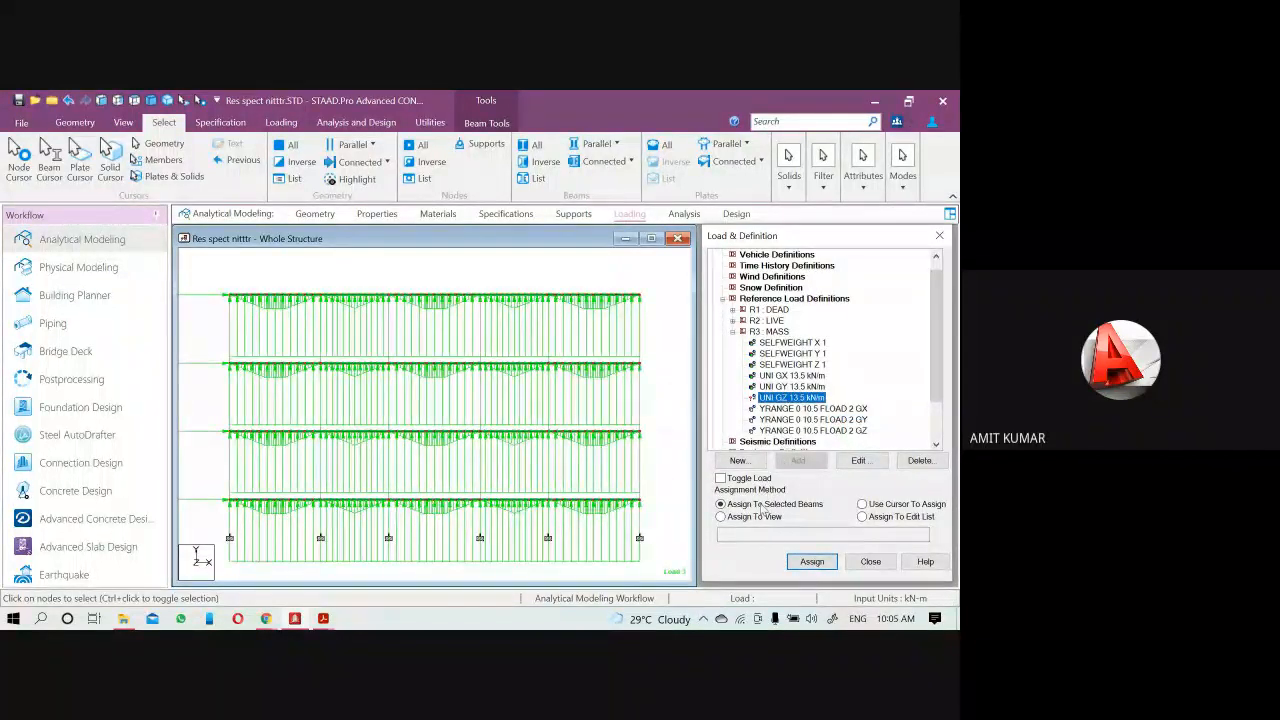
{"action": "left_click", "coordinate": [811, 562]}
{"action": "left_click", "coordinate": [848, 449]}
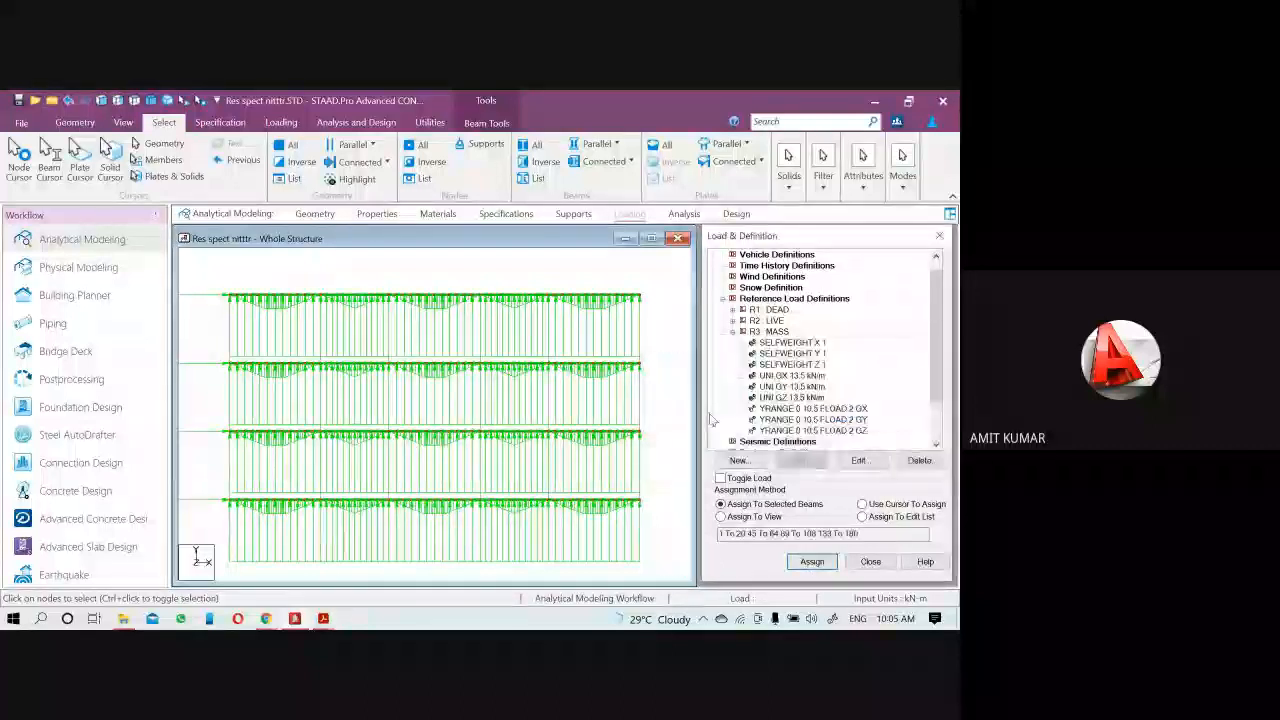
Check the MASS reference load's GY floor load on the frame and collapse the MASS load list
{"action": "left_click", "coordinate": [805, 420]}
{"action": "scroll", "coordinate": [800, 400], "scroll_direction": "down", "scroll_amount": 2}
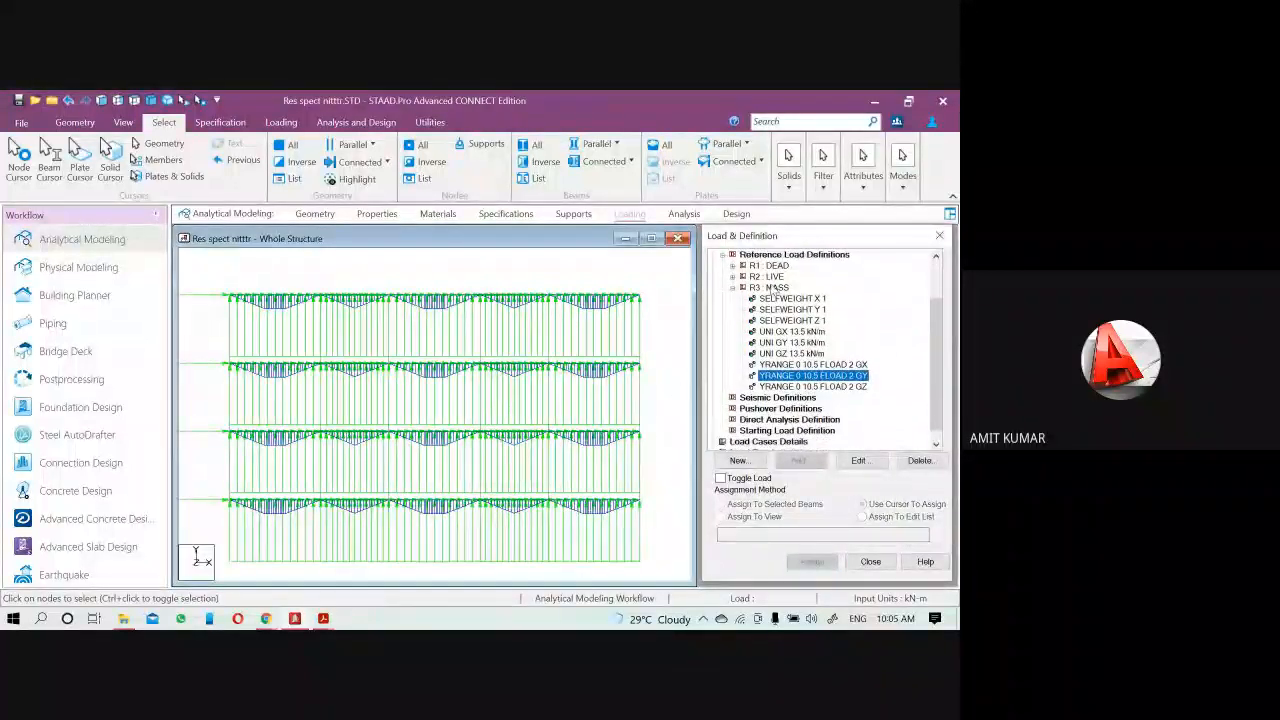
{"action": "left_click", "coordinate": [769, 266]}
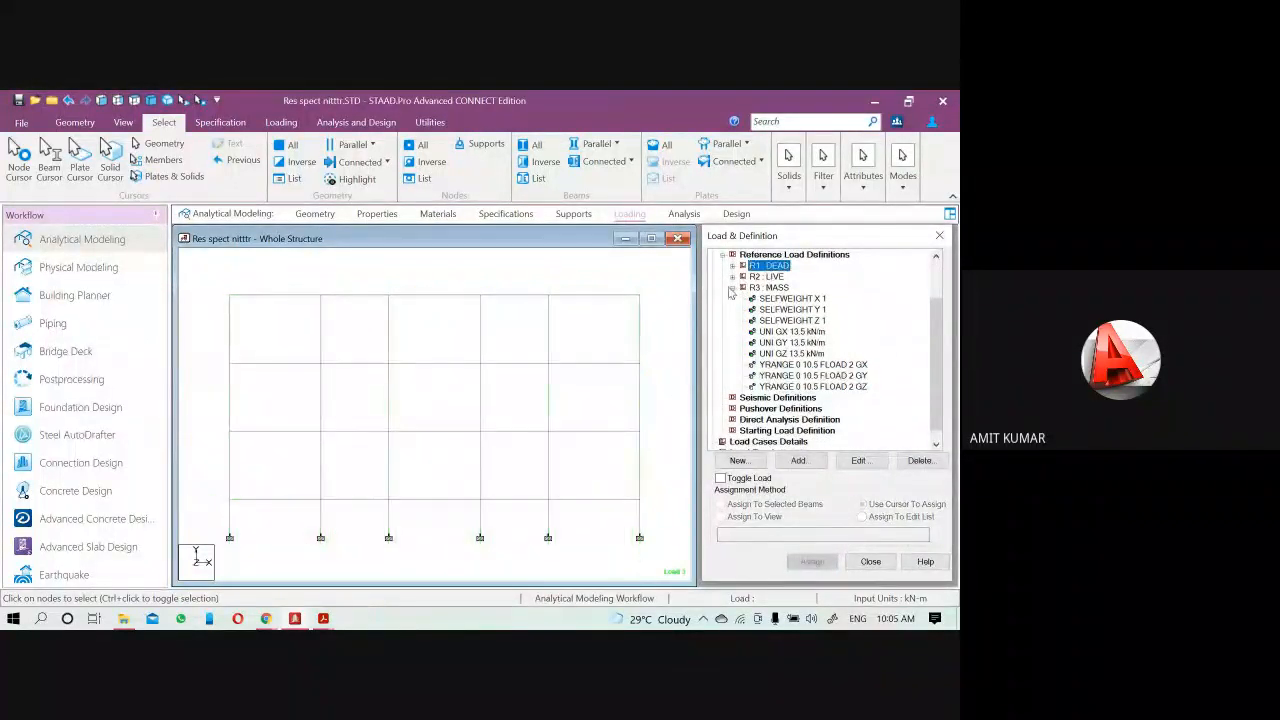
{"action": "left_click", "coordinate": [737, 288]}
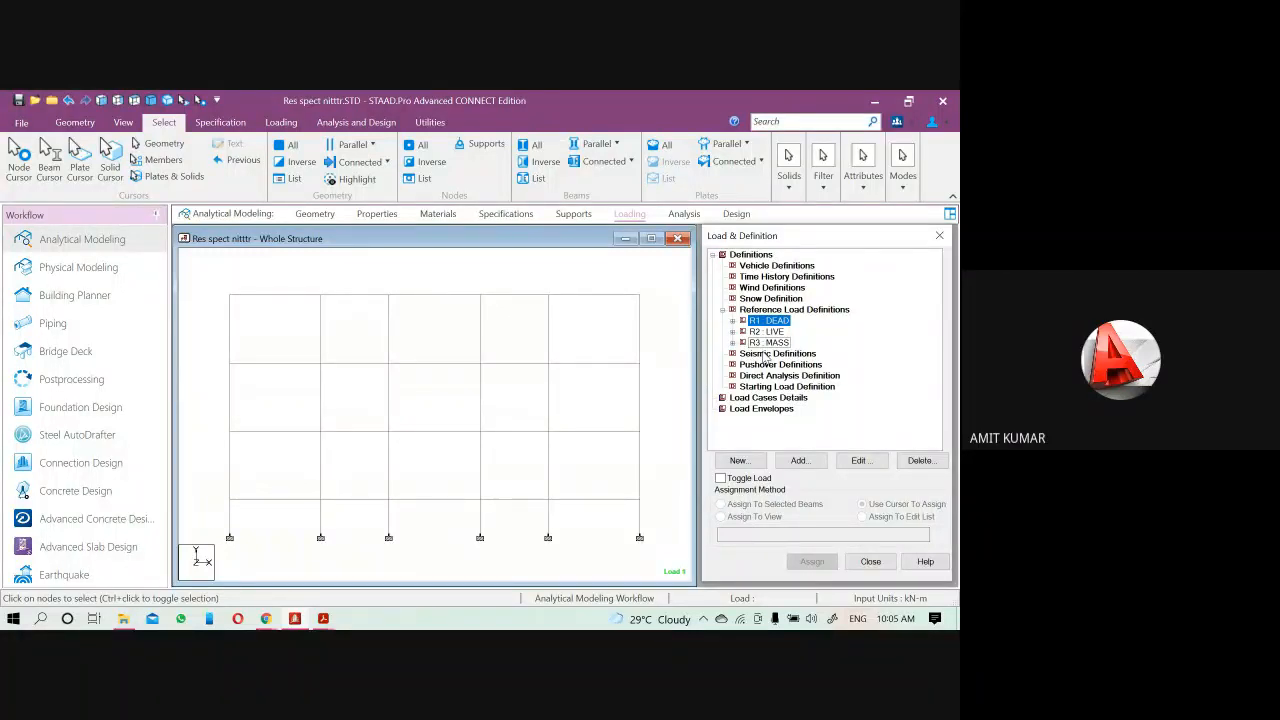
Start a new seismic definition of type Indian:IS 1893-1984 and open its IS:1893 seismic parameter generator
{"action": "left_click", "coordinate": [764, 354]}
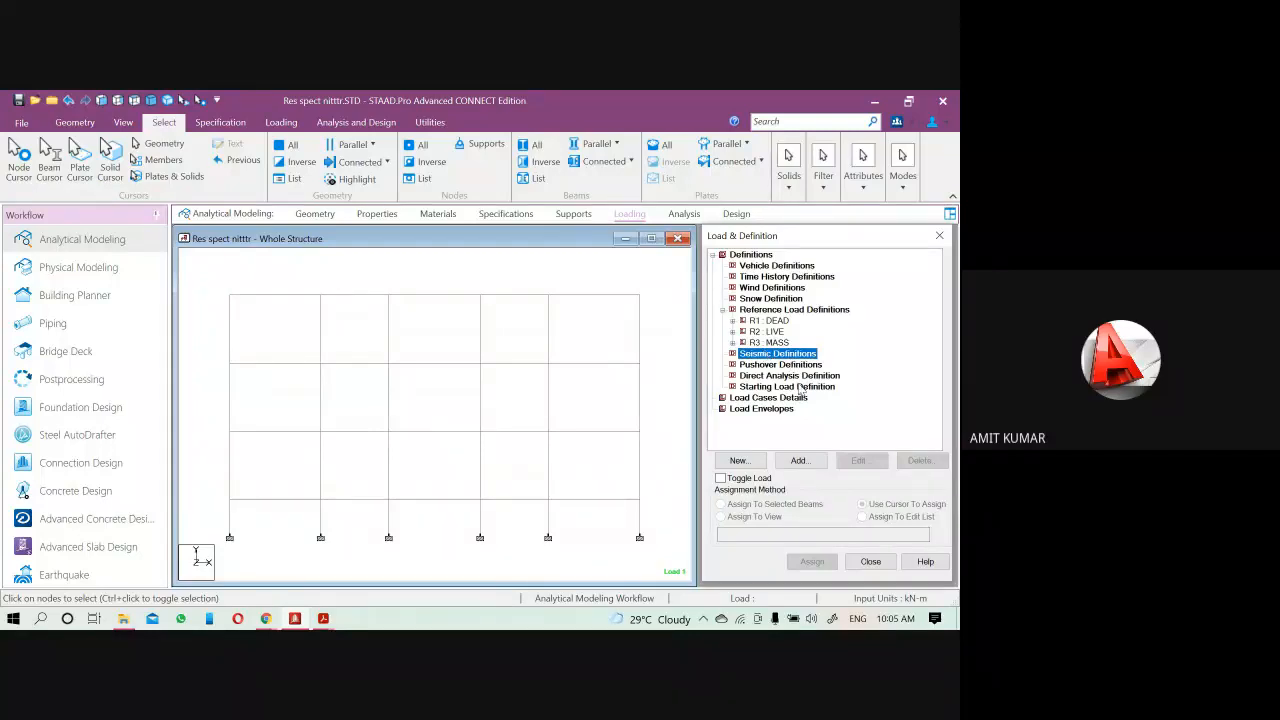
{"action": "left_click", "coordinate": [799, 461]}
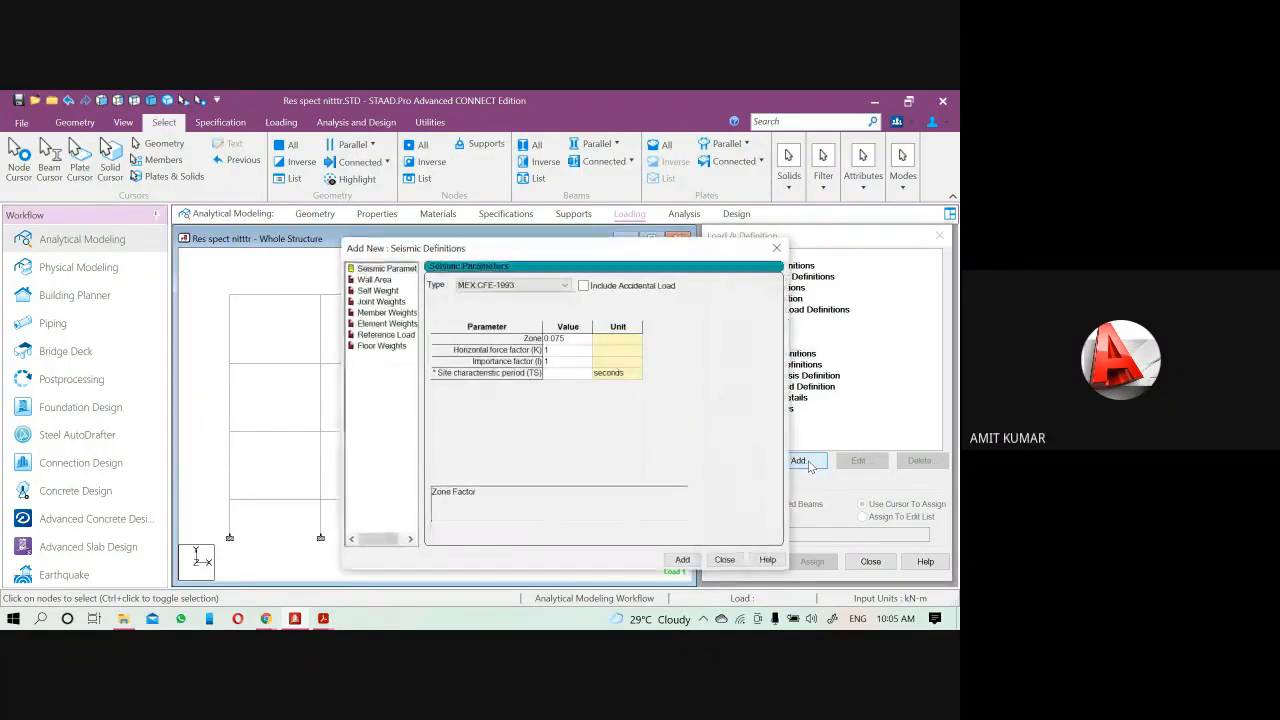
{"action": "left_click_drag", "start_coordinate": [666, 260], "coordinate": [532, 206]}
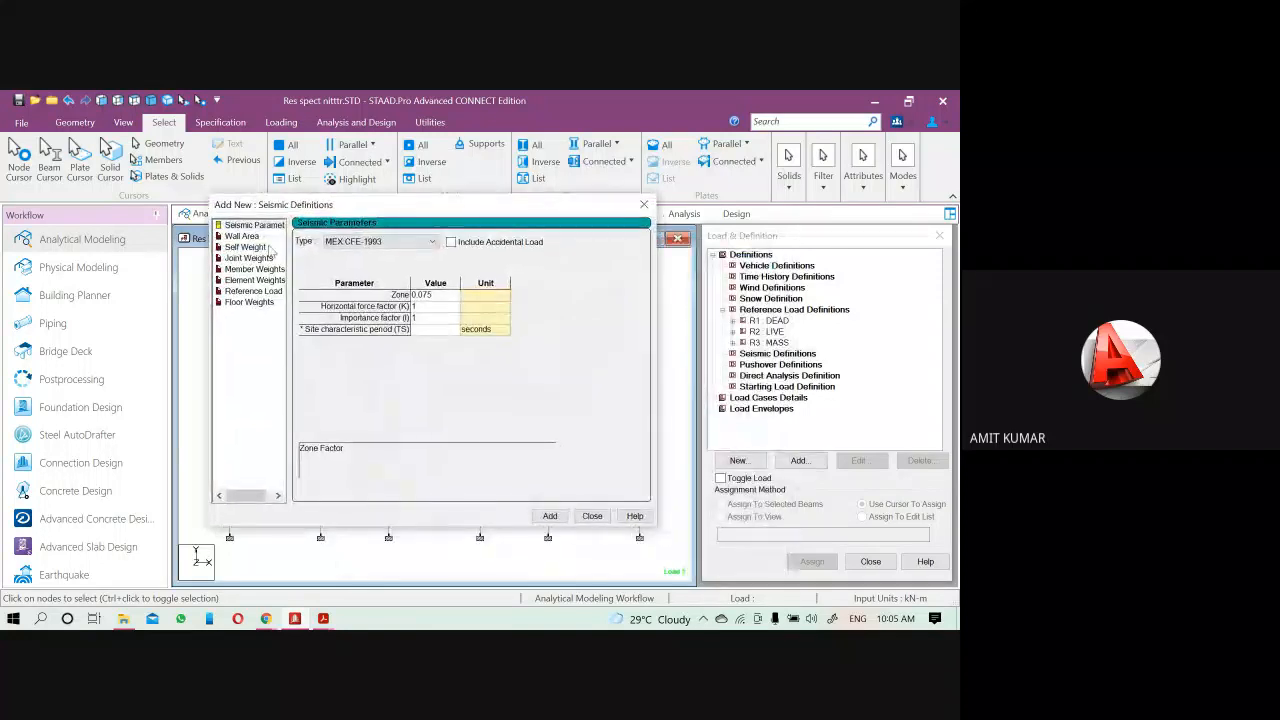
{"action": "left_click", "coordinate": [376, 243]}
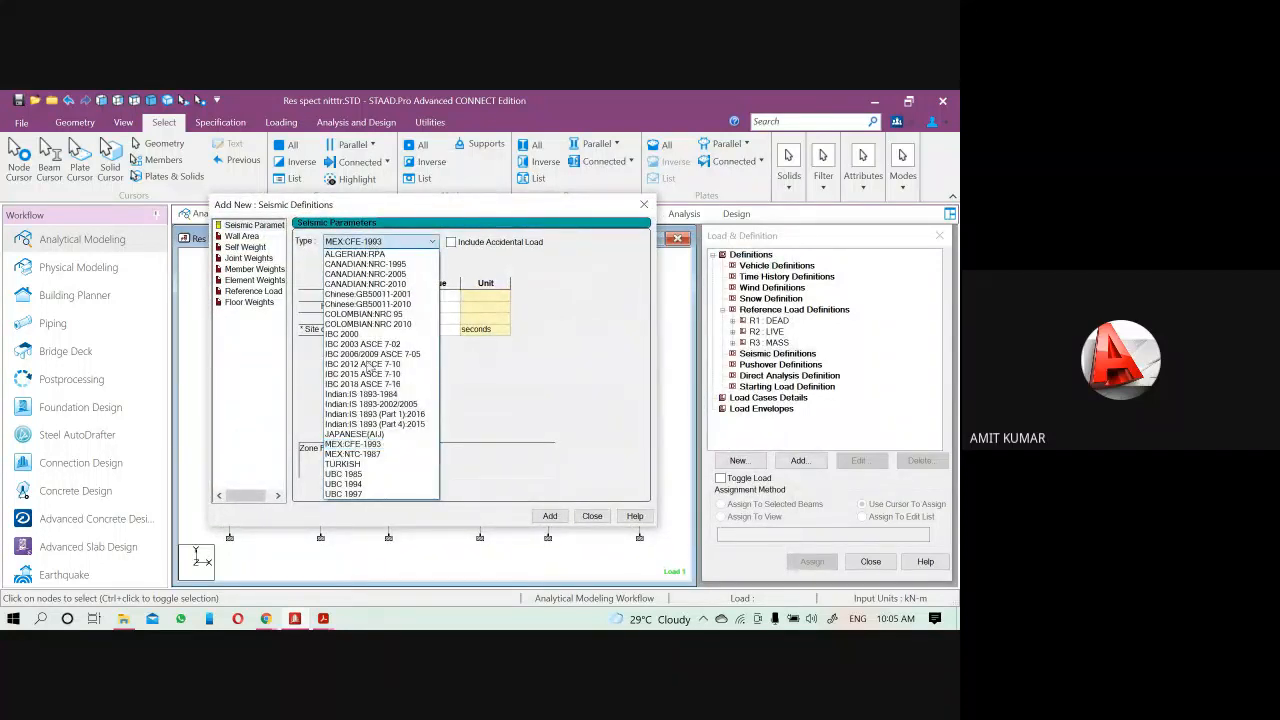
{"action": "left_click", "coordinate": [394, 394]}
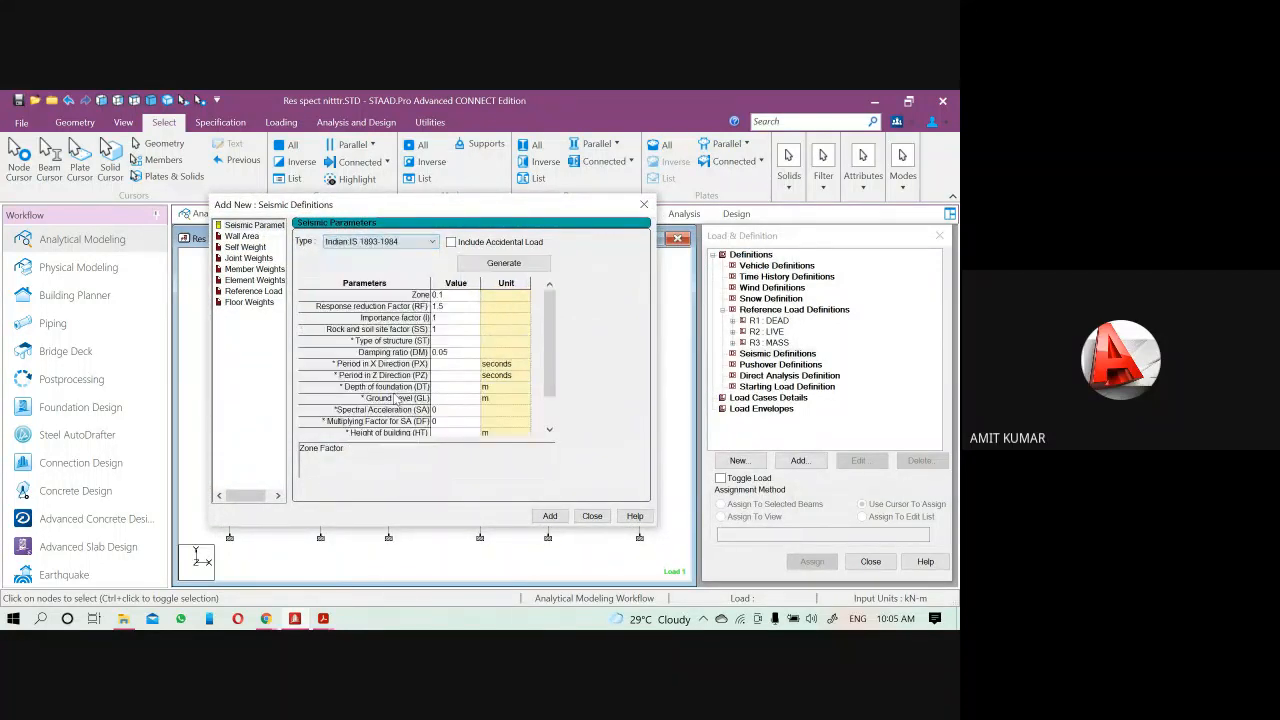
{"action": "left_click", "coordinate": [478, 262]}
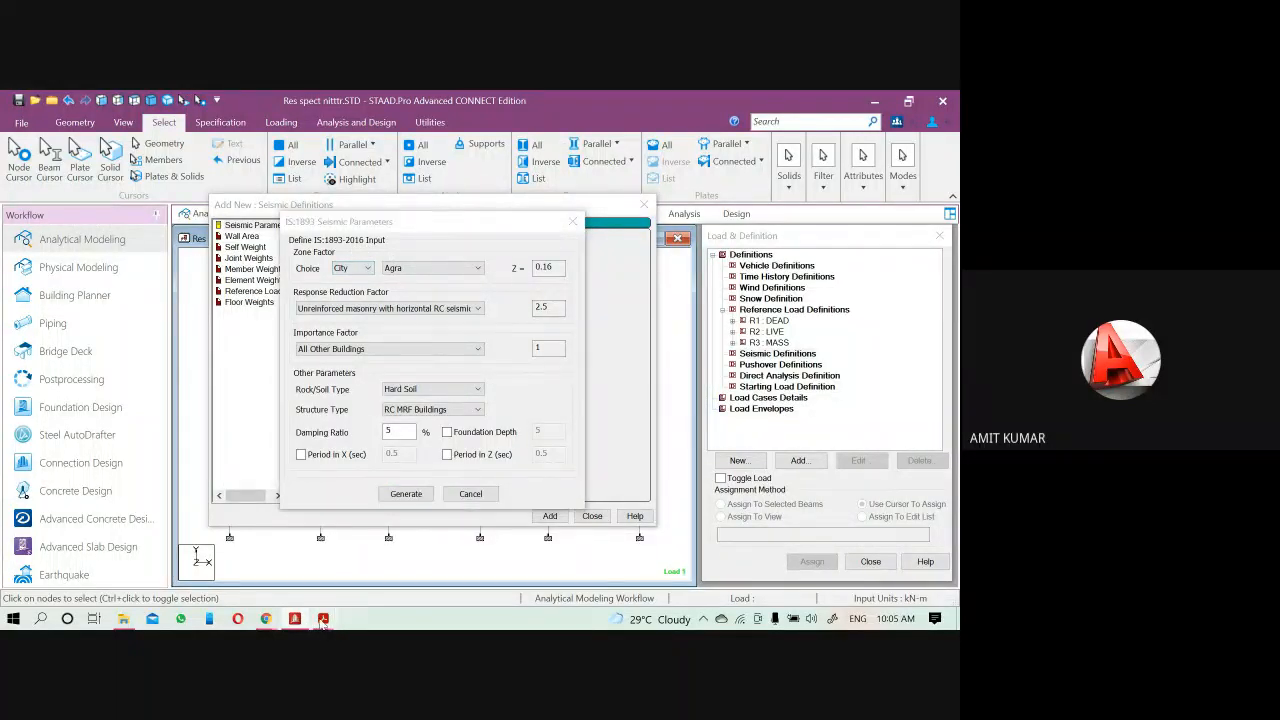
Switch to the assignment PDF in Acrobat Reader and review its seismic zone, importance factor, response reduction, soil, structure type and damping, then return to STAAD.Pro
{"action": "mouse_move", "coordinate": [322, 622]}
{"action": "left_click", "coordinate": [278, 572]}
{"action": "scroll", "coordinate": [278, 446], "scroll_direction": "up", "scroll_amount": 4}
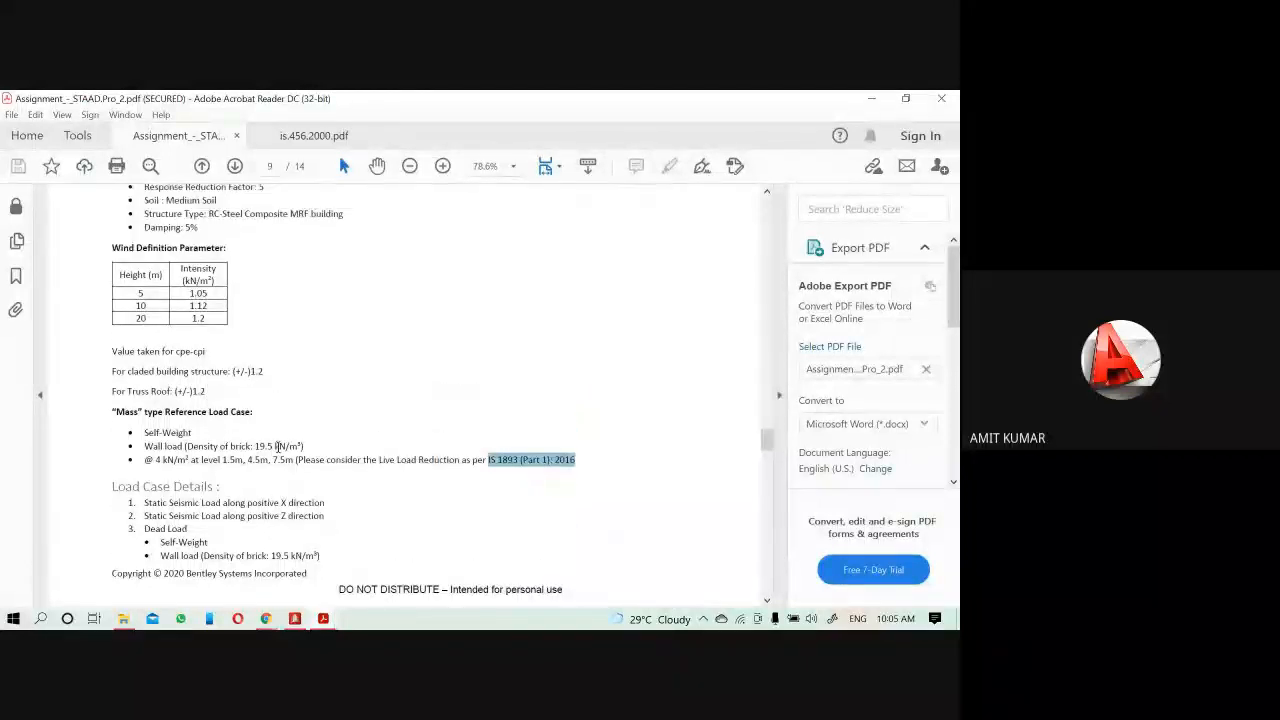
{"action": "left_click_drag", "start_coordinate": [146, 279], "coordinate": [248, 298]}
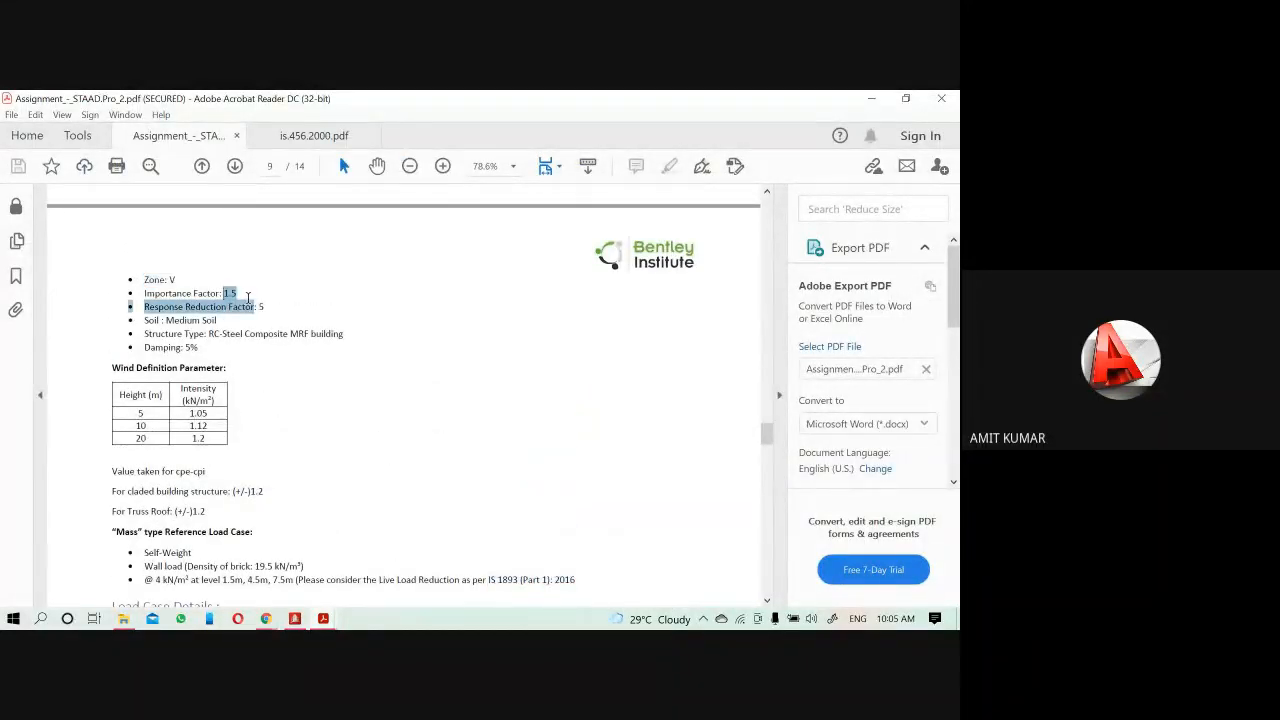
{"action": "left_click", "coordinate": [271, 307]}
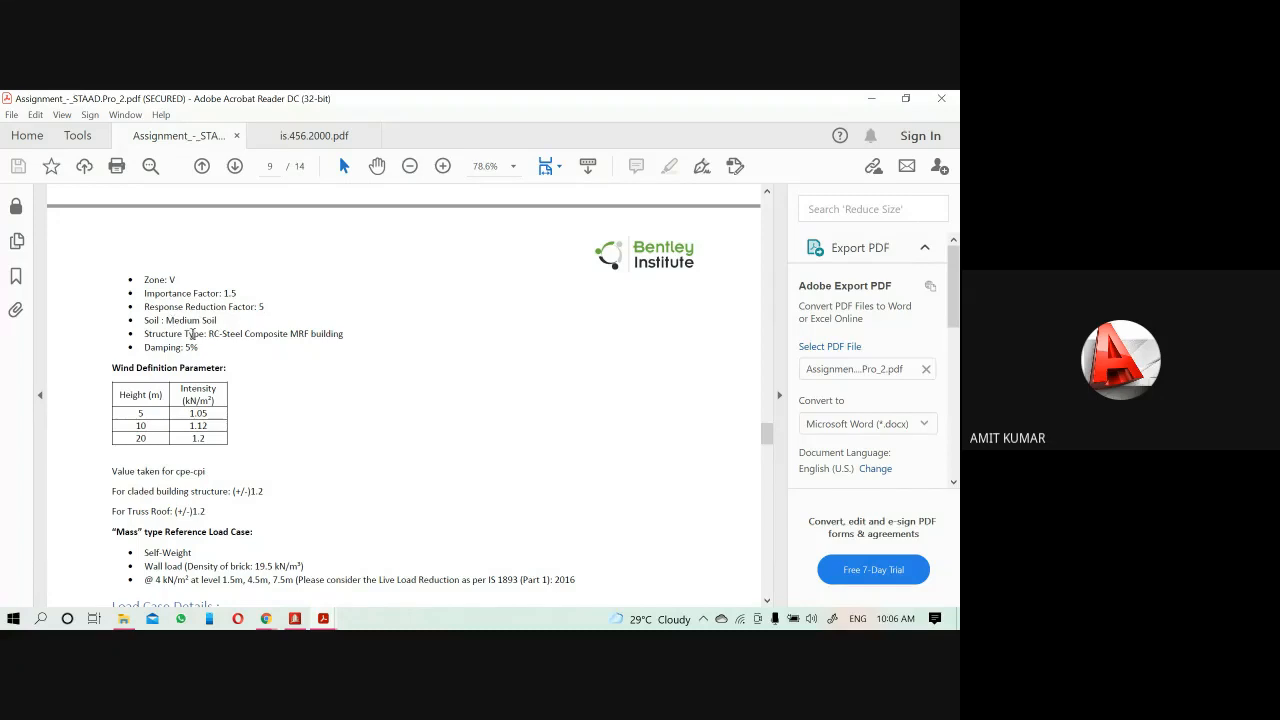
{"action": "left_click_drag", "start_coordinate": [207, 334], "coordinate": [338, 335]}
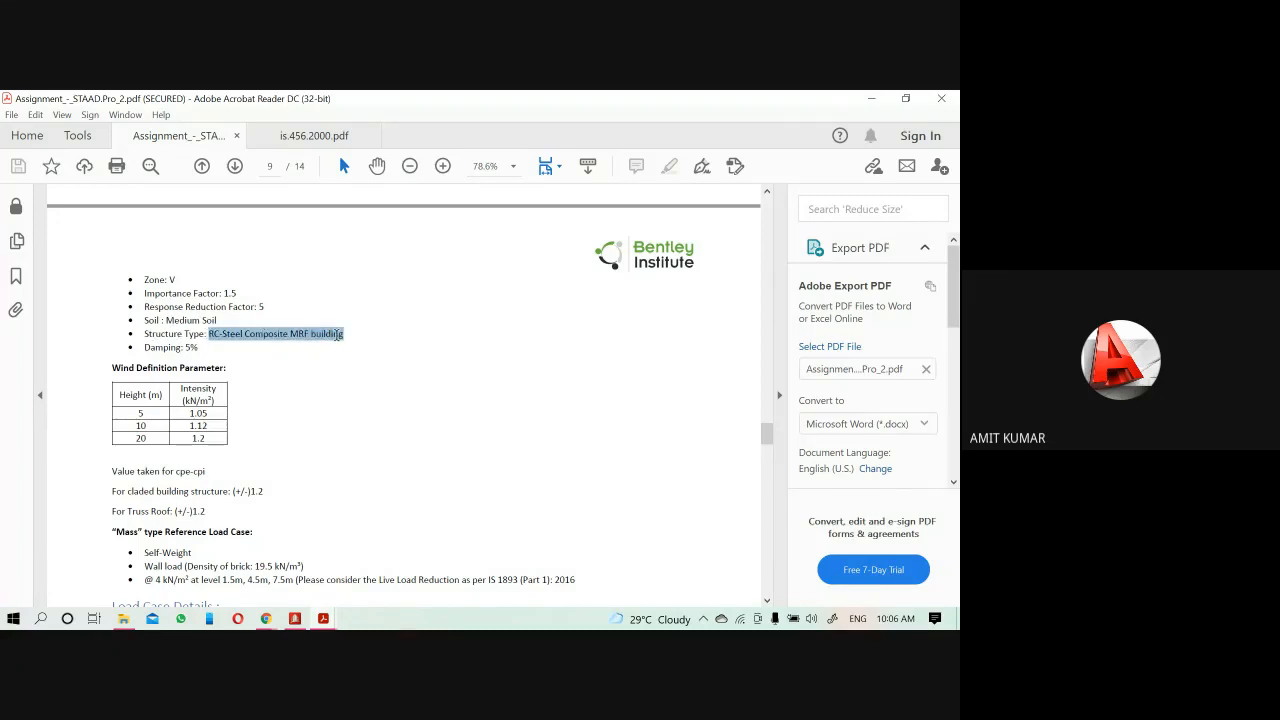
{"action": "left_click", "coordinate": [272, 367]}
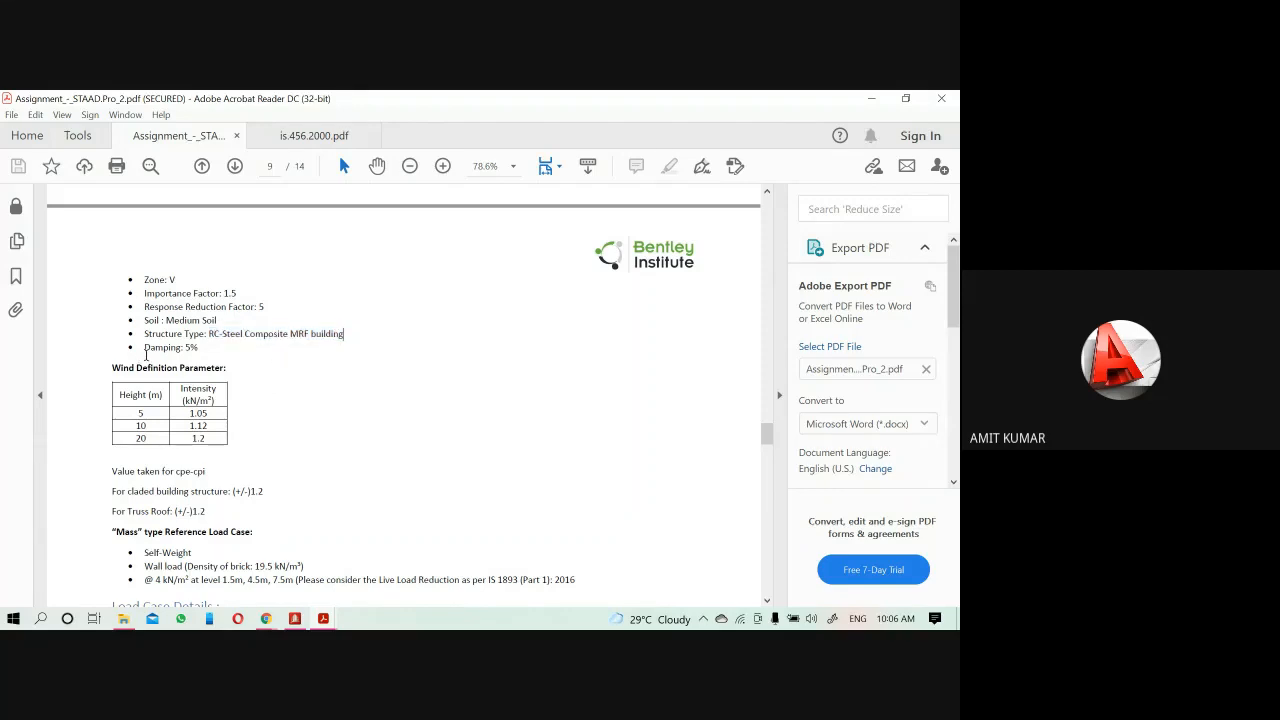
{"action": "left_click_drag", "start_coordinate": [145, 348], "coordinate": [199, 348]}
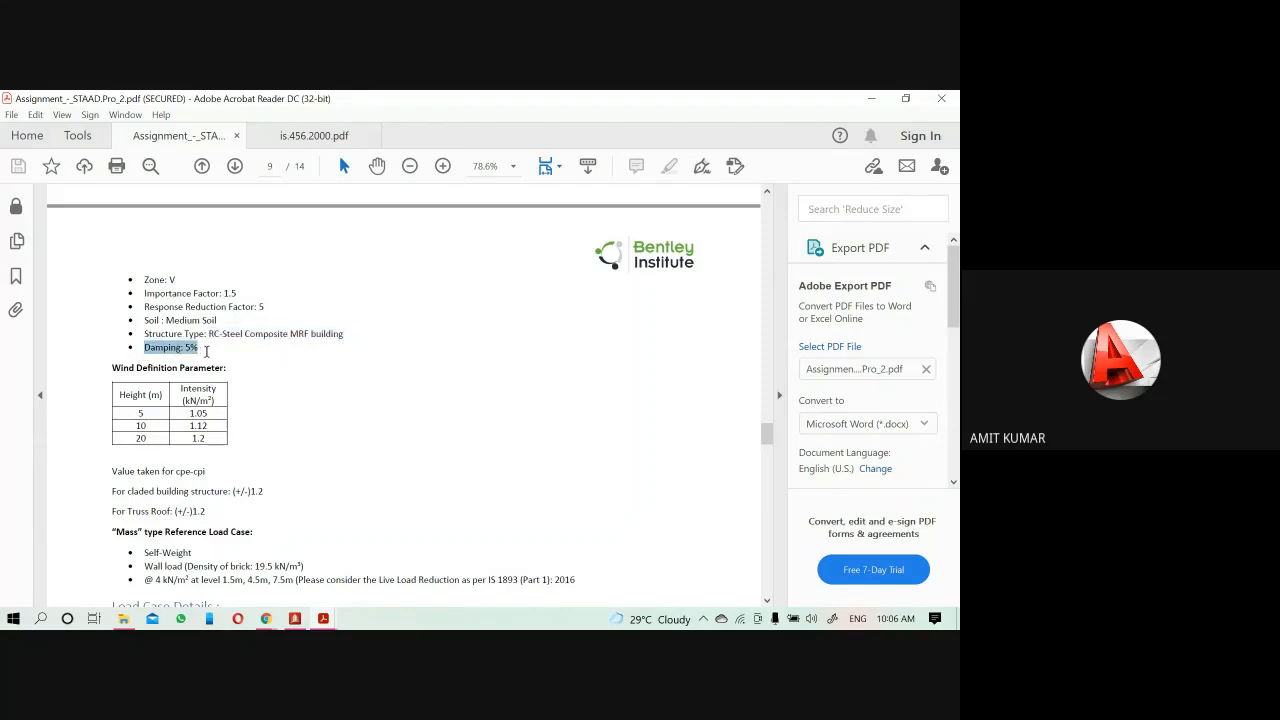
{"action": "left_click", "coordinate": [872, 97]}
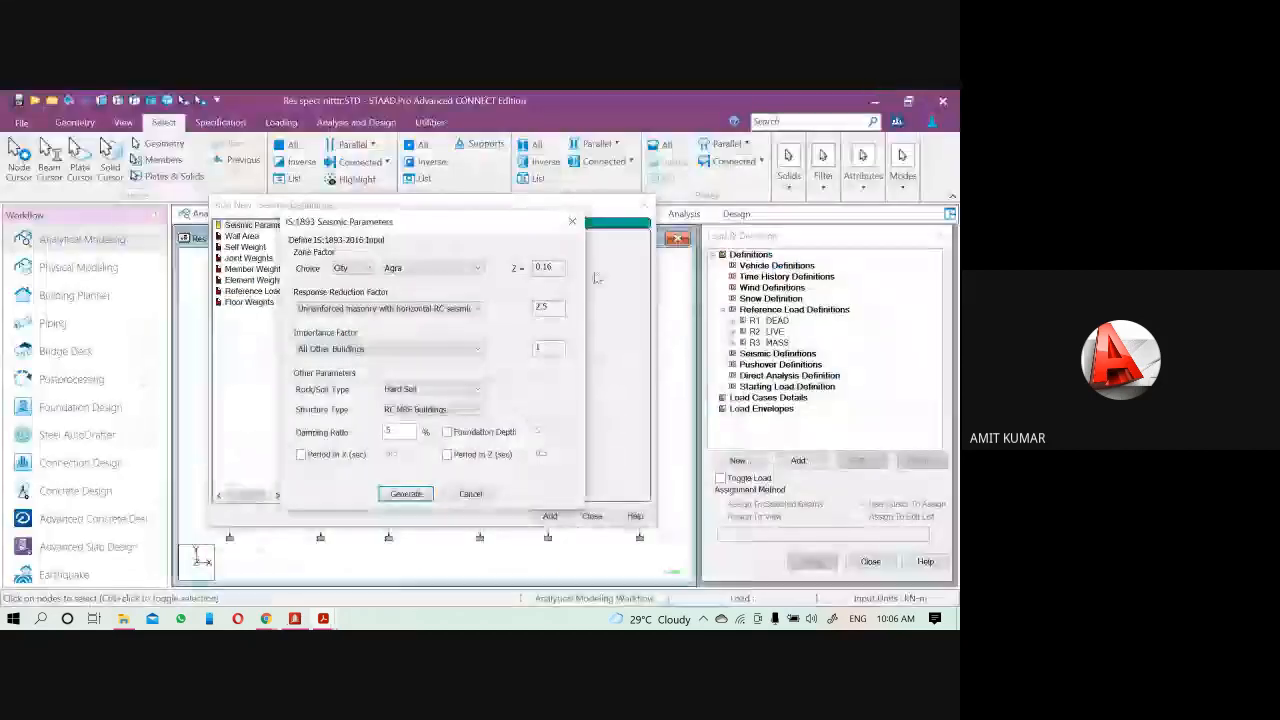
Set the seismic zone to V and the response reduction factor to RC buildings with Special Moment Resisting Frames
{"action": "left_click", "coordinate": [352, 268]}
{"action": "left_click", "coordinate": [342, 289]}
{"action": "left_click", "coordinate": [403, 269]}
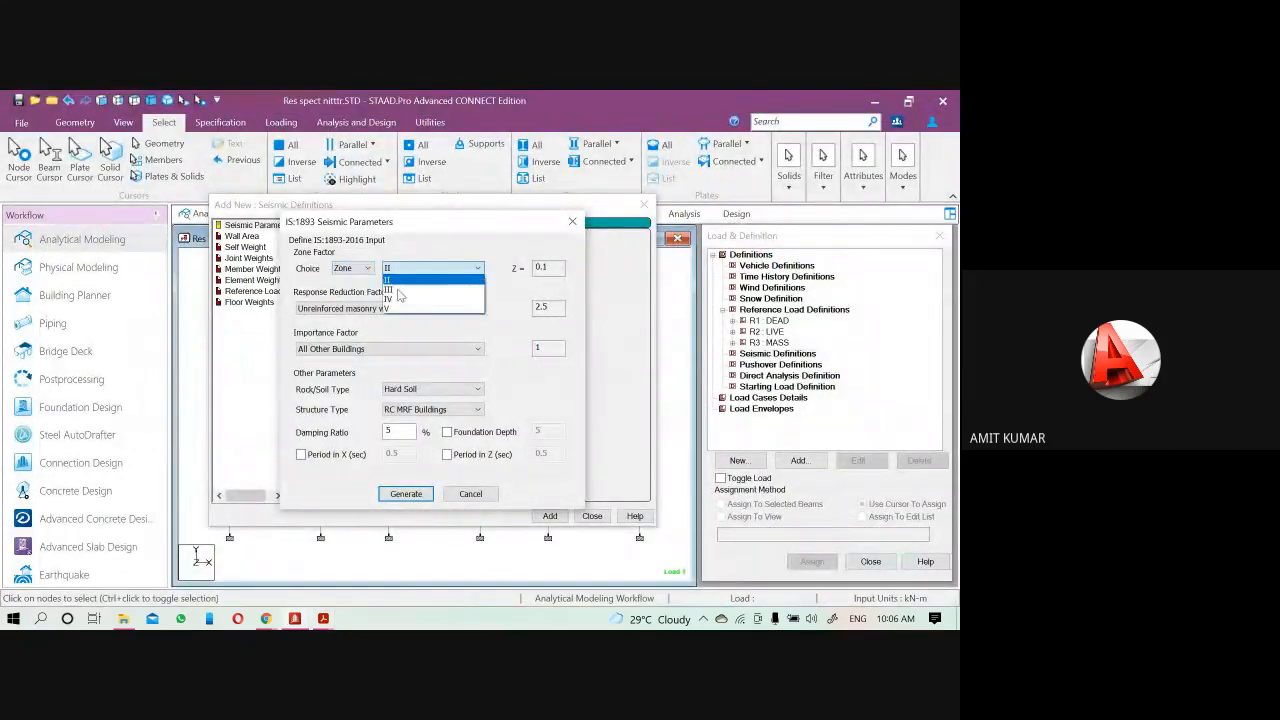
{"action": "left_click", "coordinate": [397, 310]}
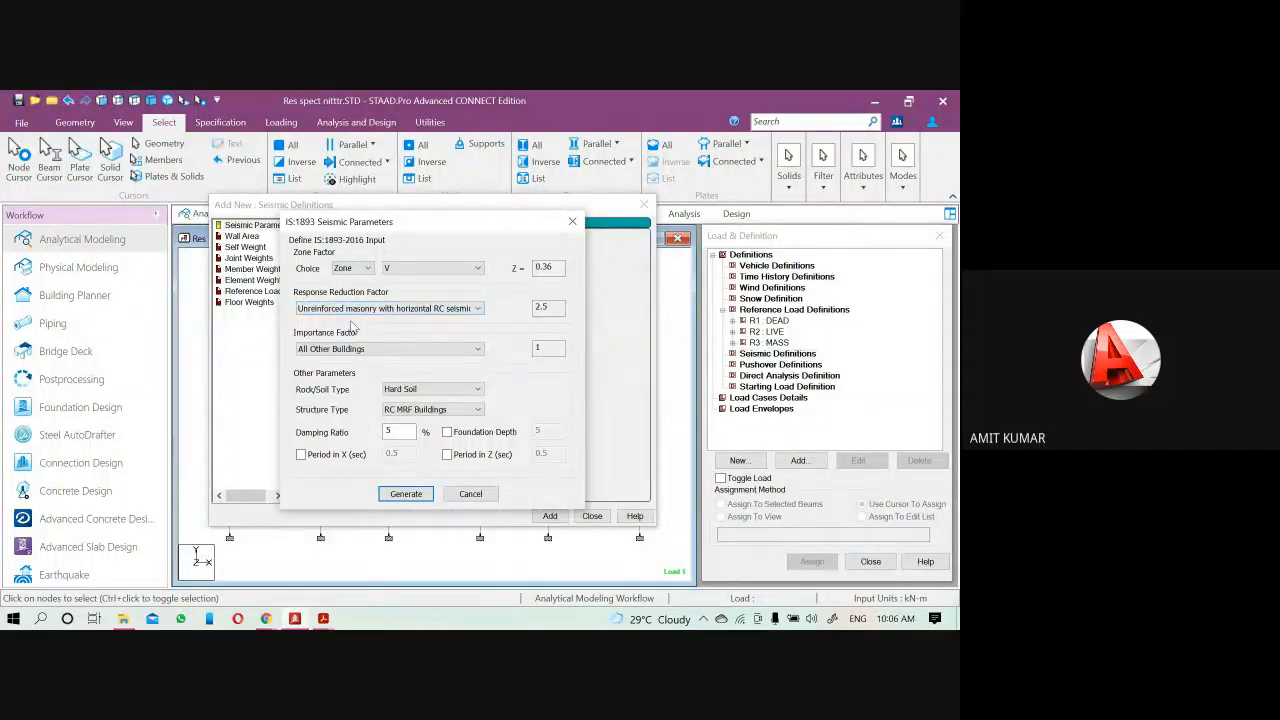
{"action": "left_click_drag", "start_coordinate": [404, 230], "coordinate": [365, 210]}
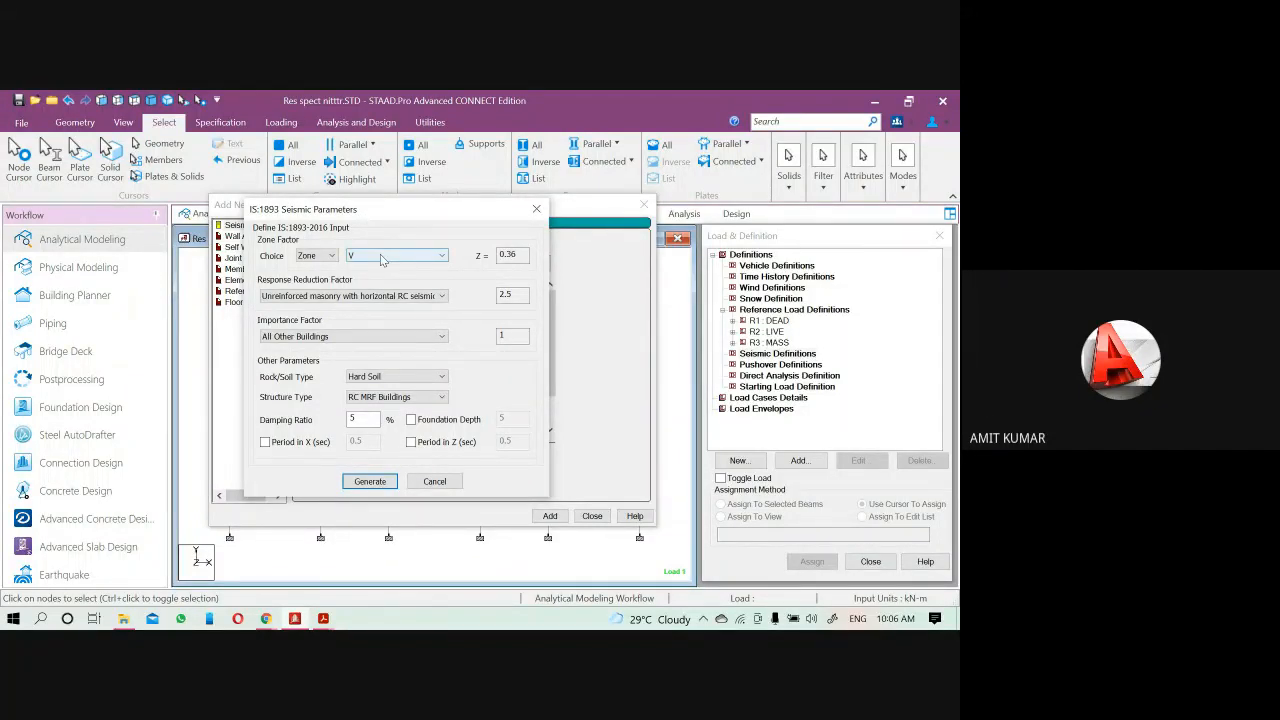
{"action": "left_click", "coordinate": [365, 258]}
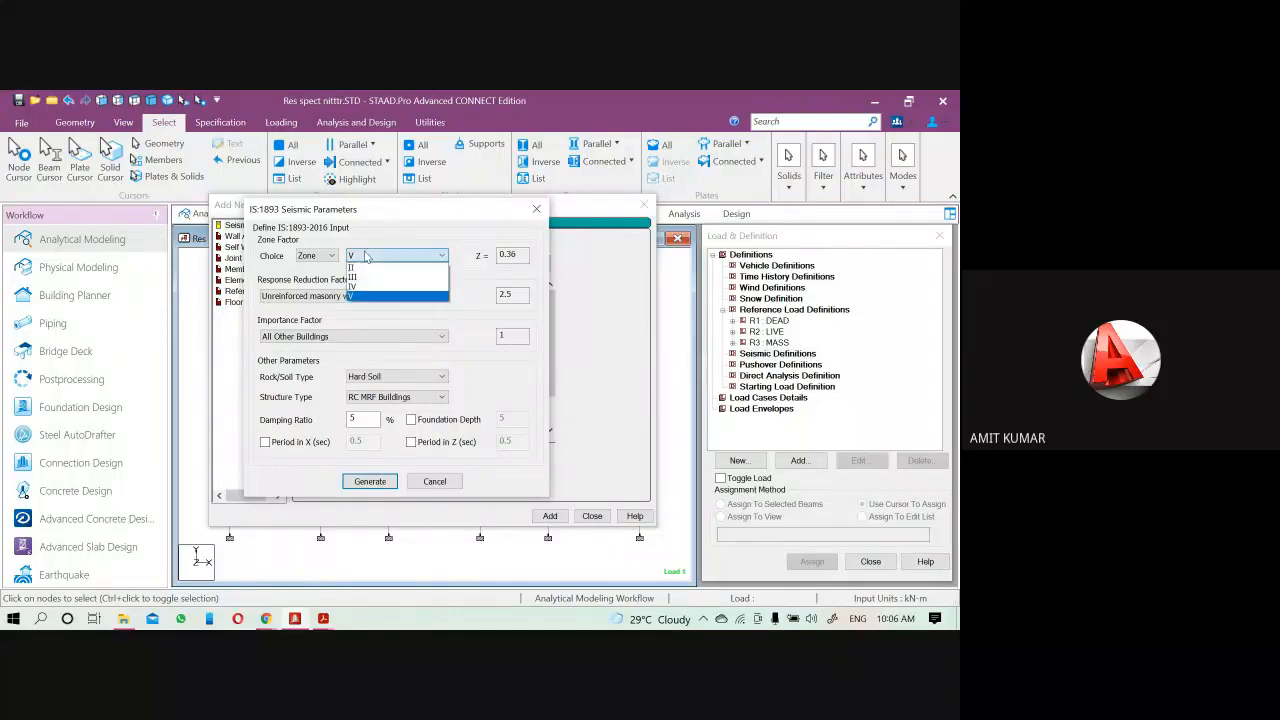
{"action": "left_click", "coordinate": [365, 257]}
{"action": "left_click", "coordinate": [359, 296]}
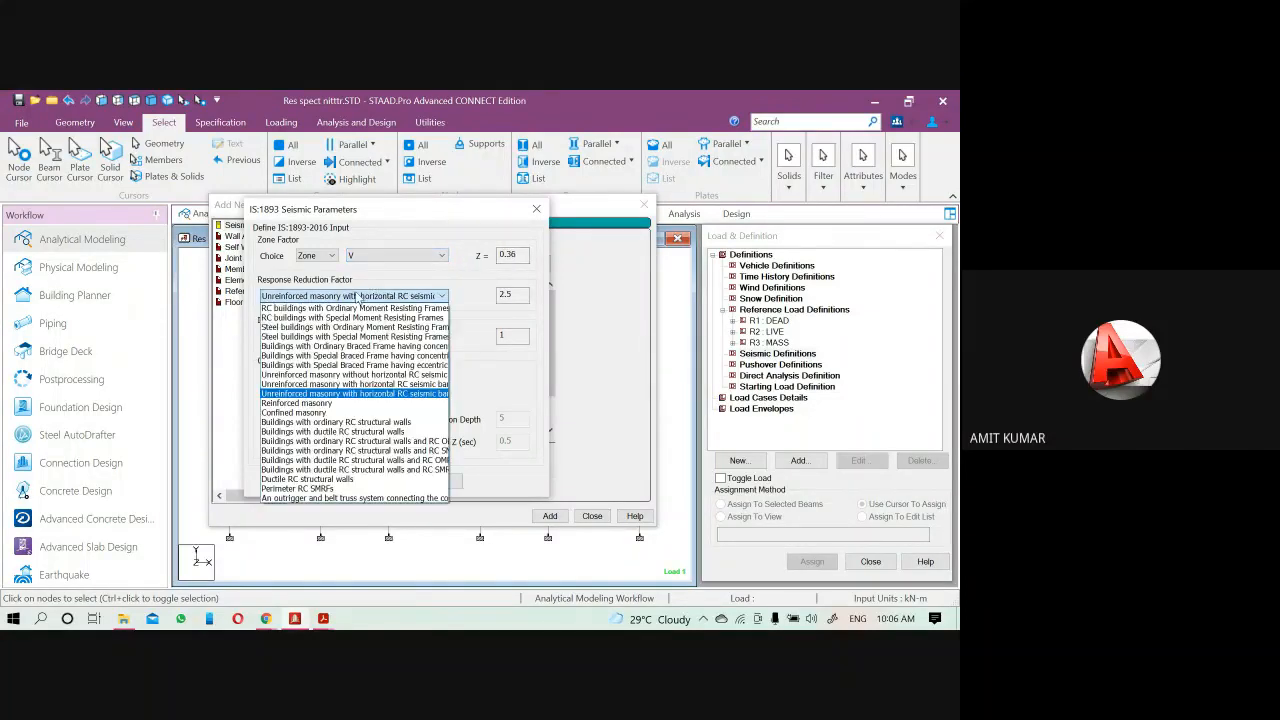
{"action": "left_click", "coordinate": [358, 317]}
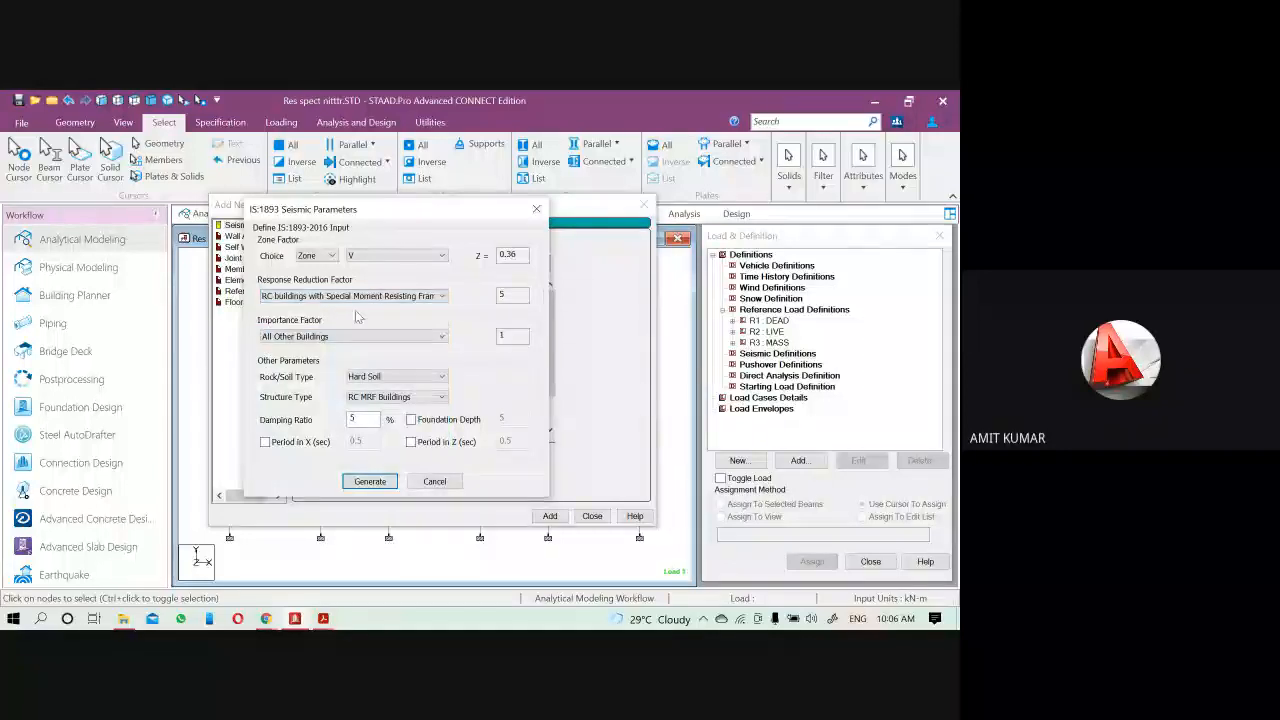
Set the importance factor to Important Buildings and the soil to Medium Soil, and generate the seismic parameters
{"action": "left_click", "coordinate": [415, 336]}
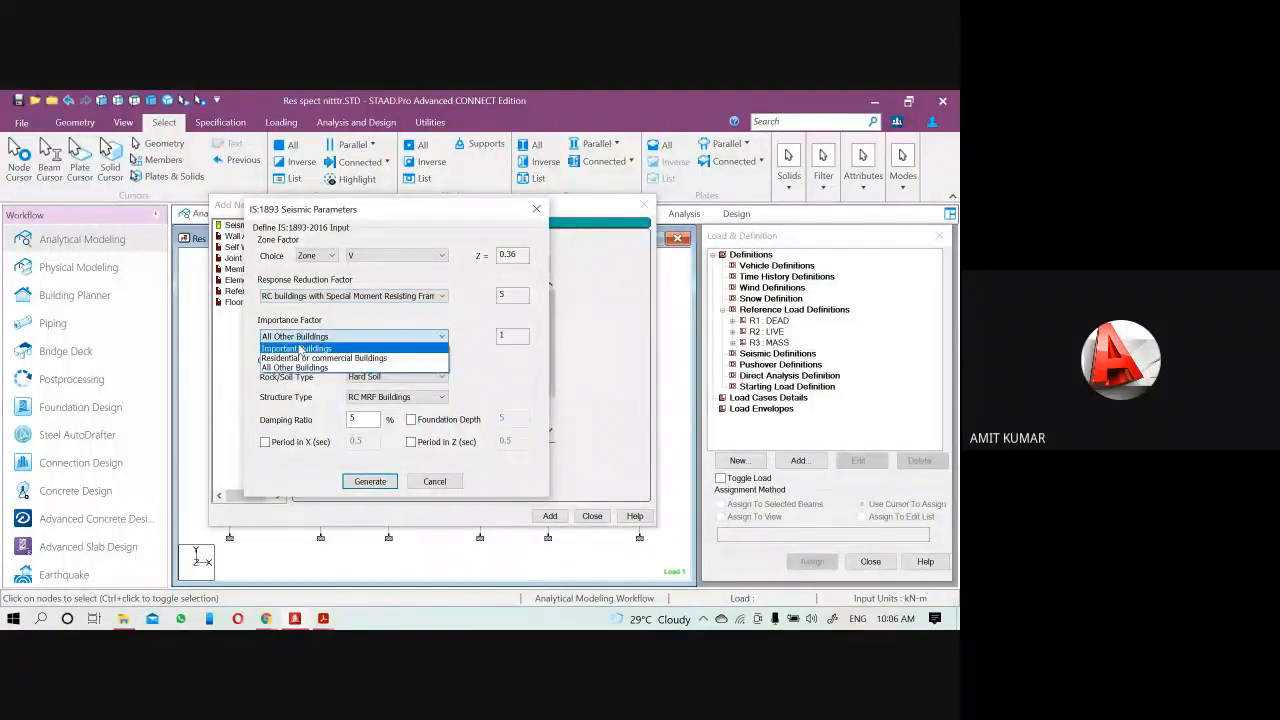
{"action": "left_click", "coordinate": [436, 360]}
{"action": "left_click", "coordinate": [372, 378]}
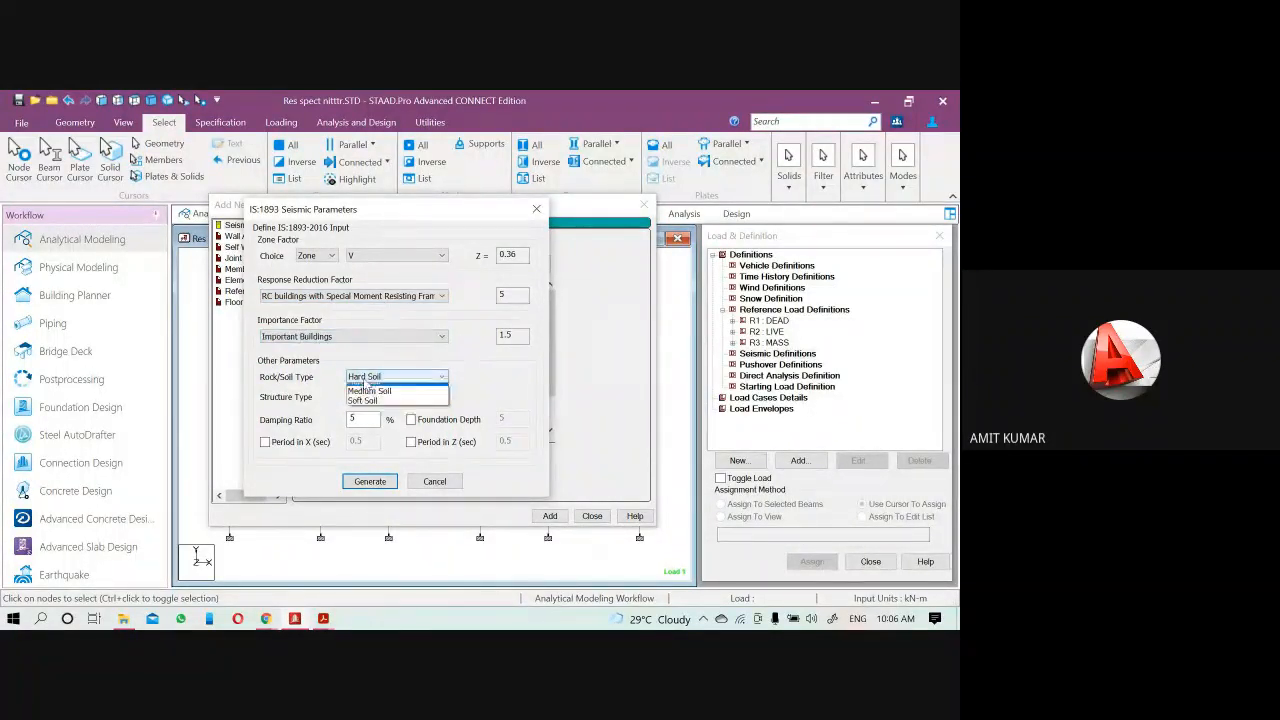
{"action": "left_click", "coordinate": [370, 398]}
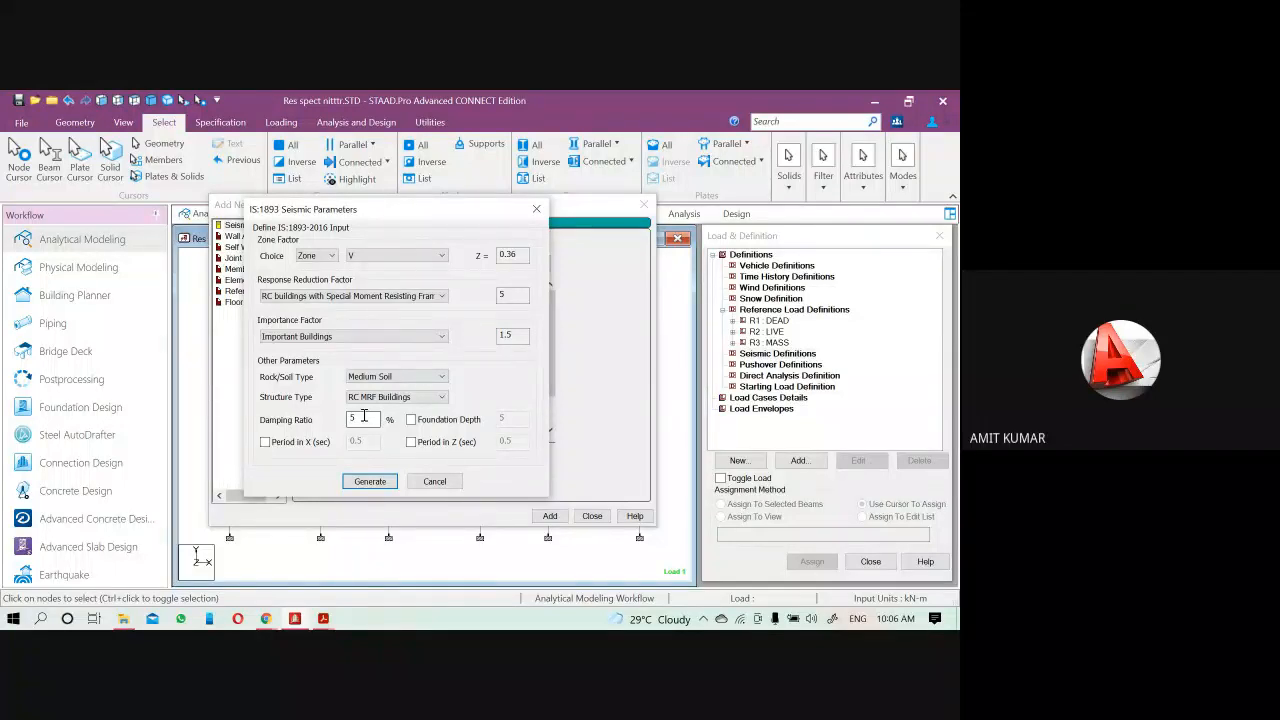
{"action": "left_click", "coordinate": [369, 481]}
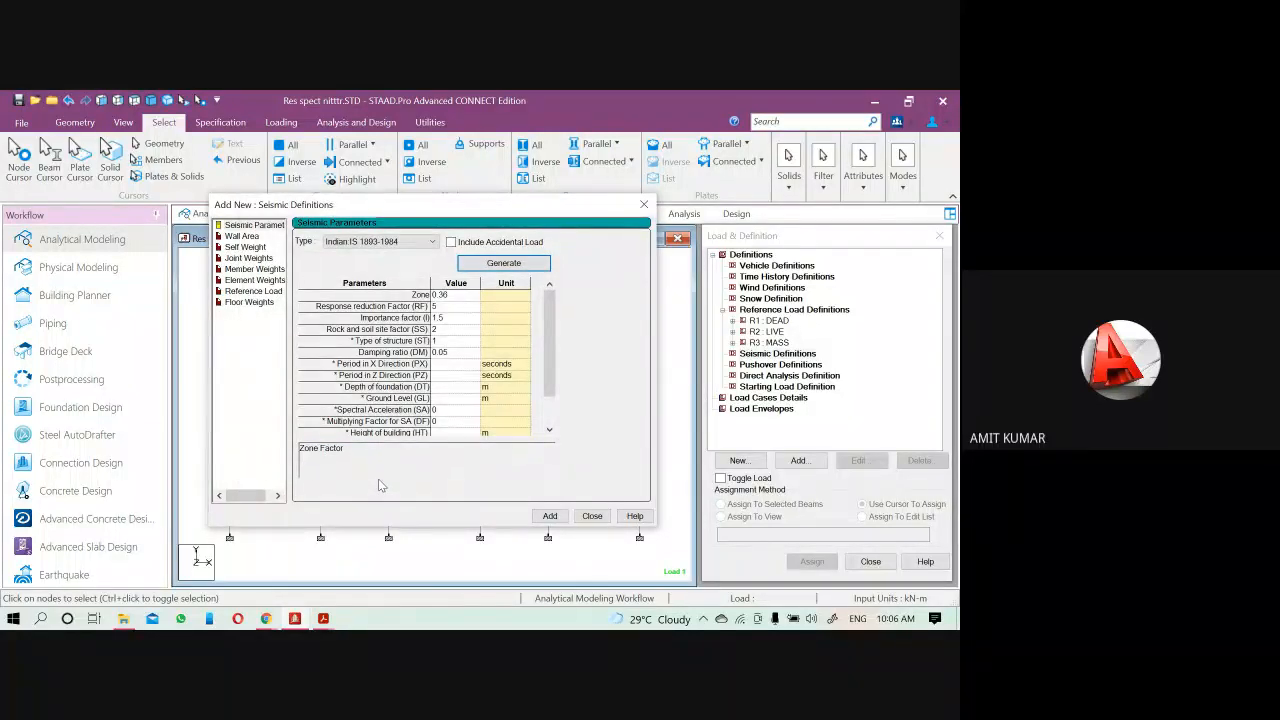
Try to add the R3: MASS reference load with factor 1 along Y to the seismic definition, and close the dialog
{"action": "left_click", "coordinate": [250, 302]}
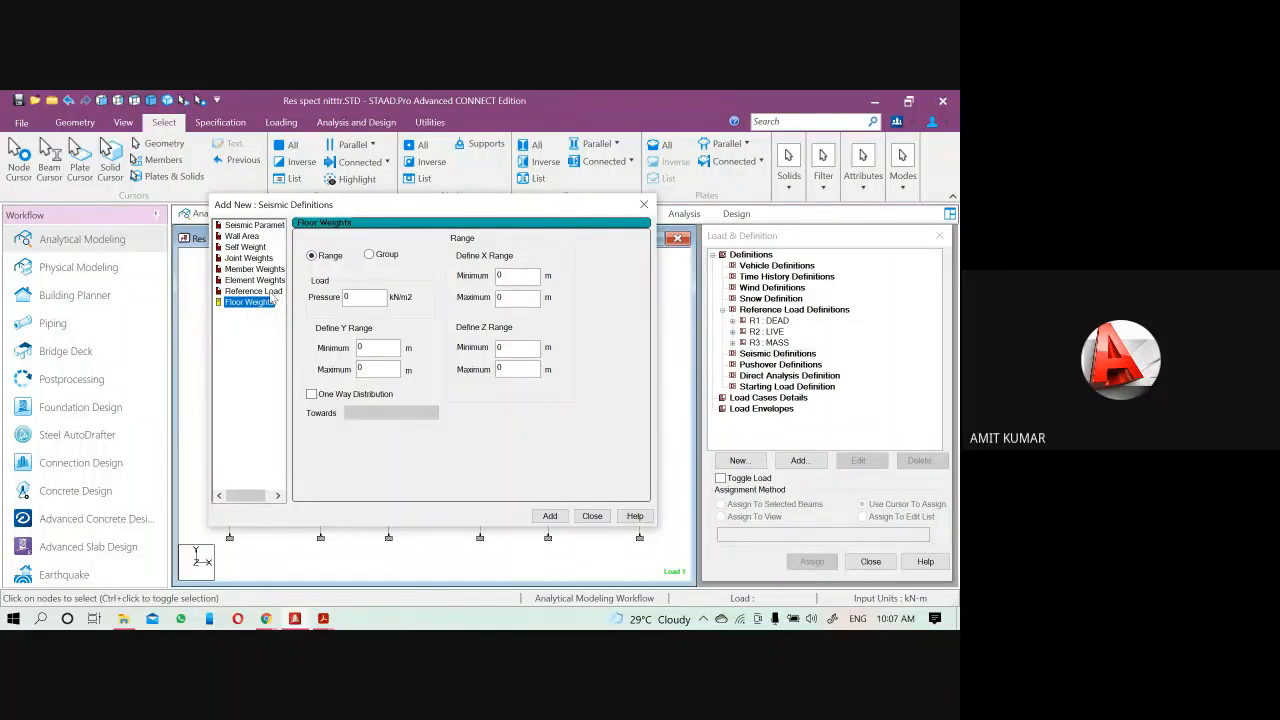
{"action": "left_click", "coordinate": [262, 291]}
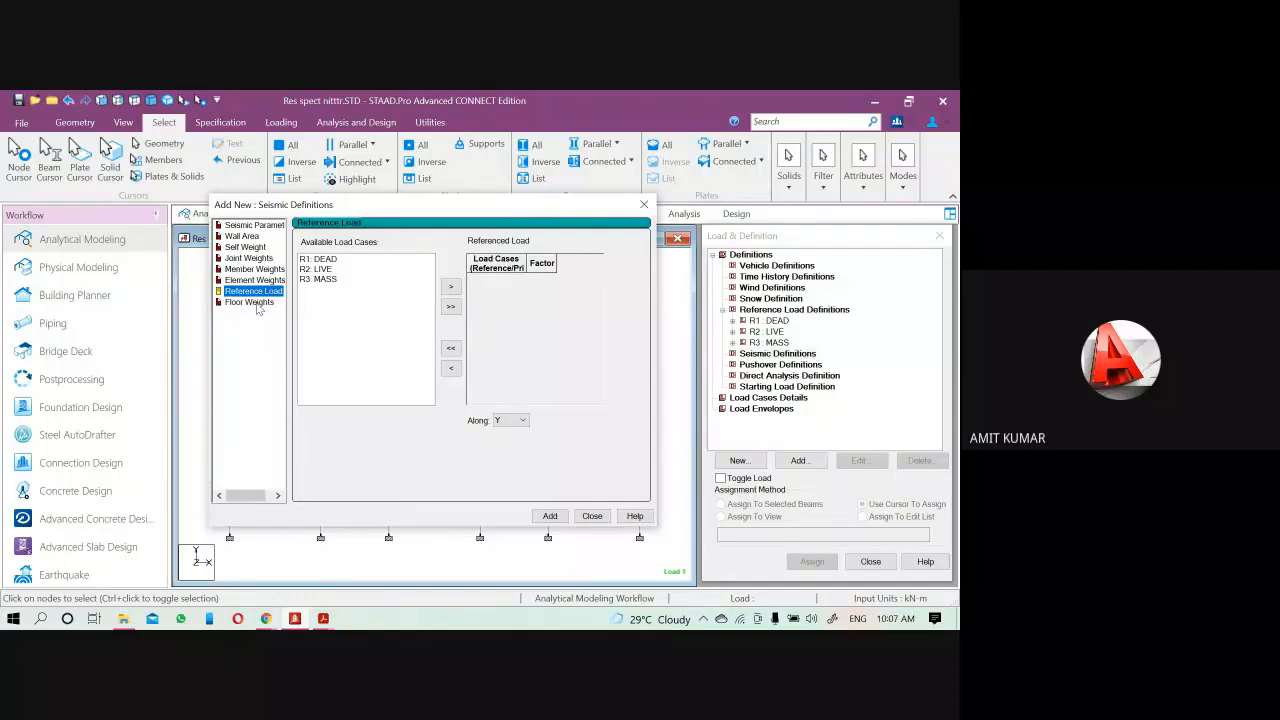
{"action": "left_click", "coordinate": [257, 304]}
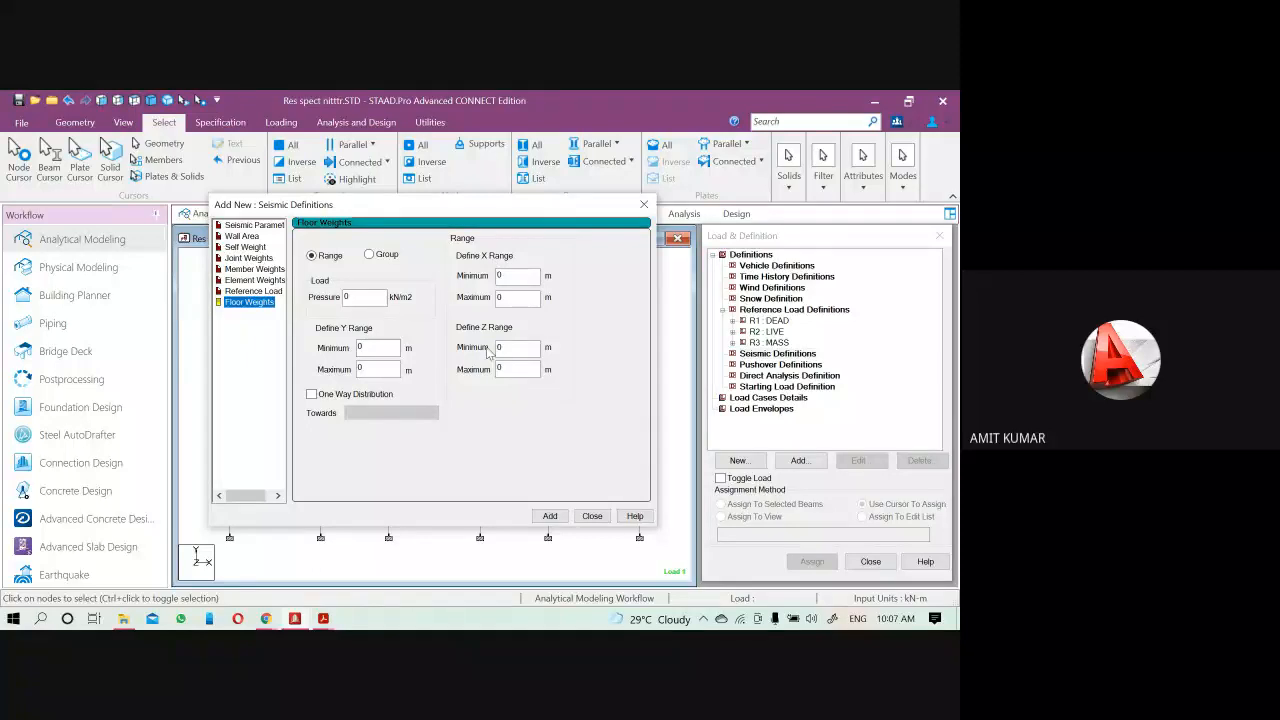
{"action": "left_click", "coordinate": [252, 291]}
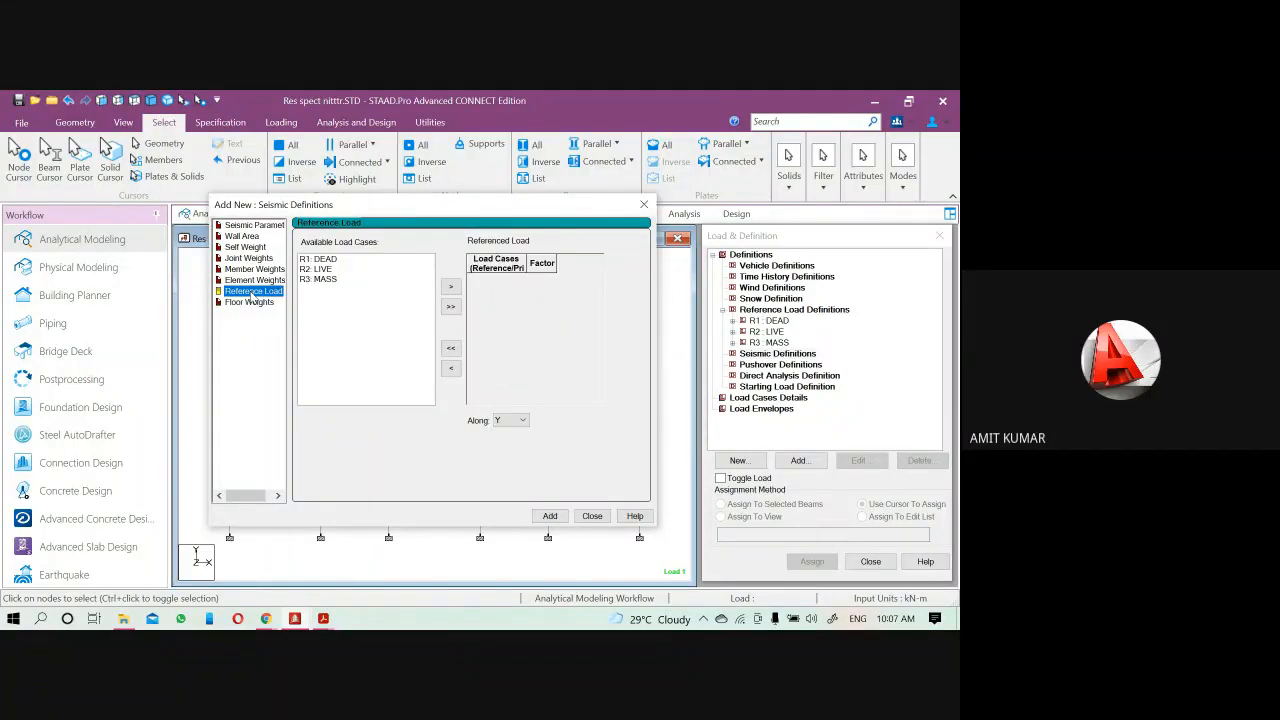
{"action": "left_click", "coordinate": [320, 282]}
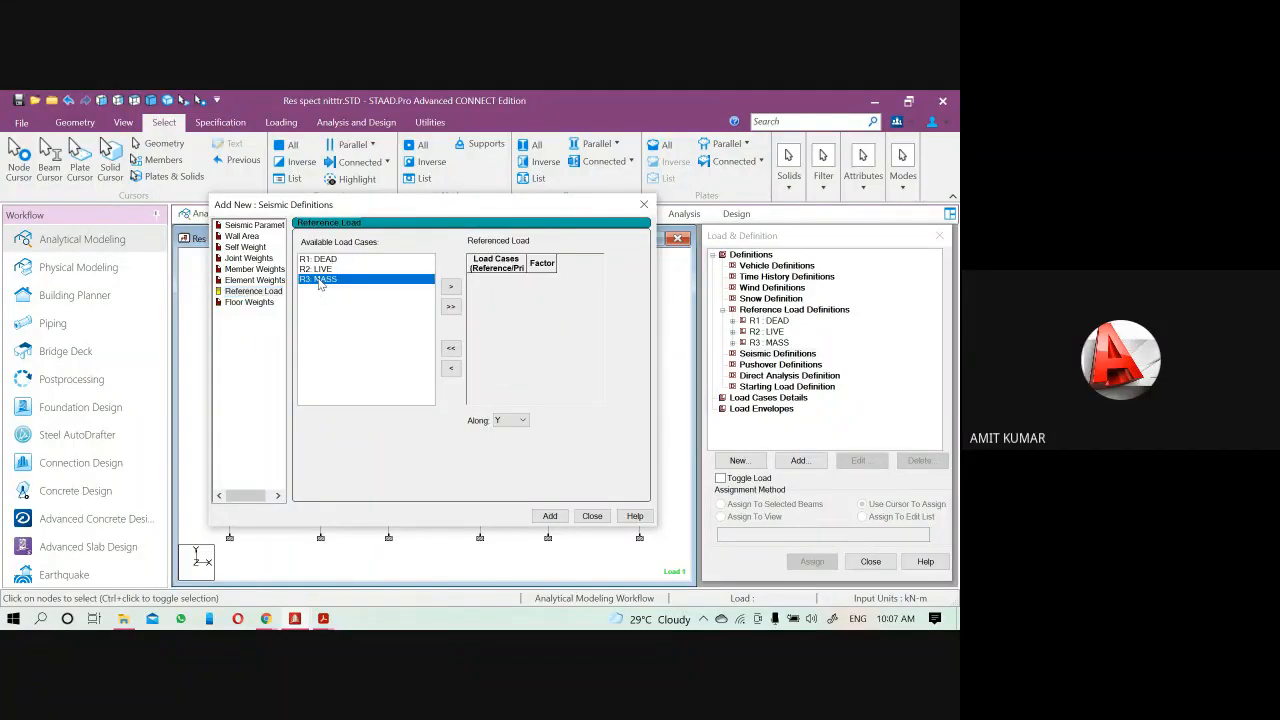
{"action": "left_click", "coordinate": [450, 287]}
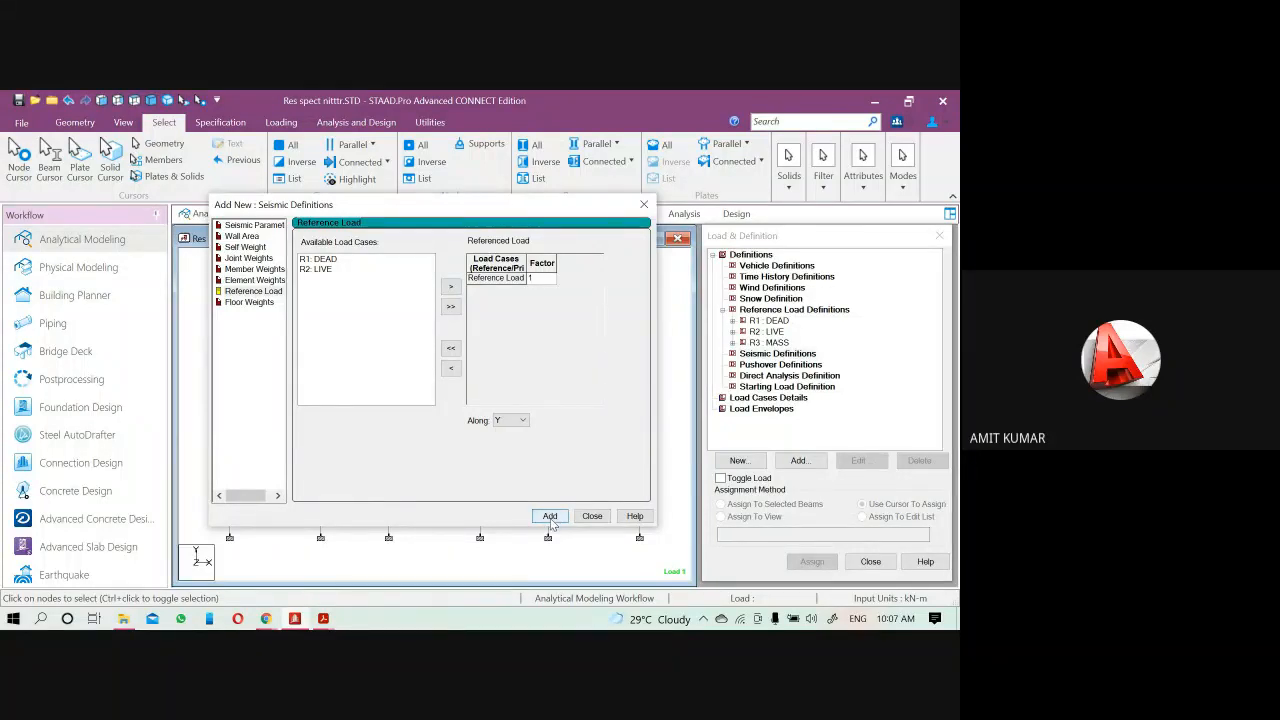
{"action": "left_click", "coordinate": [592, 516]}
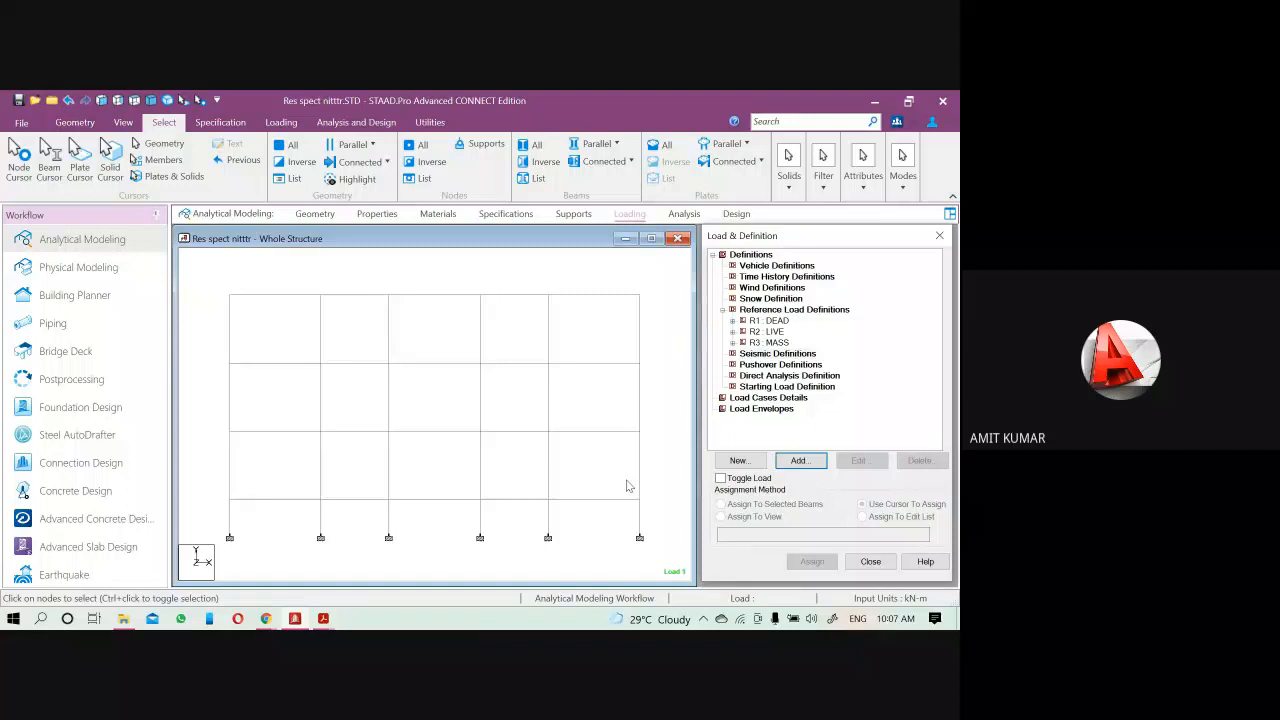
Check the Seismic Definitions entry and the loads listed under the MASS reference load
{"action": "left_click", "coordinate": [758, 354]}
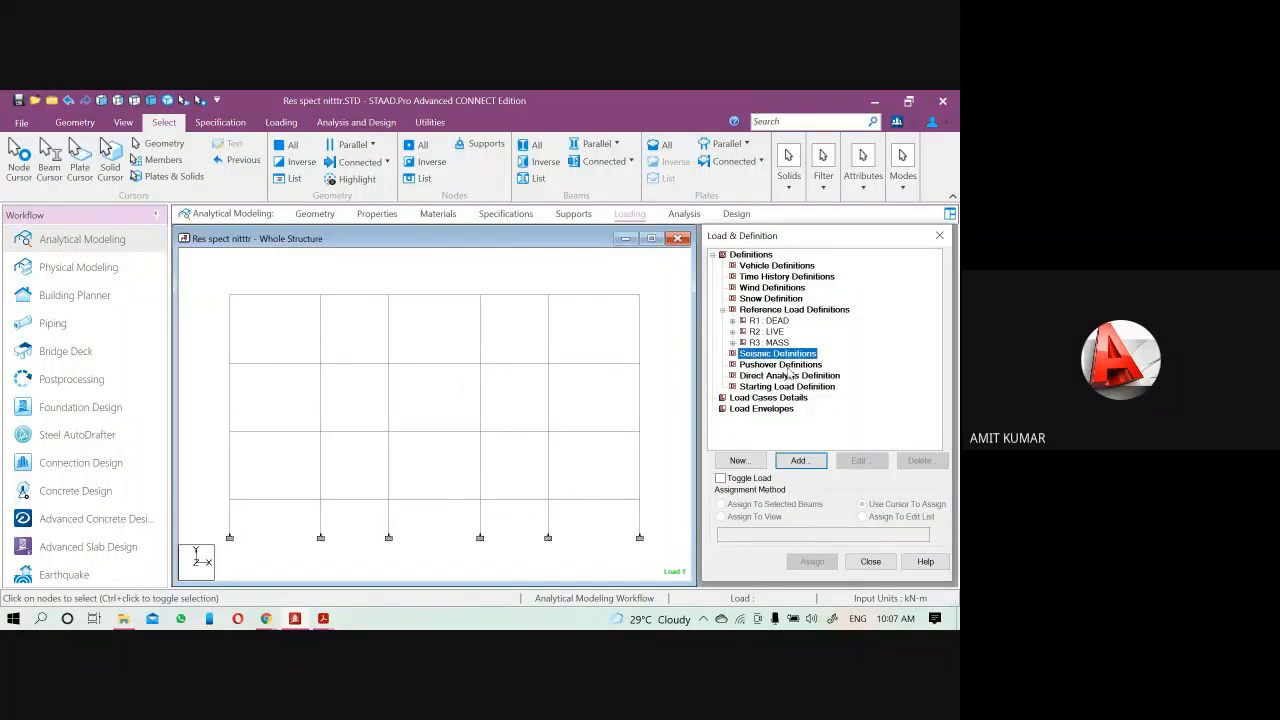
{"action": "left_click", "coordinate": [740, 343]}
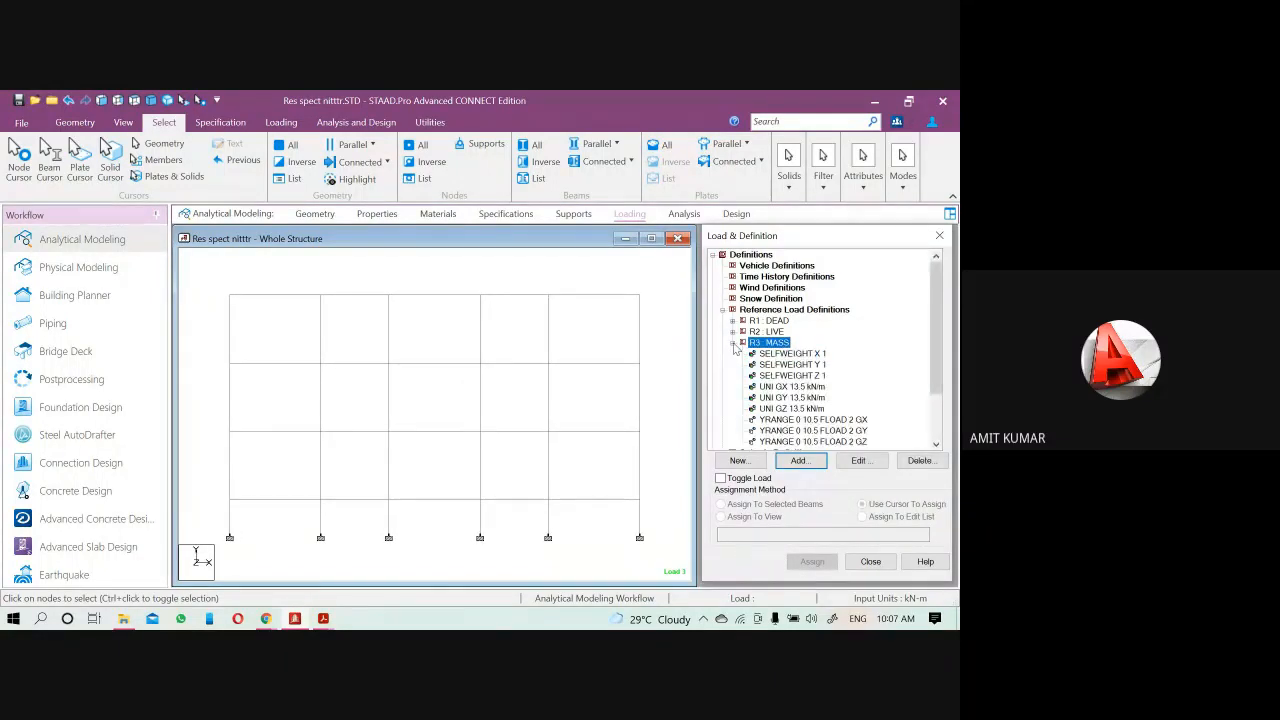
{"action": "left_click", "coordinate": [733, 343]}
{"action": "left_click", "coordinate": [760, 310]}
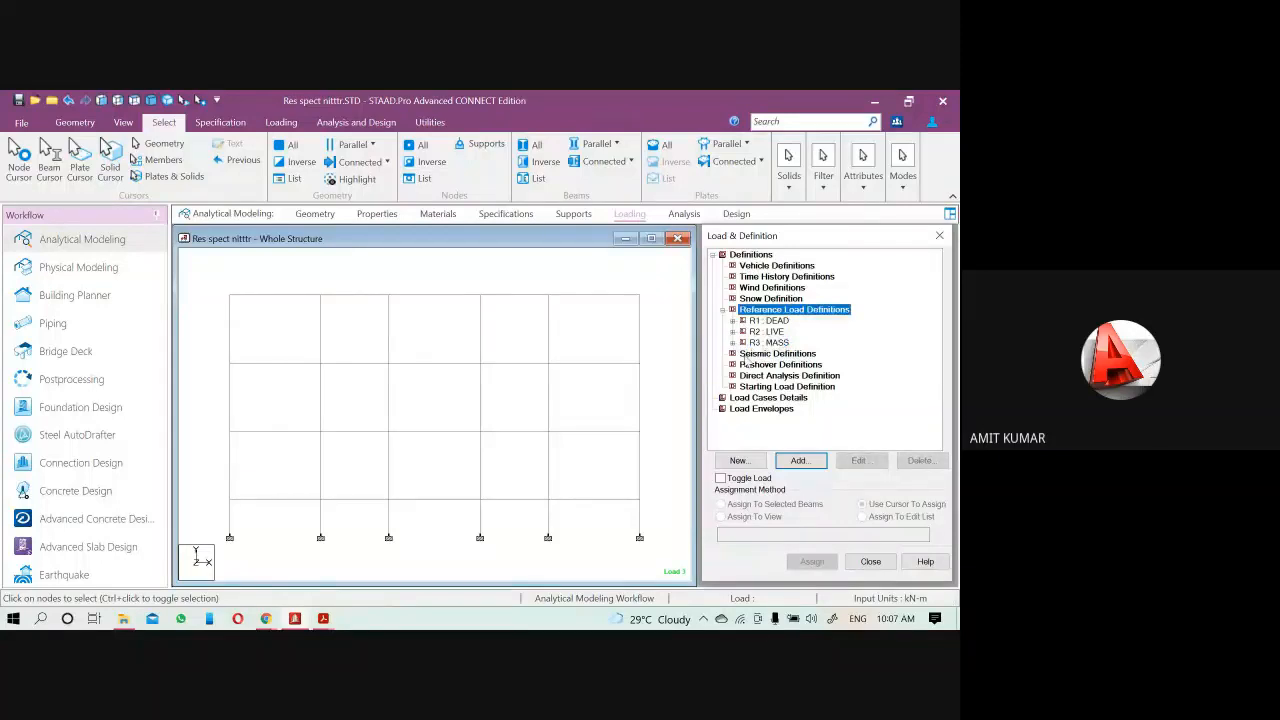
Start a new seismic definition of type Indian:IS 1893-1984 and open its parameter generator
{"action": "left_click", "coordinate": [752, 354]}
{"action": "left_click", "coordinate": [799, 460]}
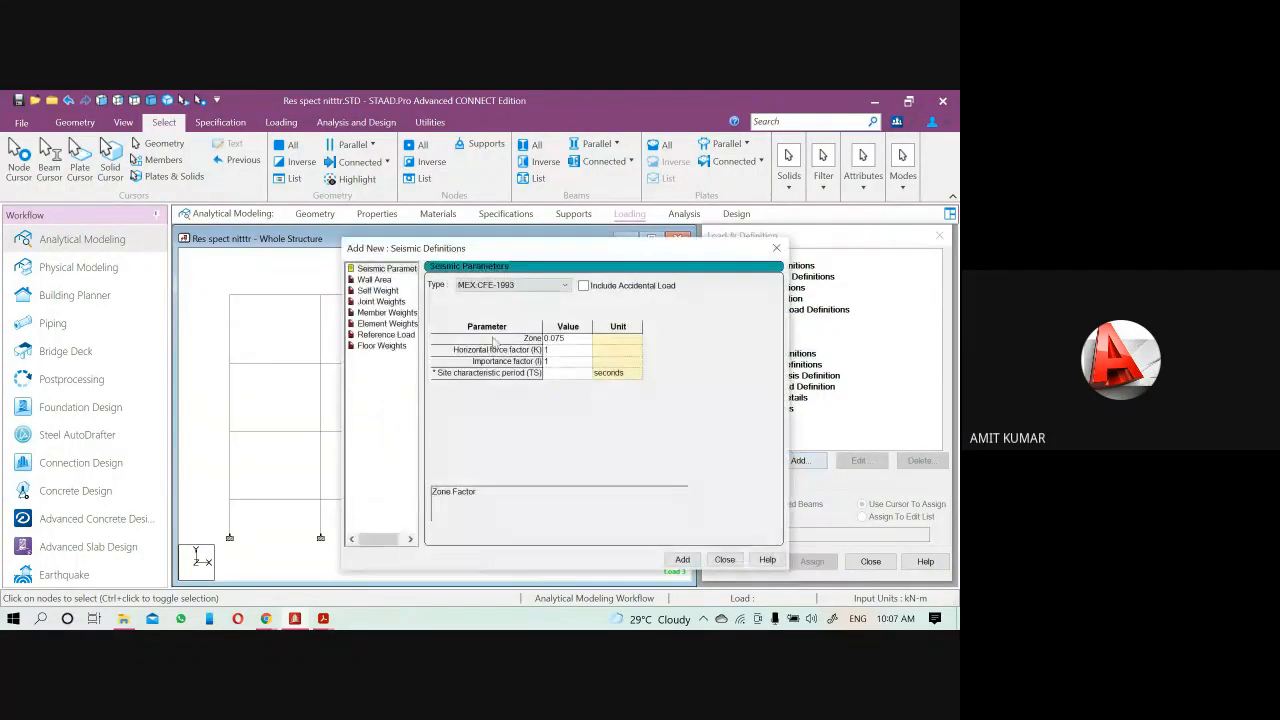
{"action": "left_click", "coordinate": [468, 285]}
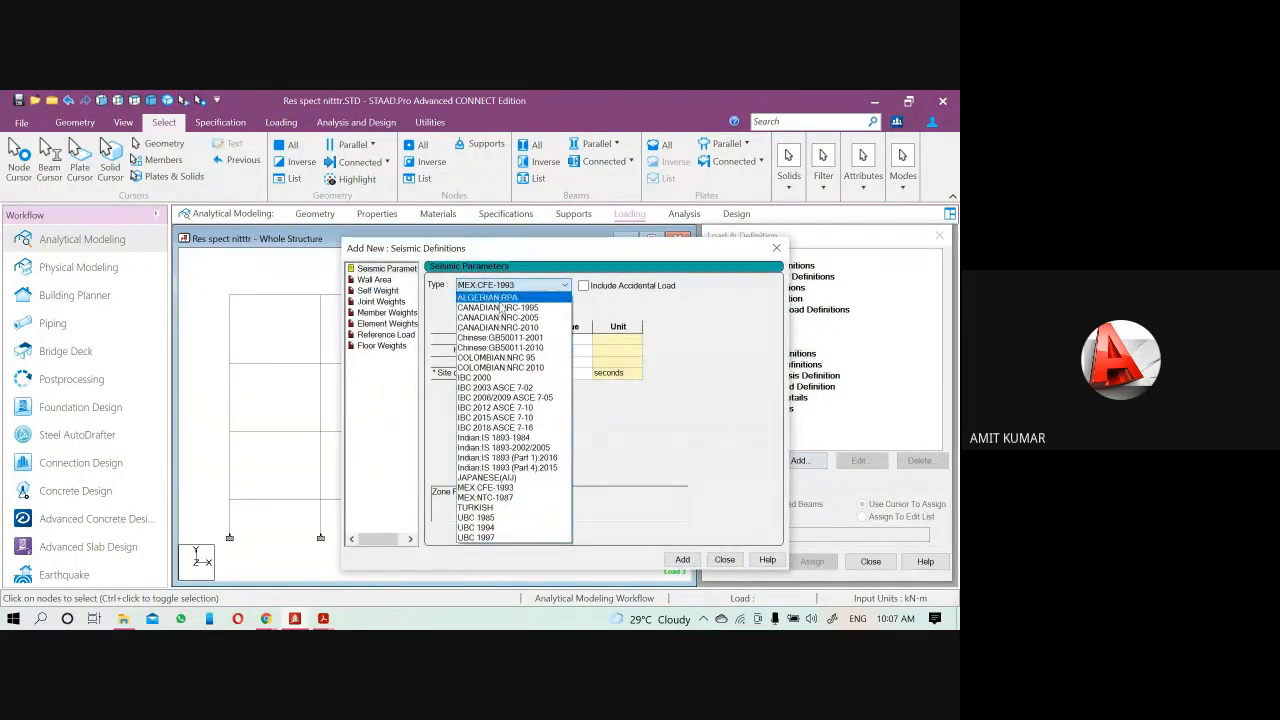
{"action": "left_click", "coordinate": [495, 437]}
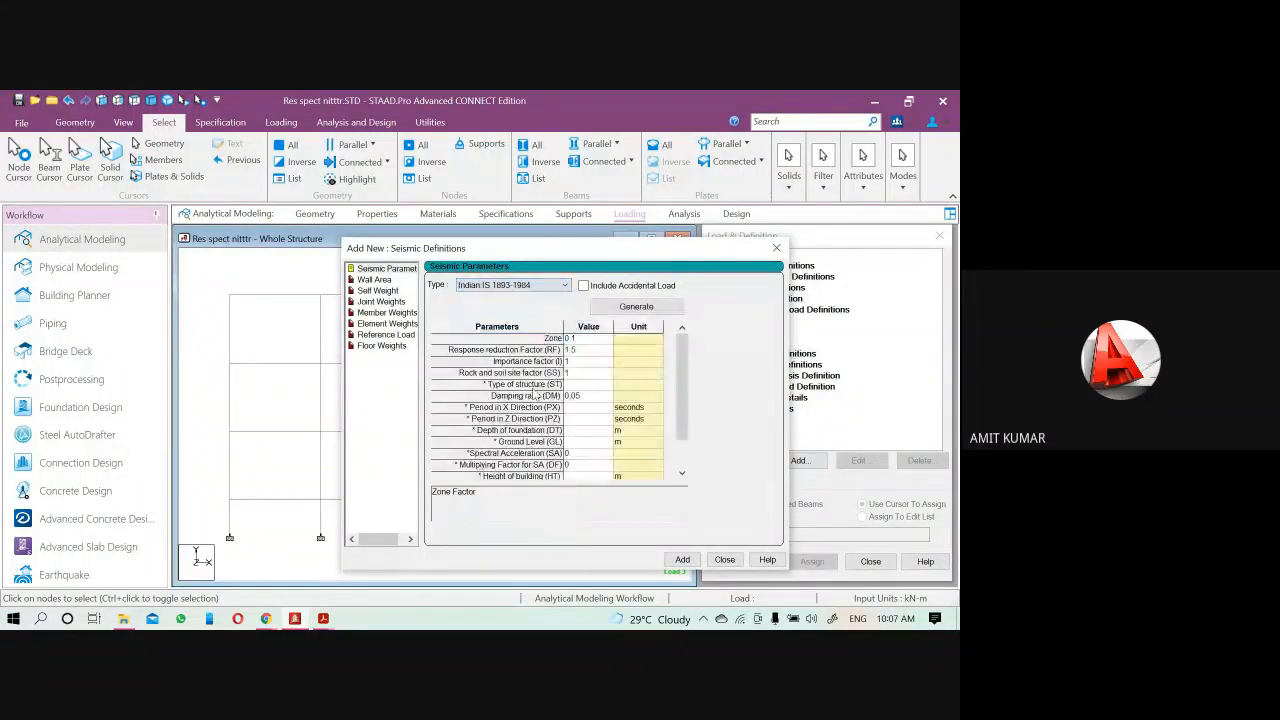
{"action": "left_click", "coordinate": [612, 307]}
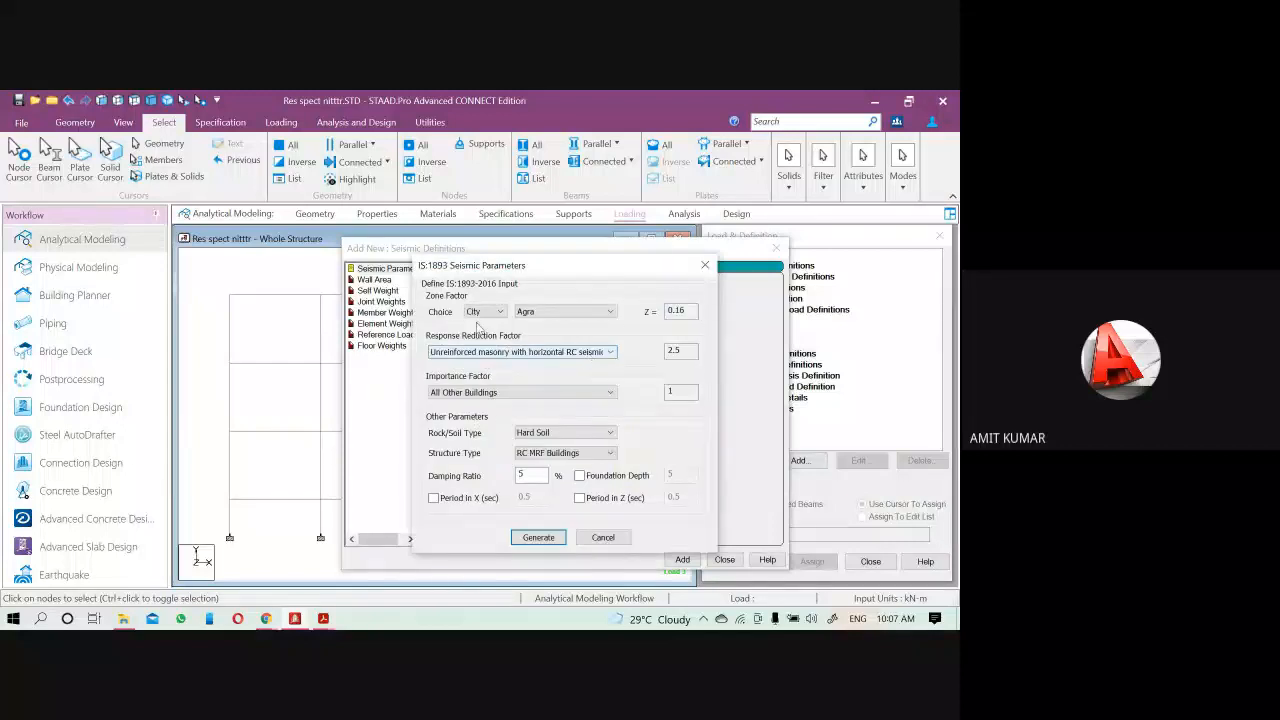
Set the zone factor to Zone V and the response reduction factor to RC buildings with Special Moment Resisting Frames
{"action": "left_click", "coordinate": [486, 311]}
{"action": "left_click", "coordinate": [476, 334]}
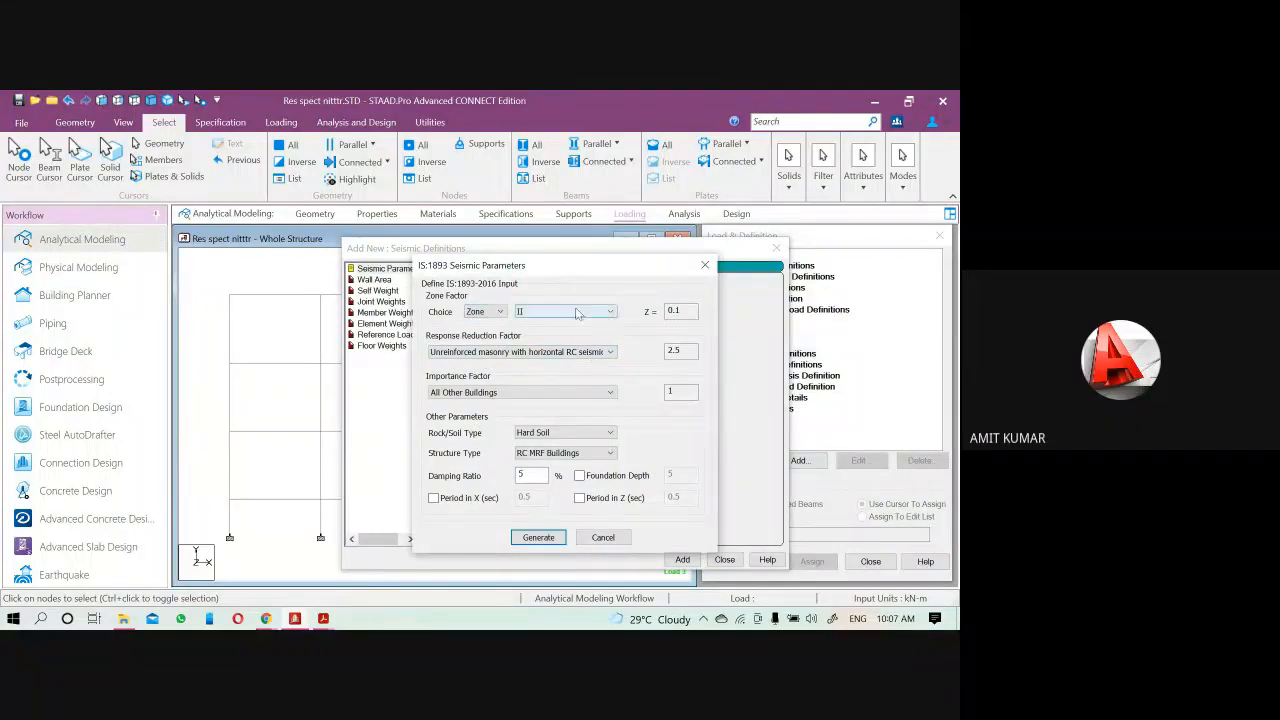
{"action": "left_click", "coordinate": [532, 312]}
{"action": "left_click", "coordinate": [531, 353]}
{"action": "left_click", "coordinate": [520, 352]}
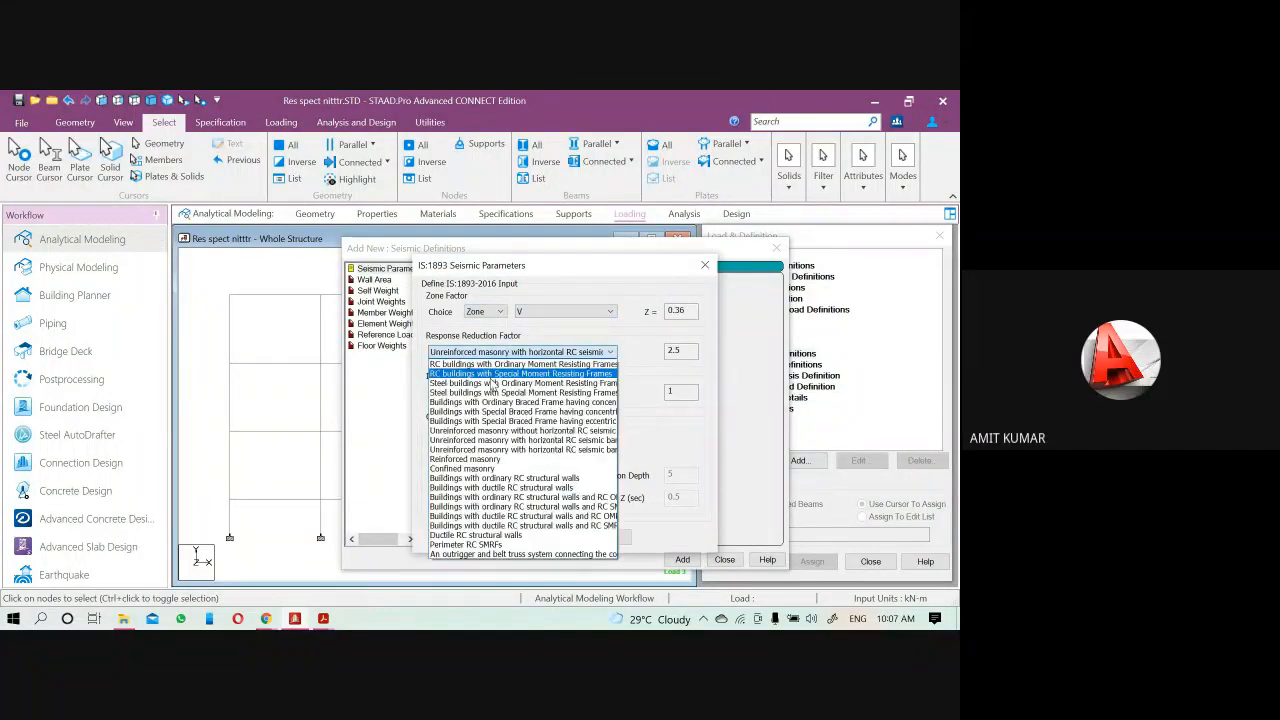
{"action": "left_click", "coordinate": [487, 374]}
Choose Important Buildings as importance factor and Medium Soil as soil type, and generate the parameters
{"action": "left_click", "coordinate": [517, 393]}
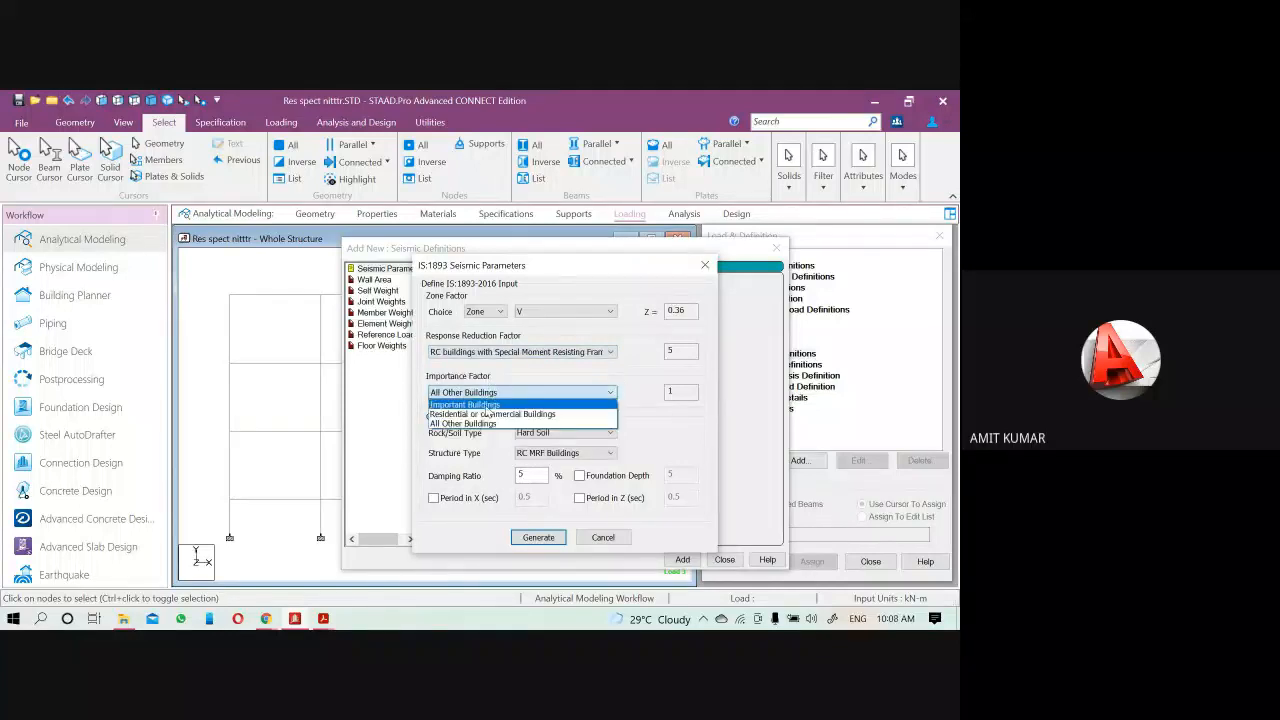
{"action": "left_click", "coordinate": [470, 404]}
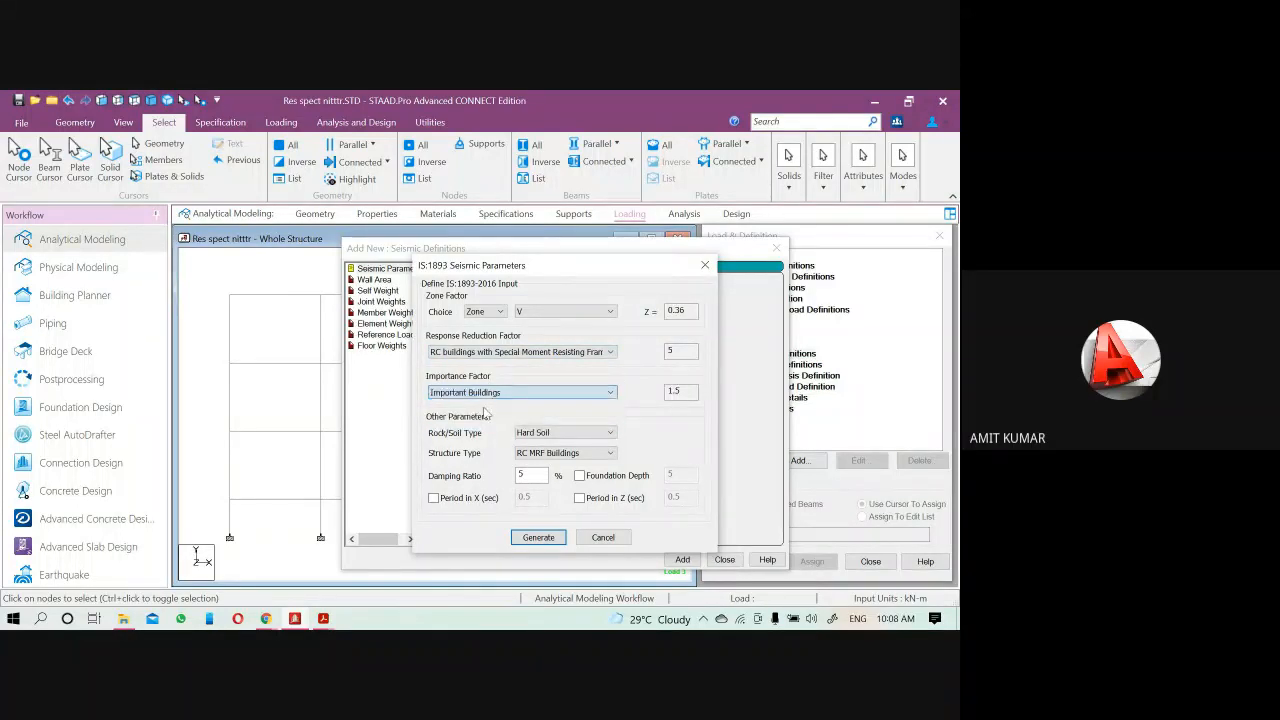
{"action": "left_click", "coordinate": [560, 432]}
{"action": "left_click", "coordinate": [537, 455]}
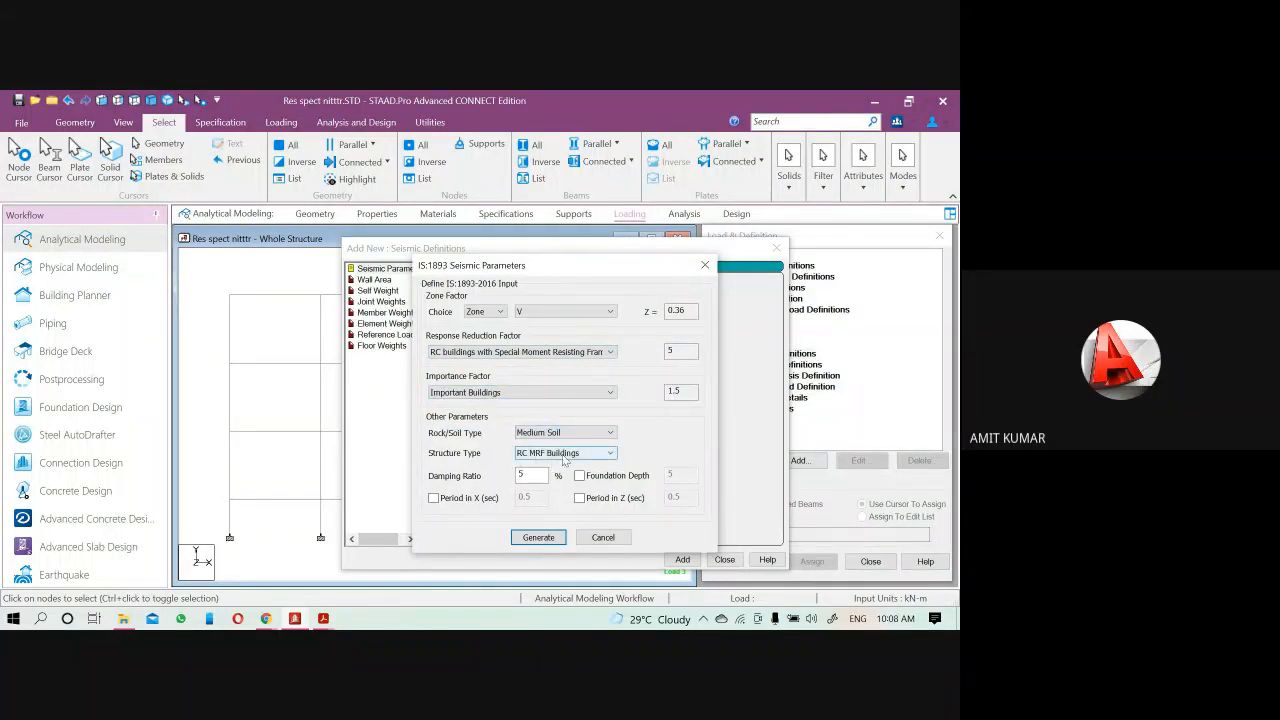
{"action": "left_click", "coordinate": [538, 537]}
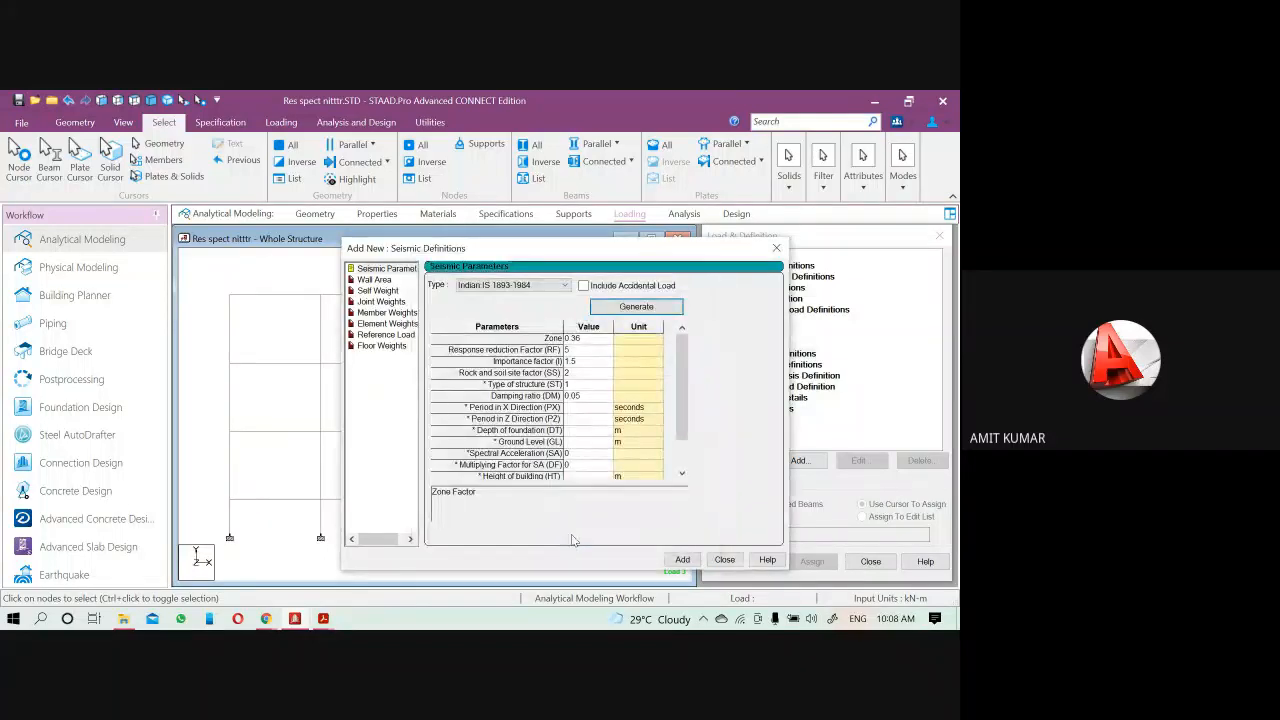
Add the generated seismic parameters to the model's seismic definitions
{"action": "left_click", "coordinate": [683, 560]}
{"action": "left_click_drag", "start_coordinate": [487, 248], "coordinate": [339, 194]}
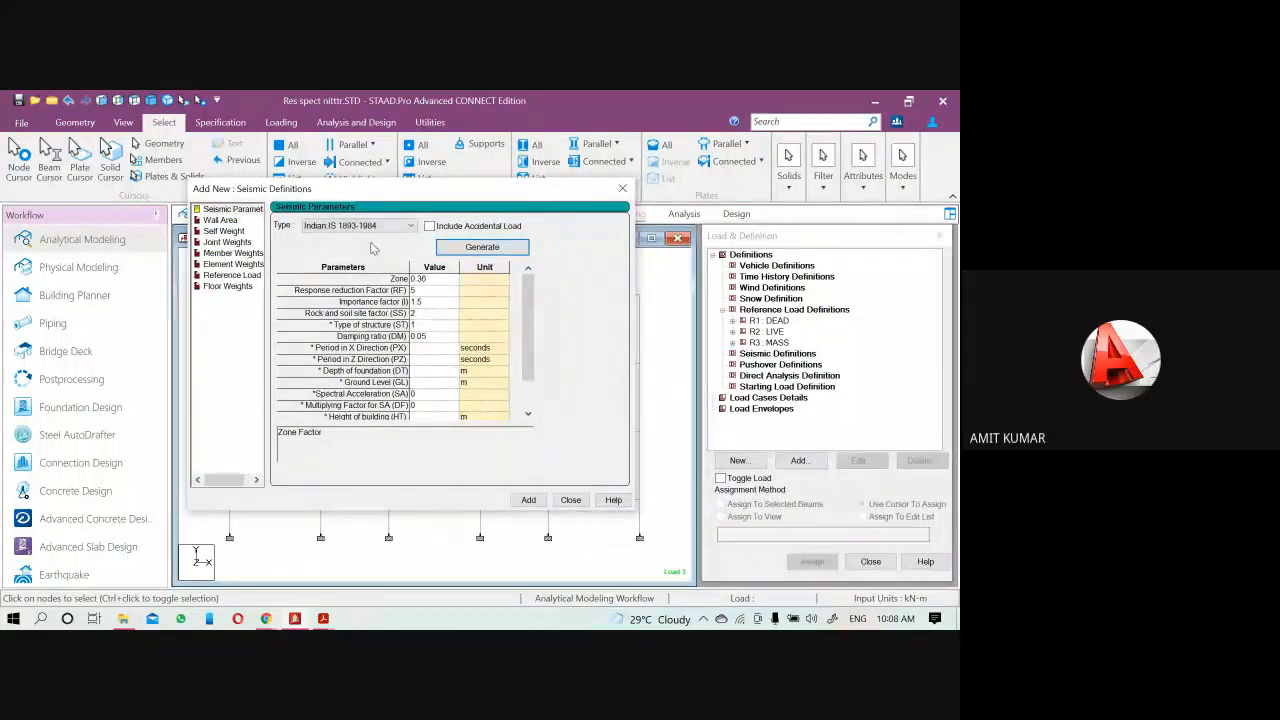
{"action": "left_click", "coordinate": [529, 500]}
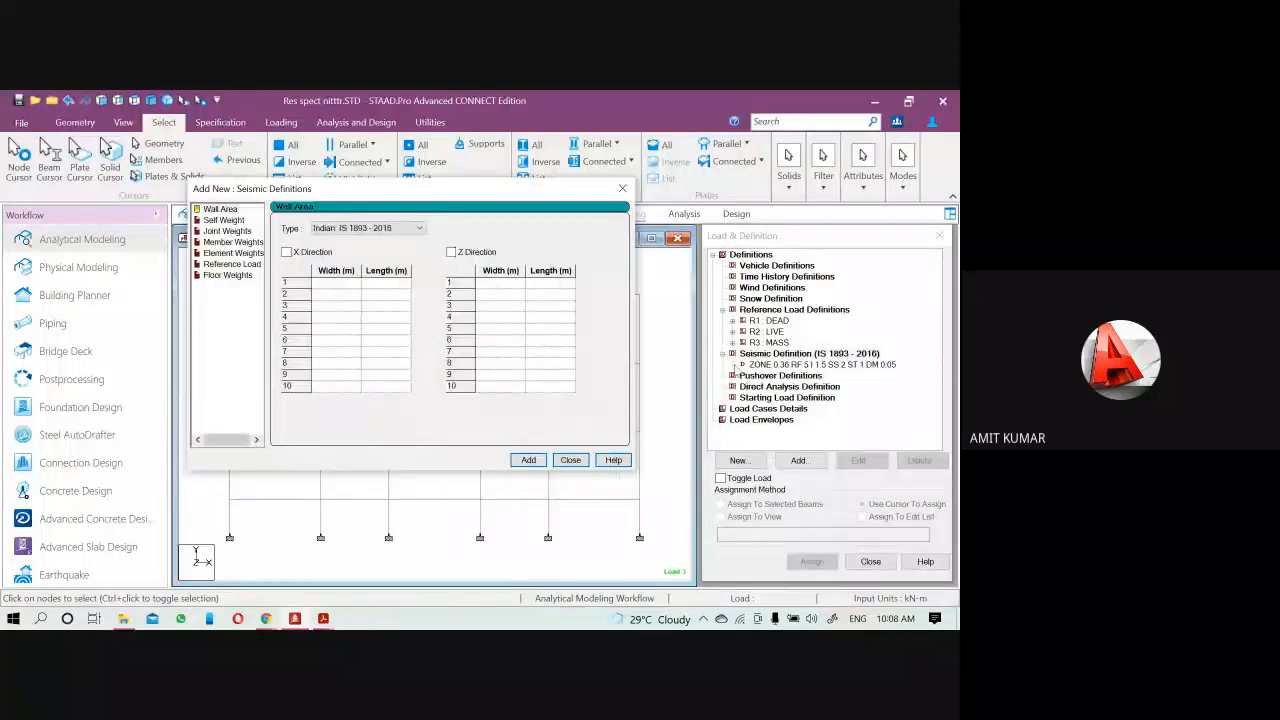
Add reference load R3: MASS with factor 1 along Y to the seismic definition and close the dialog
{"action": "left_click", "coordinate": [249, 265]}
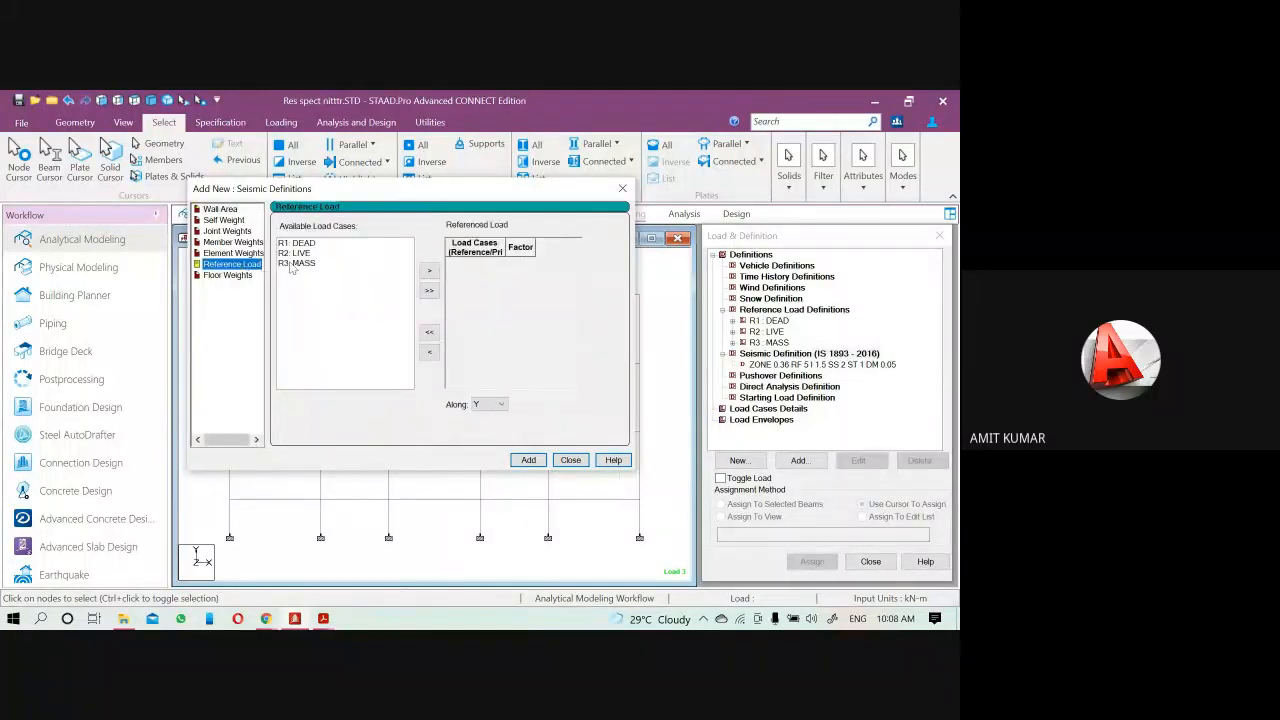
{"action": "left_click", "coordinate": [292, 263]}
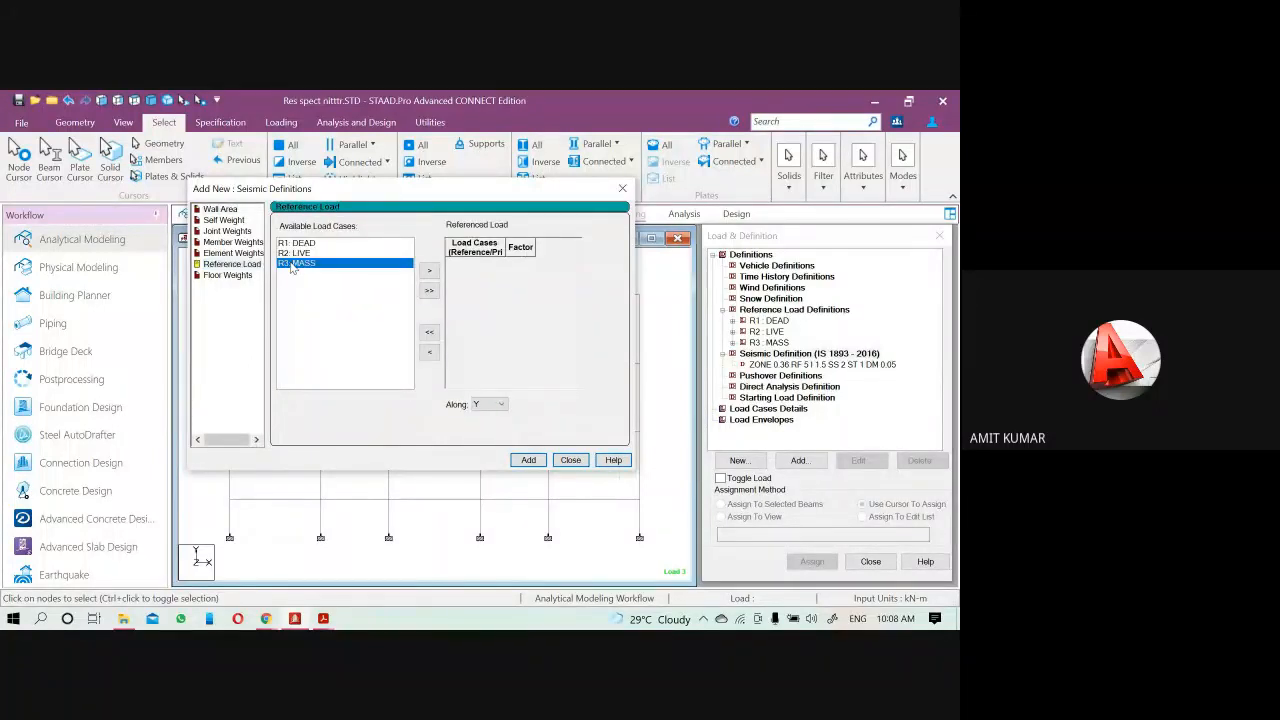
{"action": "left_click", "coordinate": [429, 270]}
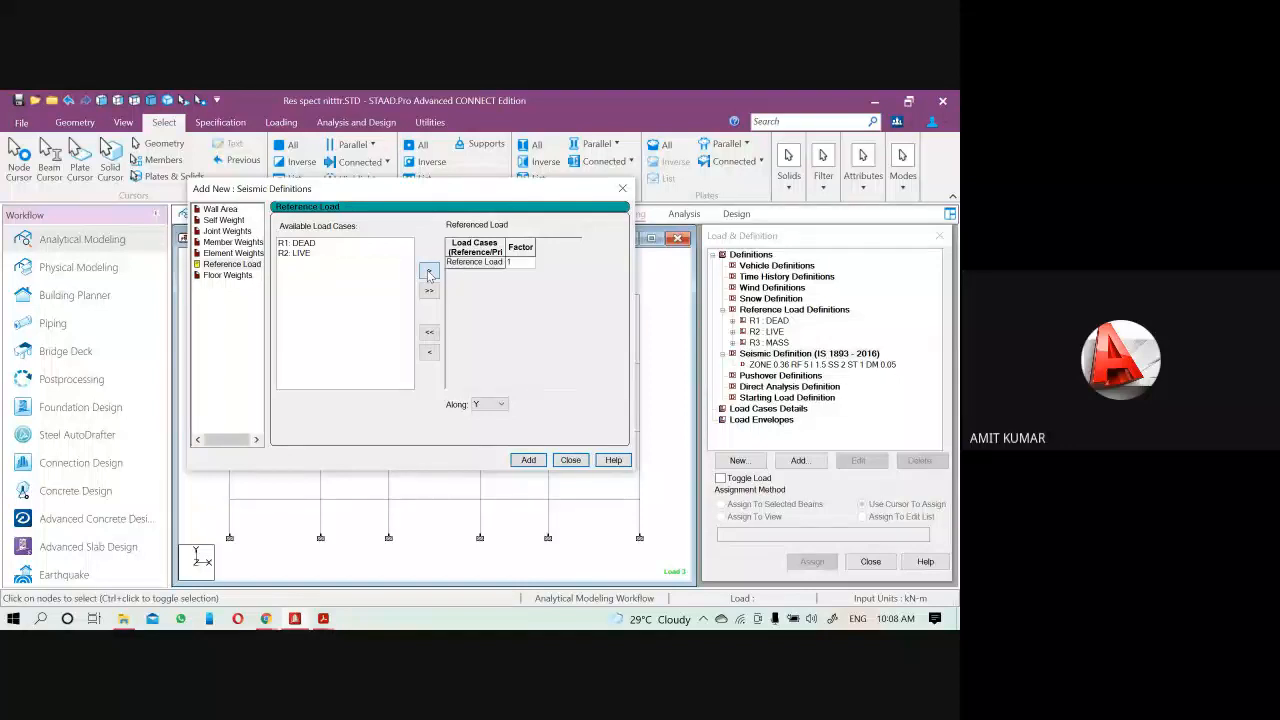
{"action": "left_click", "coordinate": [529, 460]}
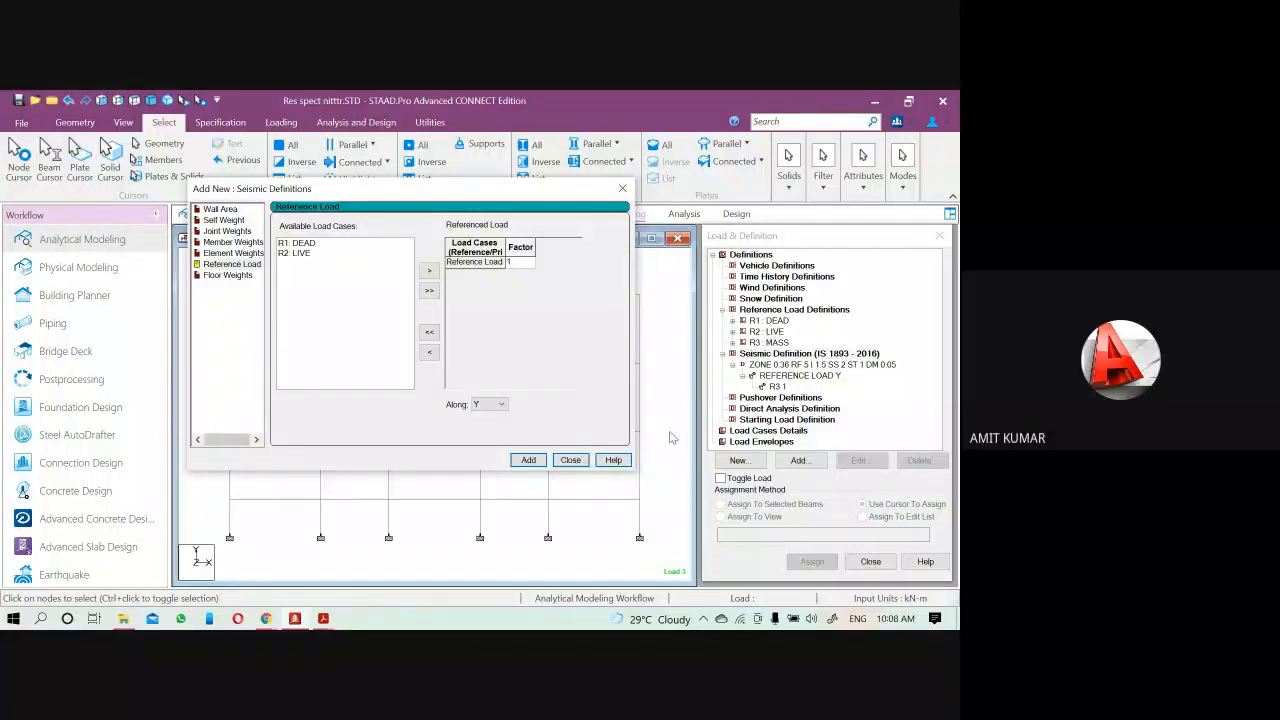
{"action": "left_click", "coordinate": [570, 460]}
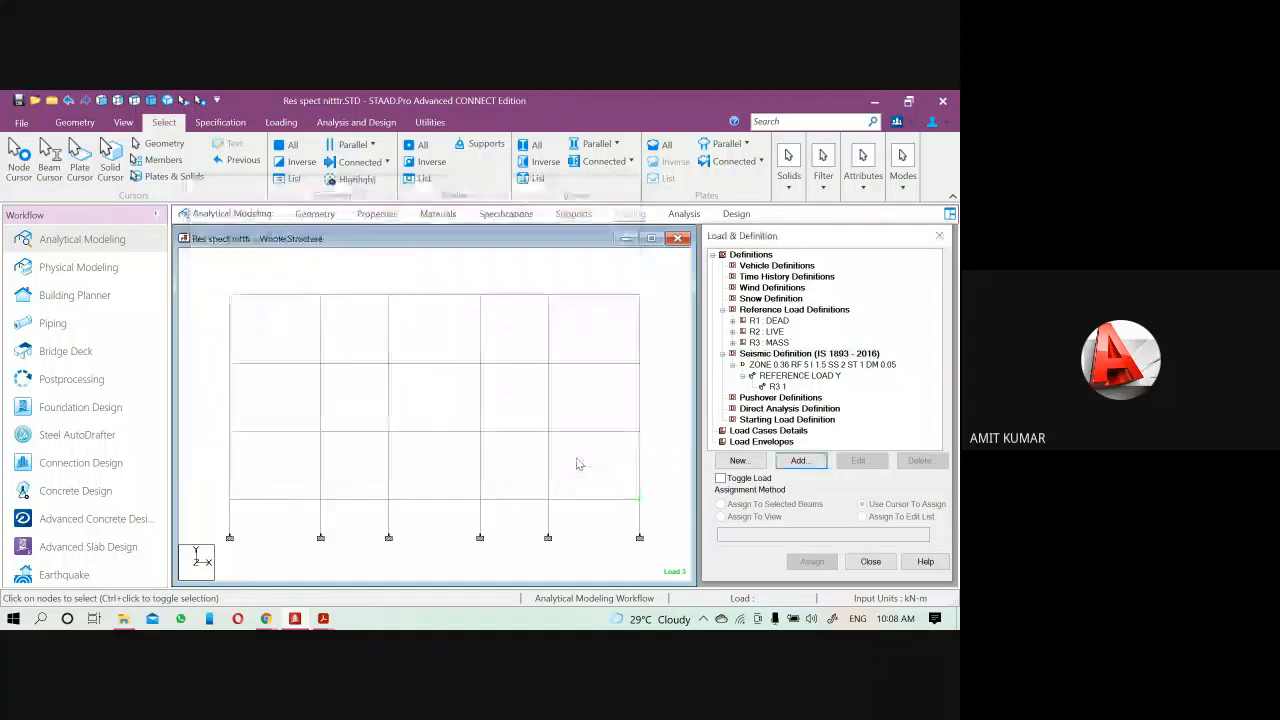
Add wind definition type 1 with the comment WIND 1 and open its custom intensity table
{"action": "left_click", "coordinate": [758, 288]}
{"action": "left_click", "coordinate": [798, 461]}
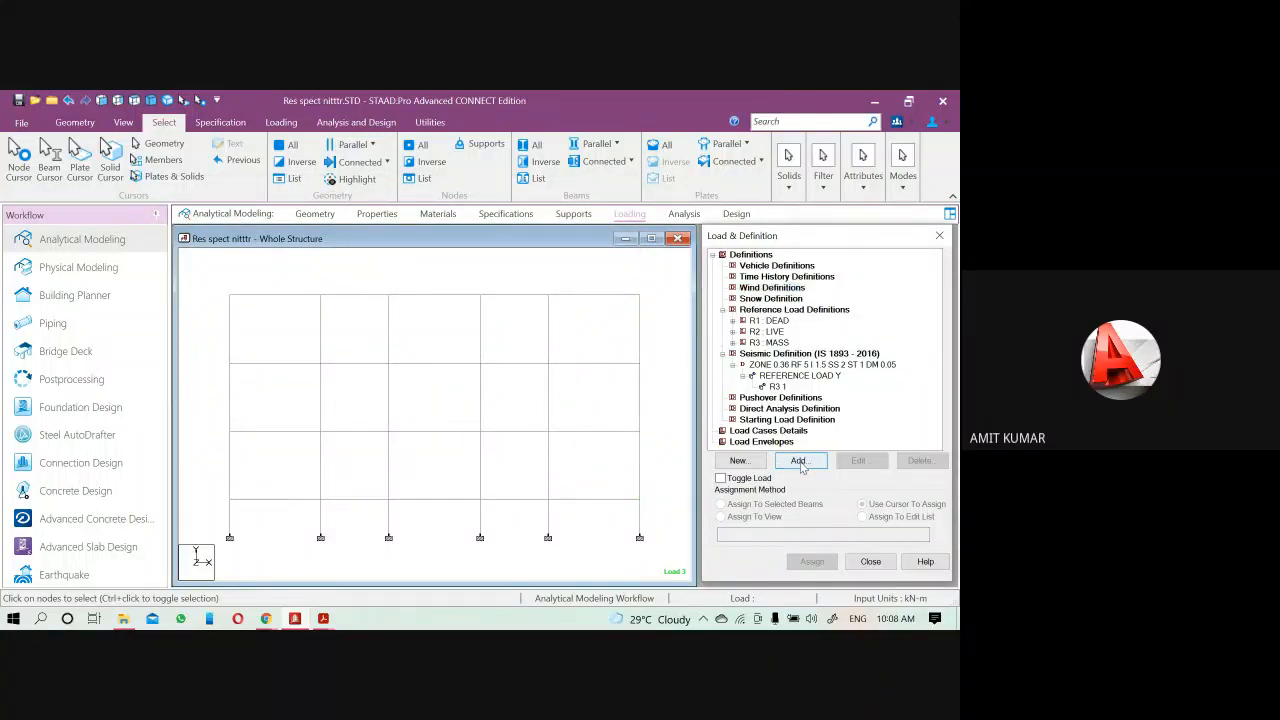
{"action": "left_click", "coordinate": [603, 511]}
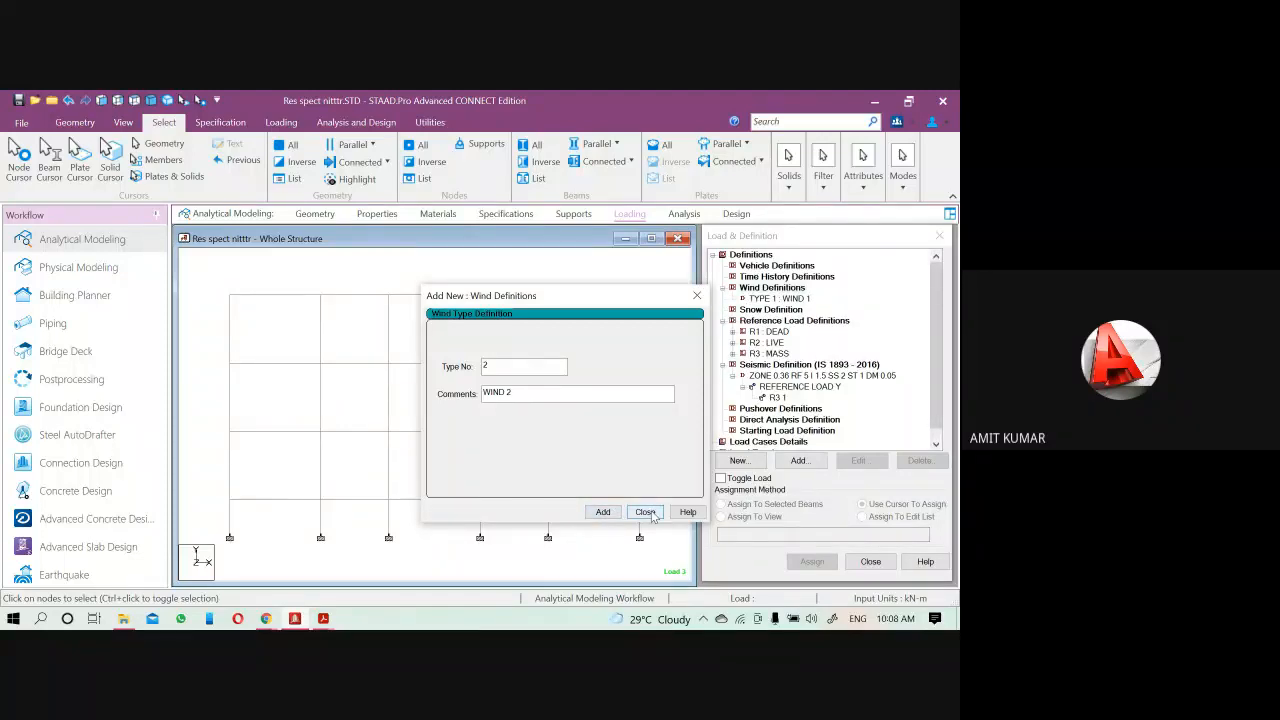
{"action": "left_click", "coordinate": [645, 512]}
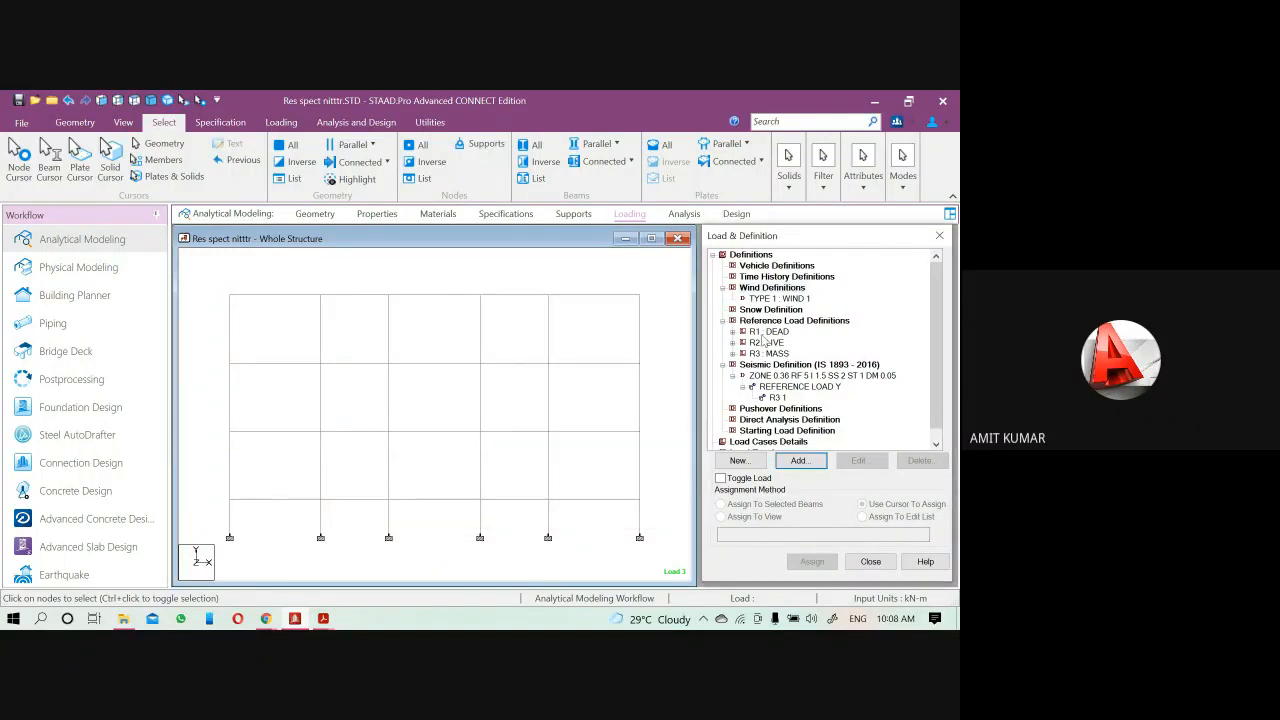
{"action": "left_click", "coordinate": [782, 301]}
{"action": "left_click", "coordinate": [797, 462]}
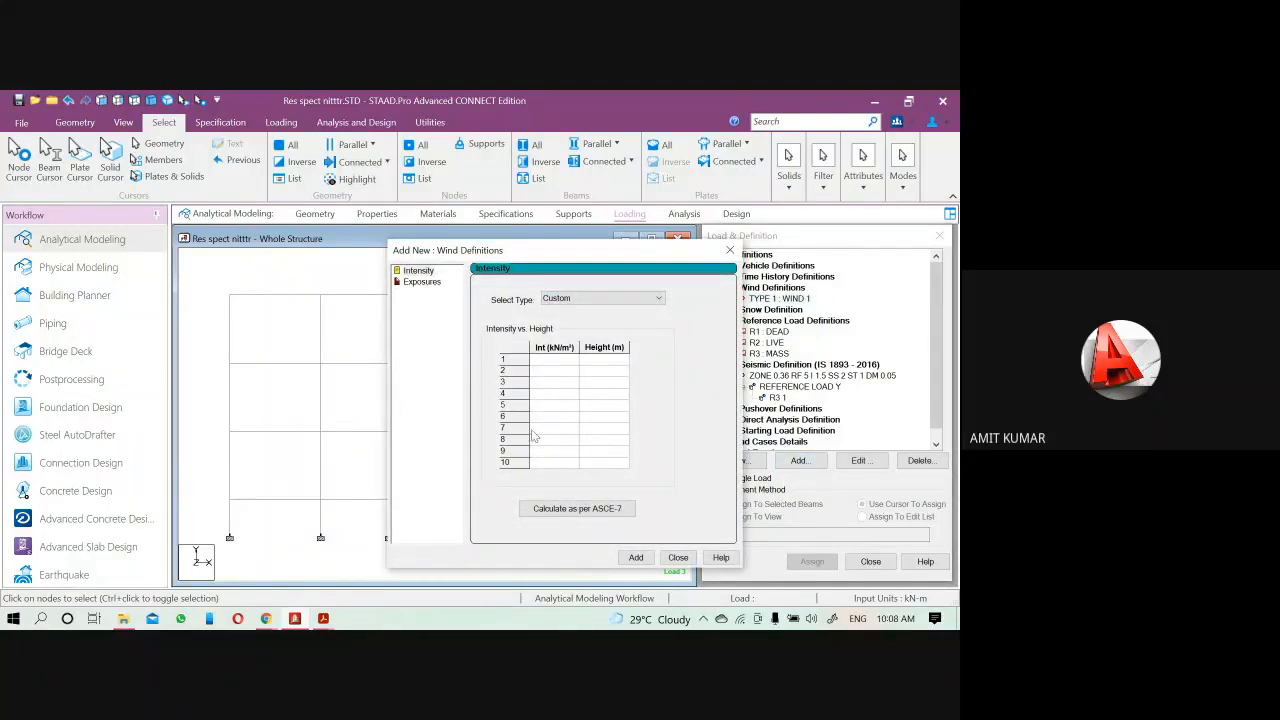
Switch to the assignment PDF in Acrobat Reader and look up the wind heights and intensities under Wind Definition Parameter
{"action": "left_click", "coordinate": [322, 620]}
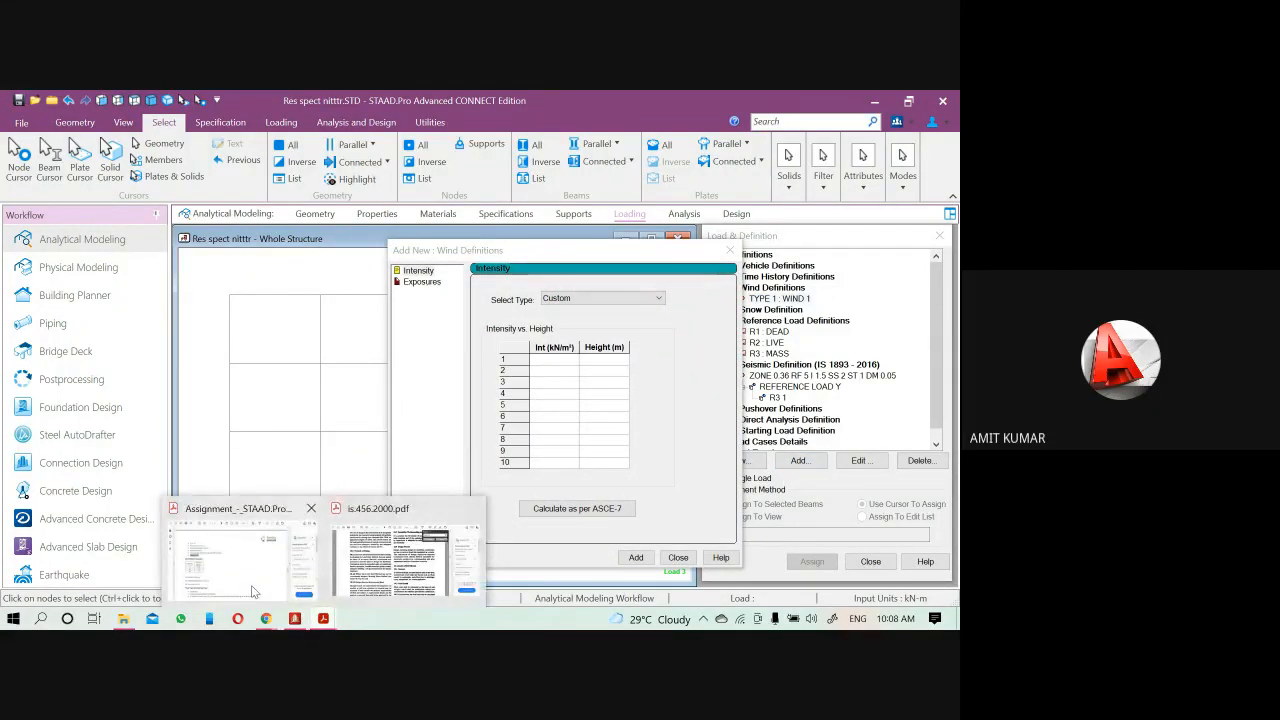
{"action": "left_click", "coordinate": [245, 573]}
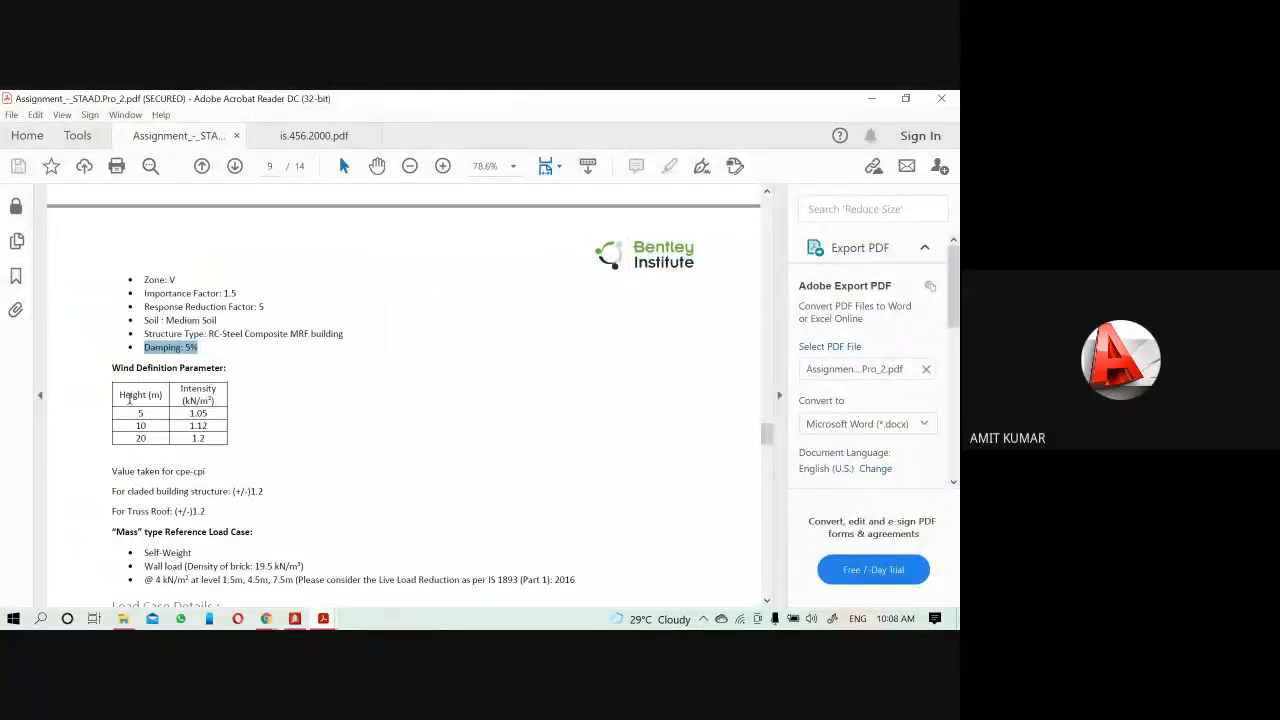
{"action": "scroll", "coordinate": [146, 423], "scroll_direction": "up", "scroll_amount": 1}
{"action": "scroll", "coordinate": [146, 423], "scroll_direction": "up", "scroll_amount": 2}
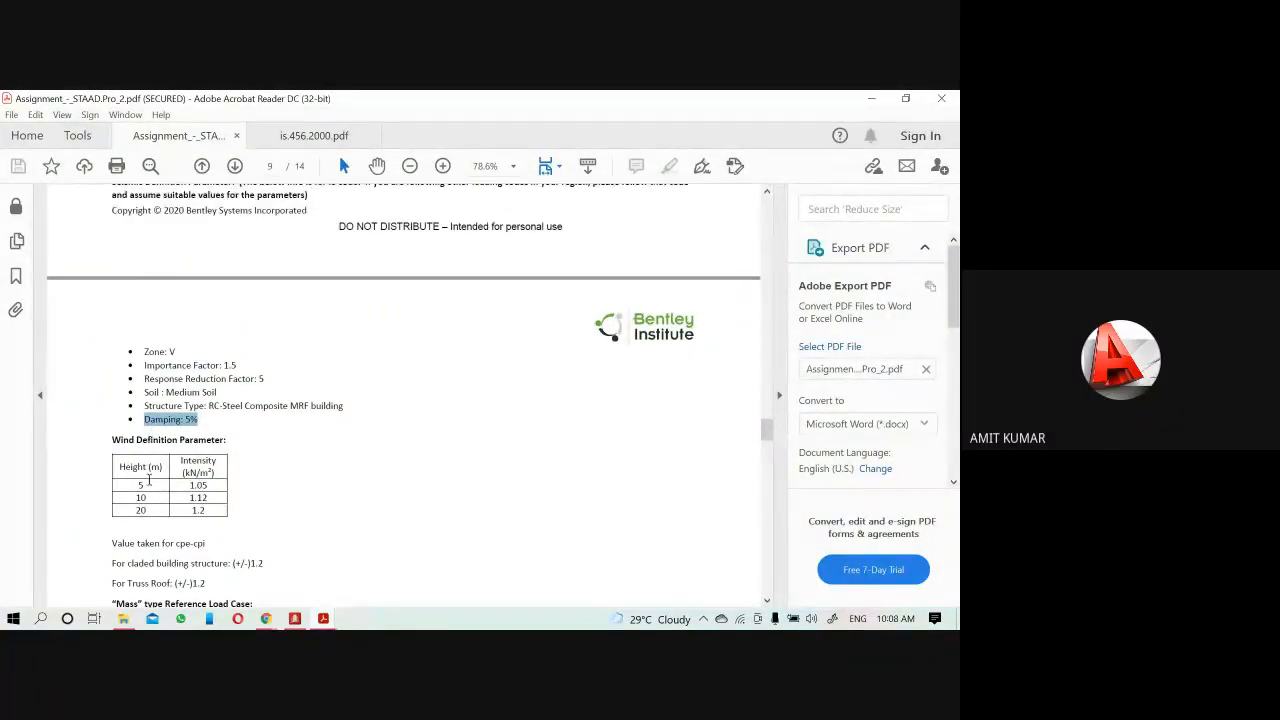
{"action": "left_click_drag", "start_coordinate": [141, 485], "coordinate": [257, 488]}
{"action": "scroll", "coordinate": [258, 485], "scroll_direction": "down", "scroll_amount": 3}
{"action": "left_click", "coordinate": [373, 449]}
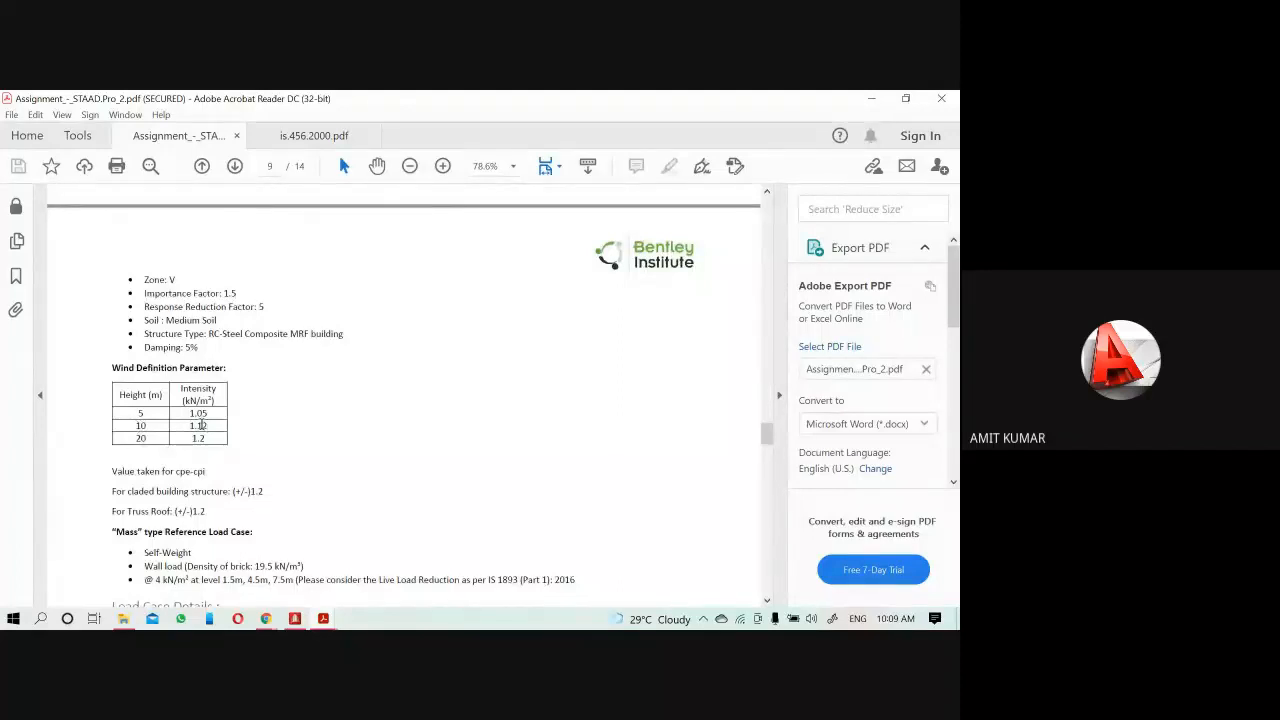
Back in STAAD.Pro, enter heights of 5, 10 and 20 m in the first three rows of the wind intensity table
{"action": "left_click", "coordinate": [295, 619]}
{"action": "left_click", "coordinate": [589, 362]}
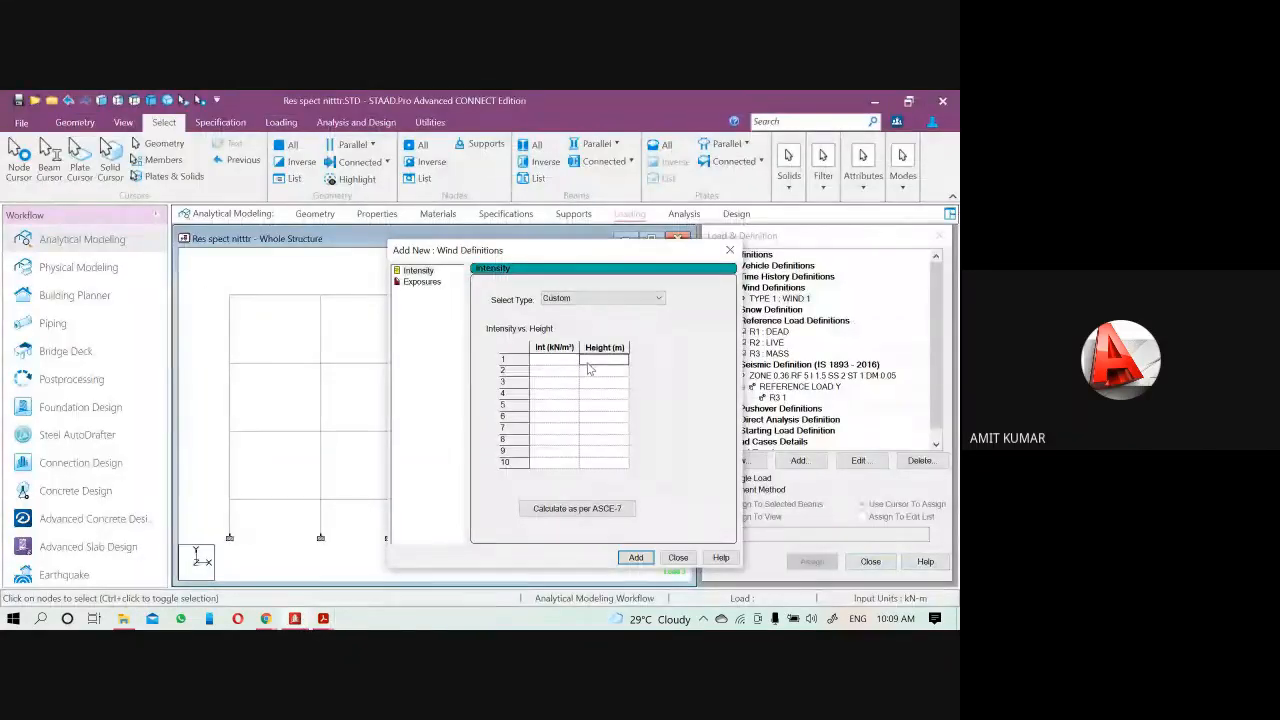
{"action": "type", "text": "5"}
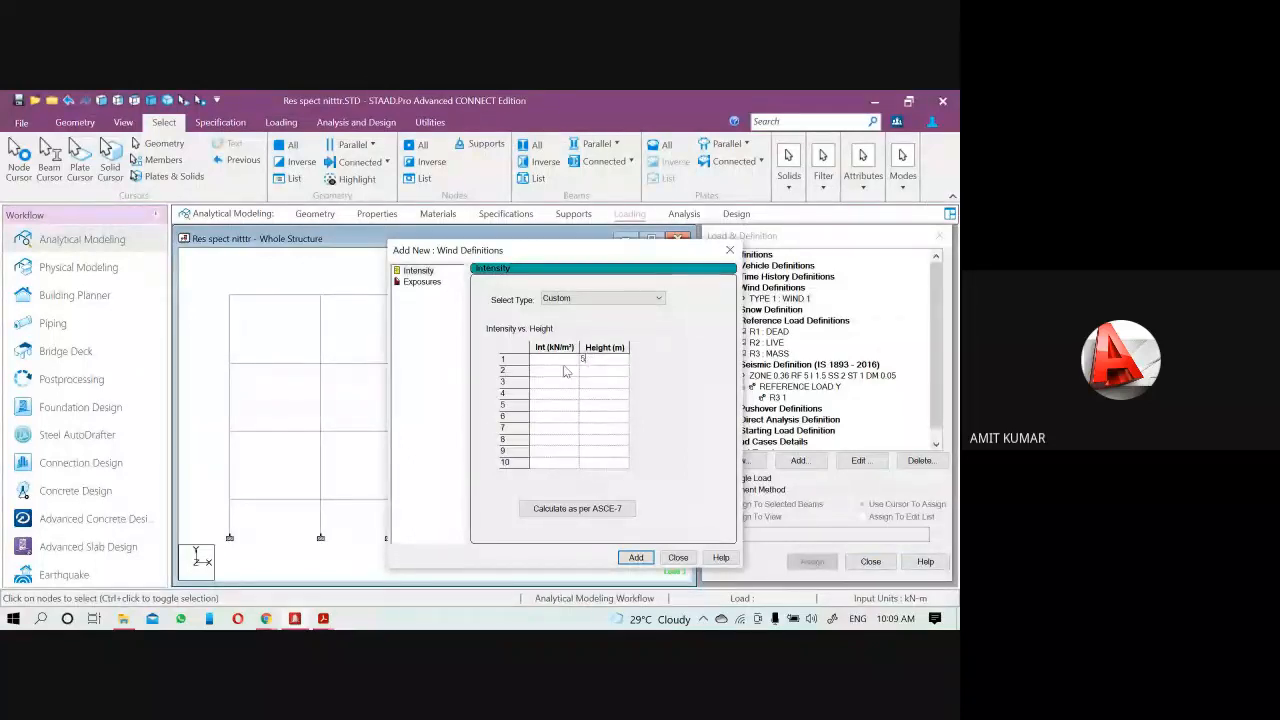
{"action": "left_click", "coordinate": [600, 373]}
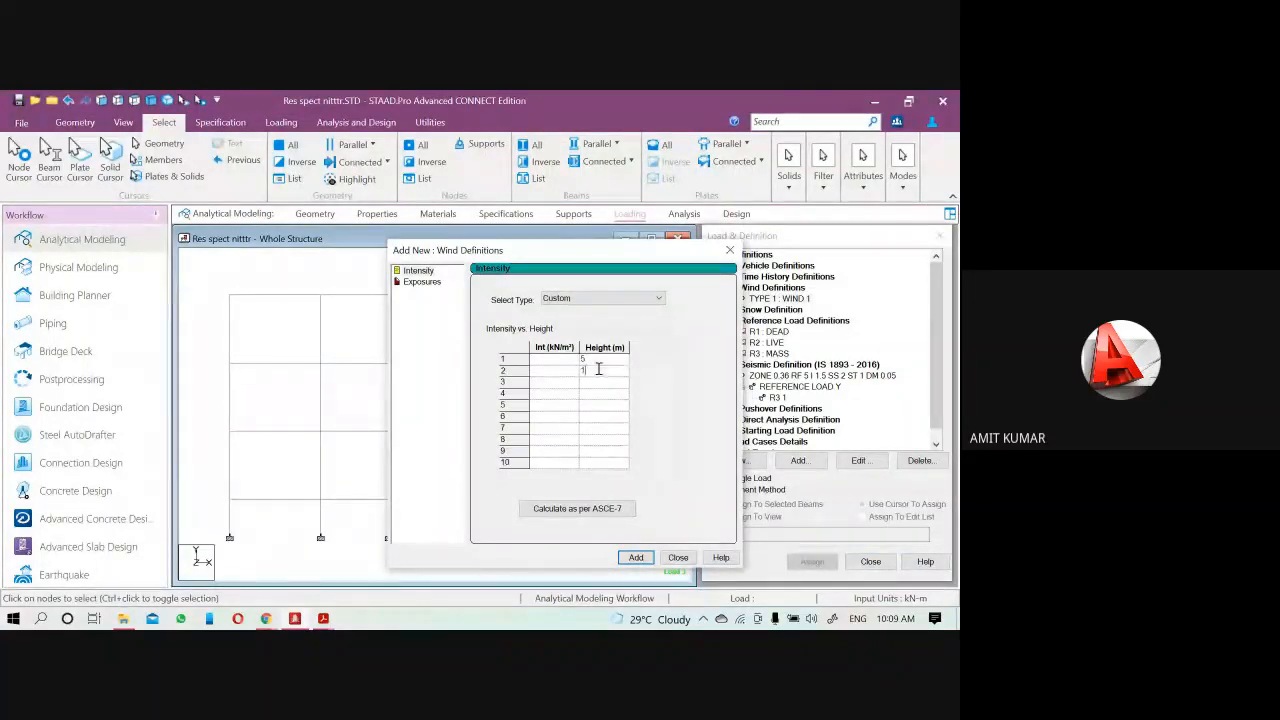
{"action": "type", "text": "10"}
{"action": "left_click", "coordinate": [597, 385]}
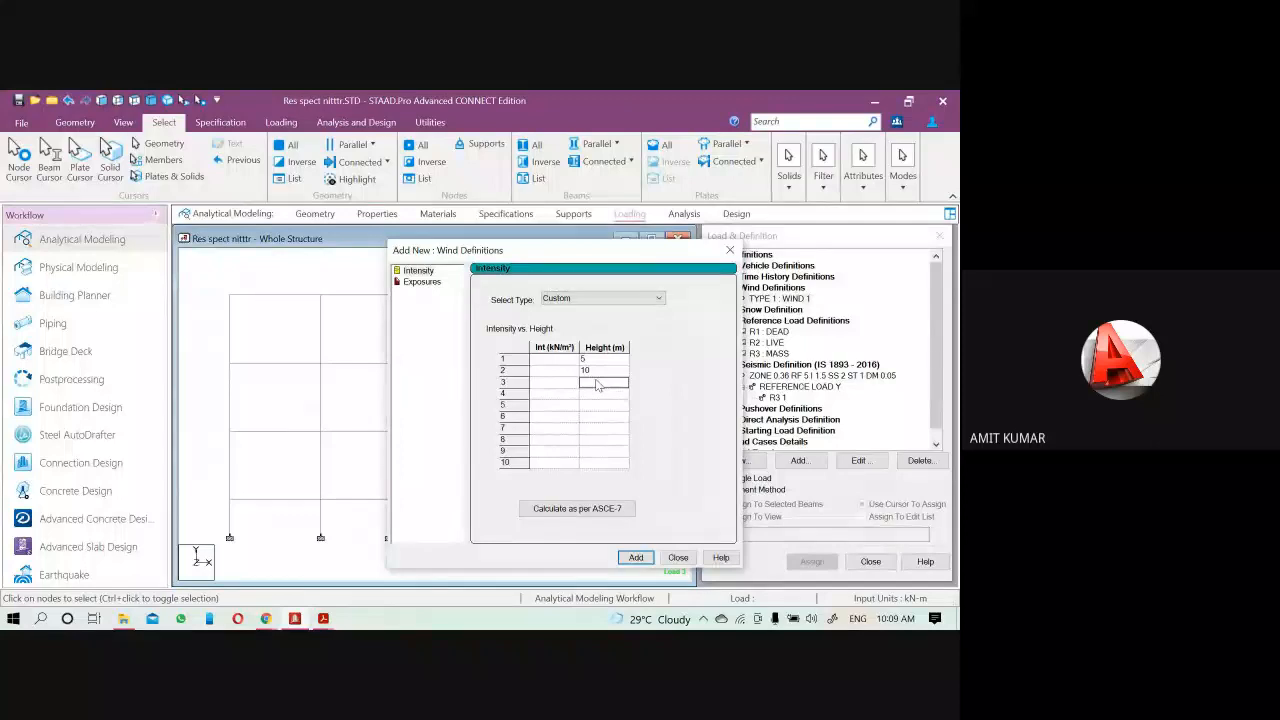
{"action": "type", "text": "20"}
Enter wind intensities of 1.05, 1.12 and 1.2 kN/m² for the three heights
{"action": "left_click", "coordinate": [557, 364]}
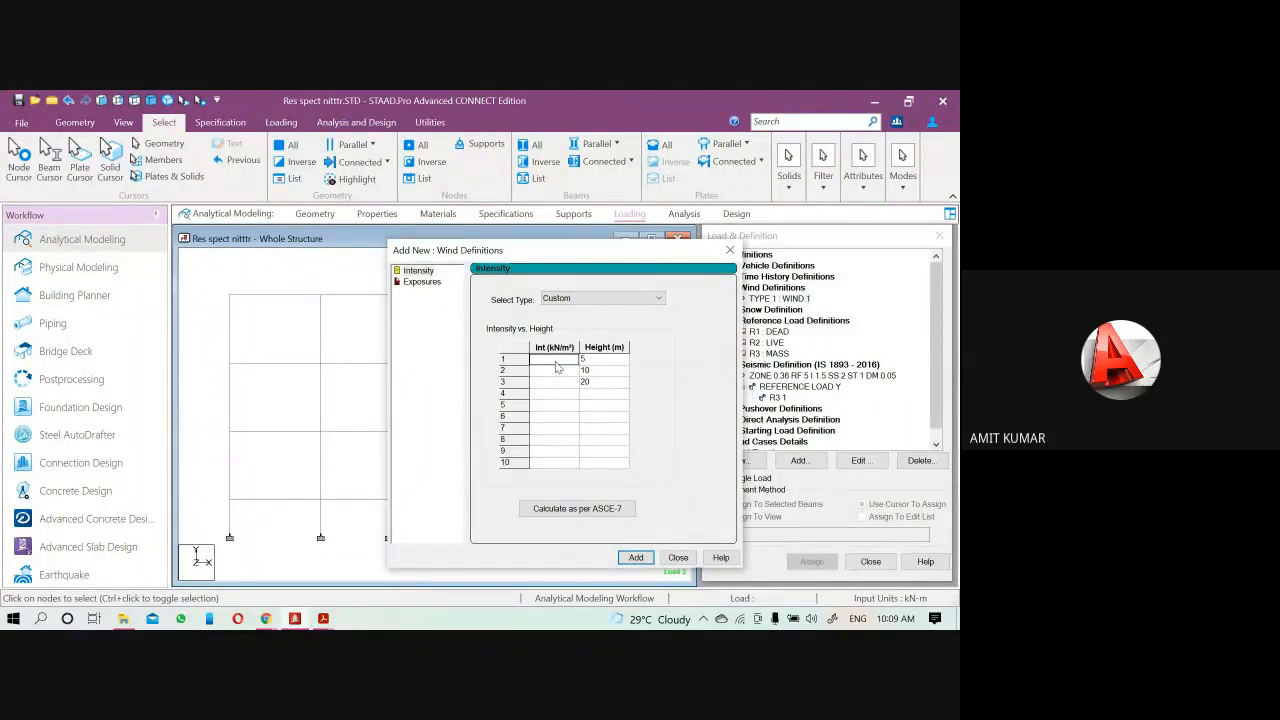
{"action": "type", "text": "1.05"}
{"action": "left_click", "coordinate": [550, 370]}
{"action": "type", "text": "1.12"}
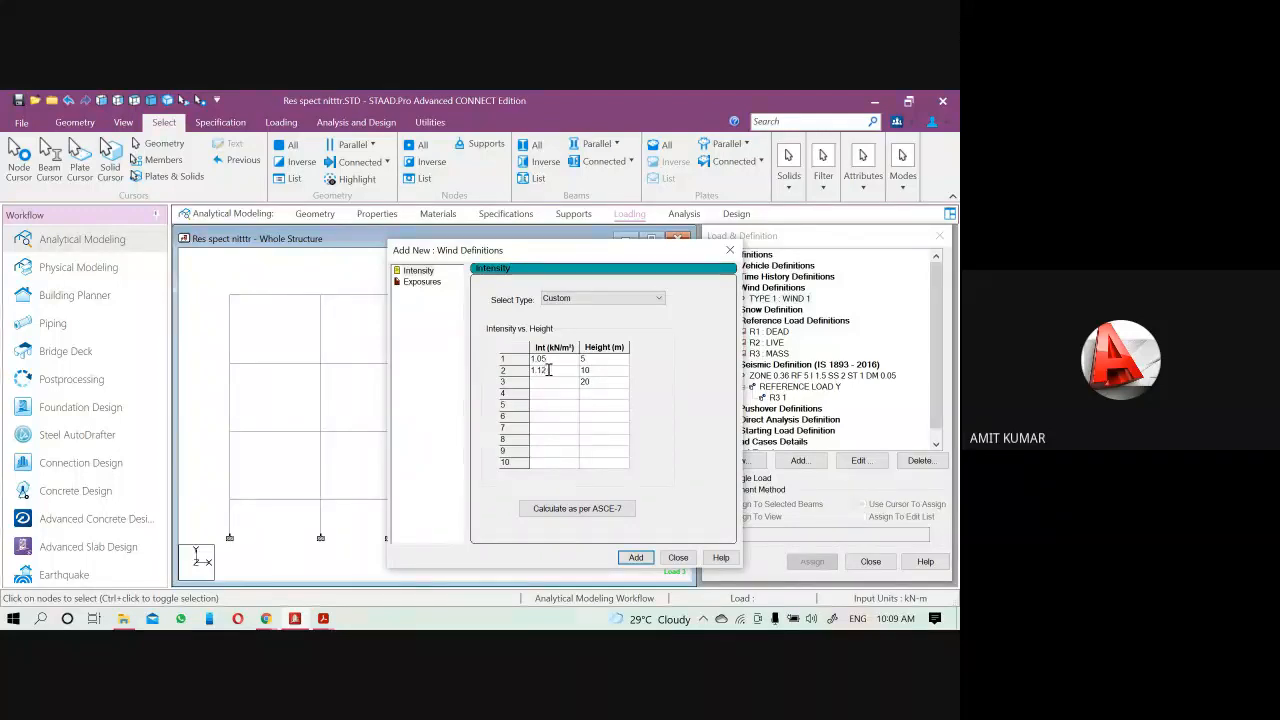
{"action": "left_click", "coordinate": [548, 385]}
{"action": "type", "text": "1.2"}
Check the entries against the wind table in the assignment PDF and add the intensity to WIND 1
{"action": "mouse_move", "coordinate": [295, 620]}
{"action": "left_click", "coordinate": [265, 575]}
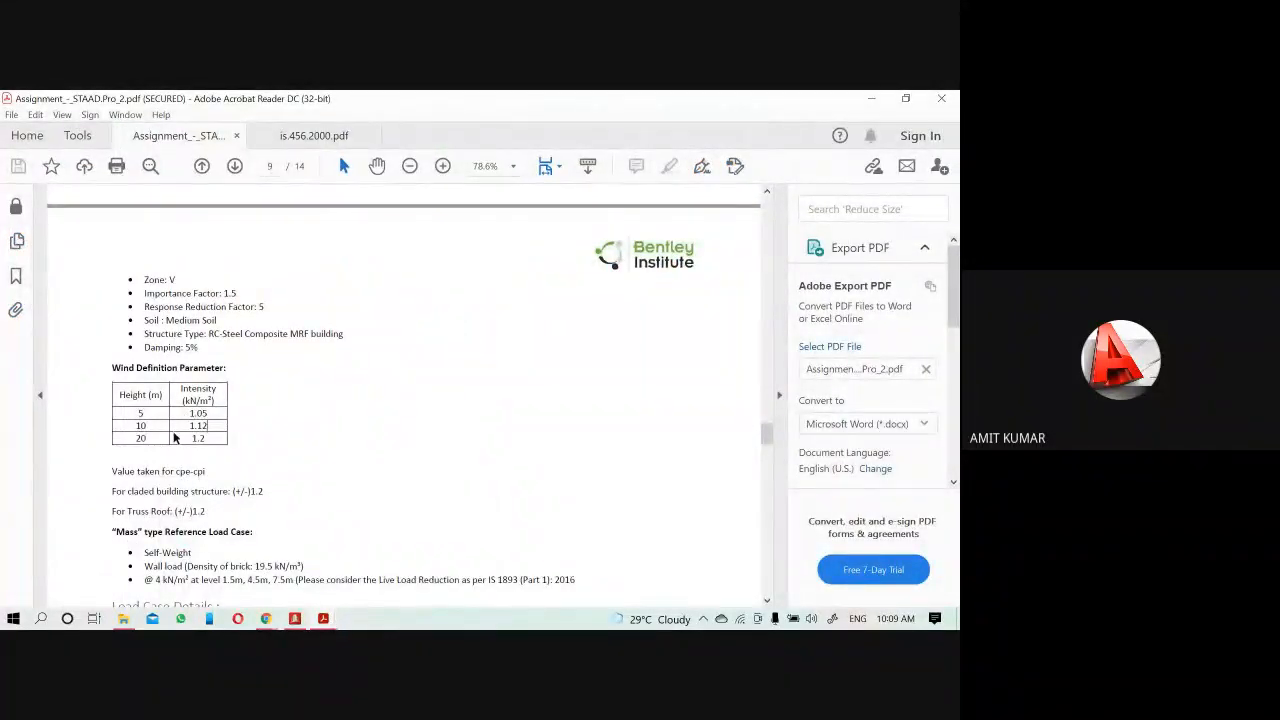
{"action": "left_click", "coordinate": [871, 98]}
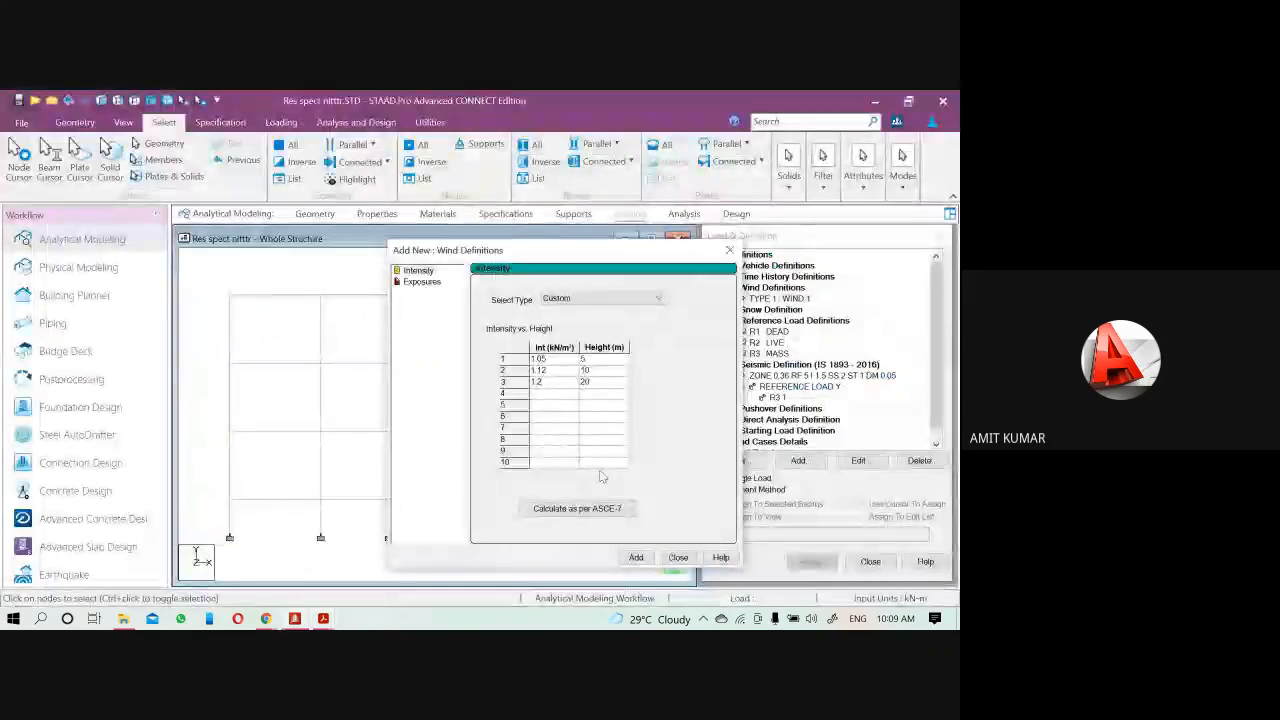
{"action": "left_click", "coordinate": [636, 557]}
Add an exposure with factor 1 to the WIND 1 definition
{"action": "left_click_drag", "start_coordinate": [540, 346], "coordinate": [407, 360]}
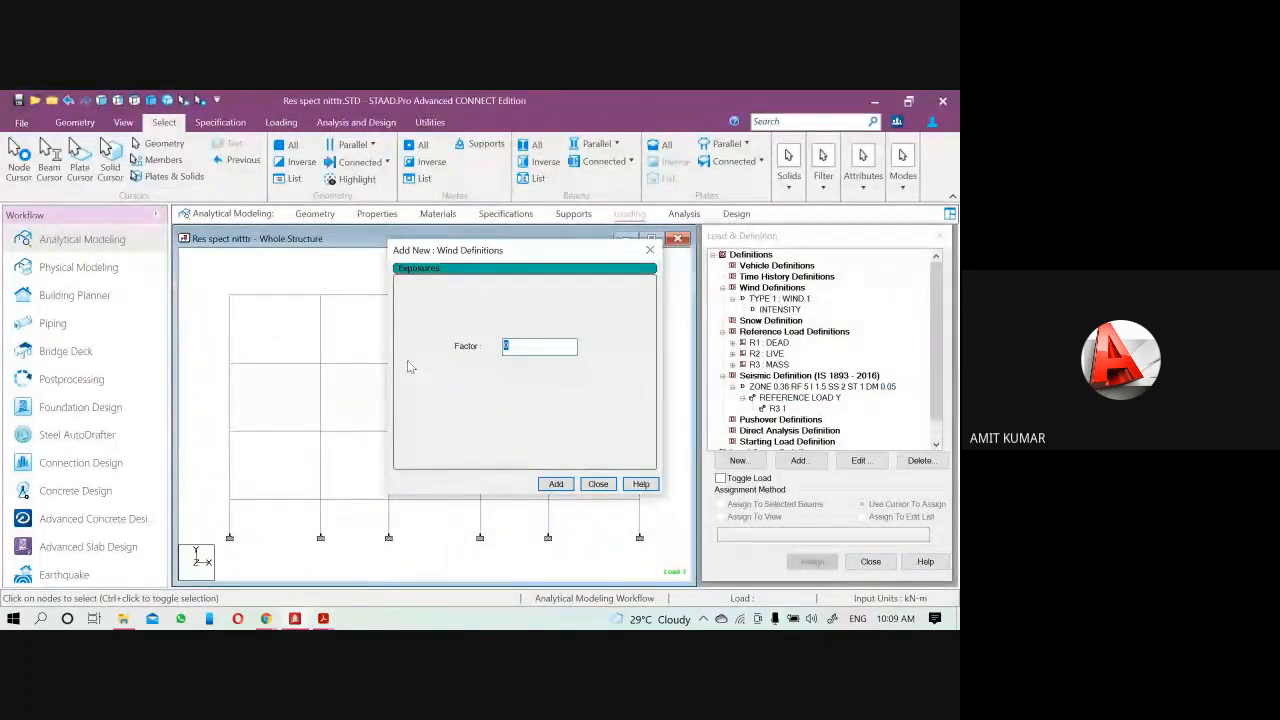
{"action": "type", "text": "1"}
{"action": "left_click", "coordinate": [557, 484]}
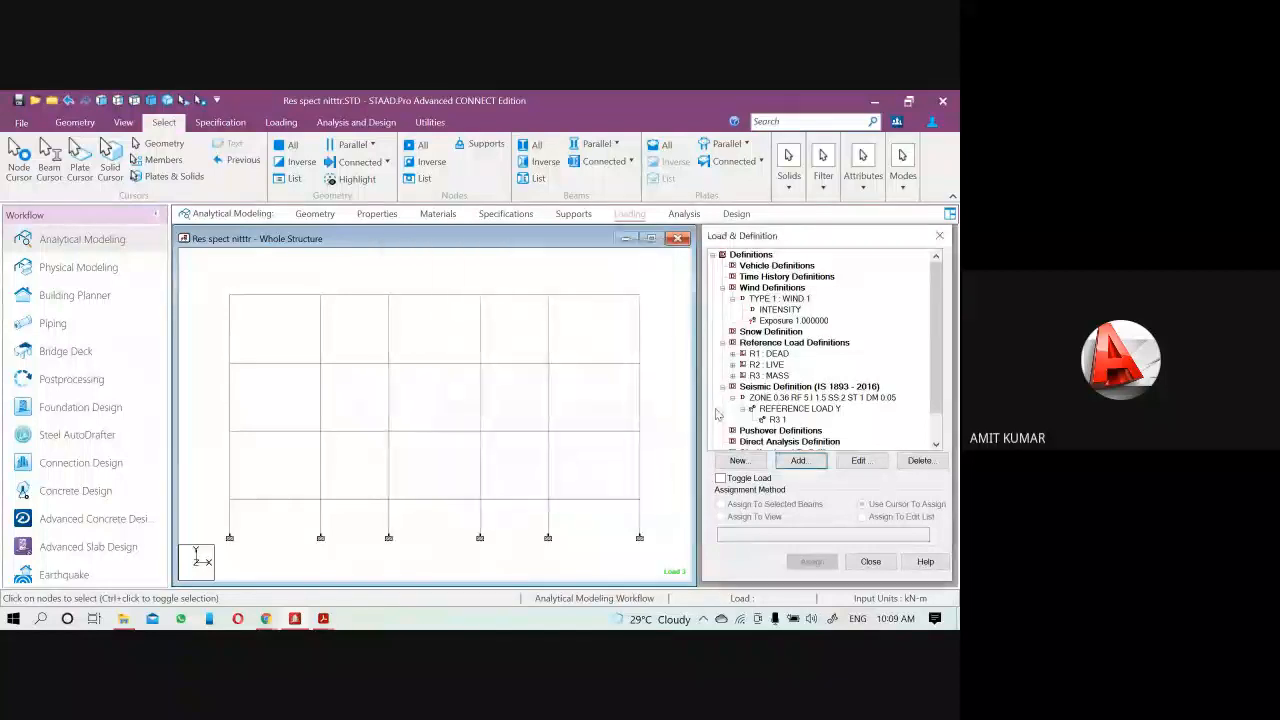
Assign the WIND 1 exposure factor to all nodes in the view
{"action": "left_click", "coordinate": [770, 516]}
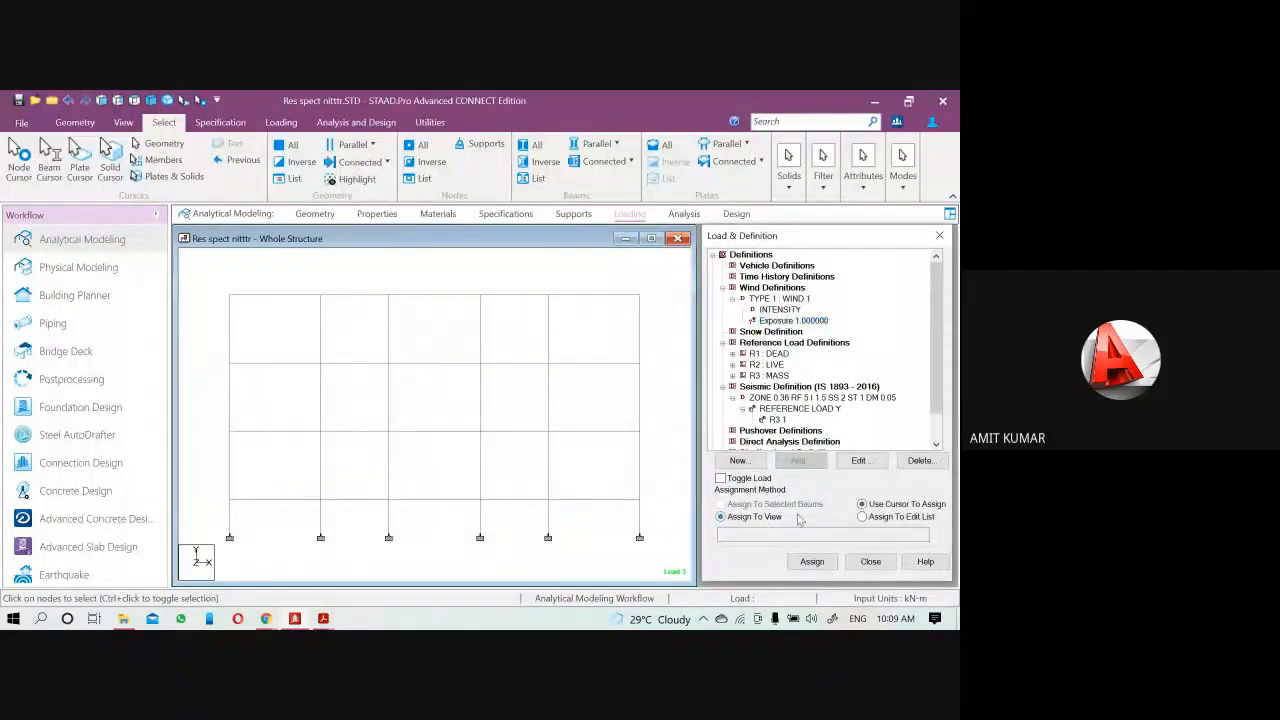
{"action": "left_click", "coordinate": [812, 562]}
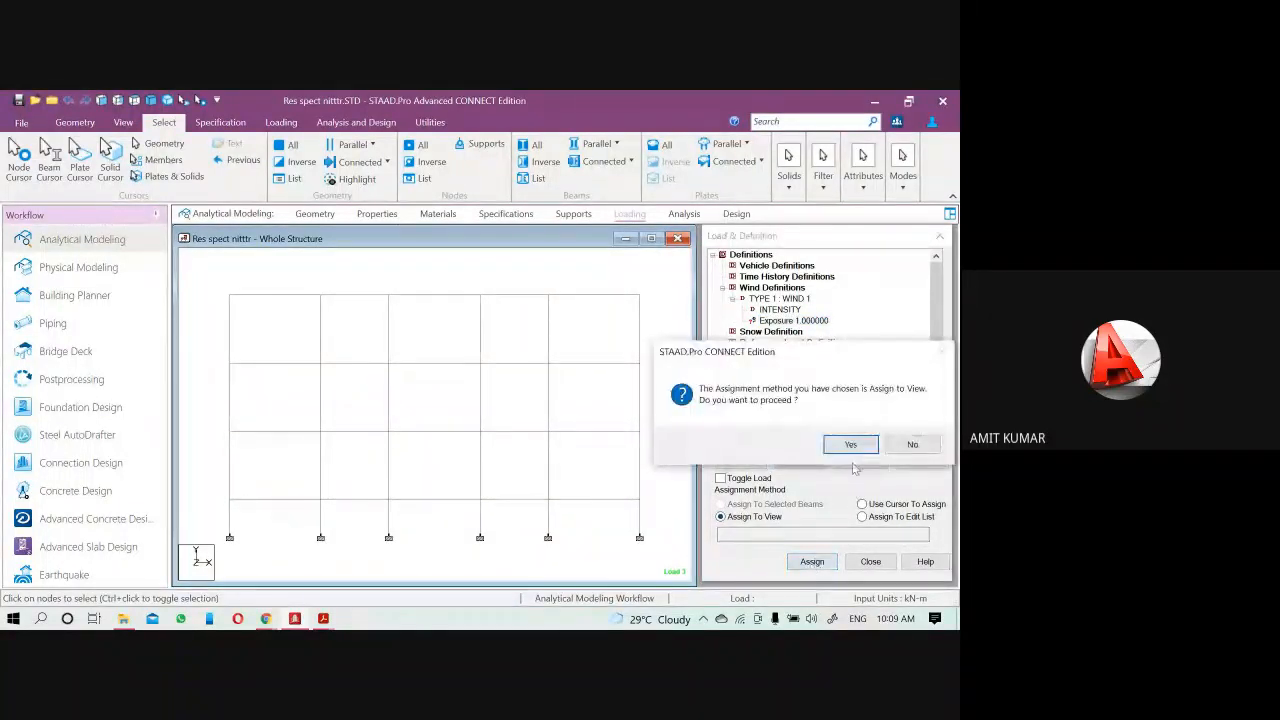
{"action": "left_click", "coordinate": [846, 444]}
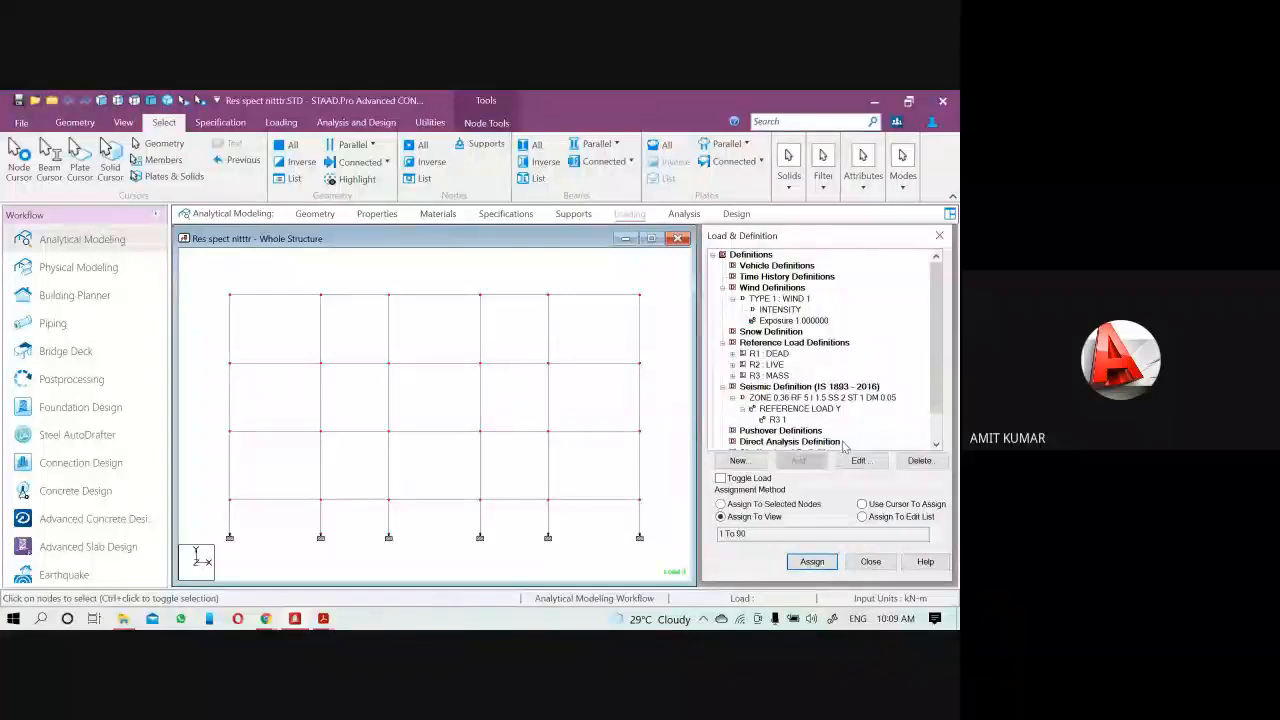
{"action": "left_click", "coordinate": [662, 427]}
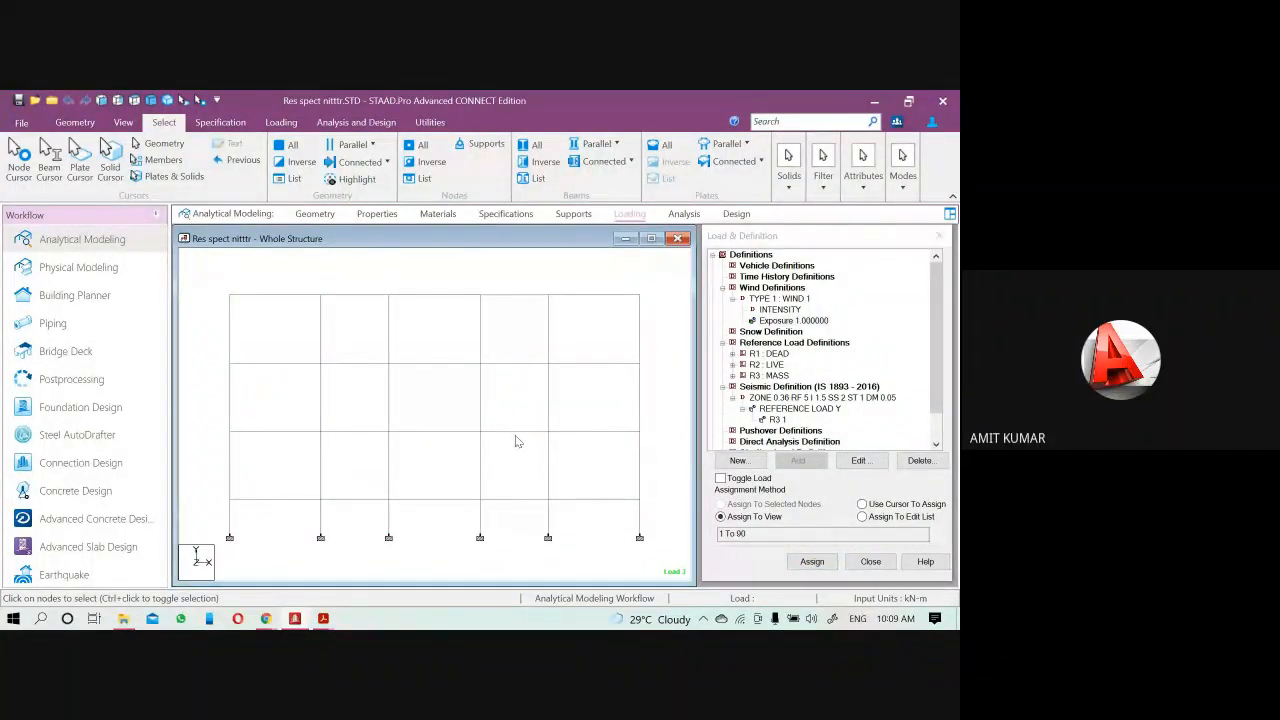
{"action": "scroll", "coordinate": [515, 441], "scroll_direction": "down", "scroll_amount": 1}
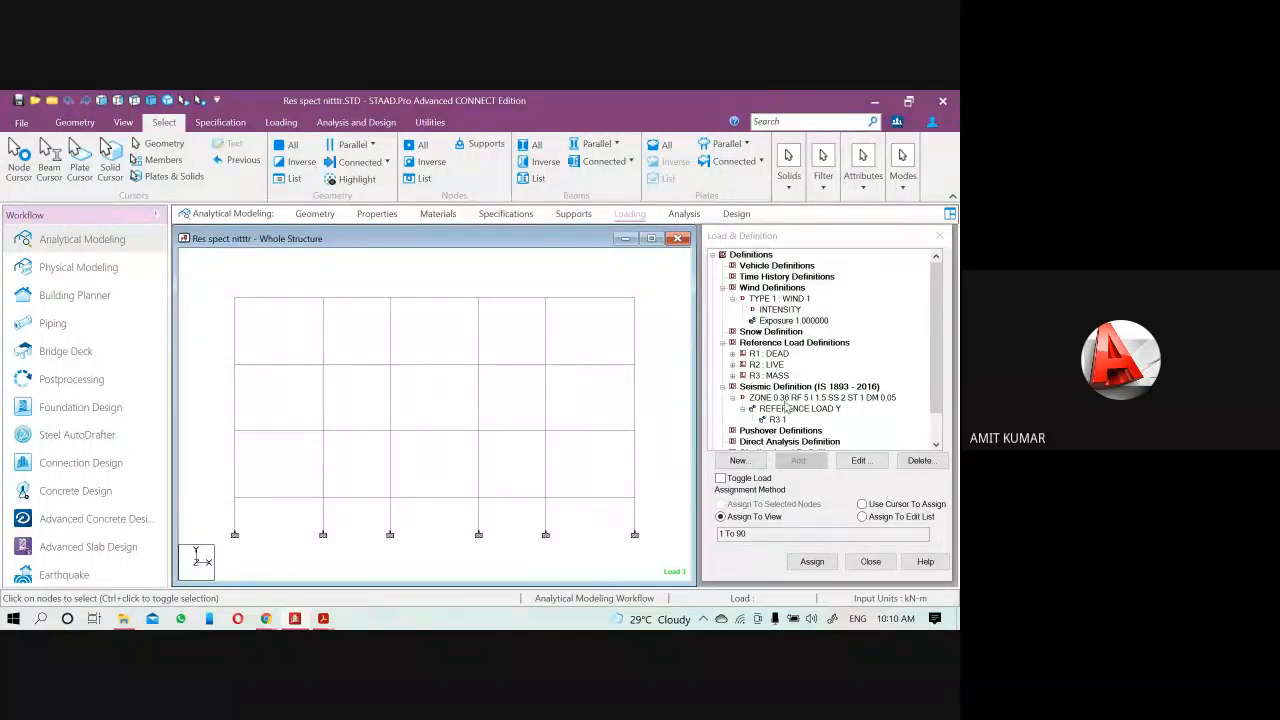
Collapse the wind, reference load and seismic definitions in the load tree
{"action": "scroll", "coordinate": [788, 408], "scroll_direction": "down", "scroll_amount": 1}
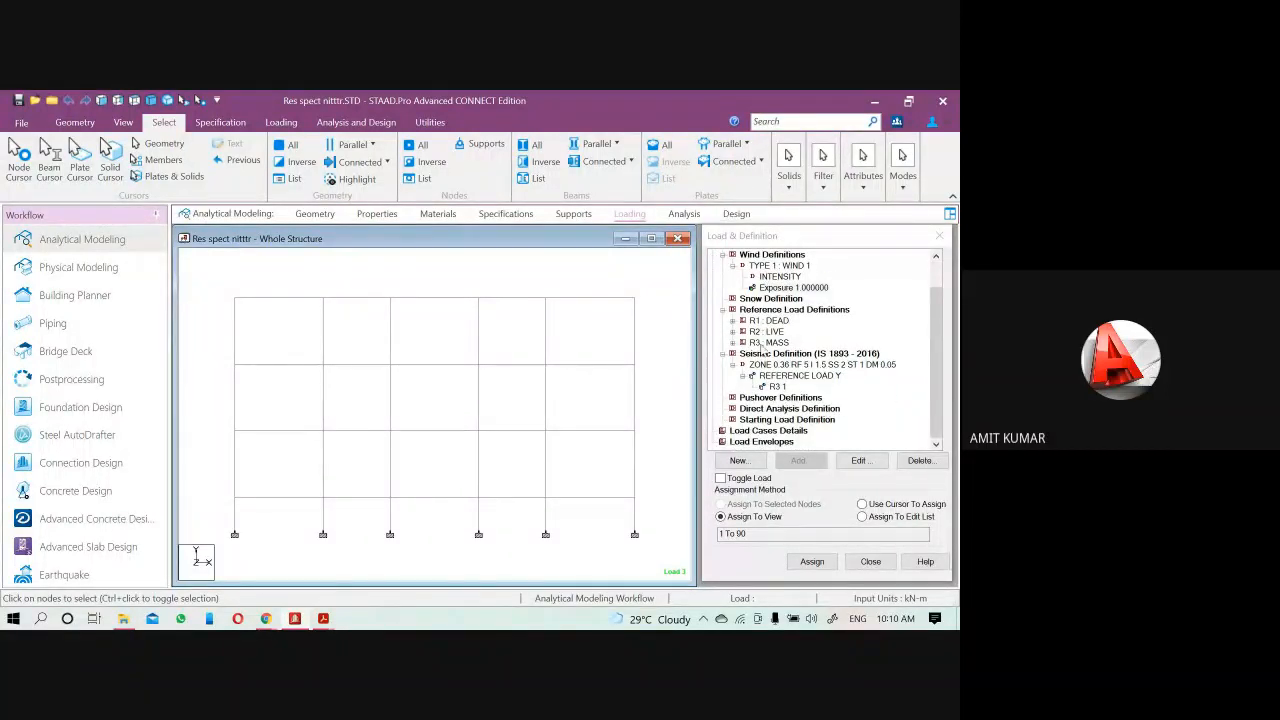
{"action": "scroll", "coordinate": [760, 360], "scroll_direction": "up", "scroll_amount": 1}
{"action": "left_click", "coordinate": [724, 278]}
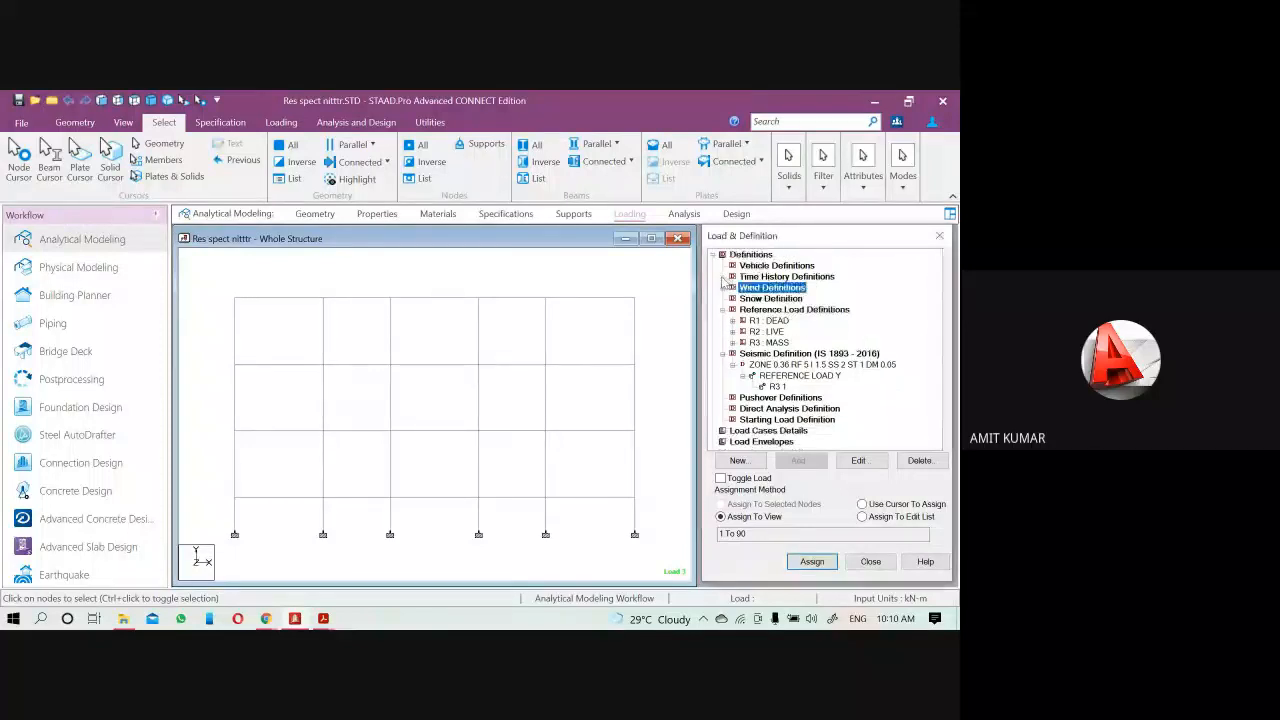
{"action": "left_click", "coordinate": [723, 310]}
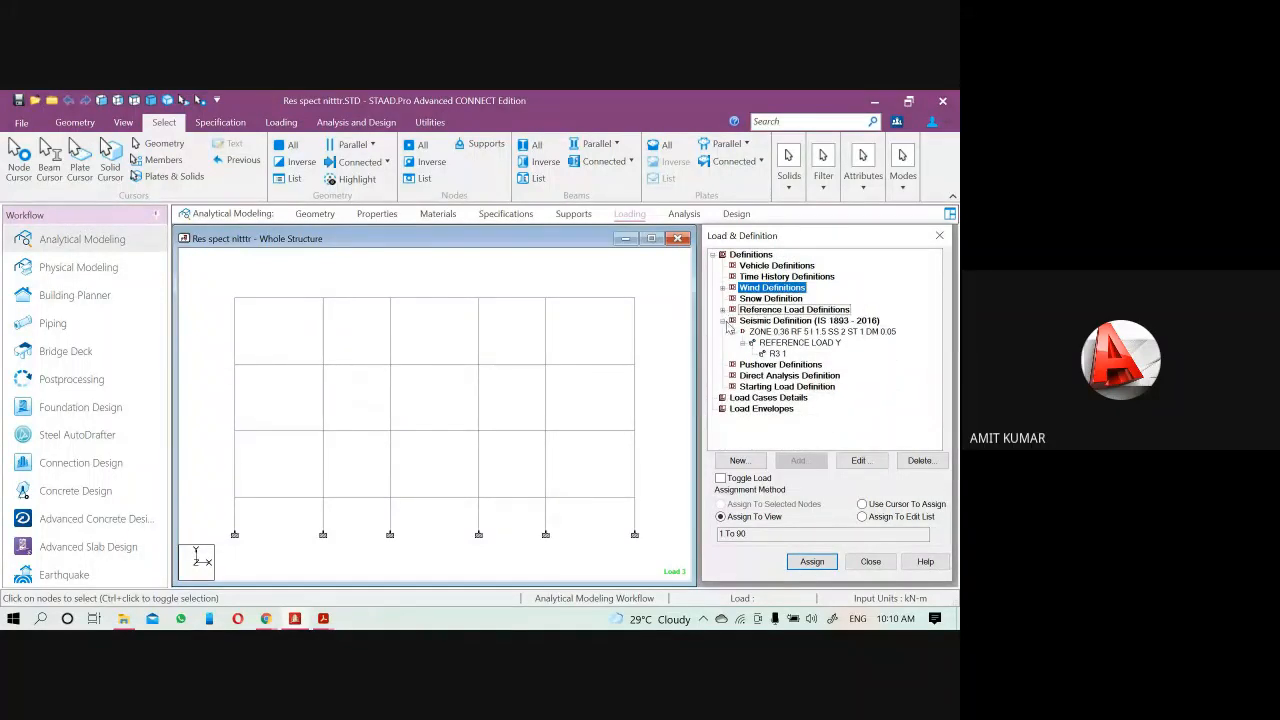
{"action": "left_click", "coordinate": [722, 321]}
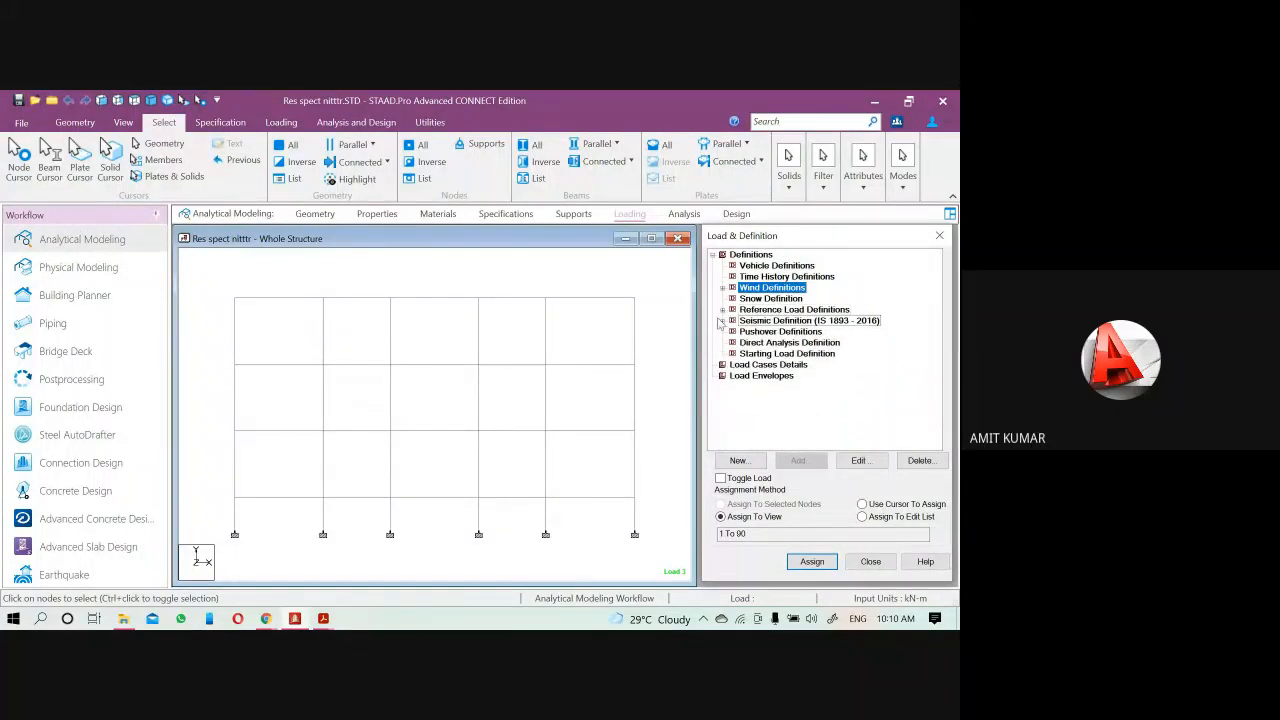
Add primary load case 1 with loading type Seismic and the title EQ X
{"action": "left_click", "coordinate": [768, 365]}
{"action": "left_click", "coordinate": [798, 461]}
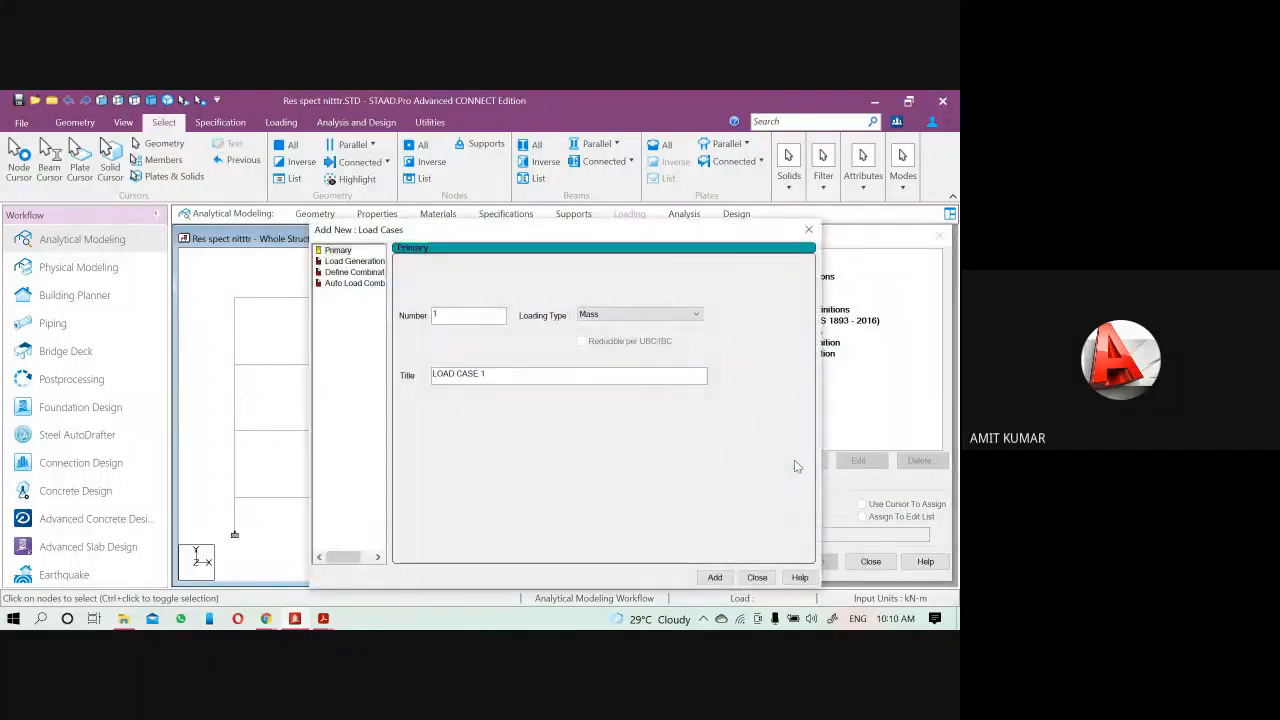
{"action": "left_click", "coordinate": [607, 316]}
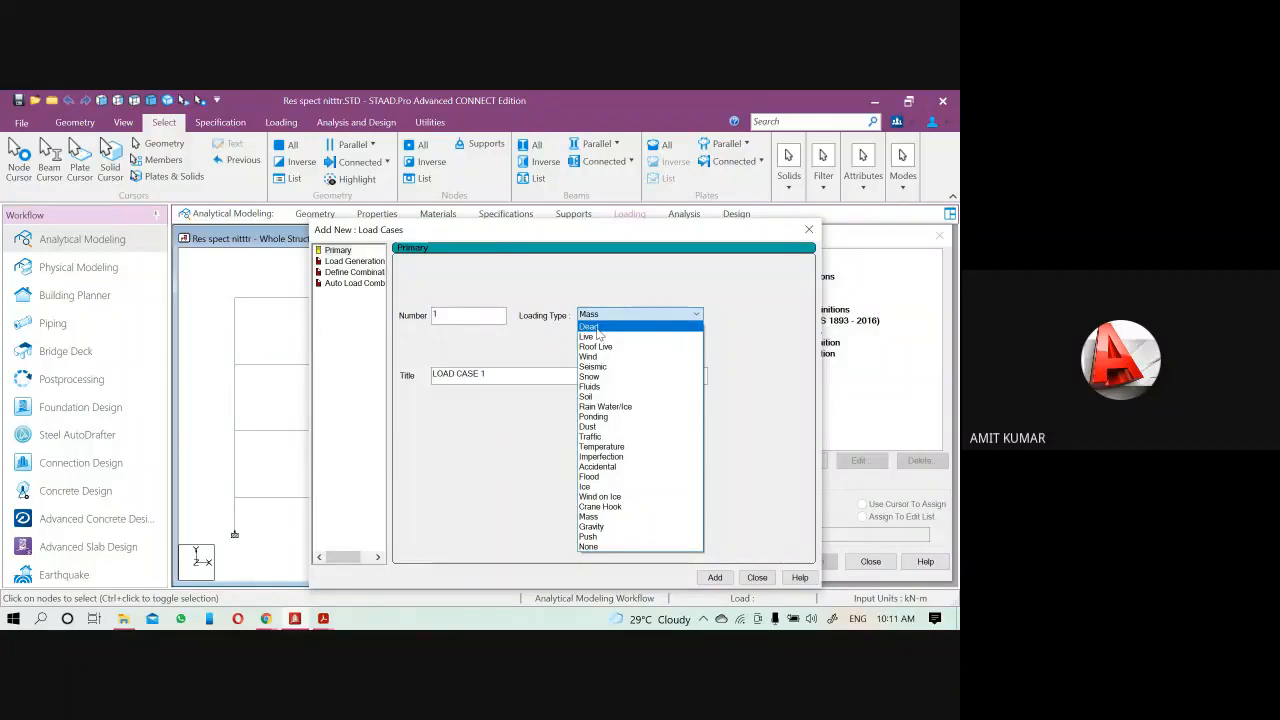
{"action": "left_click", "coordinate": [592, 366]}
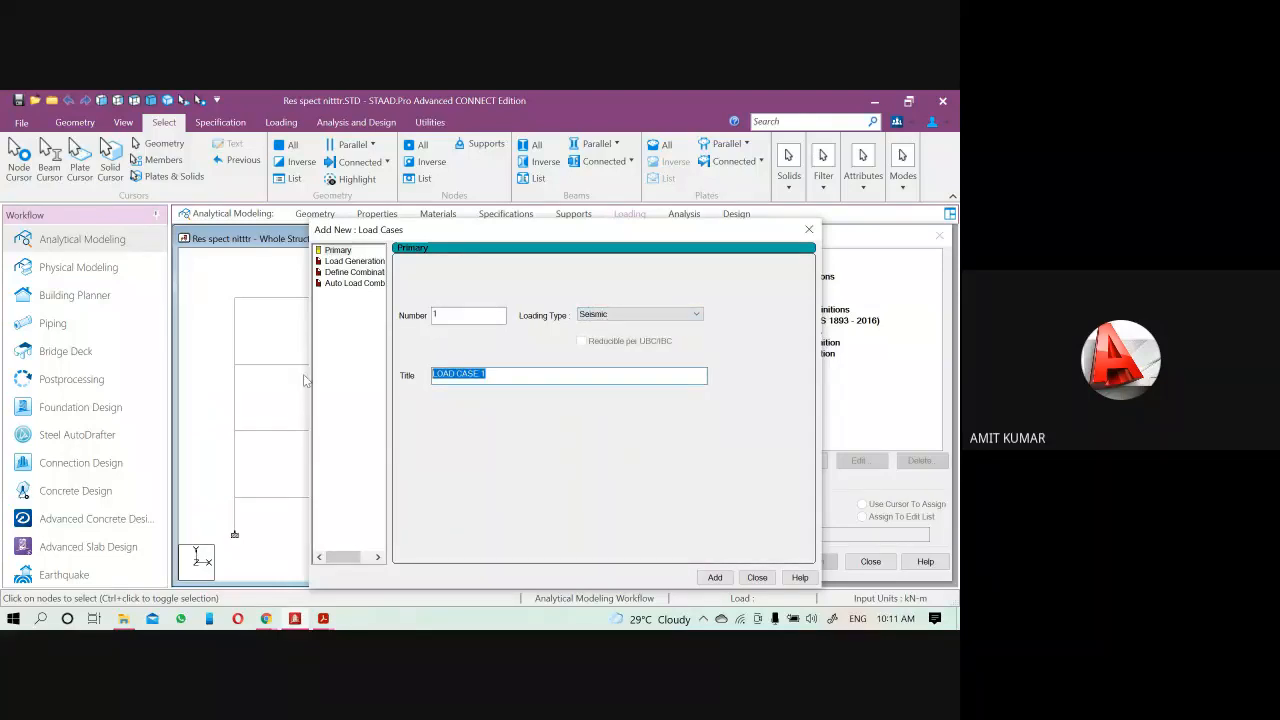
{"action": "type", "text": "eq"}
{"action": "key", "text": "BackSpace"}
{"action": "key", "text": "BackSpace"}
{"action": "type", "text": "EQ X"}
{"action": "left_click", "coordinate": [713, 578]}
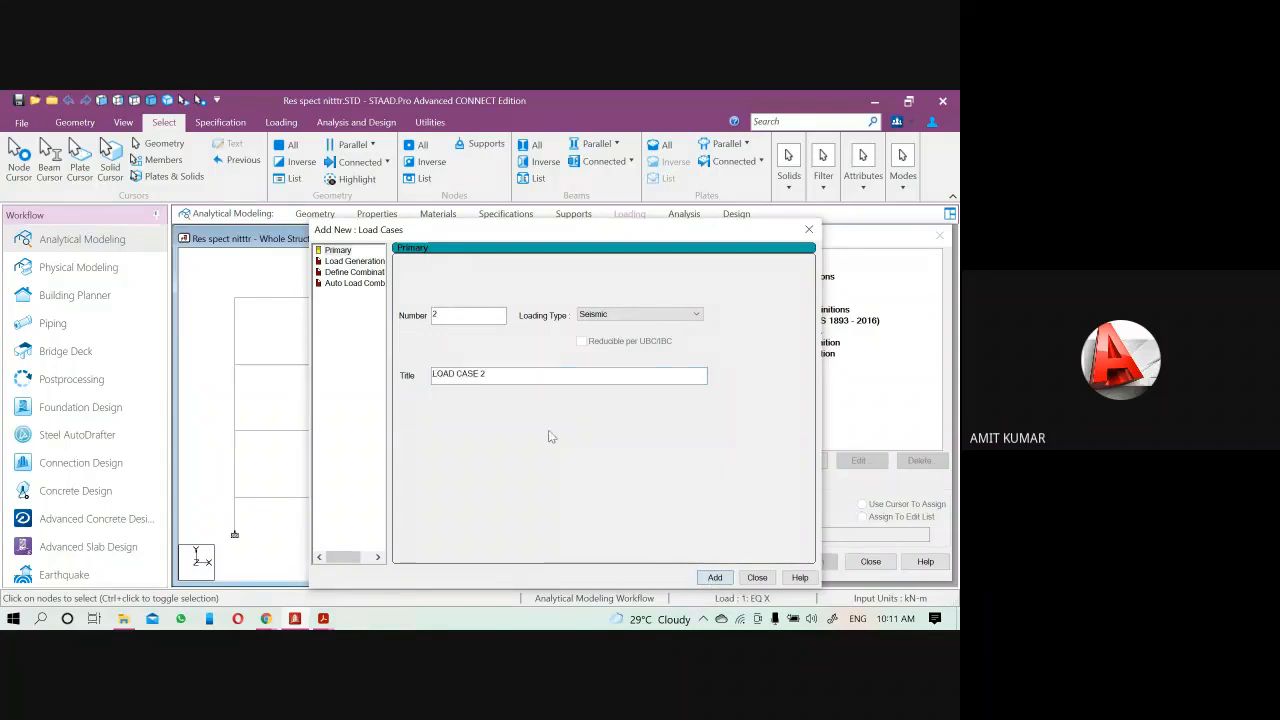
Add seismic primary load case 2 with the title EQ Z
{"action": "left_click_drag", "start_coordinate": [490, 376], "coordinate": [323, 383]}
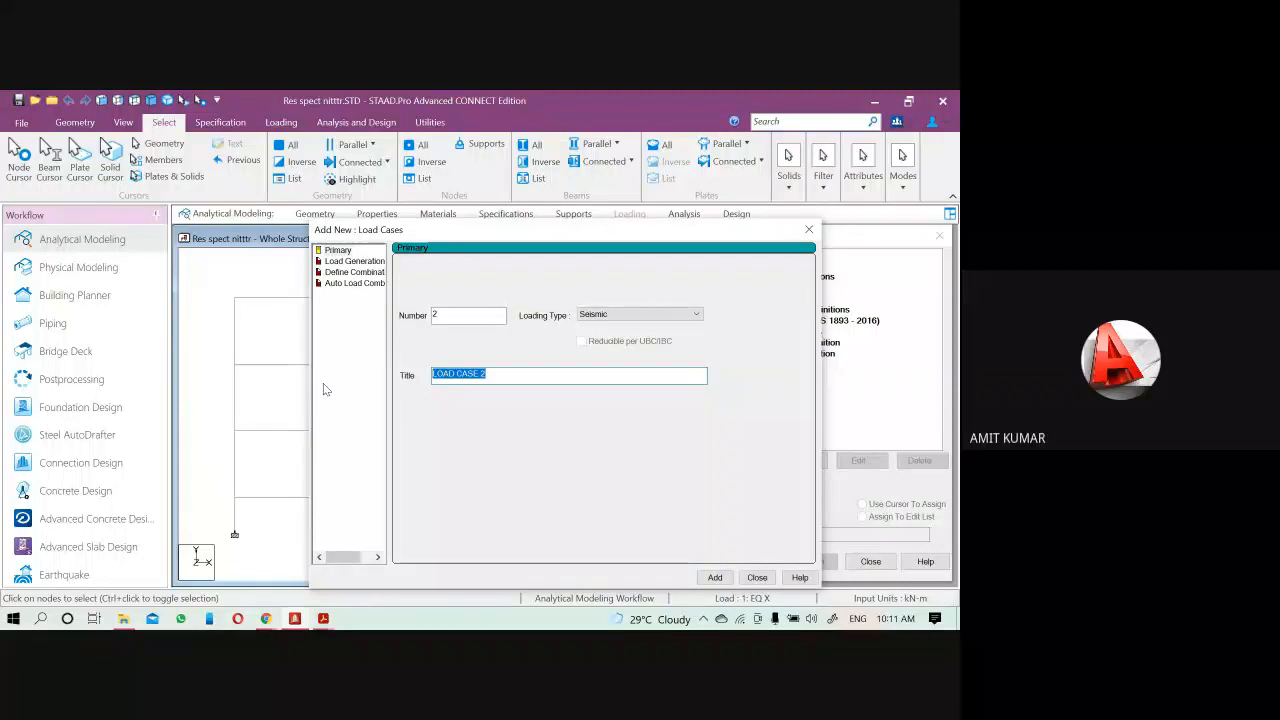
{"action": "type", "text": "E"}
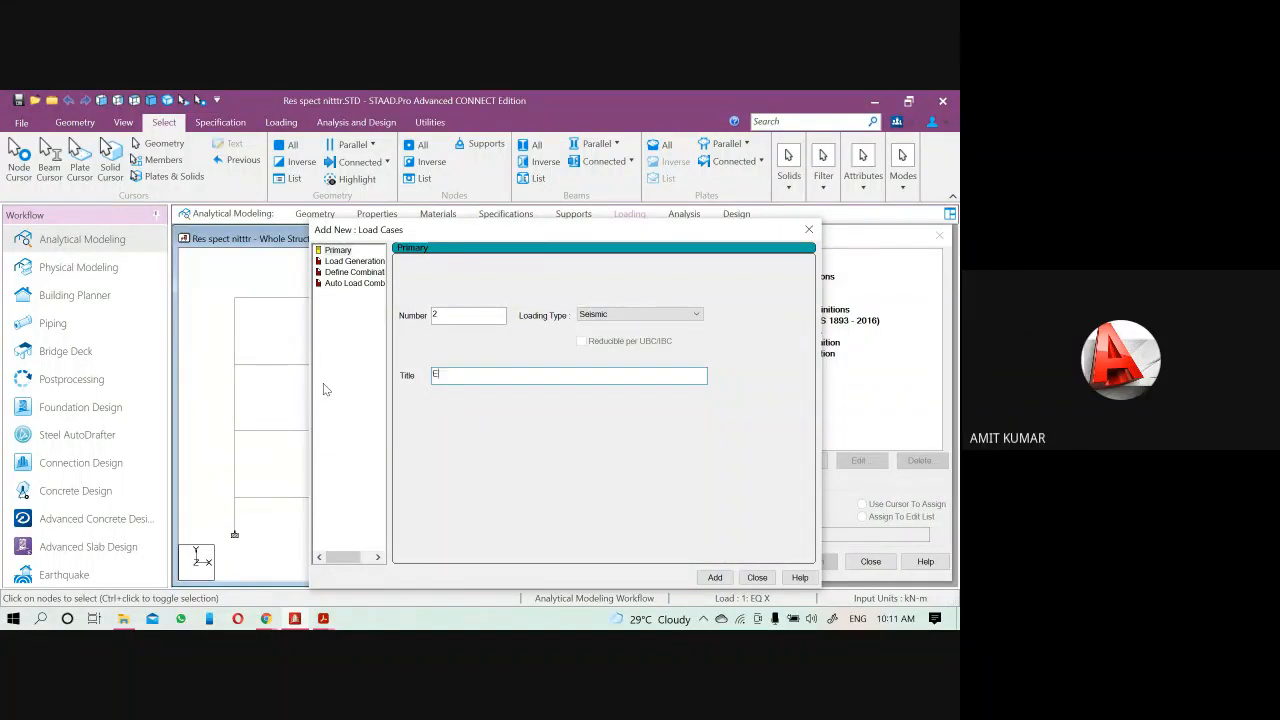
{"action": "type", "text": "Q Z"}
{"action": "left_click", "coordinate": [715, 577]}
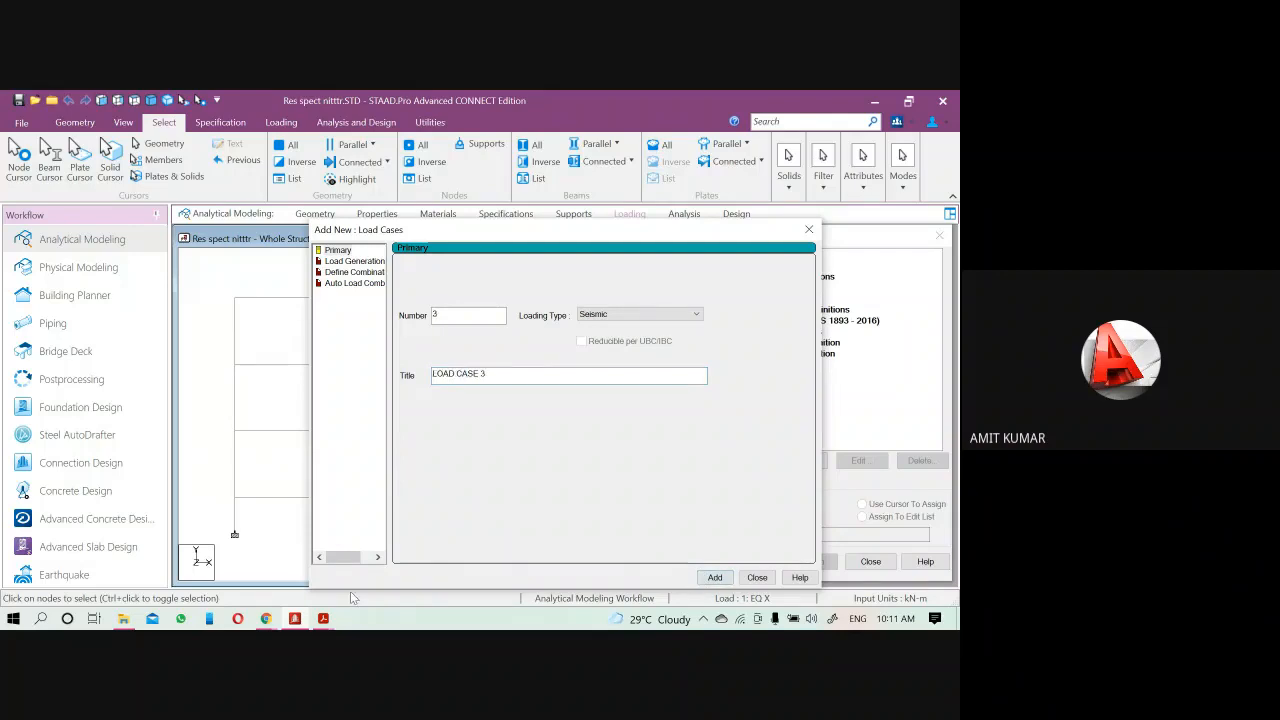
Switch to the assignment PDF and examine the static seismic entries under Load Case Details
{"action": "mouse_move", "coordinate": [325, 620]}
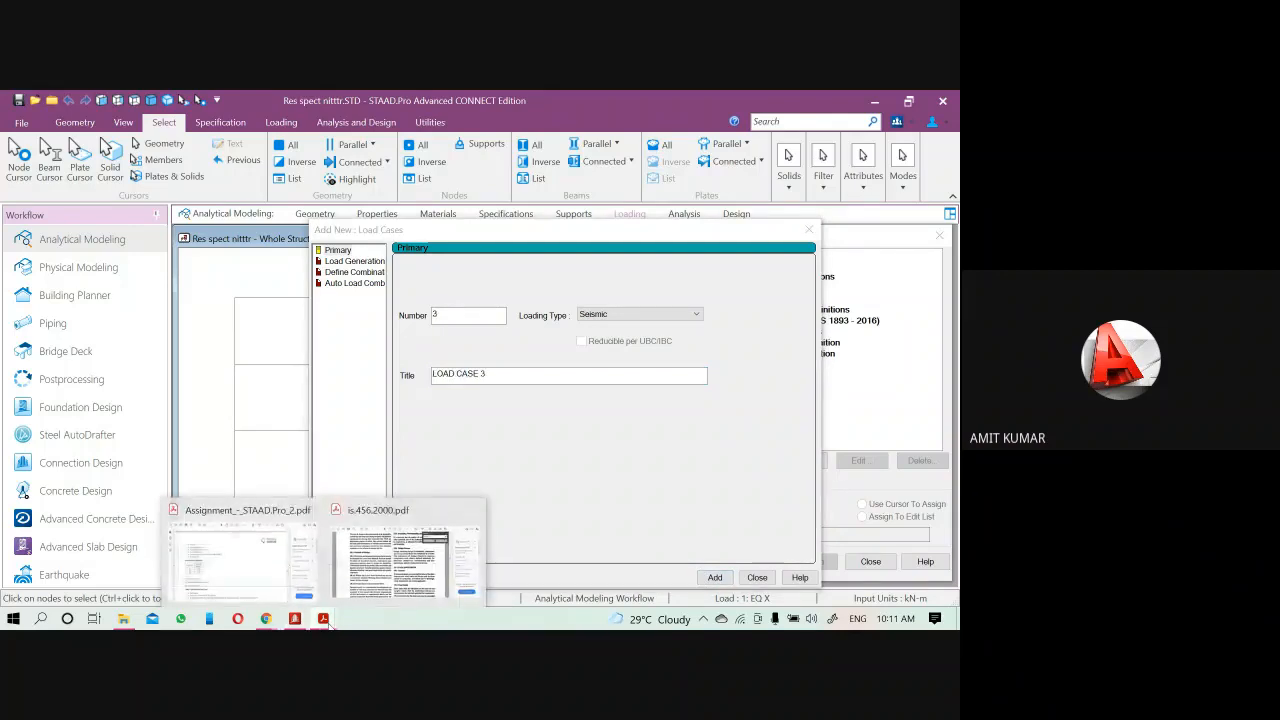
{"action": "left_click", "coordinate": [296, 546]}
{"action": "scroll", "coordinate": [295, 551], "scroll_direction": "down", "scroll_amount": 8}
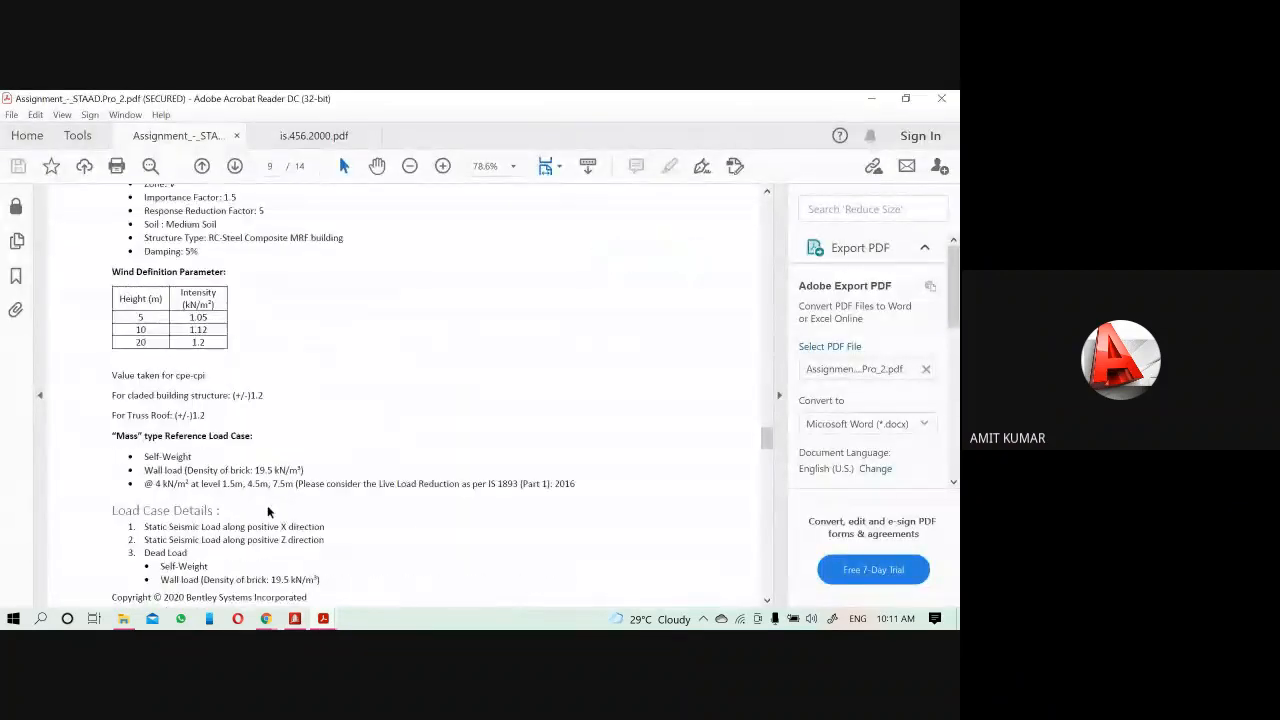
{"action": "scroll", "coordinate": [267, 505], "scroll_direction": "up", "scroll_amount": 1}
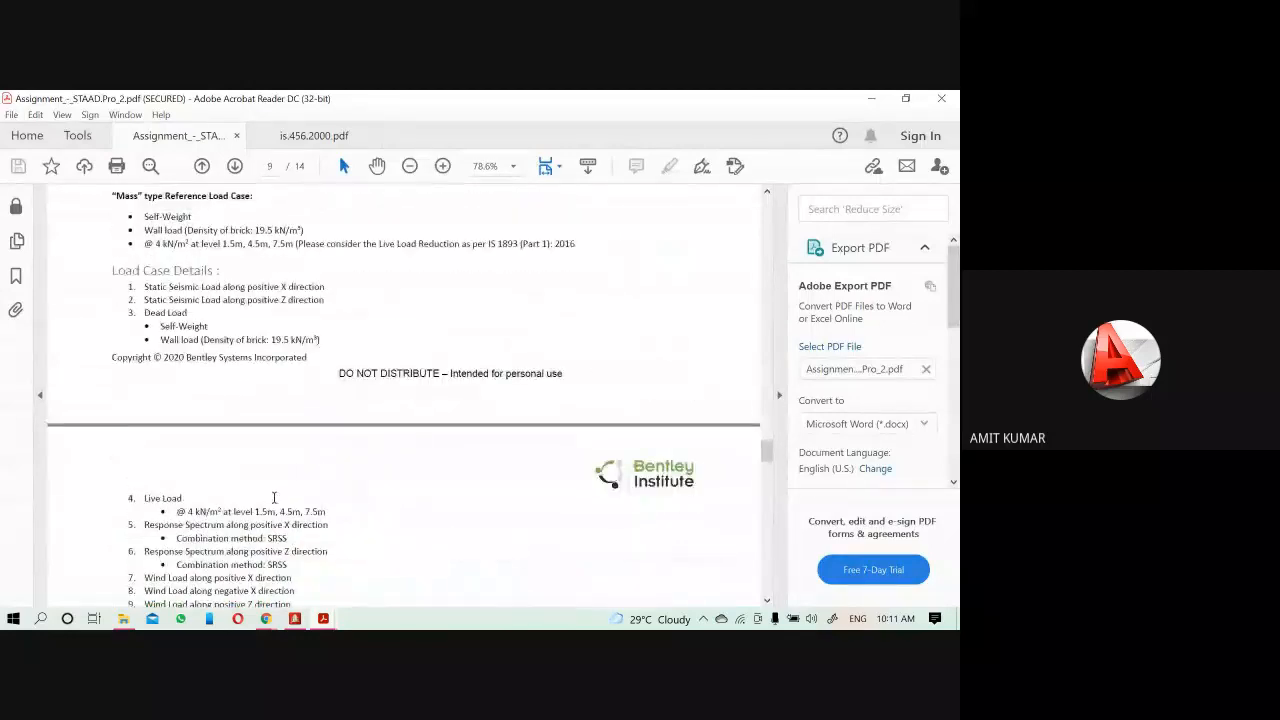
{"action": "scroll", "coordinate": [152, 317], "scroll_direction": "up", "scroll_amount": 2}
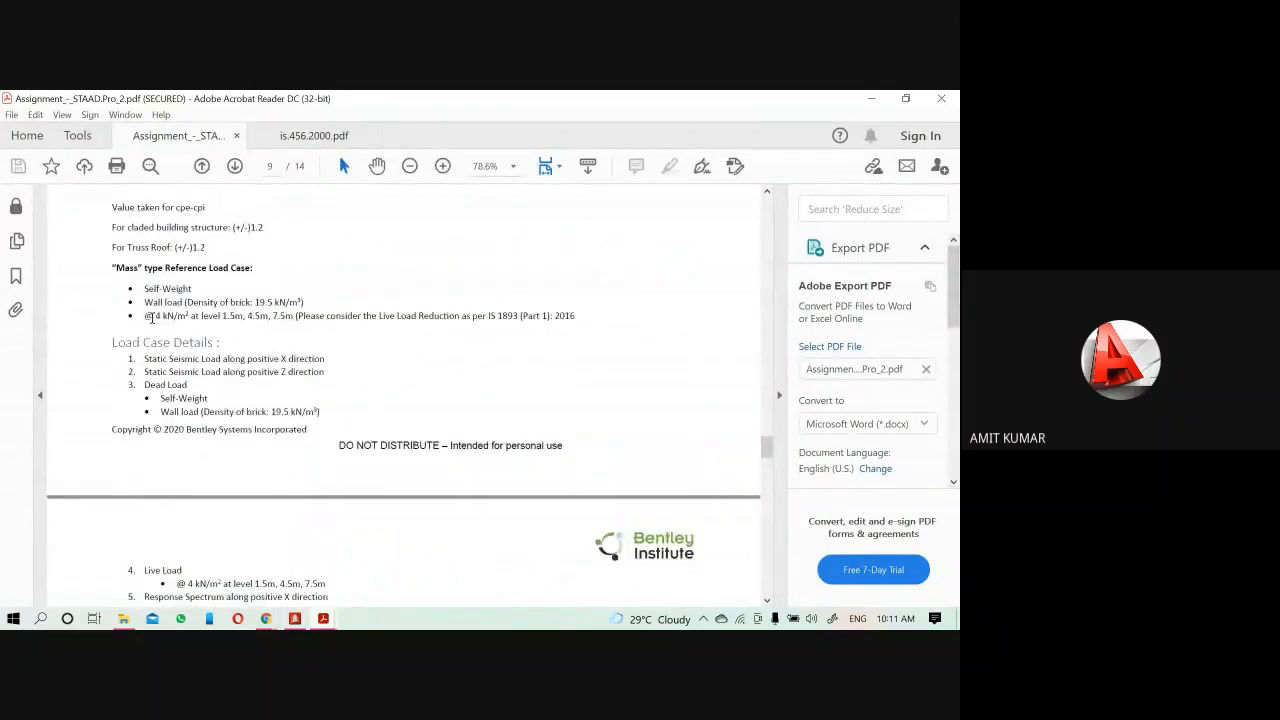
{"action": "scroll", "coordinate": [134, 382], "scroll_direction": "down", "scroll_amount": 1}
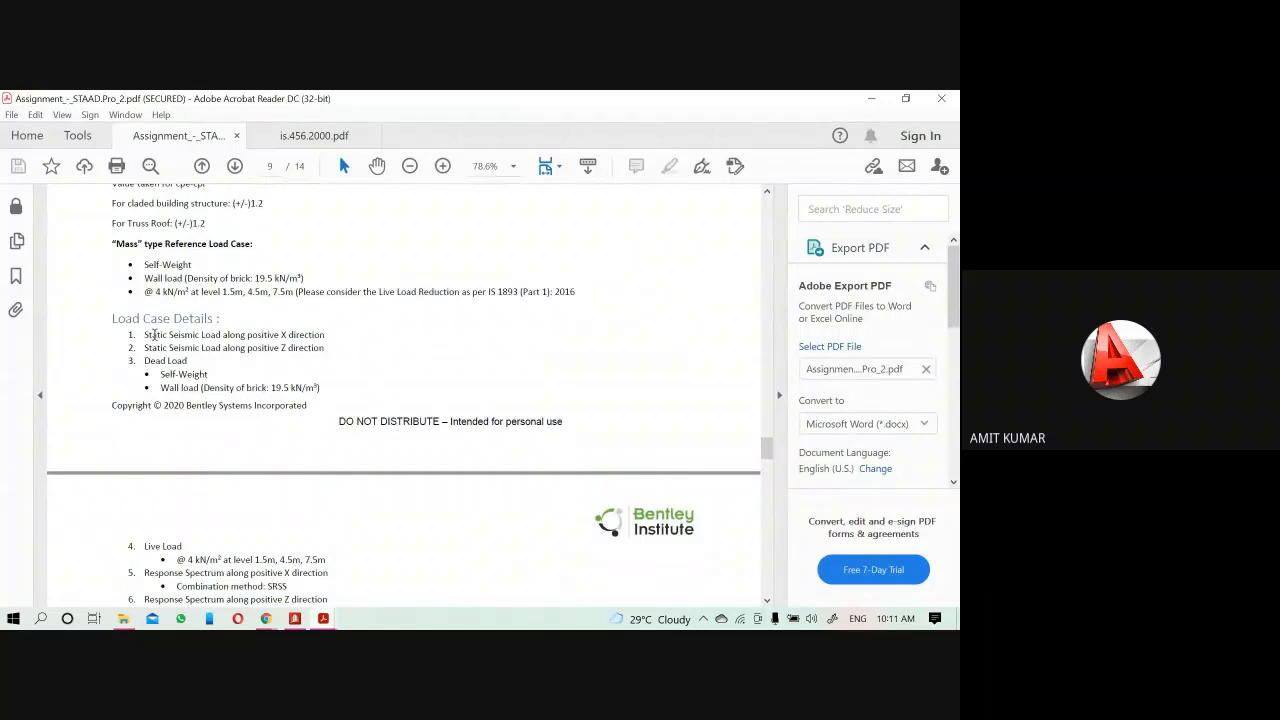
{"action": "left_click_drag", "start_coordinate": [140, 334], "coordinate": [221, 336]}
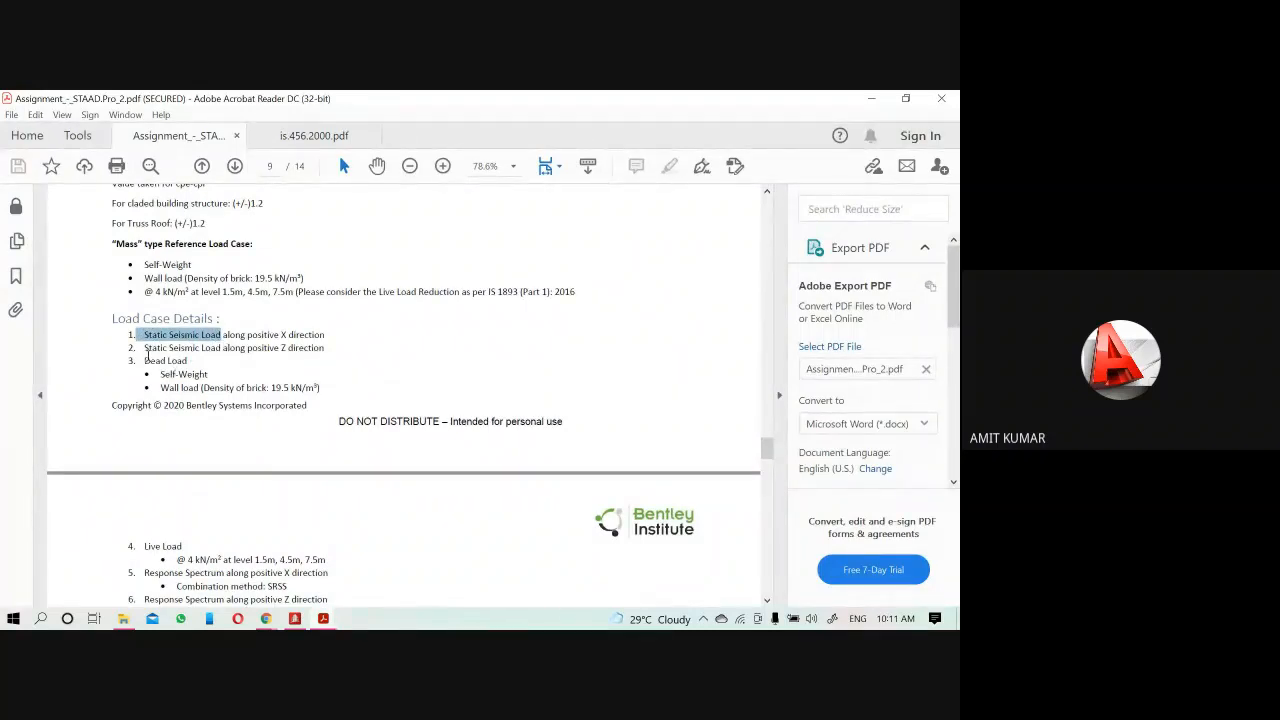
{"action": "left_click_drag", "start_coordinate": [145, 348], "coordinate": [324, 348]}
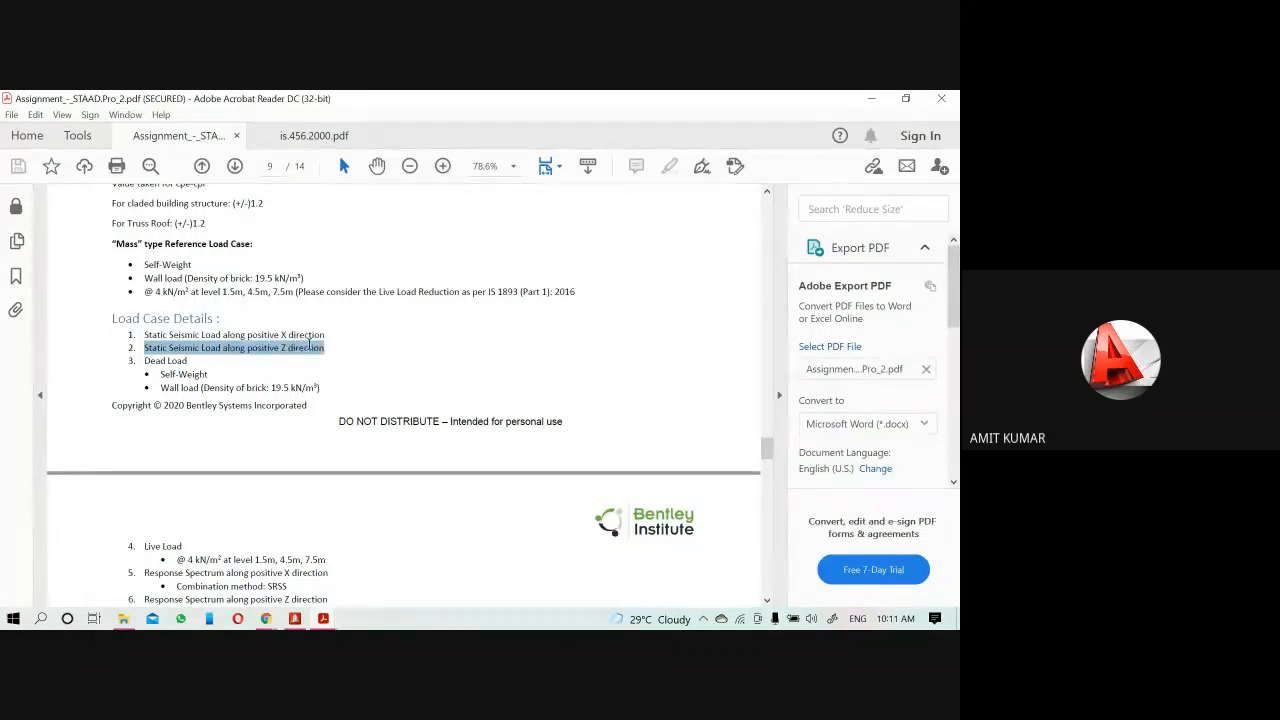
Review the remaining load cases in the assignment list, including the response spectrum cases and their combination method
{"action": "scroll", "coordinate": [176, 474], "scroll_direction": "down", "scroll_amount": 3}
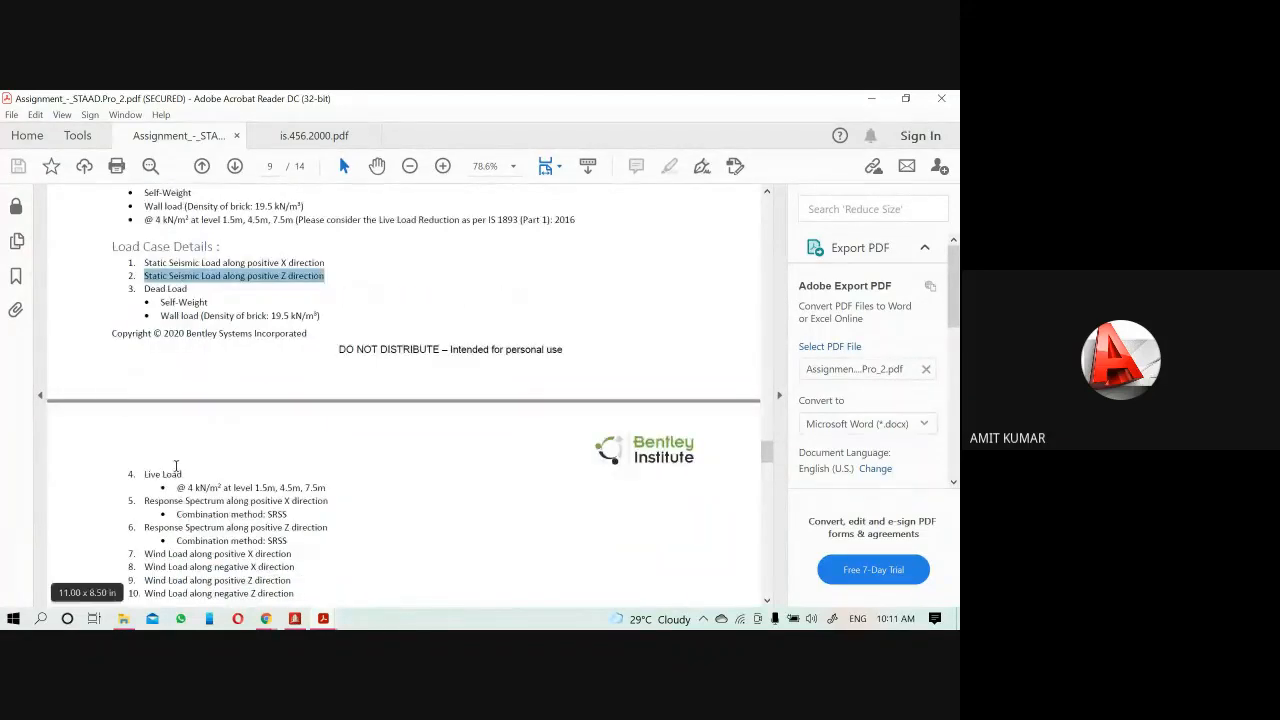
{"action": "left_click_drag", "start_coordinate": [146, 452], "coordinate": [293, 461]}
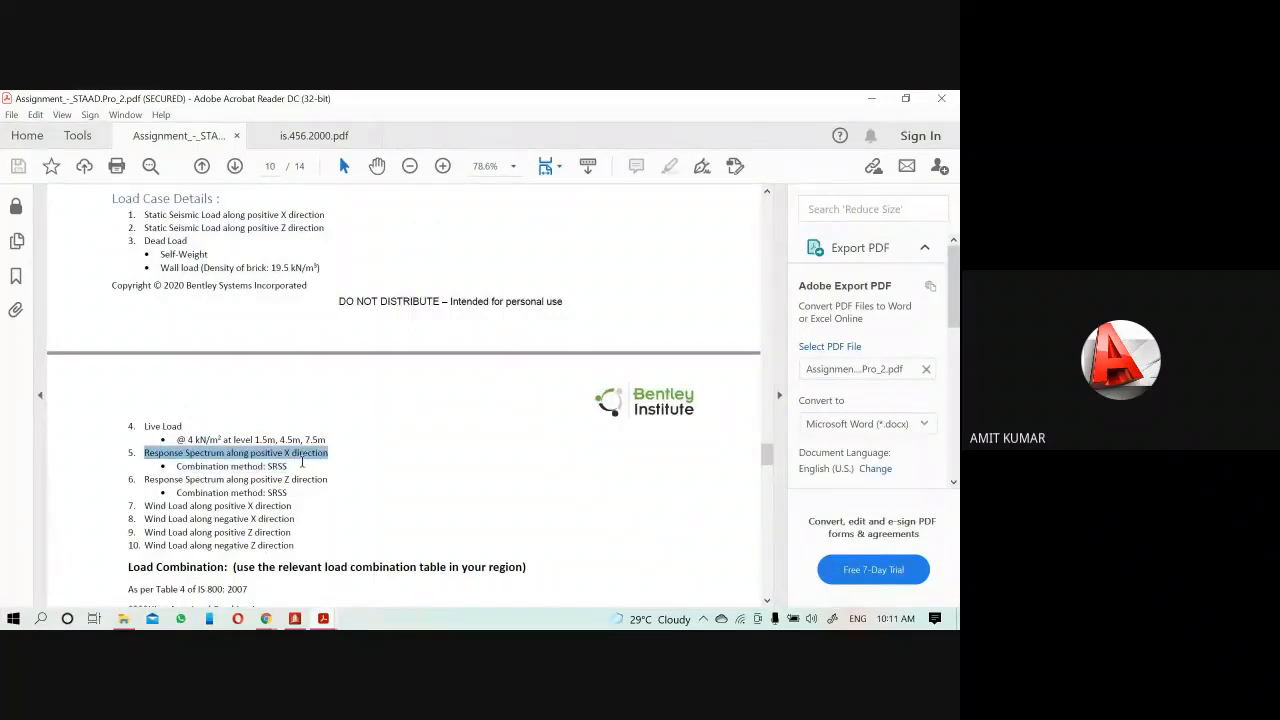
{"action": "left_click", "coordinate": [291, 473]}
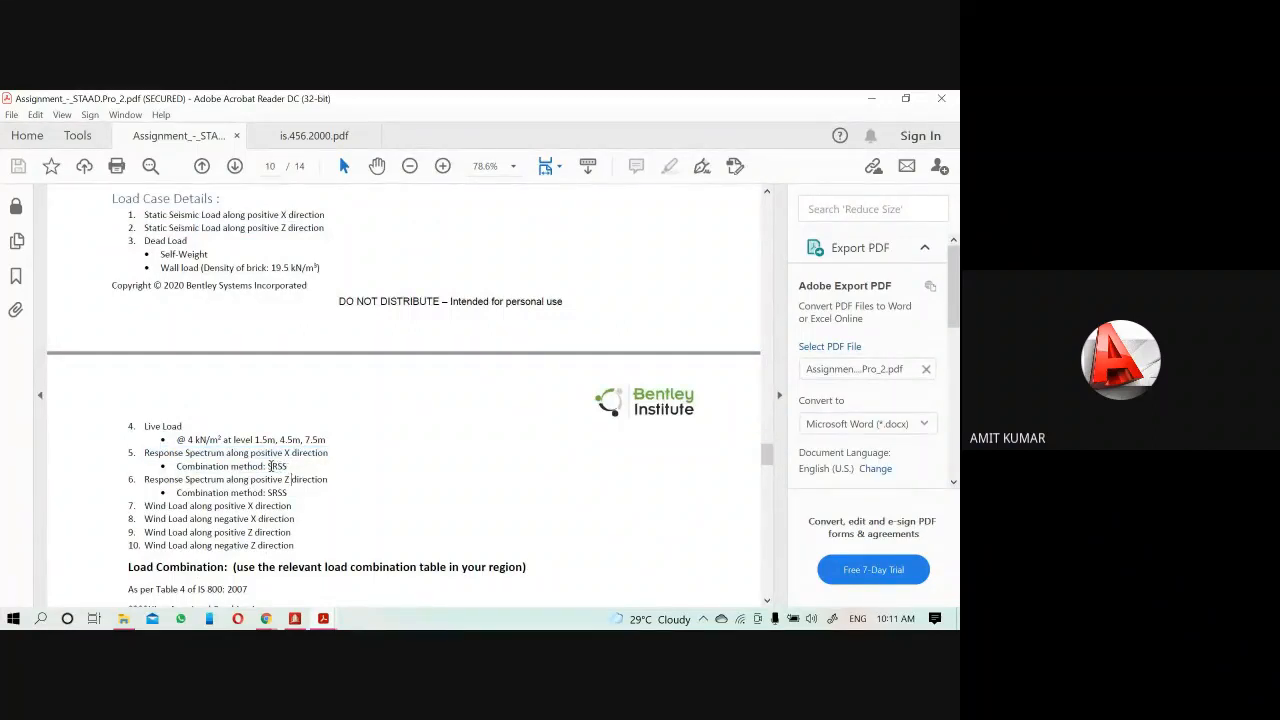
{"action": "left_click_drag", "start_coordinate": [268, 466], "coordinate": [300, 465]}
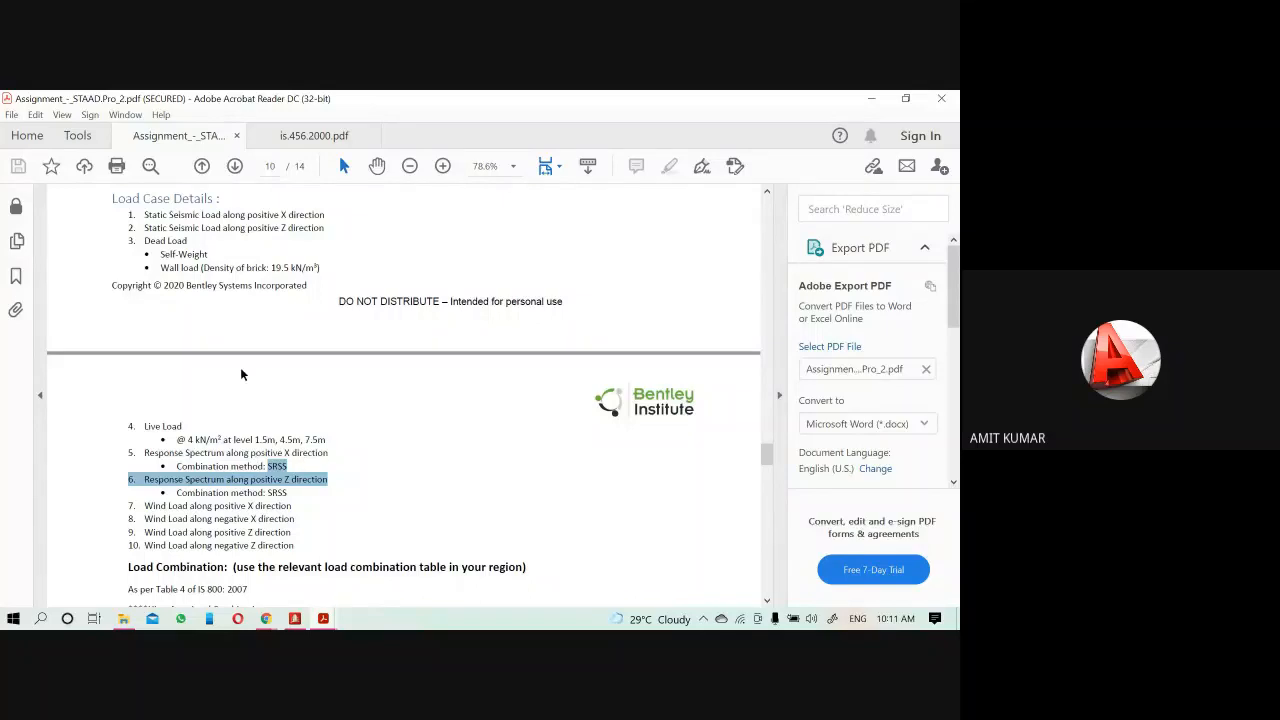
{"action": "scroll", "coordinate": [240, 390], "scroll_direction": "up", "scroll_amount": 1}
{"action": "left_click_drag", "start_coordinate": [126, 238], "coordinate": [158, 362]}
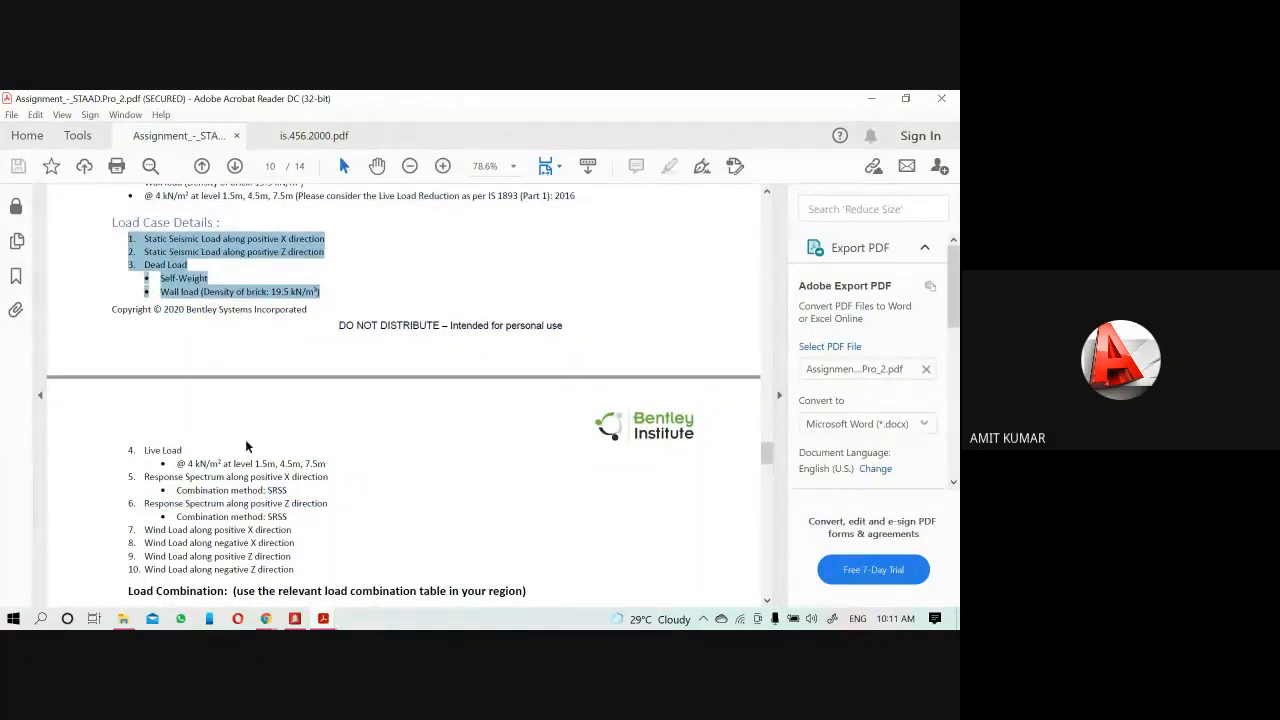
{"action": "left_click", "coordinate": [166, 290]}
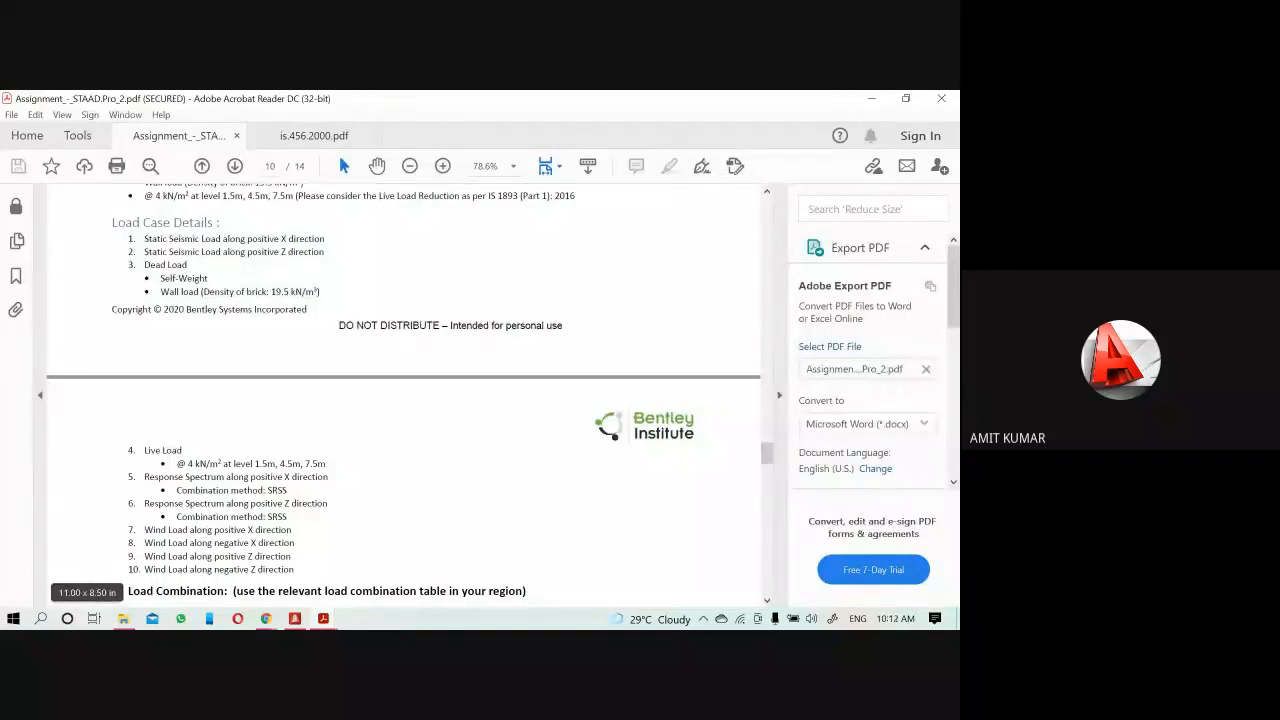
Back in STAAD.Pro, add primary load case 3 with loading type Dead and the title DL
{"action": "mouse_move", "coordinate": [325, 624]}
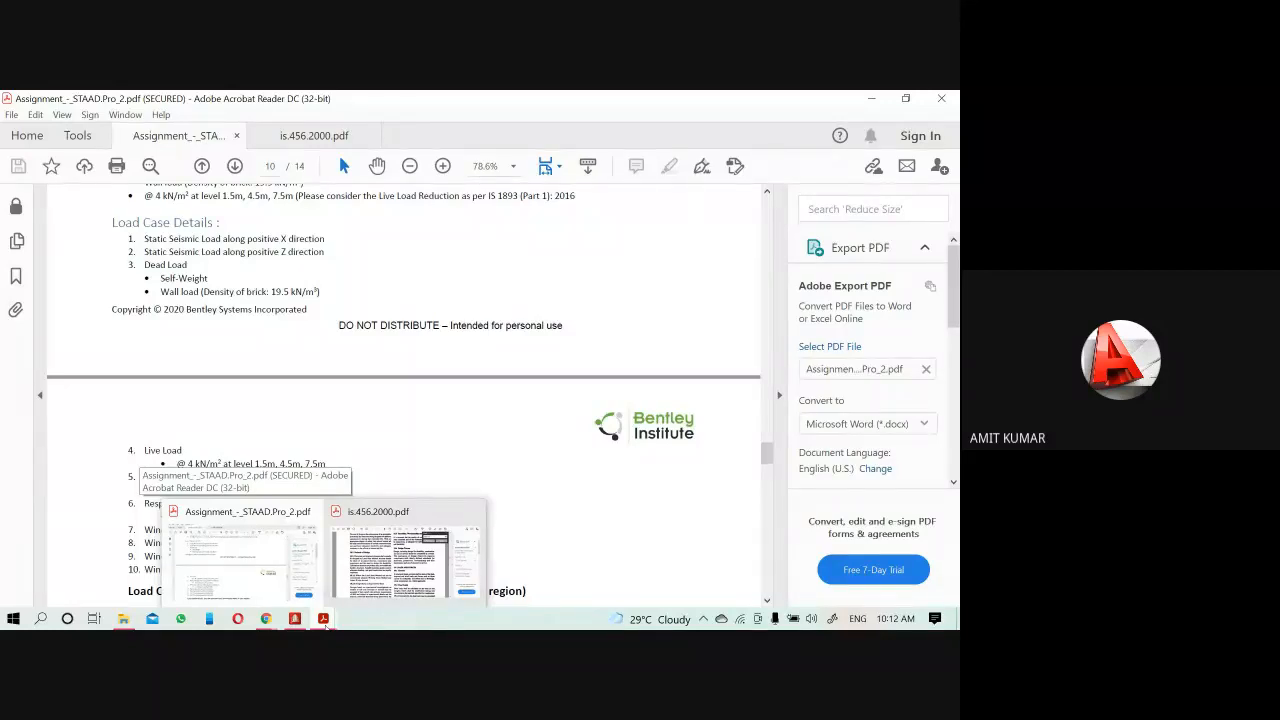
{"action": "left_click", "coordinate": [335, 590]}
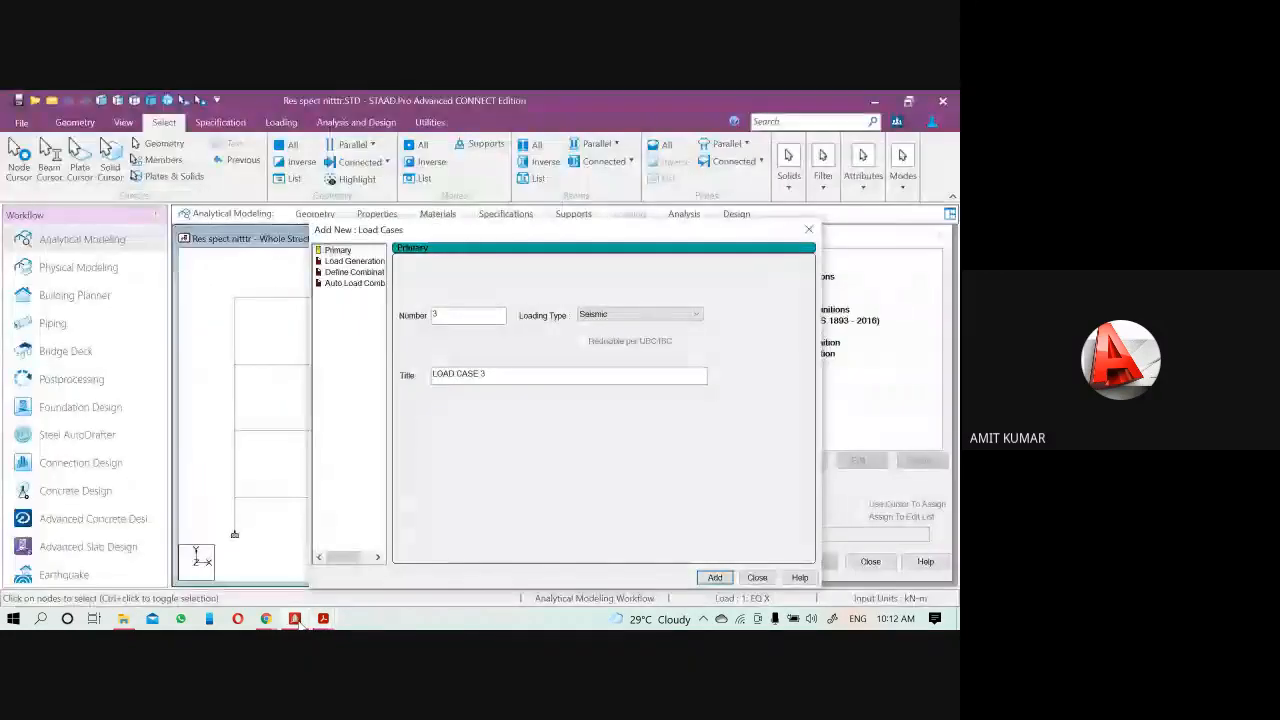
{"action": "left_click_drag", "start_coordinate": [574, 240], "coordinate": [455, 234]}
{"action": "left_click", "coordinate": [520, 308]}
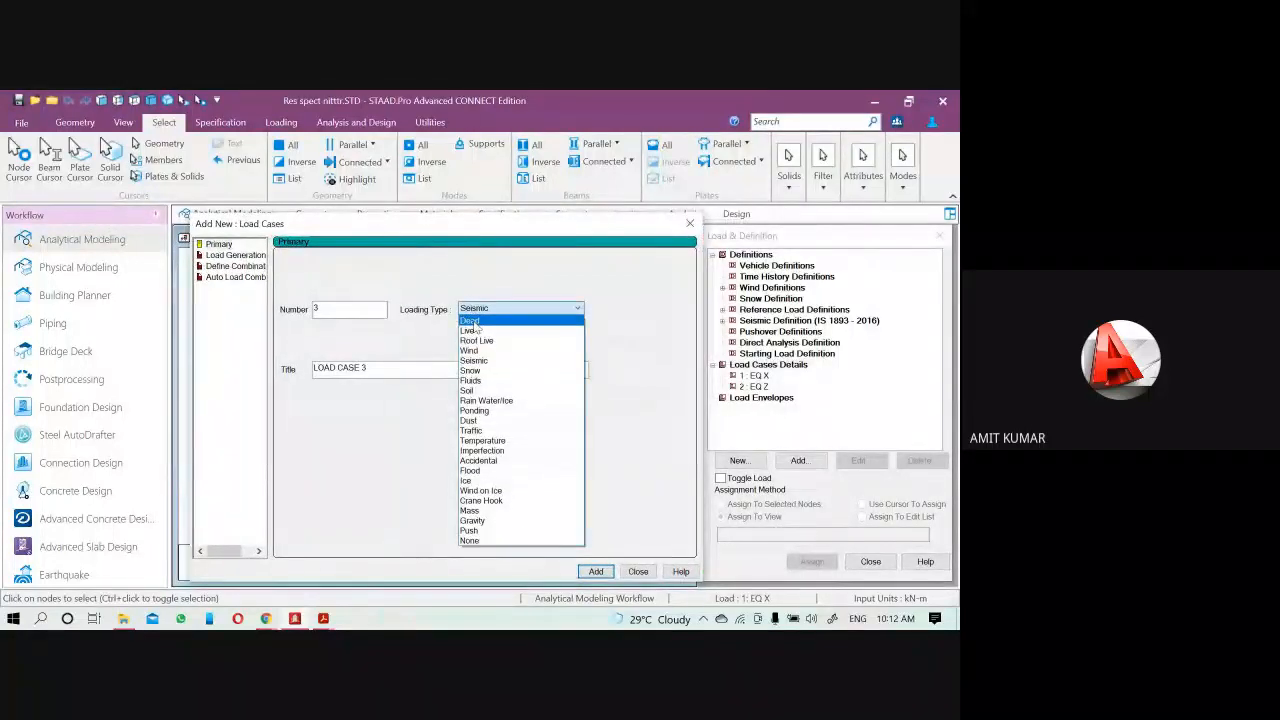
{"action": "left_click", "coordinate": [490, 322]}
{"action": "left_click_drag", "start_coordinate": [391, 369], "coordinate": [197, 402]}
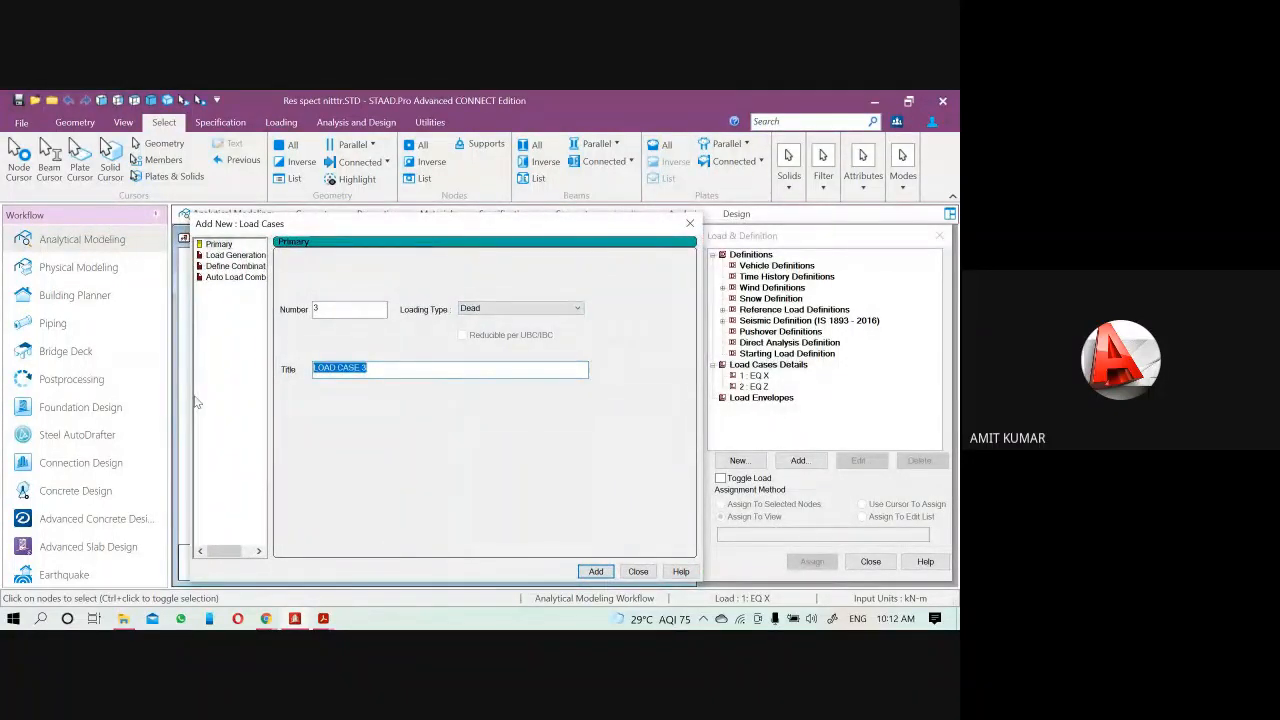
{"action": "type", "text": "DL"}
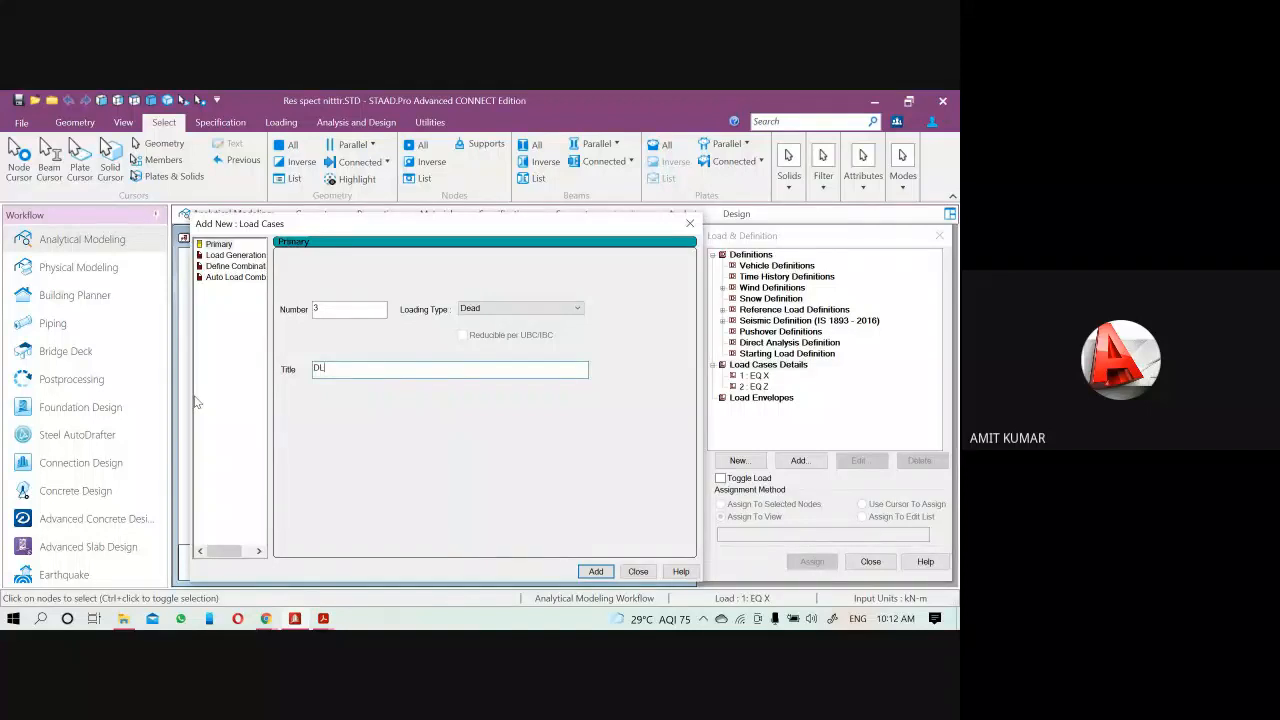
{"action": "left_click", "coordinate": [597, 572]}
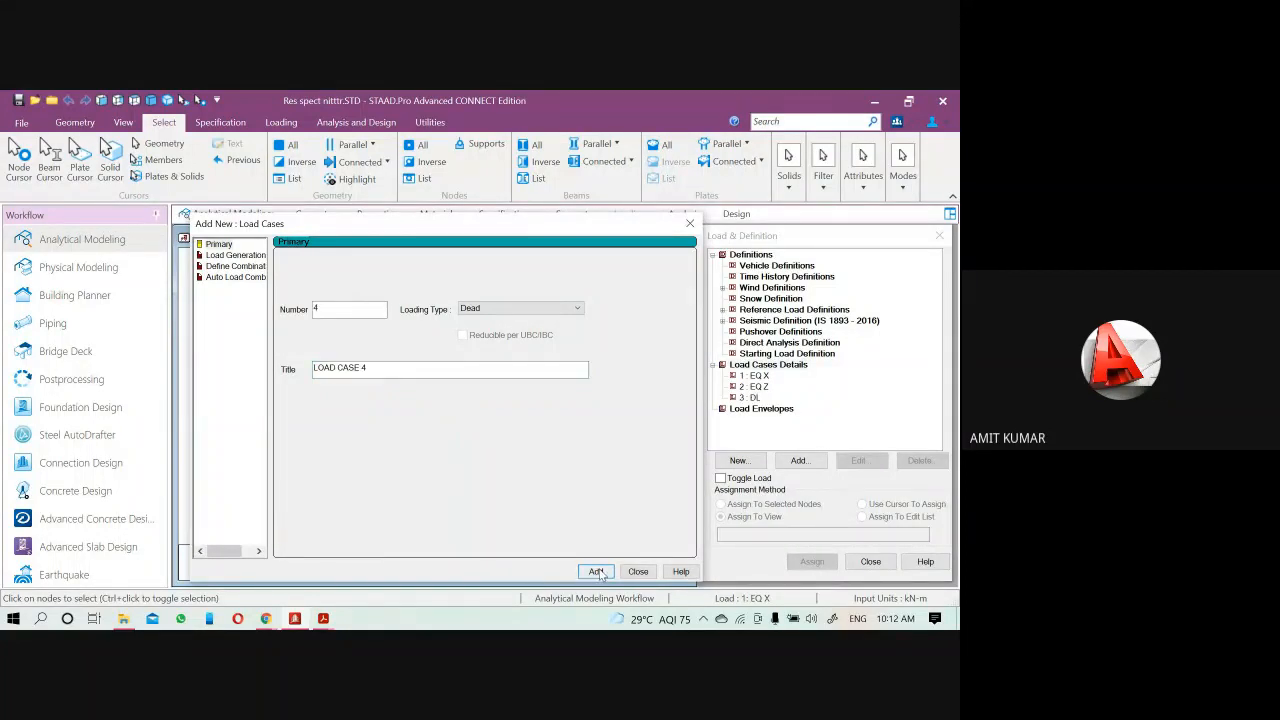
Add primary load case 4 with loading type Live and the title LL
{"action": "left_click", "coordinate": [508, 306]}
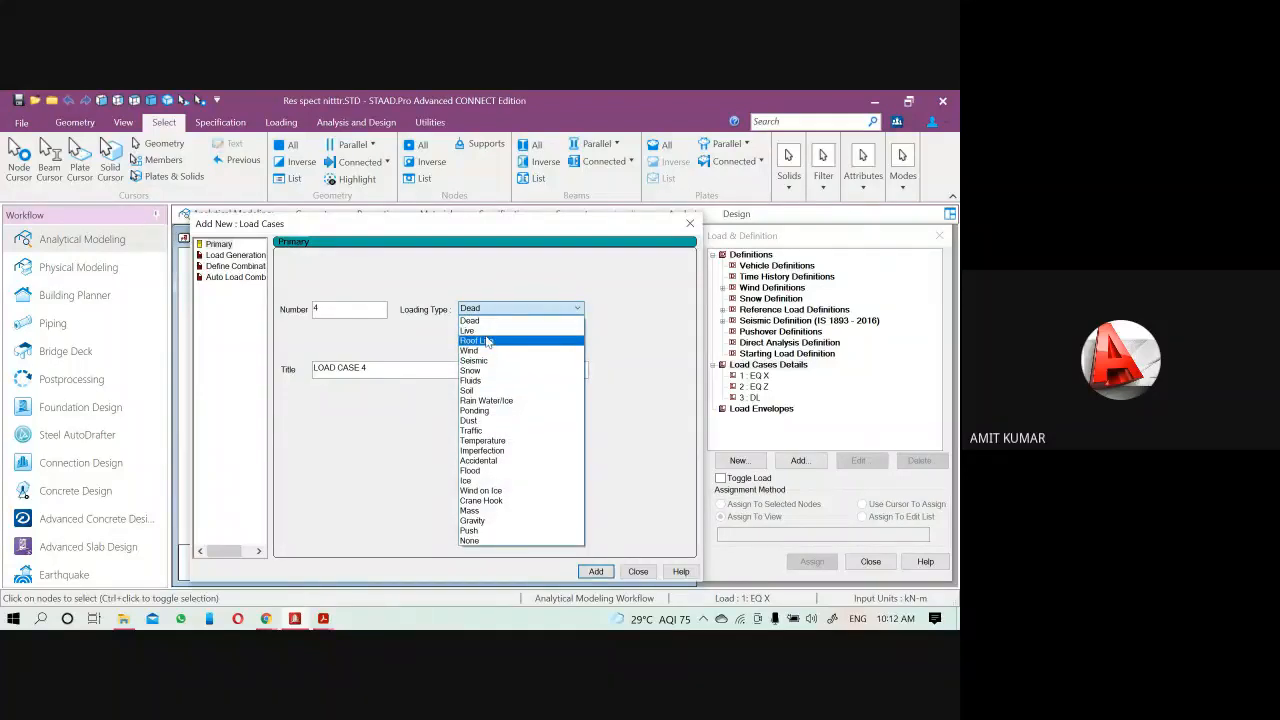
{"action": "left_click", "coordinate": [487, 341]}
{"action": "left_click", "coordinate": [480, 309]}
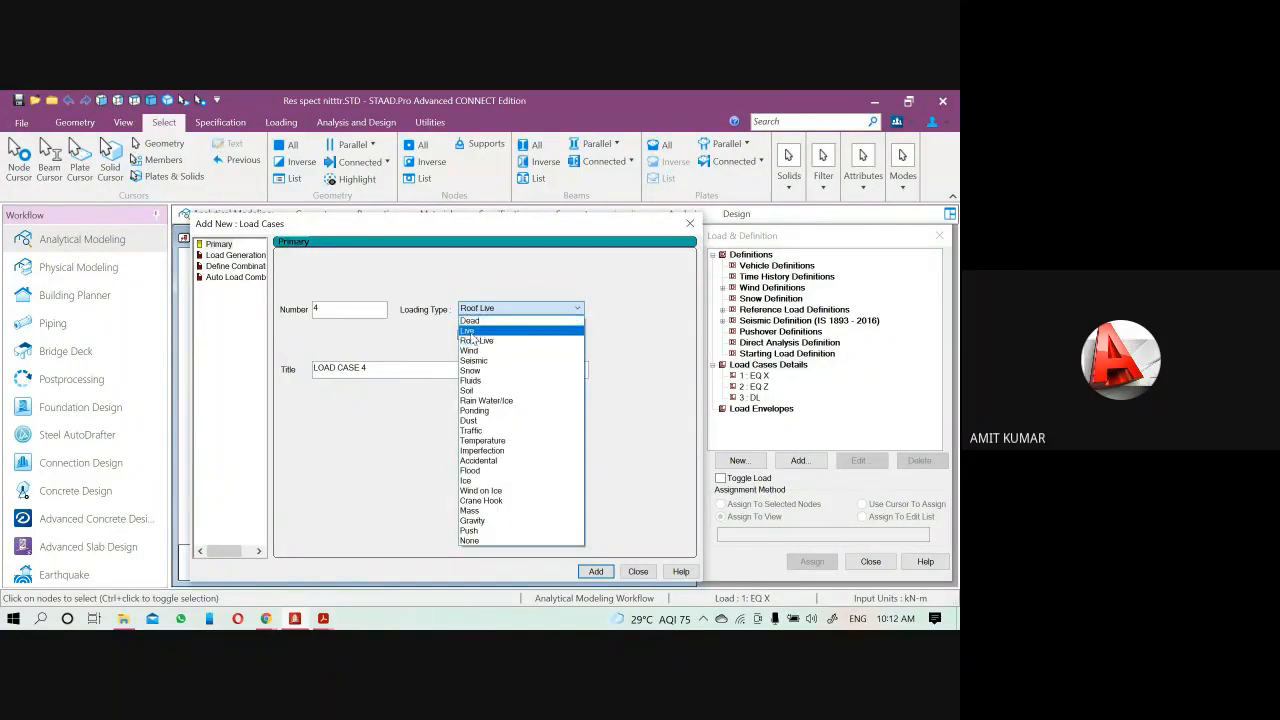
{"action": "left_click", "coordinate": [468, 332]}
{"action": "double_click", "coordinate": [435, 374]}
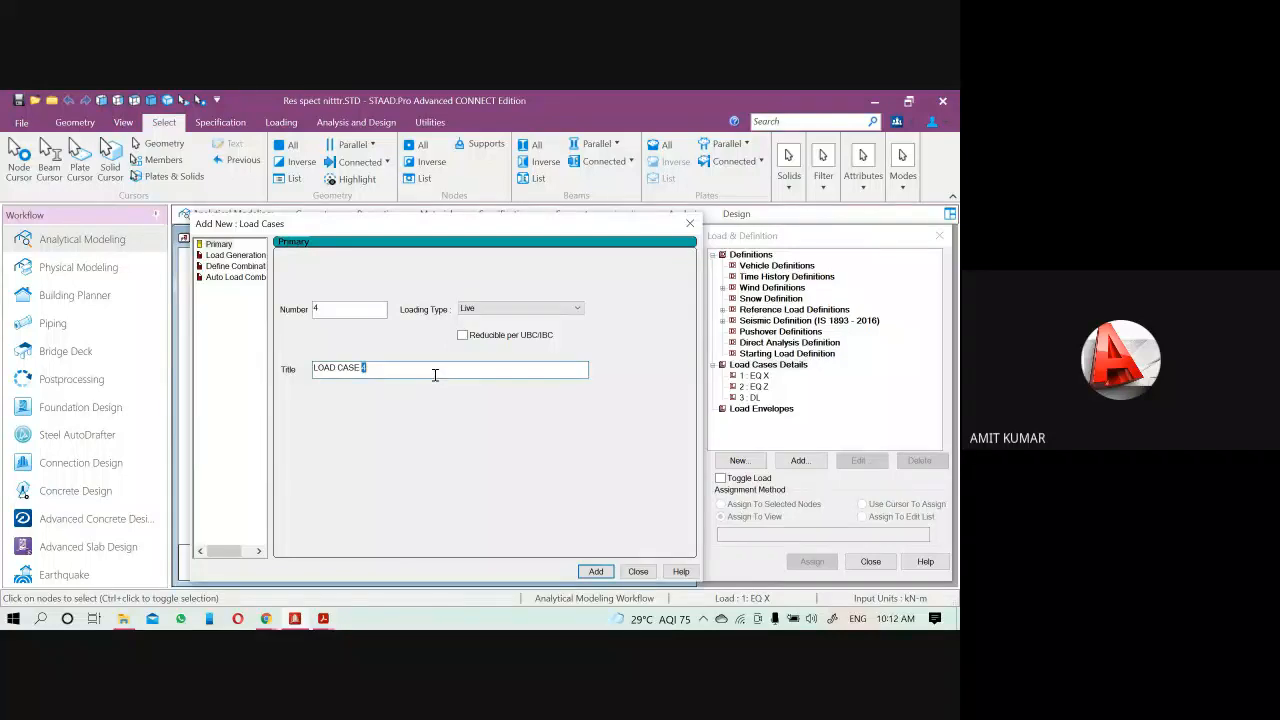
{"action": "key", "text": "BackSpace"}
{"action": "key", "text": "BackSpace"}
{"action": "key", "text": "BackSpace"}
{"action": "key", "text": "BackSpace"}
{"action": "key", "text": "BackSpace"}
{"action": "key", "text": "BackSpace"}
{"action": "key", "text": "BackSpace"}
{"action": "key", "text": "BackSpace"}
{"action": "key", "text": "BackSpace"}
{"action": "key", "text": "BackSpace"}
{"action": "key", "text": "BackSpace"}
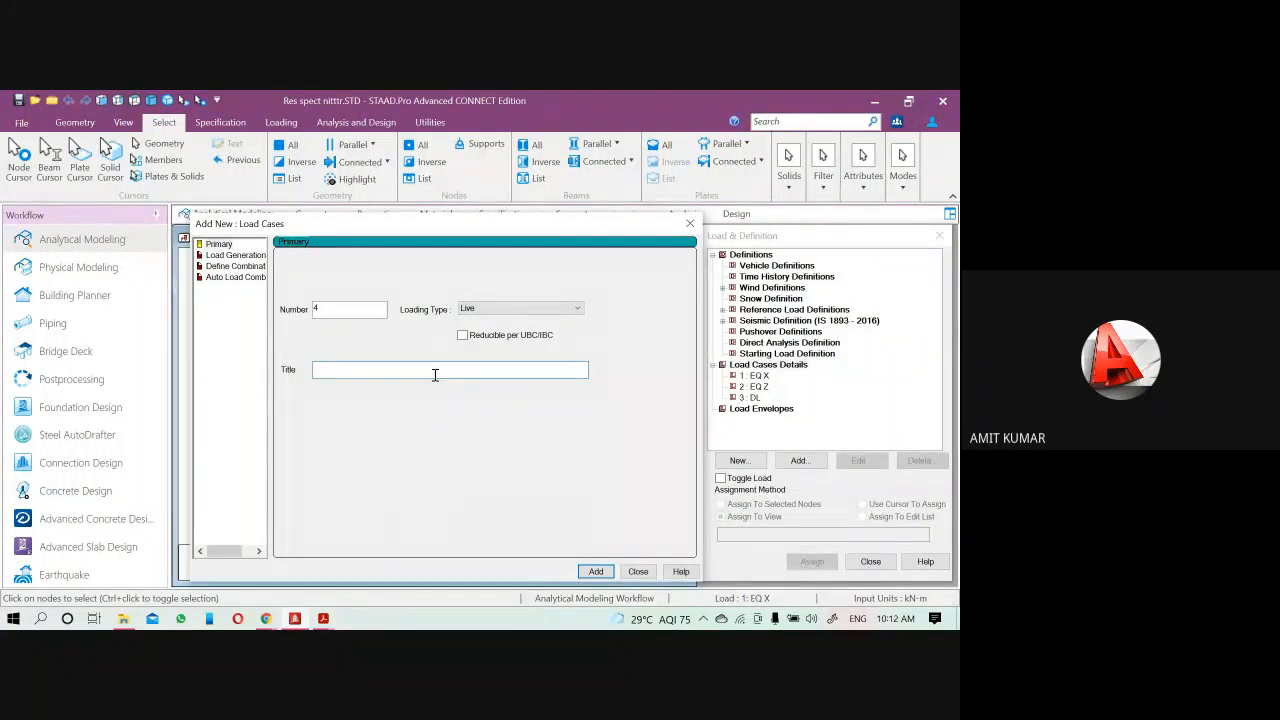
{"action": "type", "text": "LL"}
{"action": "left_click", "coordinate": [596, 571]}
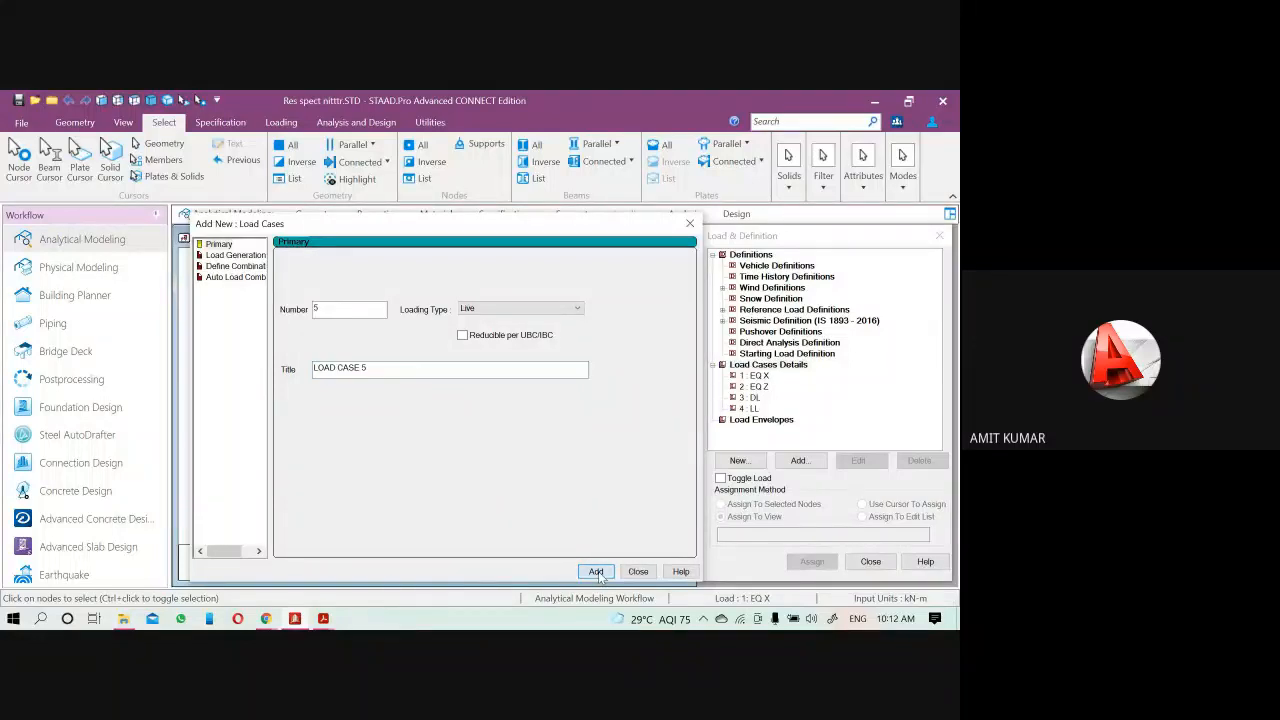
Set up primary load case 5 with loading type Seismic and the title RES SPEC X
{"action": "left_click", "coordinate": [496, 313]}
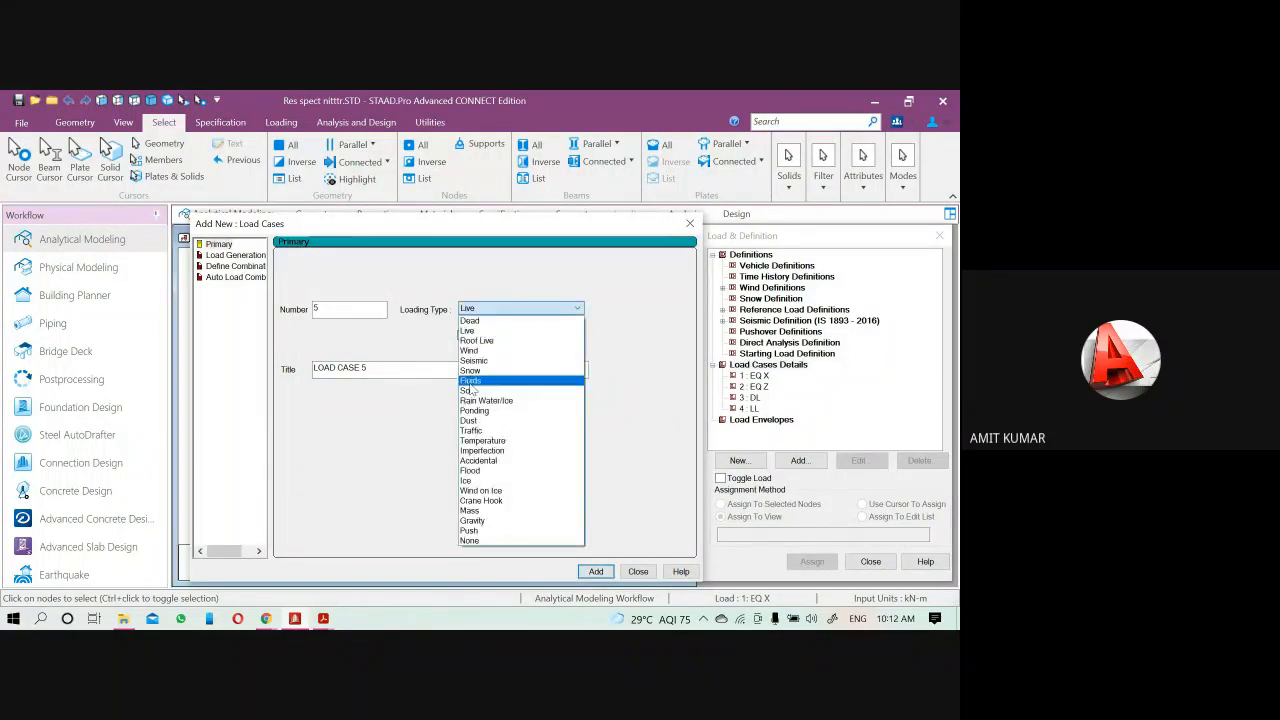
{"action": "left_click", "coordinate": [471, 363]}
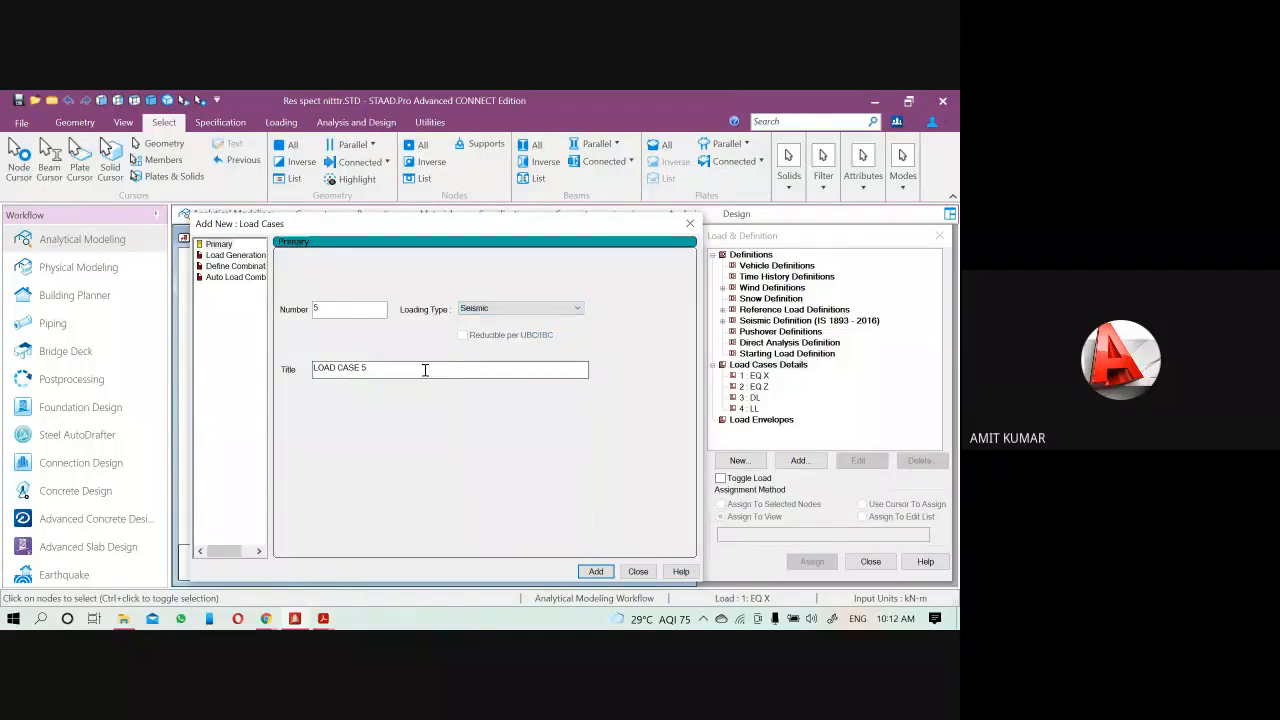
{"action": "double_click", "coordinate": [425, 370]}
{"action": "key", "text": "BackSpace"}
{"action": "key", "text": "BackSpace"}
{"action": "key", "text": "BackSpace"}
{"action": "key", "text": "BackSpace"}
{"action": "key", "text": "BackSpace"}
{"action": "key", "text": "BackSpace"}
{"action": "key", "text": "BackSpace"}
{"action": "key", "text": "BackSpace"}
{"action": "key", "text": "BackSpace"}
{"action": "key", "text": "BackSpace"}
{"action": "key", "text": "BackSpace"}
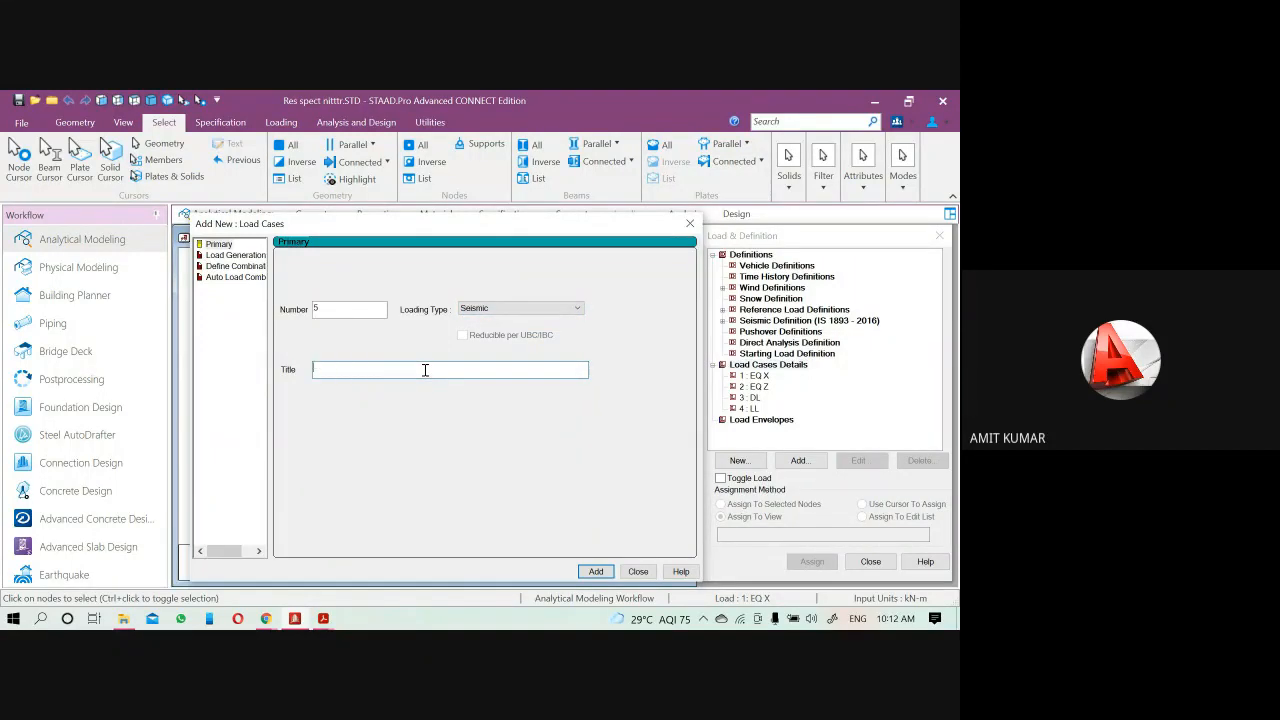
{"action": "type", "text": "RES SPEC X"}
Check the response spectrum entries in the assignment PDF, then return to STAAD.Pro and add the RES SPEC X load case
{"action": "mouse_move", "coordinate": [296, 620]}
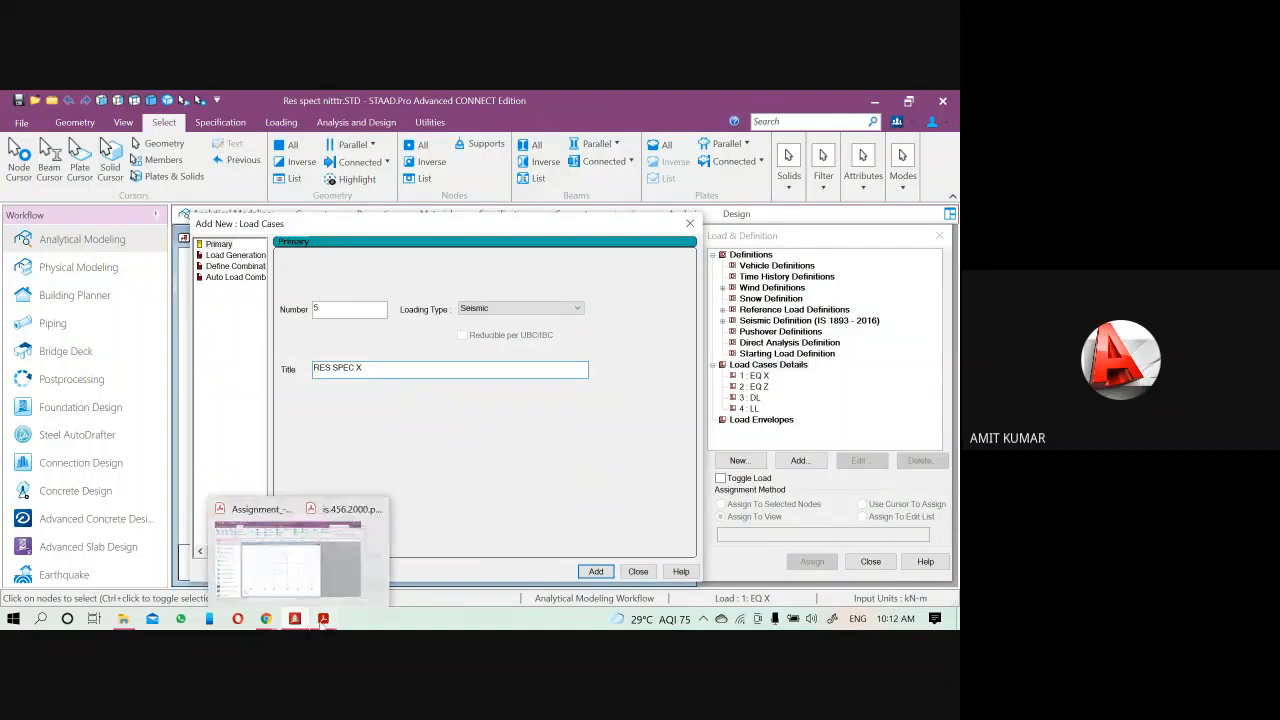
{"action": "left_click", "coordinate": [275, 577]}
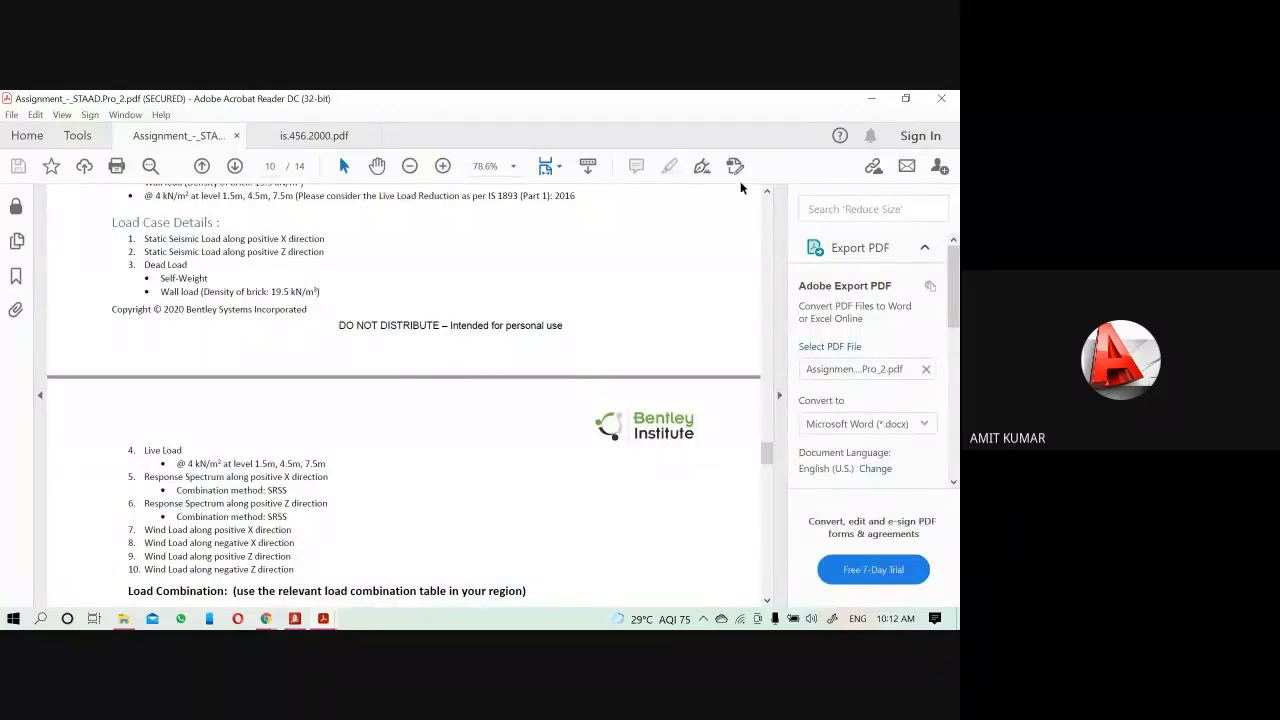
{"action": "left_click", "coordinate": [870, 98]}
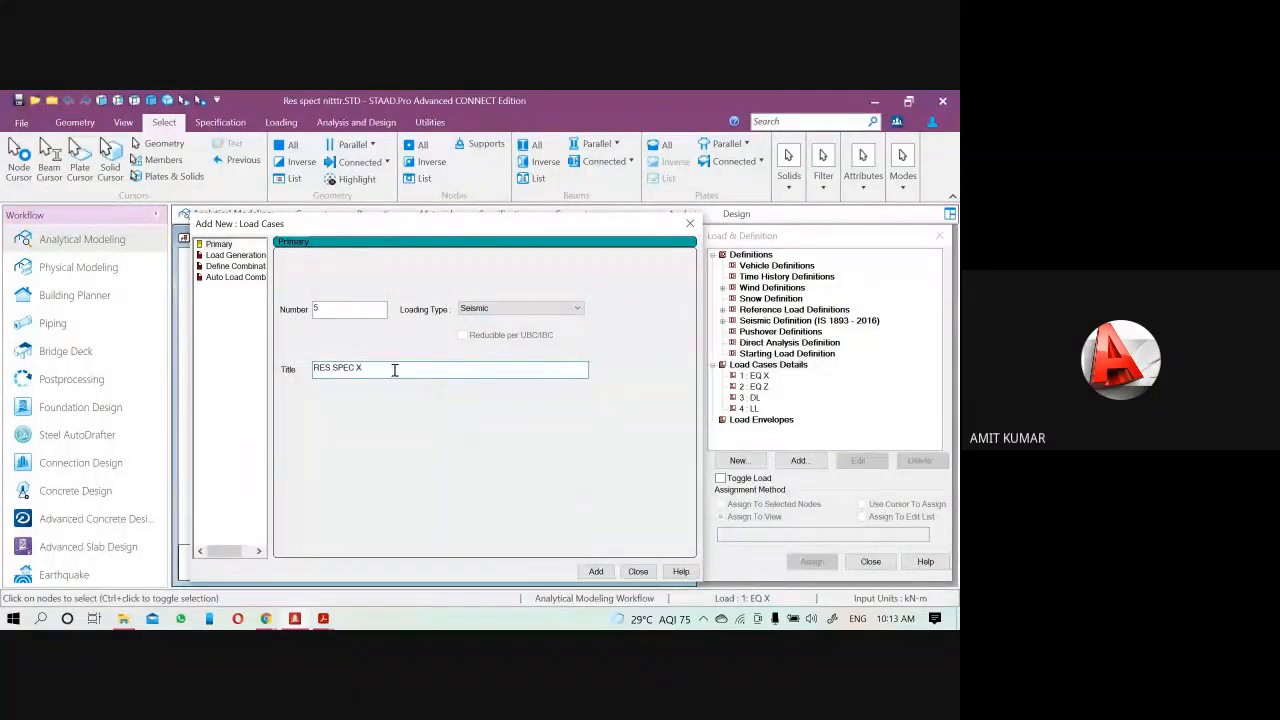
{"action": "left_click_drag", "start_coordinate": [395, 370], "coordinate": [170, 393]}
{"action": "left_click", "coordinate": [169, 393]}
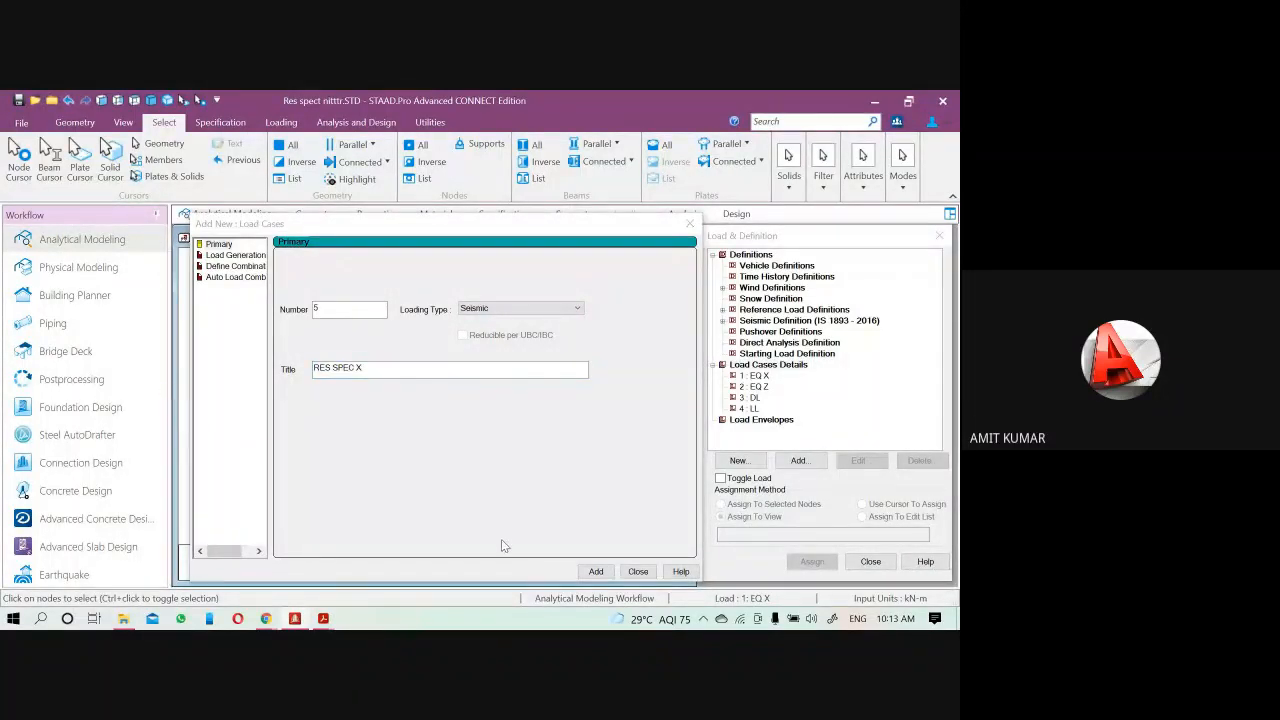
{"action": "left_click", "coordinate": [597, 572]}
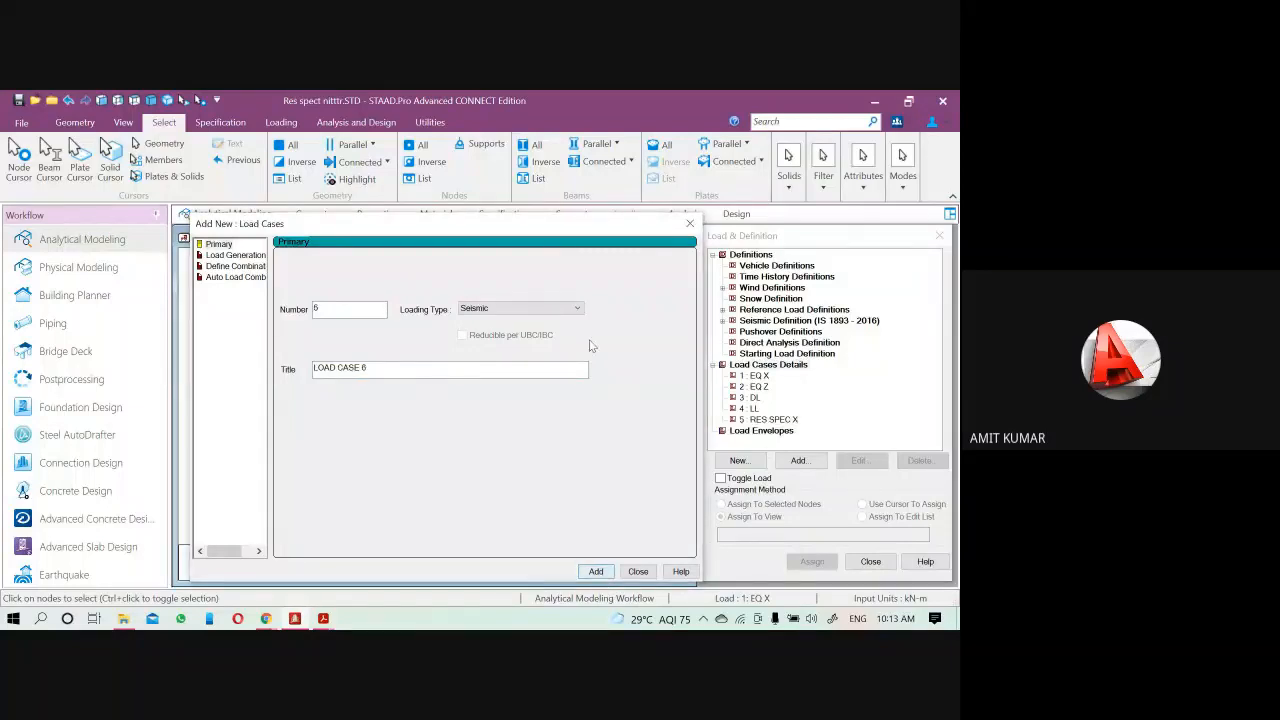
Add seismic primary load case 6 with the title RES SPEC Z
{"action": "left_click", "coordinate": [440, 368]}
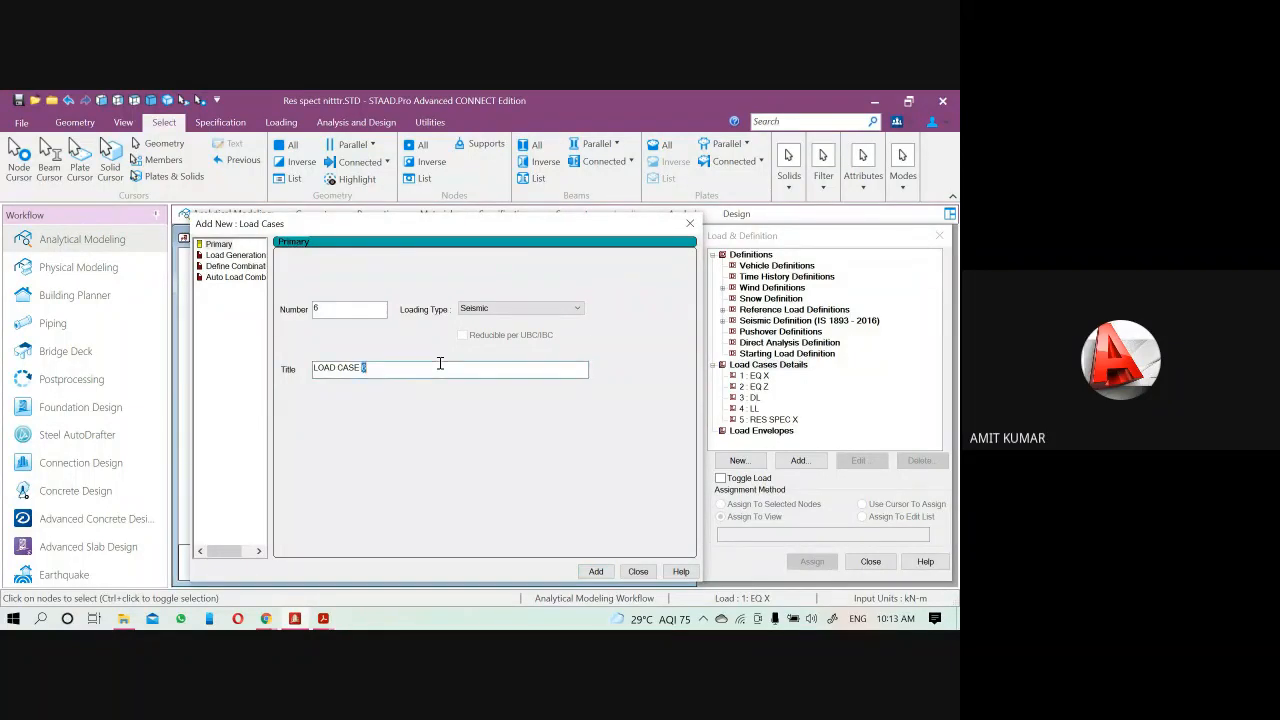
{"action": "key", "text": "BackSpace"}
{"action": "key", "text": "BackSpace"}
{"action": "key", "text": "BackSpace"}
{"action": "key", "text": "BackSpace"}
{"action": "key", "text": "BackSpace"}
{"action": "key", "text": "BackSpace"}
{"action": "key", "text": "BackSpace"}
{"action": "key", "text": "BackSpace"}
{"action": "key", "text": "BackSpace"}
{"action": "key", "text": "BackSpace"}
{"action": "key", "text": "BackSpace"}
{"action": "type", "text": "RES SPEC Z"}
{"action": "left_click", "coordinate": [596, 571]}
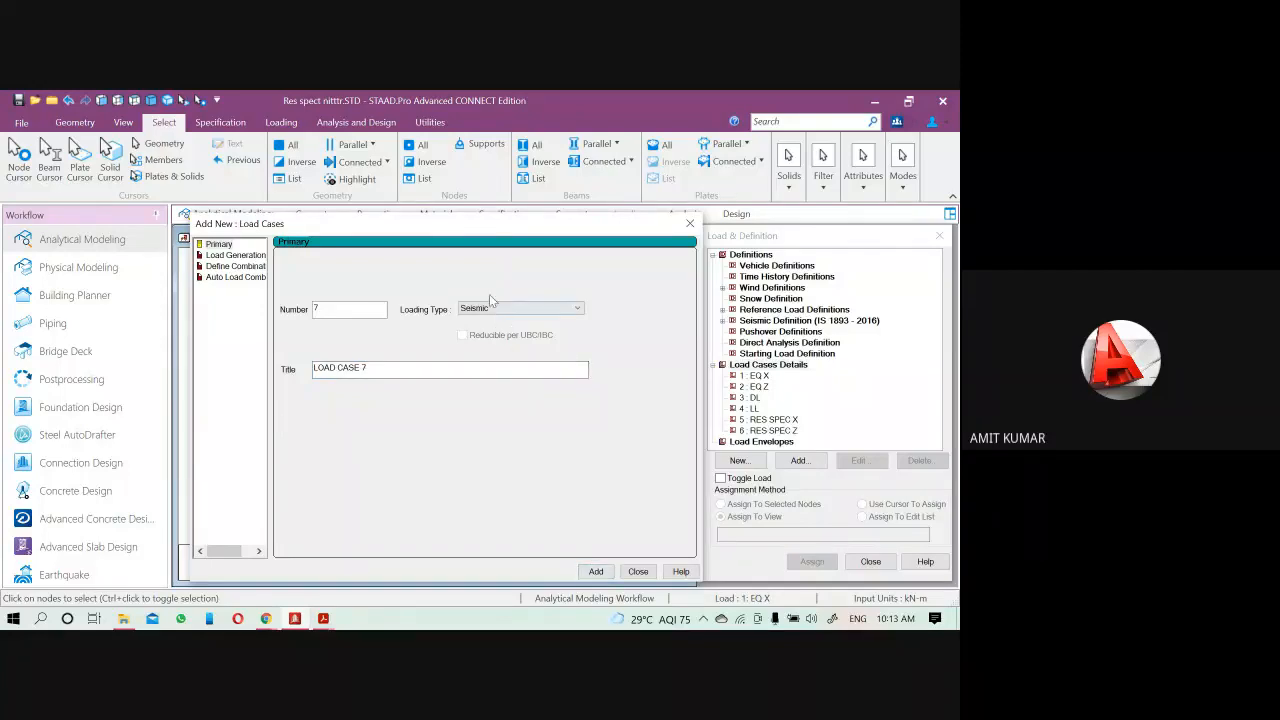
Add primary load case 7 with loading type Wind and the title WL+X
{"action": "left_click", "coordinate": [486, 309]}
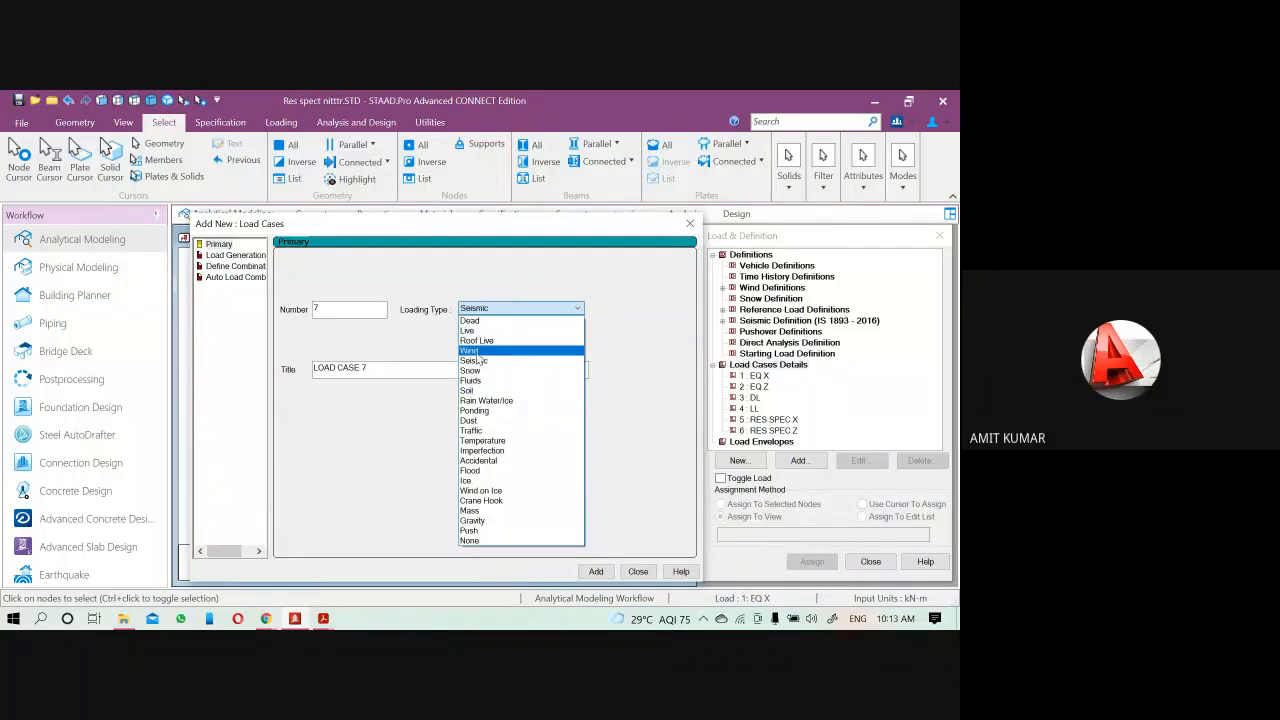
{"action": "left_click", "coordinate": [476, 354]}
{"action": "left_click_drag", "start_coordinate": [426, 369], "coordinate": [313, 368]}
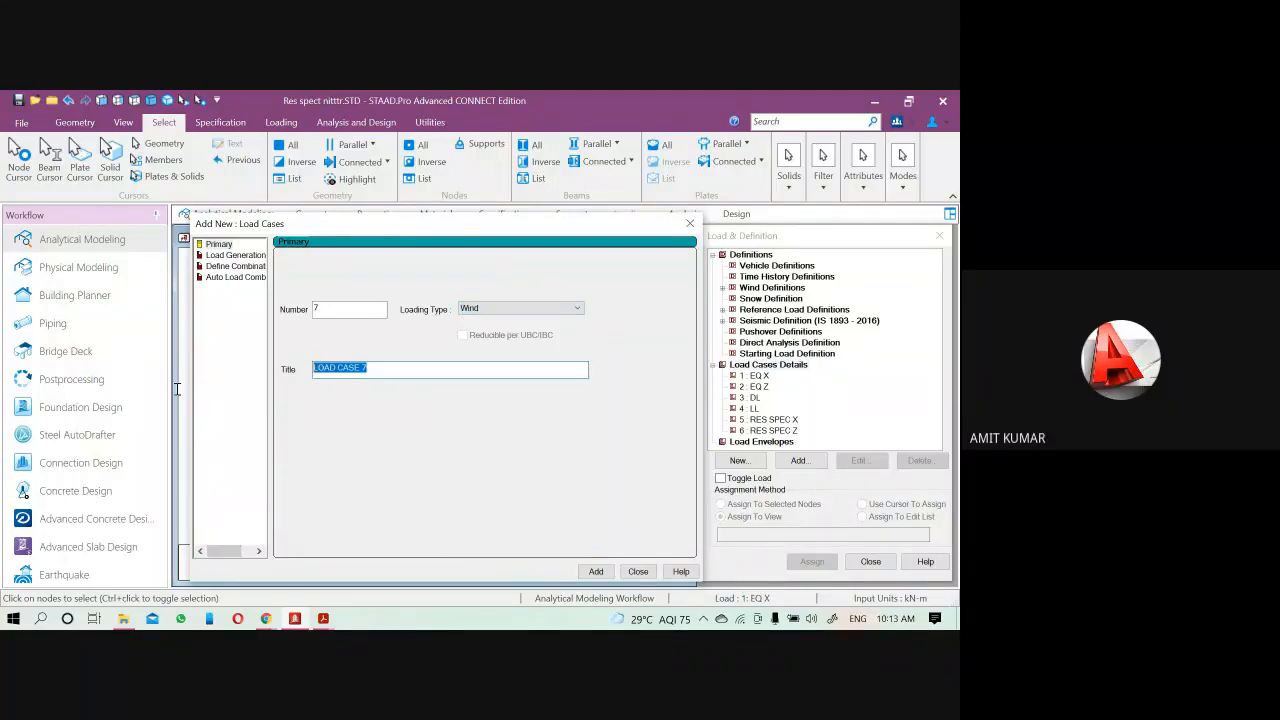
{"action": "type", "text": "WL+X"}
{"action": "left_click", "coordinate": [596, 572]}
Add wind primary load case 8 with the title WL-X
{"action": "double_click", "coordinate": [394, 371]}
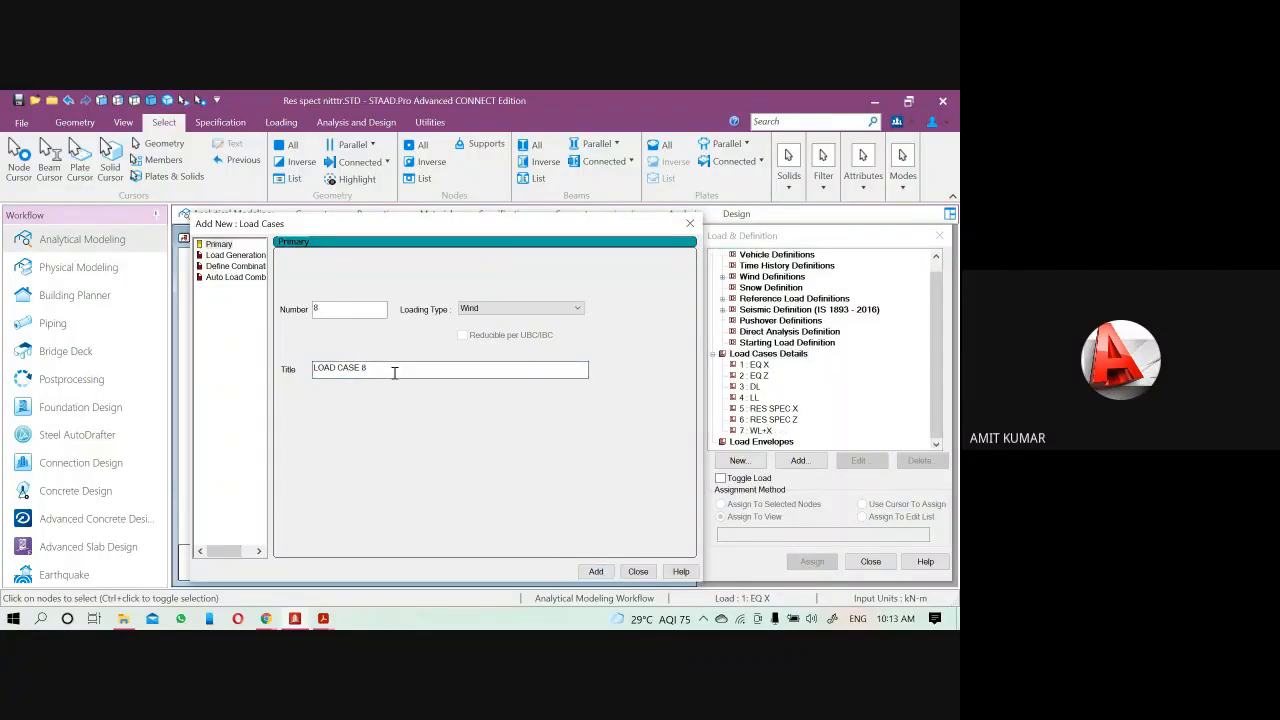
{"action": "key", "text": "BackSpace"}
{"action": "key", "text": "BackSpace"}
{"action": "key", "text": "BackSpace"}
{"action": "key", "text": "BackSpace"}
{"action": "key", "text": "BackSpace"}
{"action": "key", "text": "BackSpace"}
{"action": "key", "text": "BackSpace"}
{"action": "key", "text": "BackSpace"}
{"action": "key", "text": "BackSpace"}
{"action": "key", "text": "BackSpace"}
{"action": "key", "text": "BackSpace"}
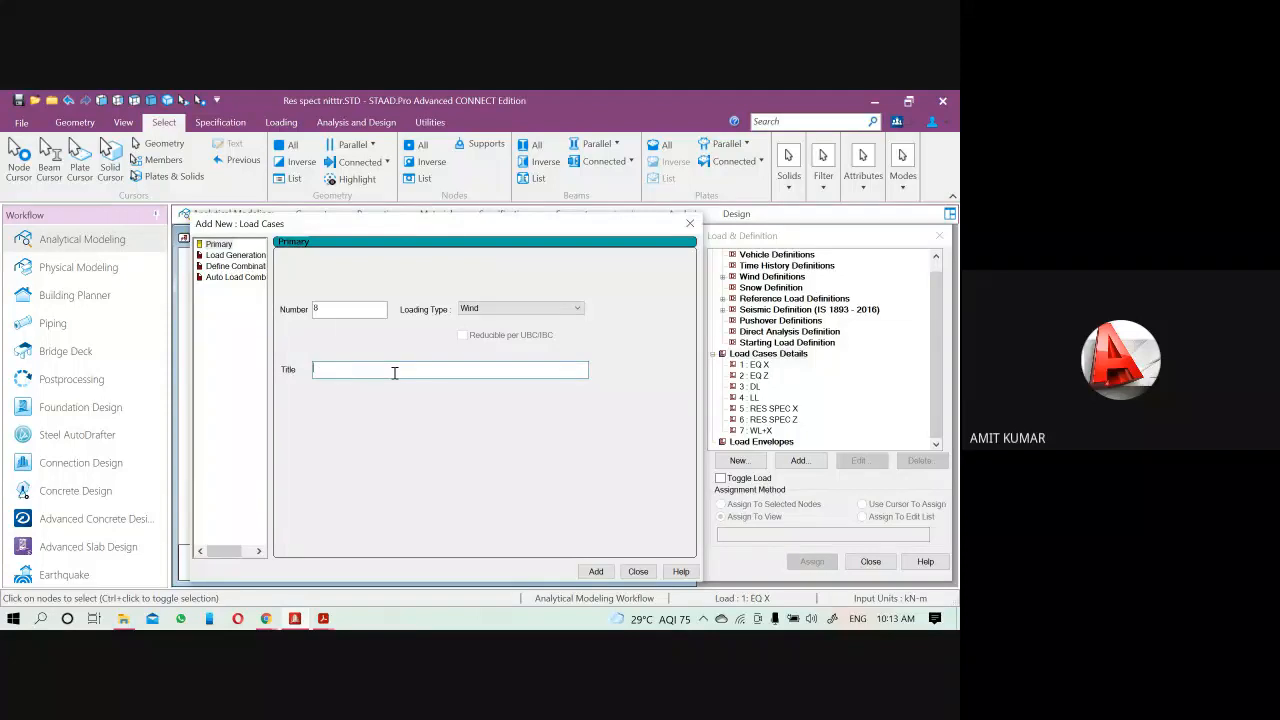
{"action": "type", "text": "WL-X"}
{"action": "left_click", "coordinate": [596, 571]}
Add wind primary load case 9 with the title WL+Z
{"action": "left_click_drag", "start_coordinate": [485, 374], "coordinate": [312, 370]}
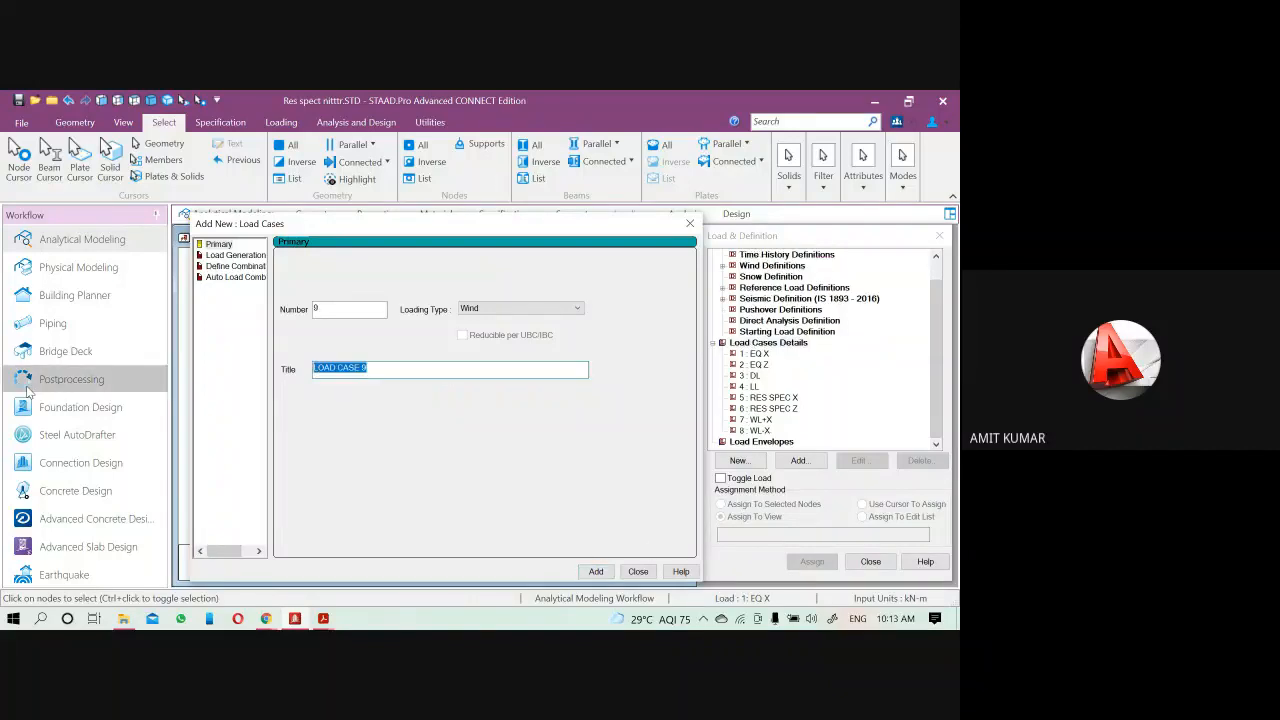
{"action": "type", "text": "WL+Z"}
{"action": "left_click", "coordinate": [596, 571]}
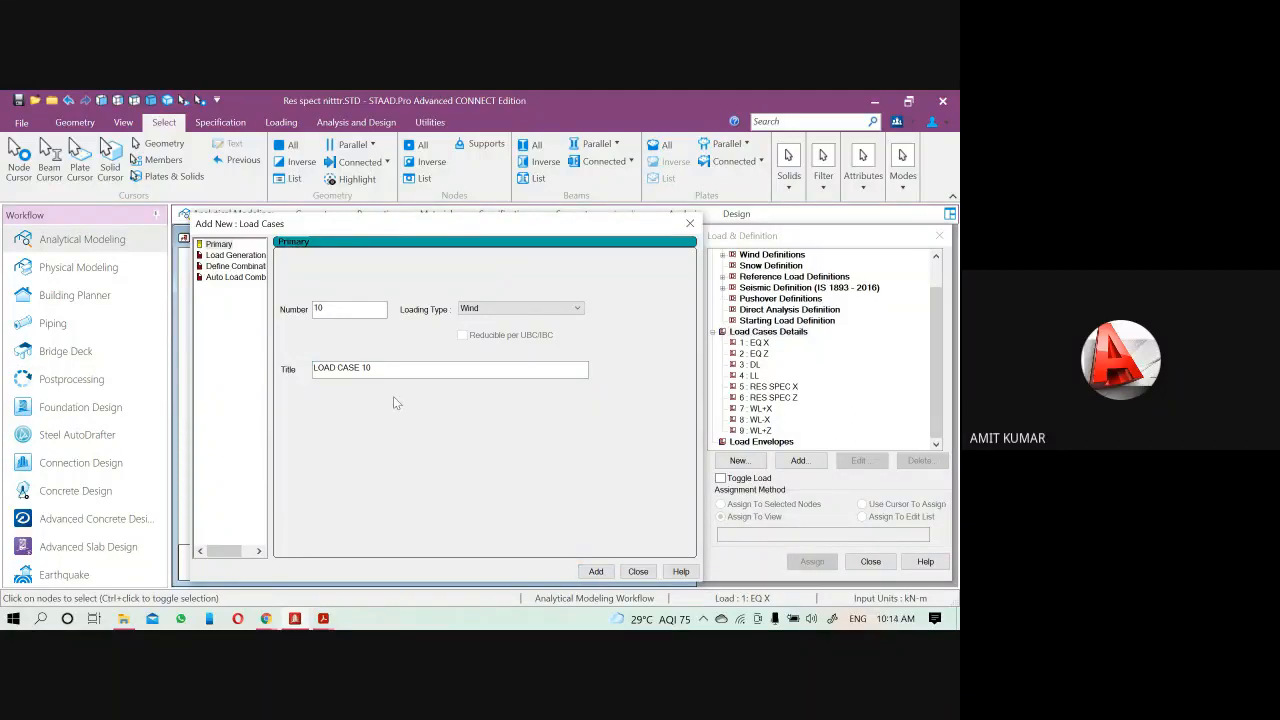
Add wind primary load case 10 with the title WL-Z and finish creating load cases
{"action": "left_click_drag", "start_coordinate": [395, 369], "coordinate": [234, 386]}
{"action": "type", "text": "WL-Z"}
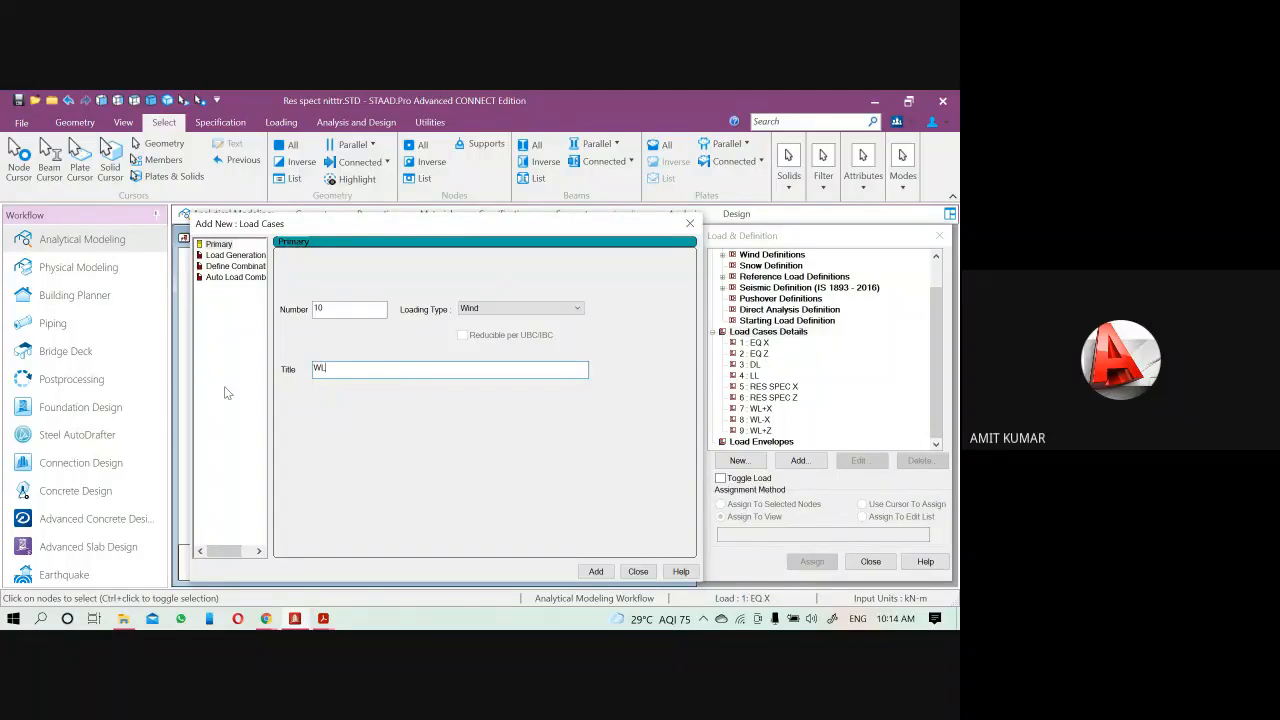
{"action": "left_click", "coordinate": [592, 572]}
{"action": "left_click", "coordinate": [637, 572]}
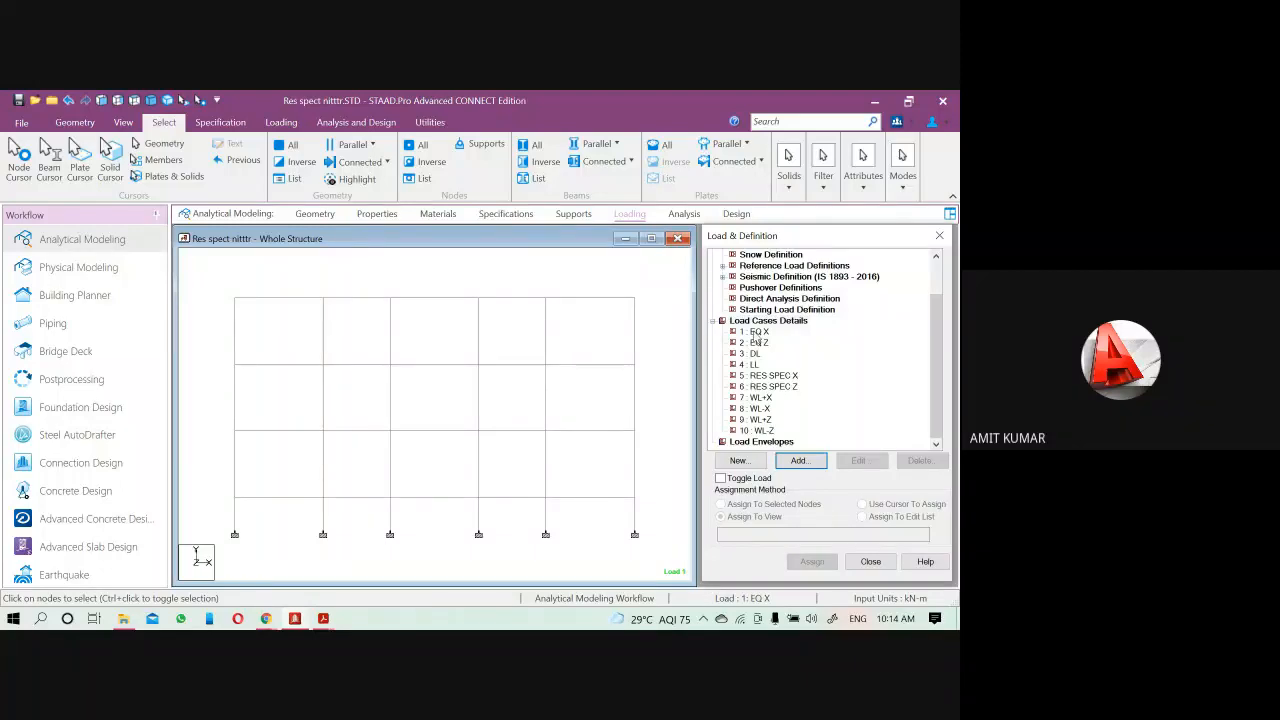
Add a seismic load item in the X direction with factor 1 to load case EQ X
{"action": "left_click", "coordinate": [756, 333]}
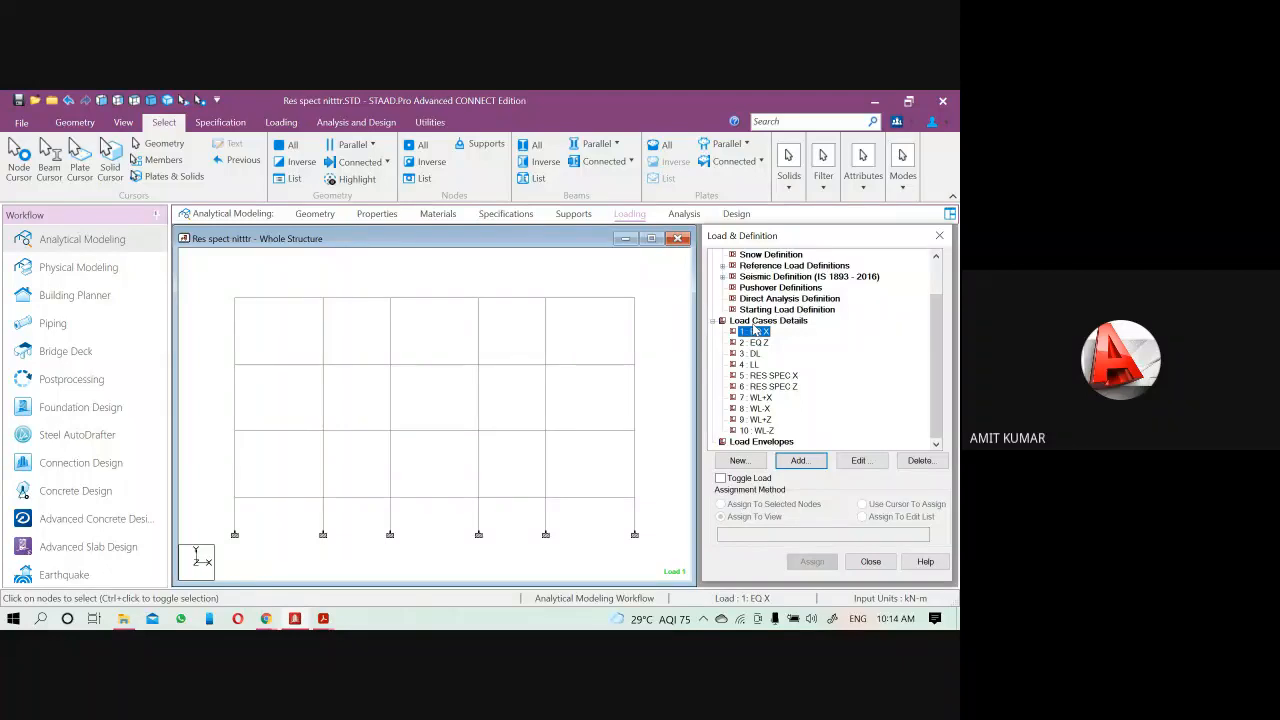
{"action": "left_click", "coordinate": [803, 462]}
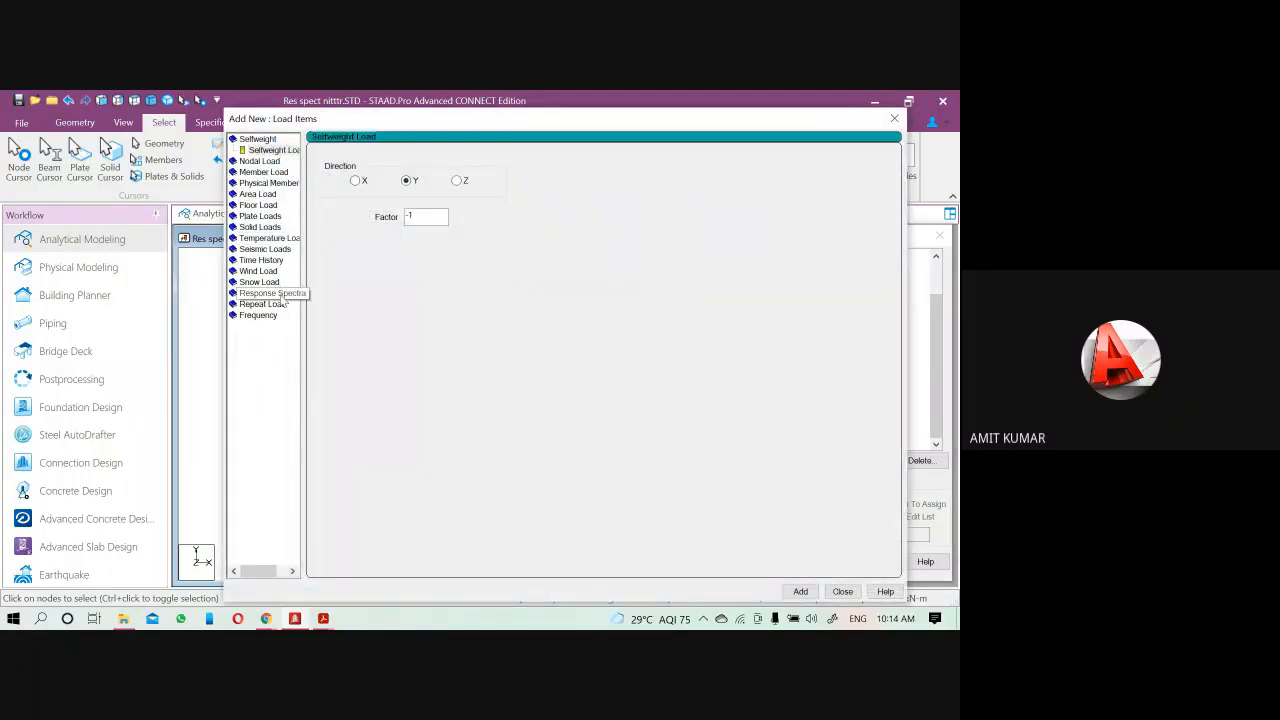
{"action": "left_click", "coordinate": [265, 249]}
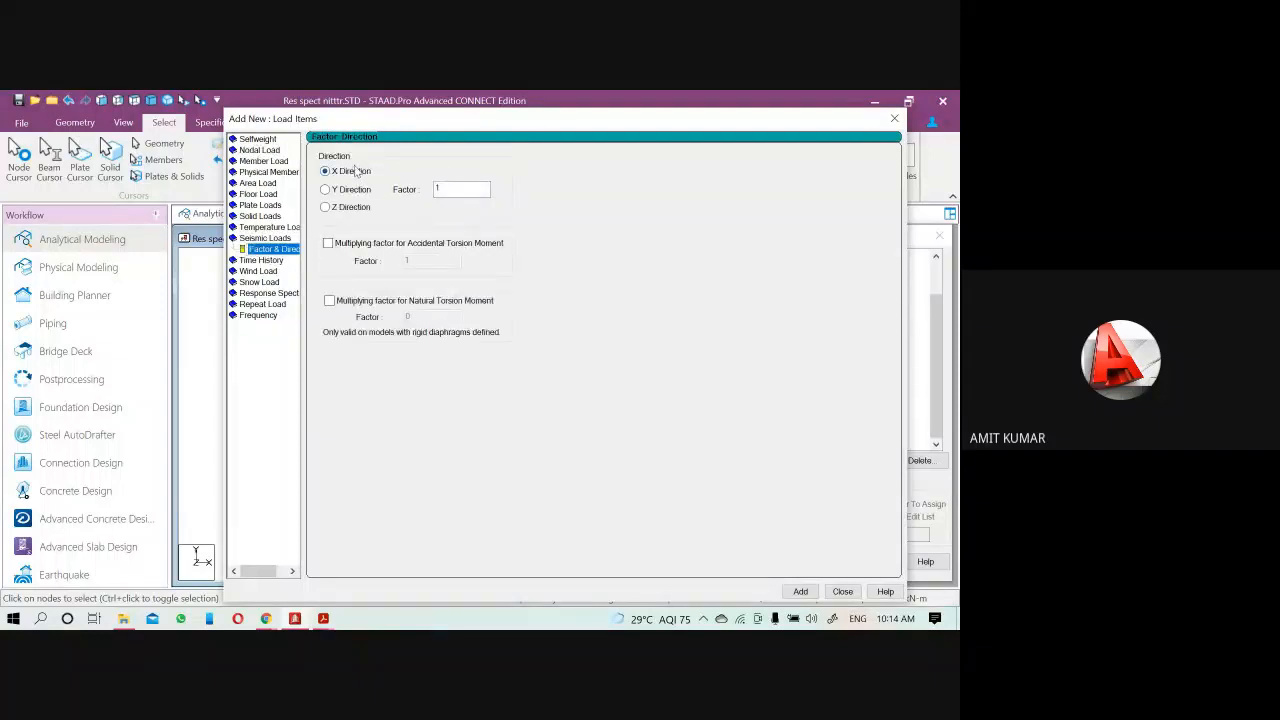
{"action": "left_click", "coordinate": [800, 591]}
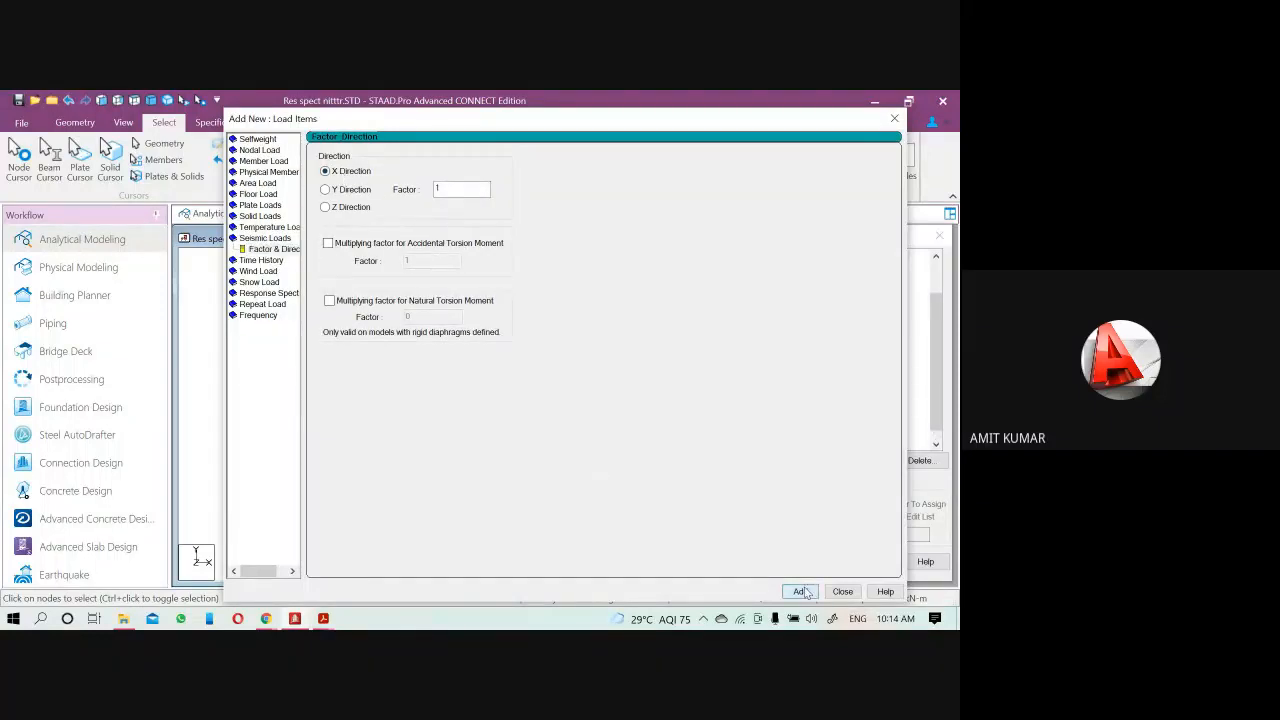
{"action": "left_click", "coordinate": [842, 591]}
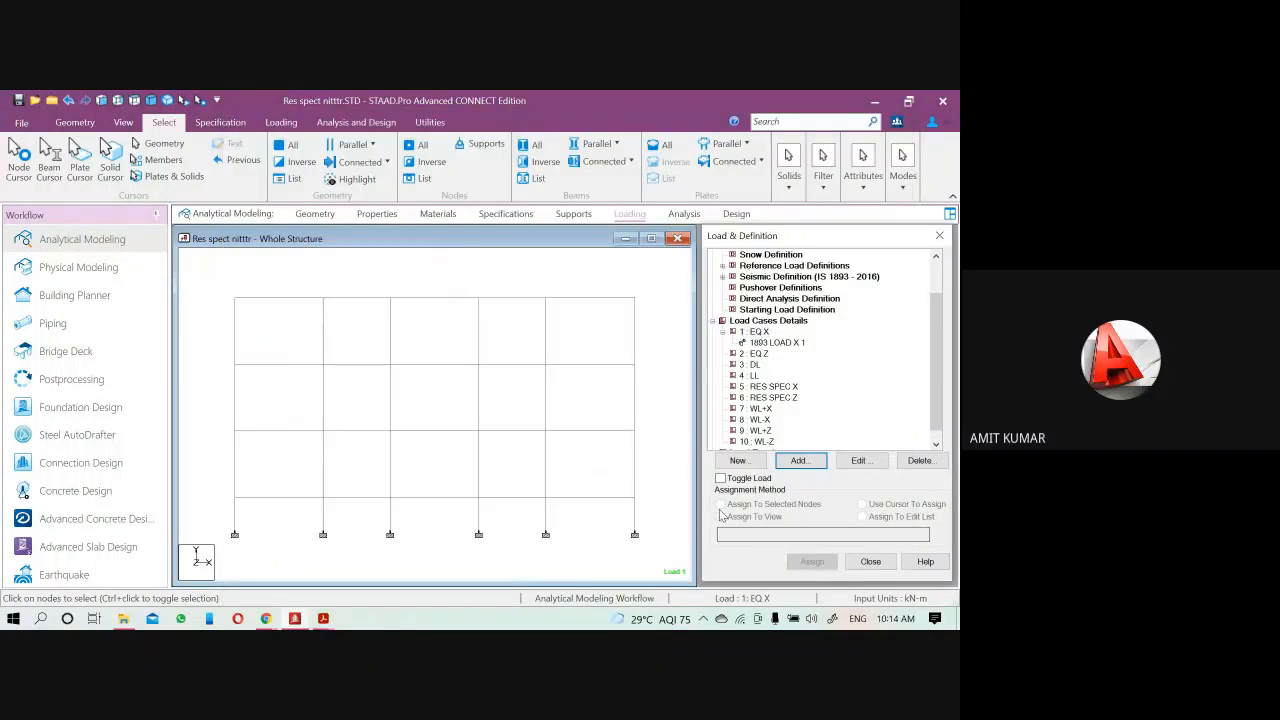
Add a seismic load item in the Z direction with factor 1 to load case EQ Z
{"action": "left_click", "coordinate": [819, 466]}
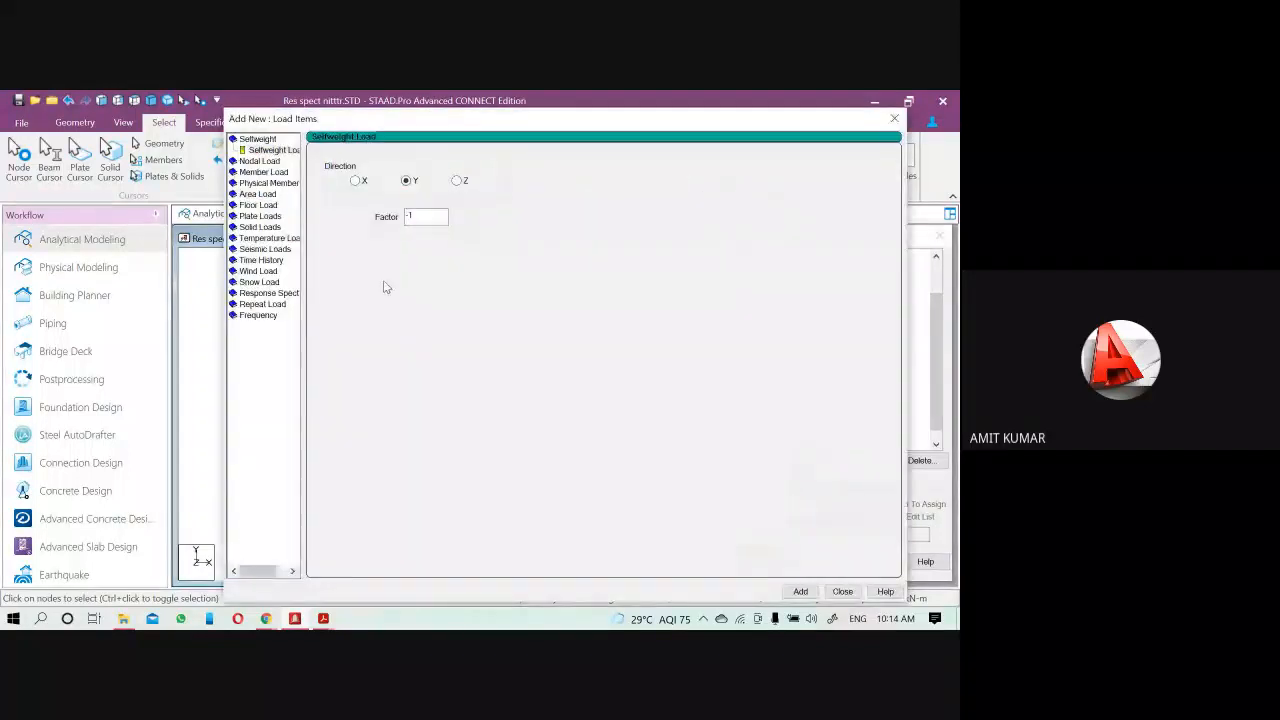
{"action": "left_click", "coordinate": [265, 249]}
{"action": "left_click", "coordinate": [268, 249]}
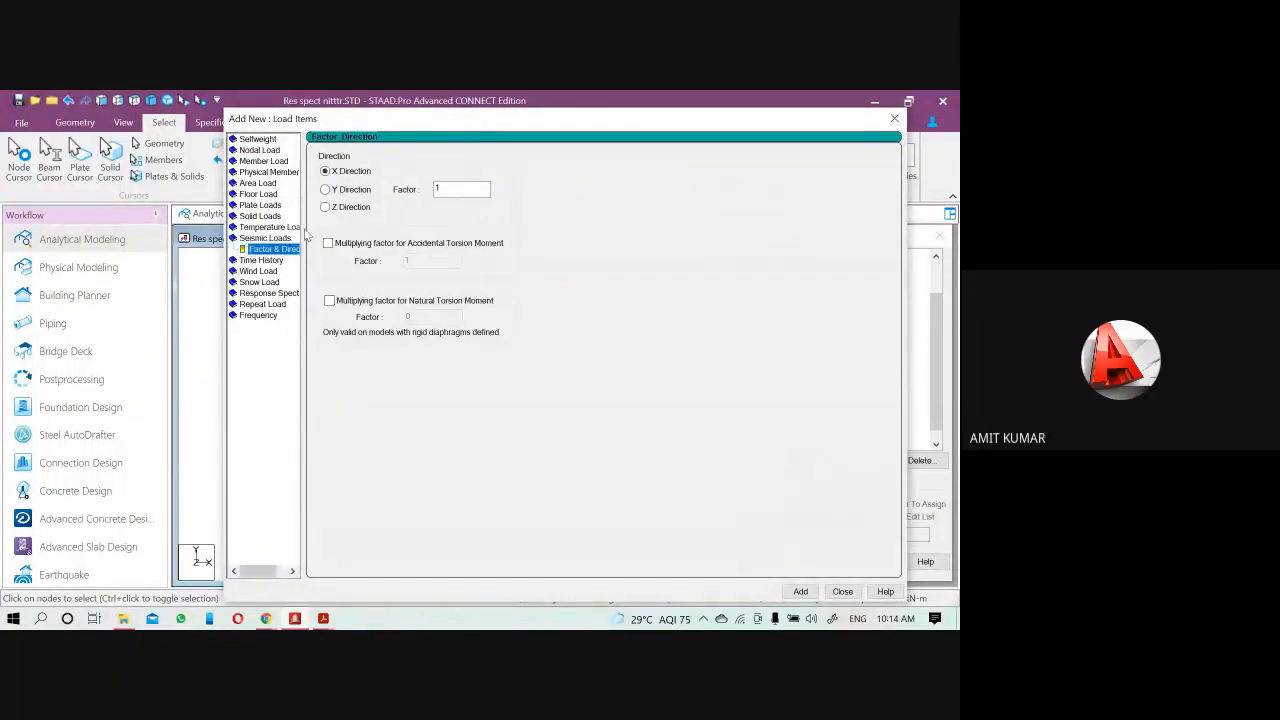
{"action": "left_click", "coordinate": [327, 207]}
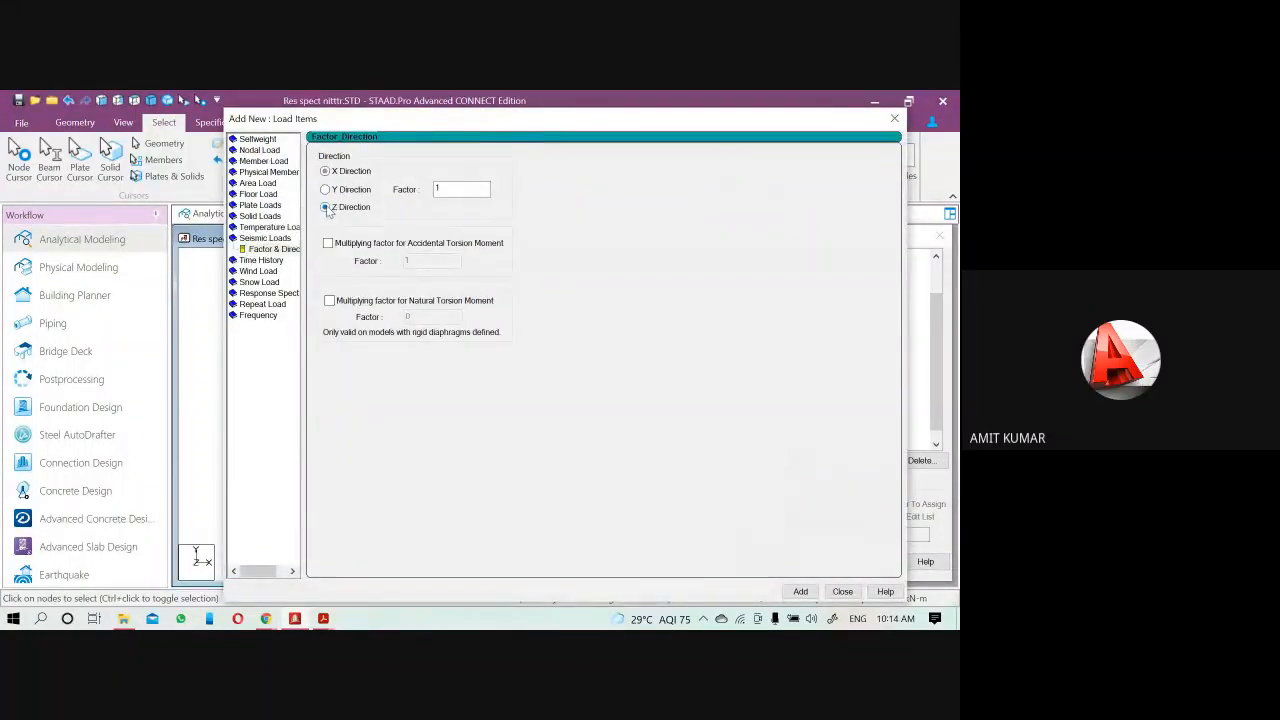
{"action": "left_click", "coordinate": [801, 592]}
{"action": "left_click", "coordinate": [896, 122]}
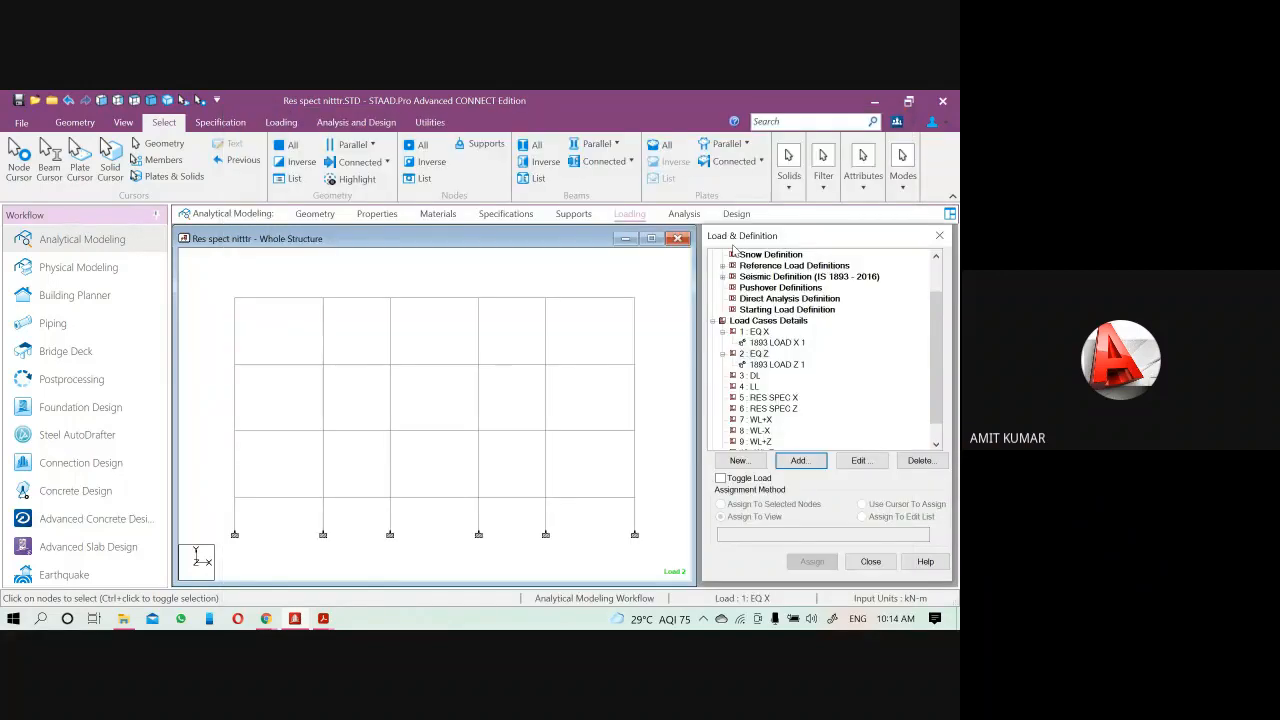
{"action": "left_click", "coordinate": [753, 376]}
{"action": "left_click", "coordinate": [799, 461]}
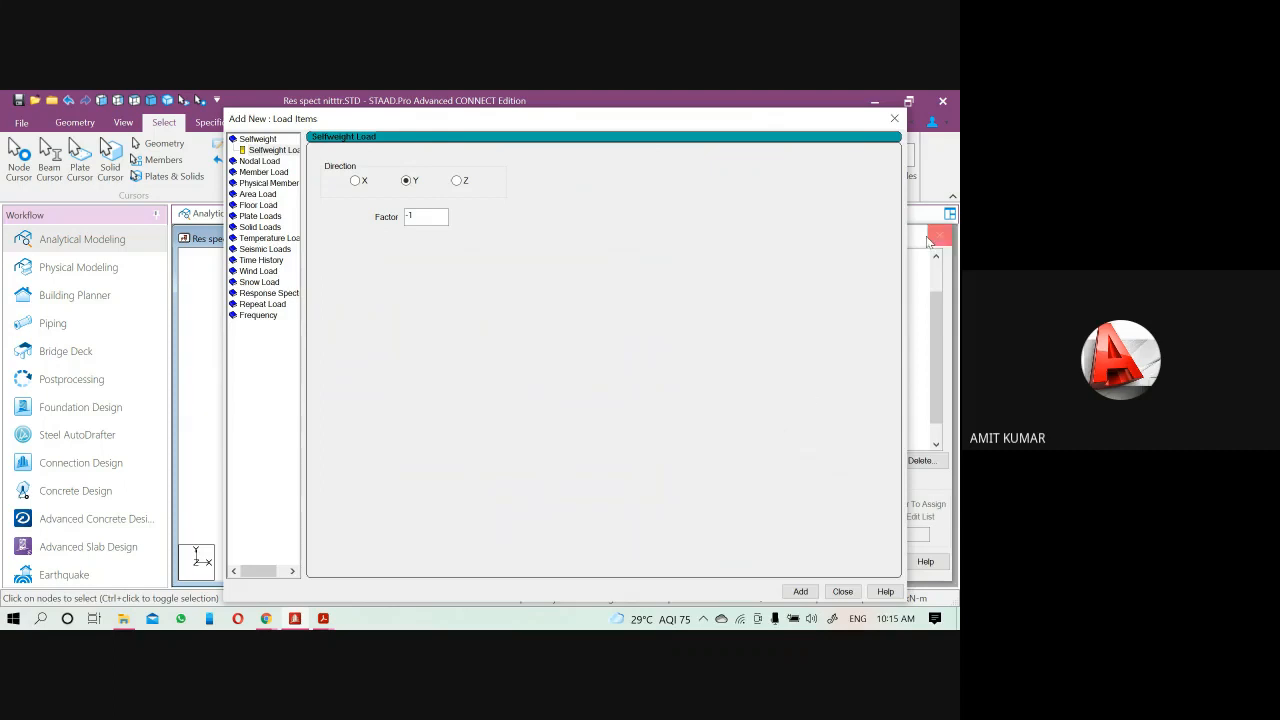
{"action": "left_click", "coordinate": [895, 119]}
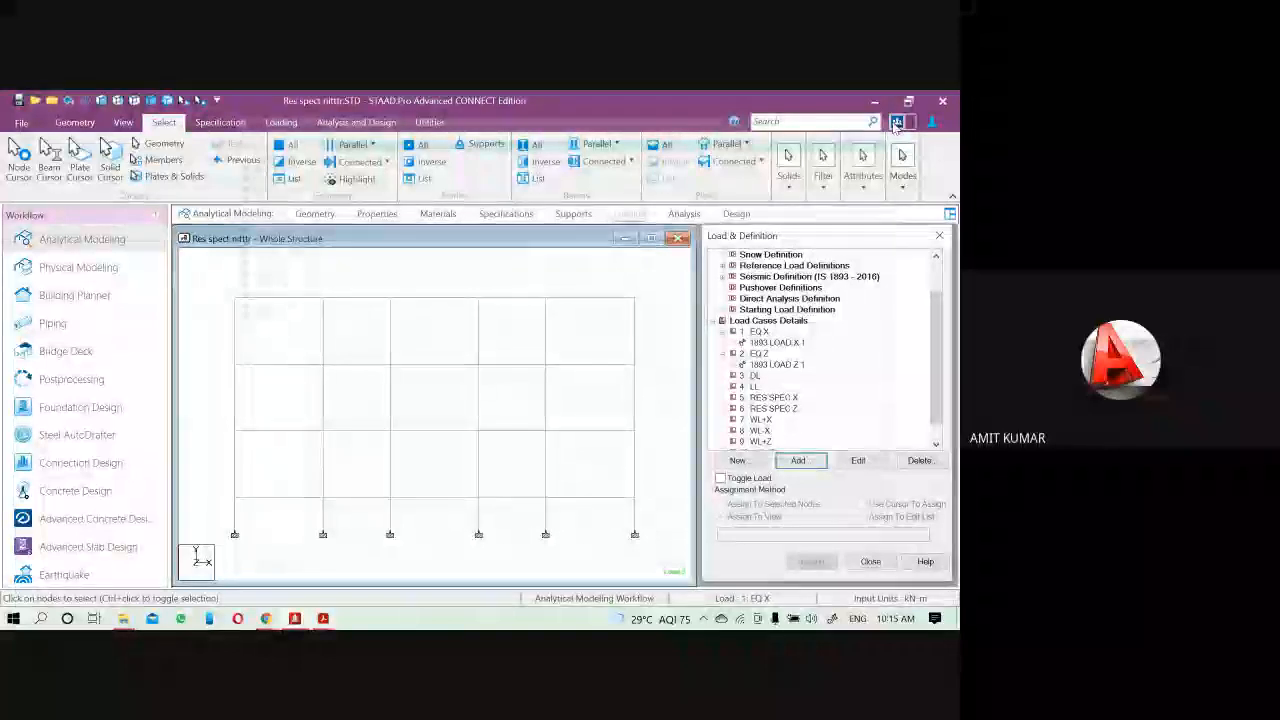
Add reference load R1: DEAD with factor 1 to load case DL and display it on the frame
{"action": "left_click", "coordinate": [750, 376]}
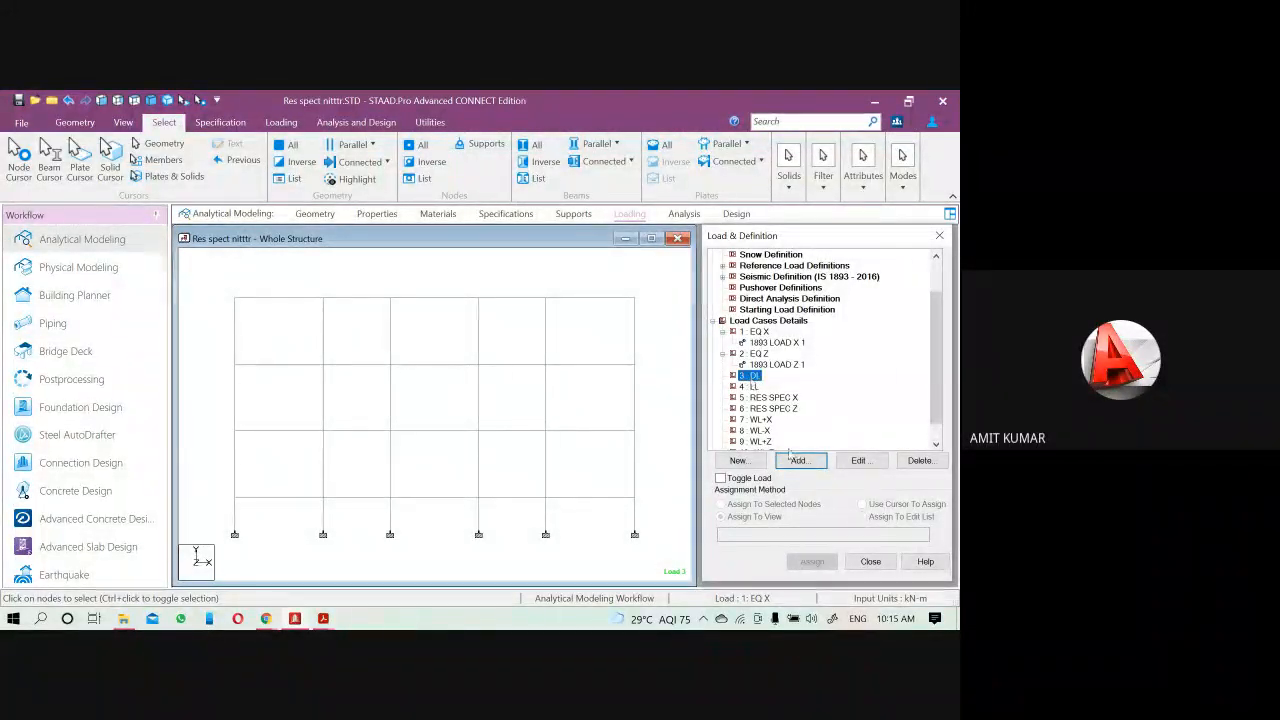
{"action": "left_click", "coordinate": [797, 461]}
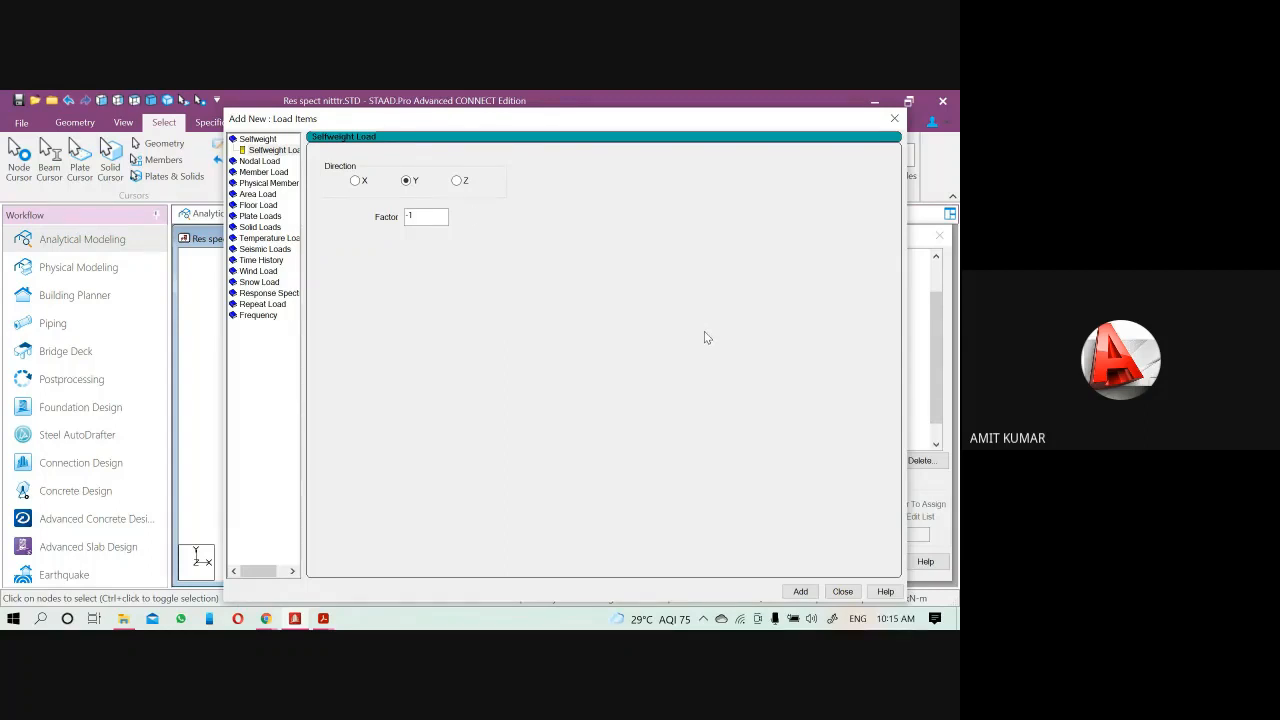
{"action": "left_click", "coordinate": [279, 305]}
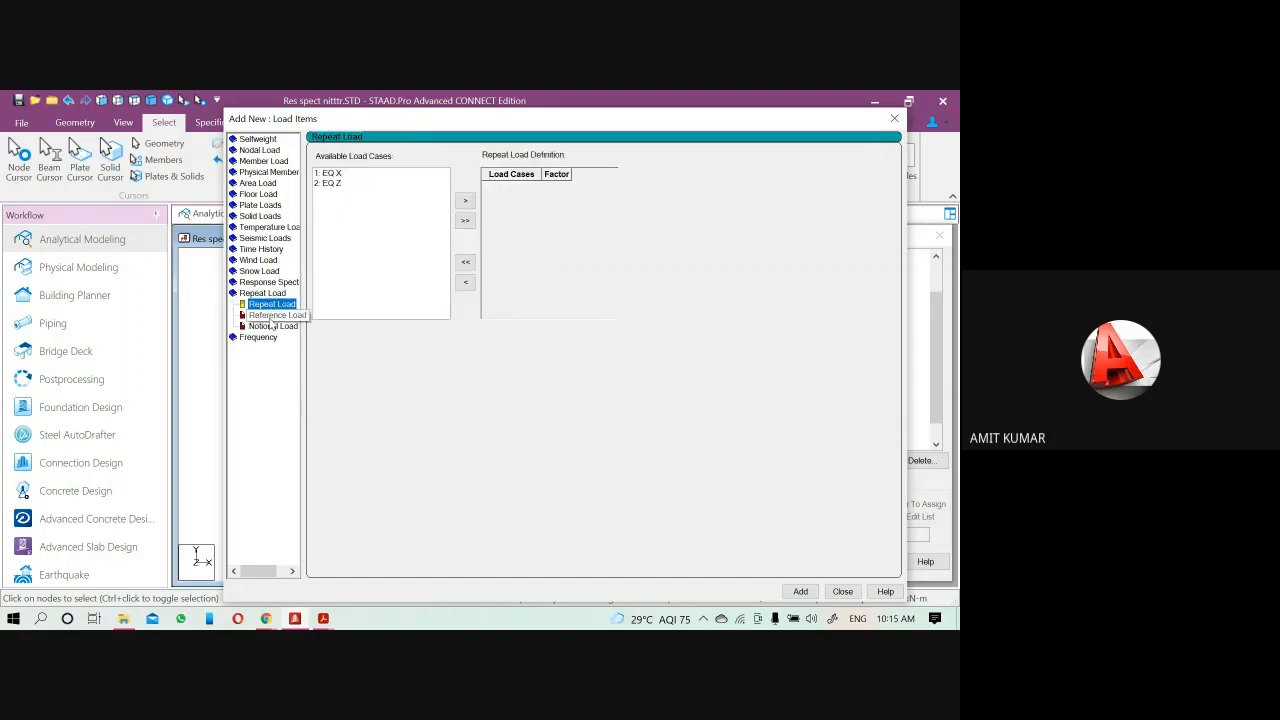
{"action": "left_click", "coordinate": [274, 315]}
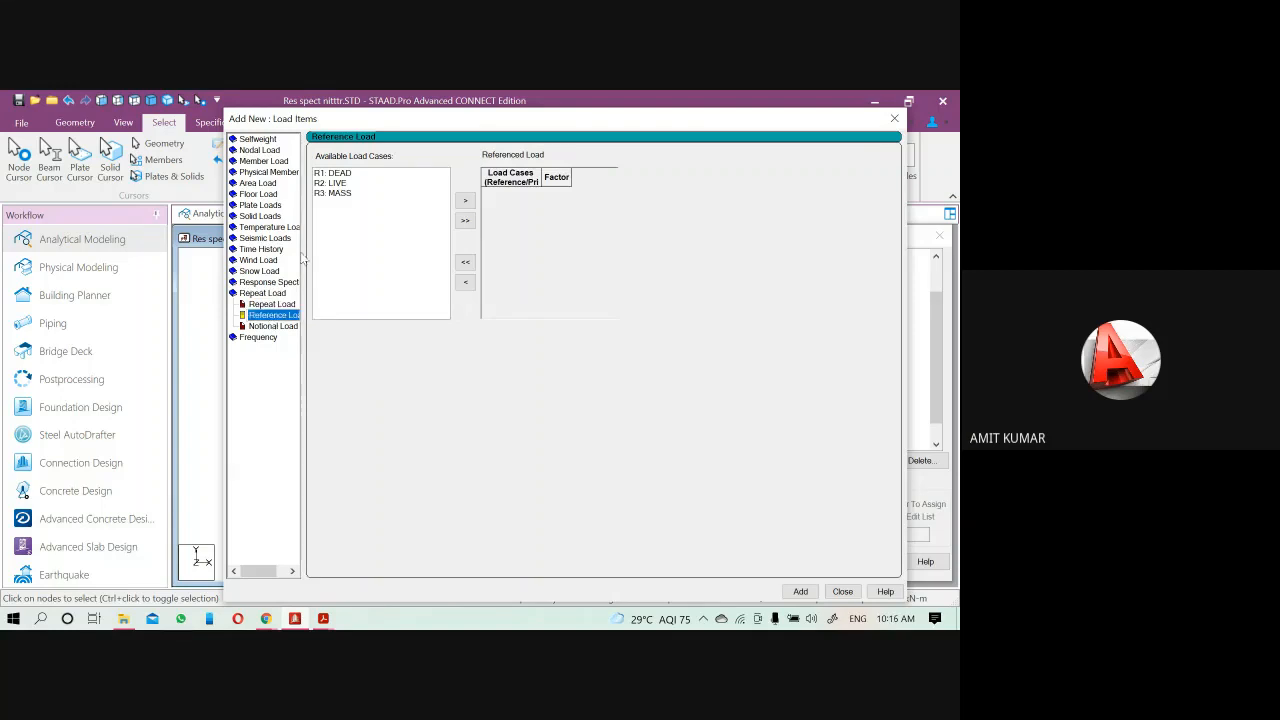
{"action": "left_click", "coordinate": [334, 174]}
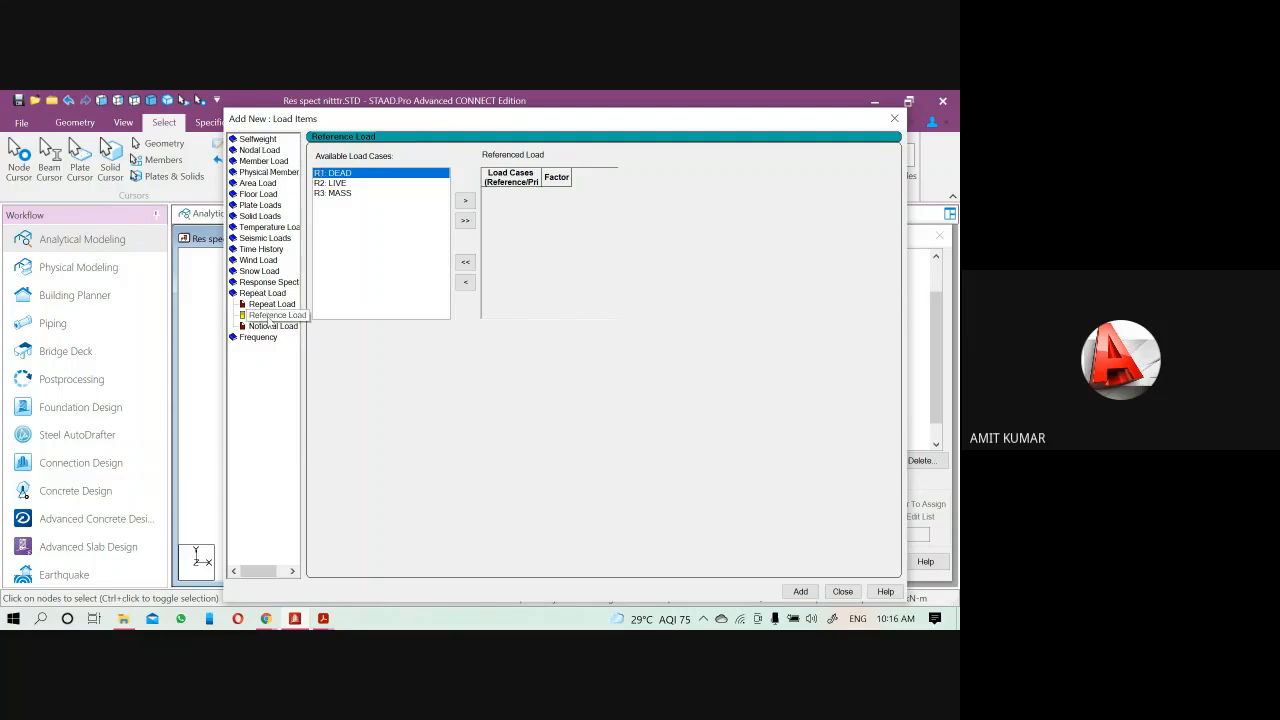
{"action": "left_click", "coordinate": [465, 201]}
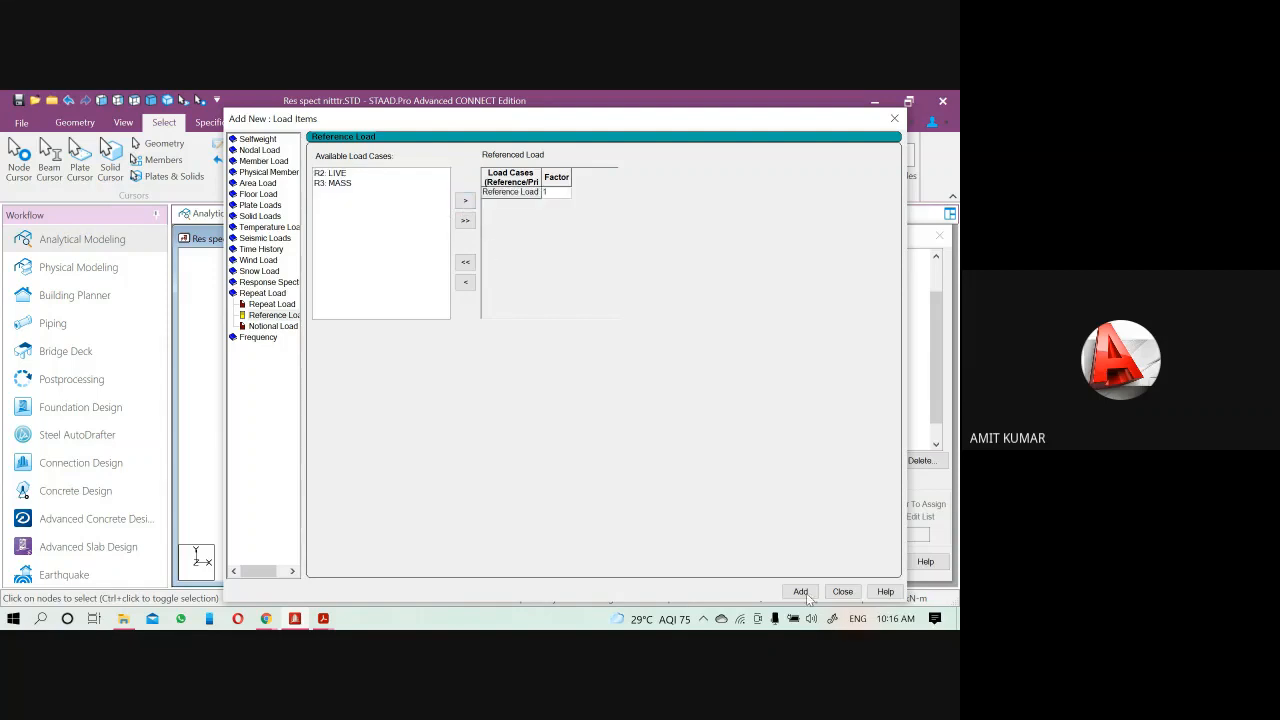
{"action": "left_click", "coordinate": [842, 592]}
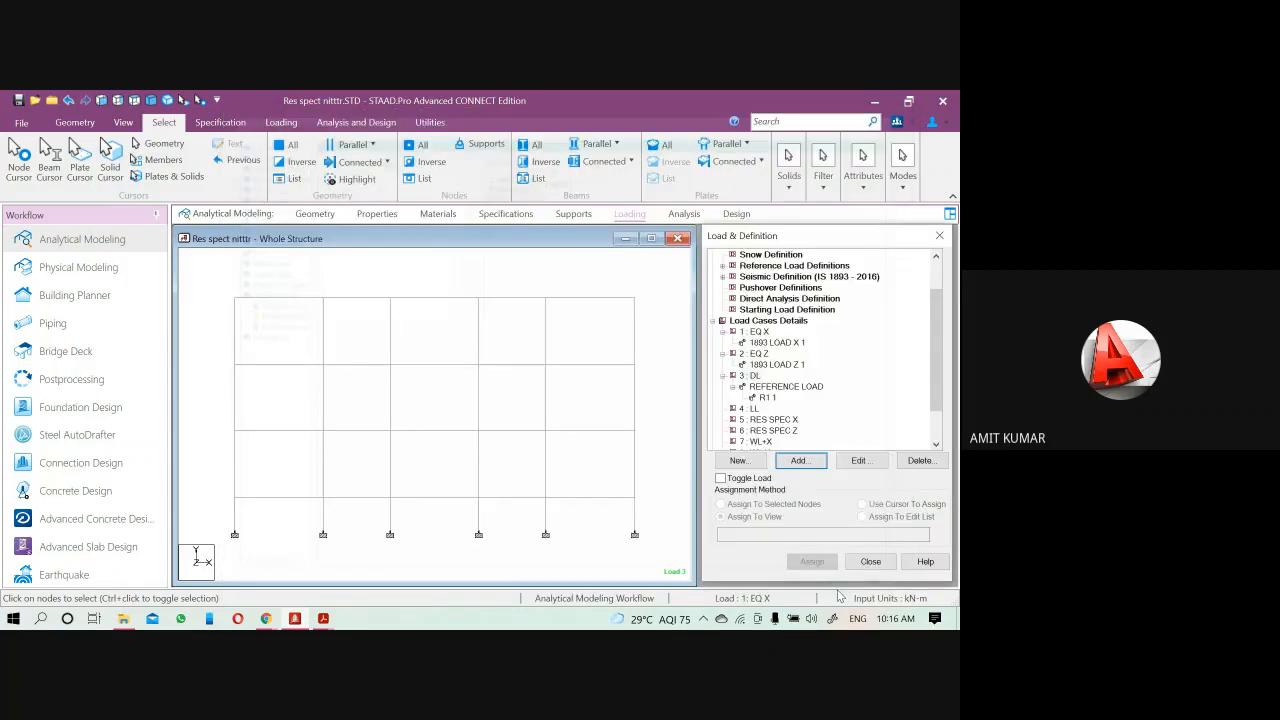
{"action": "left_click", "coordinate": [762, 387]}
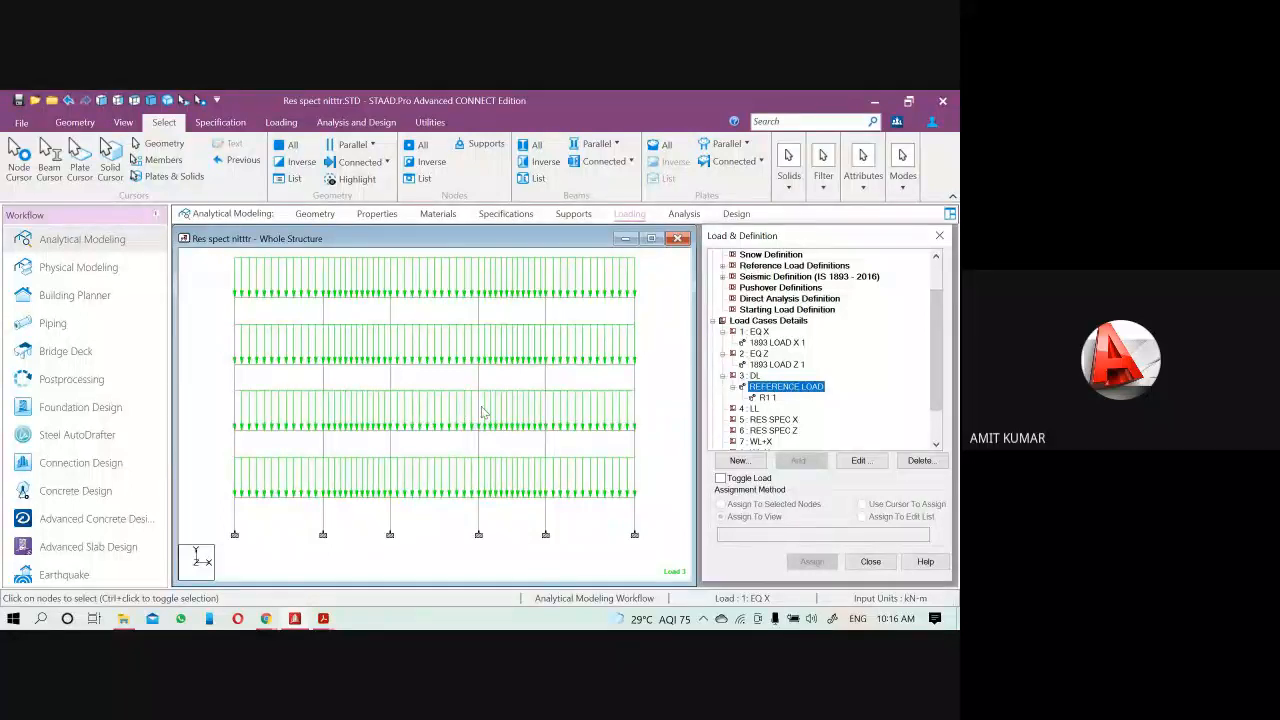
{"action": "left_click", "coordinate": [766, 399]}
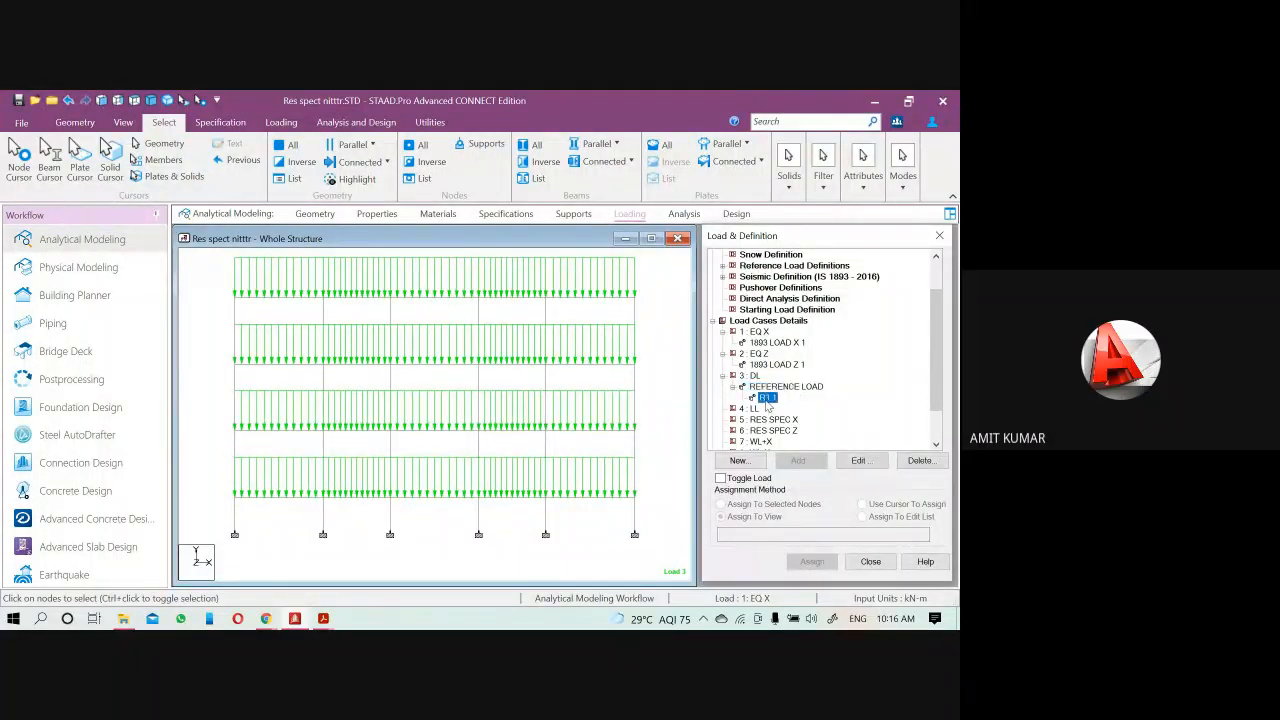
Add reference load R2: LIVE with factor 1 to load case LL and display it on the frame
{"action": "left_click", "coordinate": [756, 409]}
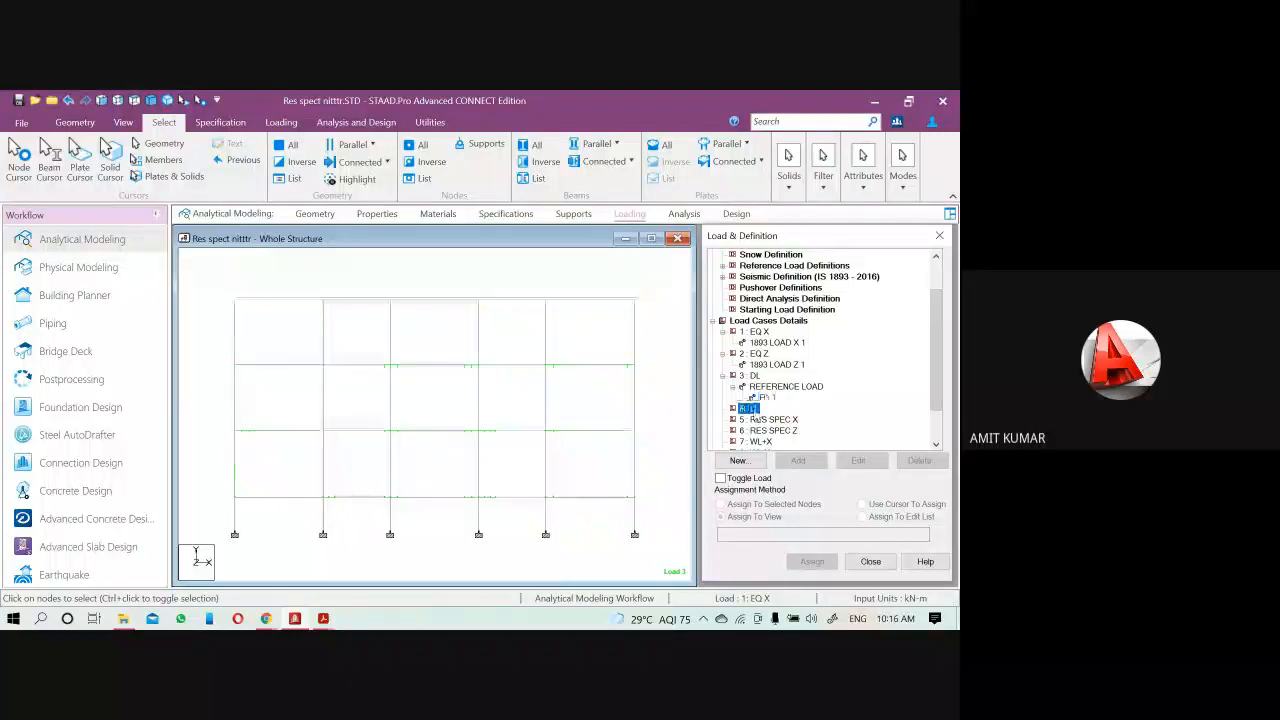
{"action": "left_click", "coordinate": [797, 461]}
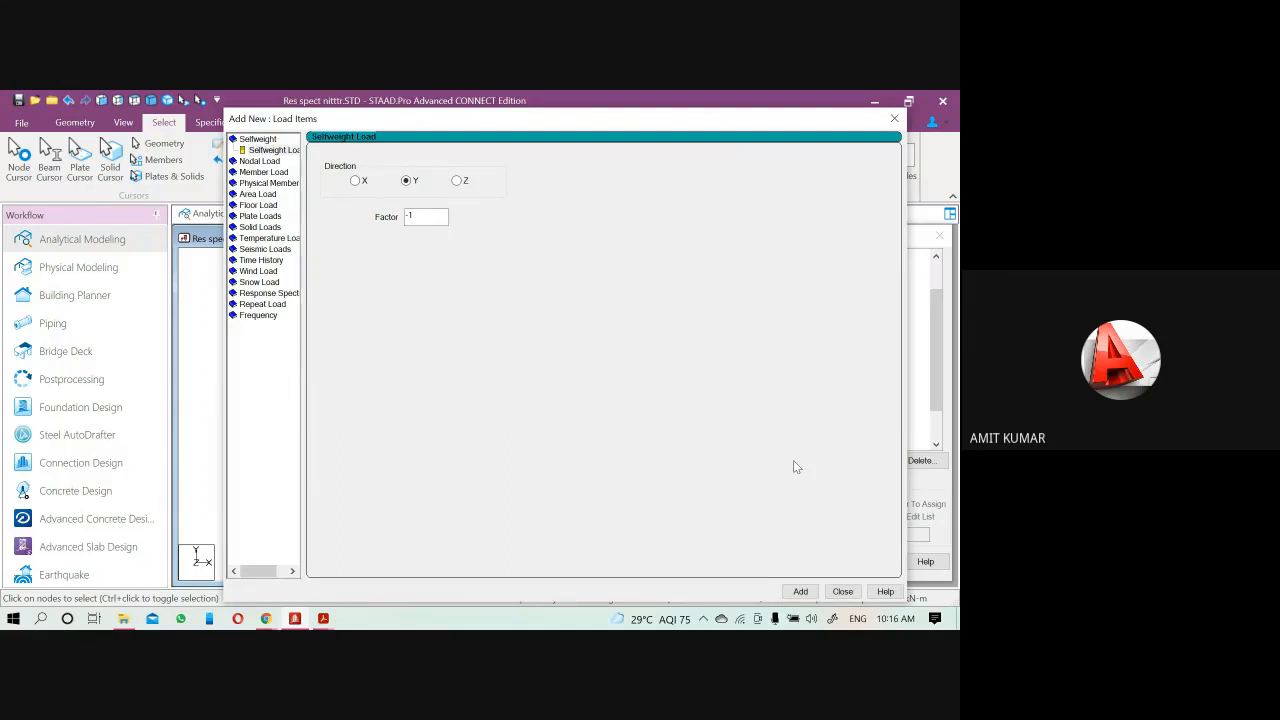
{"action": "left_click", "coordinate": [265, 306]}
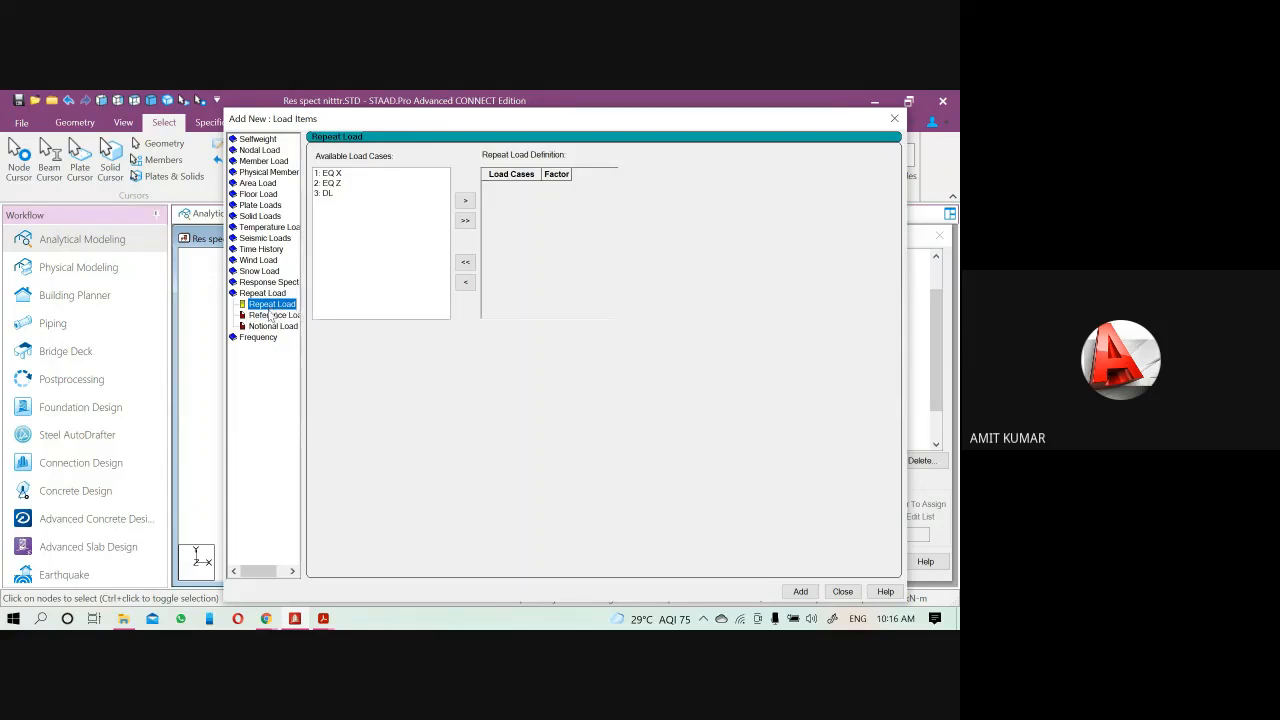
{"action": "left_click", "coordinate": [272, 315]}
{"action": "left_click", "coordinate": [330, 185]}
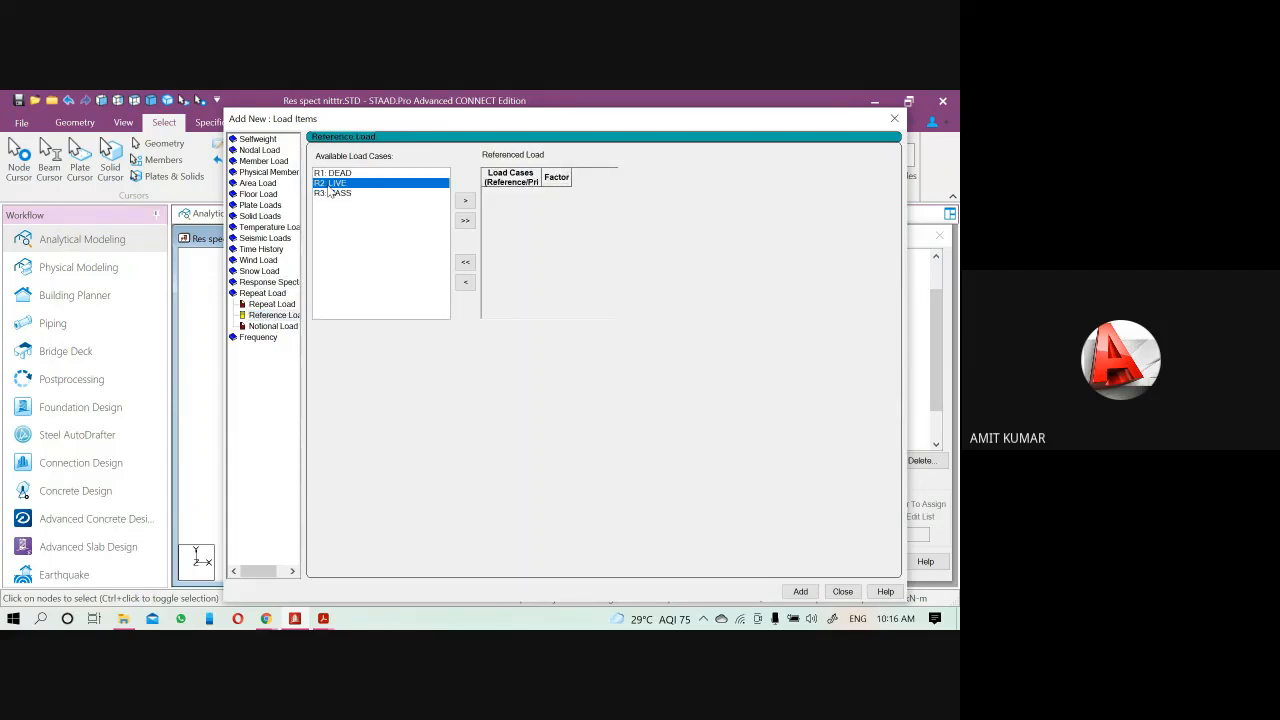
{"action": "left_click", "coordinate": [465, 201]}
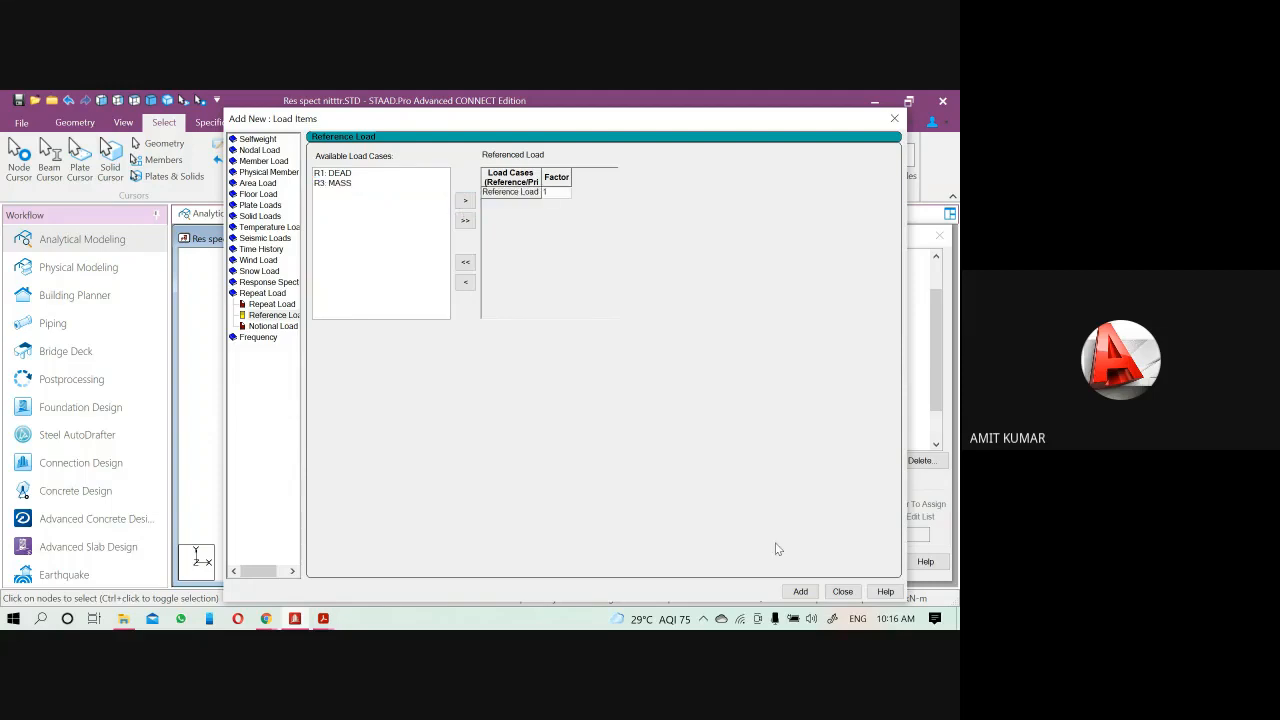
{"action": "left_click", "coordinate": [803, 591]}
{"action": "left_click", "coordinate": [842, 591]}
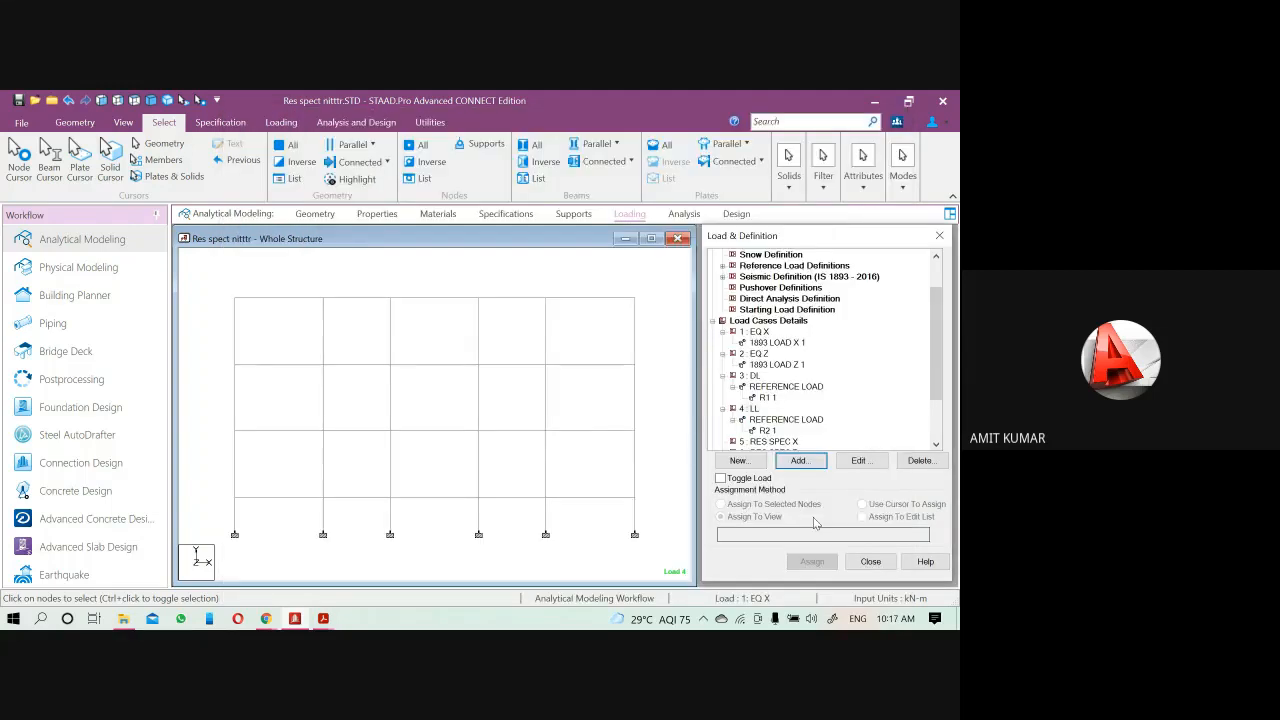
{"action": "left_click", "coordinate": [767, 430]}
{"action": "scroll", "coordinate": [775, 430], "scroll_direction": "down", "scroll_amount": 1}
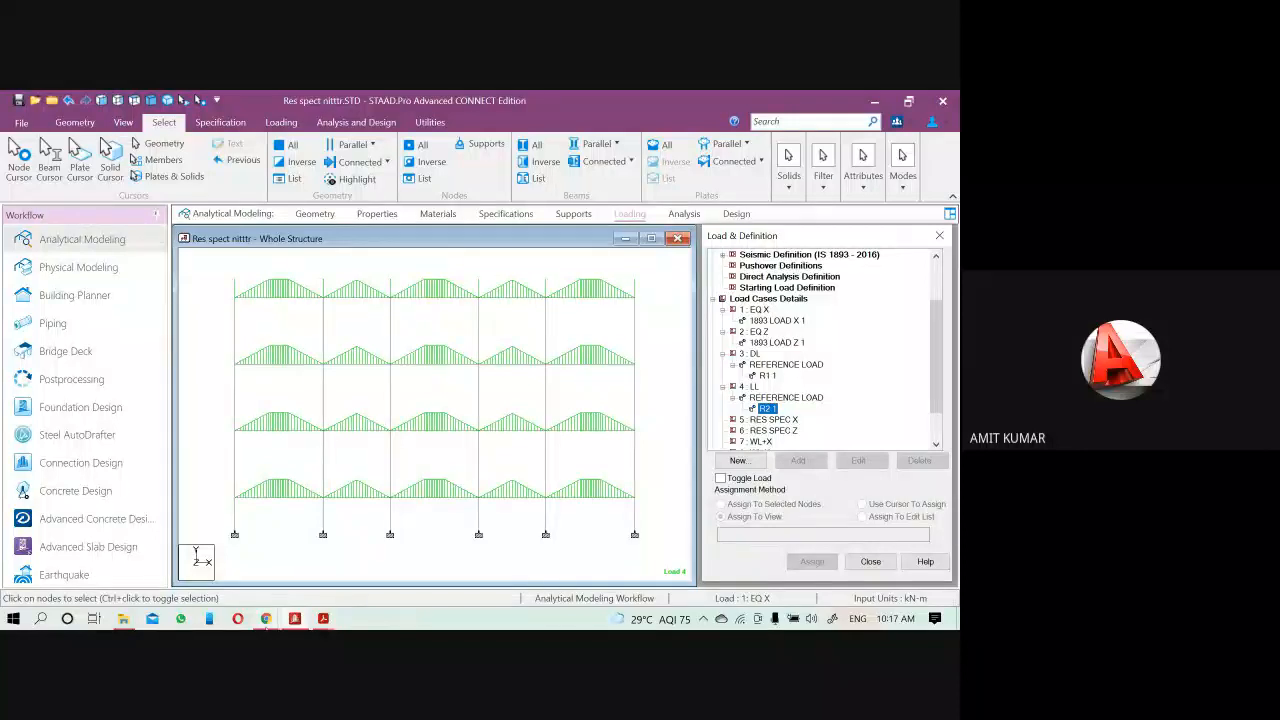
Switch to the Google Meet call, read the in-call messages, and return to STAAD.Pro
{"action": "mouse_move", "coordinate": [266, 626]}
{"action": "left_click", "coordinate": [207, 567]}
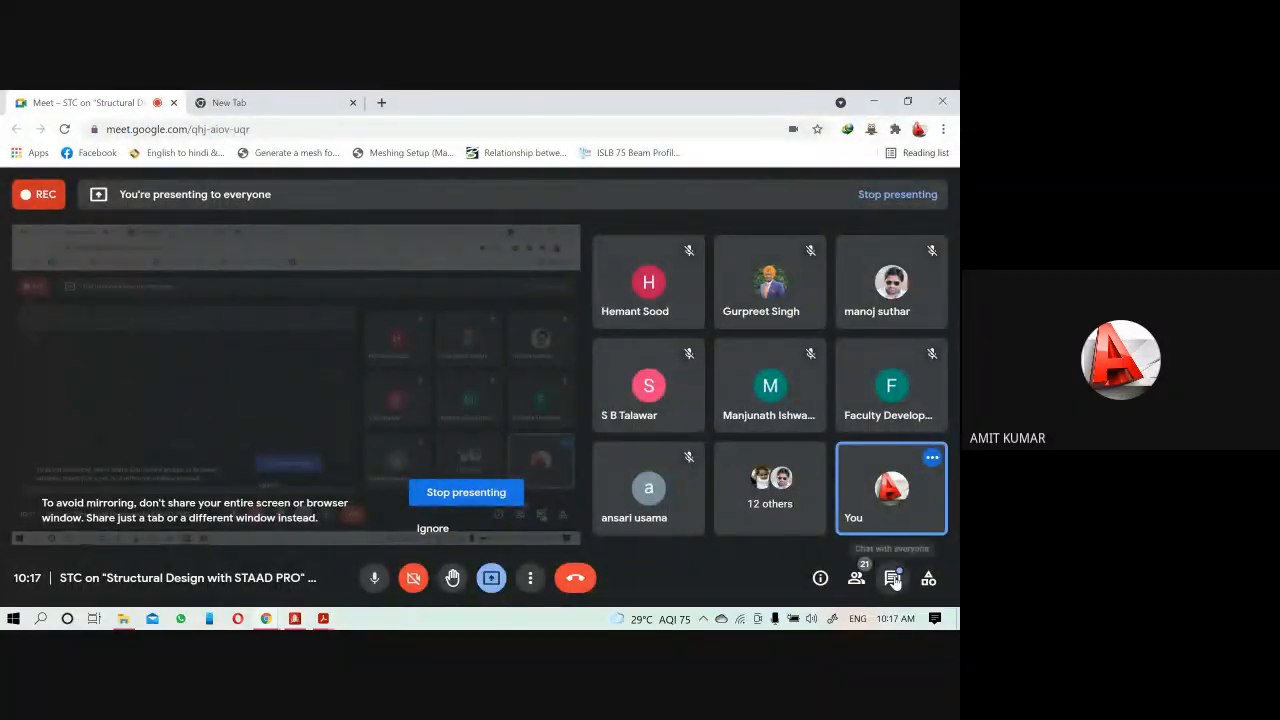
{"action": "left_click", "coordinate": [893, 578]}
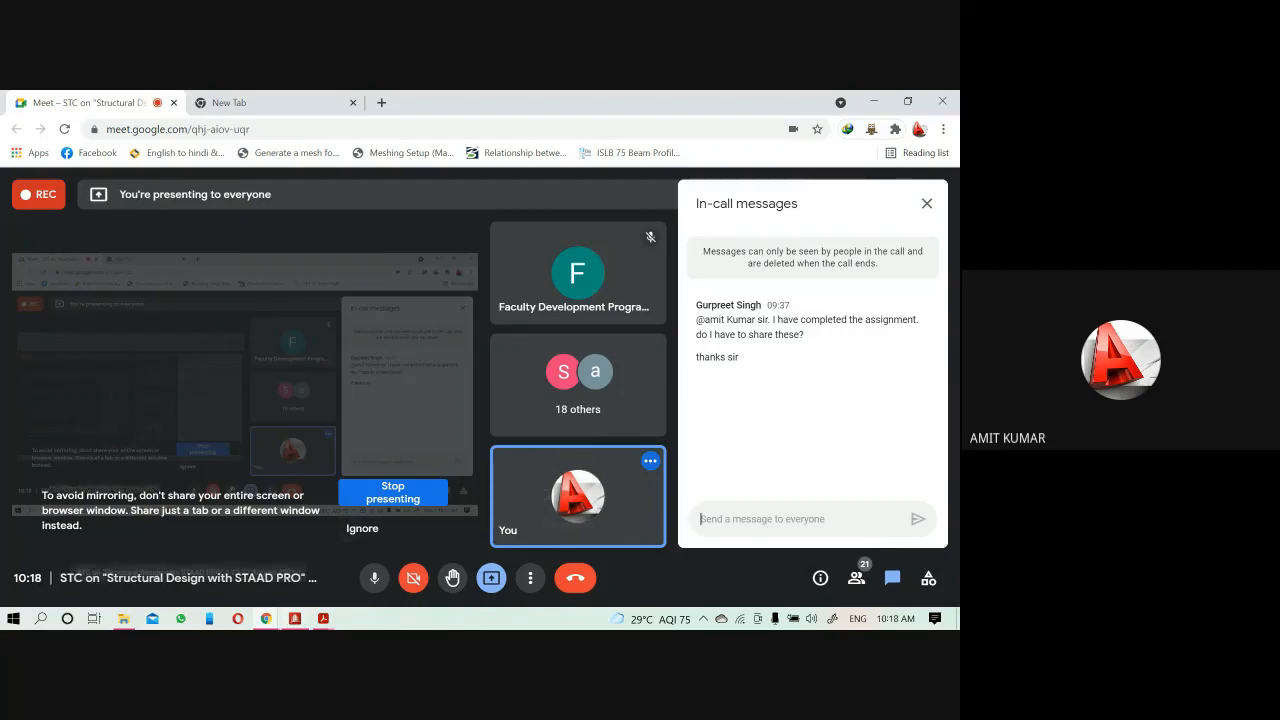
{"action": "left_click", "coordinate": [294, 618]}
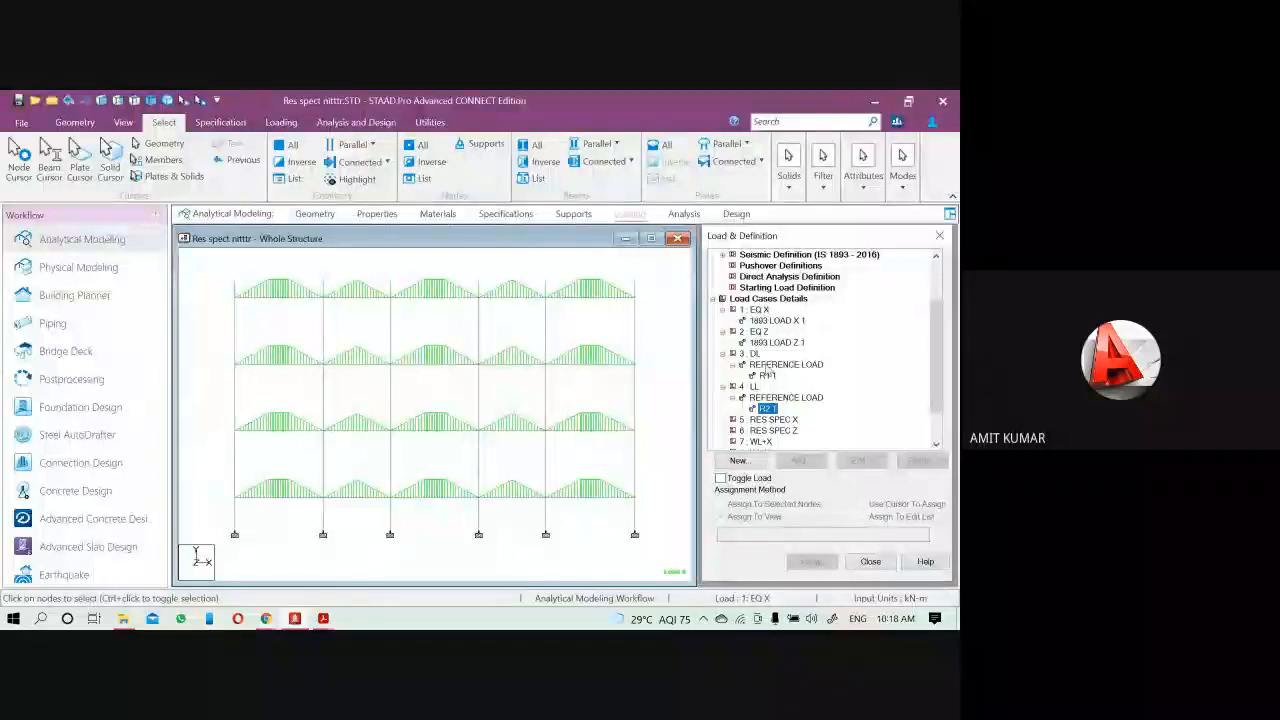
Try to define a response spectrum load for case RES SPEC X with code IS-1893 2016 and combination method SRSS
{"action": "scroll", "coordinate": [848, 397], "scroll_direction": "down", "scroll_amount": 1}
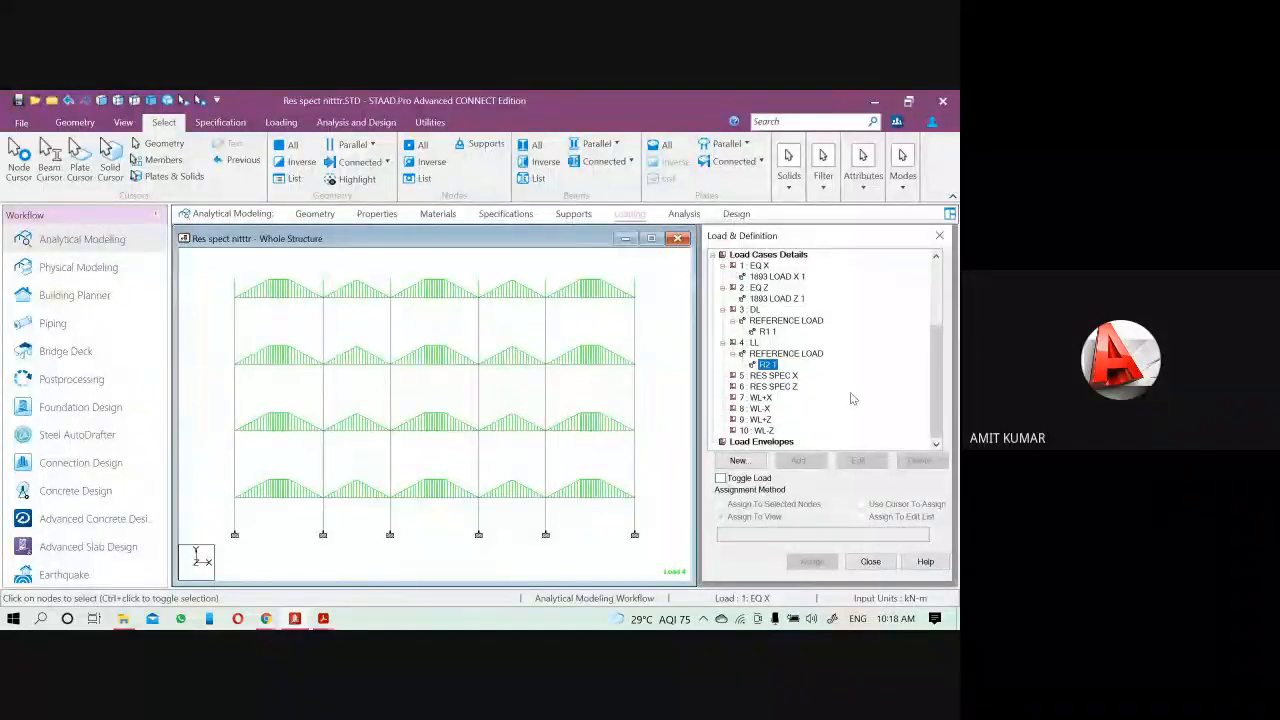
{"action": "left_click", "coordinate": [786, 377]}
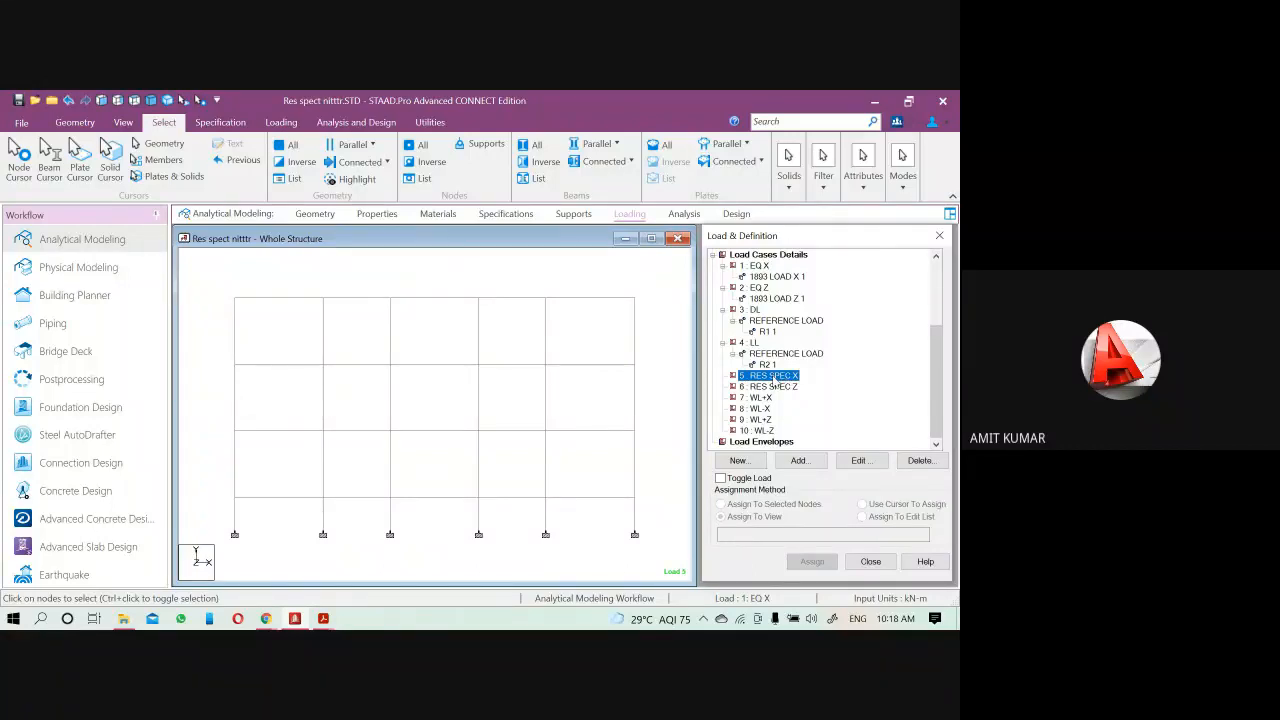
{"action": "left_click", "coordinate": [815, 464]}
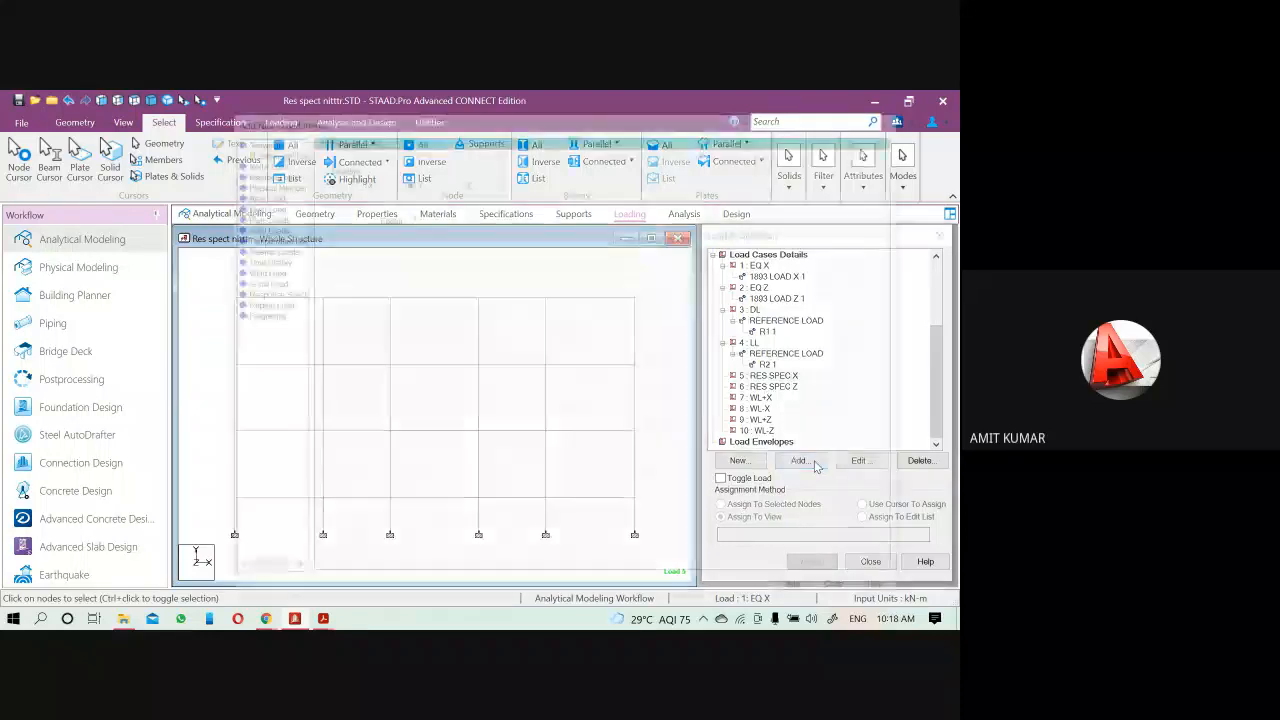
{"action": "left_click", "coordinate": [262, 284]}
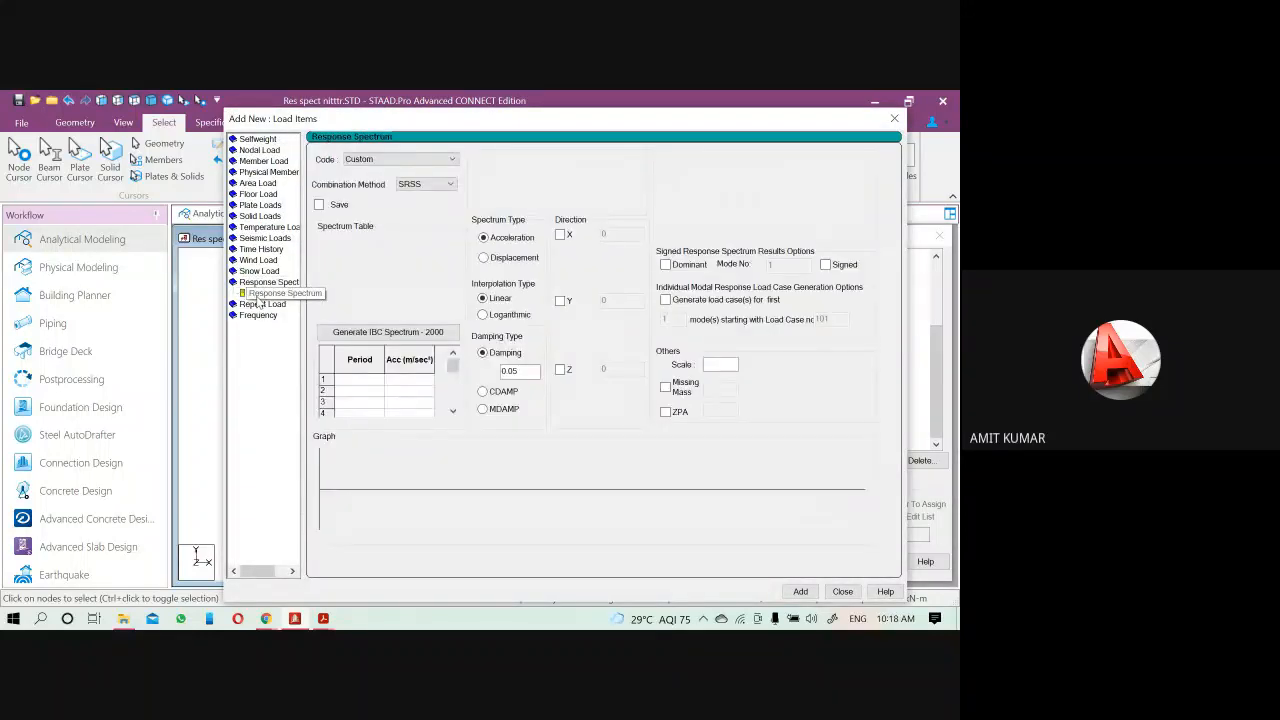
{"action": "left_click", "coordinate": [262, 294]}
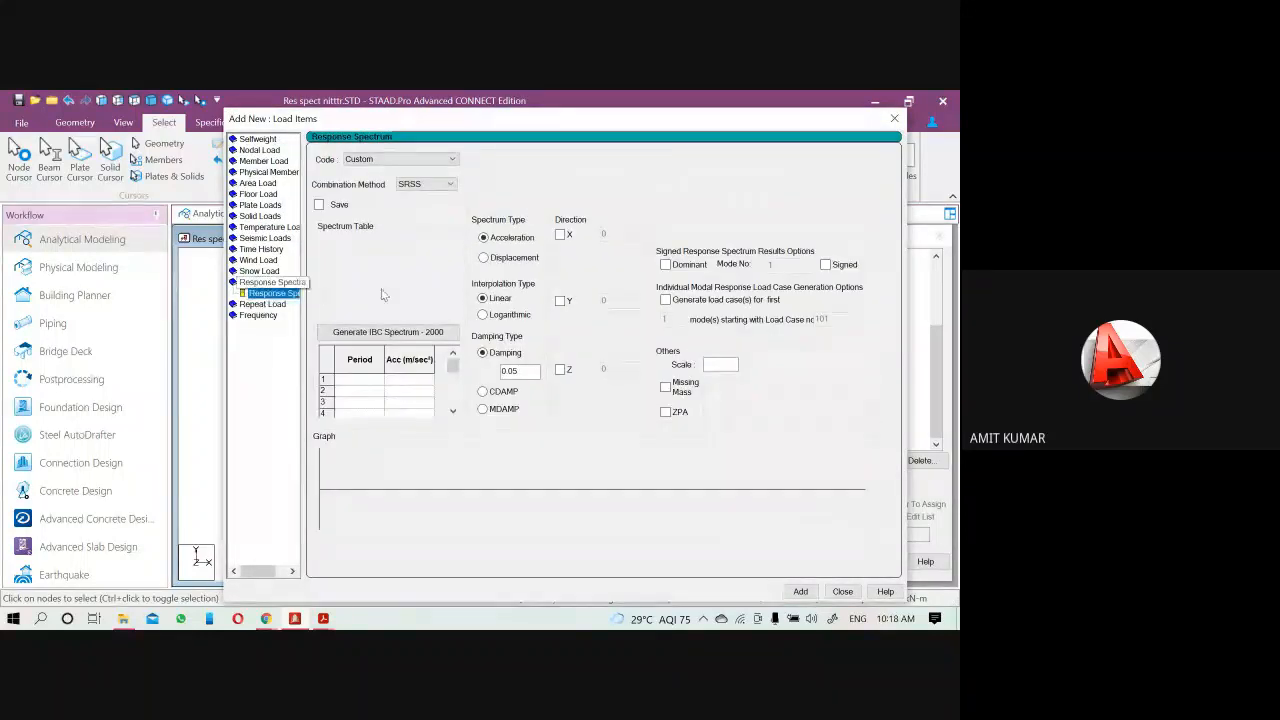
{"action": "left_click", "coordinate": [378, 161]}
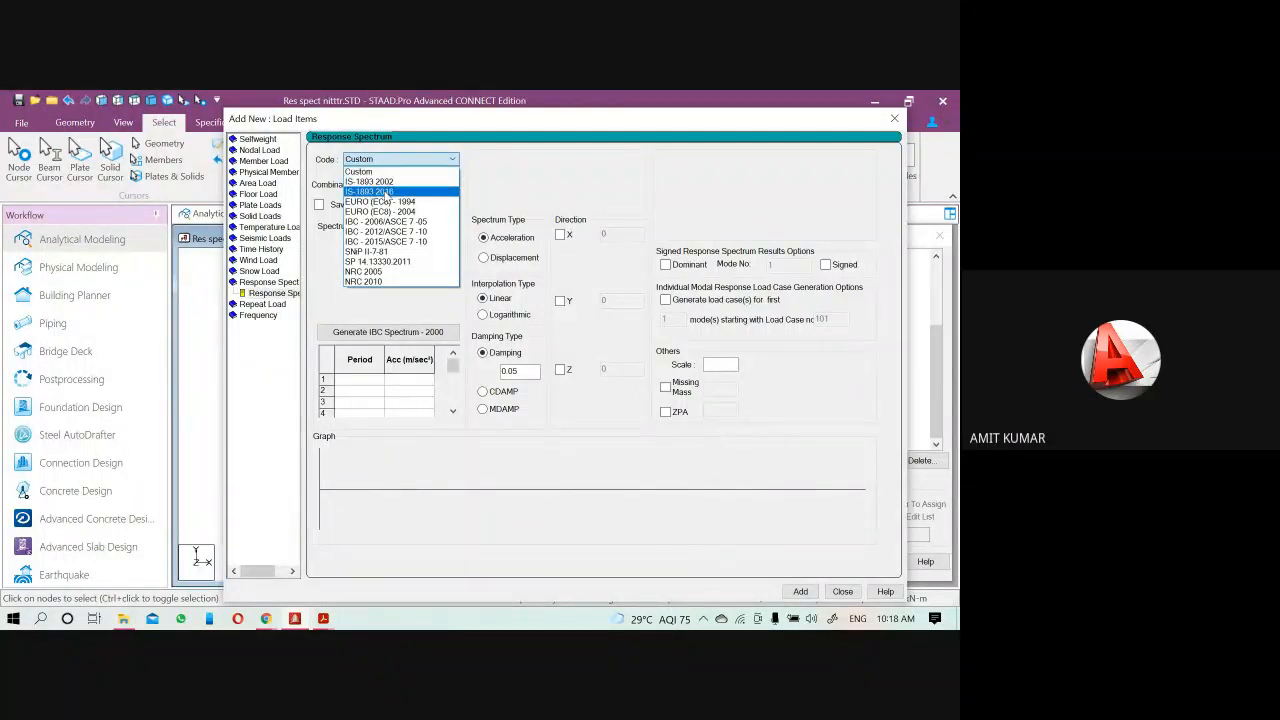
{"action": "left_click", "coordinate": [386, 193]}
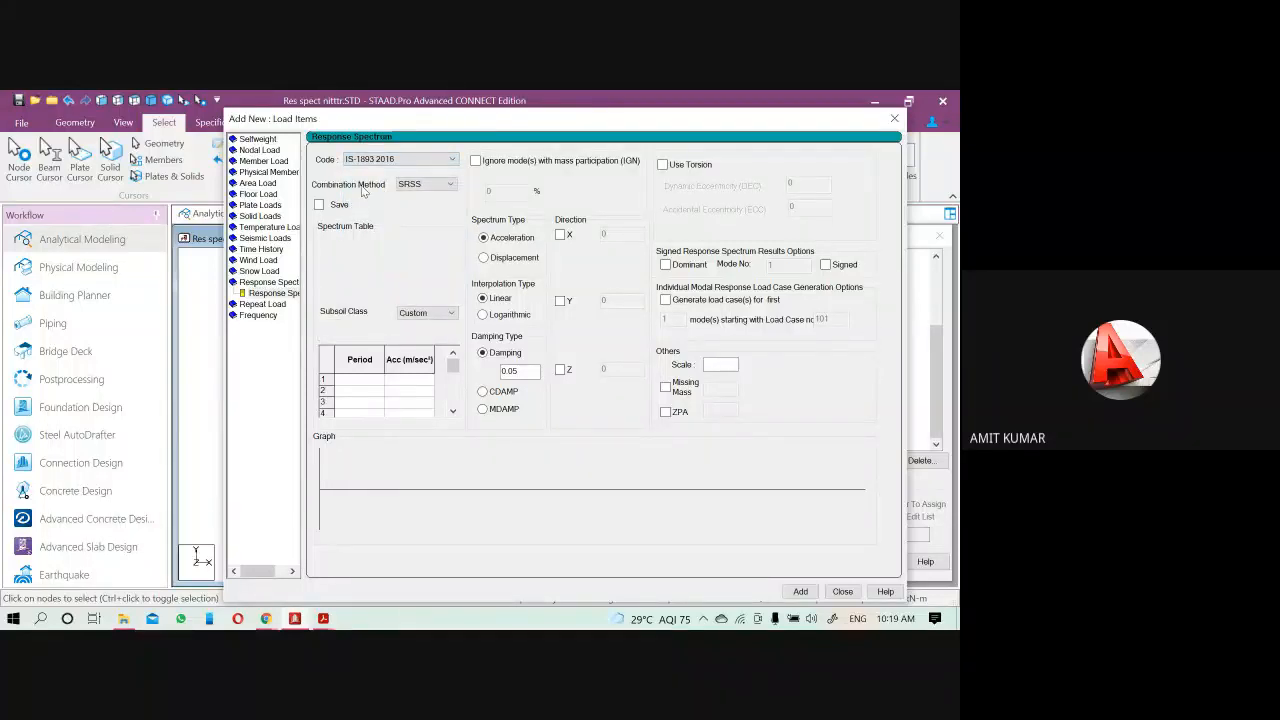
{"action": "left_click", "coordinate": [417, 188]}
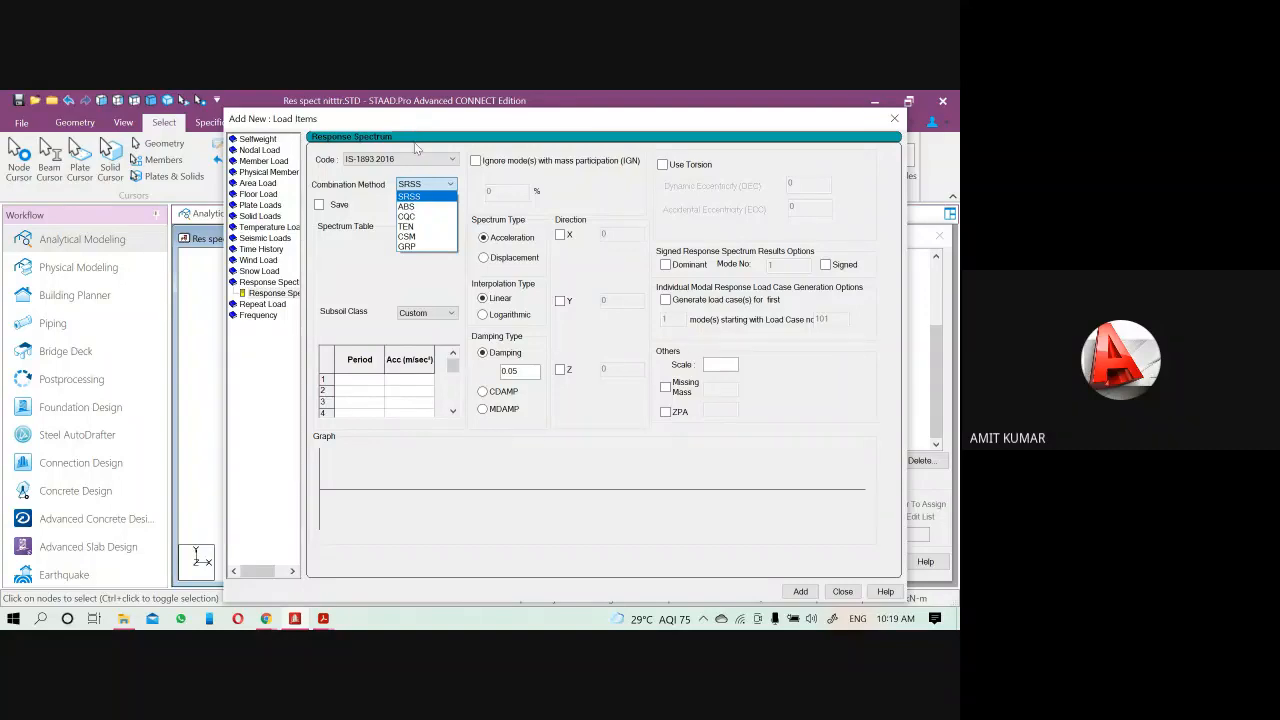
{"action": "left_click", "coordinate": [427, 196]}
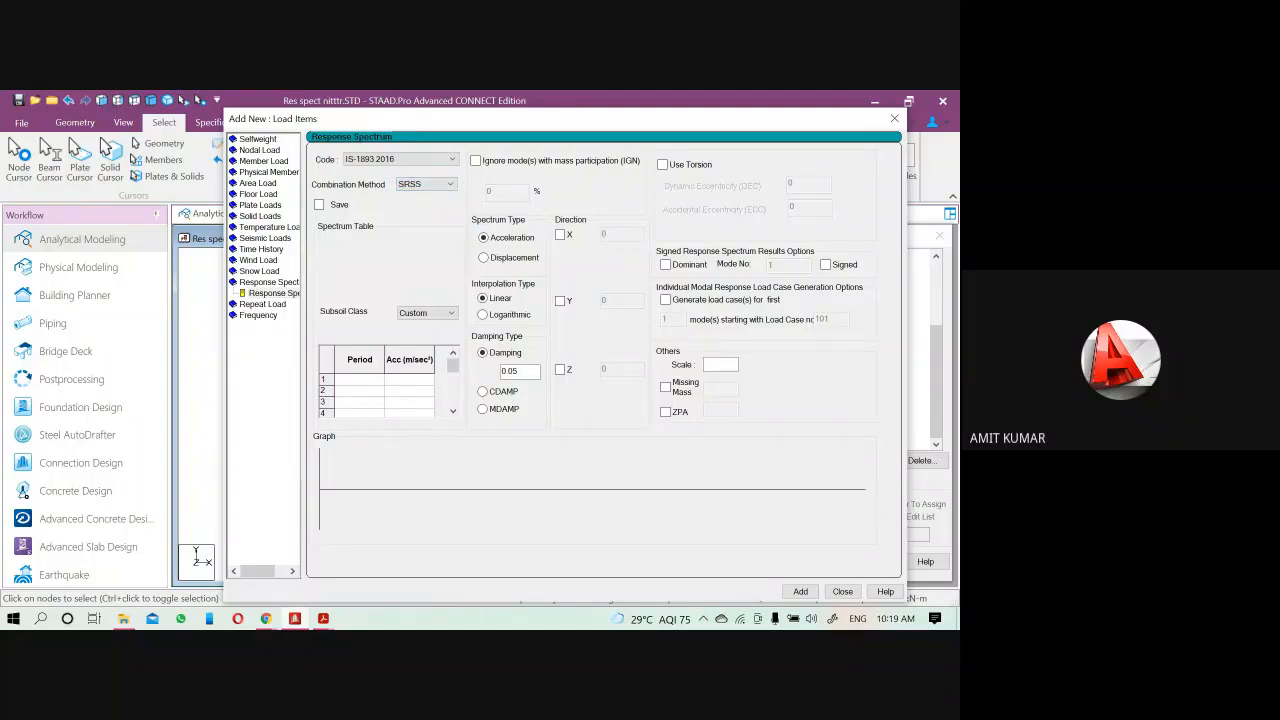
Switch to the assignment PDF in Adobe Acrobat Reader and check the combination method specified for the response spectrum load cases
{"action": "left_click", "coordinate": [295, 618]}
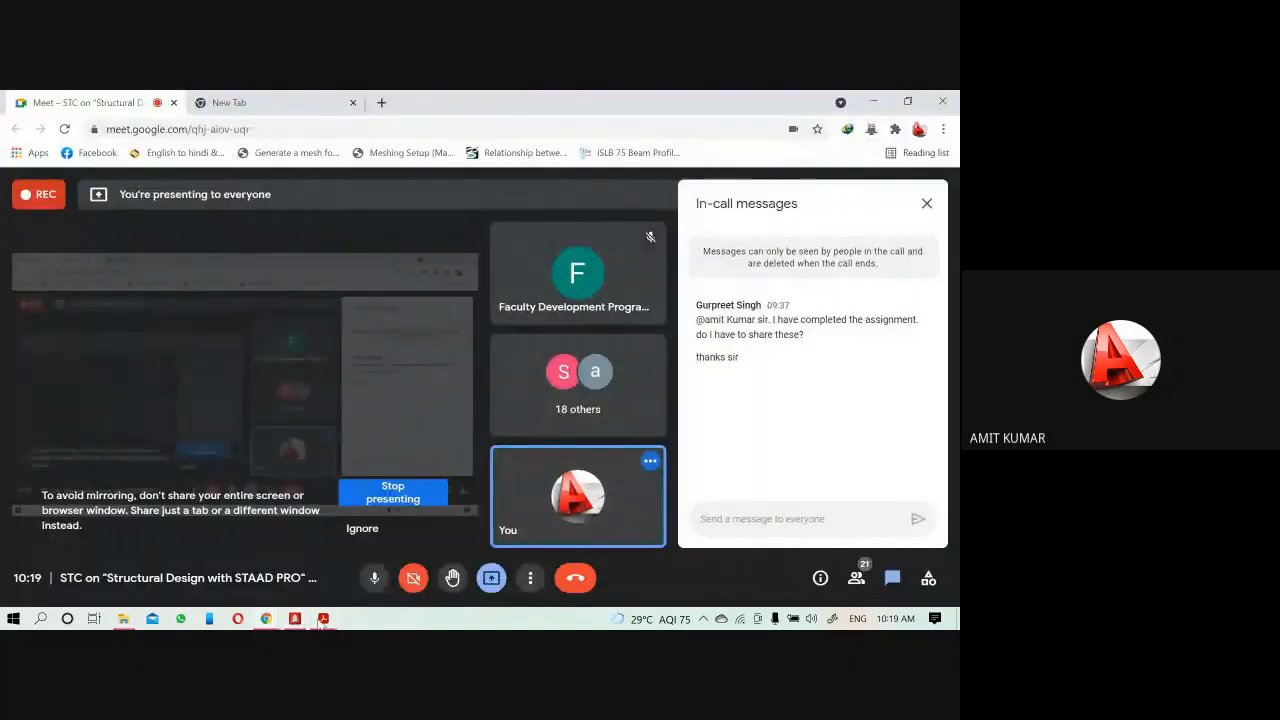
{"action": "mouse_move", "coordinate": [322, 620]}
{"action": "left_click", "coordinate": [245, 548]}
{"action": "scroll", "coordinate": [205, 433], "scroll_direction": "down", "scroll_amount": 2}
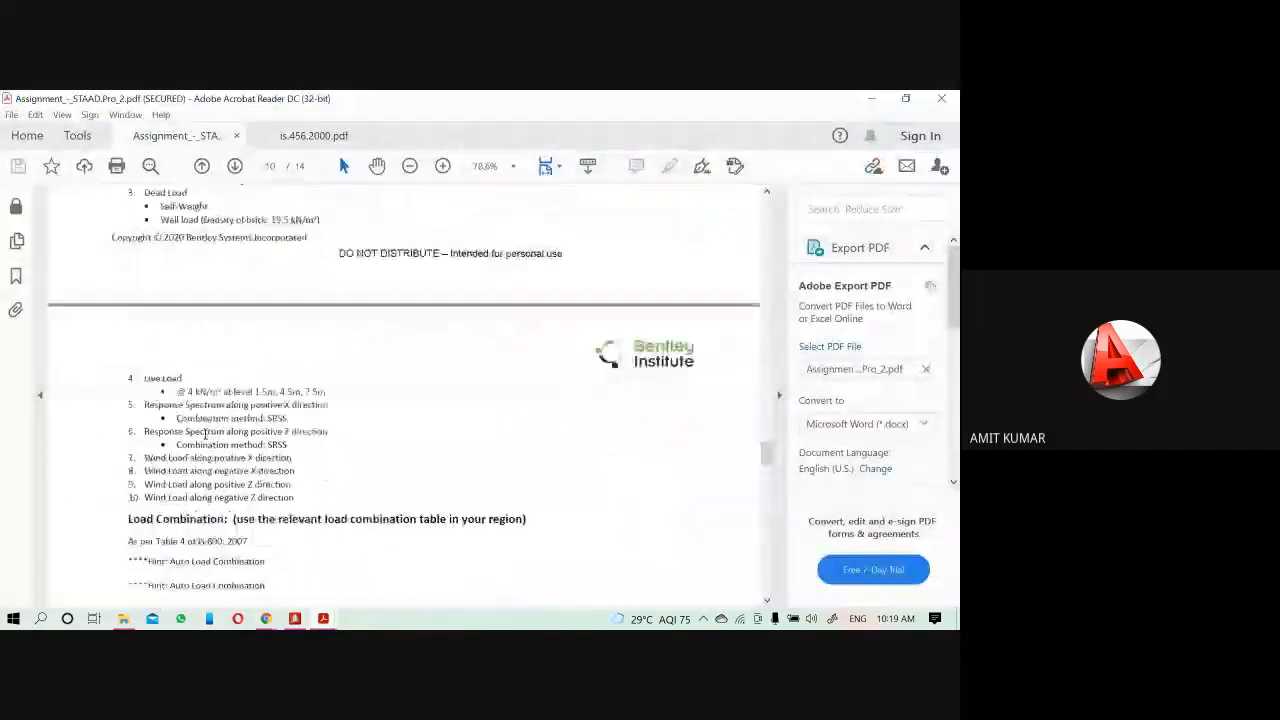
{"action": "scroll", "coordinate": [251, 369], "scroll_direction": "up", "scroll_amount": 1}
{"action": "scroll", "coordinate": [251, 369], "scroll_direction": "down", "scroll_amount": 2}
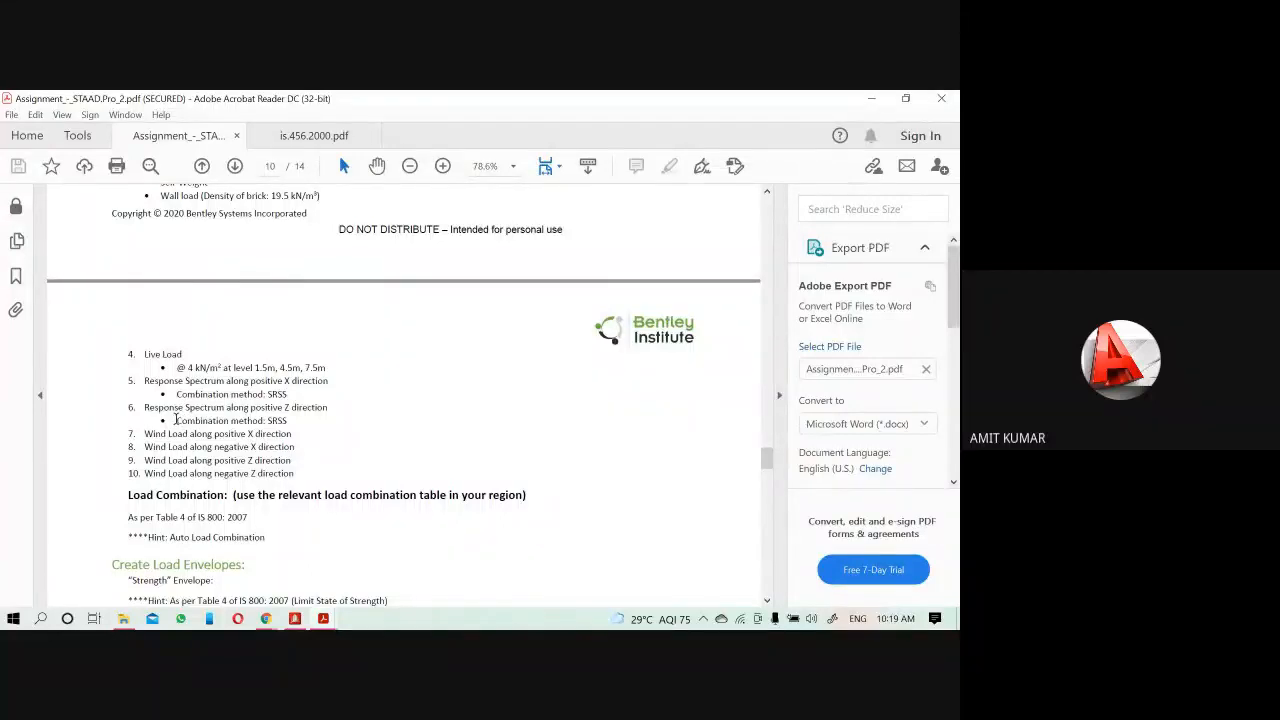
{"action": "left_click_drag", "start_coordinate": [176, 420], "coordinate": [262, 425]}
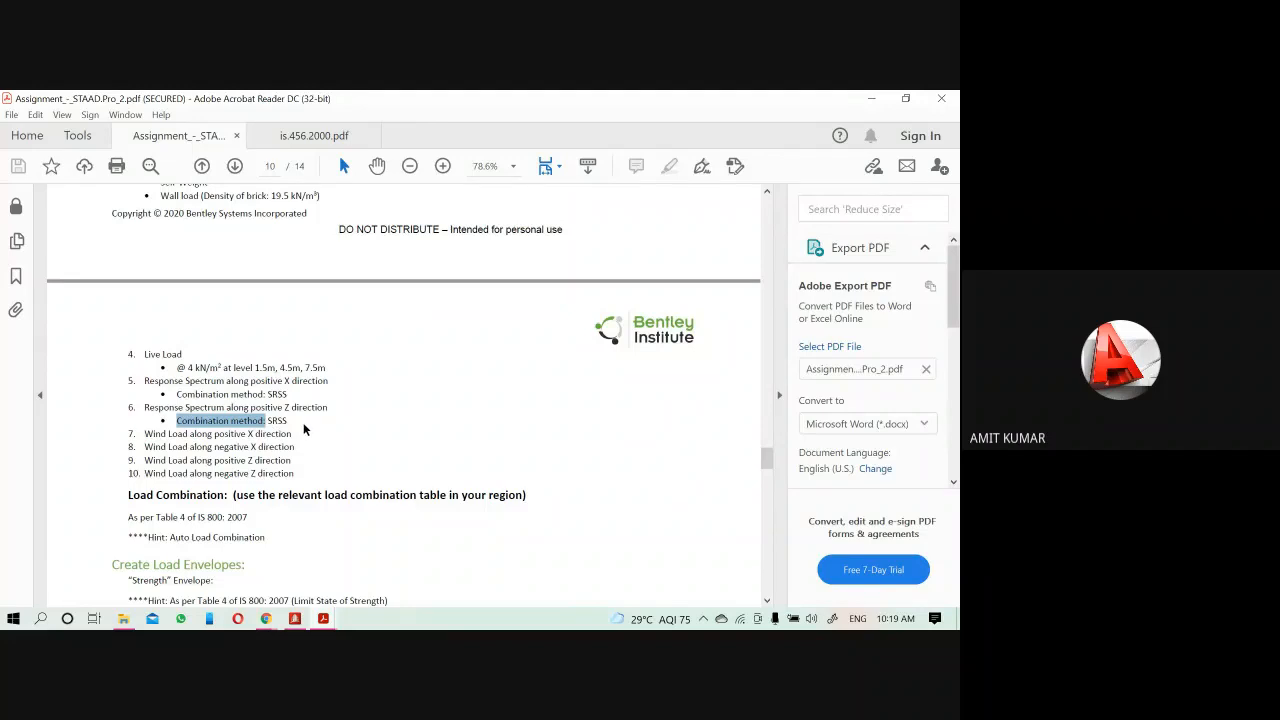
{"action": "left_click", "coordinate": [871, 98]}
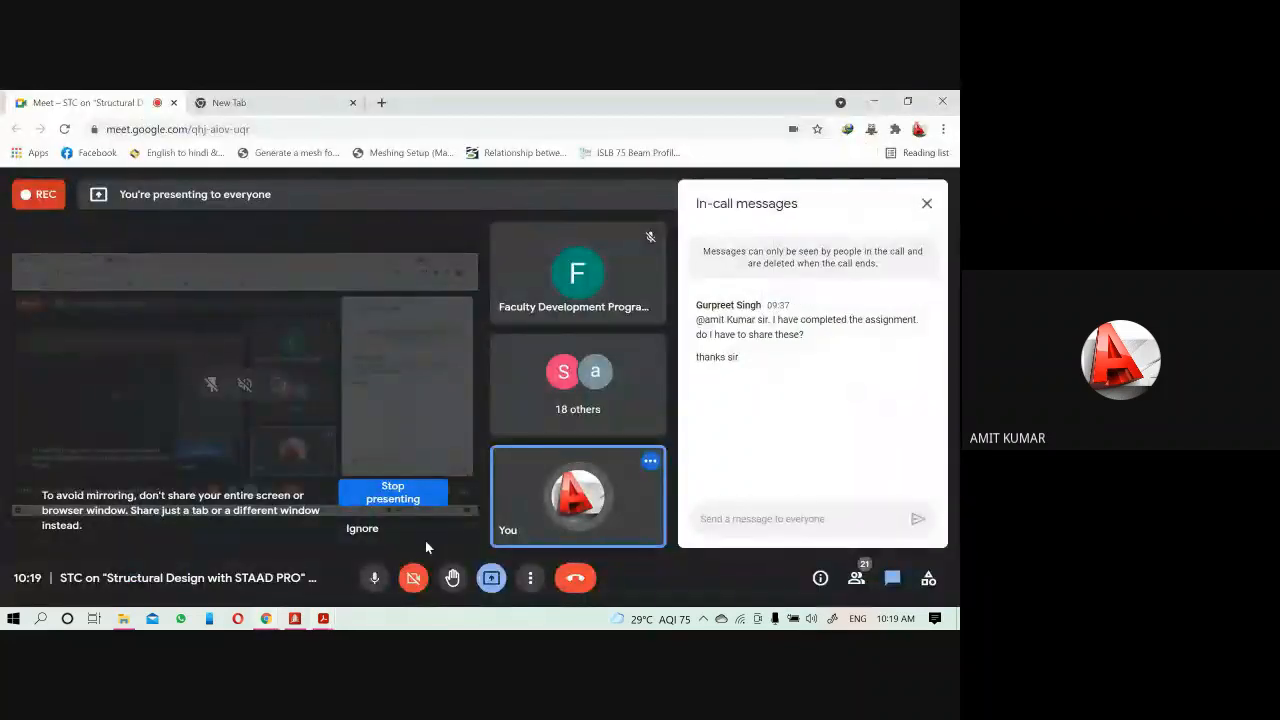
Switch back to STAAD.Pro and set up a response spectrum load for case RES SPEC X with code IS-1893 2016 and subsoil class Medium Soil
{"action": "left_click", "coordinate": [302, 619]}
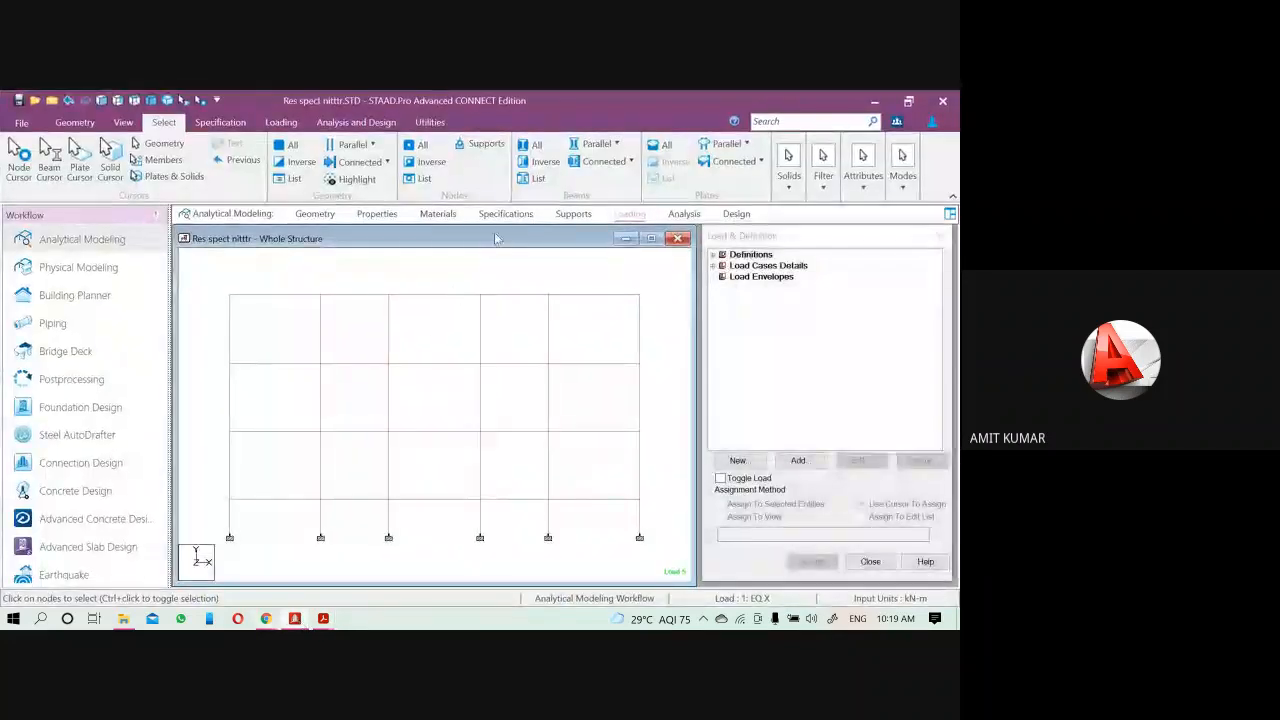
{"action": "left_click", "coordinate": [713, 266]}
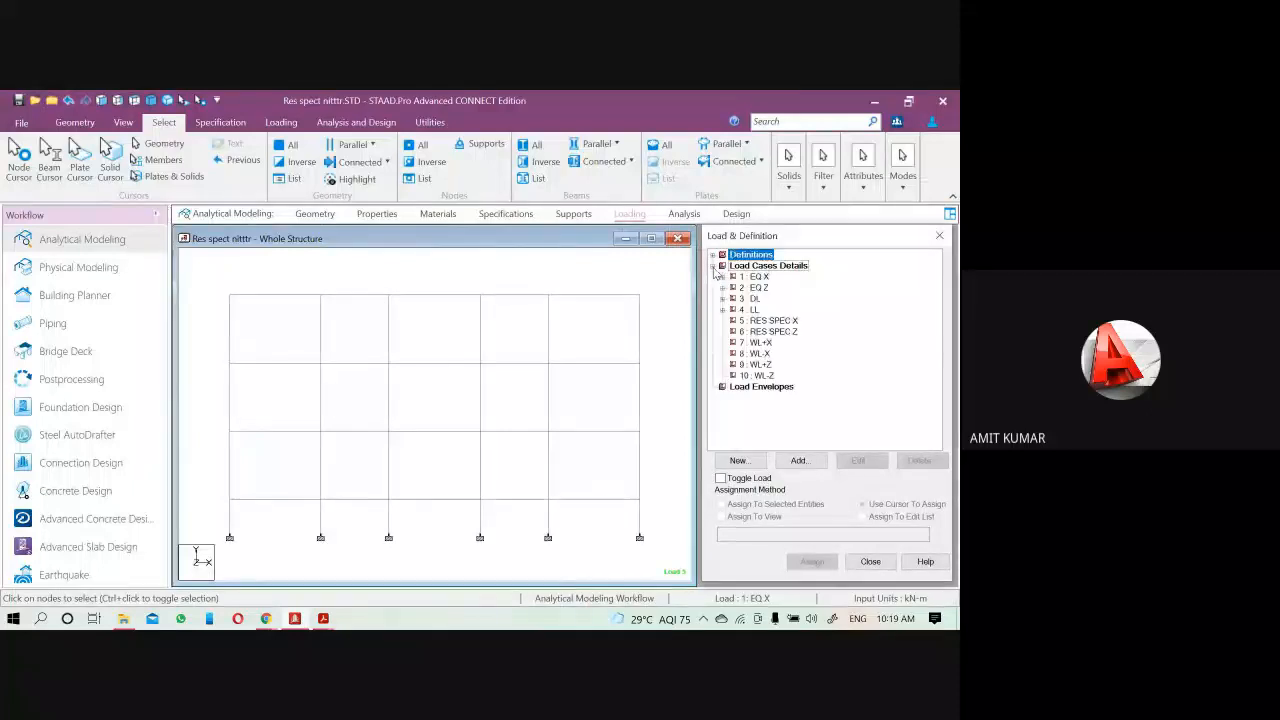
{"action": "left_click", "coordinate": [761, 322]}
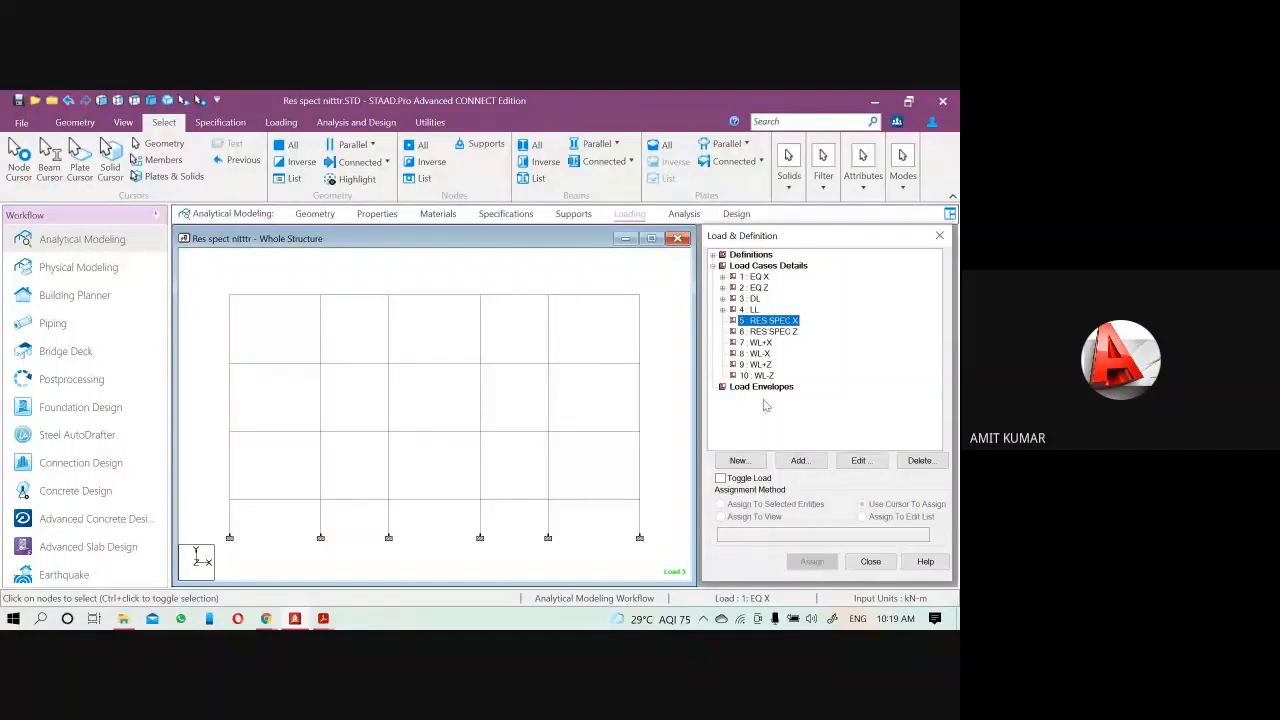
{"action": "left_click", "coordinate": [799, 461]}
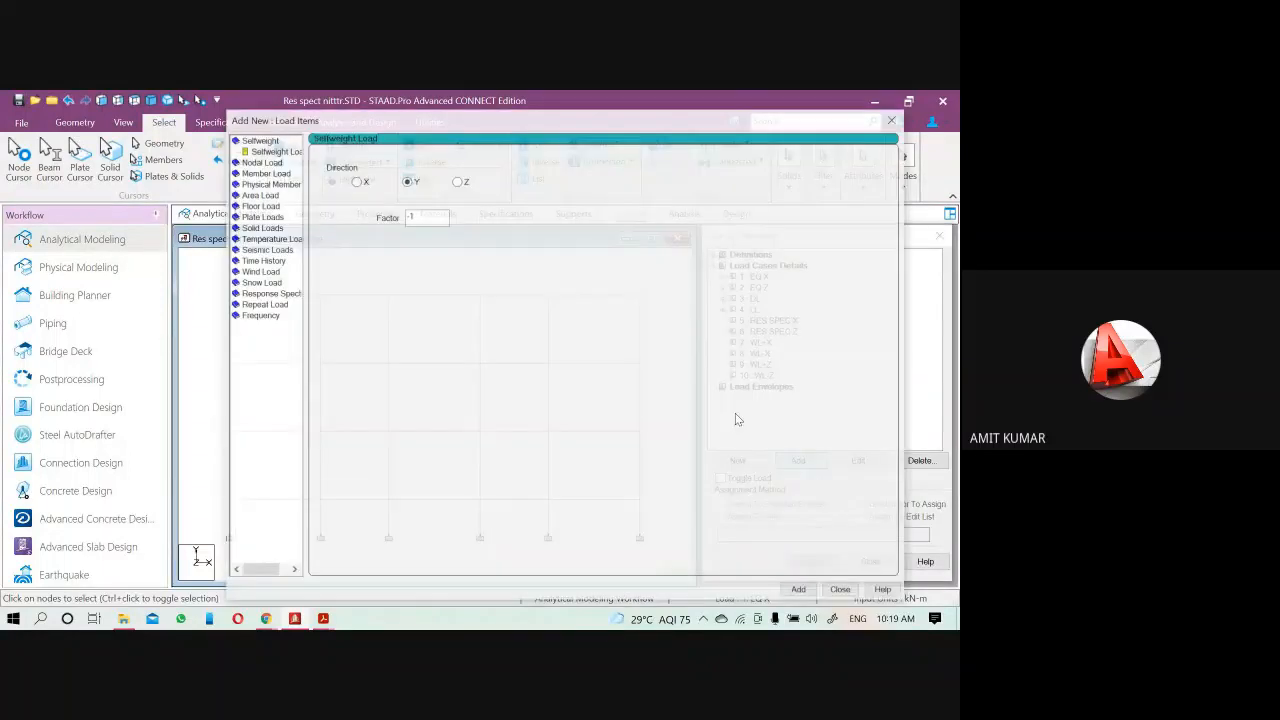
{"action": "left_click", "coordinate": [266, 293]}
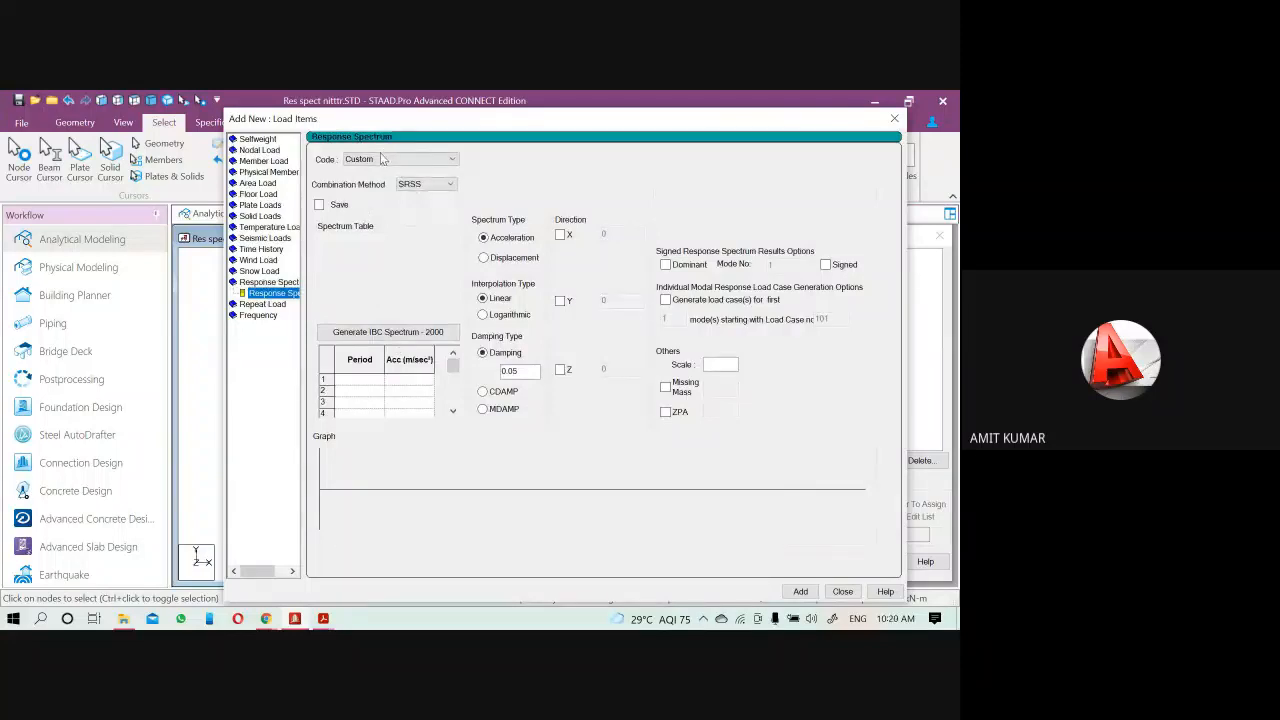
{"action": "left_click", "coordinate": [385, 159]}
{"action": "left_click", "coordinate": [378, 191]}
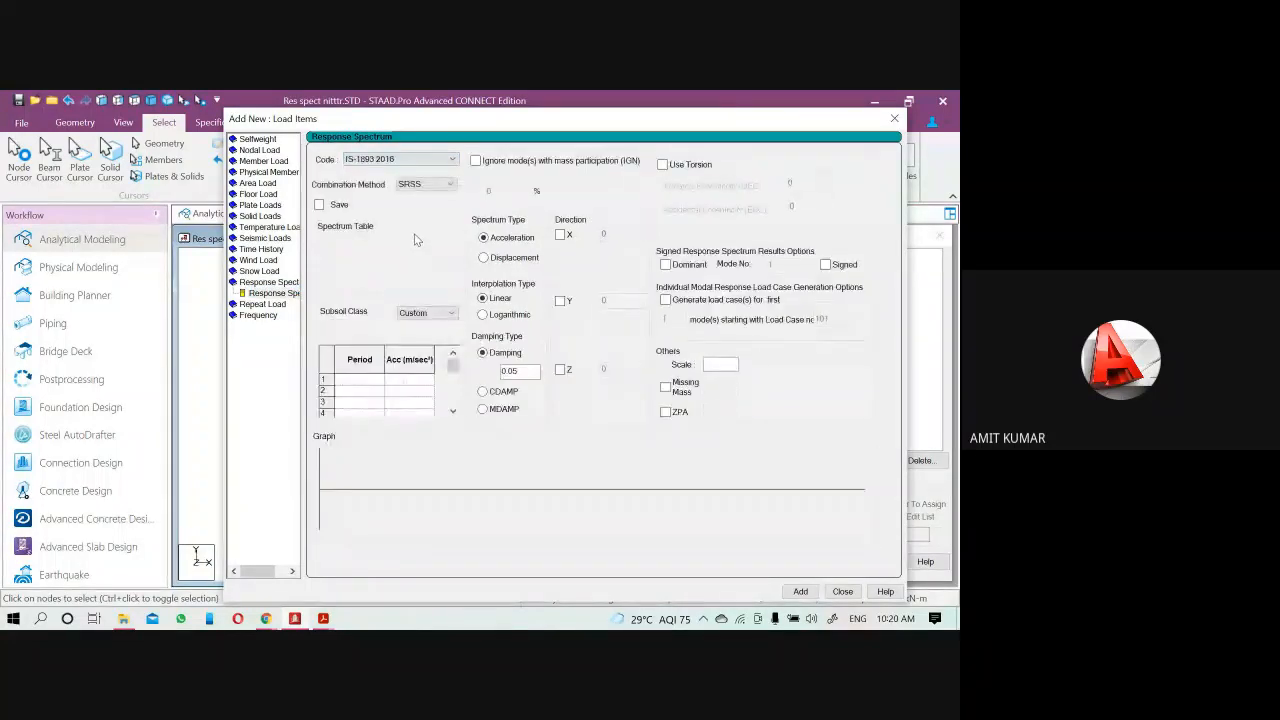
{"action": "left_click", "coordinate": [416, 314]}
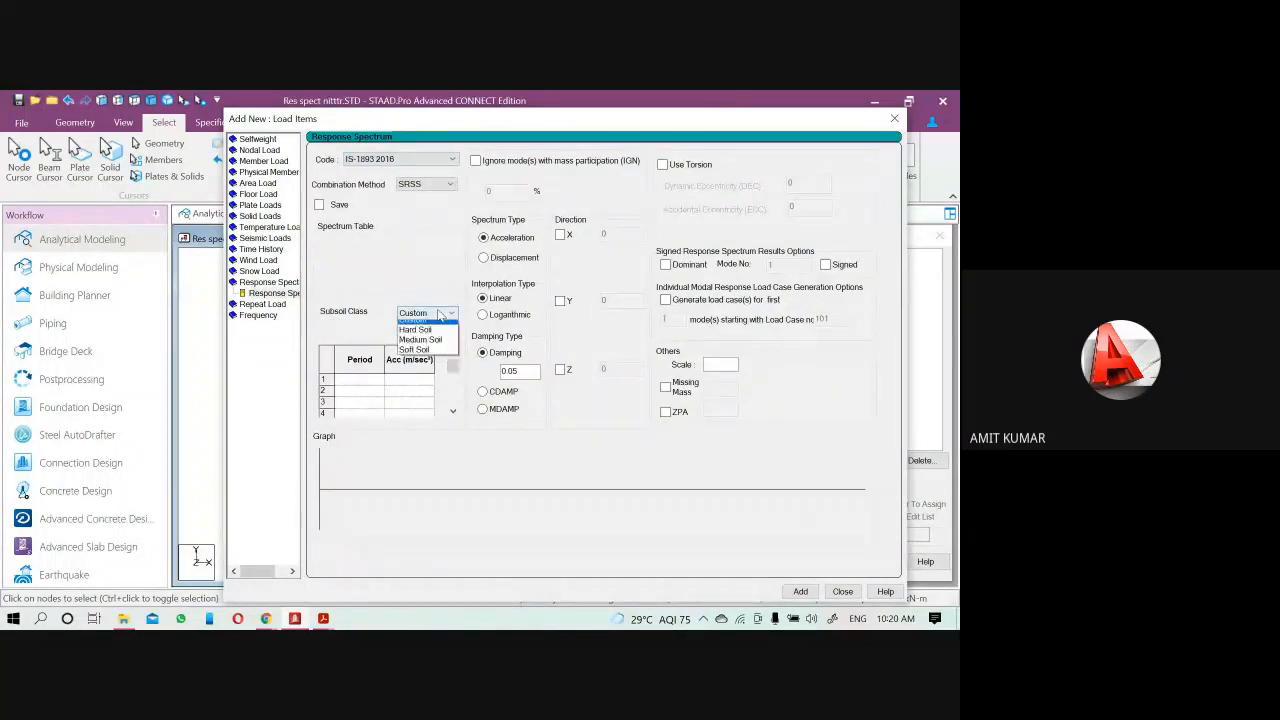
{"action": "left_click", "coordinate": [428, 346]}
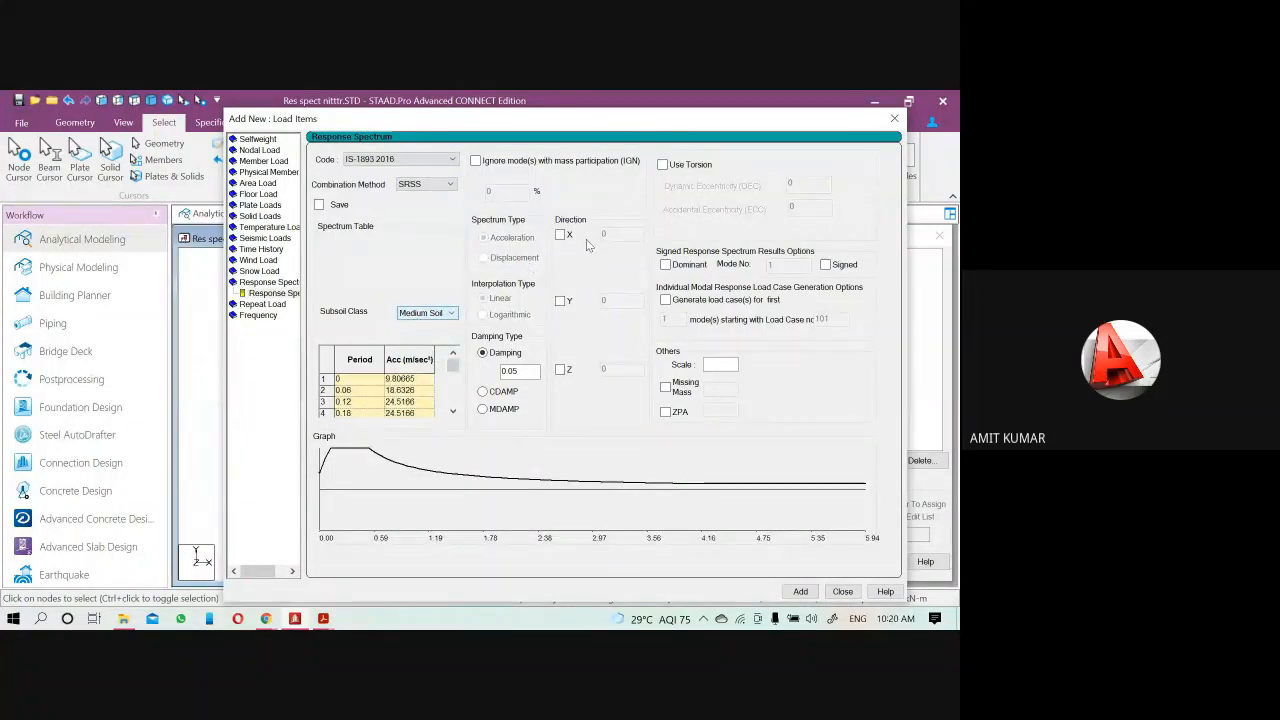
Apply the response spectrum in the X direction with factor 1 and add it to load case RES SPEC X
{"action": "left_click", "coordinate": [561, 235]}
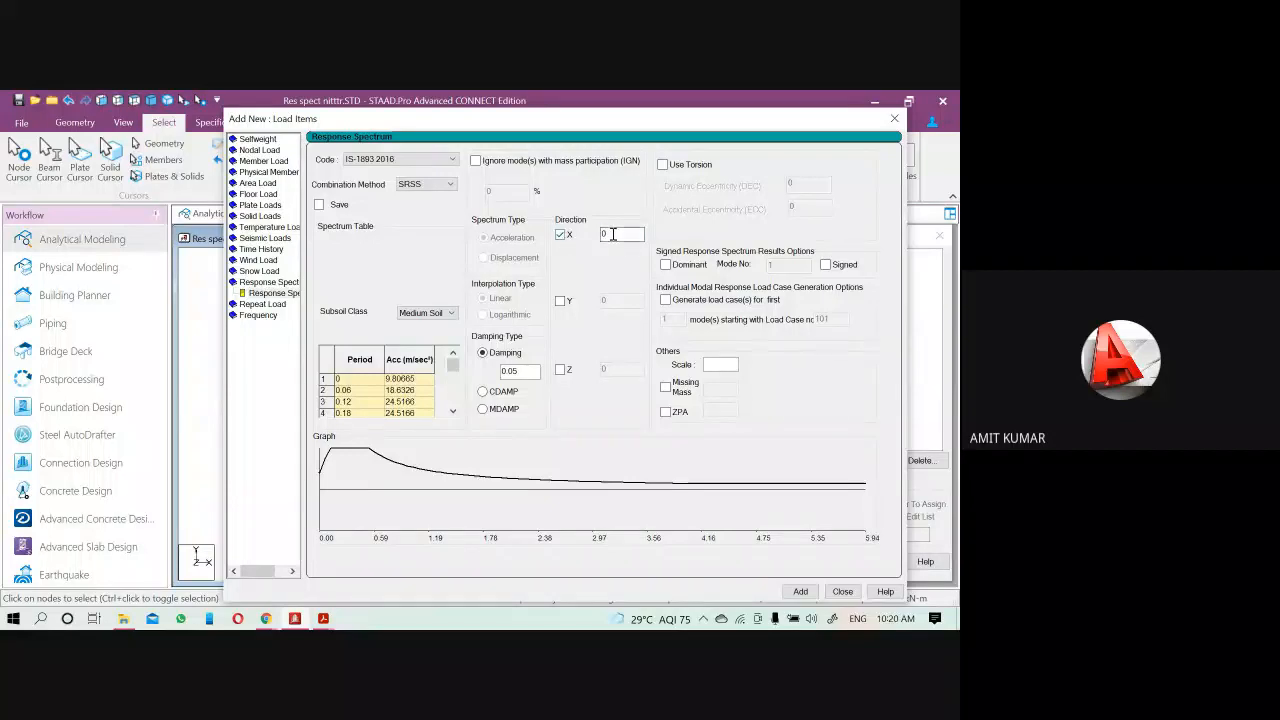
{"action": "key", "text": "BackSpace"}
{"action": "type", "text": "1"}
{"action": "left_click_drag", "start_coordinate": [544, 125], "coordinate": [462, 109]}
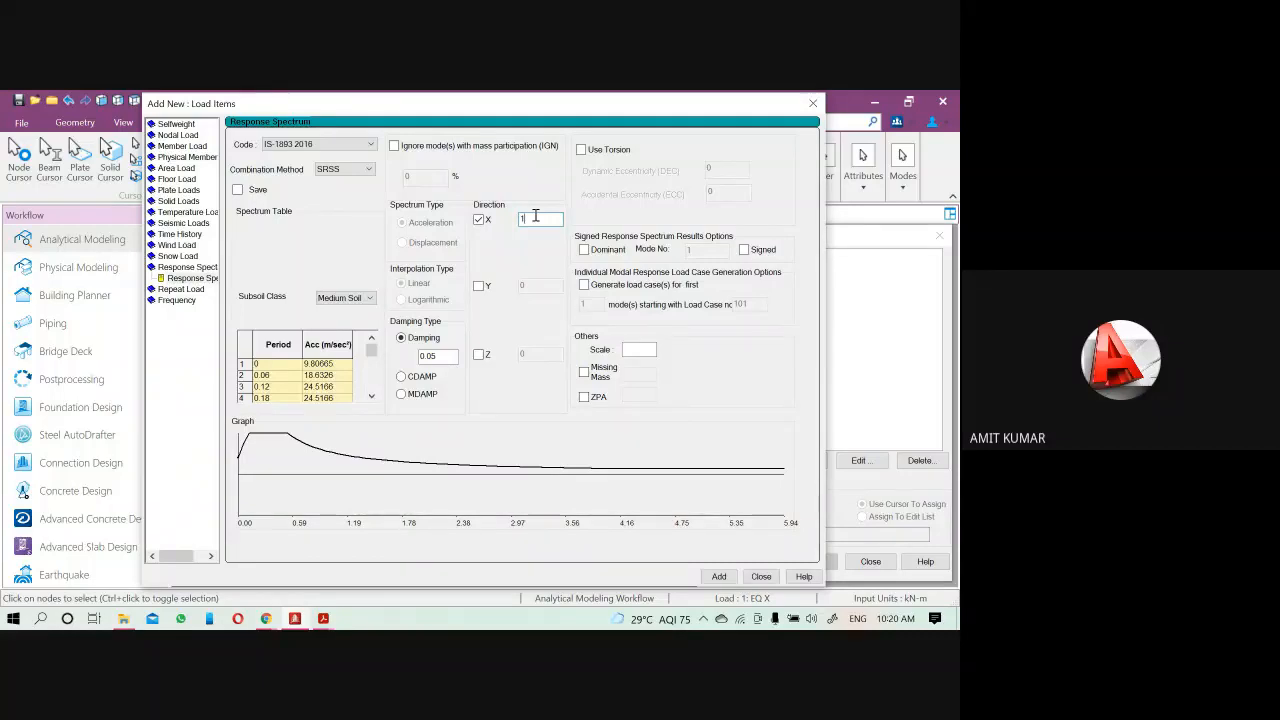
{"action": "left_click", "coordinate": [718, 577]}
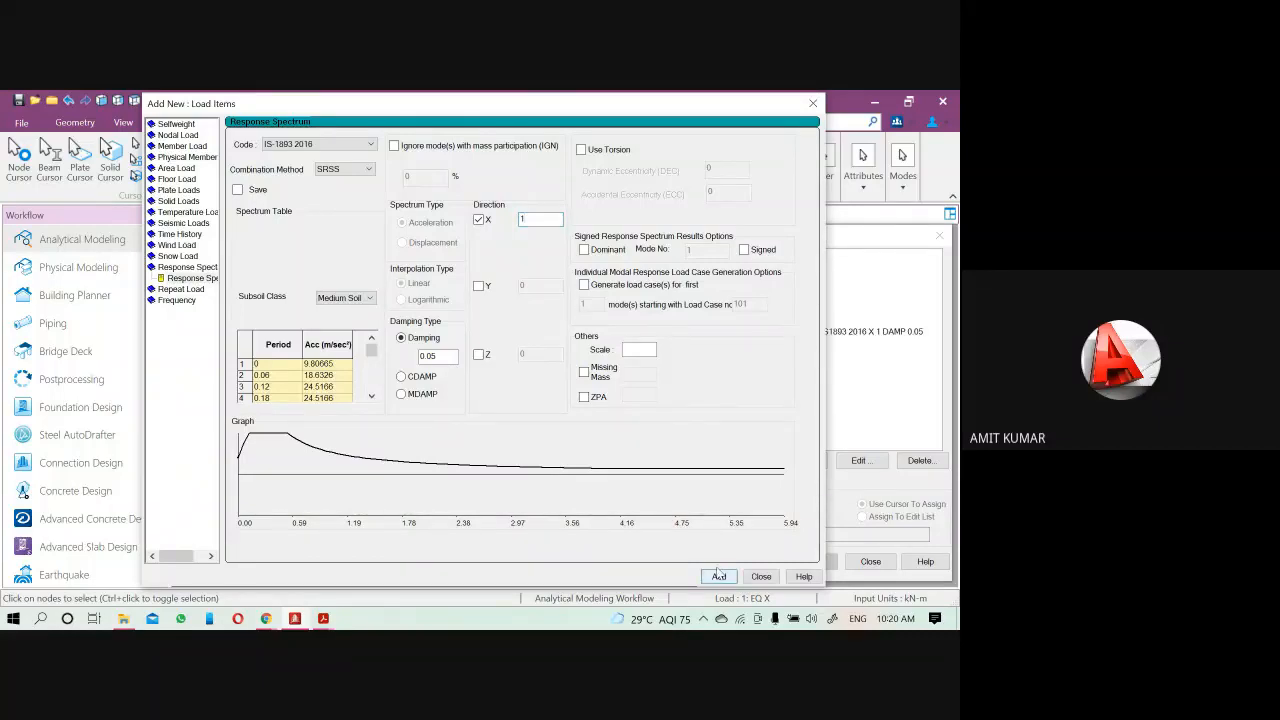
{"action": "left_click", "coordinate": [814, 103]}
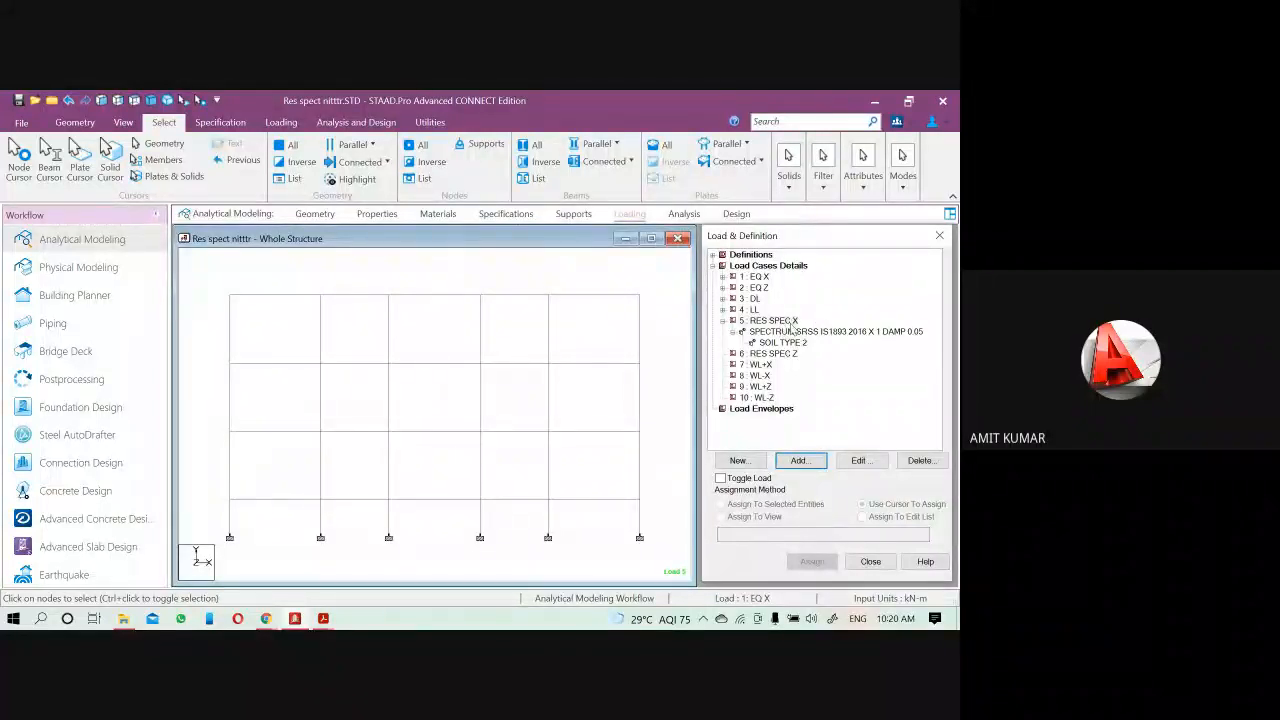
Add an IS-1893 2016 response spectrum load to case RES SPEC Z with subsoil class Medium Soil and Z direction factor 1
{"action": "left_click", "coordinate": [785, 355]}
{"action": "left_click", "coordinate": [800, 460]}
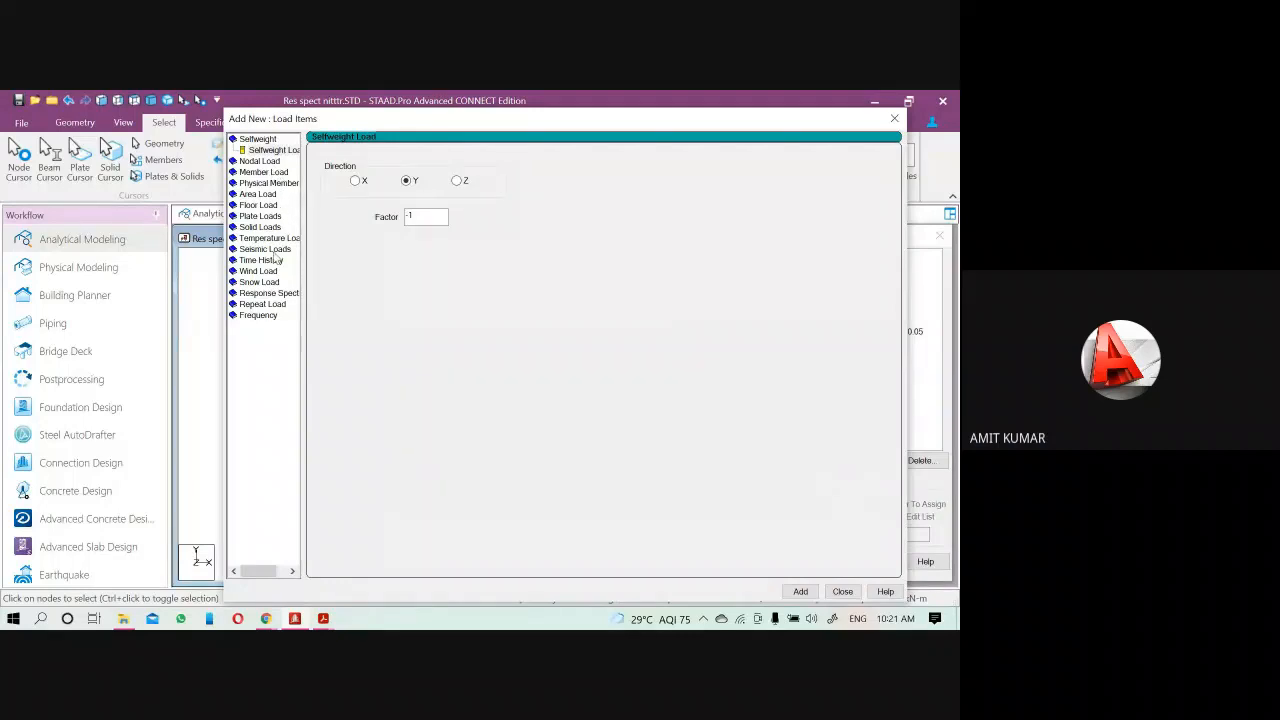
{"action": "left_click", "coordinate": [268, 293]}
{"action": "left_click", "coordinate": [392, 162]}
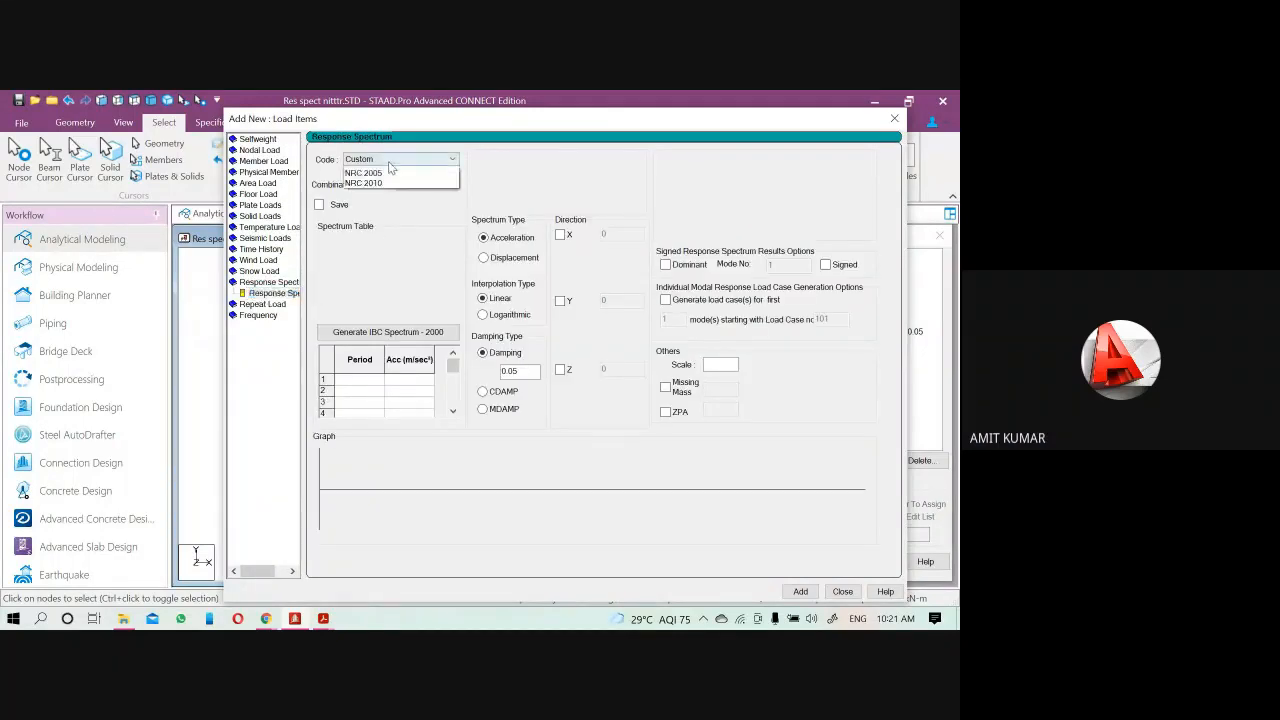
{"action": "left_click", "coordinate": [377, 193]}
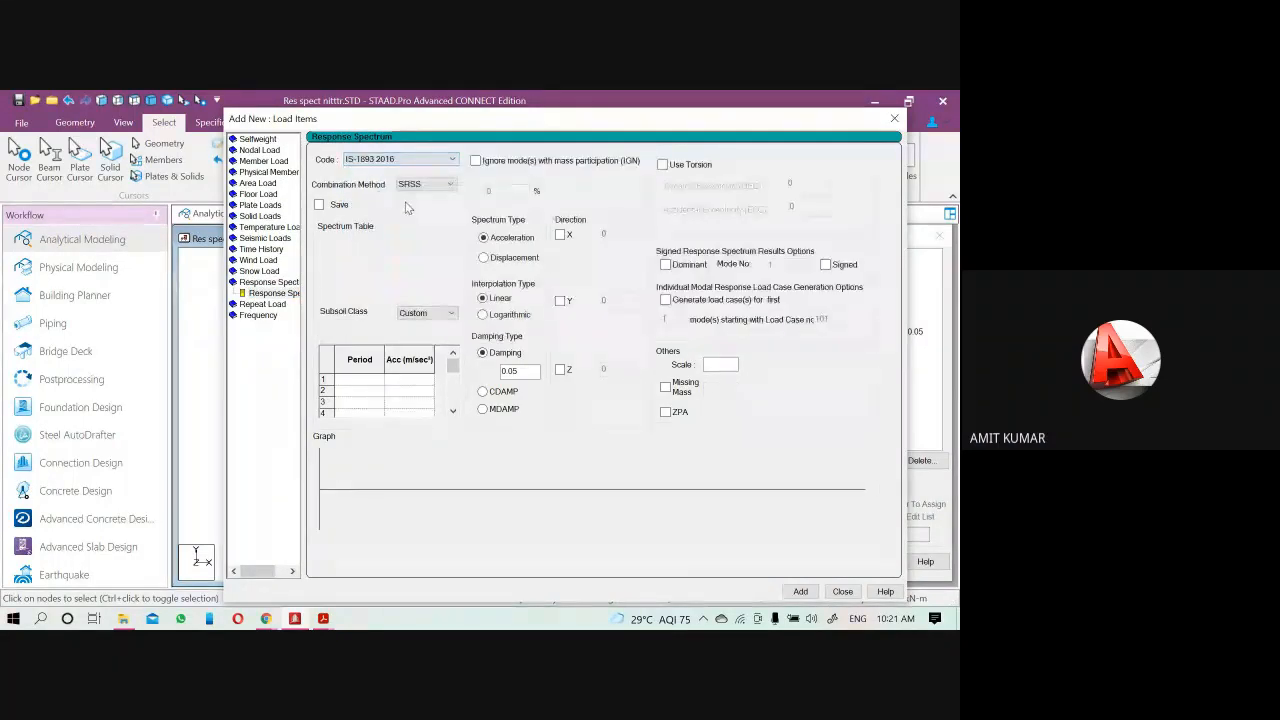
{"action": "left_click", "coordinate": [424, 313]}
{"action": "left_click", "coordinate": [426, 347]}
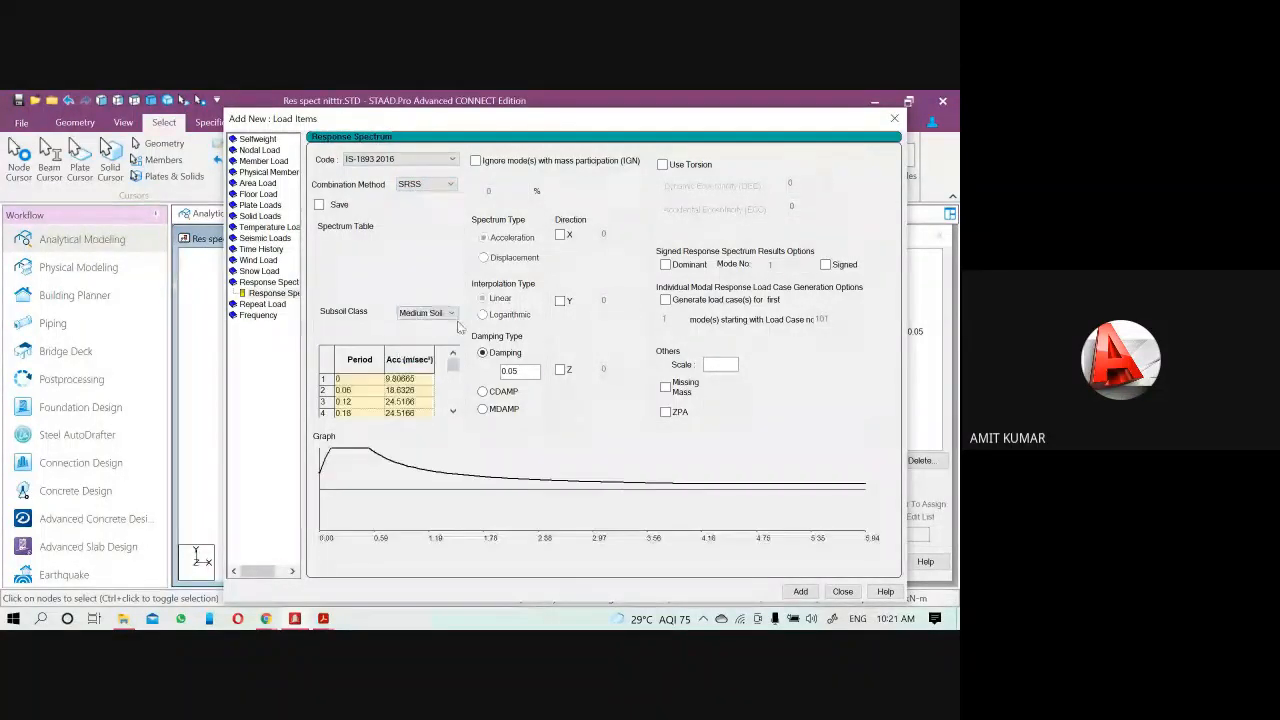
{"action": "left_click", "coordinate": [560, 370]}
{"action": "double_click", "coordinate": [614, 370]}
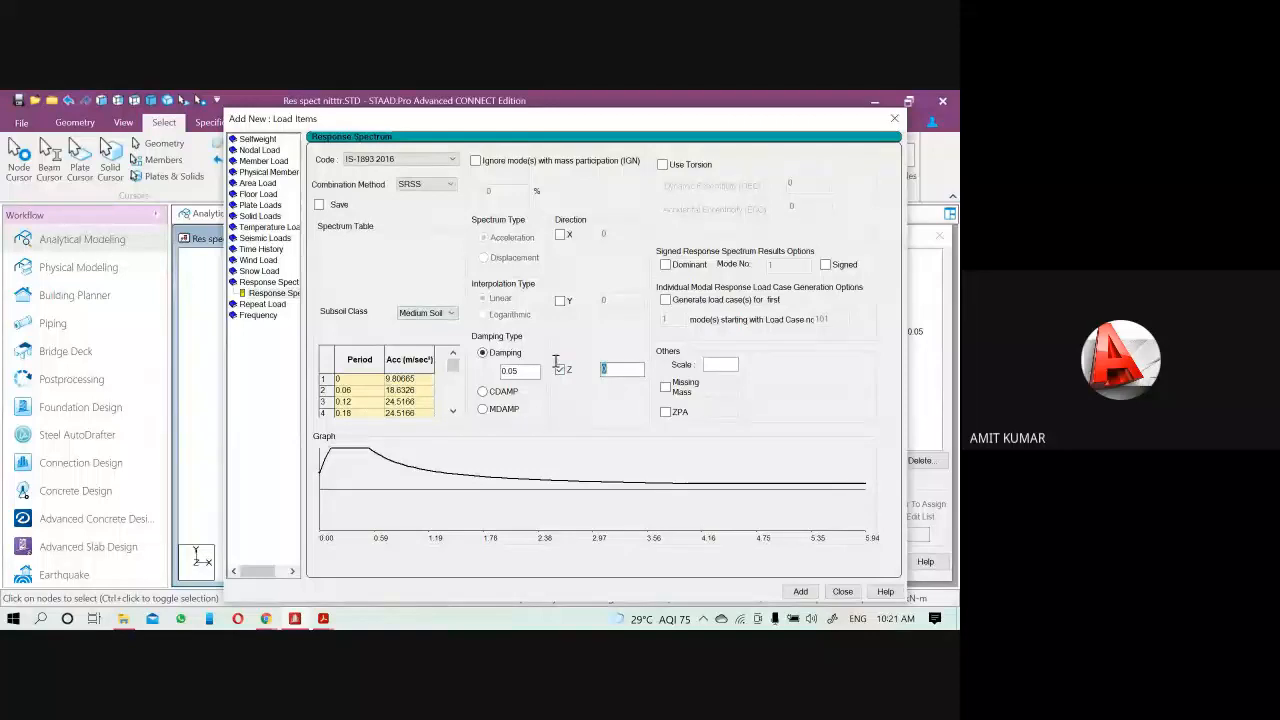
{"action": "type", "text": "1"}
{"action": "left_click", "coordinate": [801, 592]}
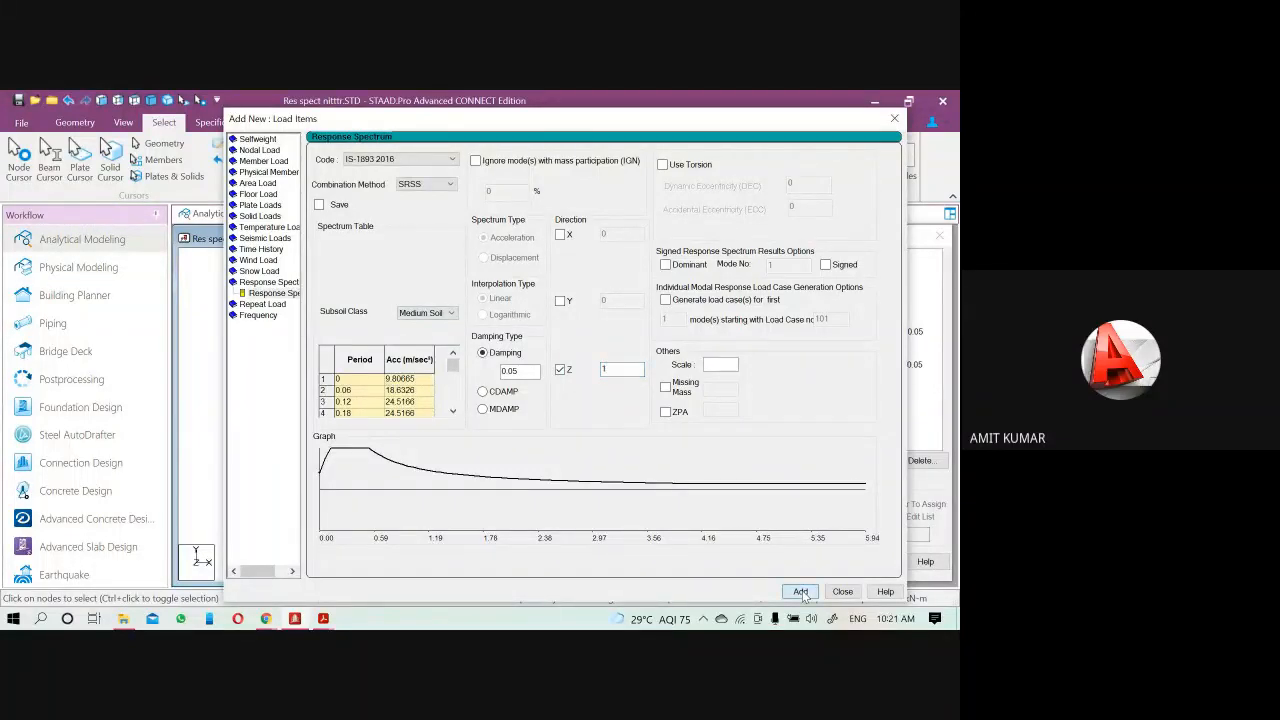
{"action": "left_click", "coordinate": [843, 592]}
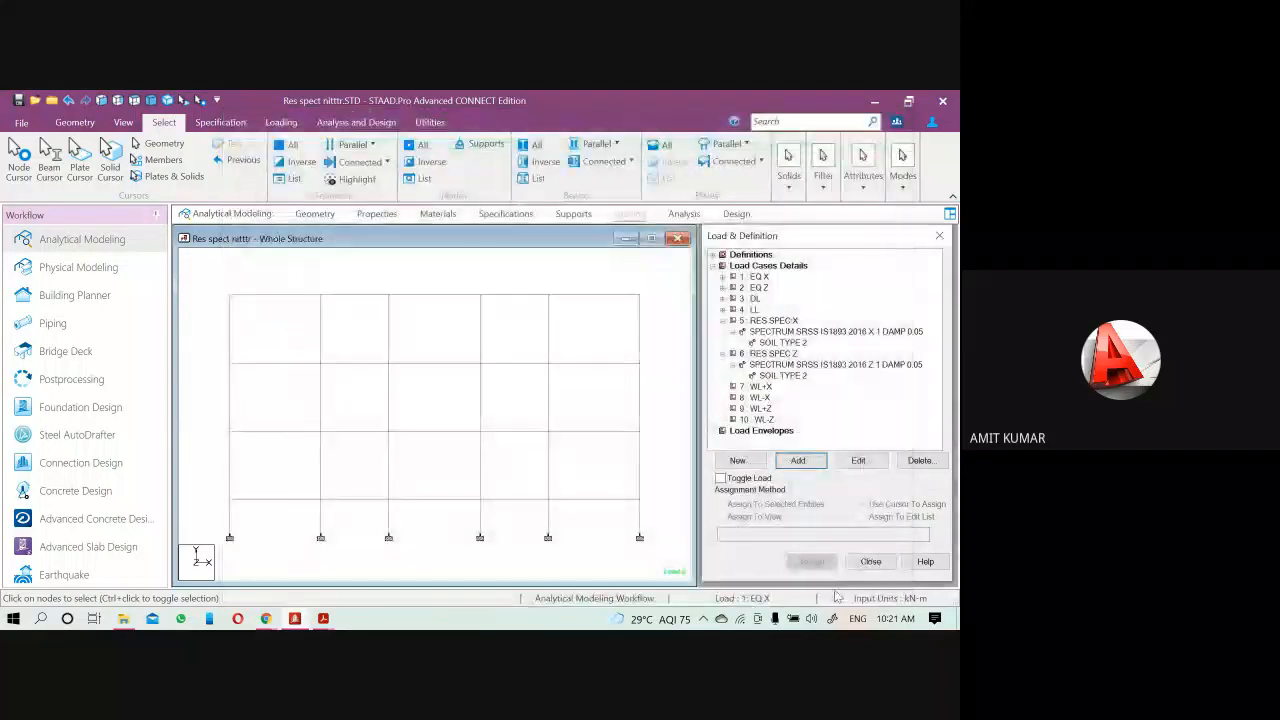
Add a type 1 wind load on the X windward face with factor 1 to load case WL+X
{"action": "left_click", "coordinate": [760, 387]}
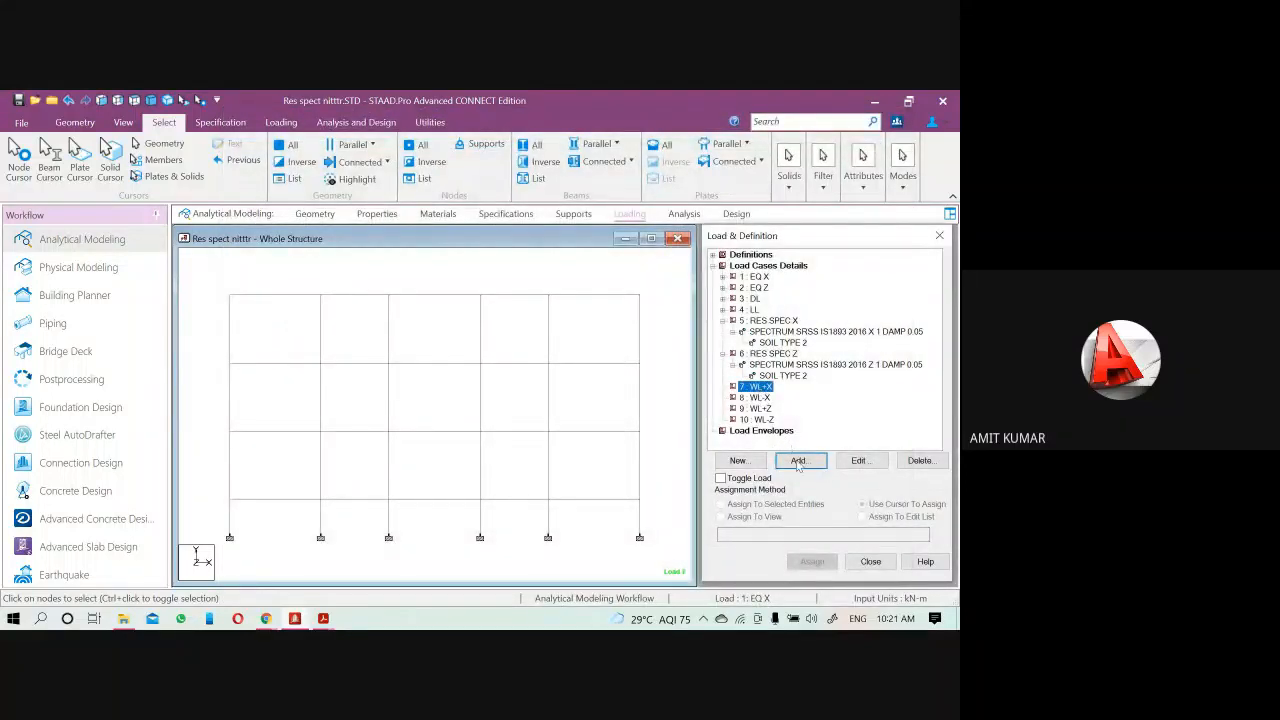
{"action": "left_click", "coordinate": [798, 462]}
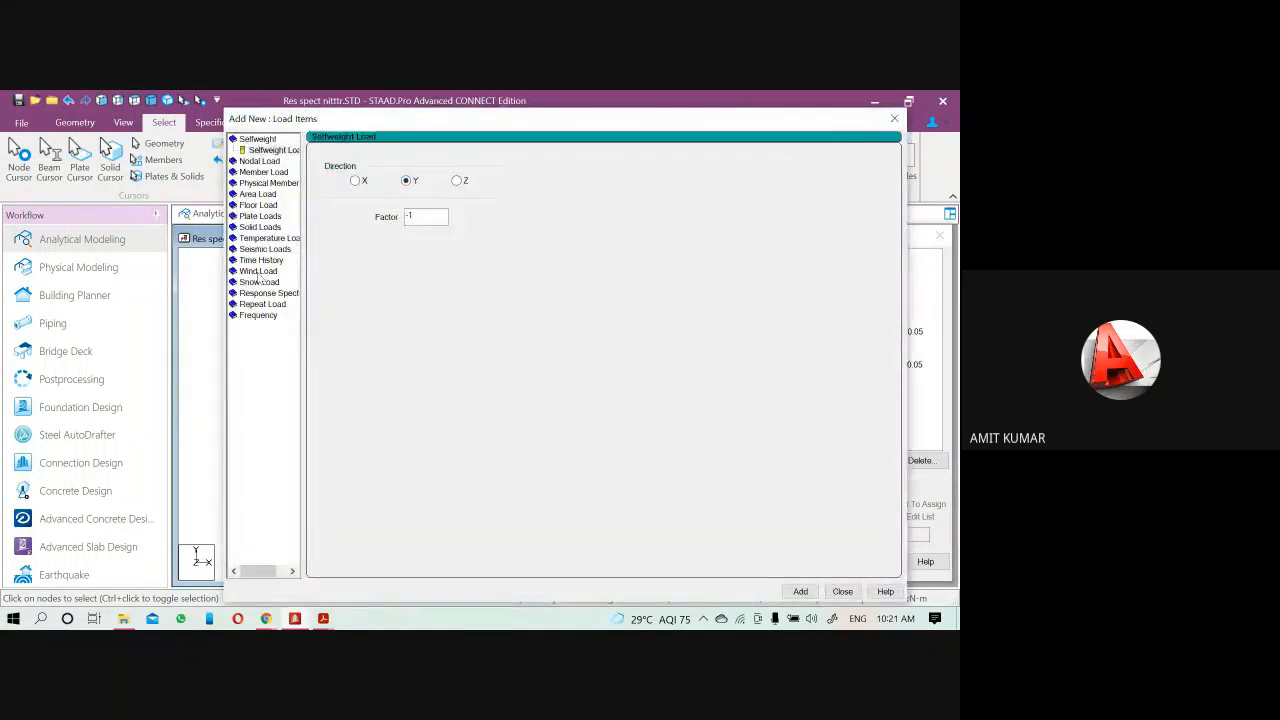
{"action": "left_click", "coordinate": [258, 272]}
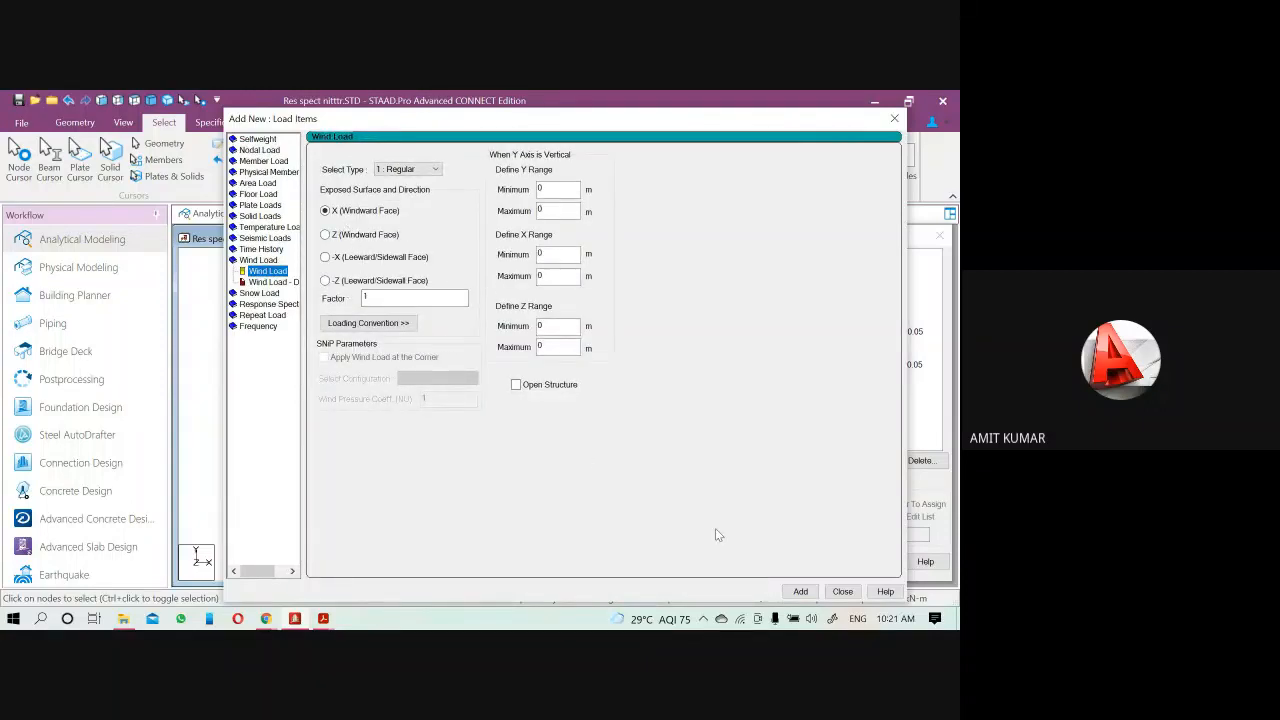
{"action": "left_click", "coordinate": [803, 592]}
Try a second X windward wind load with factor -1 in load case WL+X, and delete it from the case
{"action": "left_click_drag", "start_coordinate": [382, 296], "coordinate": [311, 302]}
{"action": "left_click", "coordinate": [800, 592]}
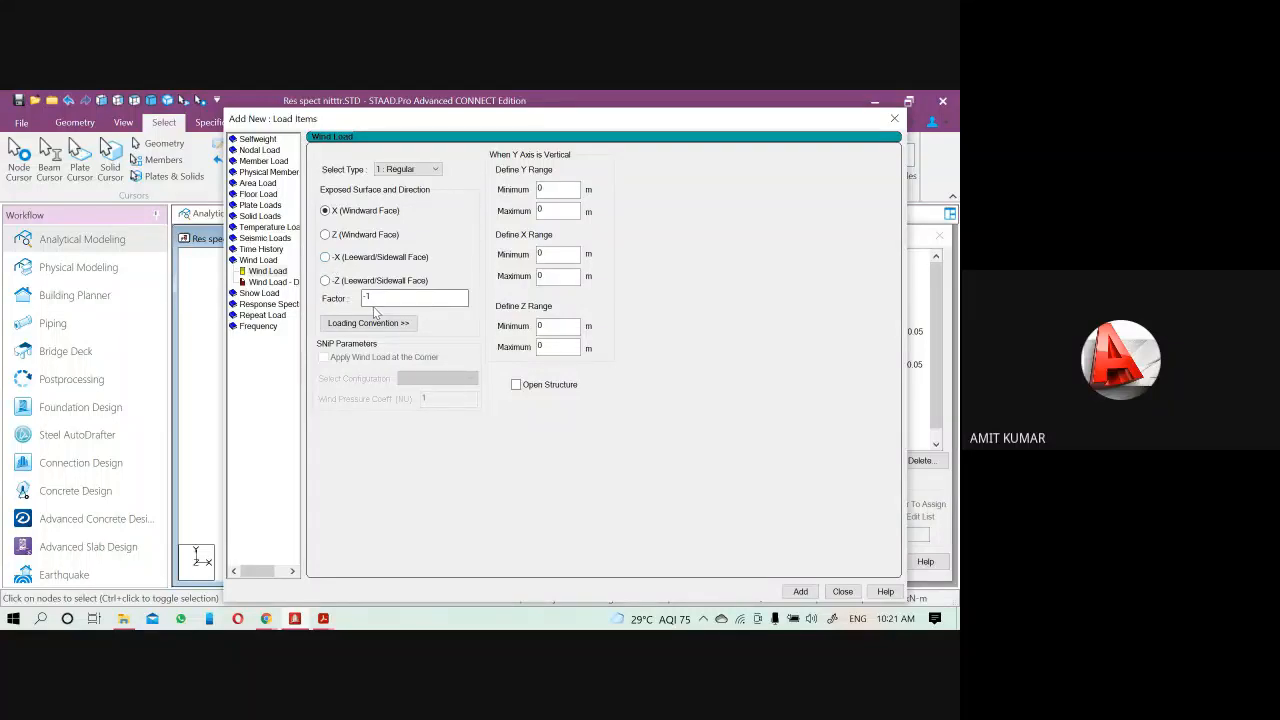
{"action": "left_click", "coordinate": [325, 234]}
{"action": "double_click", "coordinate": [386, 295]}
{"action": "left_click", "coordinate": [893, 120]}
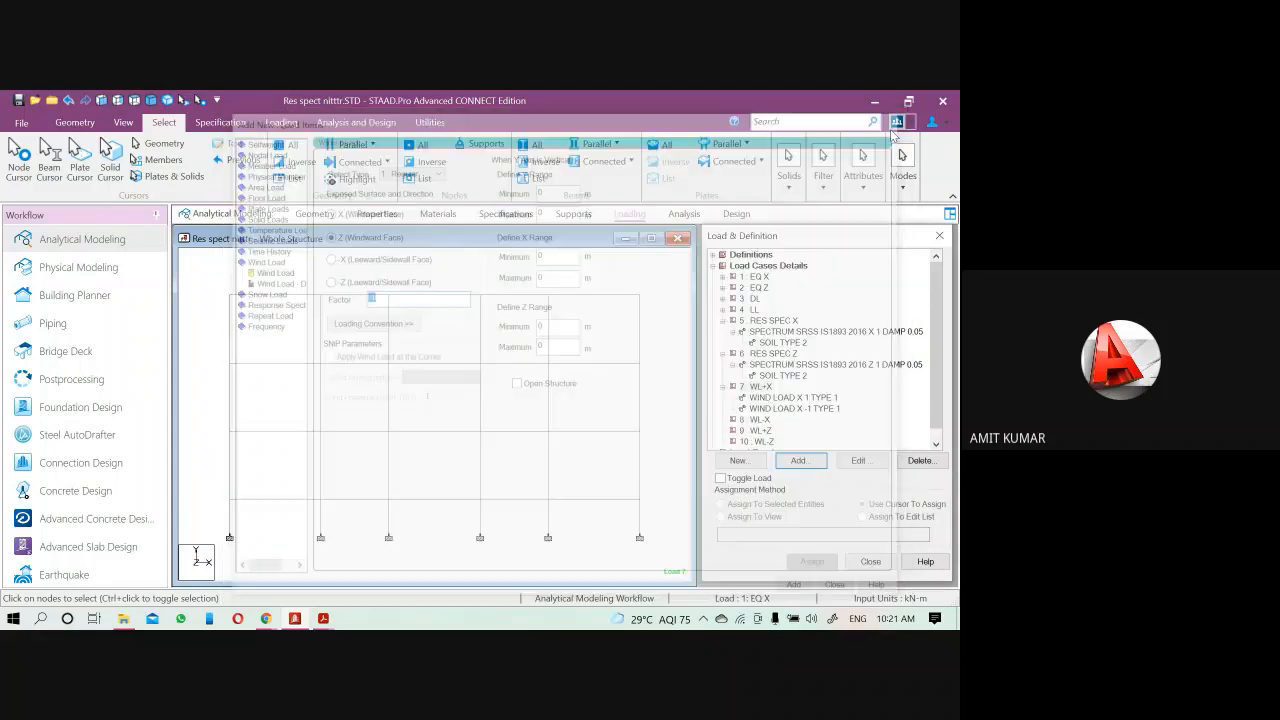
{"action": "left_click", "coordinate": [817, 408]}
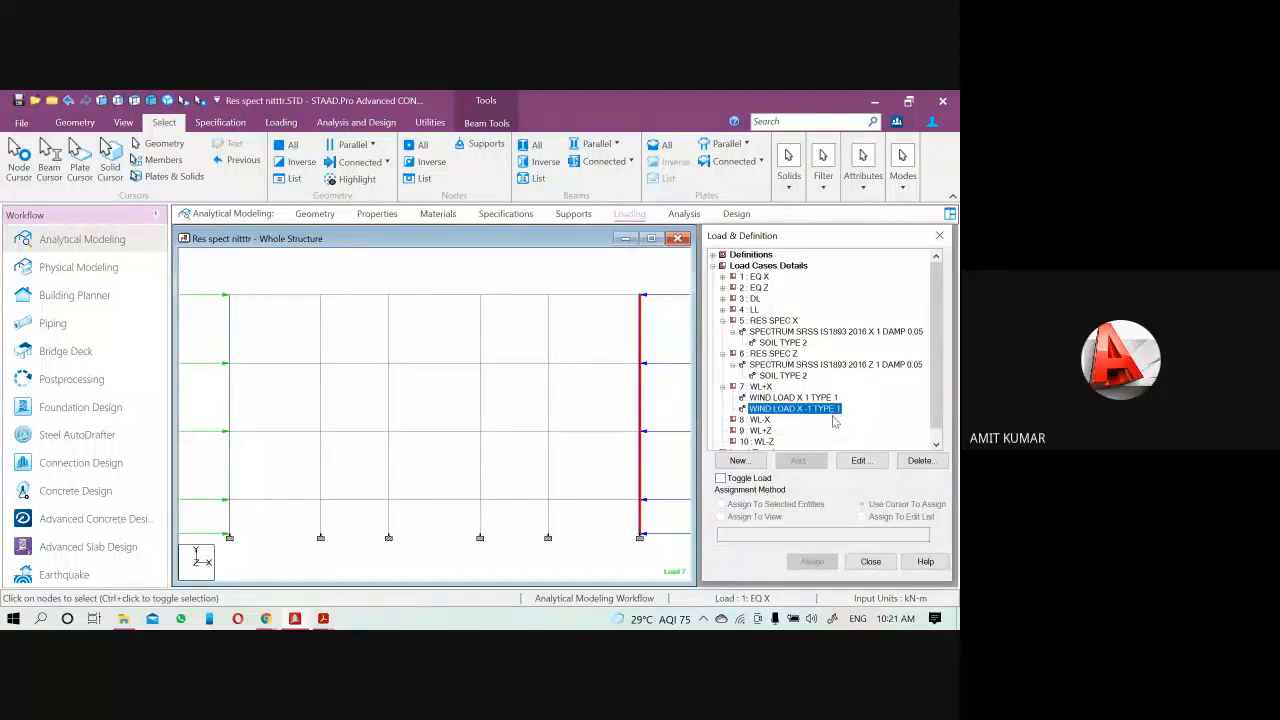
{"action": "key", "text": "Delete"}
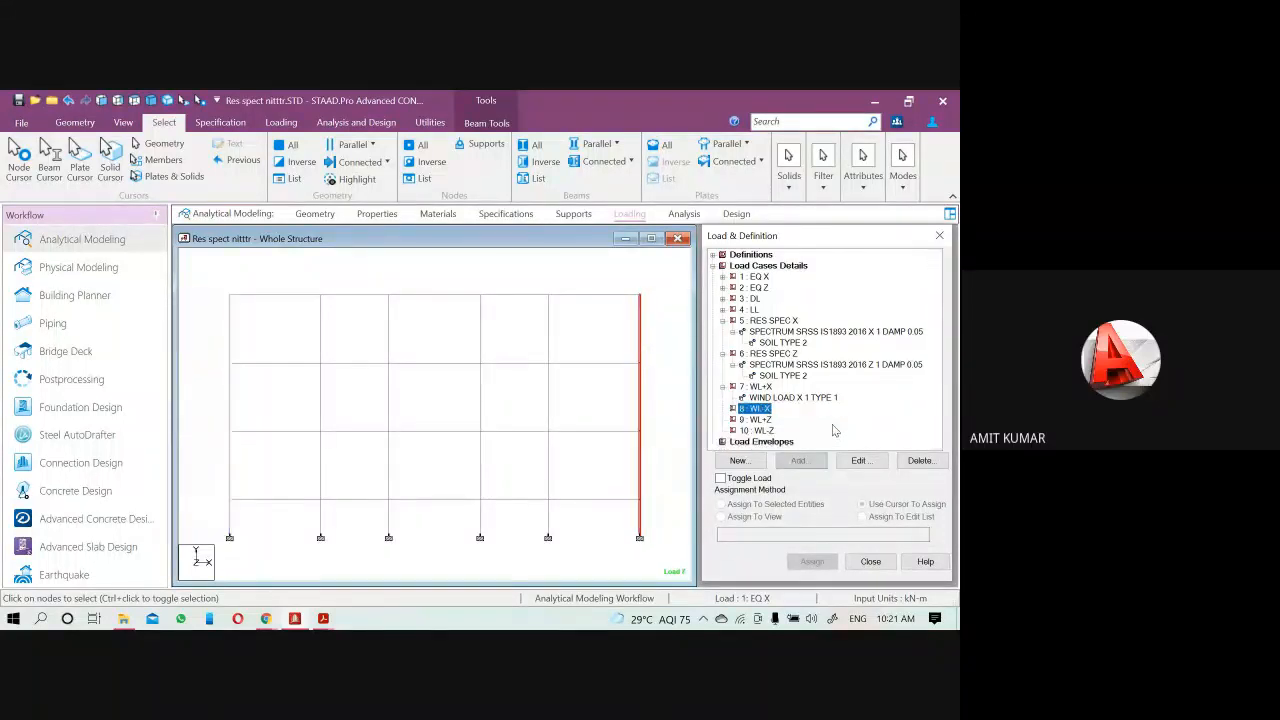
Display the WL+X wind load on the frame, and add a type 1 X windward wind load with factor -1 to case WL-X
{"action": "left_click", "coordinate": [818, 397]}
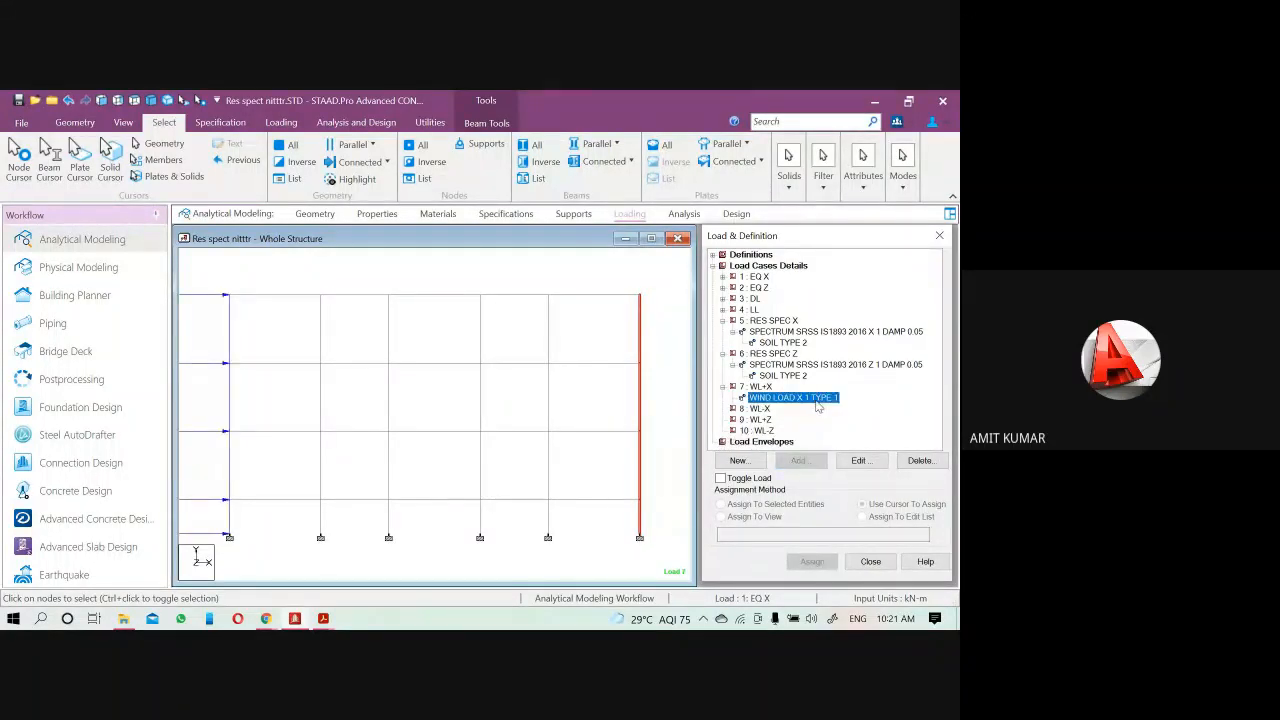
{"action": "left_click", "coordinate": [768, 410]}
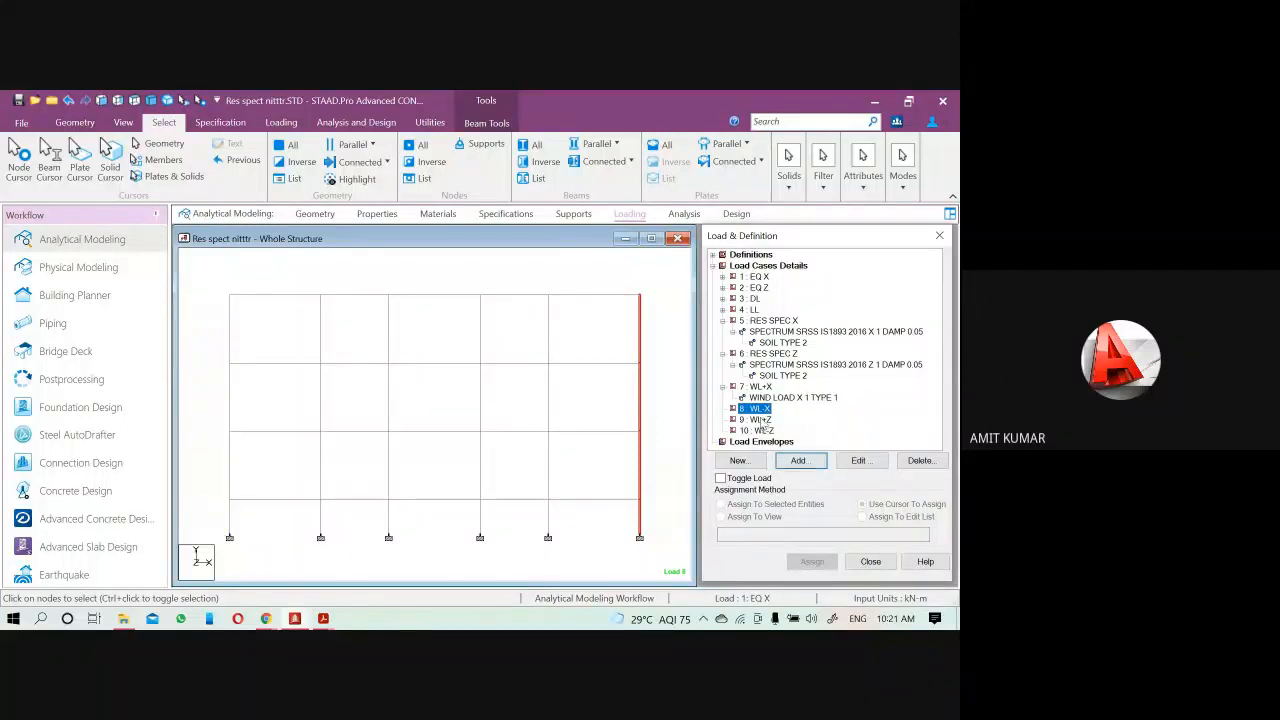
{"action": "left_click", "coordinate": [798, 465]}
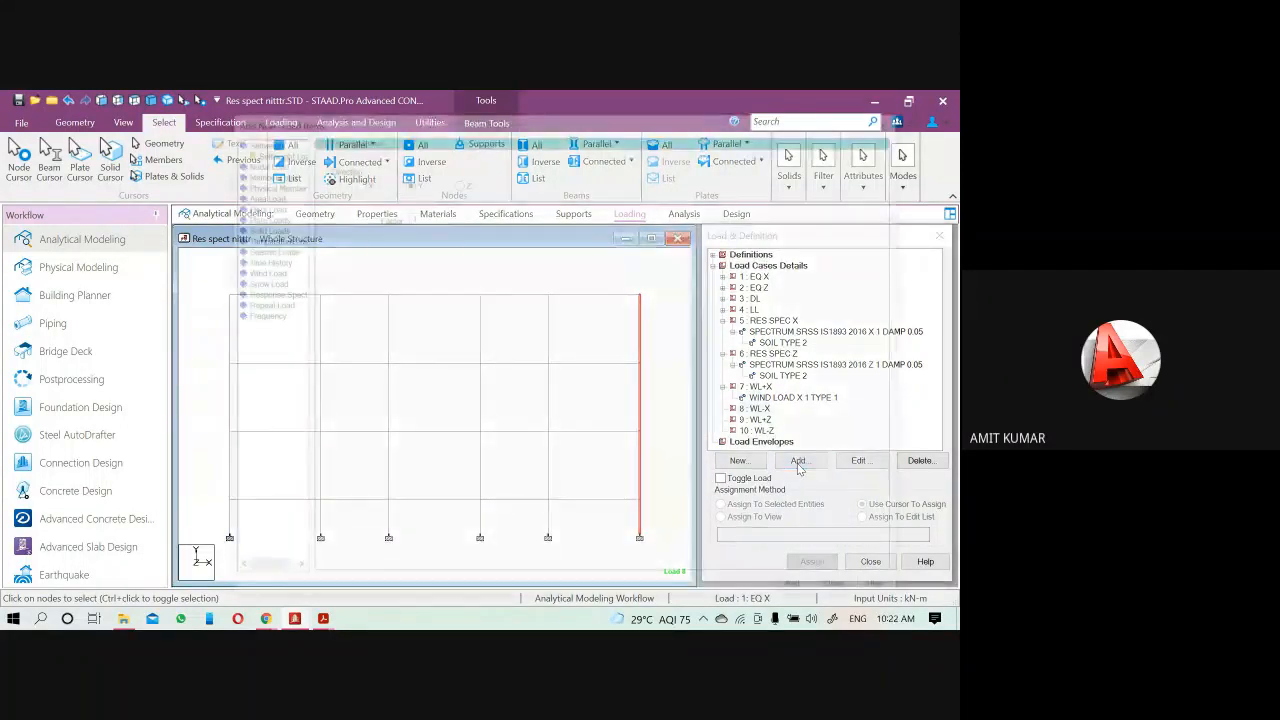
{"action": "left_click", "coordinate": [258, 271]}
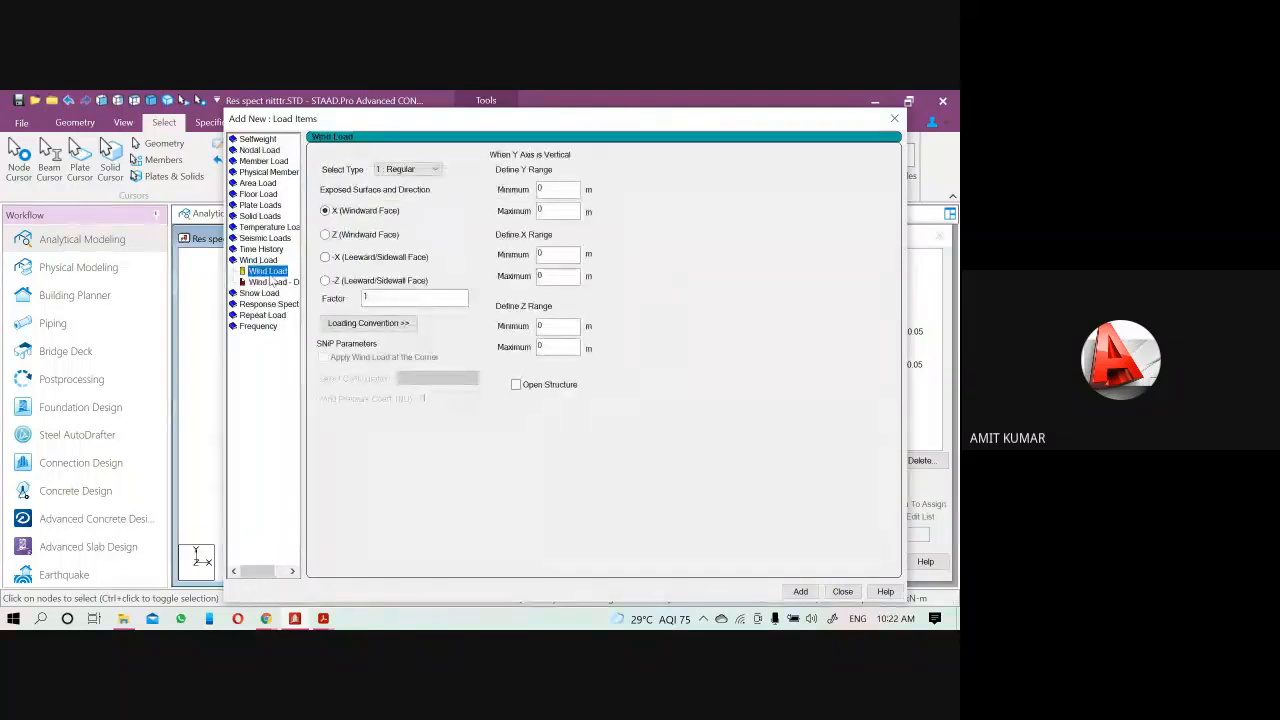
{"action": "double_click", "coordinate": [372, 300]}
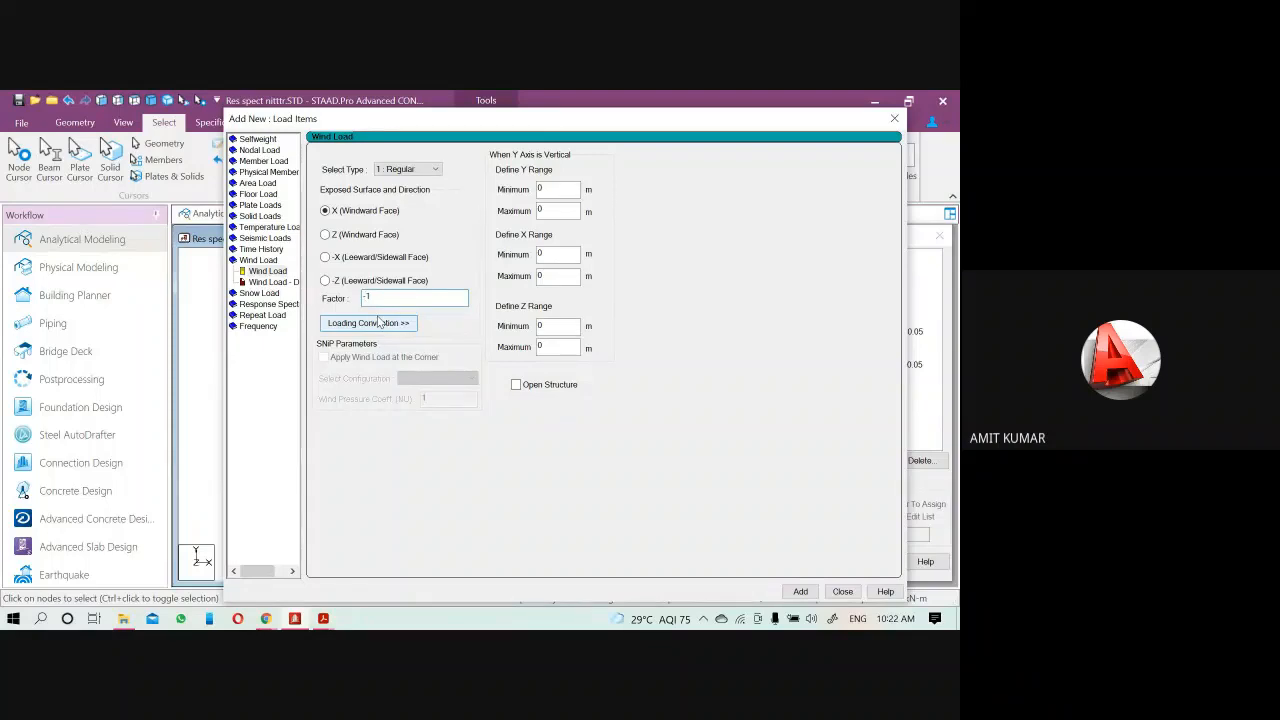
{"action": "left_click", "coordinate": [801, 591]}
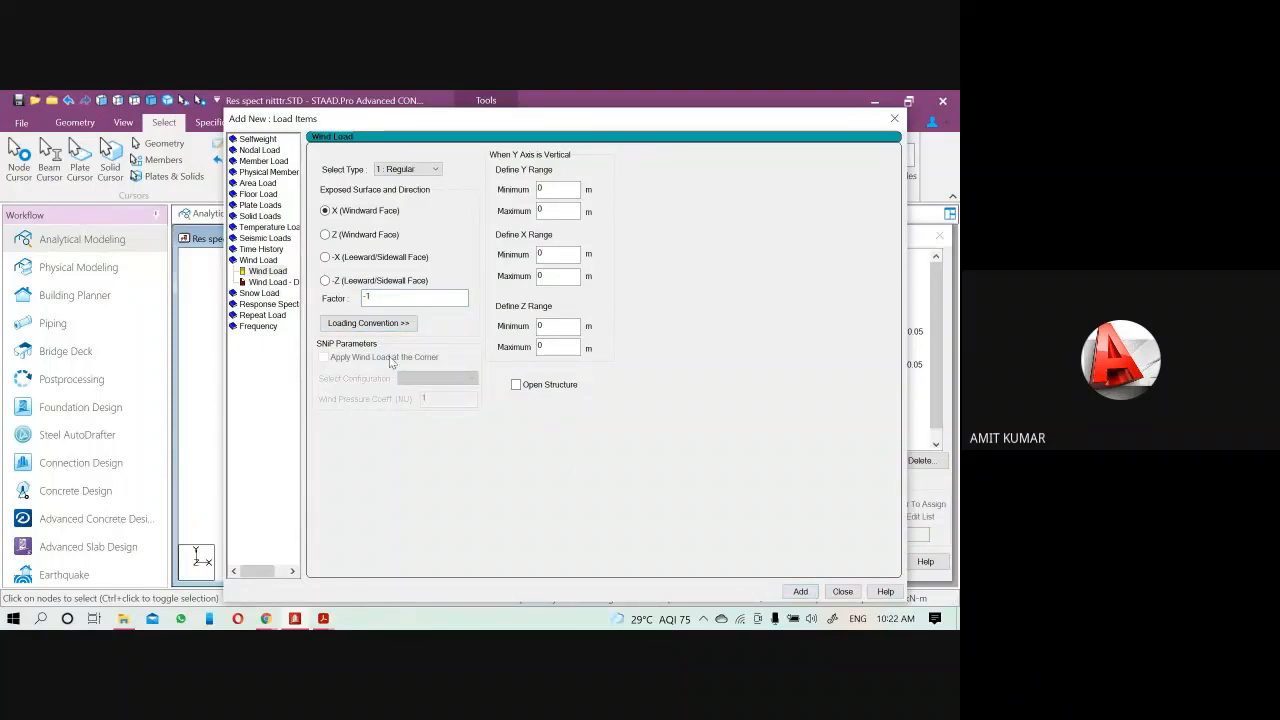
{"action": "left_click", "coordinate": [842, 592]}
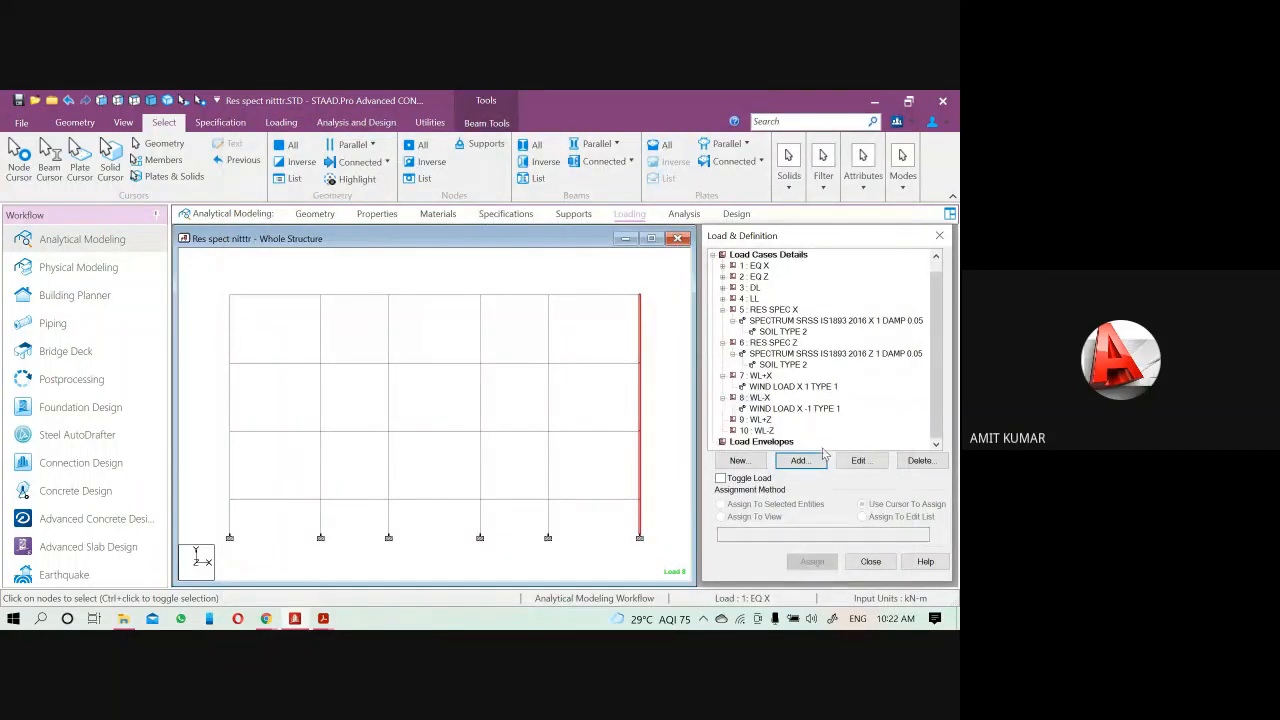
Add a type 1 wind load on the Z windward face with factor 1 to load case WL+Z
{"action": "left_click", "coordinate": [768, 421]}
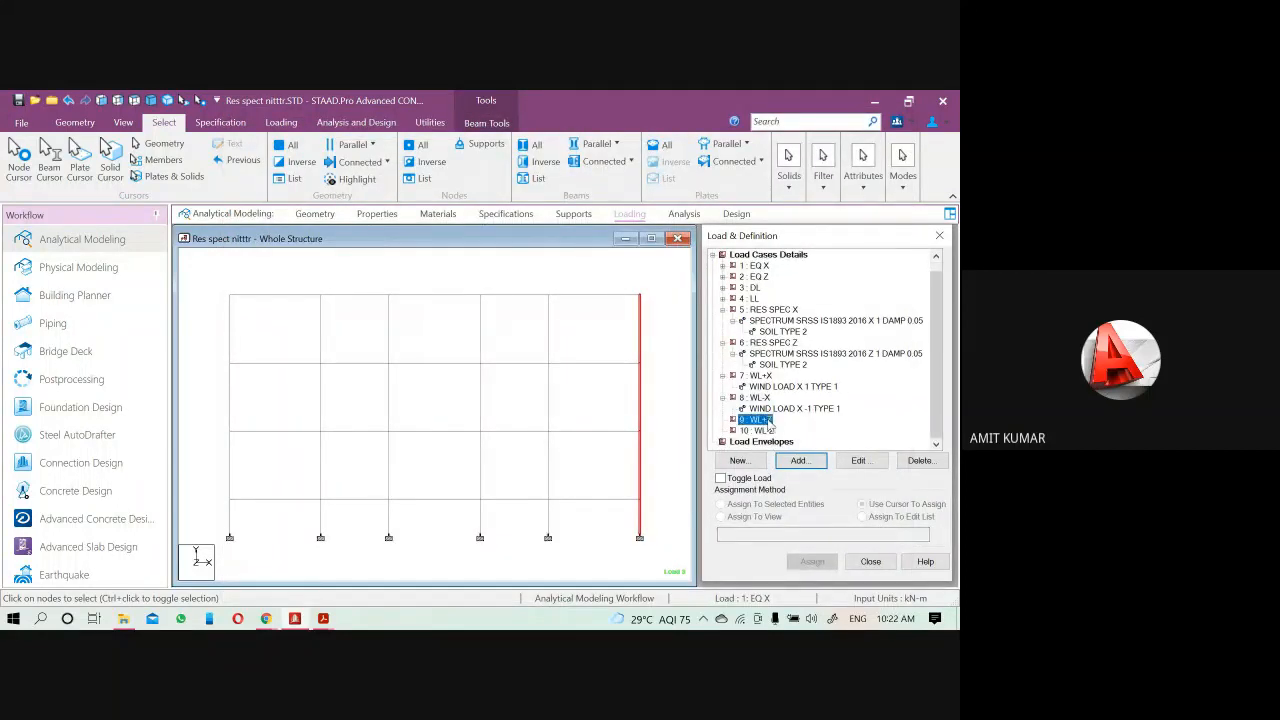
{"action": "left_click", "coordinate": [809, 462]}
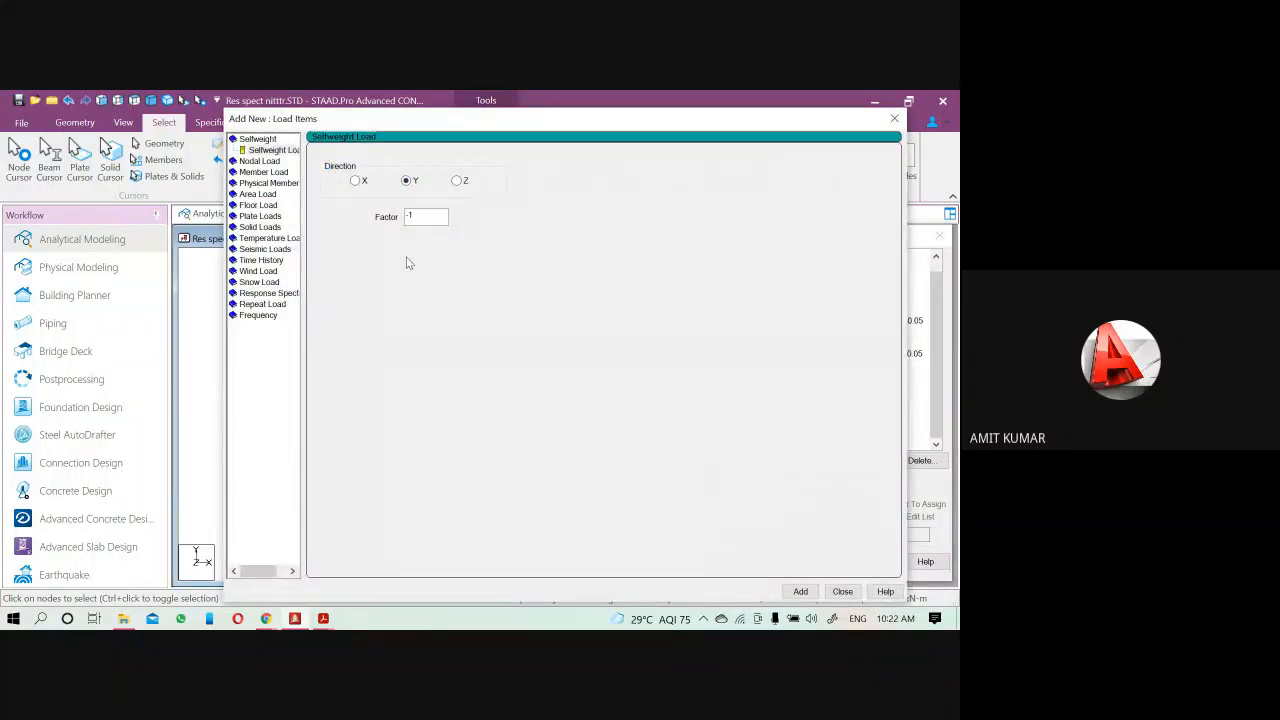
{"action": "left_click", "coordinate": [264, 271]}
{"action": "left_click", "coordinate": [333, 234]}
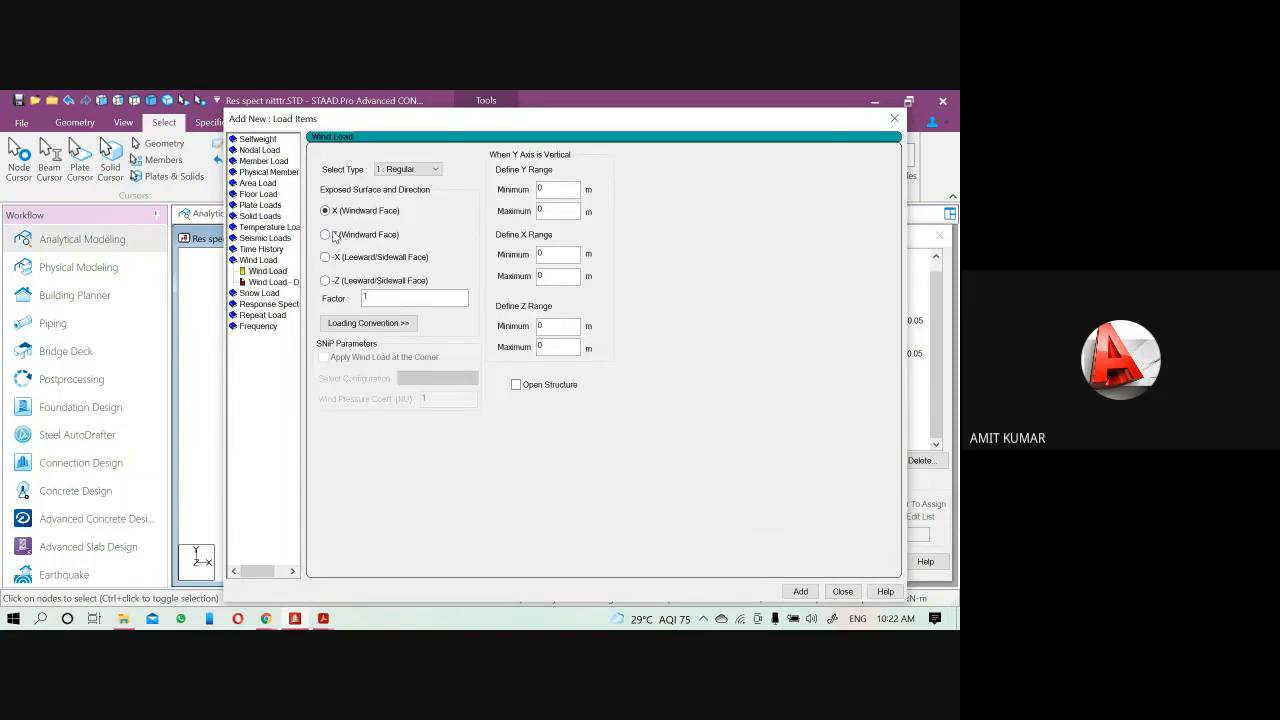
{"action": "left_click", "coordinate": [798, 591]}
{"action": "left_click", "coordinate": [842, 591]}
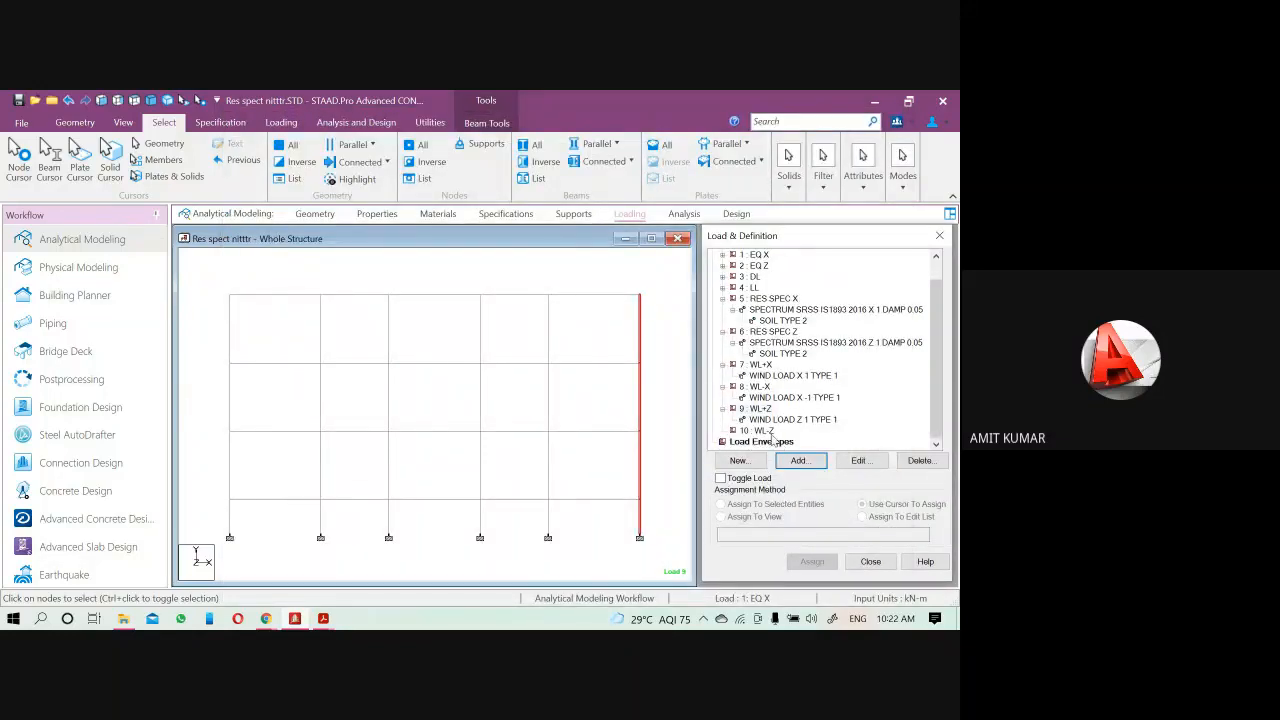
Add a type 1 wind load on the X windward face with factor -1 to load case WL-Z
{"action": "left_click", "coordinate": [762, 430]}
{"action": "left_click", "coordinate": [802, 464]}
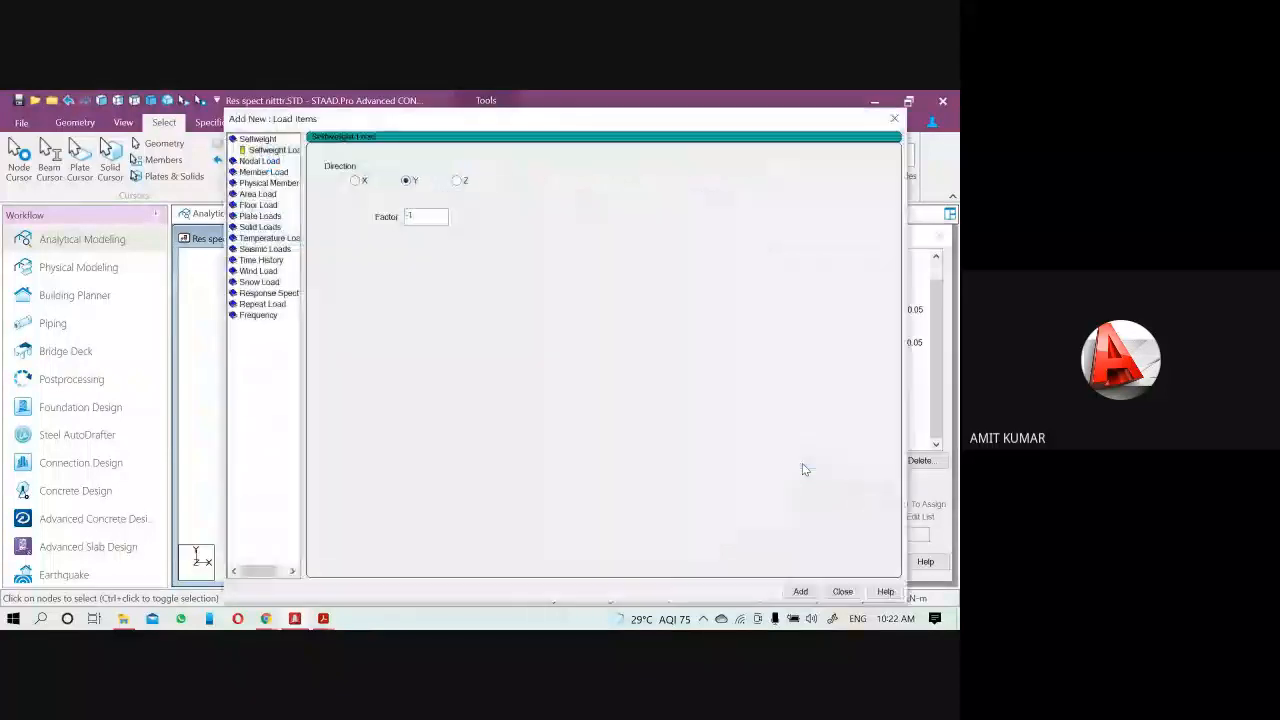
{"action": "left_click", "coordinate": [260, 271]}
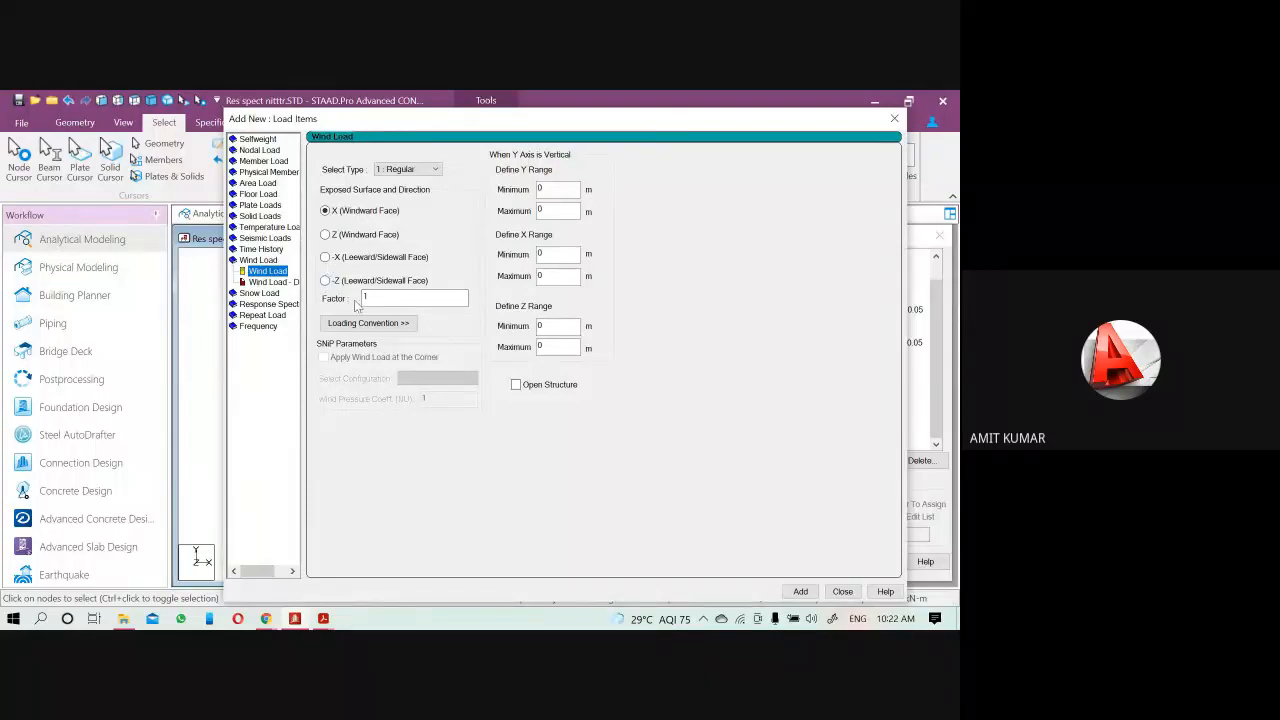
{"action": "left_click", "coordinate": [364, 298]}
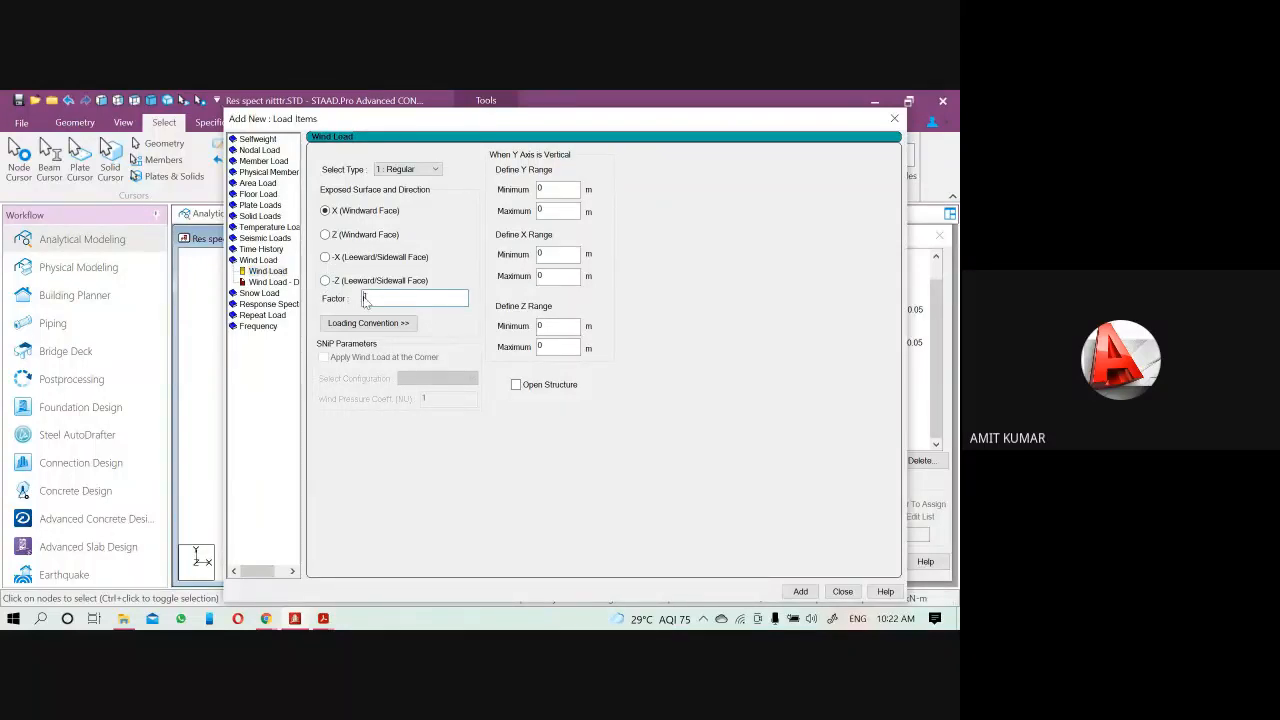
{"action": "type", "text": "-1"}
{"action": "left_click", "coordinate": [799, 591]}
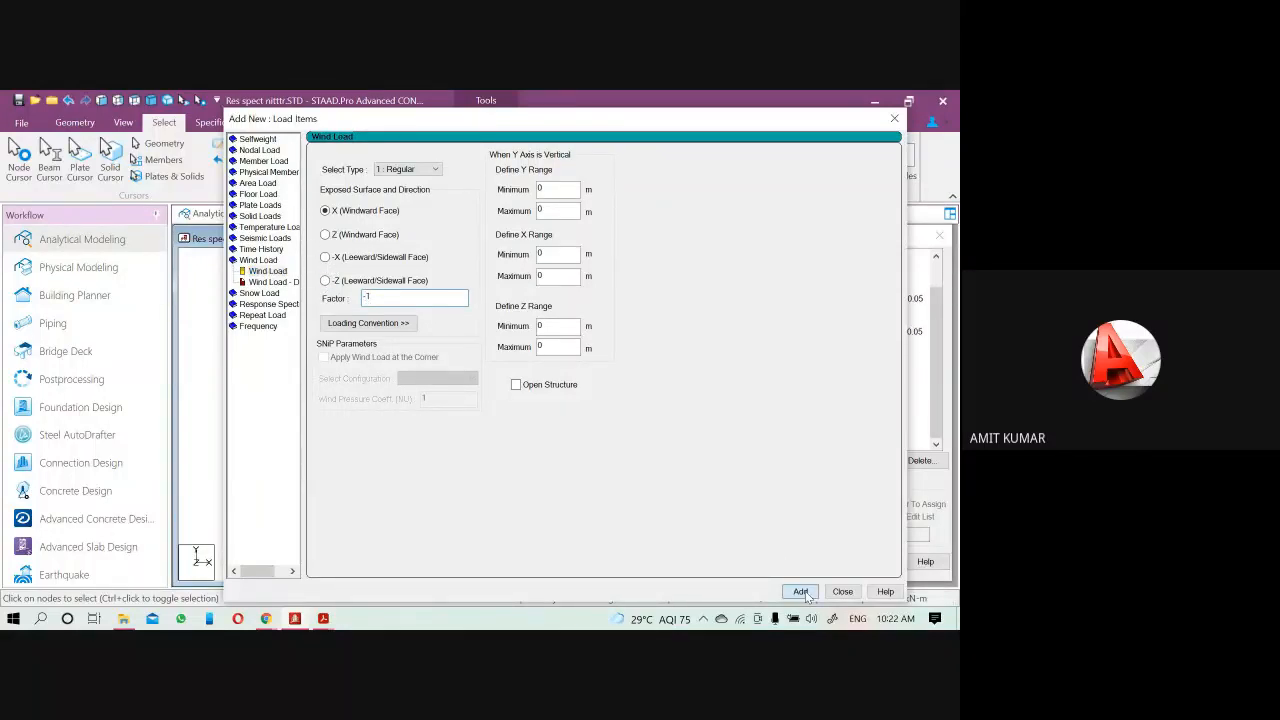
{"action": "left_click", "coordinate": [842, 591]}
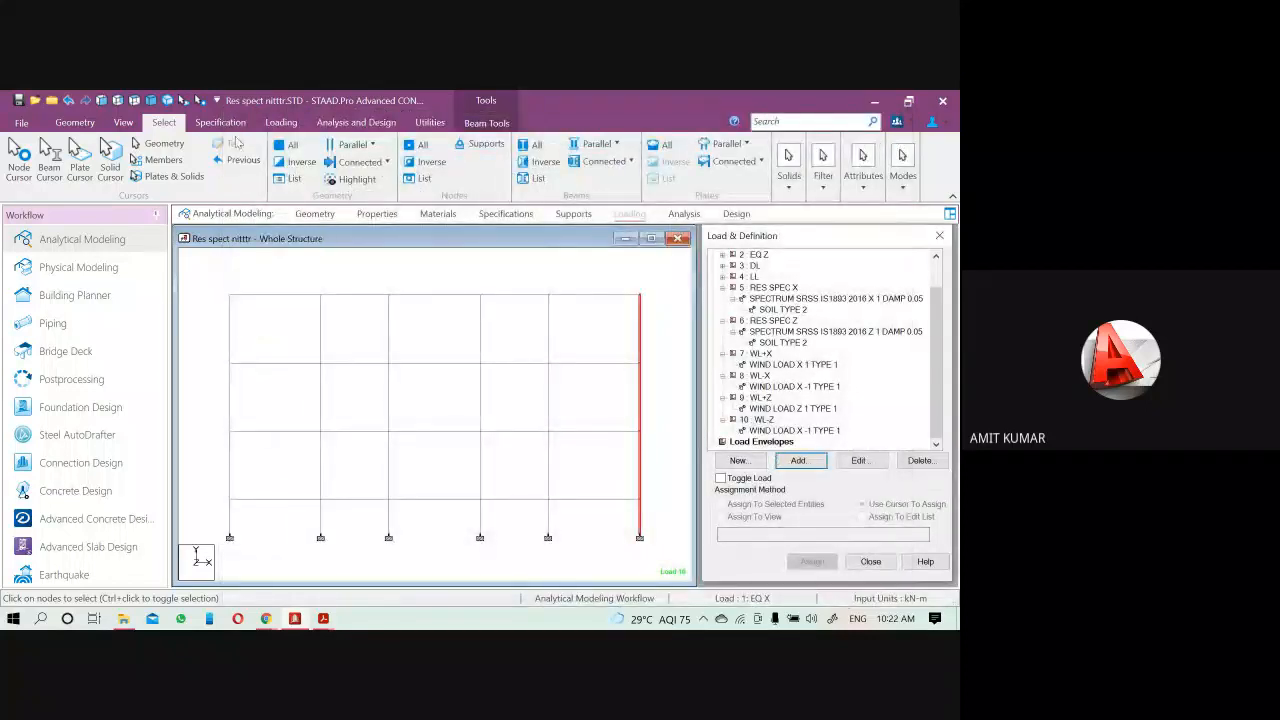
Change the exposed surface of the wind load in case WL-Z to the Z windward face
{"action": "left_click", "coordinate": [153, 101]}
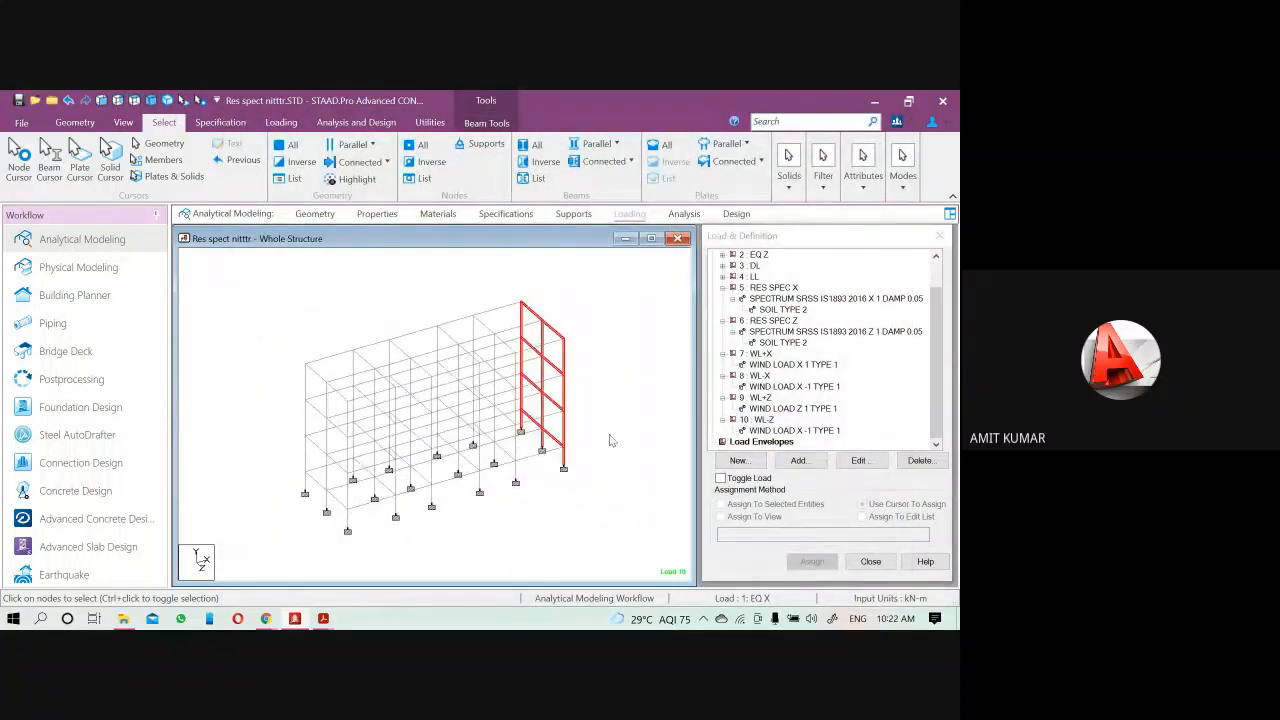
{"action": "left_click", "coordinate": [764, 431]}
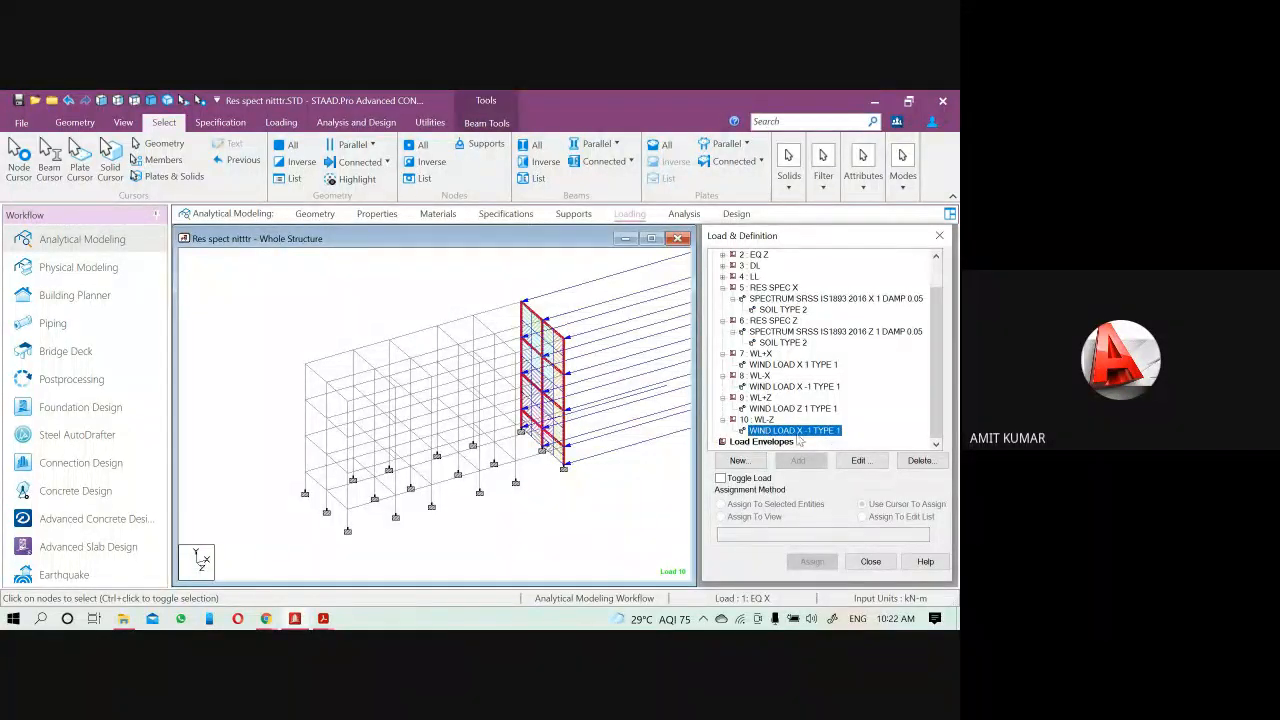
{"action": "left_click", "coordinate": [851, 465]}
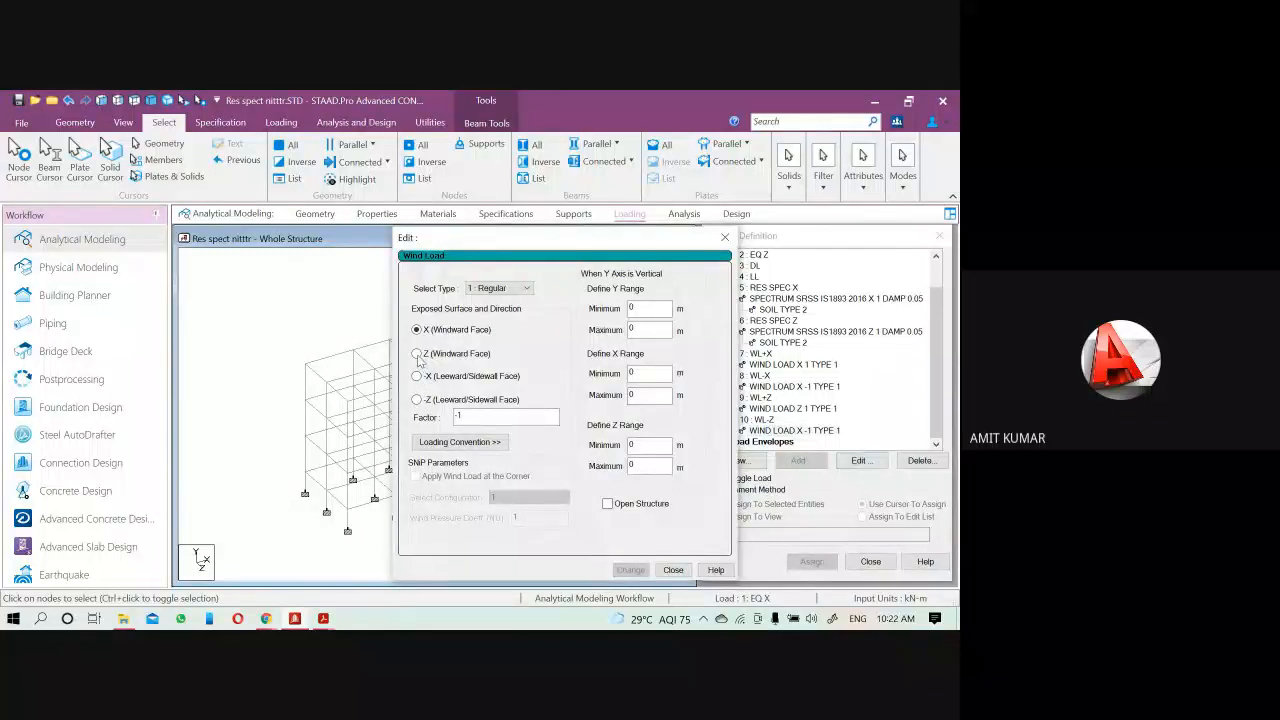
{"action": "left_click", "coordinate": [417, 354]}
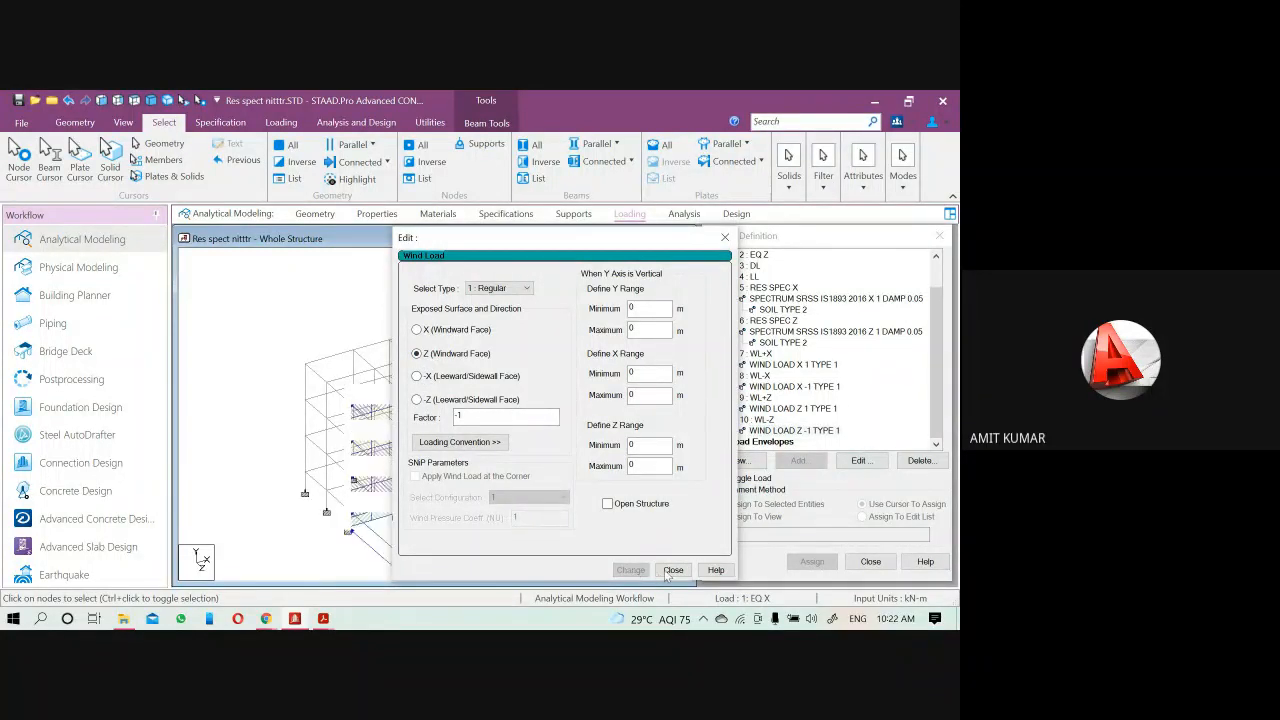
{"action": "left_click", "coordinate": [673, 570]}
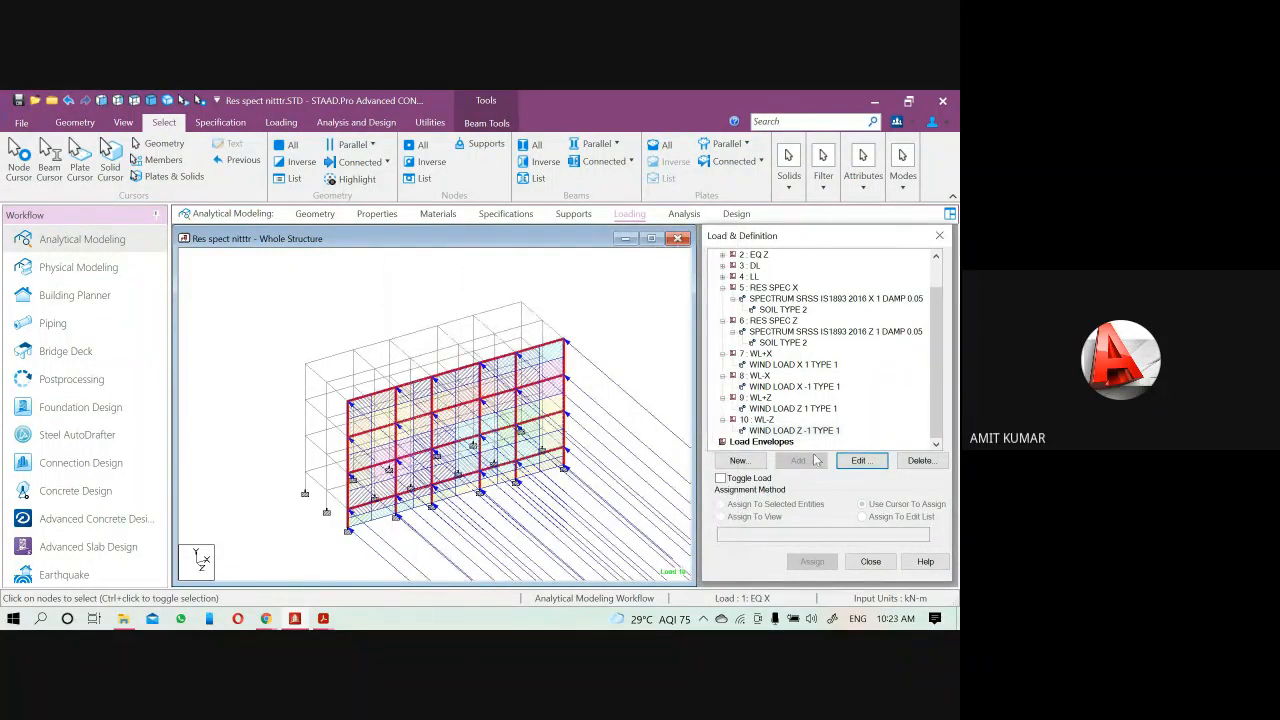
Display the WL+Z, WL-X and WL+X wind loads one after another on the frame to check their directions
{"action": "left_click", "coordinate": [785, 409]}
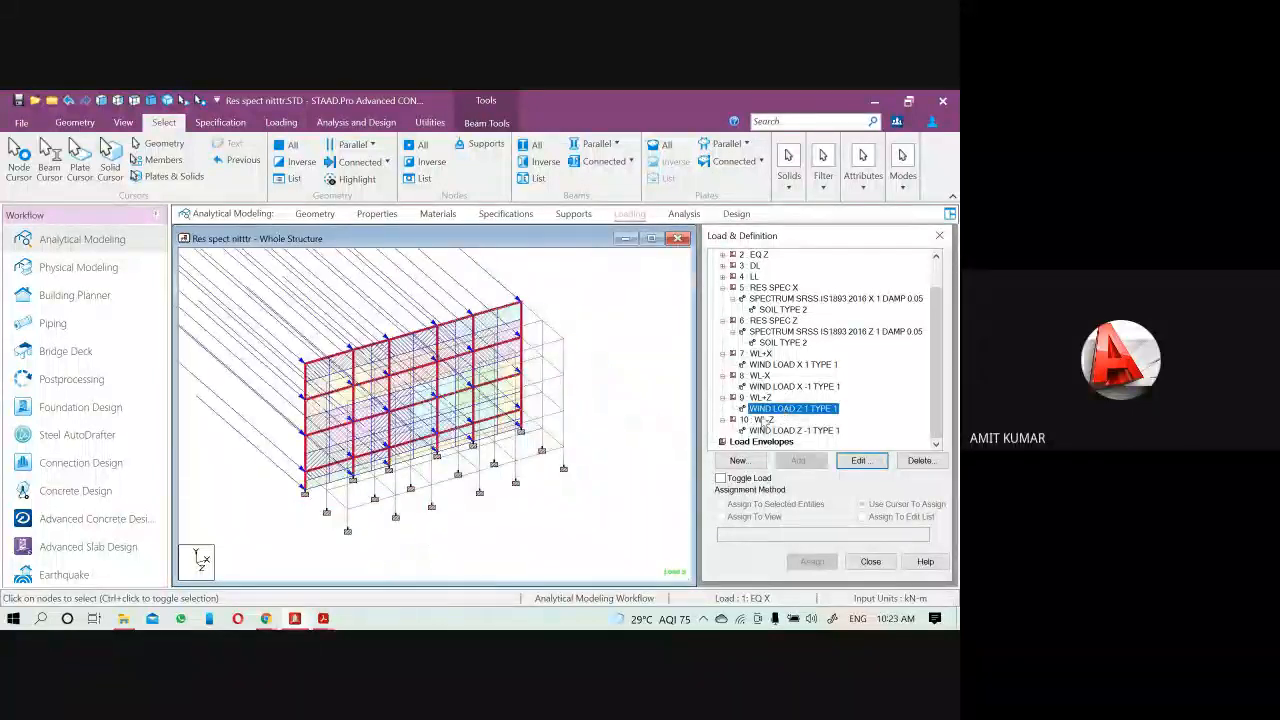
{"action": "left_click", "coordinate": [760, 398]}
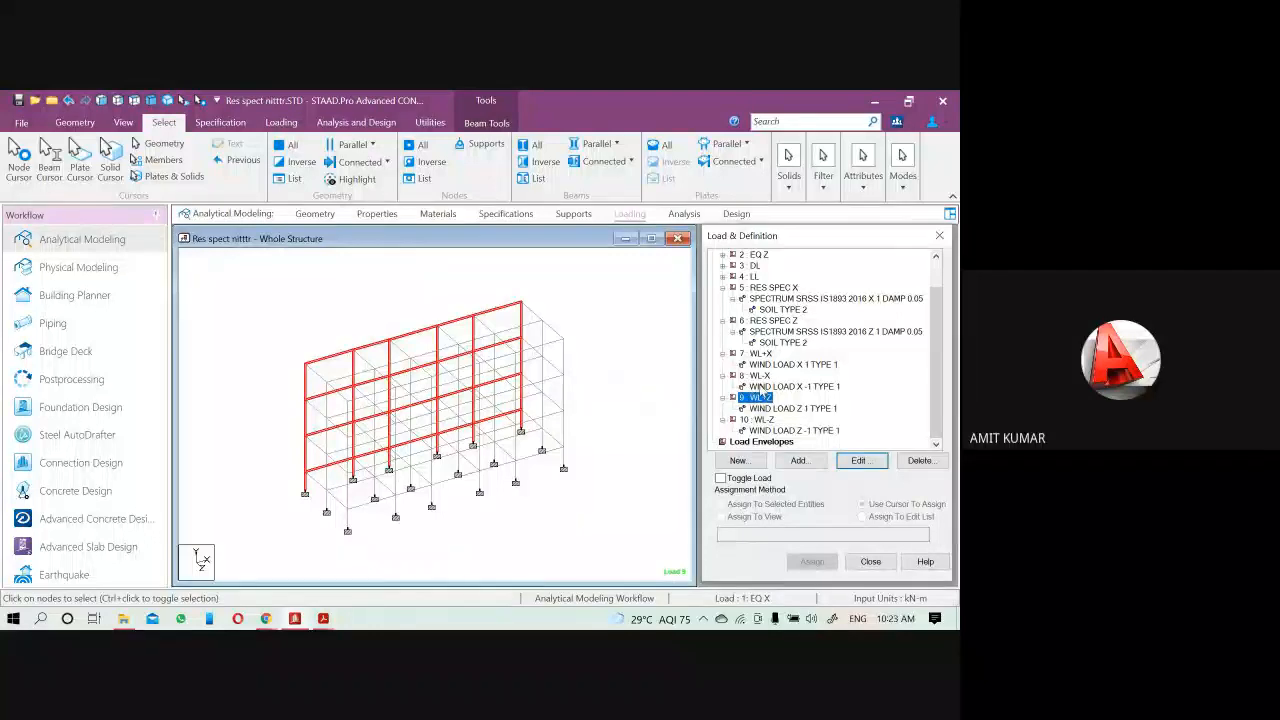
{"action": "left_click", "coordinate": [762, 387]}
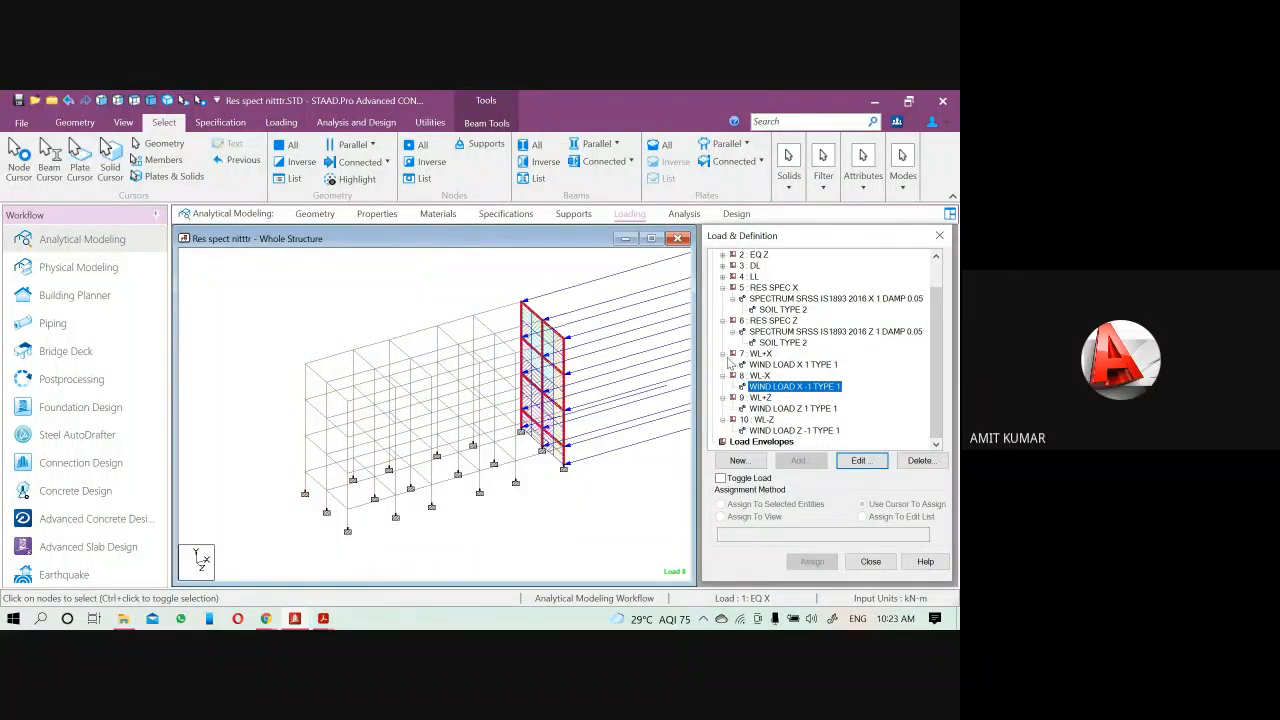
{"action": "left_click", "coordinate": [788, 366]}
{"action": "left_click", "coordinate": [647, 407]}
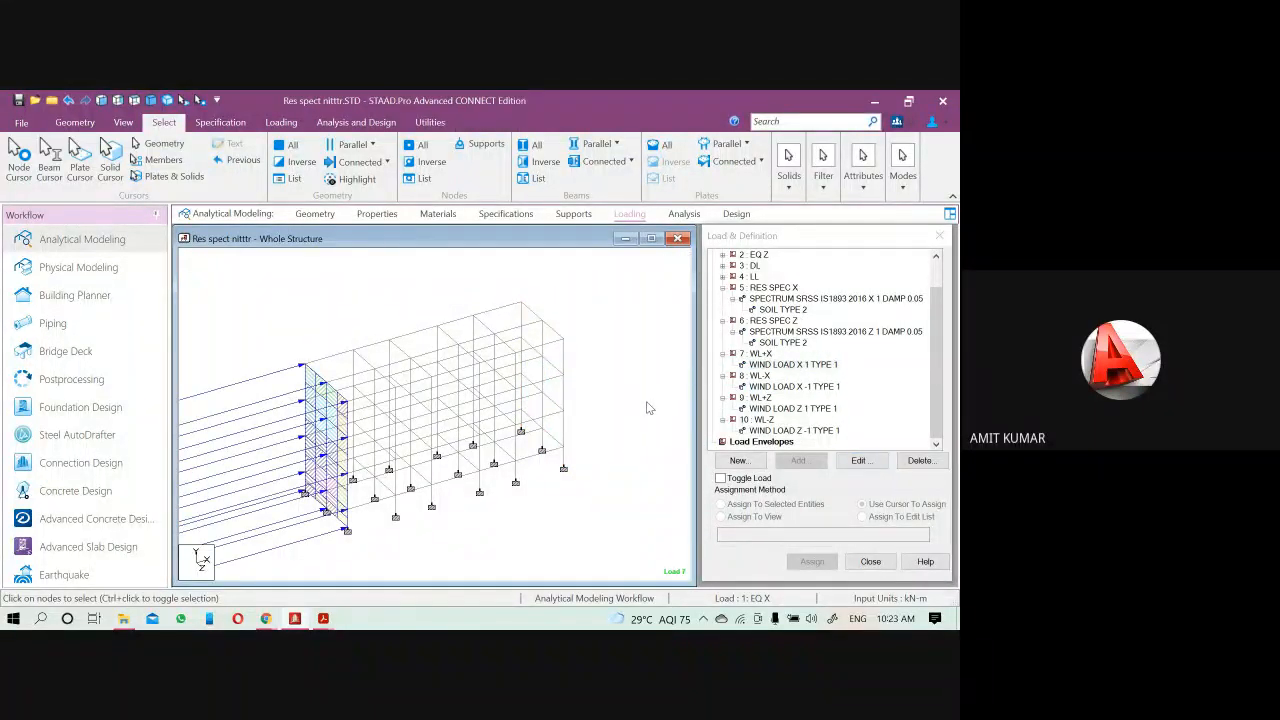
{"action": "key", "text": "ctrl+F5"}
{"action": "left_click", "coordinate": [494, 433]}
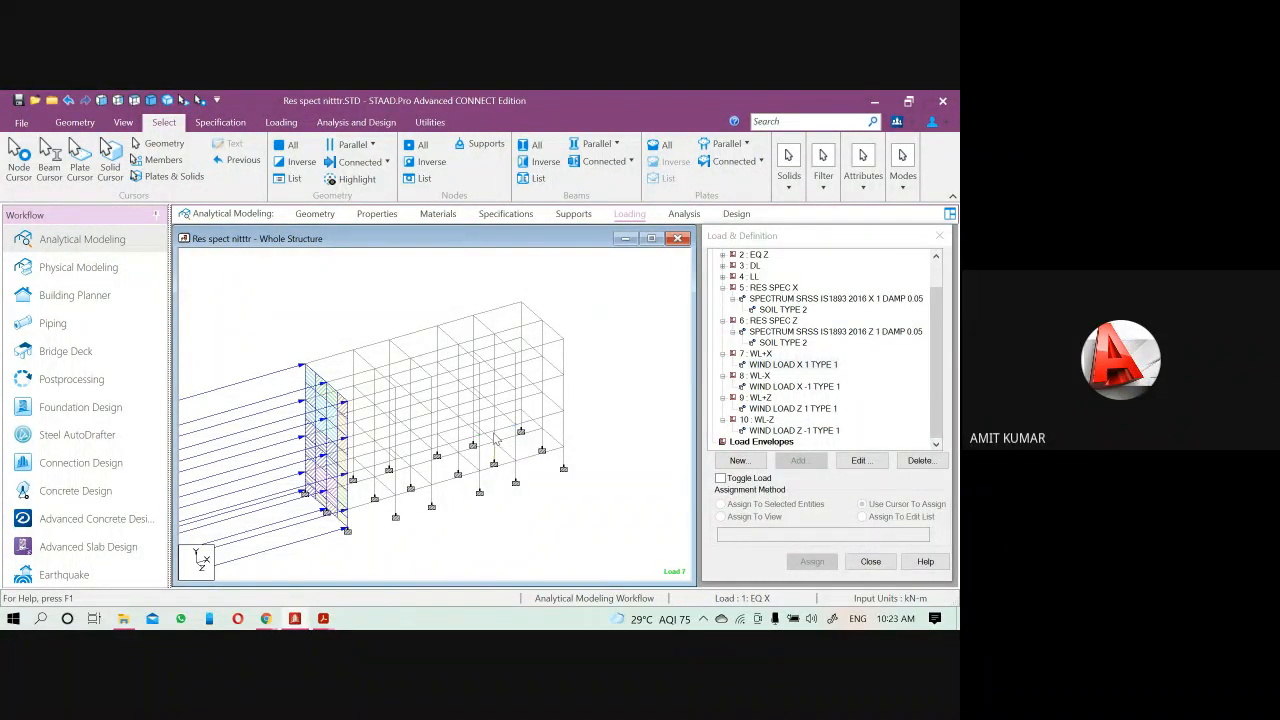
Switch to the assignment PDF in Acrobat Reader and read the load combination requirement and its IS 800: 2007 reference
{"action": "mouse_move", "coordinate": [295, 621]}
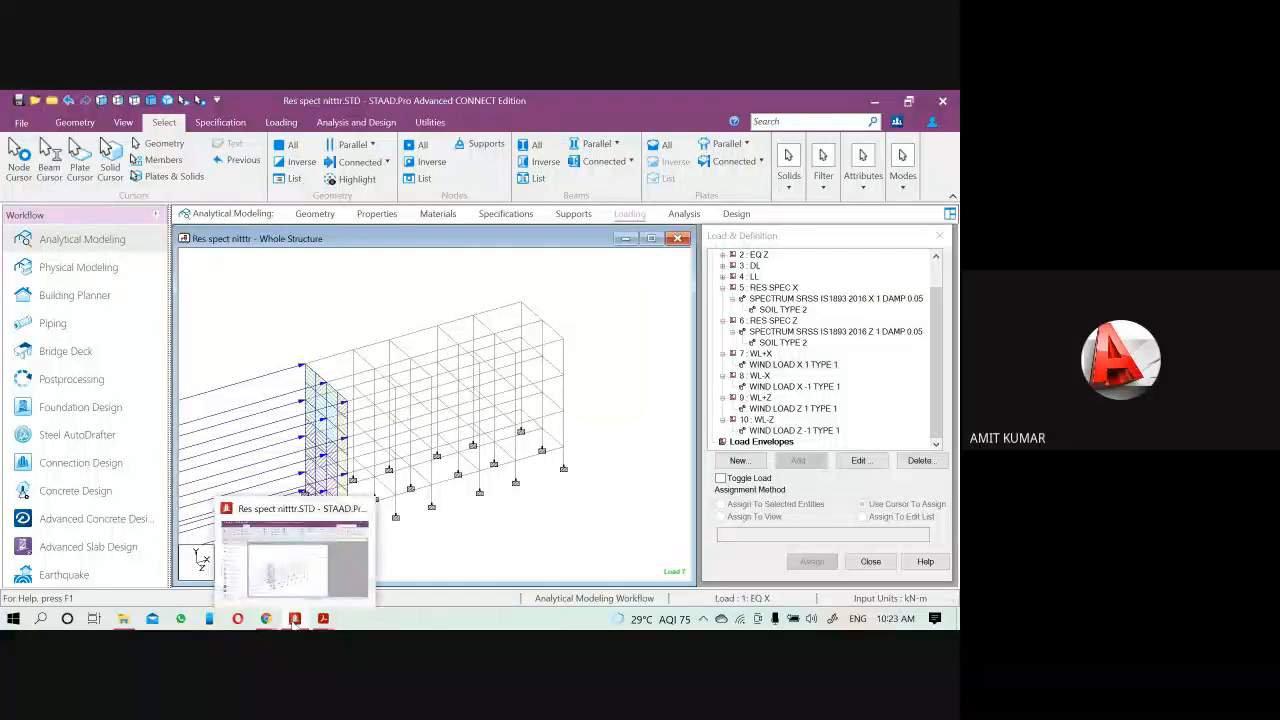
{"action": "left_click", "coordinate": [243, 557]}
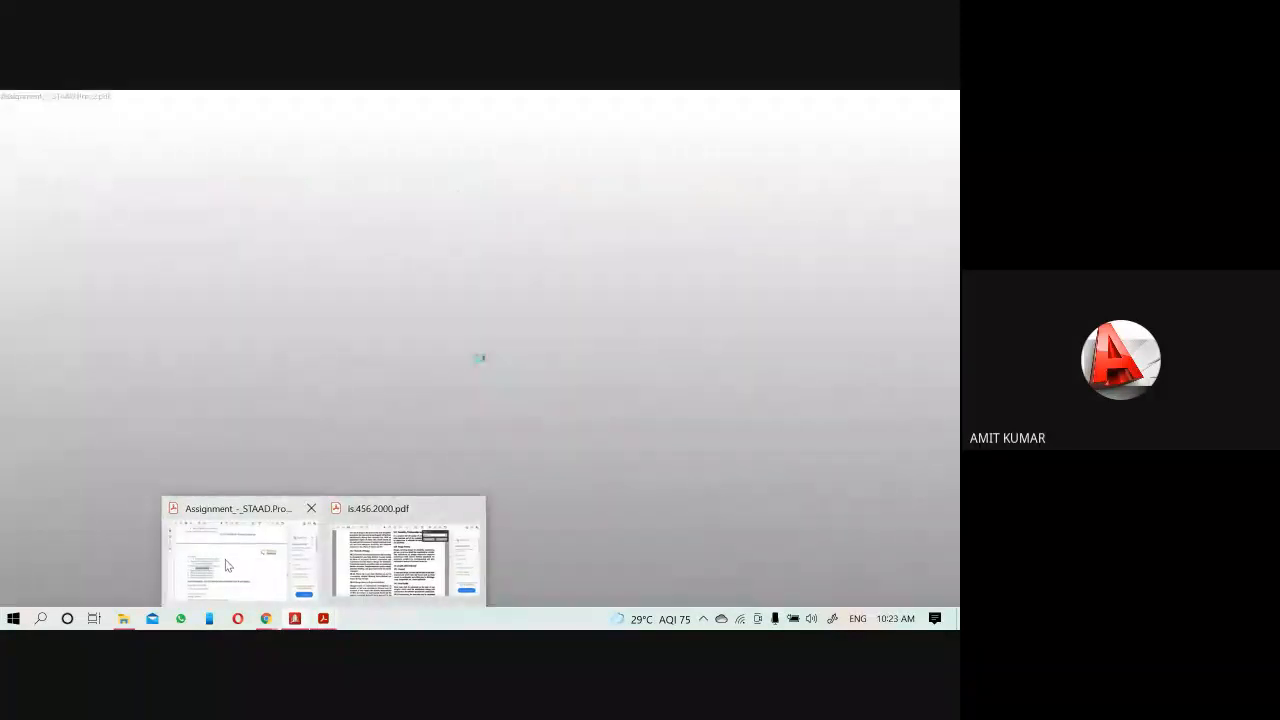
{"action": "scroll", "coordinate": [266, 442], "scroll_direction": "down", "scroll_amount": 3}
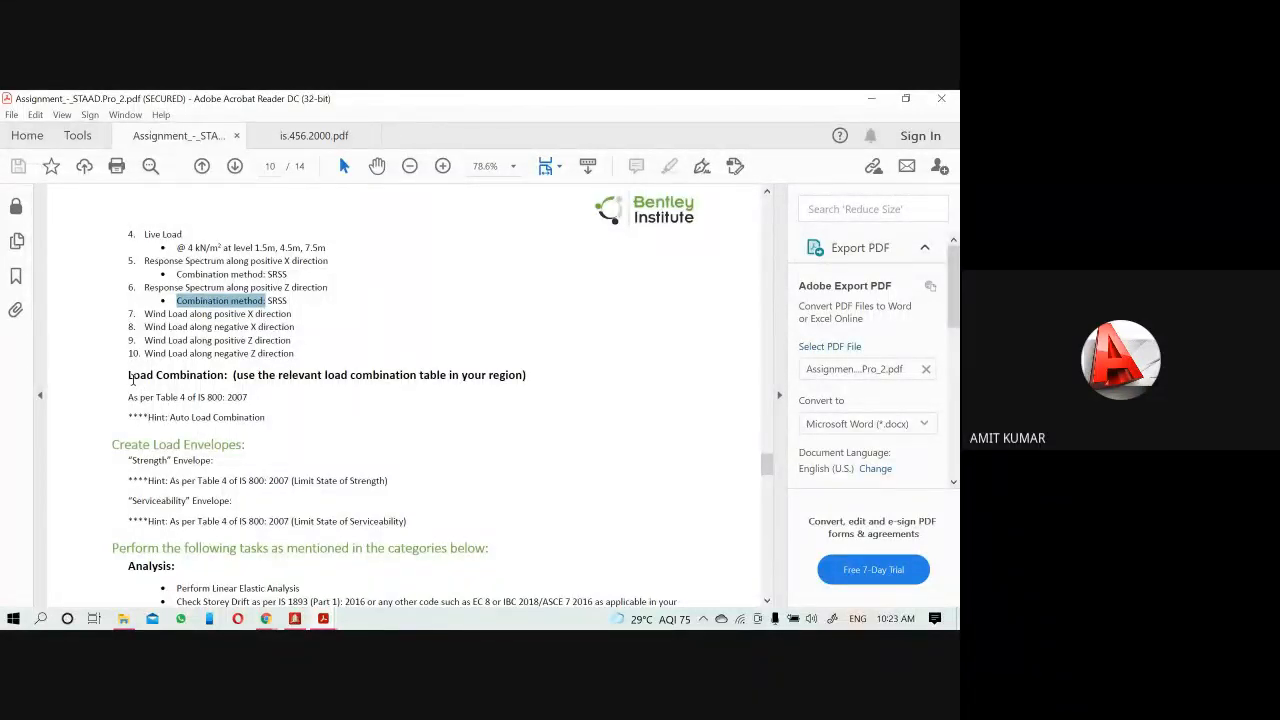
{"action": "left_click_drag", "start_coordinate": [128, 375], "coordinate": [224, 376]}
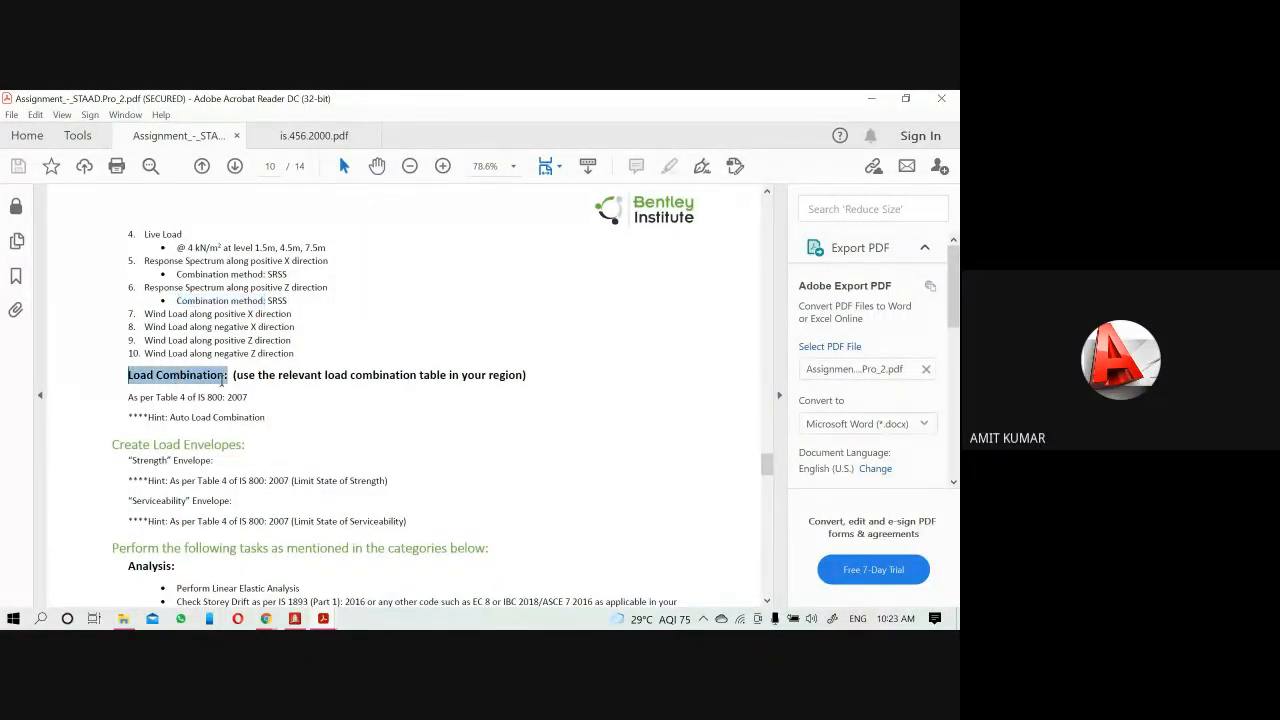
{"action": "left_click", "coordinate": [133, 419]}
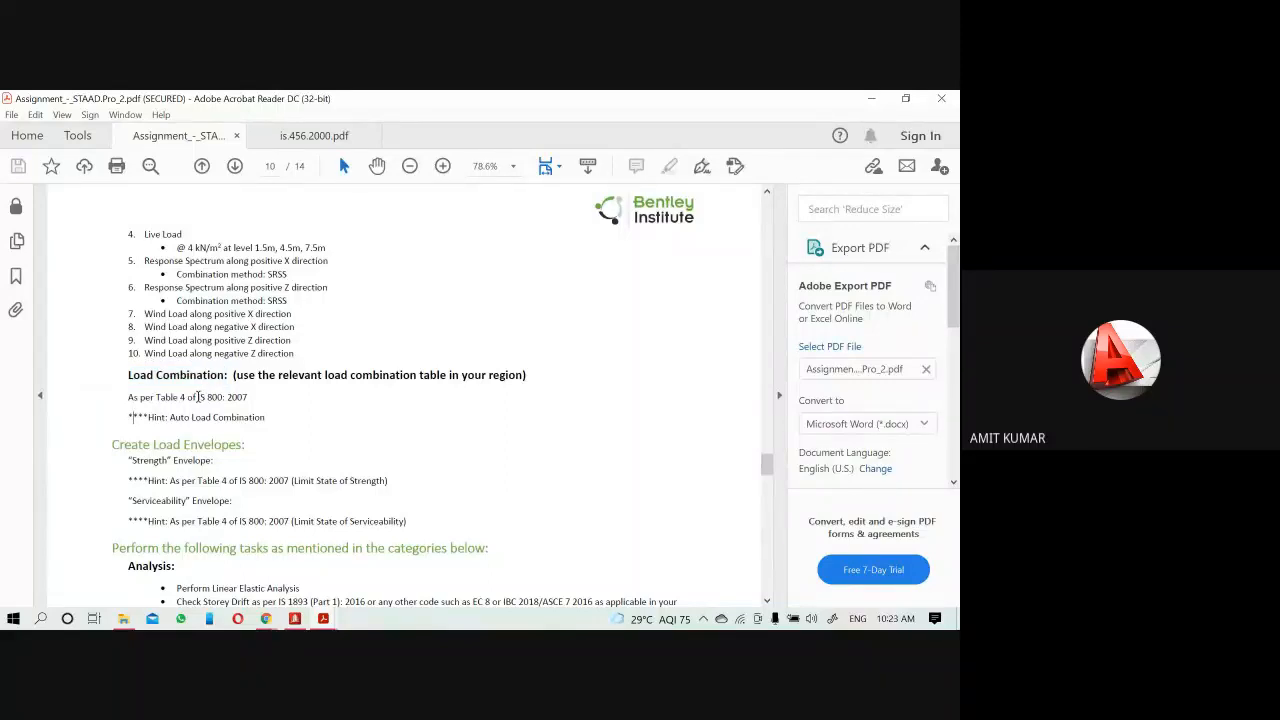
{"action": "left_click_drag", "start_coordinate": [197, 396], "coordinate": [252, 397]}
{"action": "left_click", "coordinate": [180, 407]}
{"action": "left_click_drag", "start_coordinate": [198, 397], "coordinate": [247, 397]}
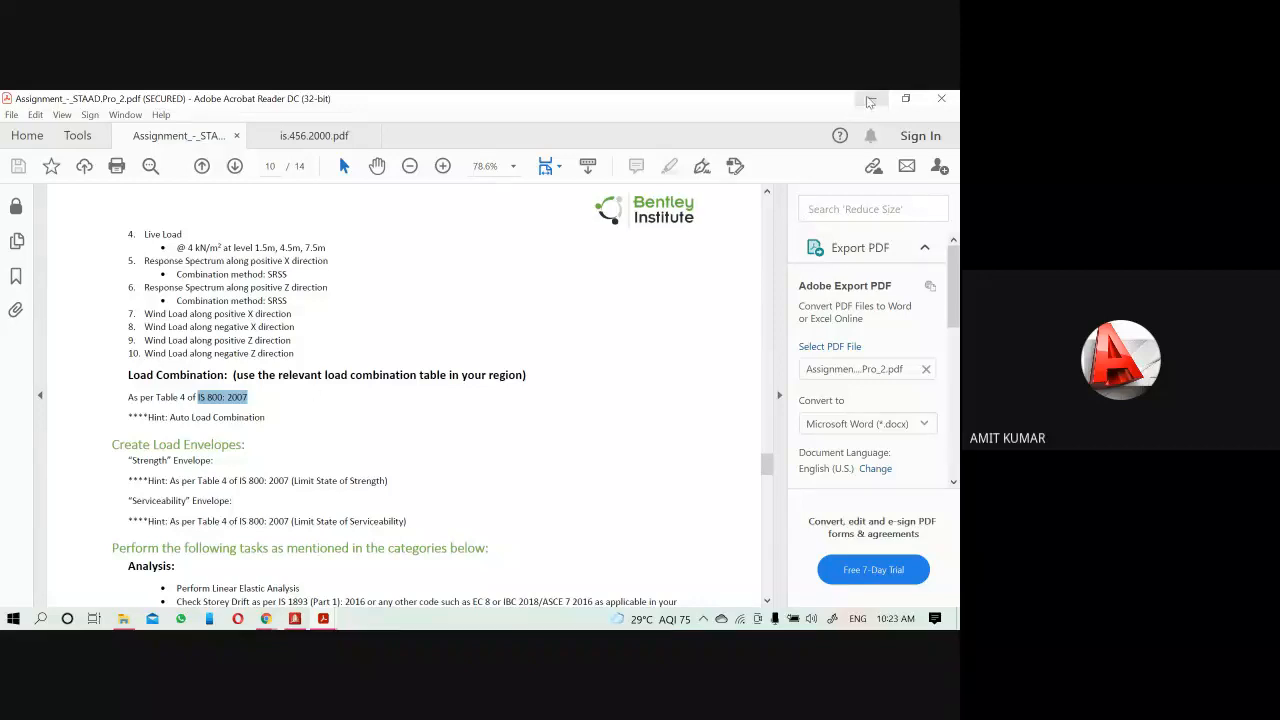
Return to STAAD.Pro and set up an auto load combination with code IS:456/IS:800 and category IS456:2000 Table18
{"action": "key", "text": "alt+Tab"}
{"action": "left_click", "coordinate": [564, 395]}
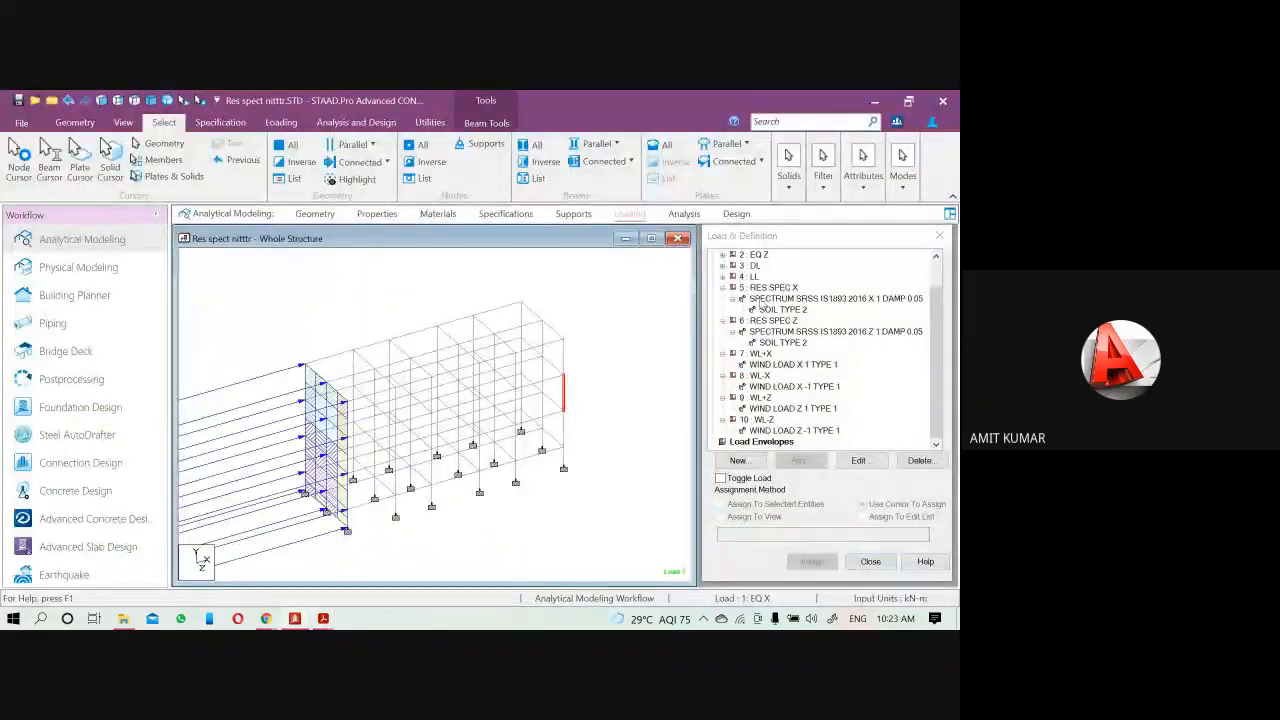
{"action": "scroll", "coordinate": [772, 310], "scroll_direction": "up", "scroll_amount": 1}
{"action": "left_click", "coordinate": [766, 266]}
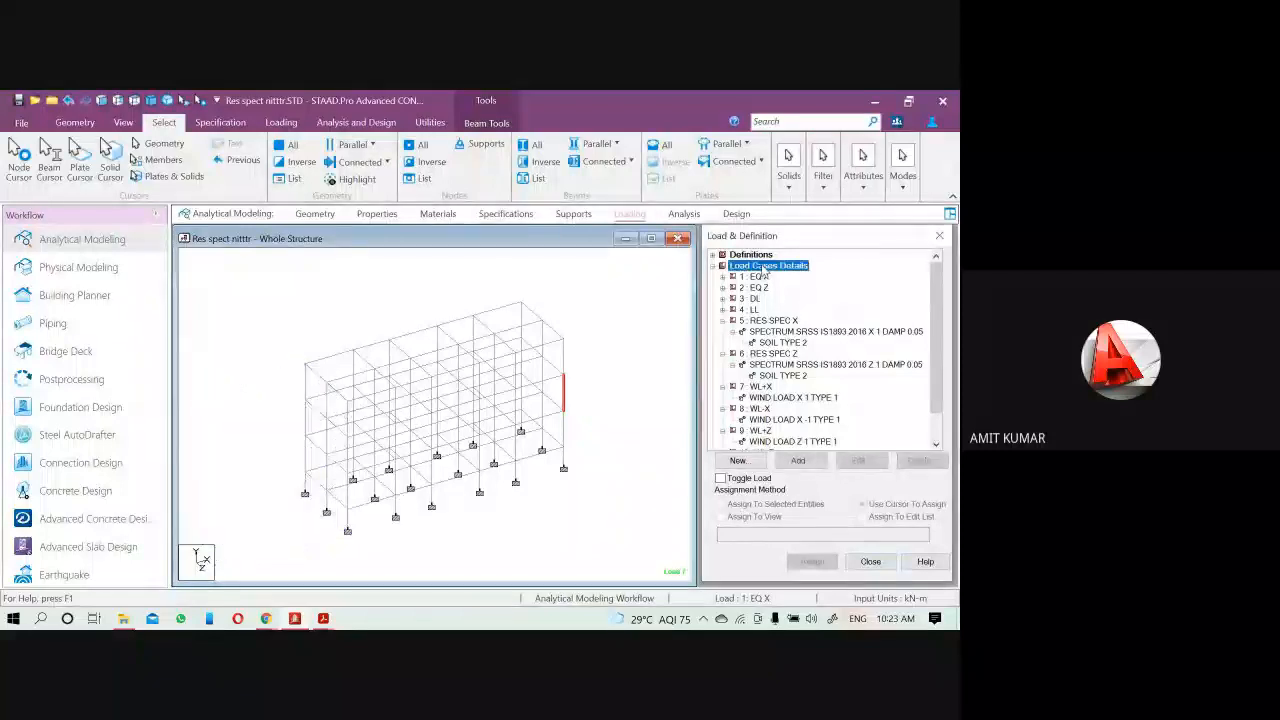
{"action": "left_click", "coordinate": [806, 460]}
{"action": "left_click", "coordinate": [354, 283]}
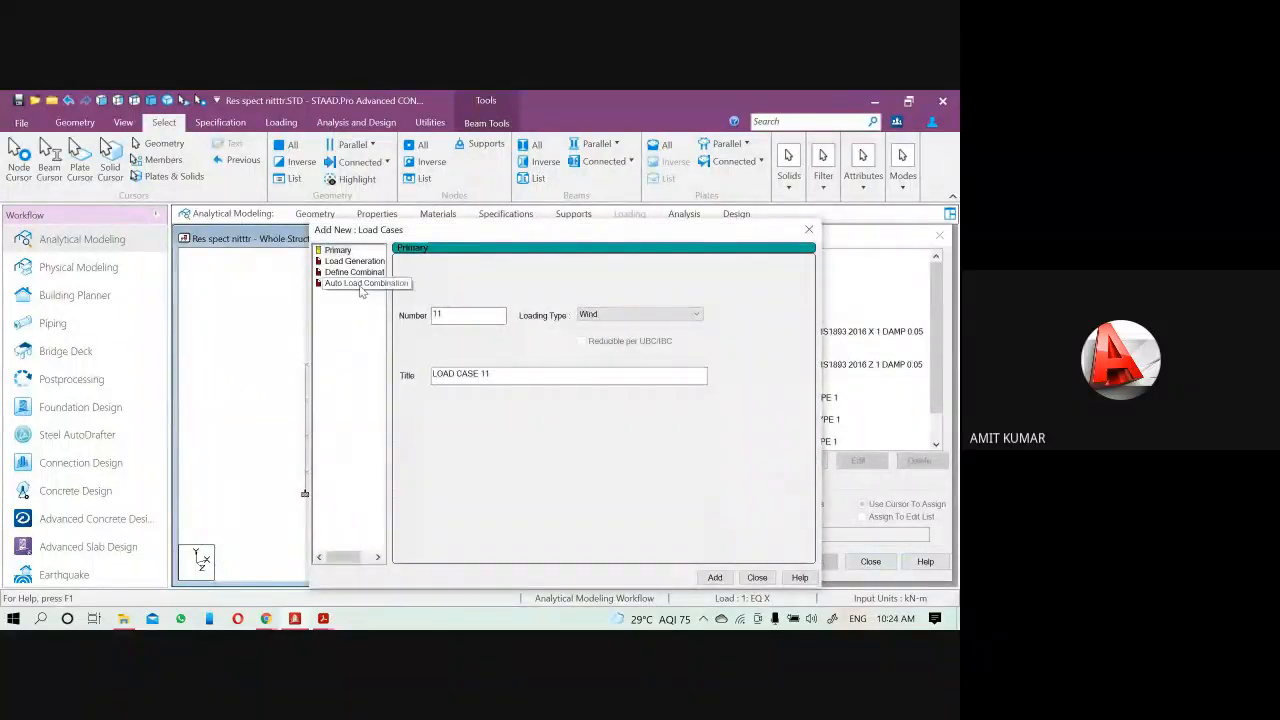
{"action": "left_click", "coordinate": [566, 274]}
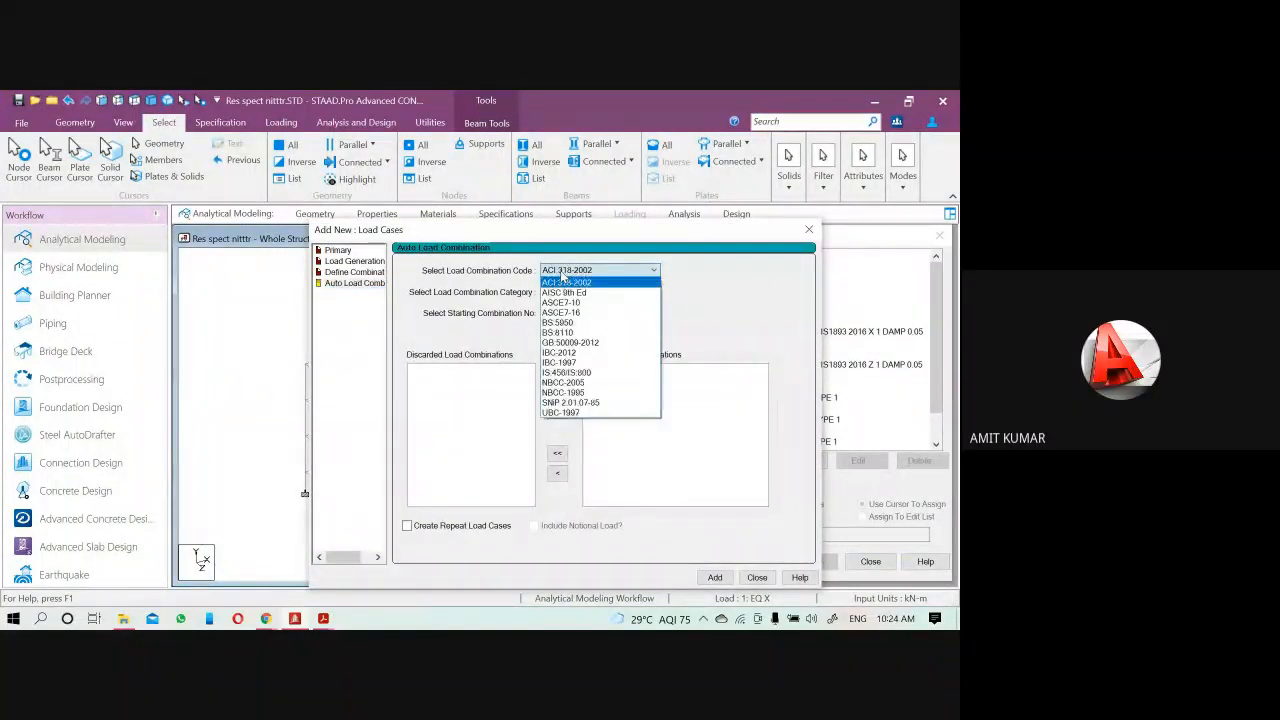
{"action": "left_click", "coordinate": [590, 374]}
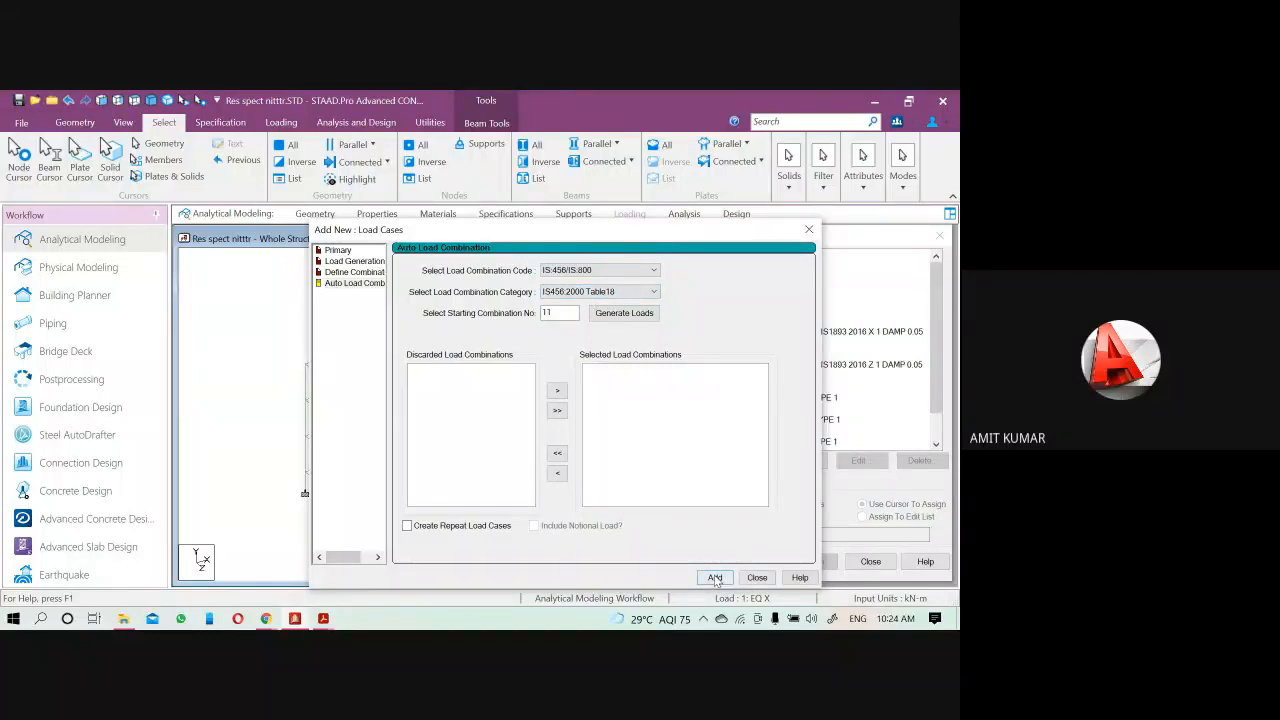
Generate the load combinations starting at number 11, add them all to the load cases, and look through the resulting list
{"action": "left_click", "coordinate": [629, 314]}
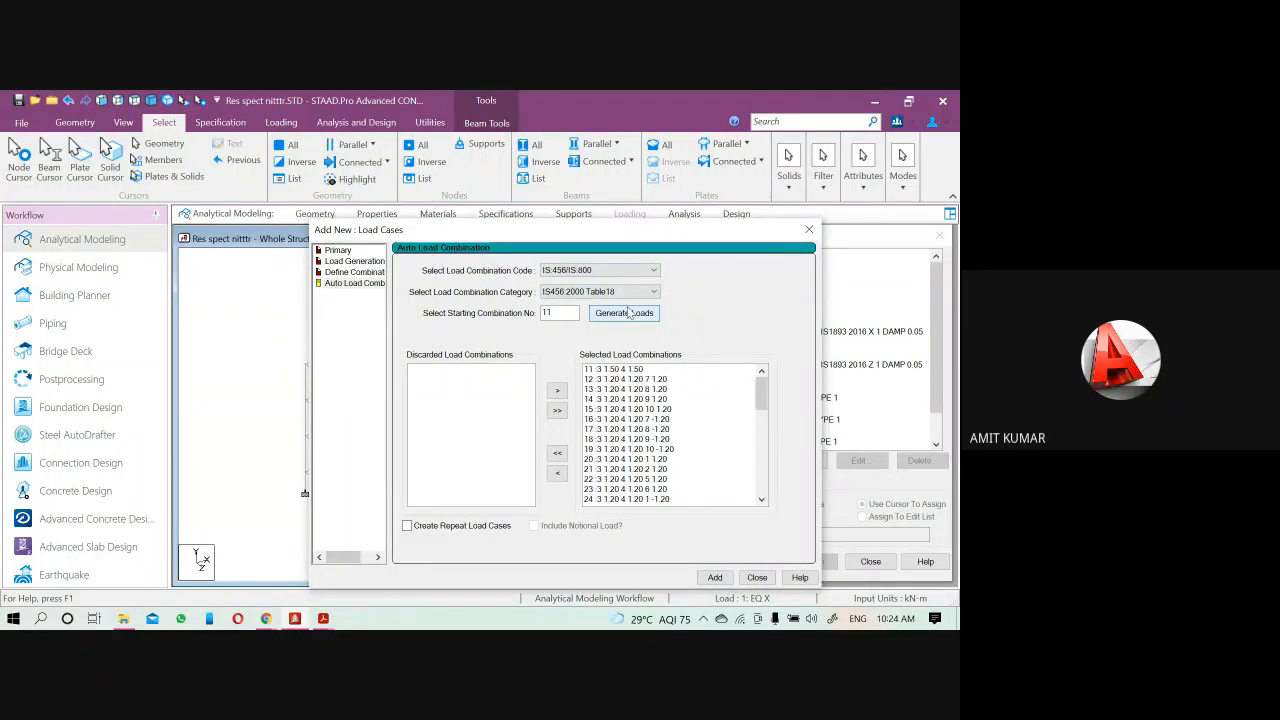
{"action": "left_click_drag", "start_coordinate": [762, 392], "coordinate": [752, 416]}
{"action": "left_click", "coordinate": [713, 578]}
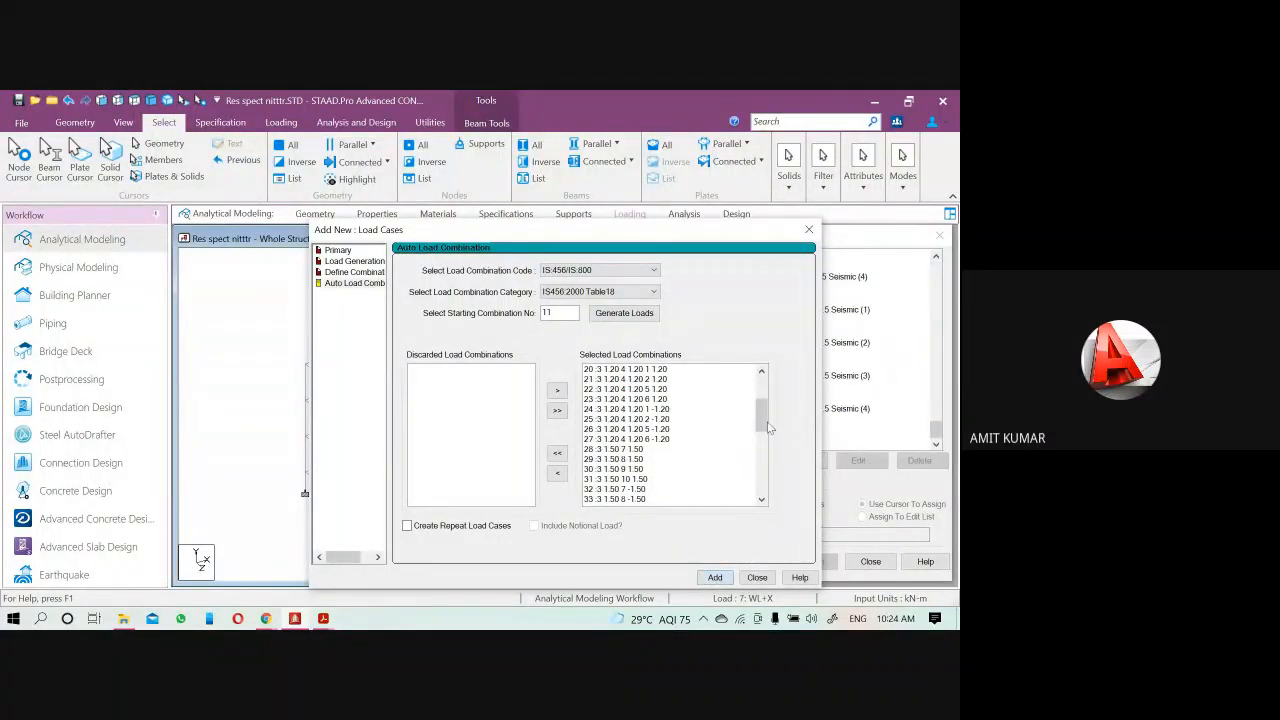
{"action": "left_click", "coordinate": [757, 578]}
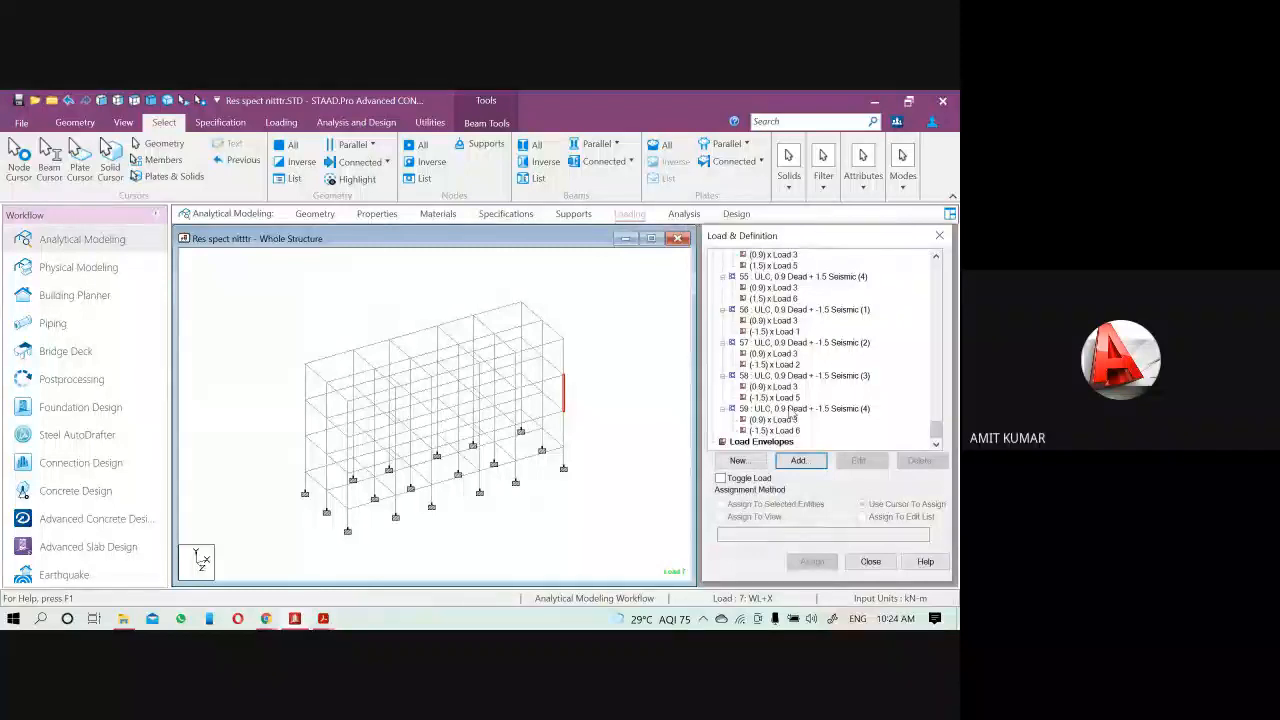
{"action": "scroll", "coordinate": [790, 390], "scroll_direction": "up", "scroll_amount": 3}
{"action": "scroll", "coordinate": [790, 387], "scroll_direction": "up", "scroll_amount": 8}
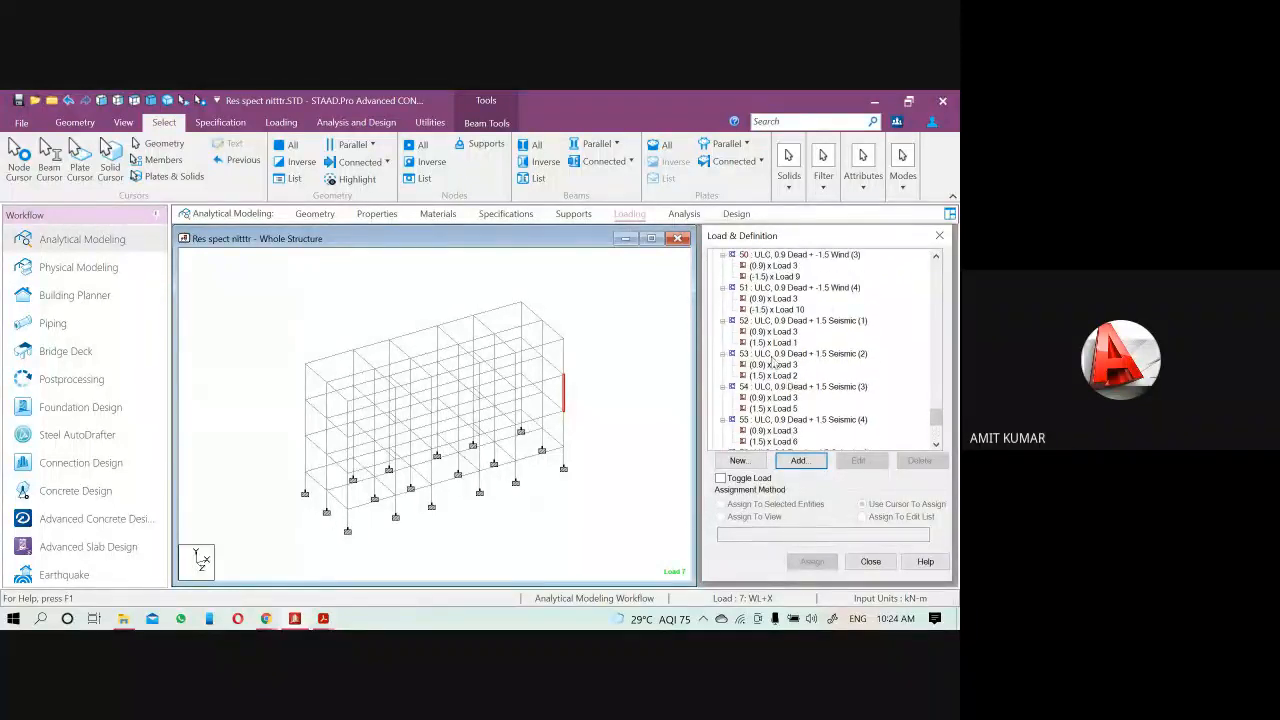
{"action": "scroll", "coordinate": [769, 363], "scroll_direction": "up", "scroll_amount": 3}
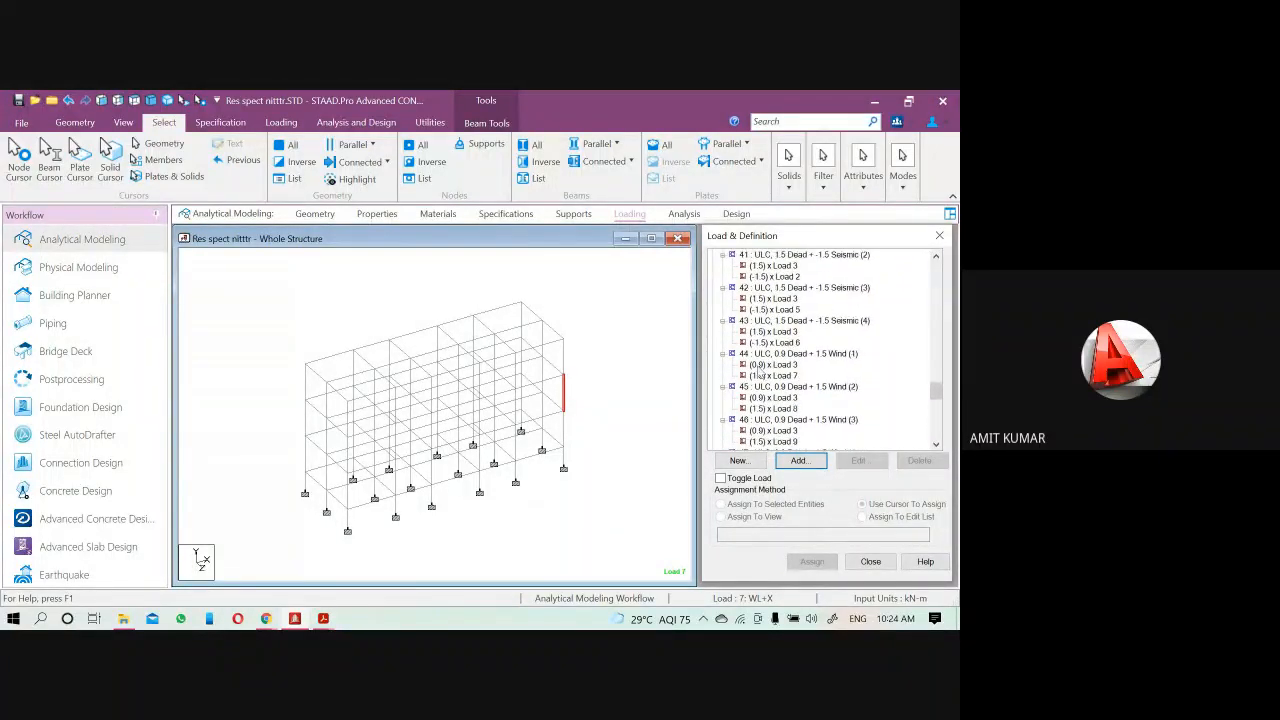
Switch to is.456.2000.pdf in Acrobat Reader and search the document for "table 18"
{"action": "left_click", "coordinate": [659, 457]}
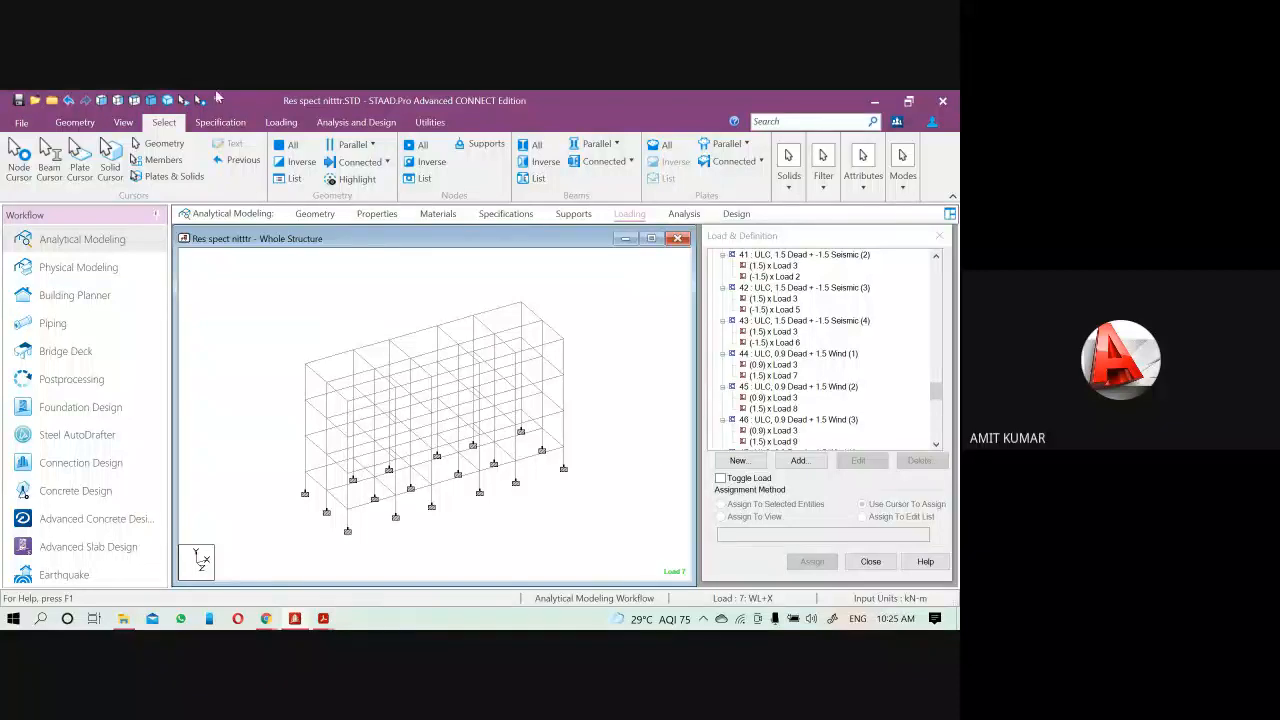
{"action": "left_click", "coordinate": [322, 619]}
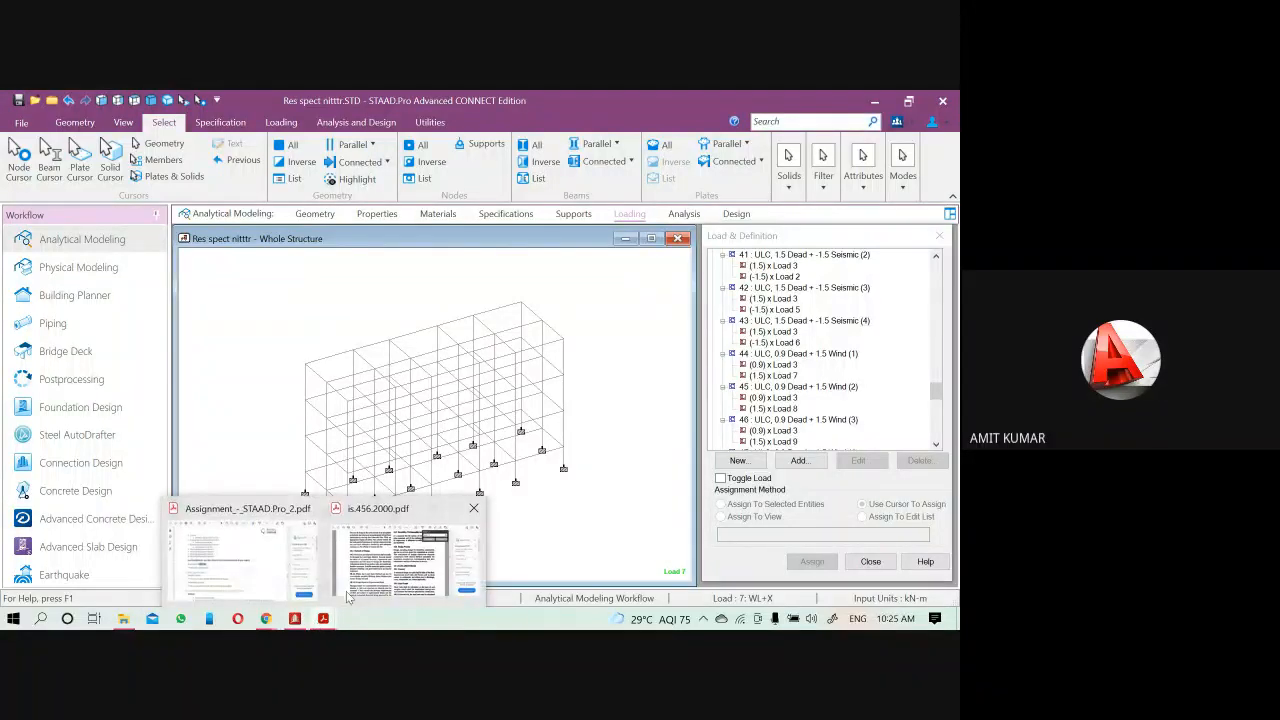
{"action": "left_click", "coordinate": [395, 565]}
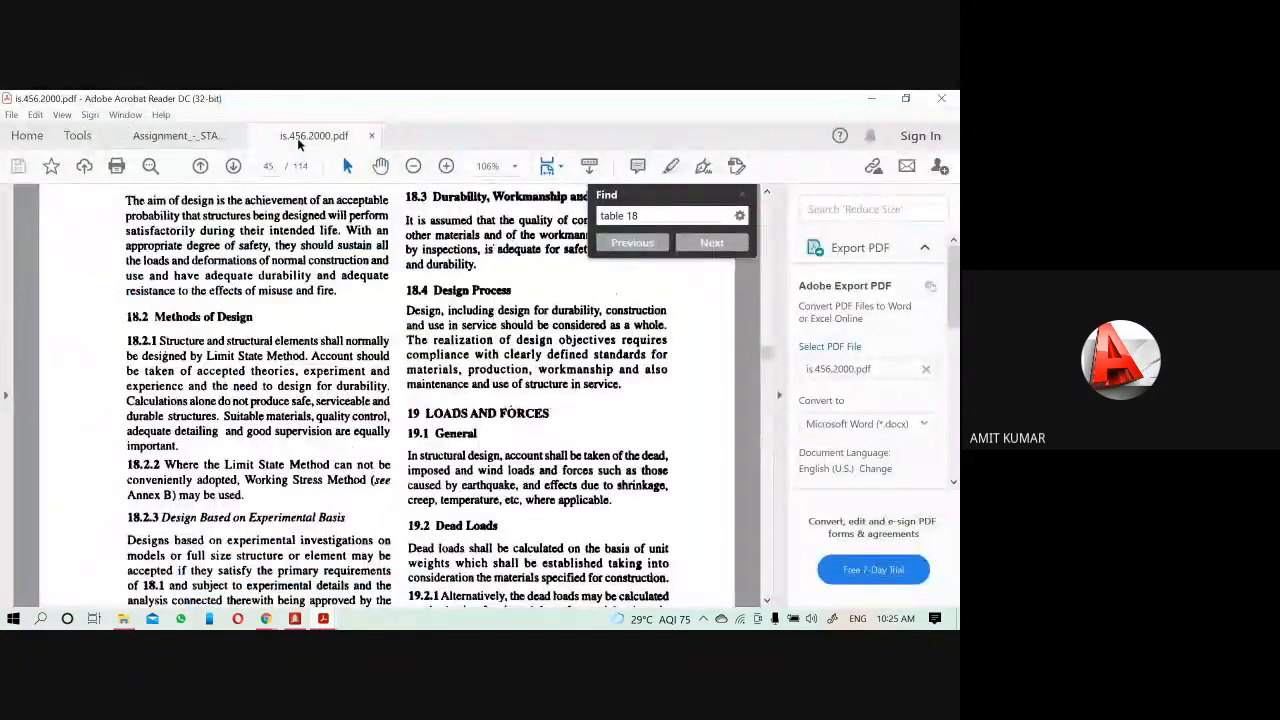
{"action": "triple_click", "coordinate": [663, 216]}
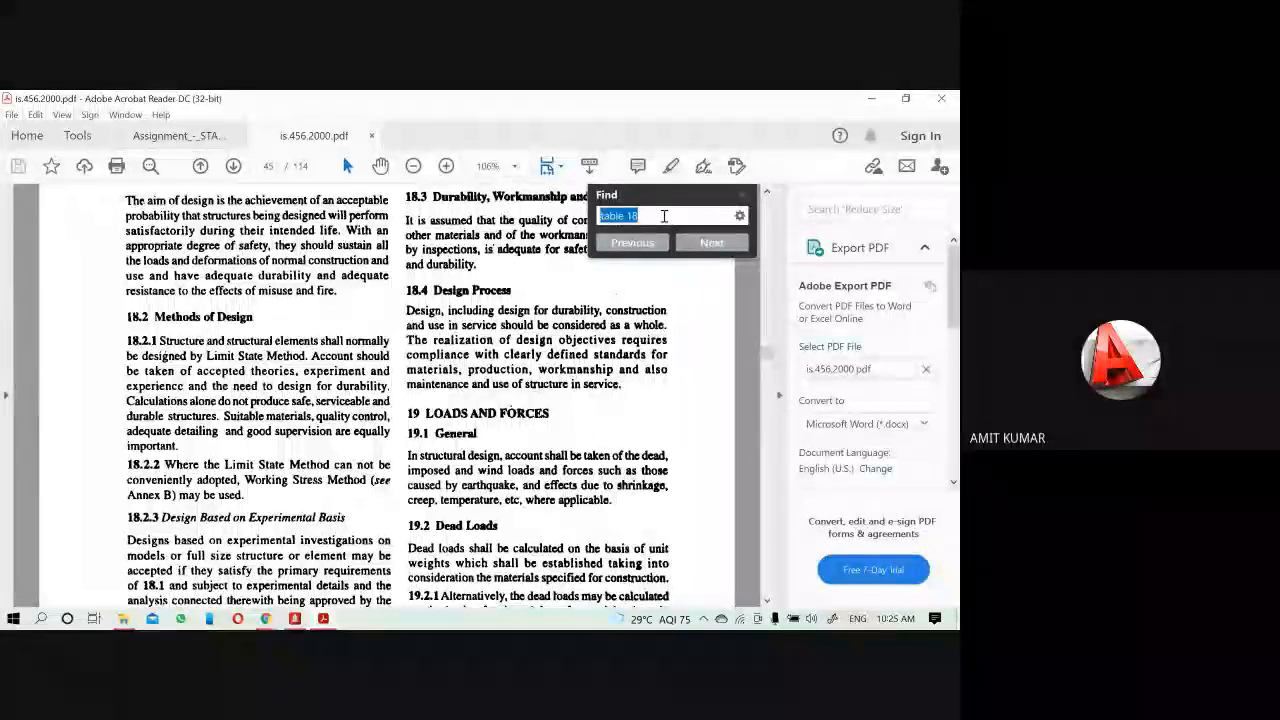
{"action": "left_click", "coordinate": [655, 216]}
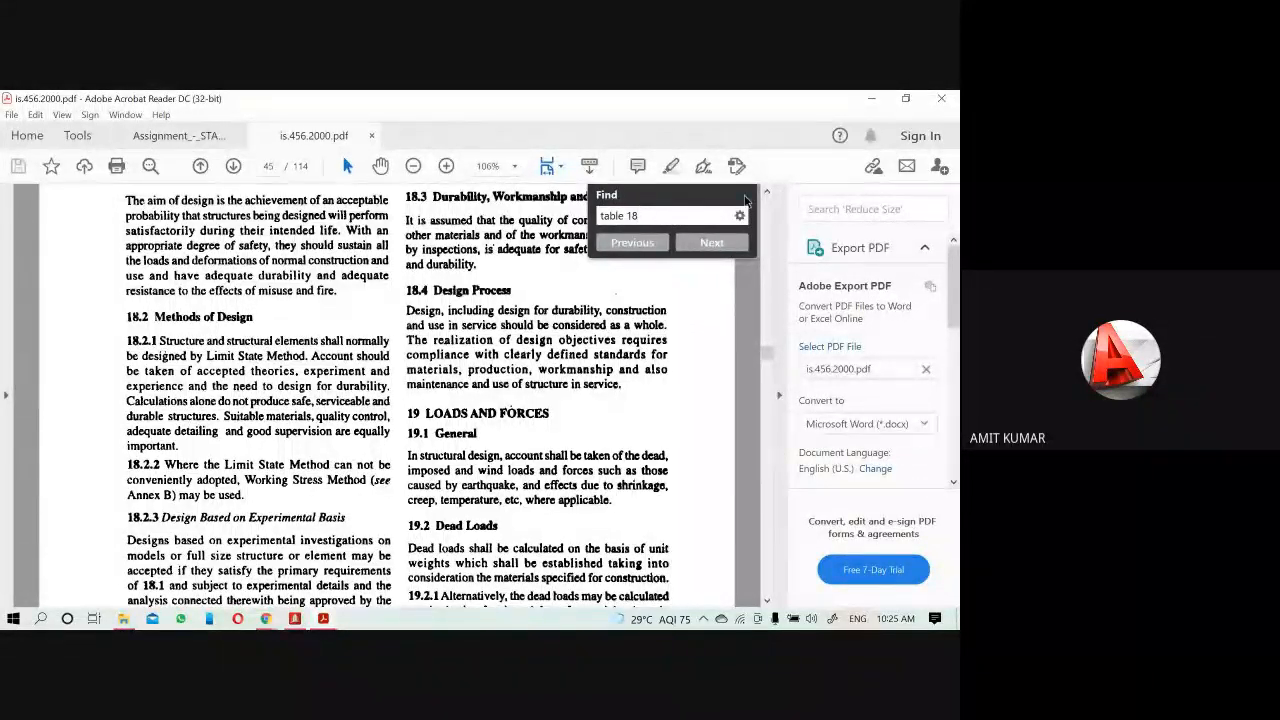
{"action": "left_click", "coordinate": [745, 201]}
{"action": "key", "text": "ctrl+a"}
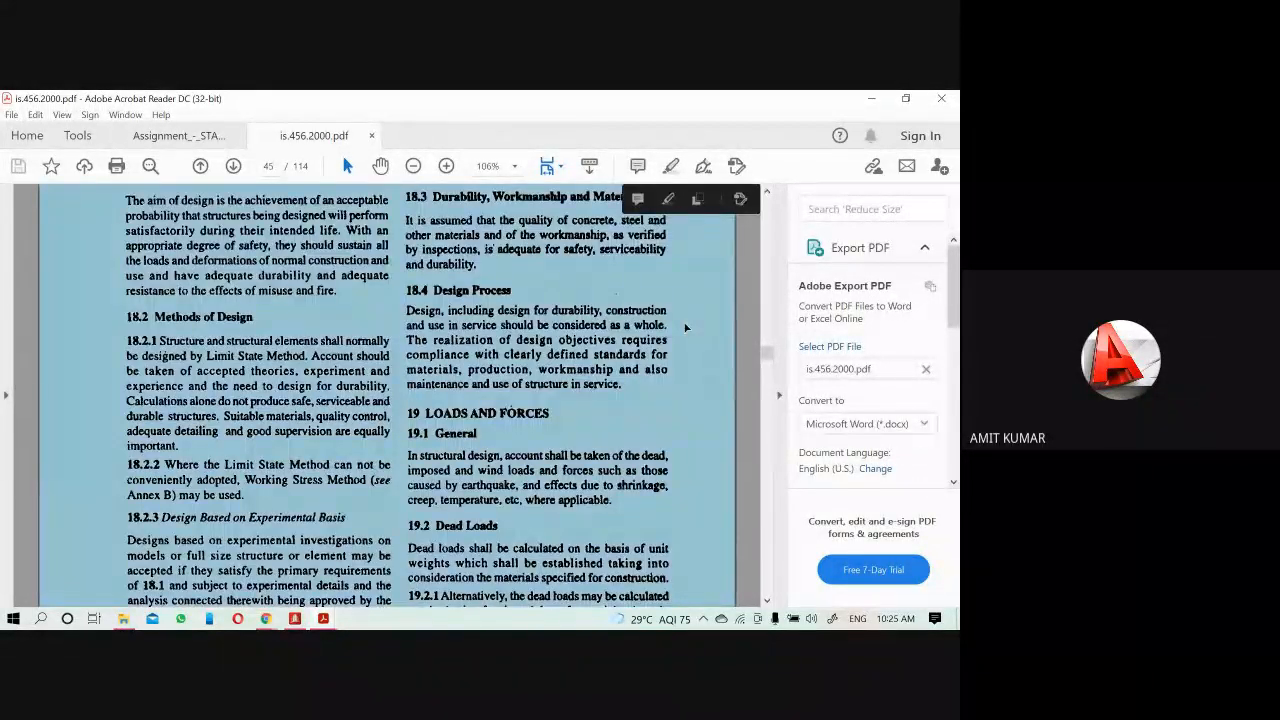
{"action": "key", "text": "ctrl+f"}
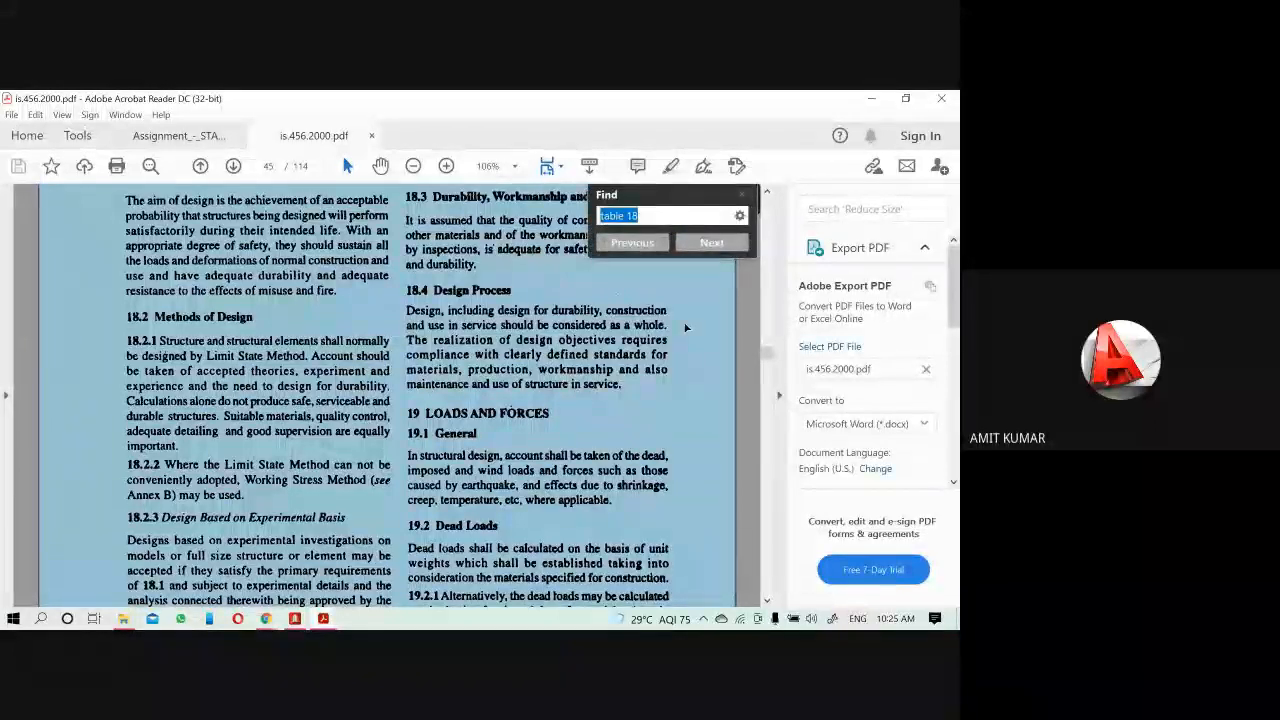
{"action": "key", "text": "Return"}
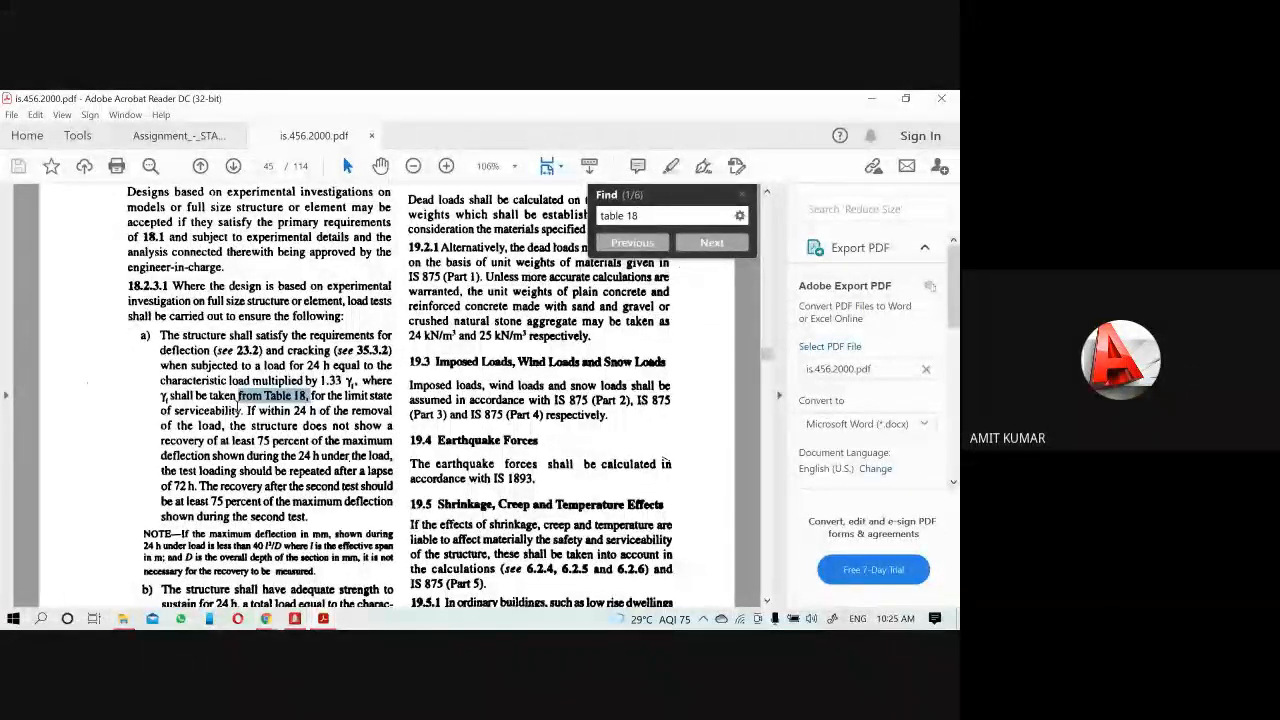
Check the Table 18 references in clause 18.2.3.1 and continue the search to clause 36.4.1 on partial safety factors
{"action": "key", "text": "Return"}
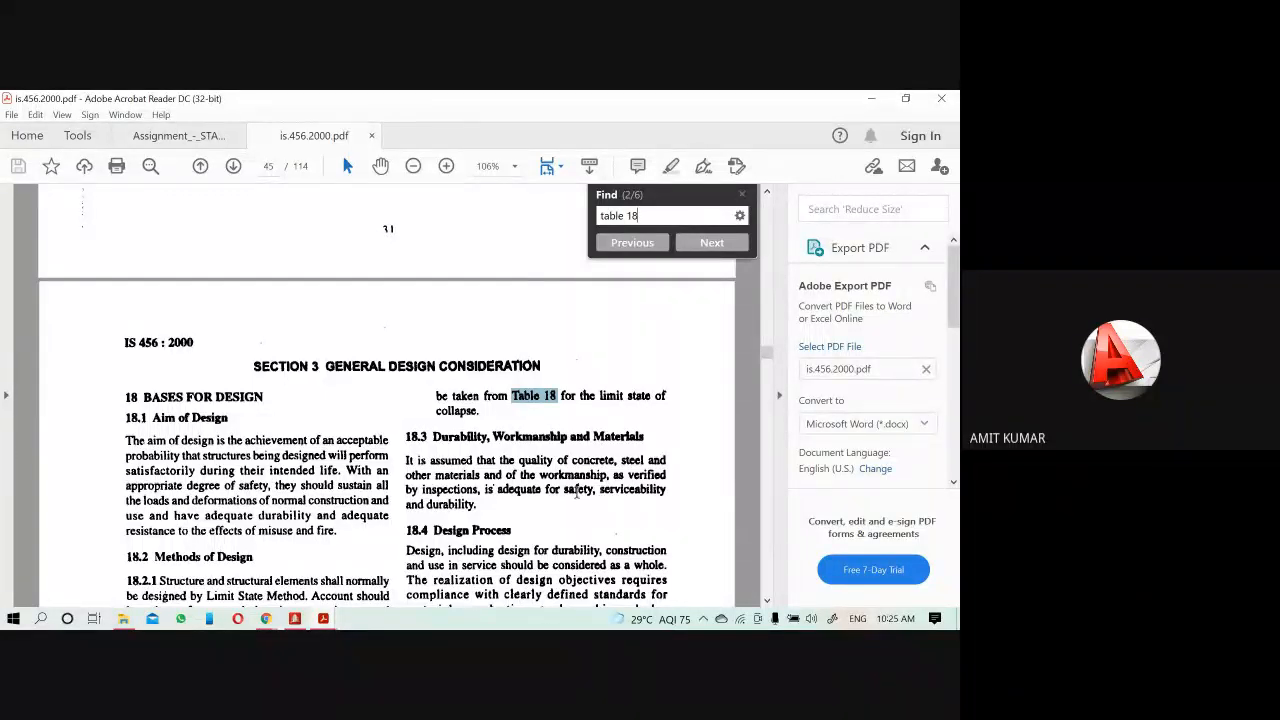
{"action": "scroll", "coordinate": [440, 481], "scroll_direction": "down", "scroll_amount": 2}
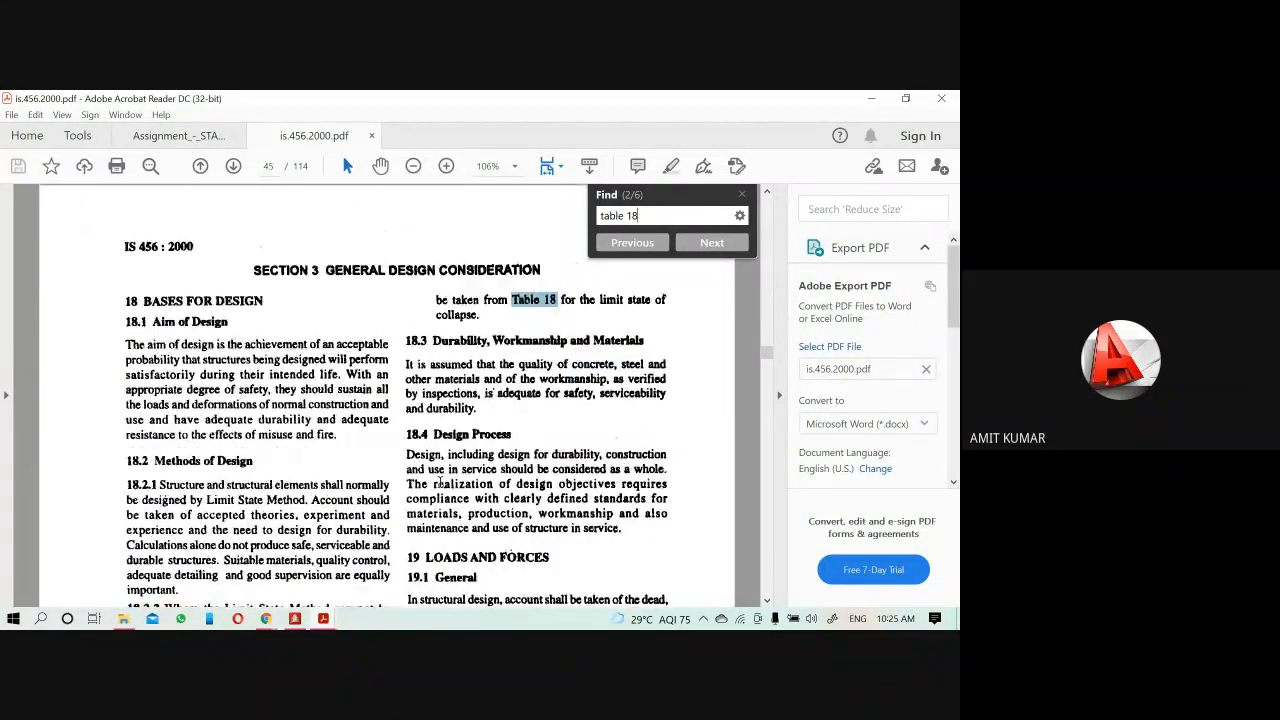
{"action": "scroll", "coordinate": [440, 483], "scroll_direction": "down", "scroll_amount": 4}
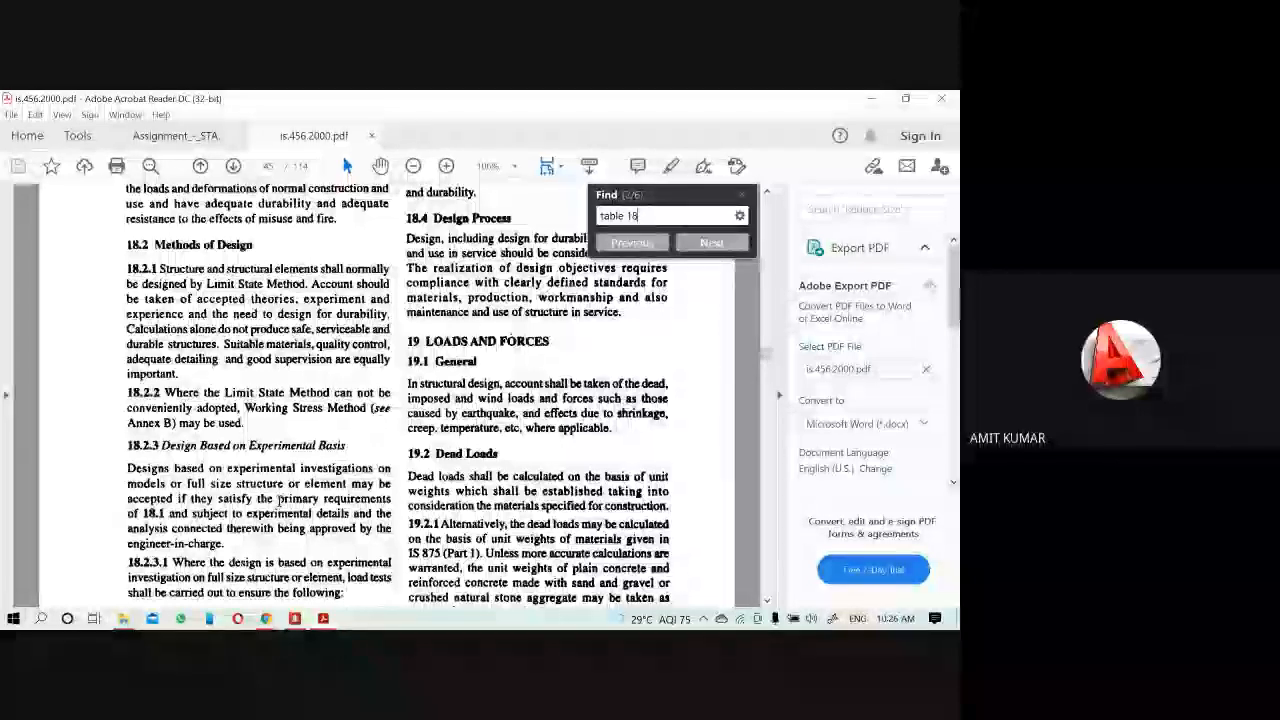
{"action": "scroll", "coordinate": [278, 500], "scroll_direction": "down", "scroll_amount": 2}
{"action": "scroll", "coordinate": [326, 512], "scroll_direction": "down", "scroll_amount": 2}
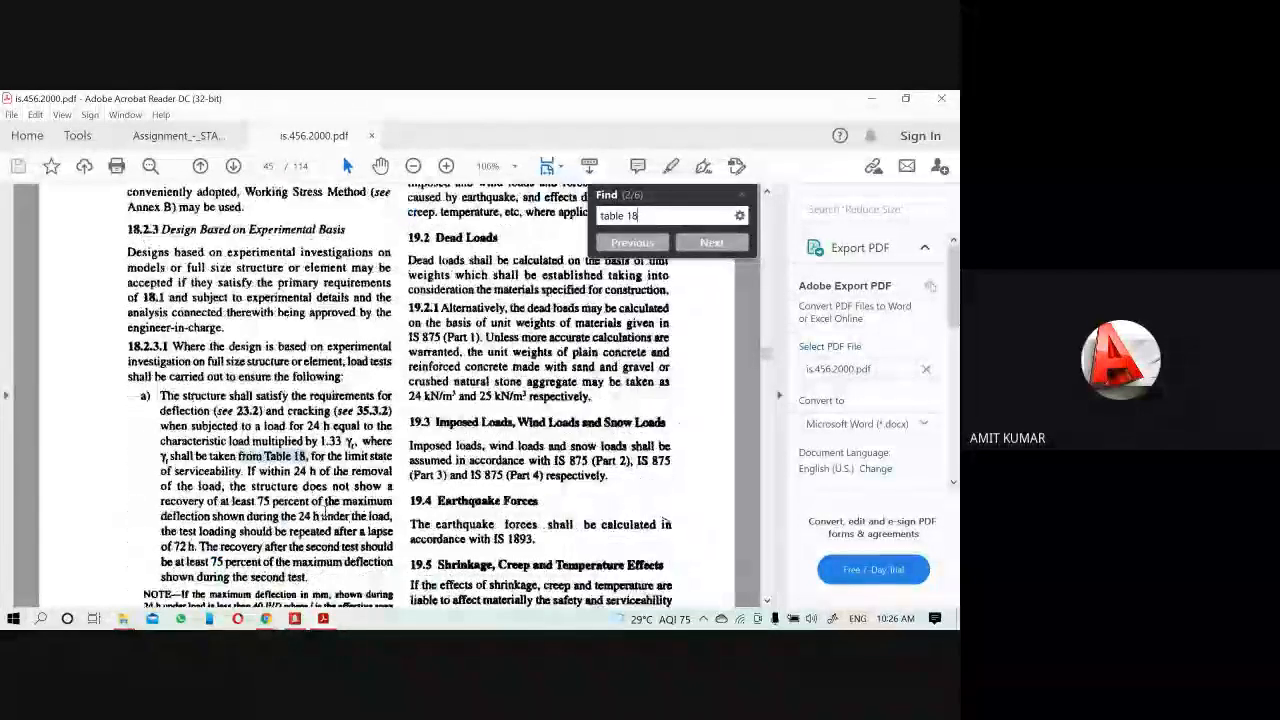
{"action": "scroll", "coordinate": [326, 512], "scroll_direction": "down", "scroll_amount": 2}
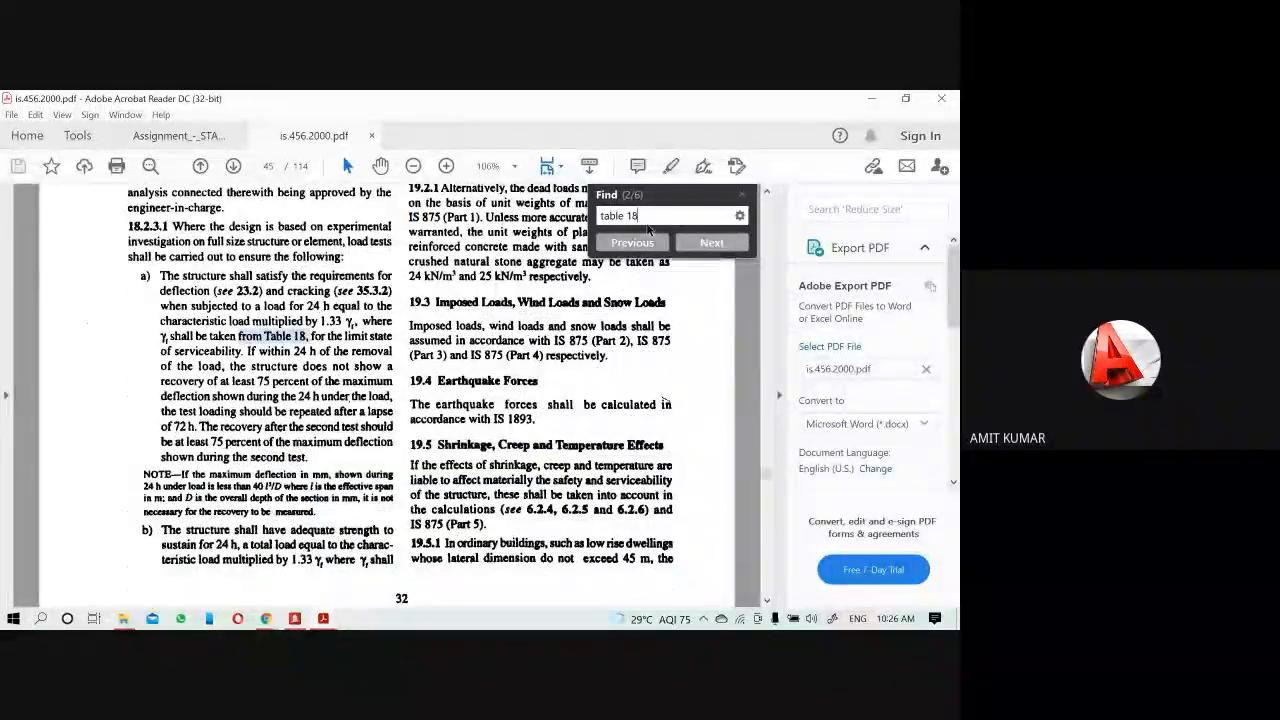
{"action": "key", "text": "Return"}
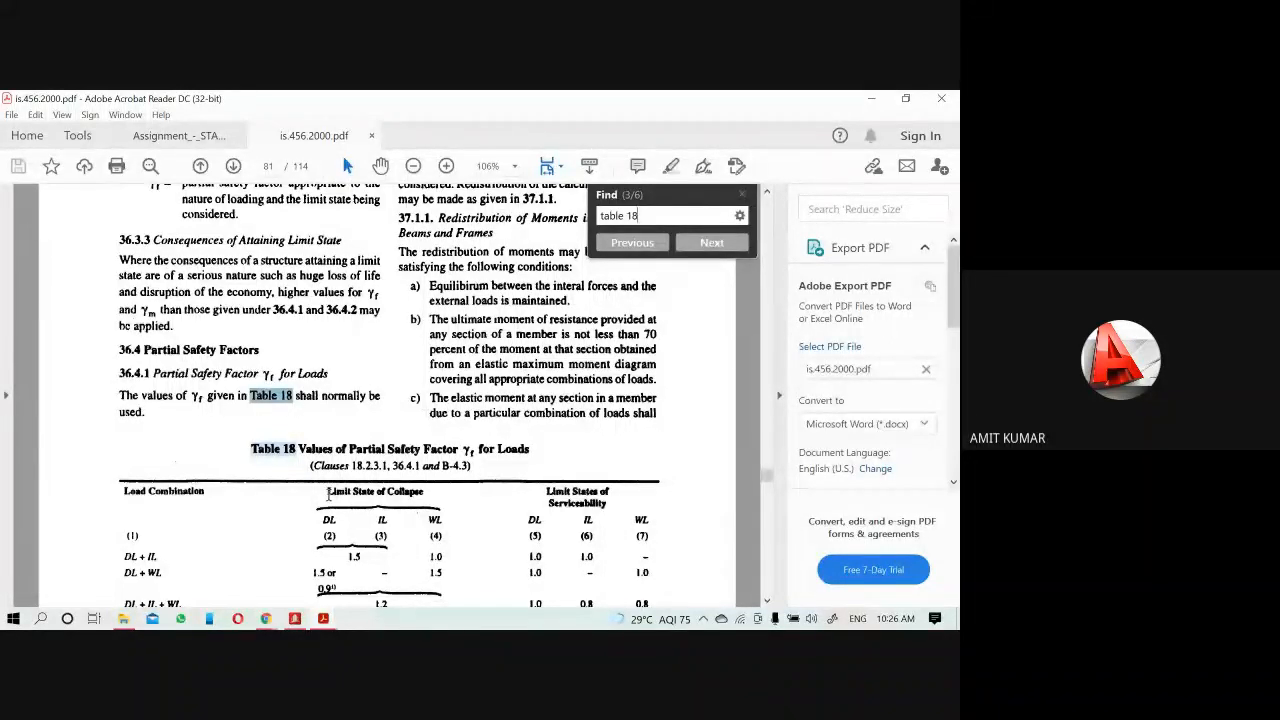
Examine the limit state of collapse and limit states of serviceability headings in Table 18
{"action": "left_click_drag", "start_coordinate": [431, 492], "coordinate": [326, 491]}
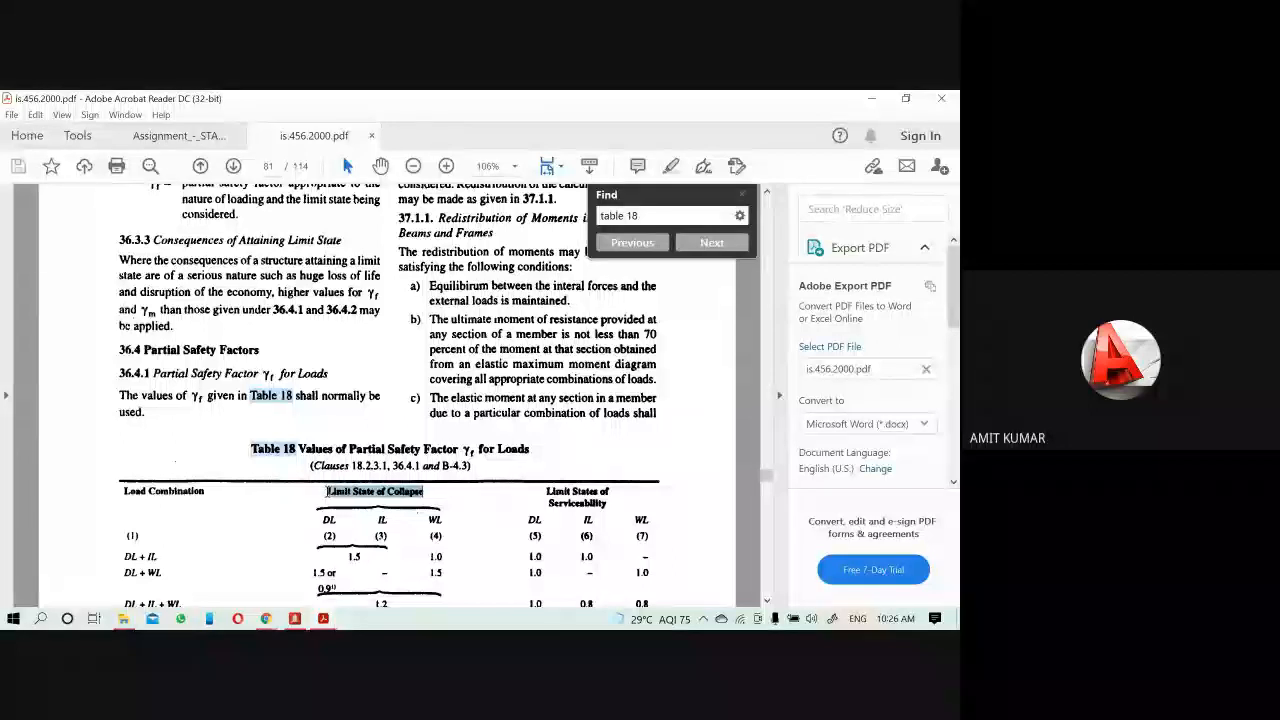
{"action": "left_click", "coordinate": [632, 502]}
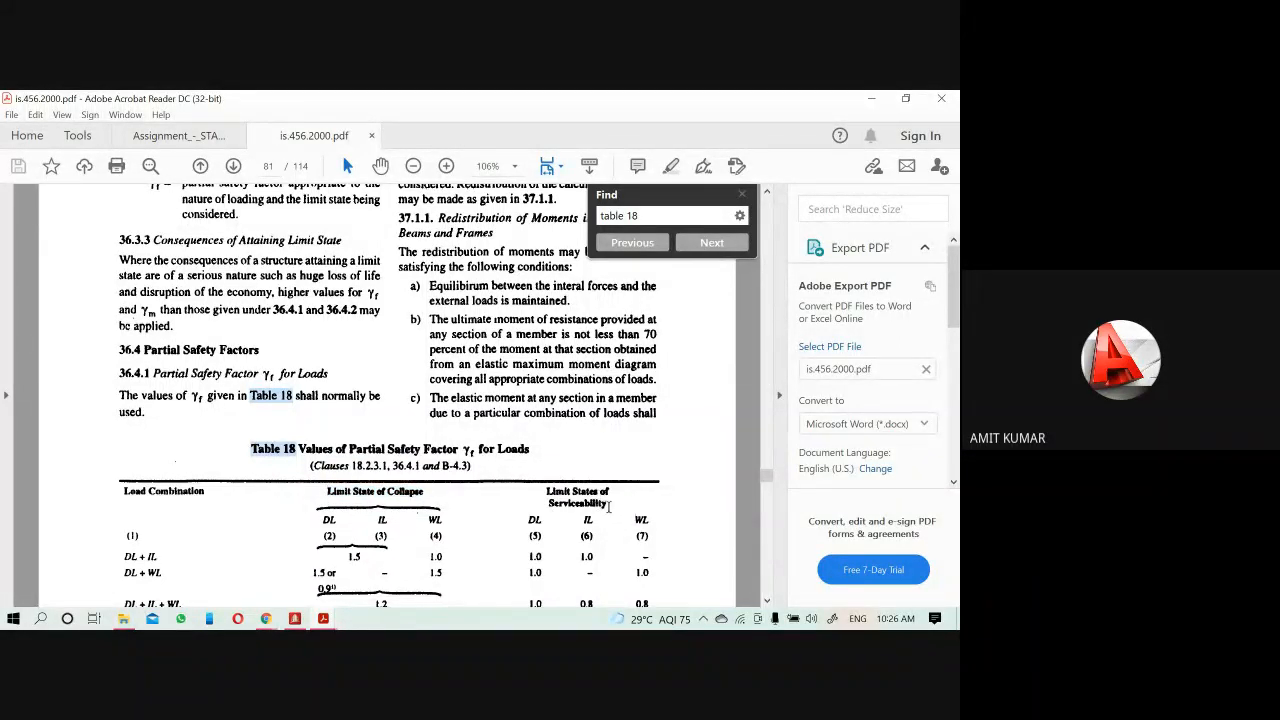
{"action": "left_click_drag", "start_coordinate": [608, 507], "coordinate": [552, 500]}
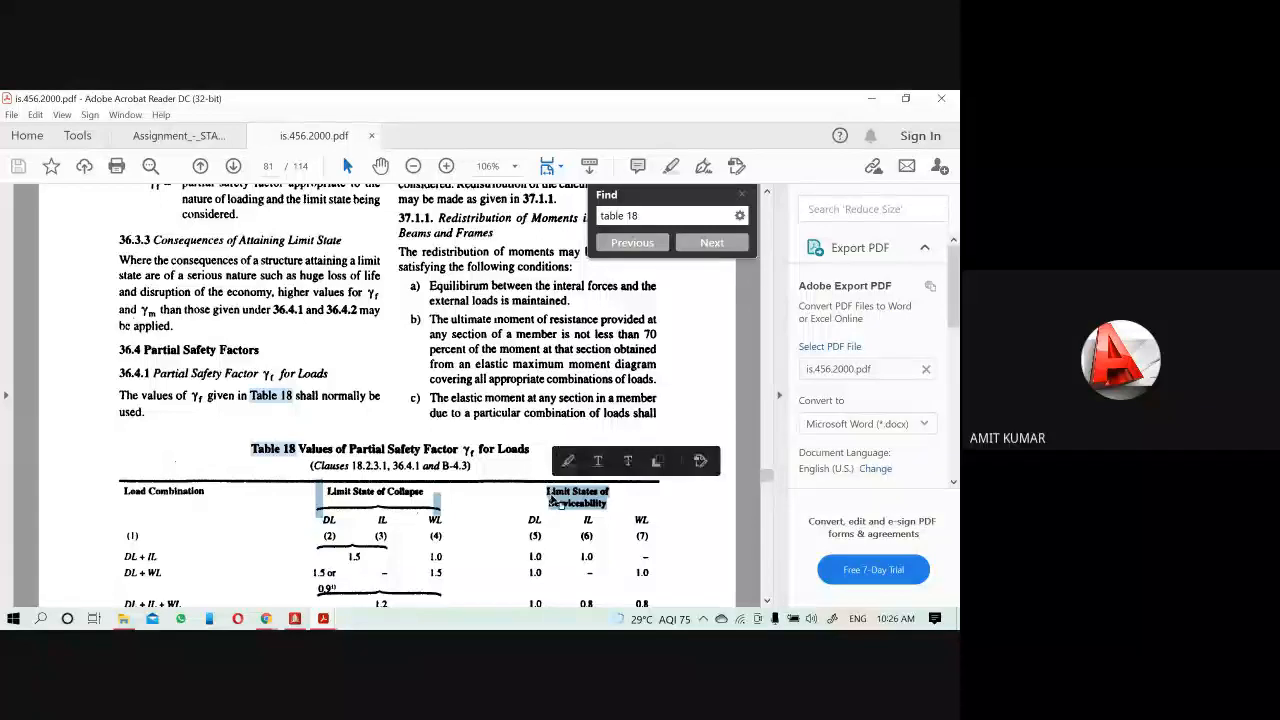
{"action": "scroll", "coordinate": [553, 500], "scroll_direction": "down", "scroll_amount": 2}
{"action": "key", "text": "ctrl+a"}
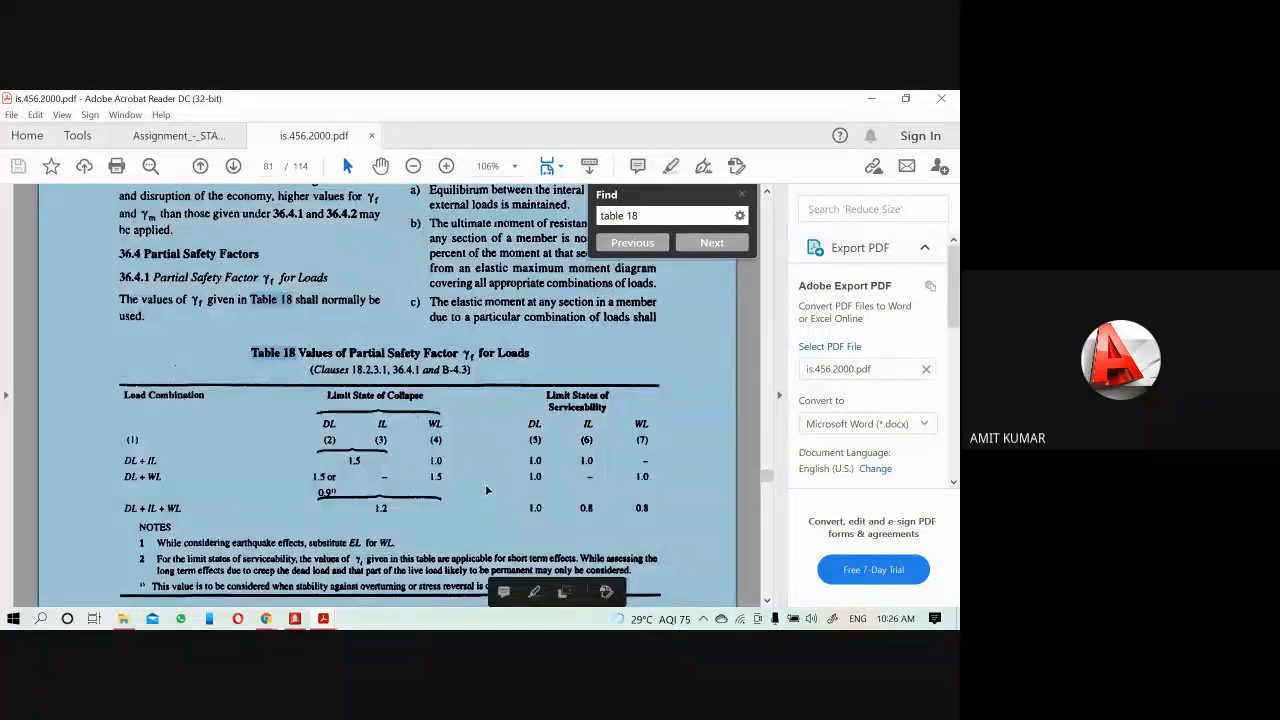
Read the DL + IL + WL serviceability factors in Table 18 and look through the notes and following page
{"action": "left_click", "coordinate": [461, 480]}
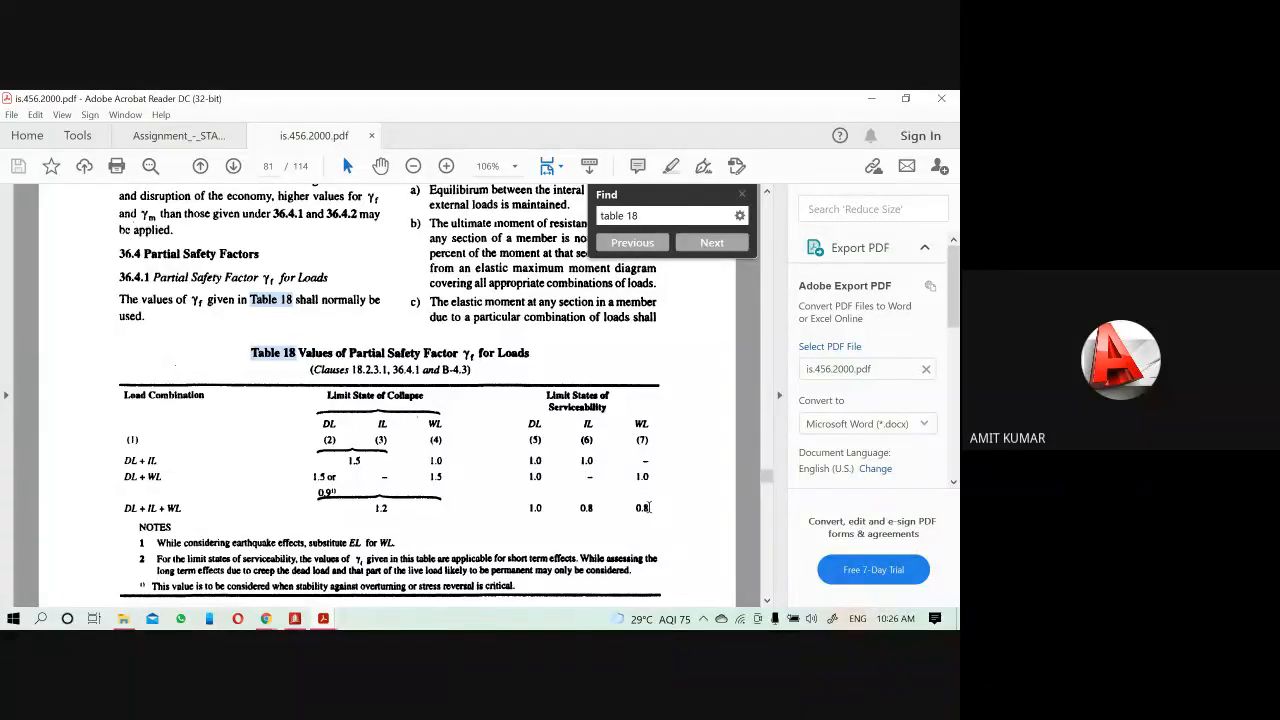
{"action": "left_click_drag", "start_coordinate": [649, 507], "coordinate": [541, 506]}
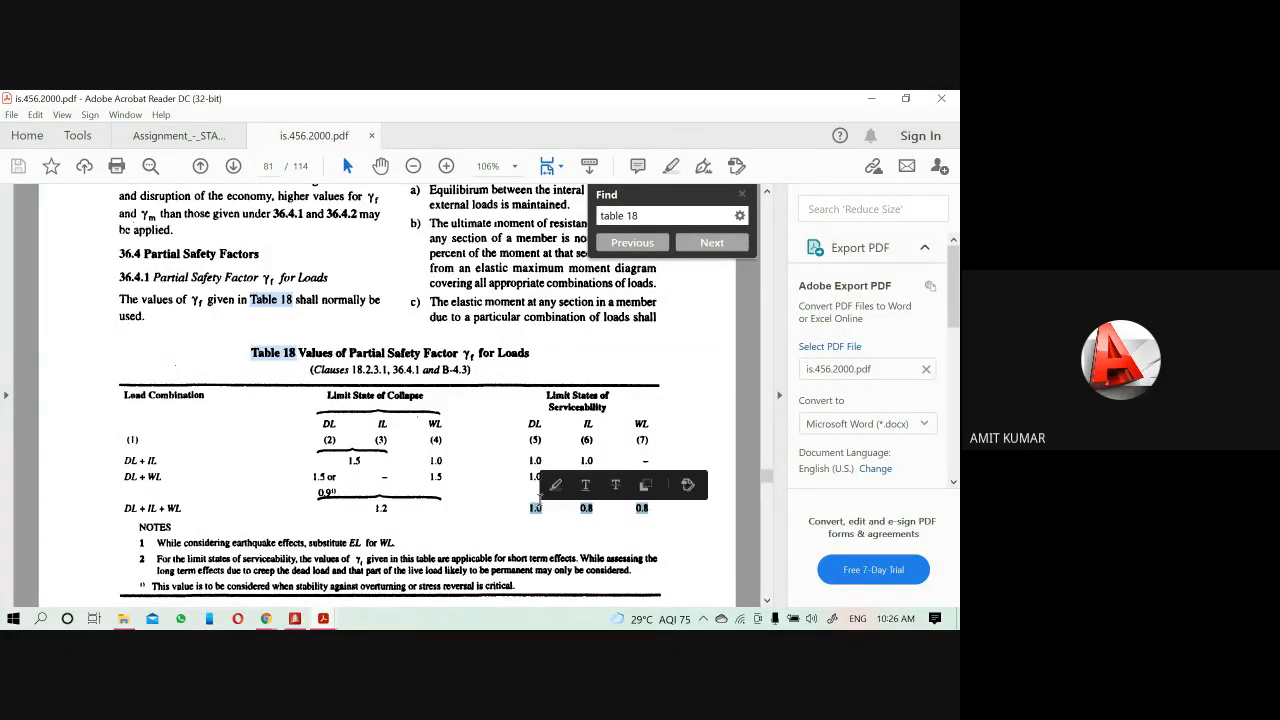
{"action": "left_click", "coordinate": [576, 510]}
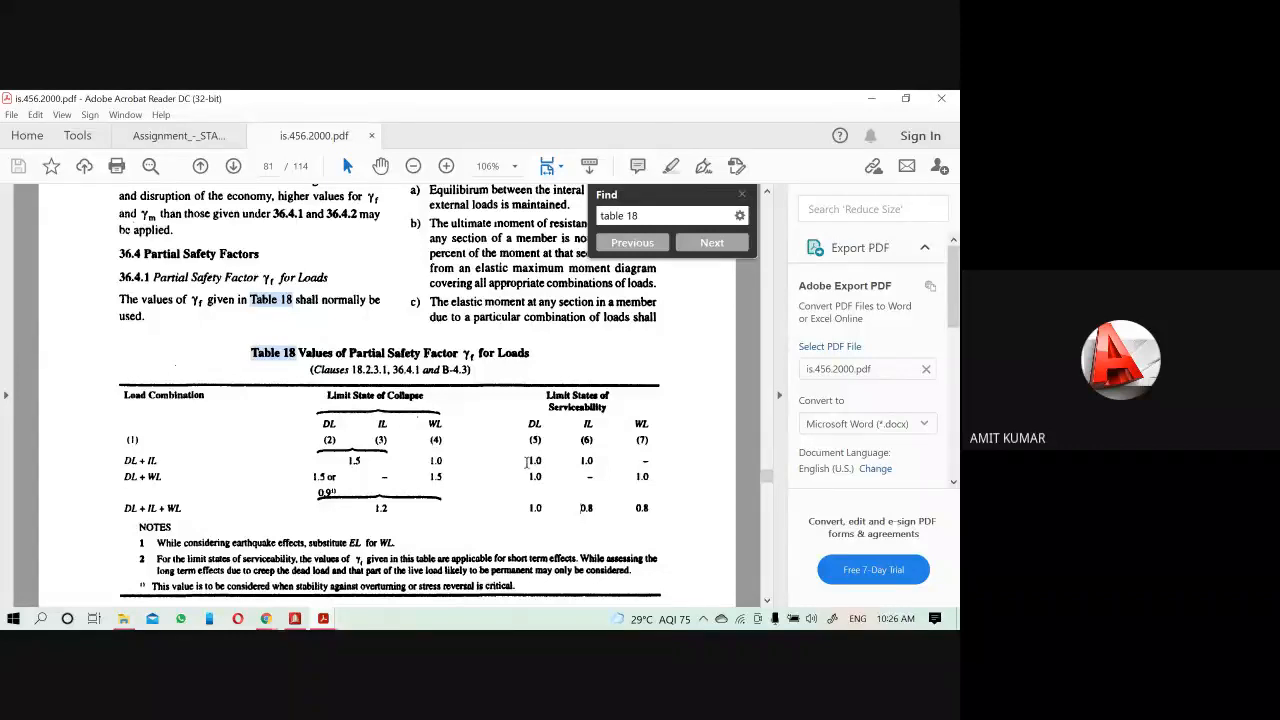
{"action": "left_click_drag", "start_coordinate": [568, 510], "coordinate": [648, 514]}
{"action": "scroll", "coordinate": [394, 487], "scroll_direction": "down", "scroll_amount": 2}
{"action": "scroll", "coordinate": [394, 487], "scroll_direction": "down", "scroll_amount": 5}
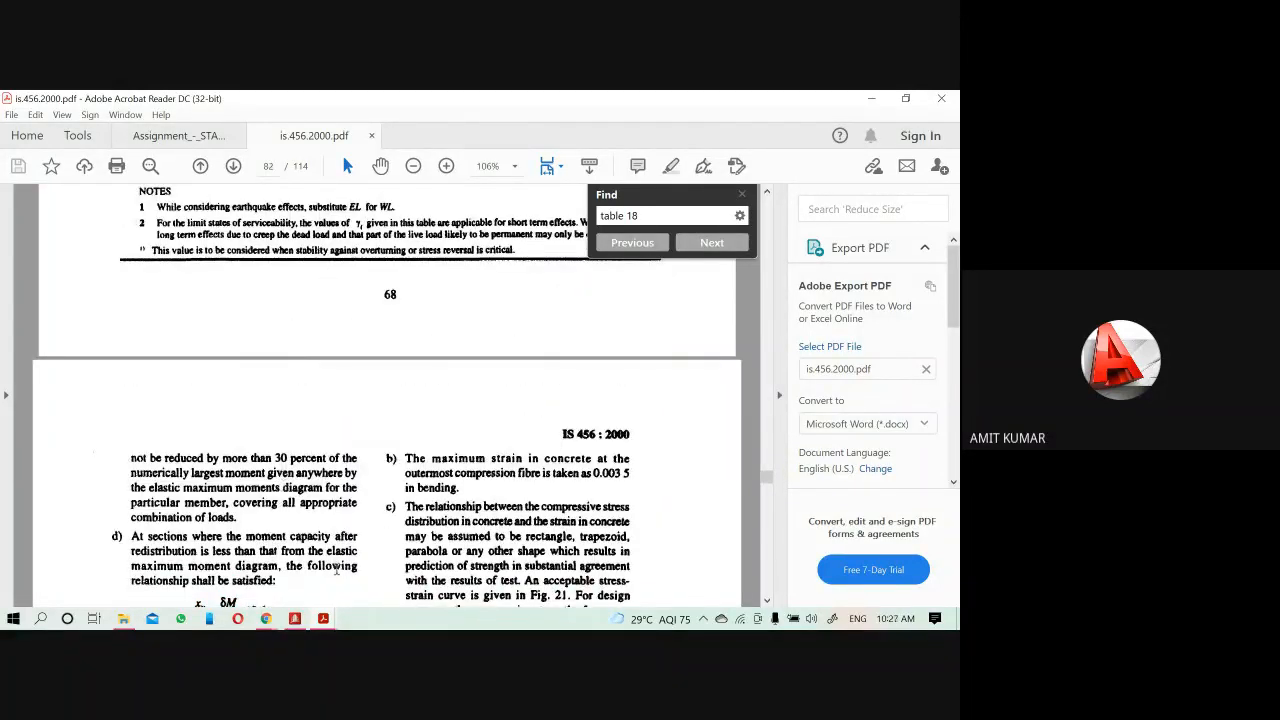
{"action": "scroll", "coordinate": [340, 569], "scroll_direction": "down", "scroll_amount": 3}
{"action": "scroll", "coordinate": [348, 543], "scroll_direction": "down", "scroll_amount": 5}
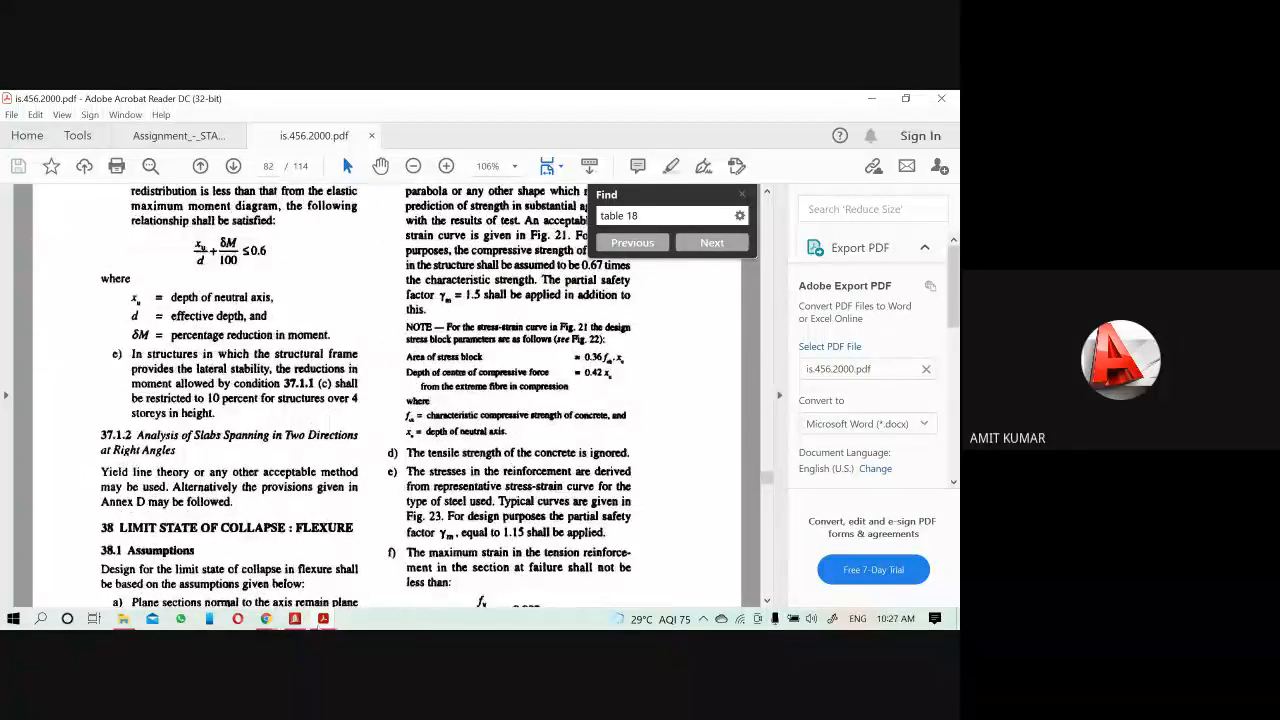
Switch to STAAD.Pro and look at the settings for a new load envelope, without adding one
{"action": "left_click", "coordinate": [294, 618]}
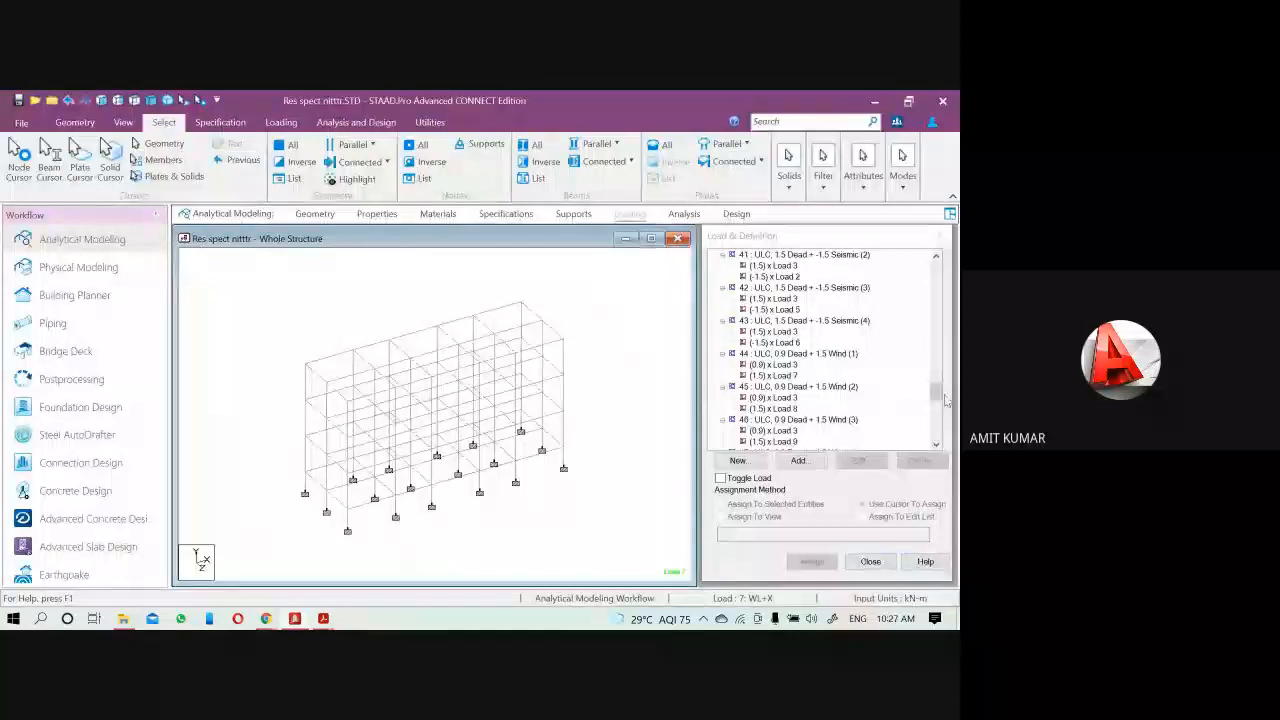
{"action": "left_click_drag", "start_coordinate": [935, 391], "coordinate": [940, 458]}
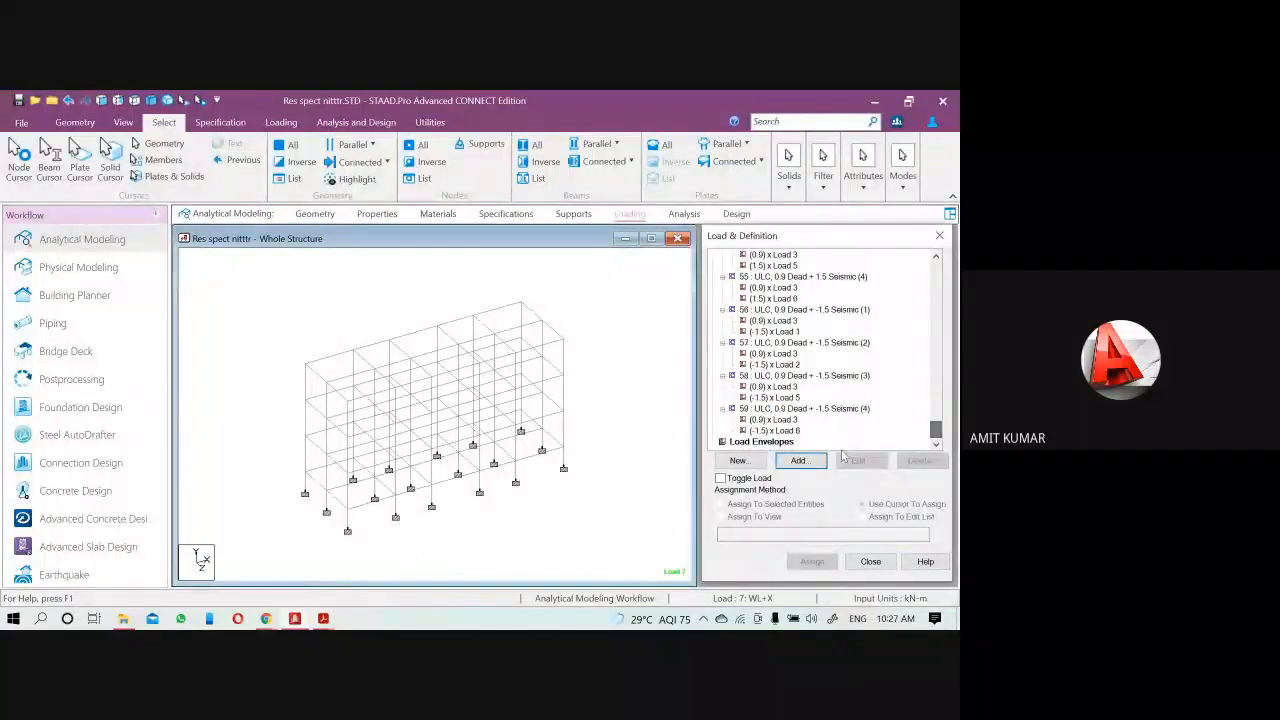
{"action": "left_click", "coordinate": [765, 442]}
{"action": "left_click", "coordinate": [798, 461]}
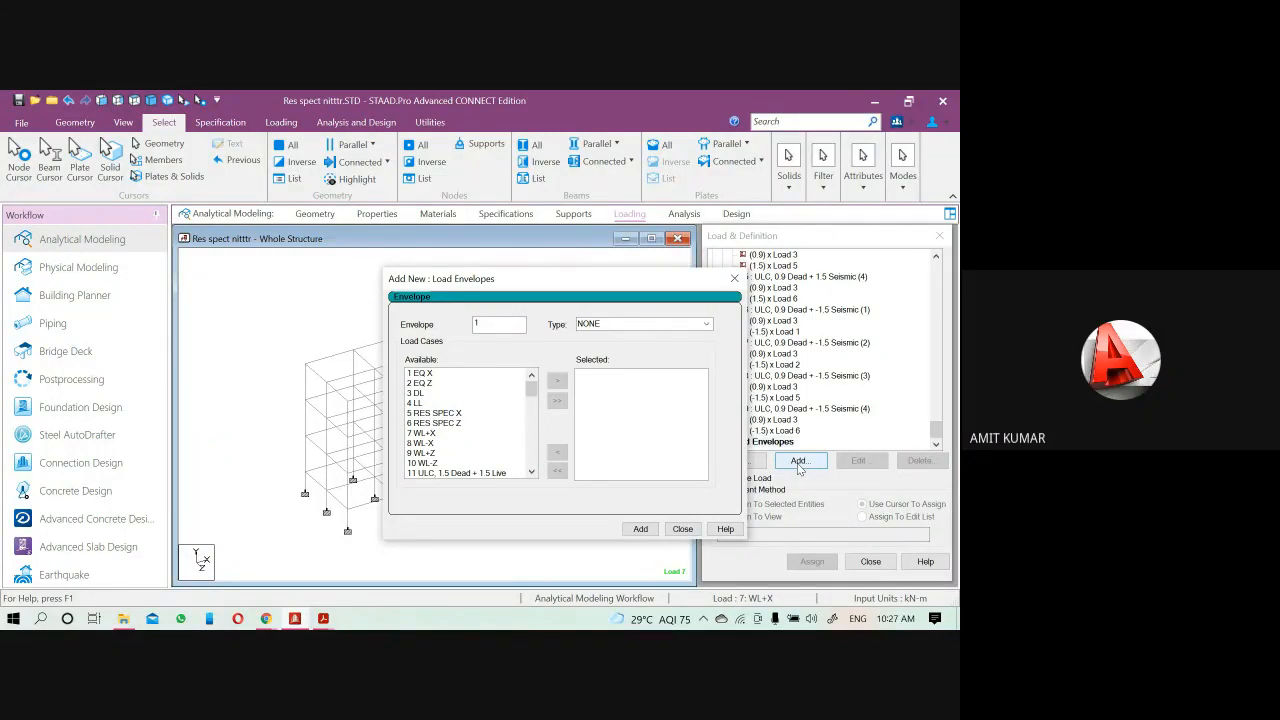
{"action": "left_click", "coordinate": [735, 279]}
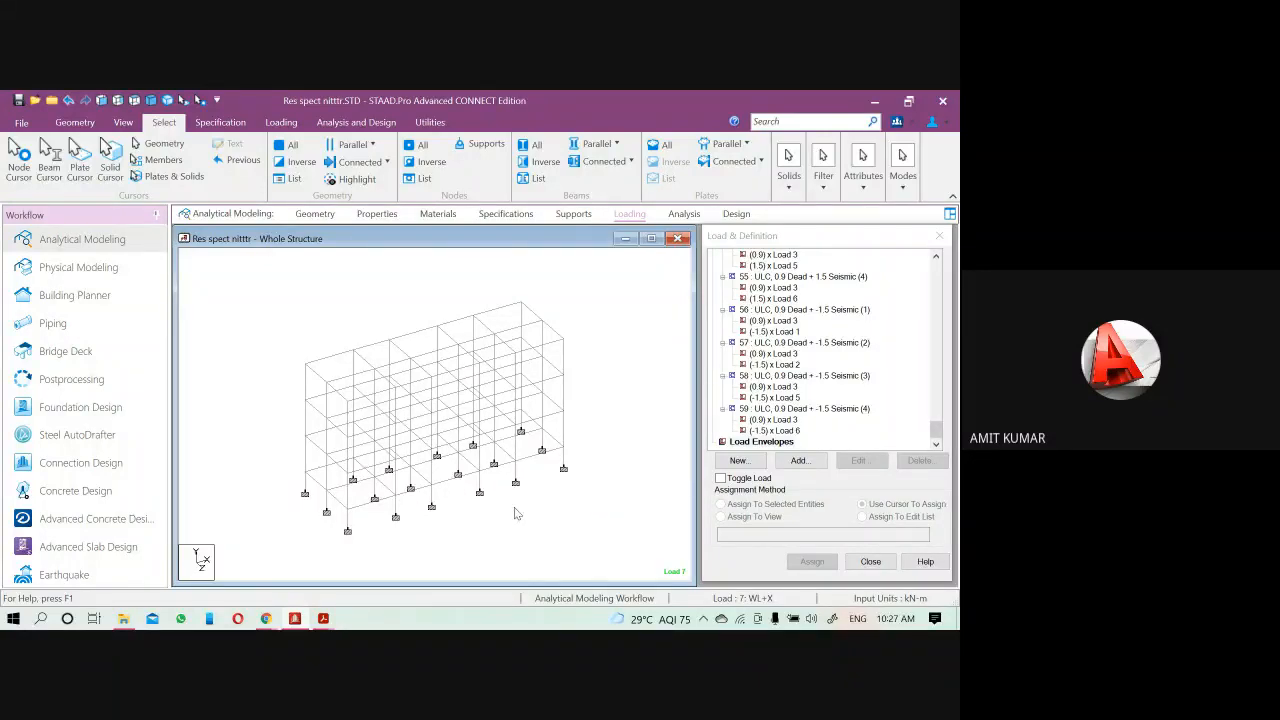
{"action": "scroll", "coordinate": [551, 503], "scroll_direction": "down", "scroll_amount": 3}
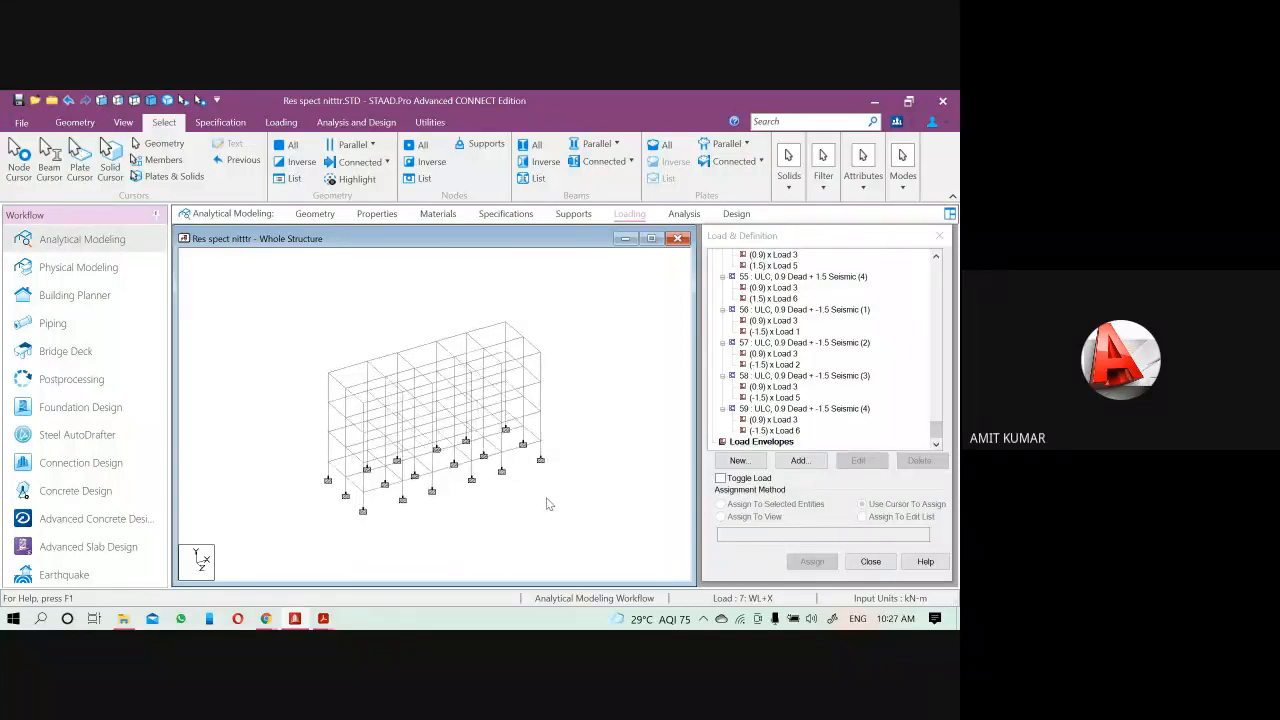
{"action": "left_click", "coordinate": [766, 442]}
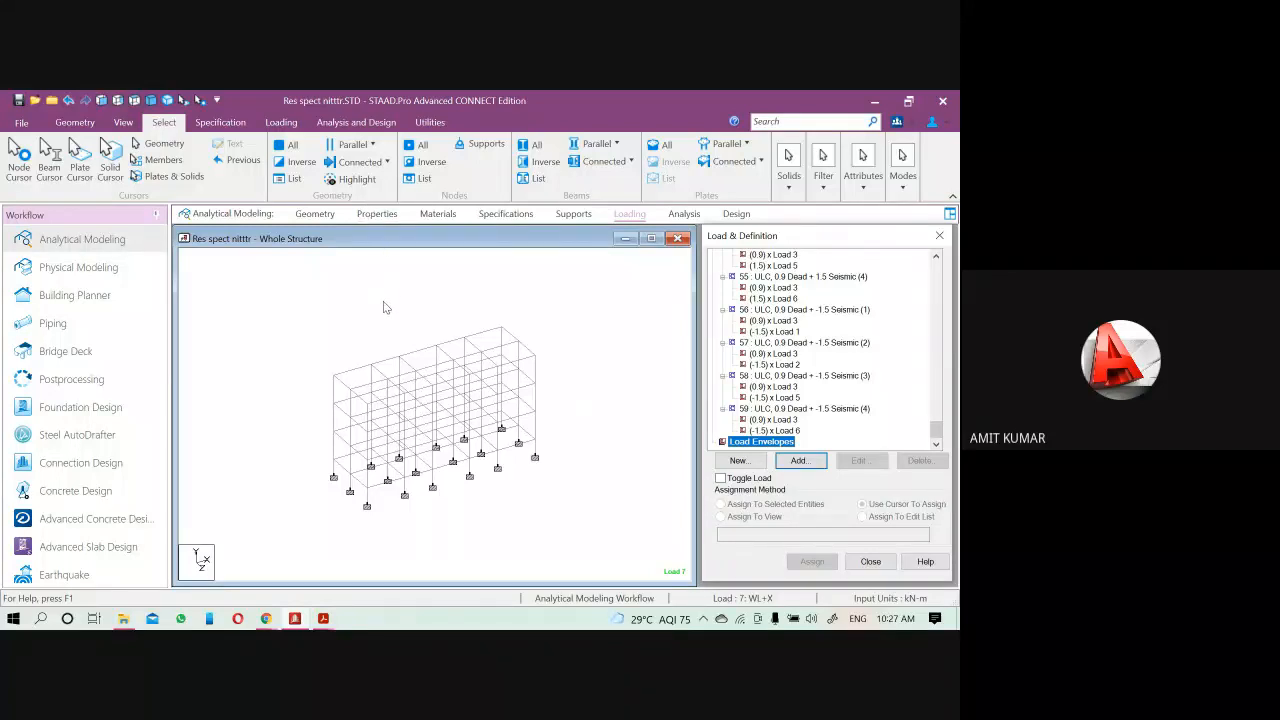
{"action": "left_click", "coordinate": [579, 393]}
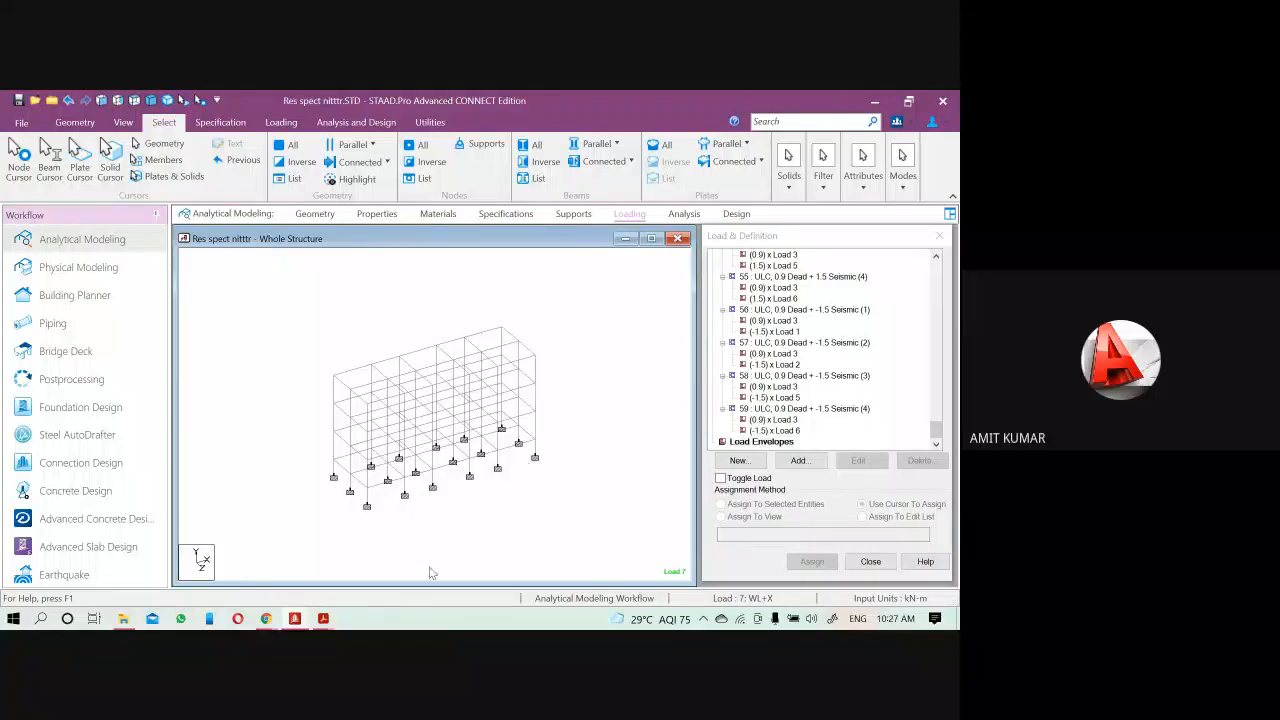
Switch to the assignment PDF in Acrobat Reader and read the load envelope, linear elastic analysis and storey drift requirements
{"action": "left_click", "coordinate": [294, 618]}
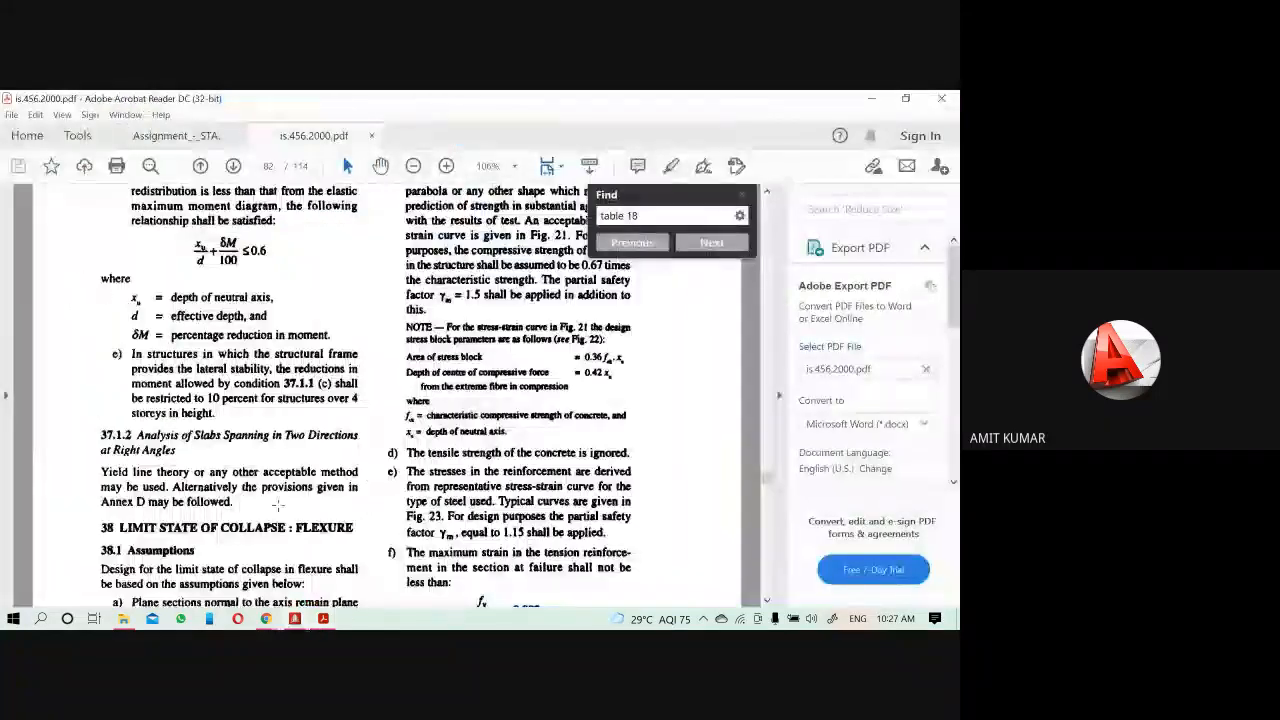
{"action": "scroll", "coordinate": [300, 400], "scroll_direction": "down", "scroll_amount": 3}
{"action": "left_click", "coordinate": [212, 130]}
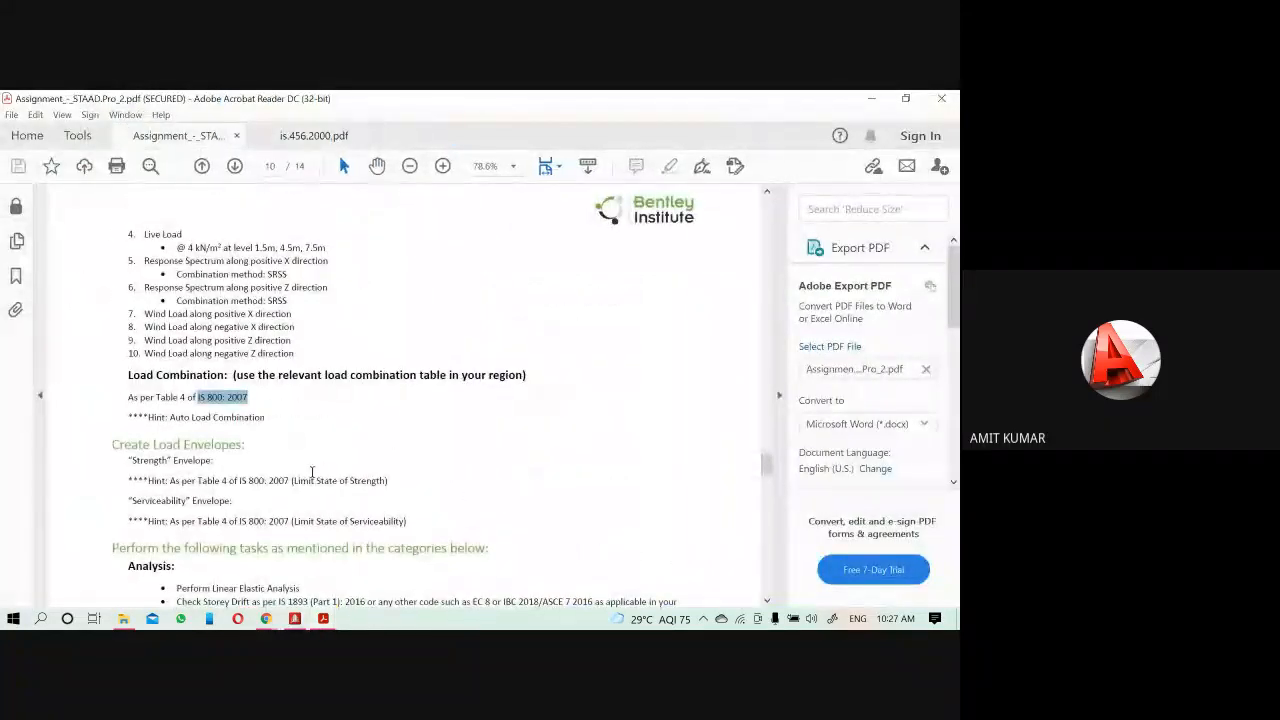
{"action": "scroll", "coordinate": [152, 462], "scroll_direction": "down", "scroll_amount": 3}
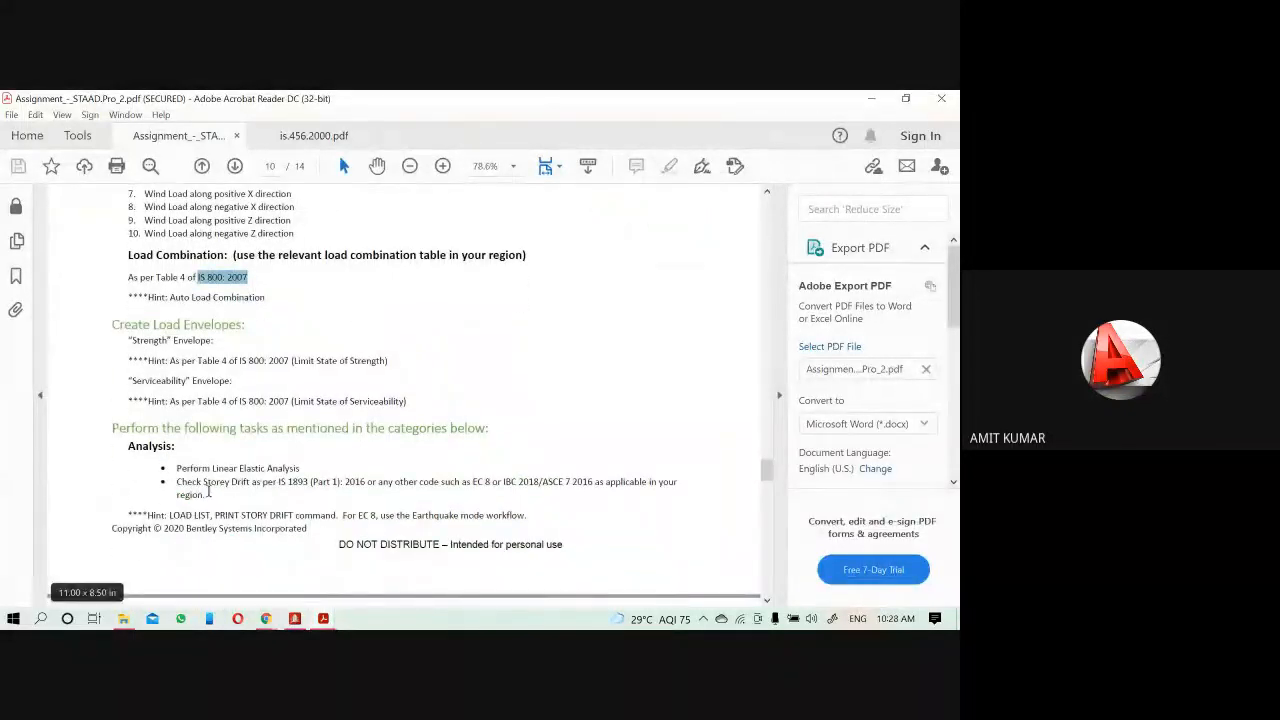
{"action": "left_click", "coordinate": [180, 482]}
{"action": "left_click_drag", "start_coordinate": [180, 482], "coordinate": [261, 484]}
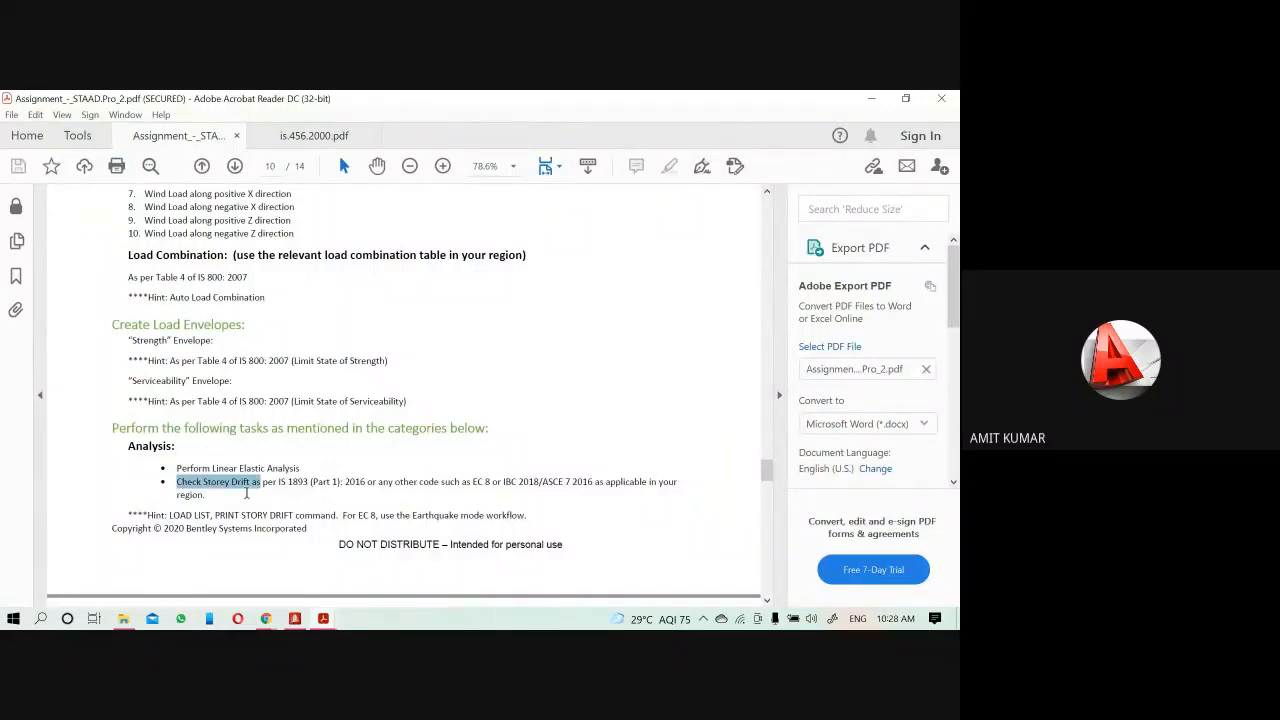
{"action": "scroll", "coordinate": [246, 492], "scroll_direction": "down", "scroll_amount": 2}
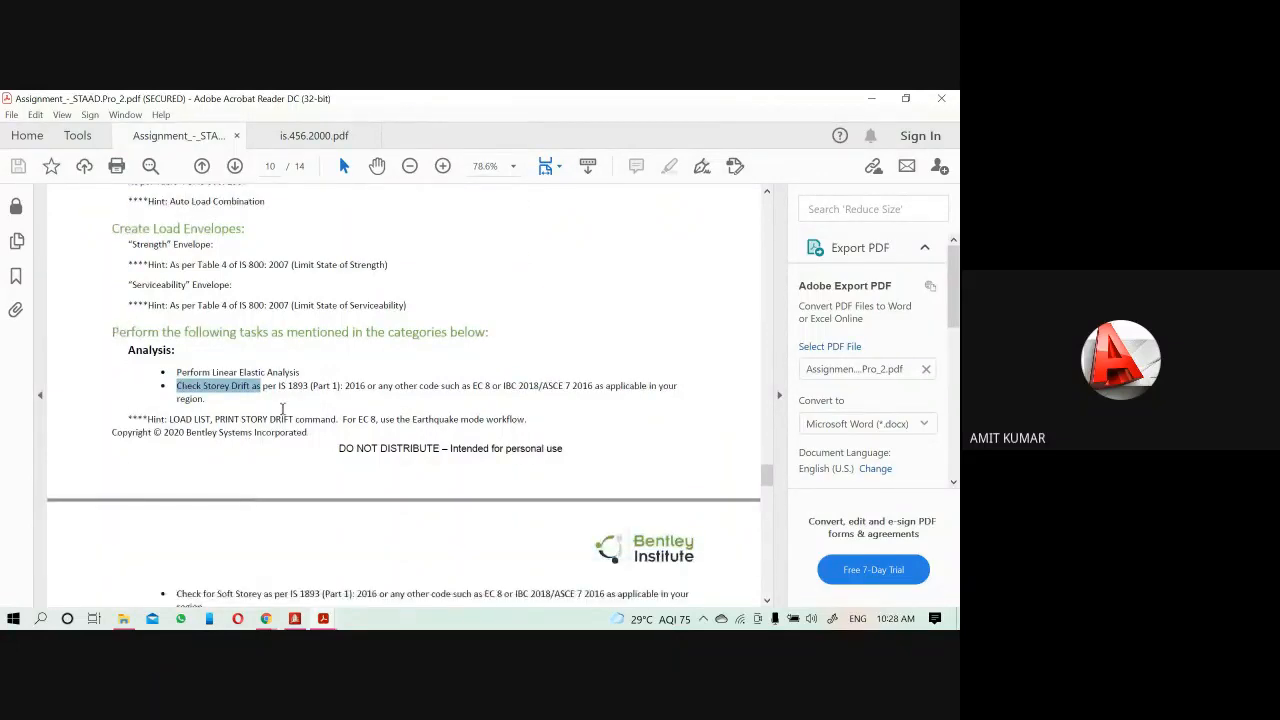
Switch to STAAD.Pro and add a Perform Analysis command with the All print option
{"action": "left_click", "coordinate": [225, 392]}
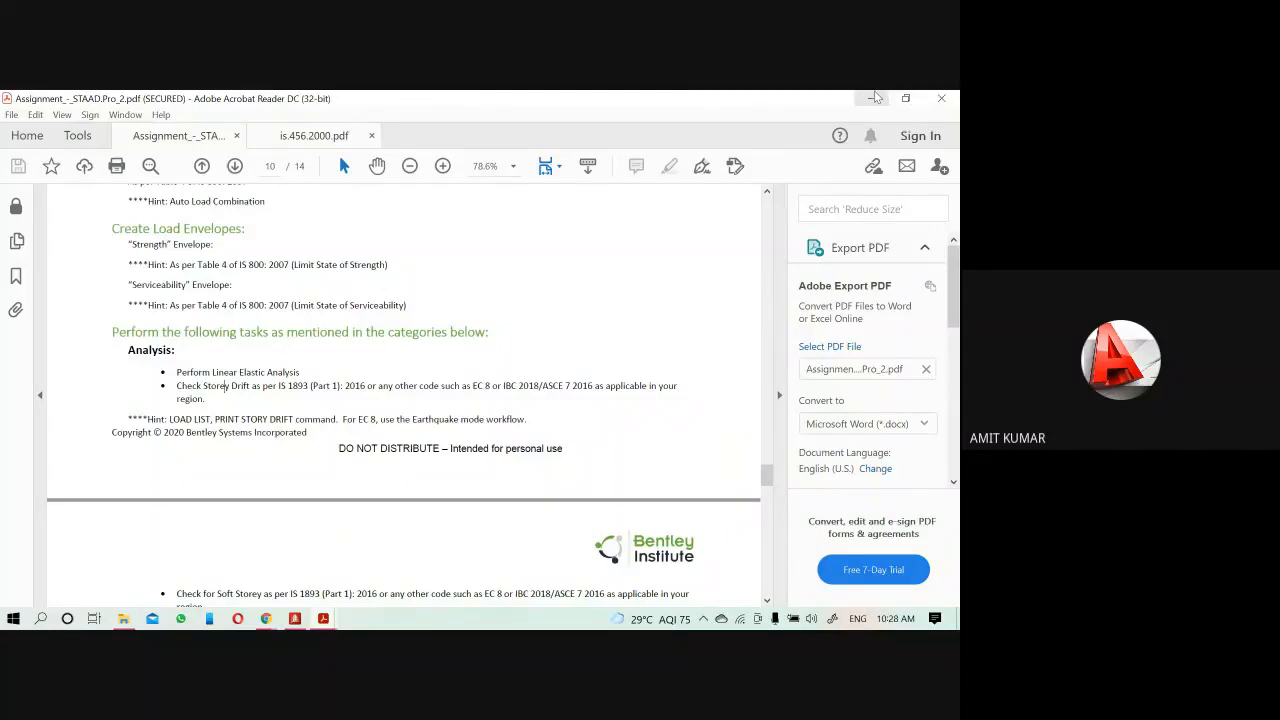
{"action": "left_click", "coordinate": [871, 99]}
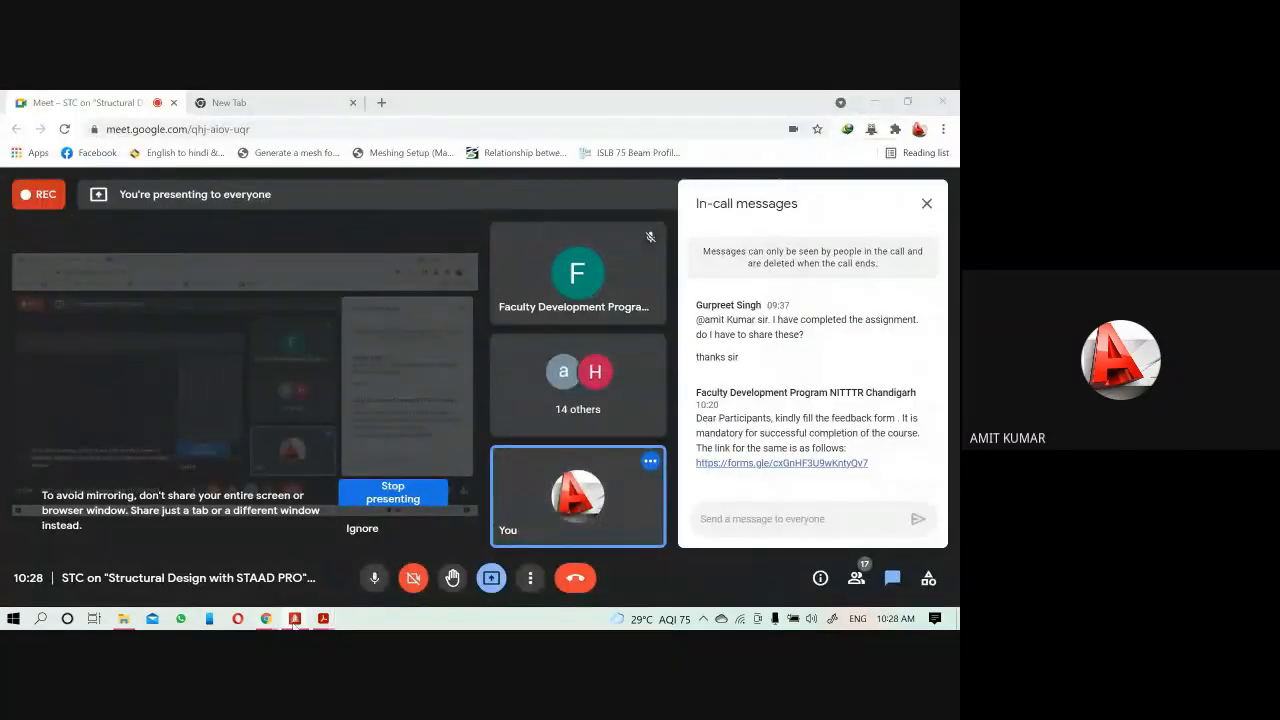
{"action": "left_click", "coordinate": [295, 619]}
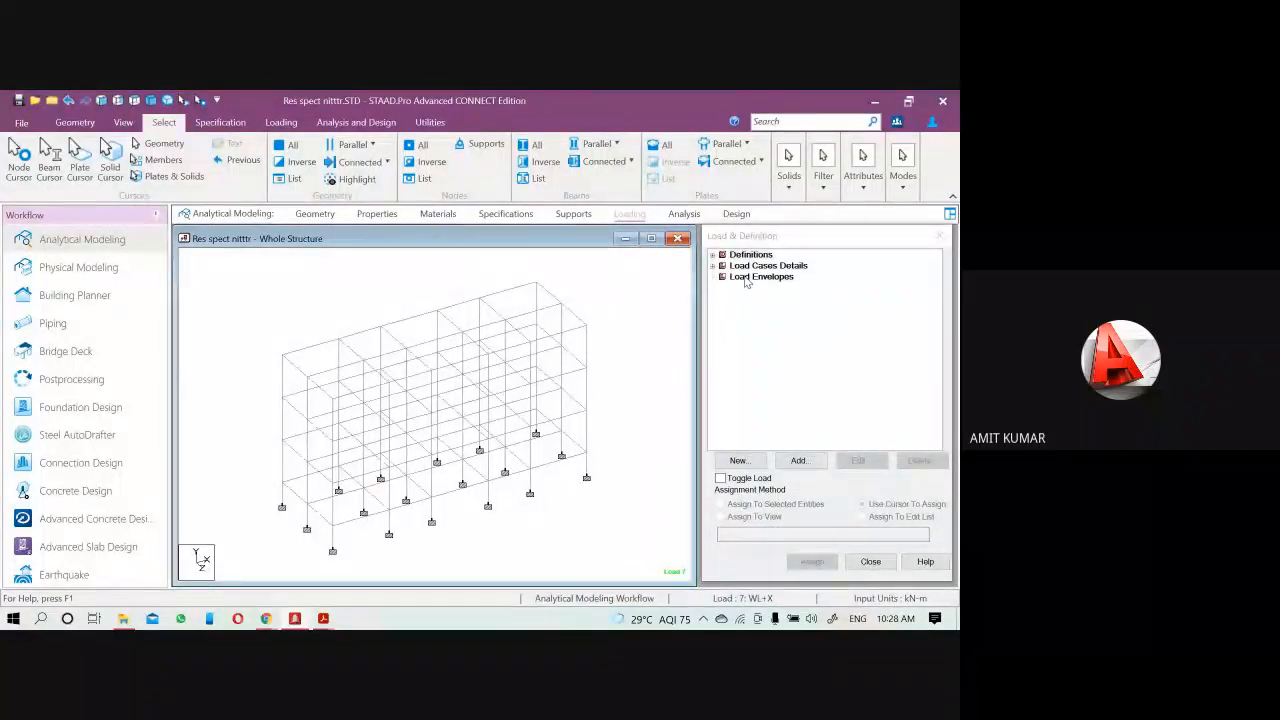
{"action": "left_click", "coordinate": [688, 215]}
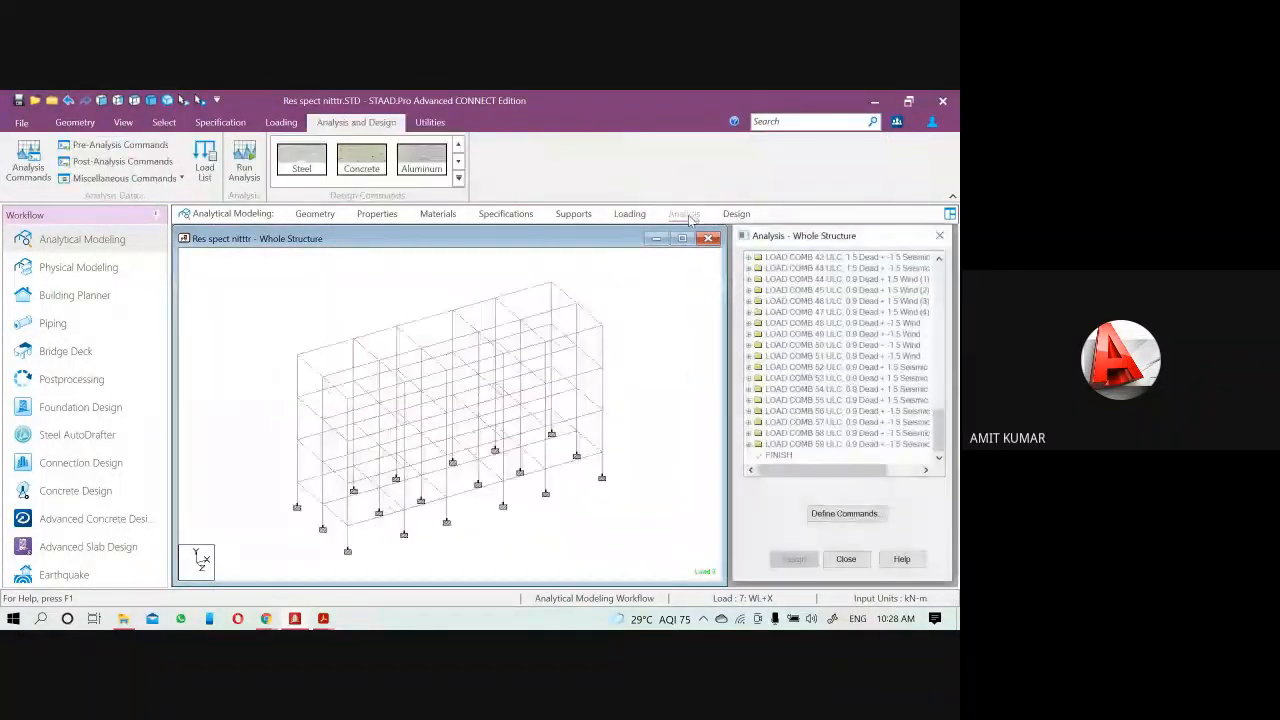
{"action": "left_click", "coordinate": [38, 168]}
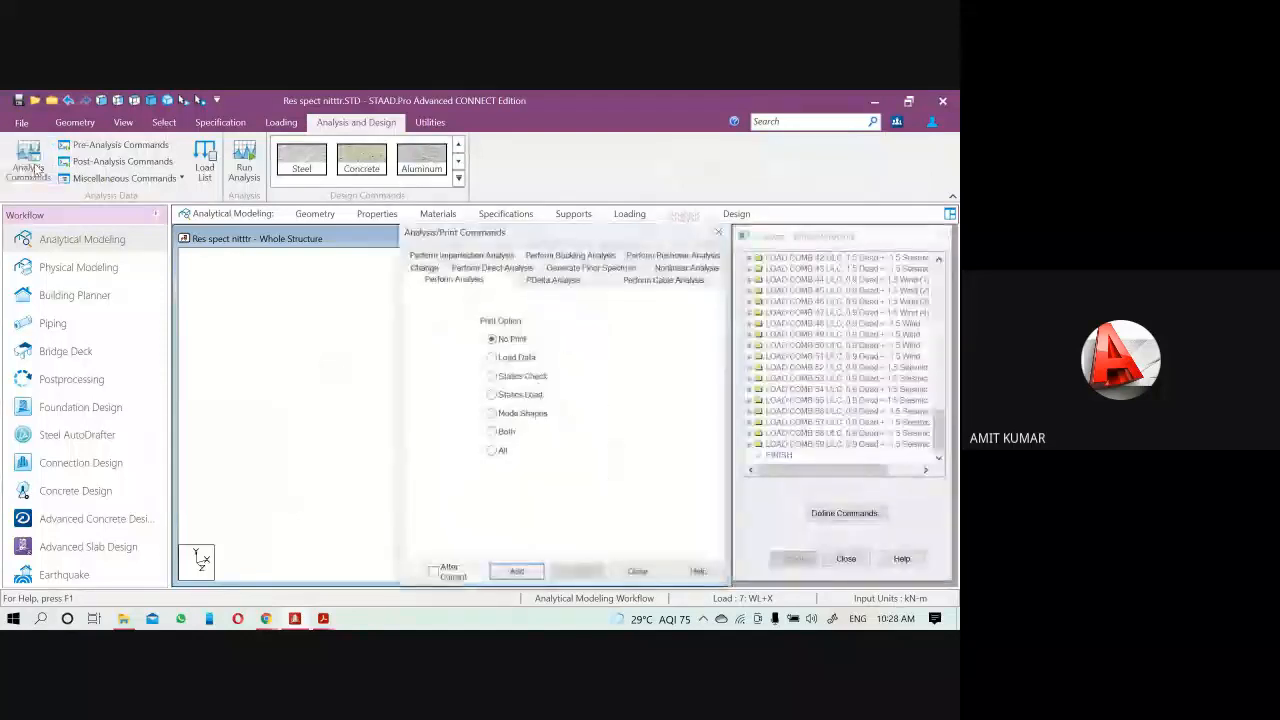
{"action": "left_click", "coordinate": [494, 453]}
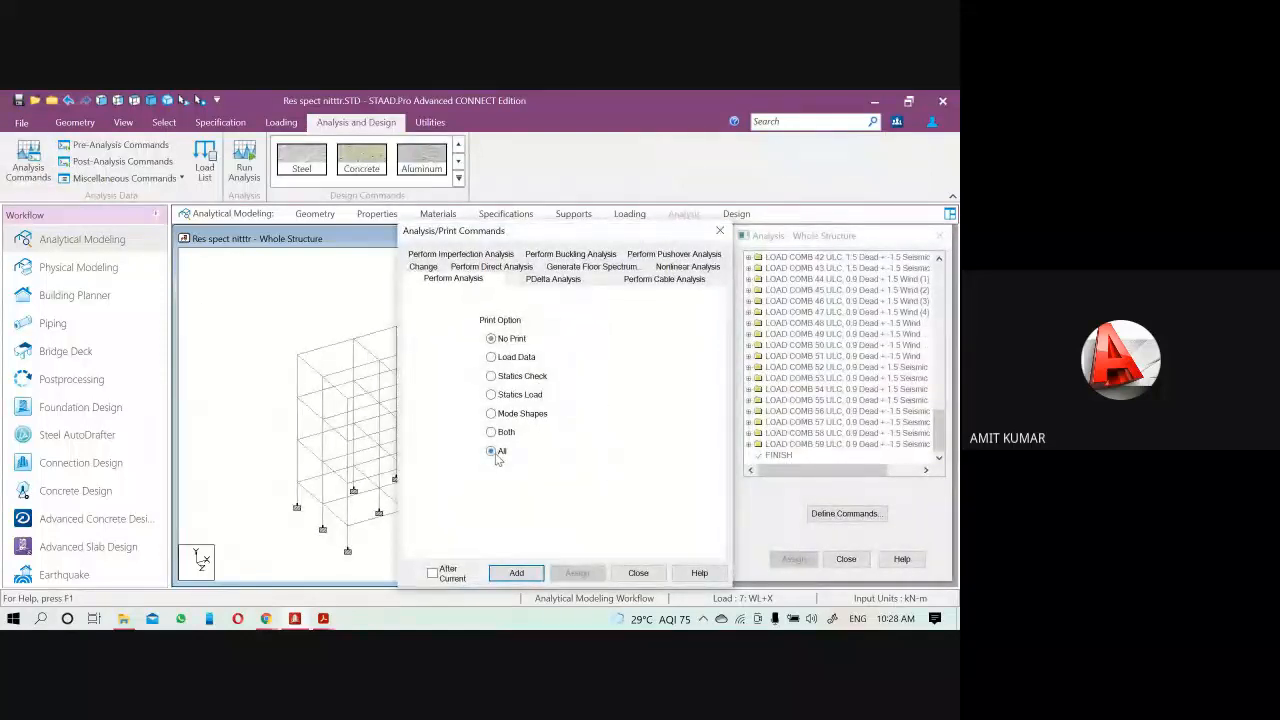
{"action": "left_click", "coordinate": [516, 575]}
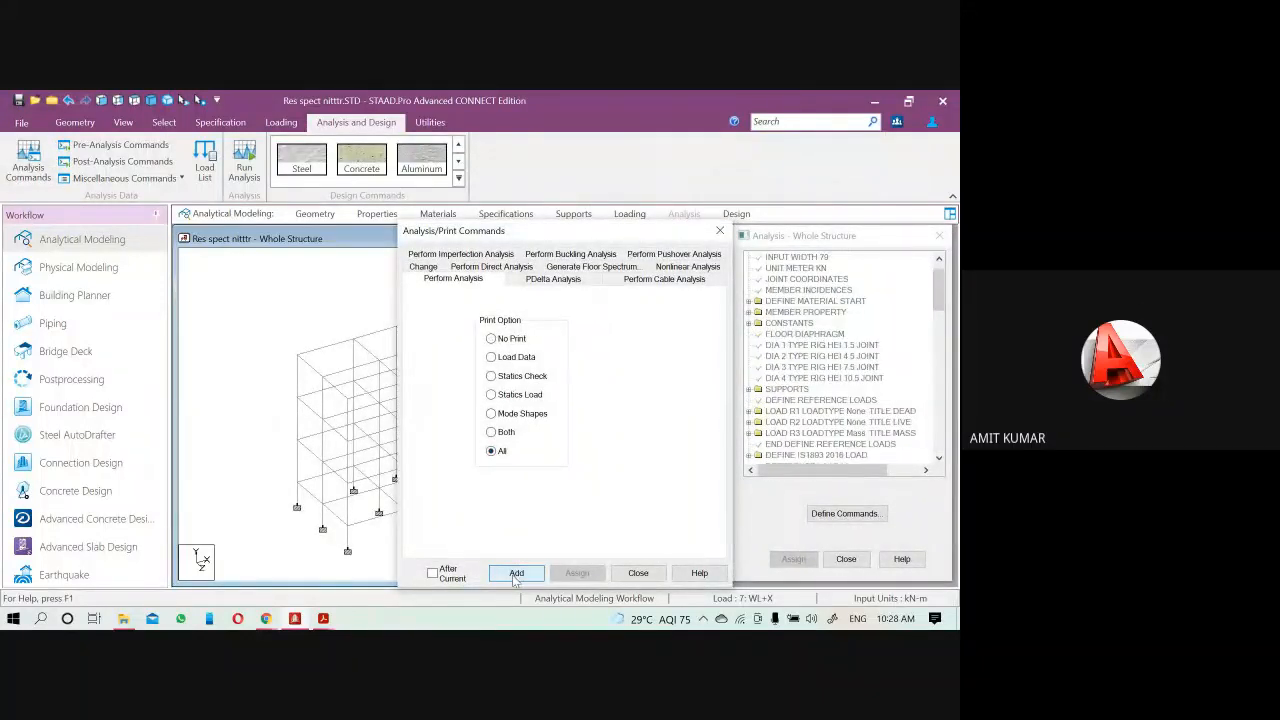
{"action": "left_click", "coordinate": [638, 573]}
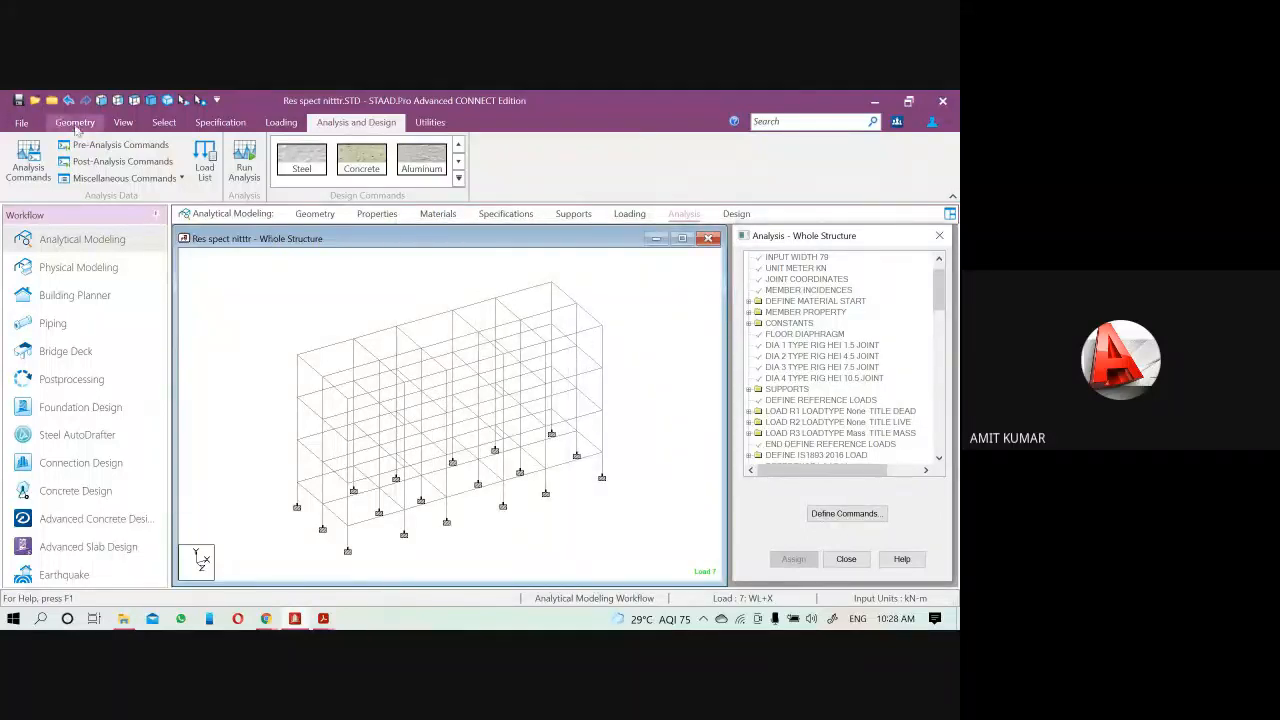
{"action": "left_click", "coordinate": [104, 146]}
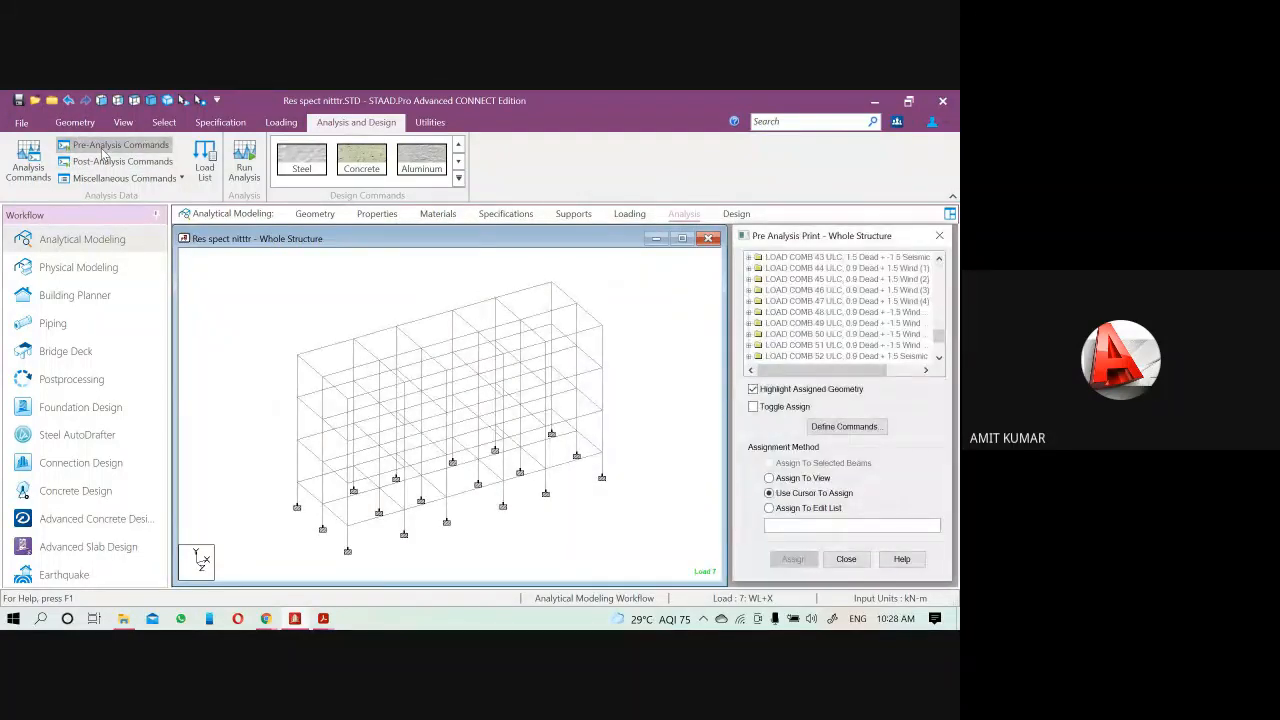
{"action": "left_click", "coordinate": [820, 428]}
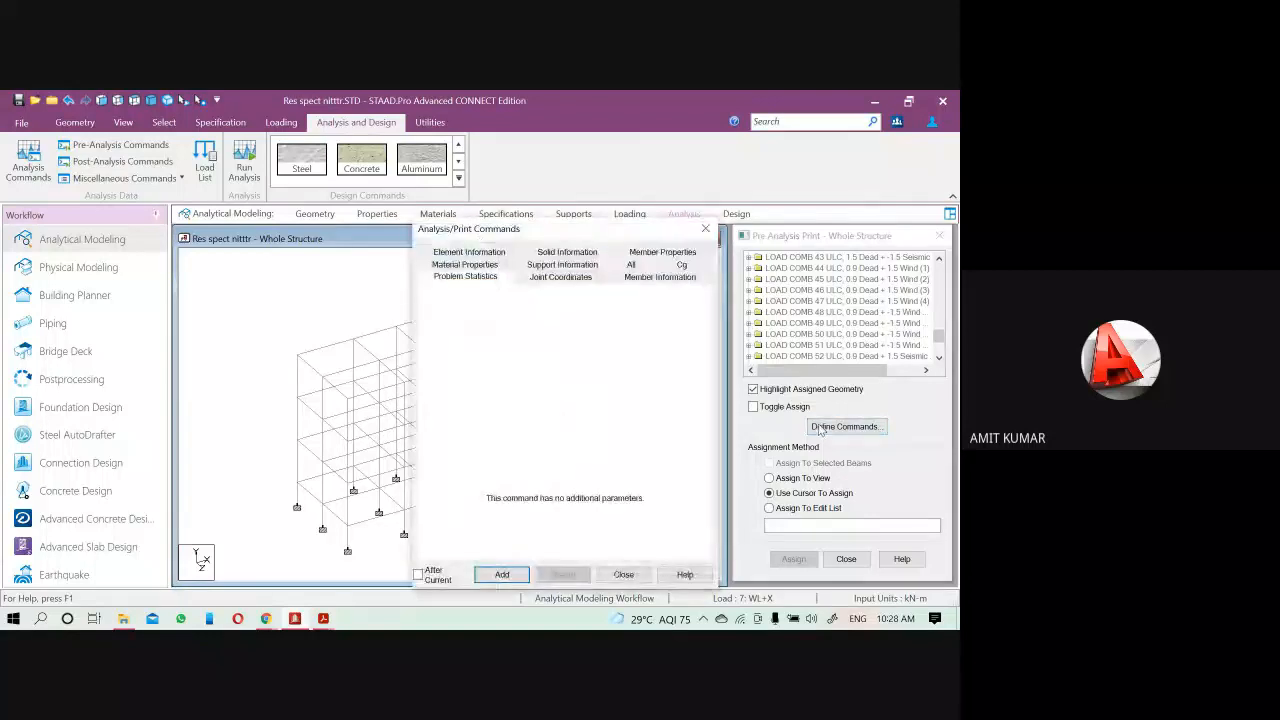
{"action": "left_click", "coordinate": [718, 232]}
Add a Story Drift post-analysis print command with an allowable drift factor of 0.0025
{"action": "left_click", "coordinate": [120, 161]}
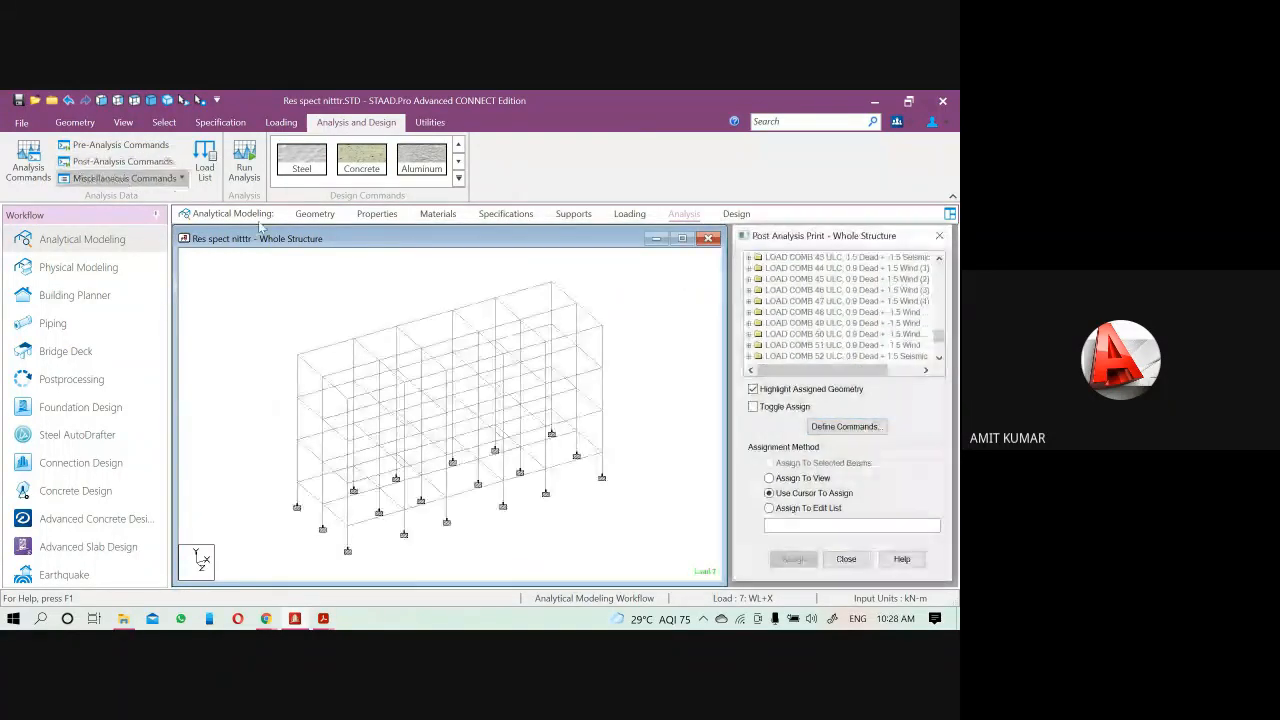
{"action": "left_click", "coordinate": [845, 427]}
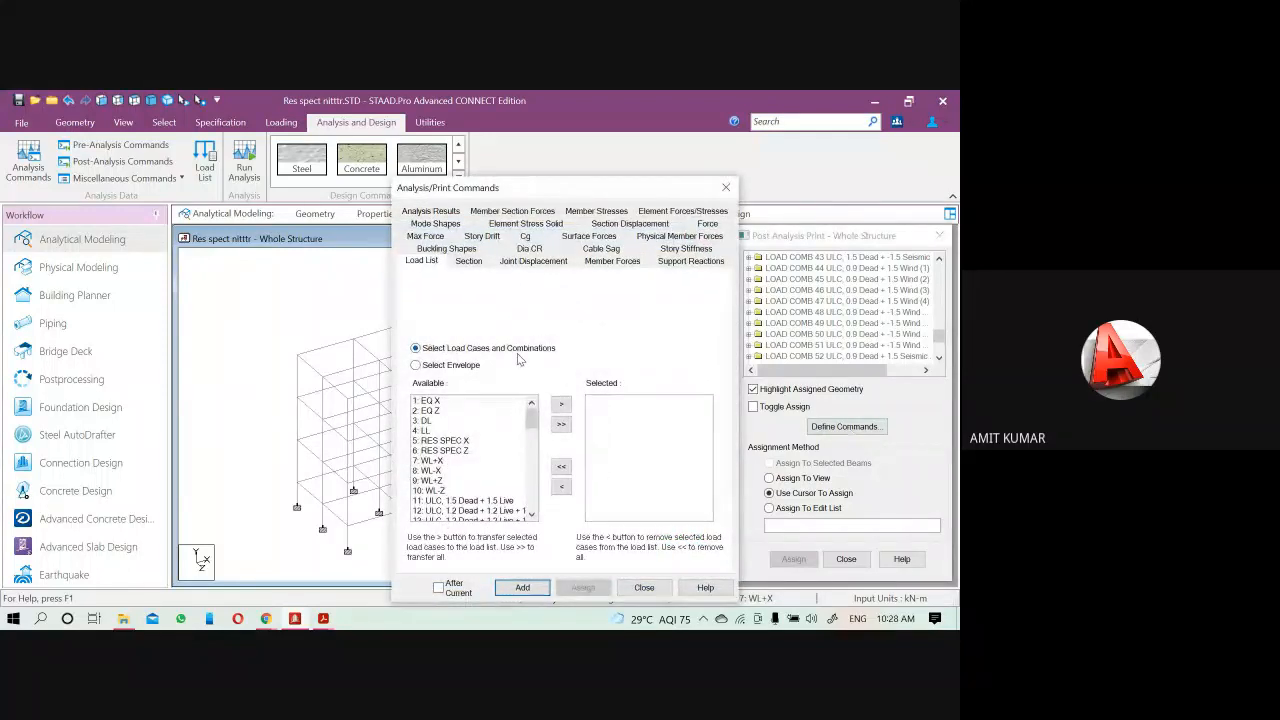
{"action": "left_click", "coordinate": [482, 236]}
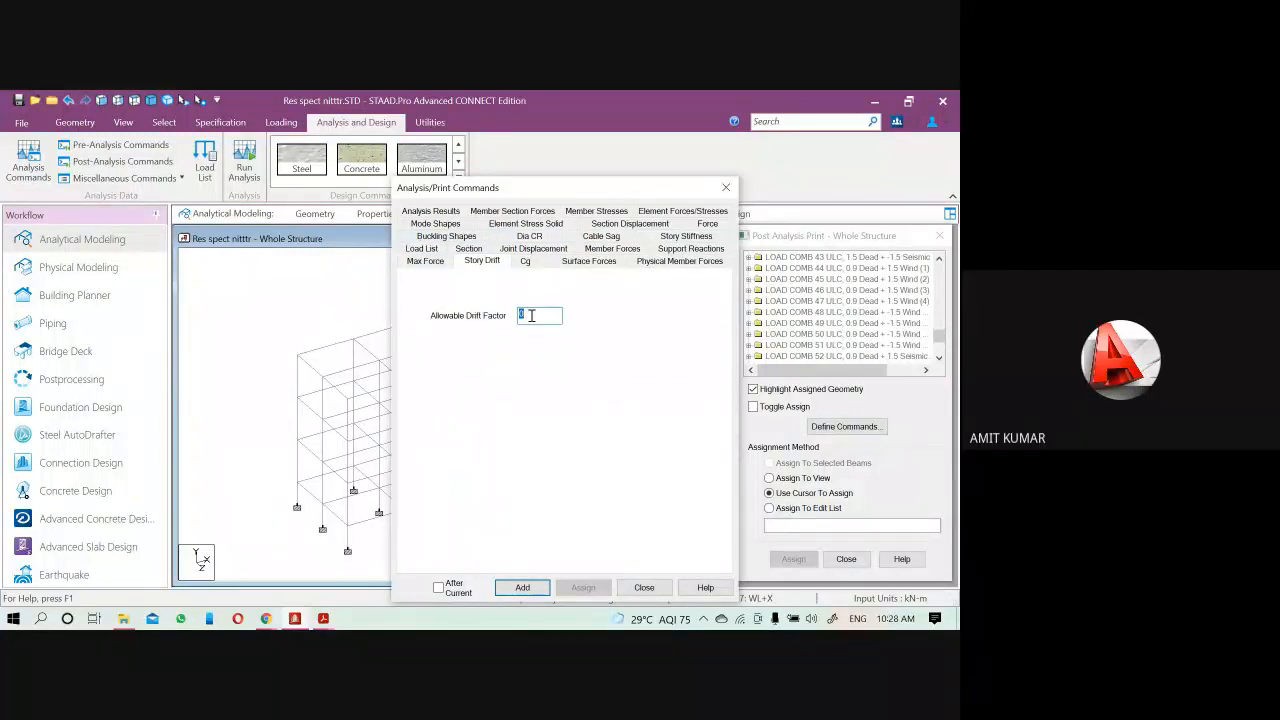
{"action": "key", "text": "BackSpace"}
{"action": "left_click", "coordinate": [522, 587]}
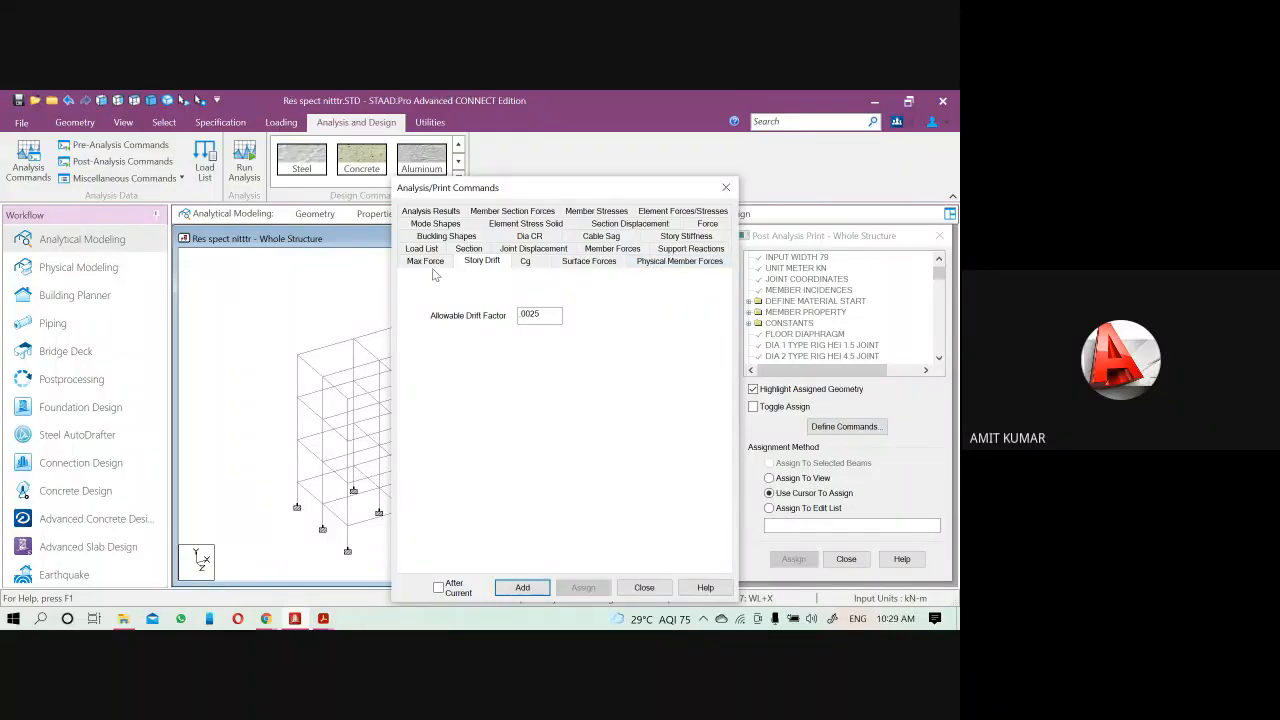
{"action": "left_click", "coordinate": [697, 236]}
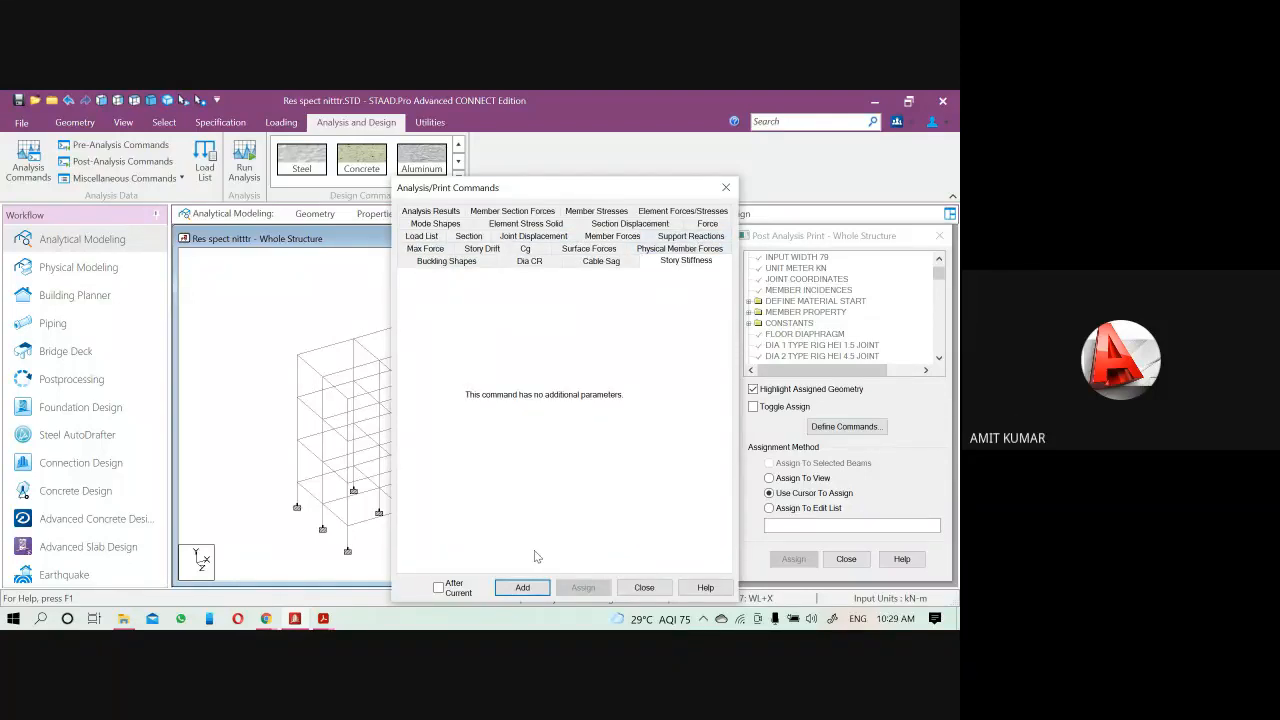
{"action": "left_click", "coordinate": [530, 237]}
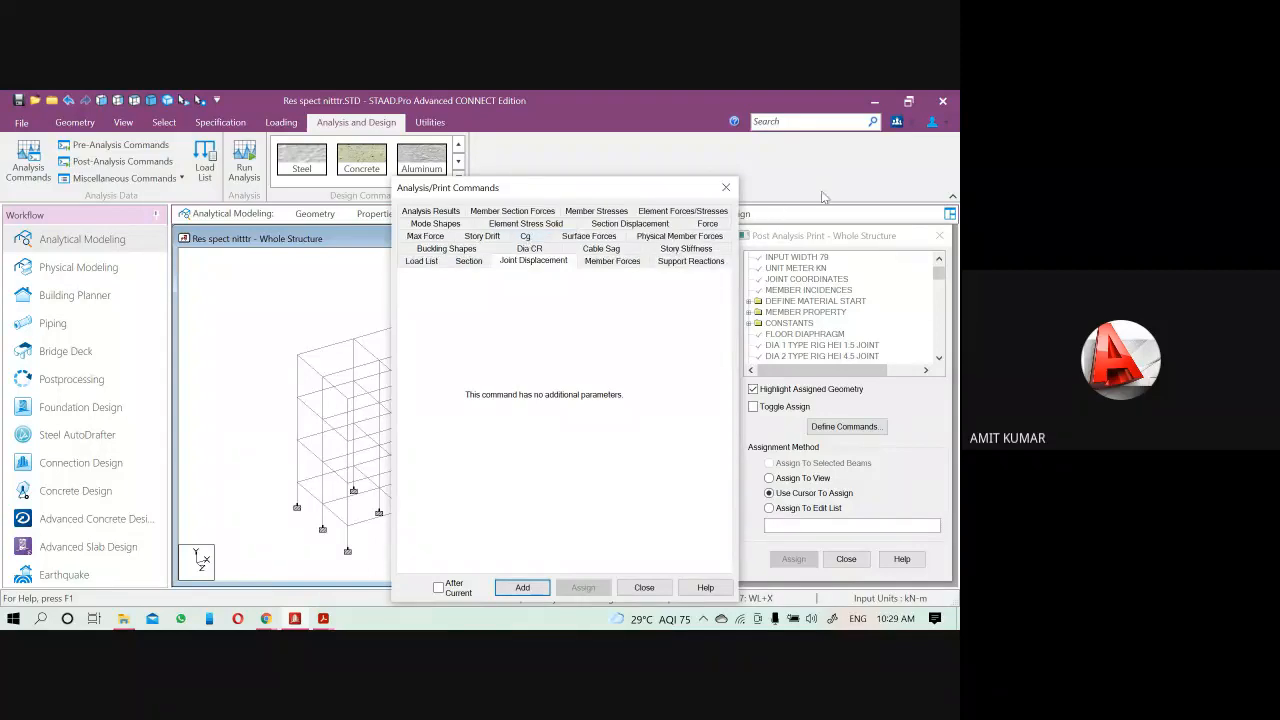
{"action": "left_click", "coordinate": [726, 187]}
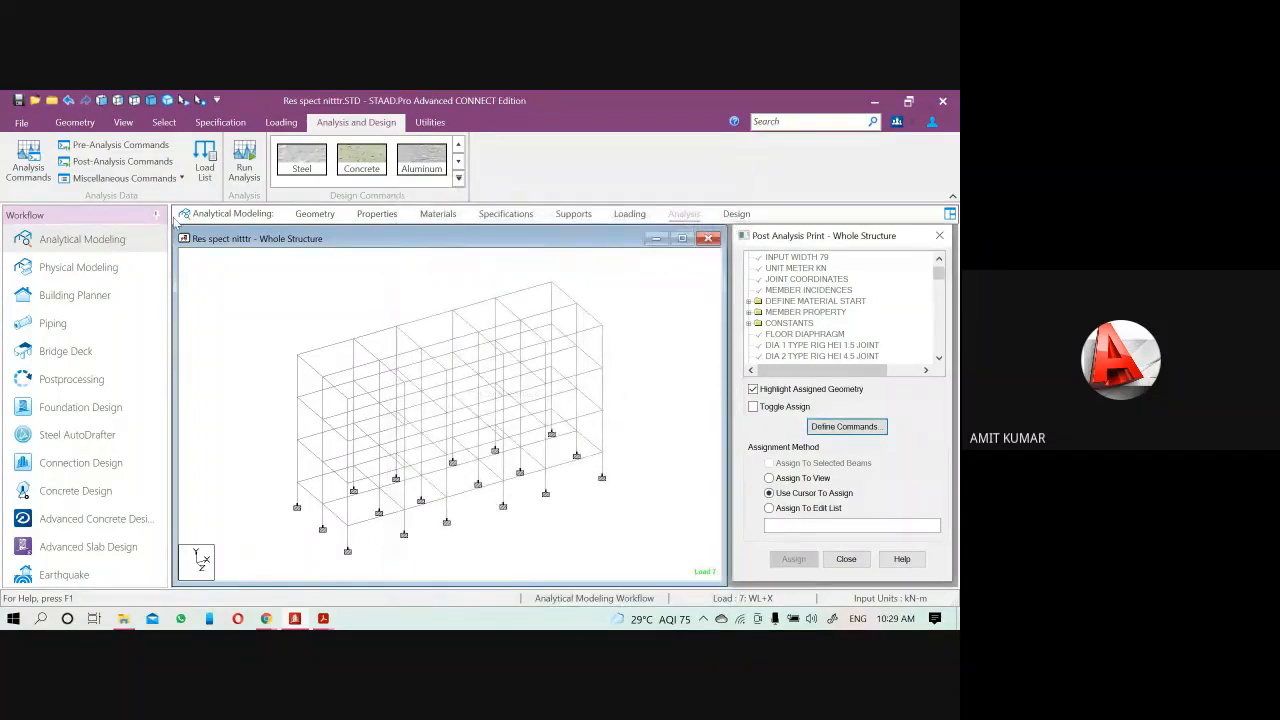
Add a soft story check to IS 1893 - 2016 and review the end of the command list
{"action": "left_click", "coordinate": [140, 179]}
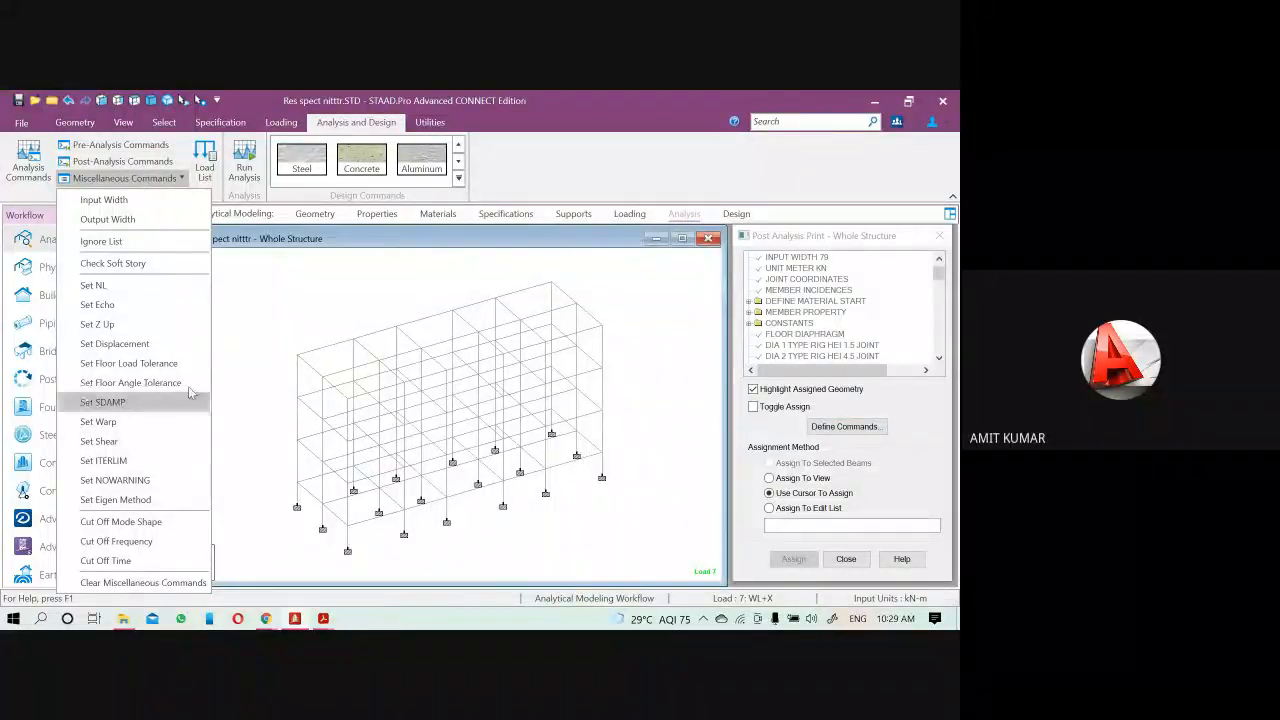
{"action": "left_click", "coordinate": [112, 263]}
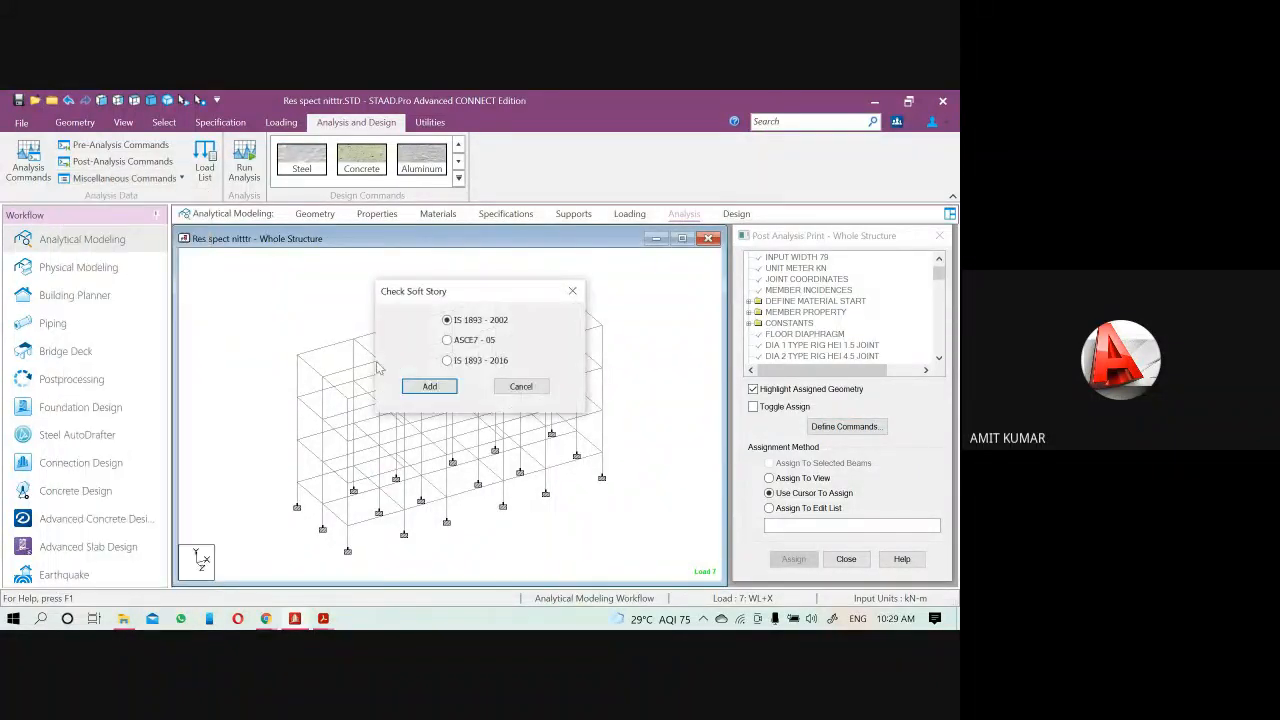
{"action": "left_click", "coordinate": [466, 361]}
{"action": "left_click", "coordinate": [441, 390]}
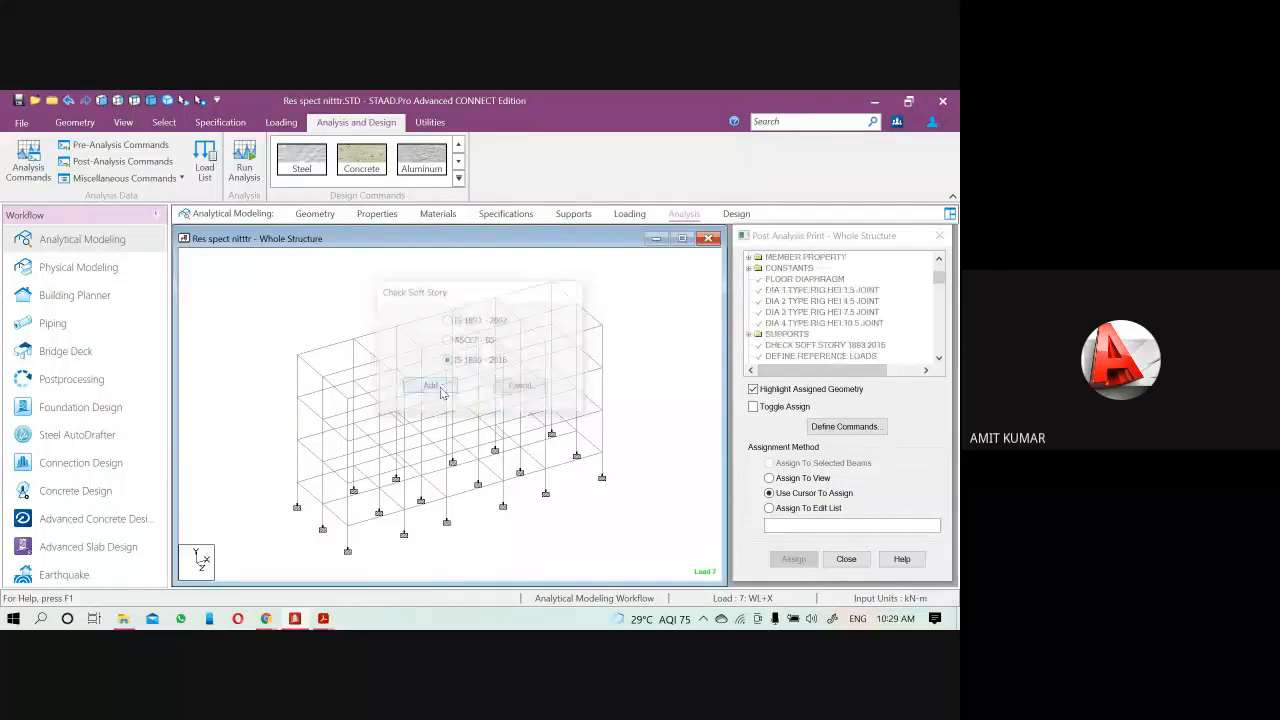
{"action": "left_click_drag", "start_coordinate": [939, 278], "coordinate": [948, 360]}
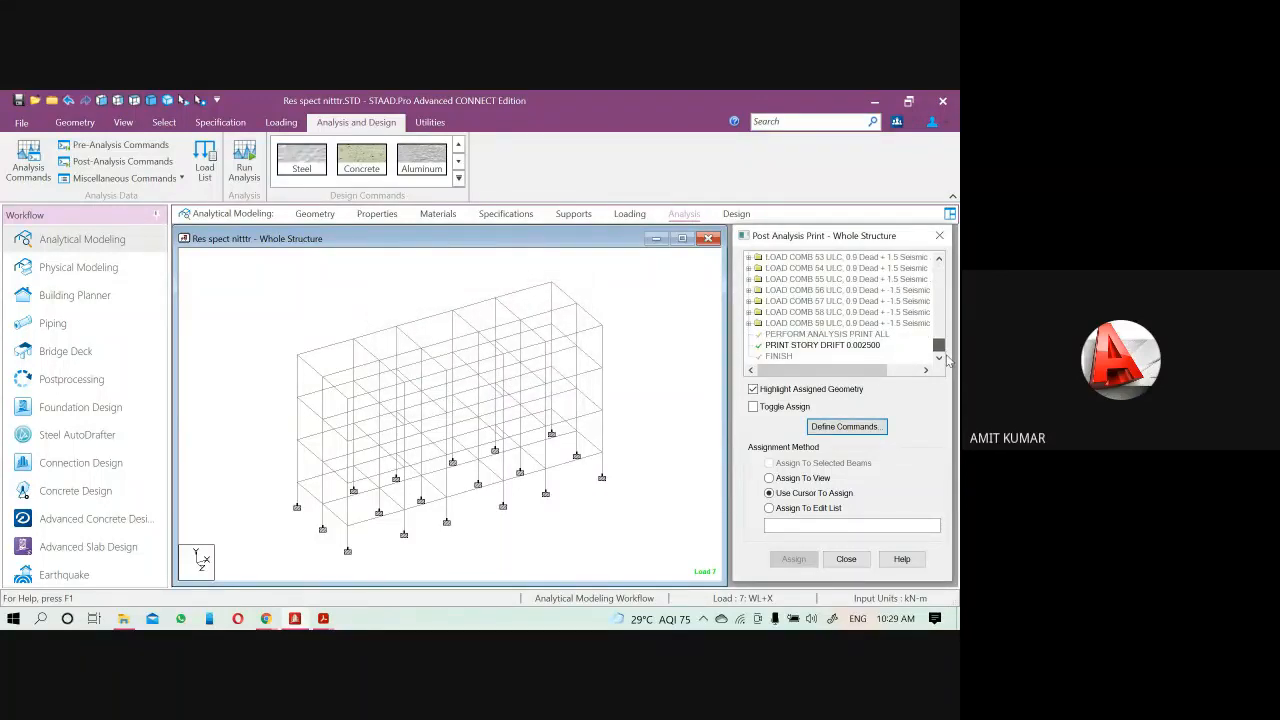
{"action": "left_click", "coordinate": [655, 322]}
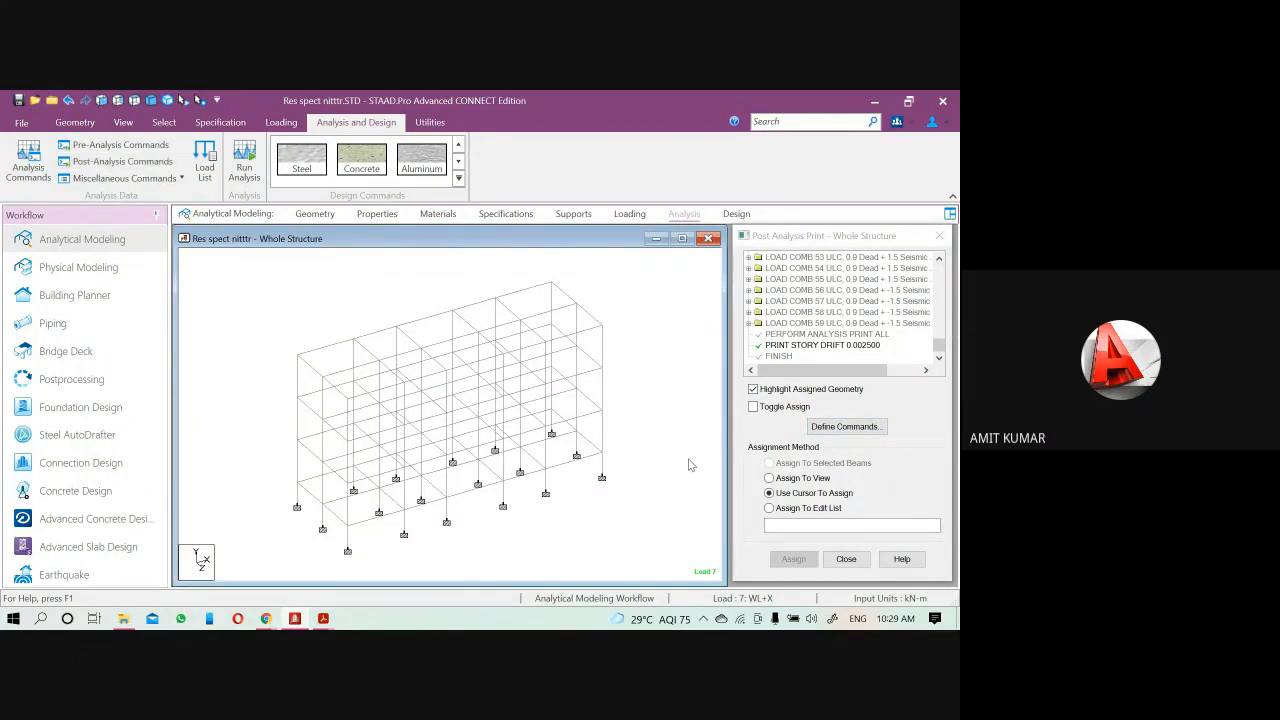
Look through the load cases, combinations and envelopes available for a load list, without adding one
{"action": "left_click", "coordinate": [205, 162]}
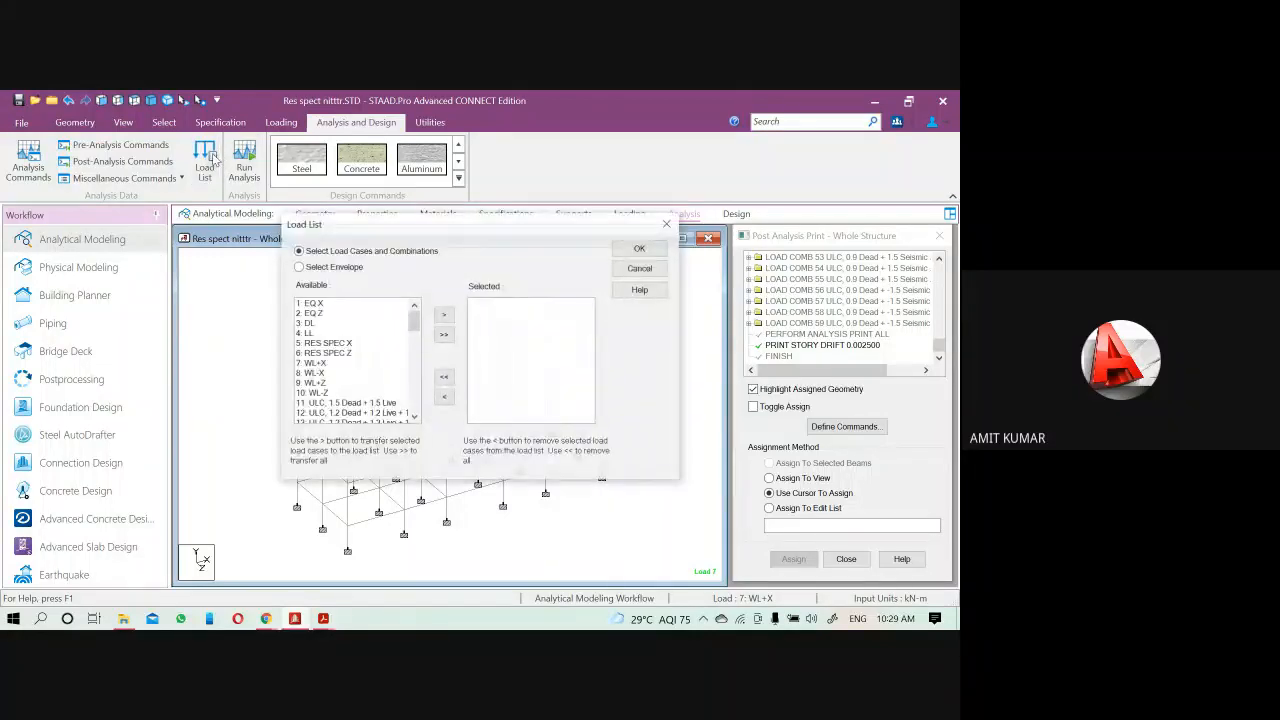
{"action": "scroll", "coordinate": [382, 340], "scroll_direction": "down", "scroll_amount": 5}
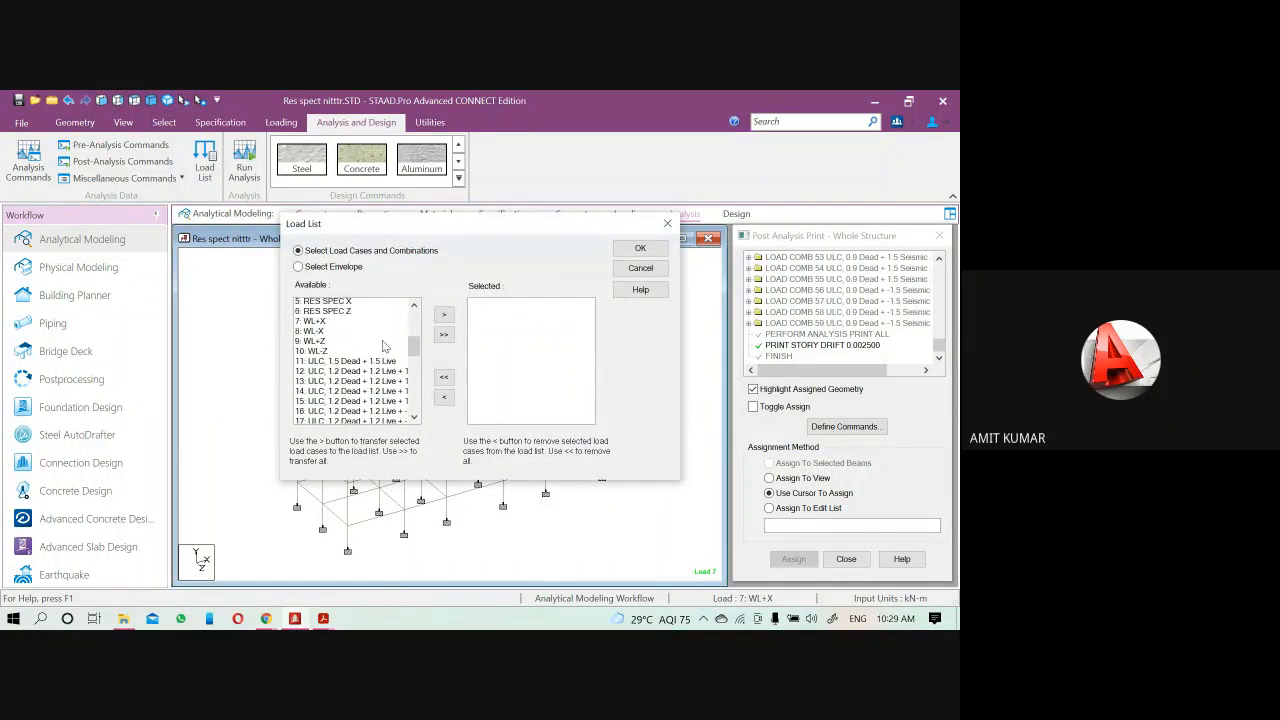
{"action": "scroll", "coordinate": [382, 340], "scroll_direction": "up", "scroll_amount": 5}
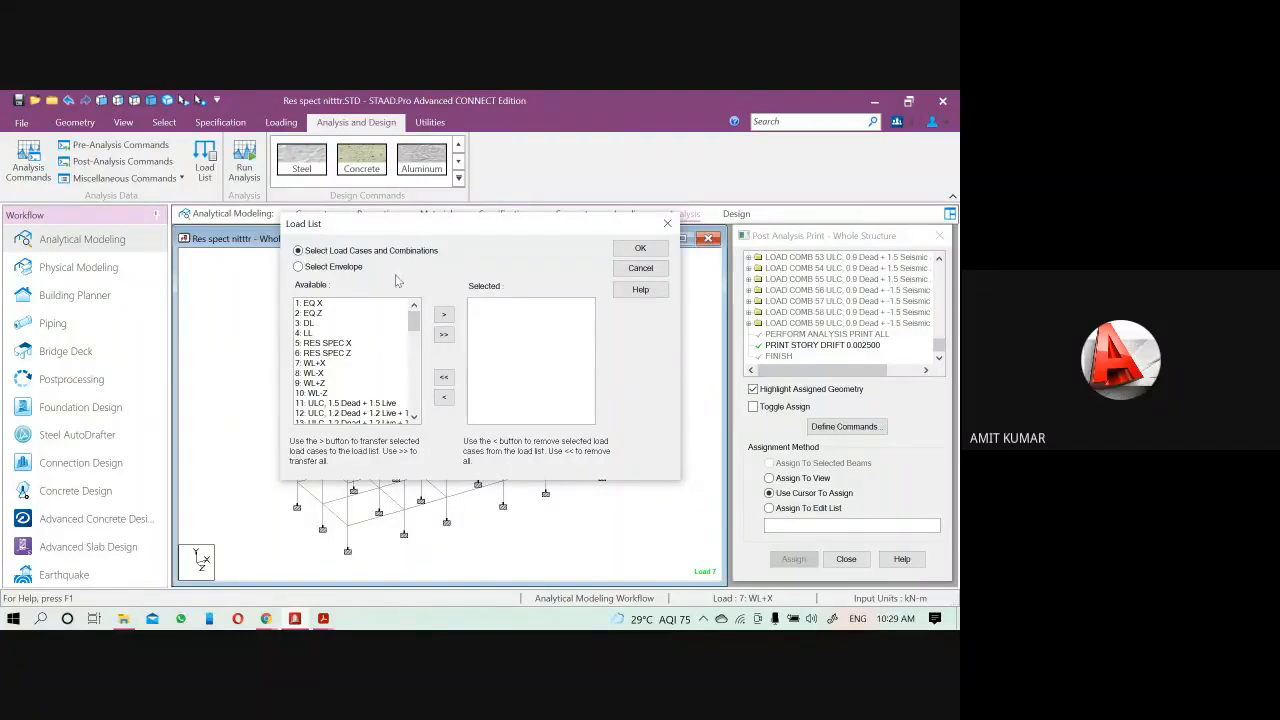
{"action": "left_click_drag", "start_coordinate": [387, 226], "coordinate": [567, 155]}
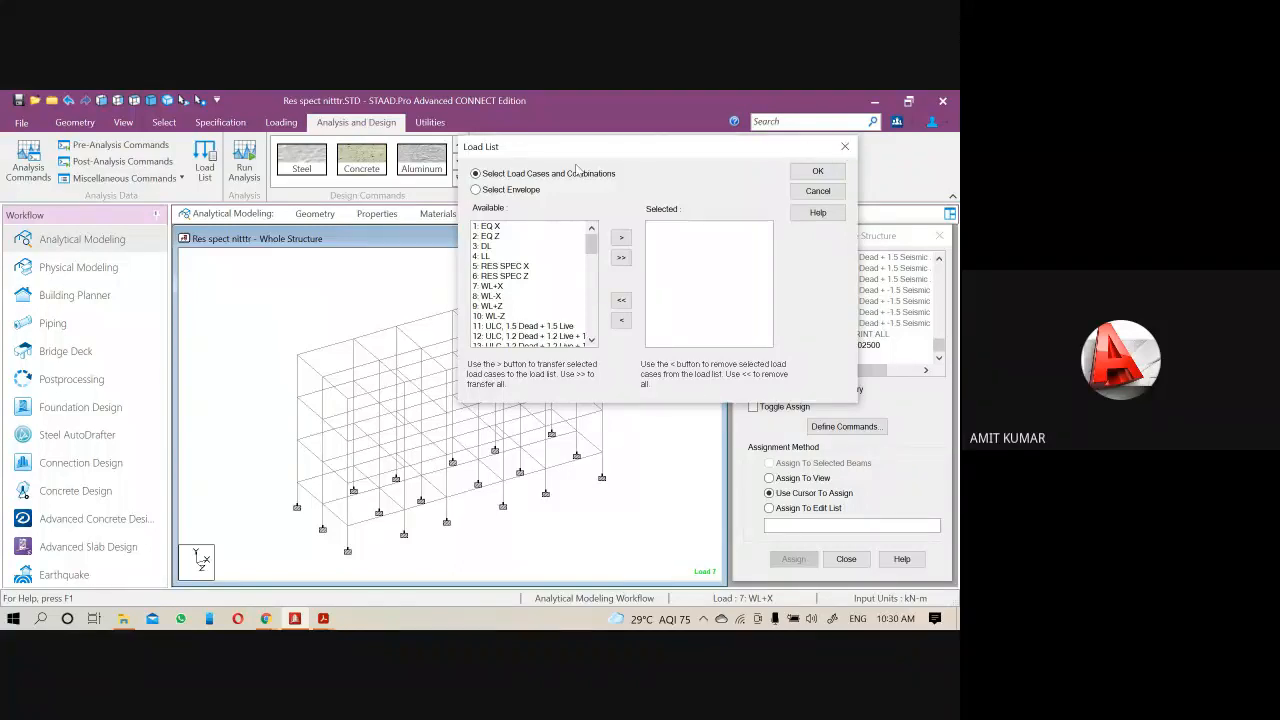
{"action": "left_click", "coordinate": [510, 190]}
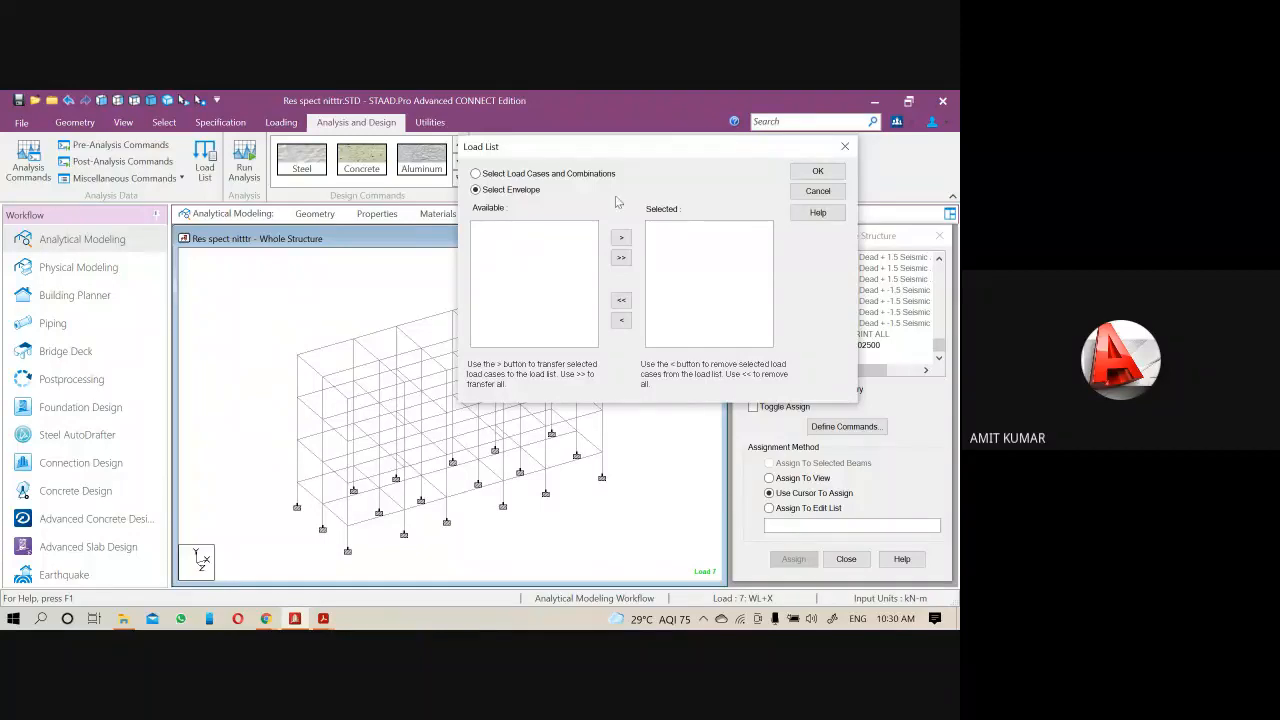
{"action": "left_click_drag", "start_coordinate": [613, 154], "coordinate": [485, 170]}
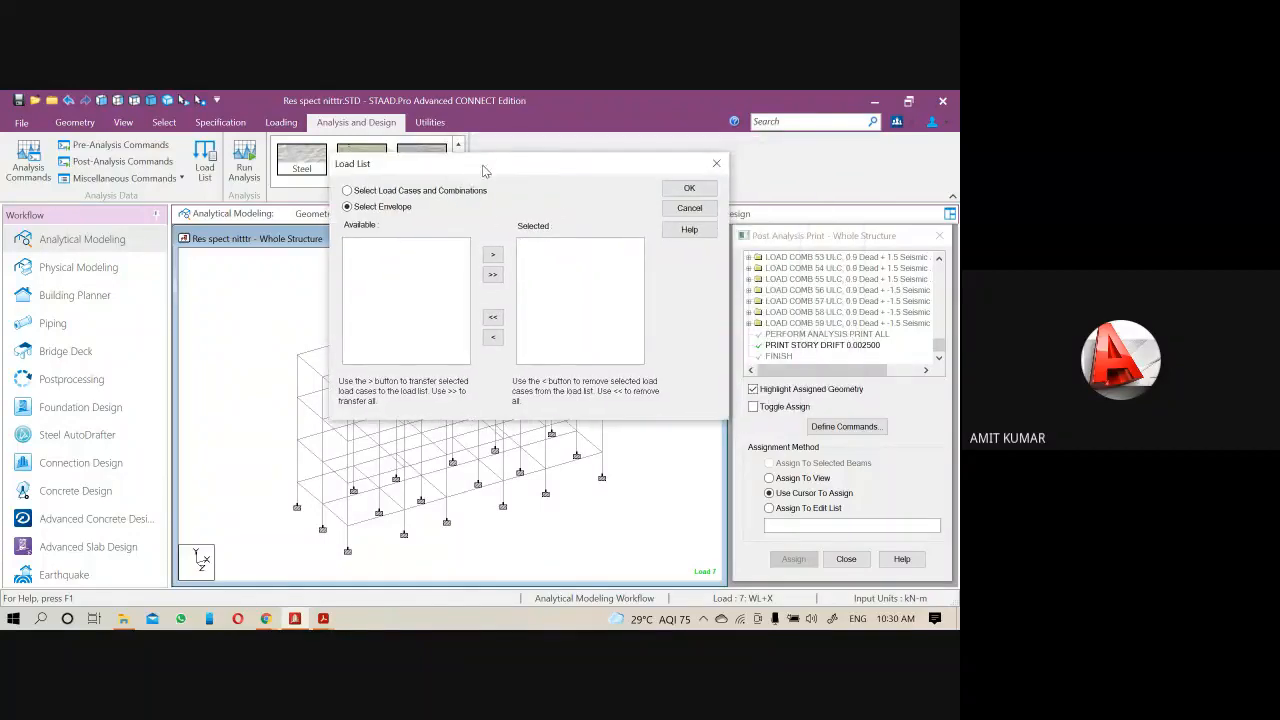
{"action": "left_click", "coordinate": [717, 162]}
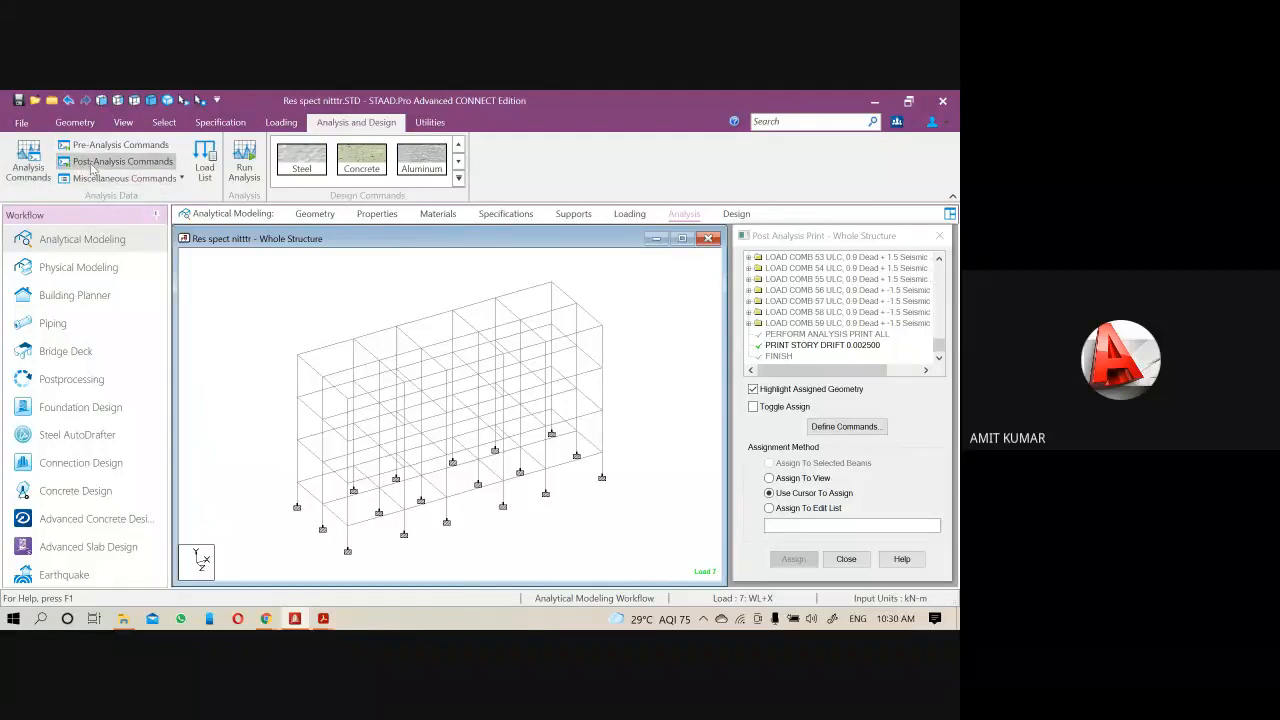
Save the modified structure, run the analysis and finish with the option to view the output file
{"action": "left_click", "coordinate": [248, 163]}
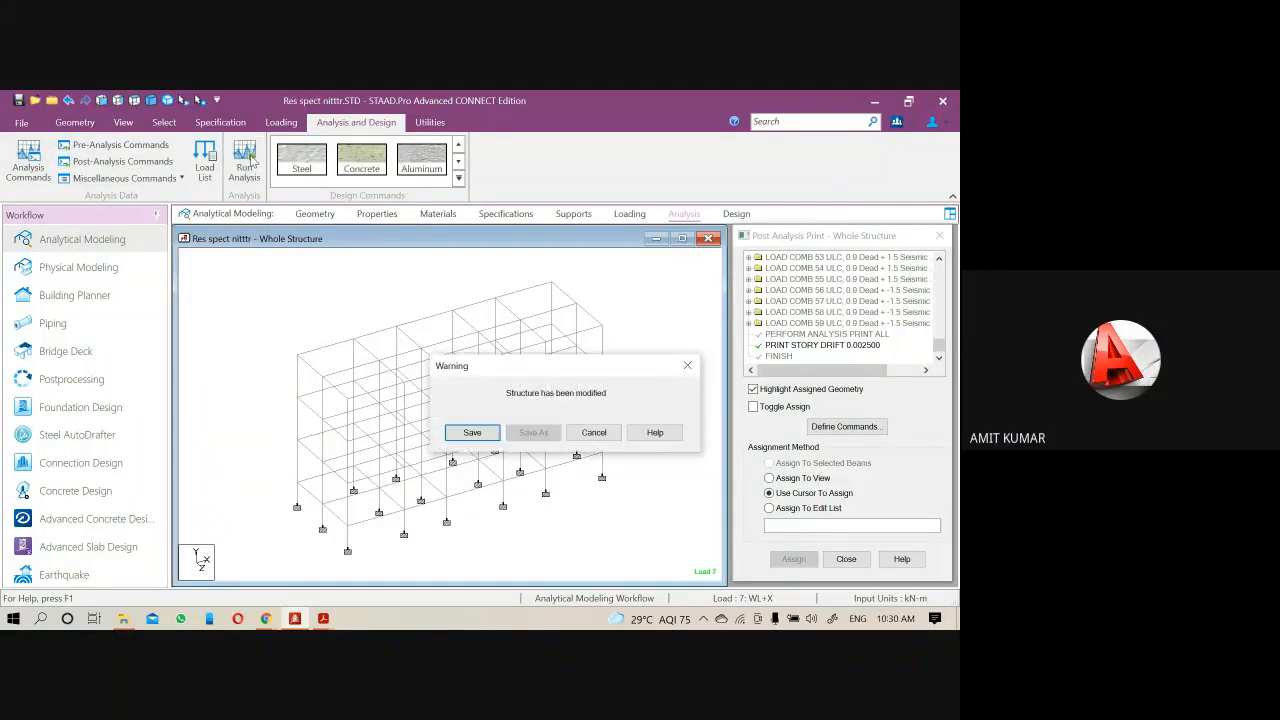
{"action": "left_click", "coordinate": [472, 434]}
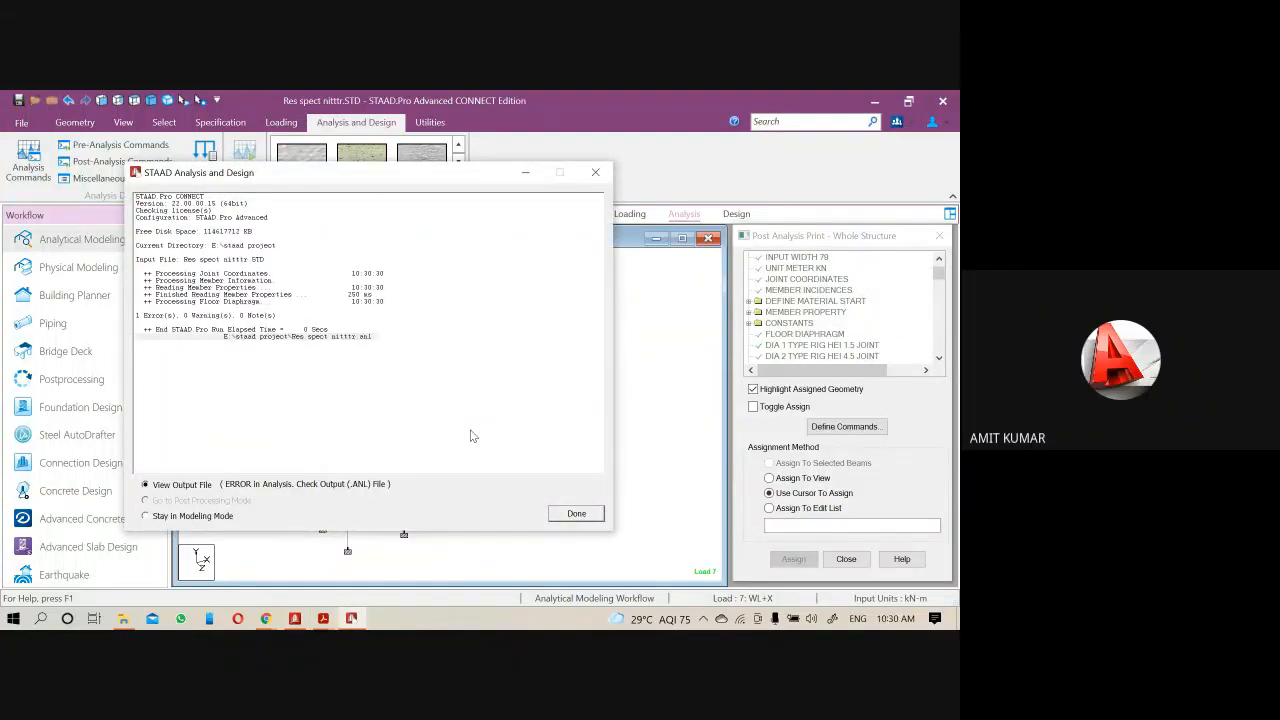
{"action": "left_click", "coordinate": [575, 515]}
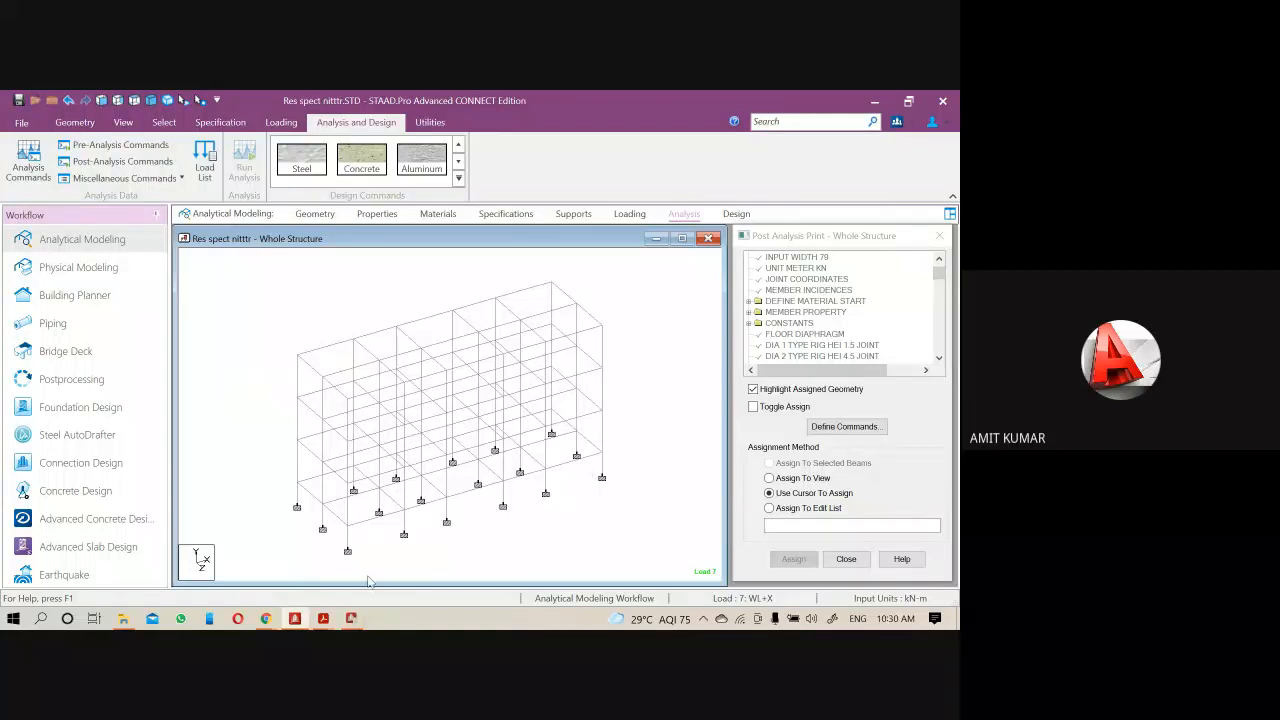
Bring up the analysis output file in the STAAD.Pro viewer, maximized, and go to the line of the listed error
{"action": "left_click", "coordinate": [351, 618]}
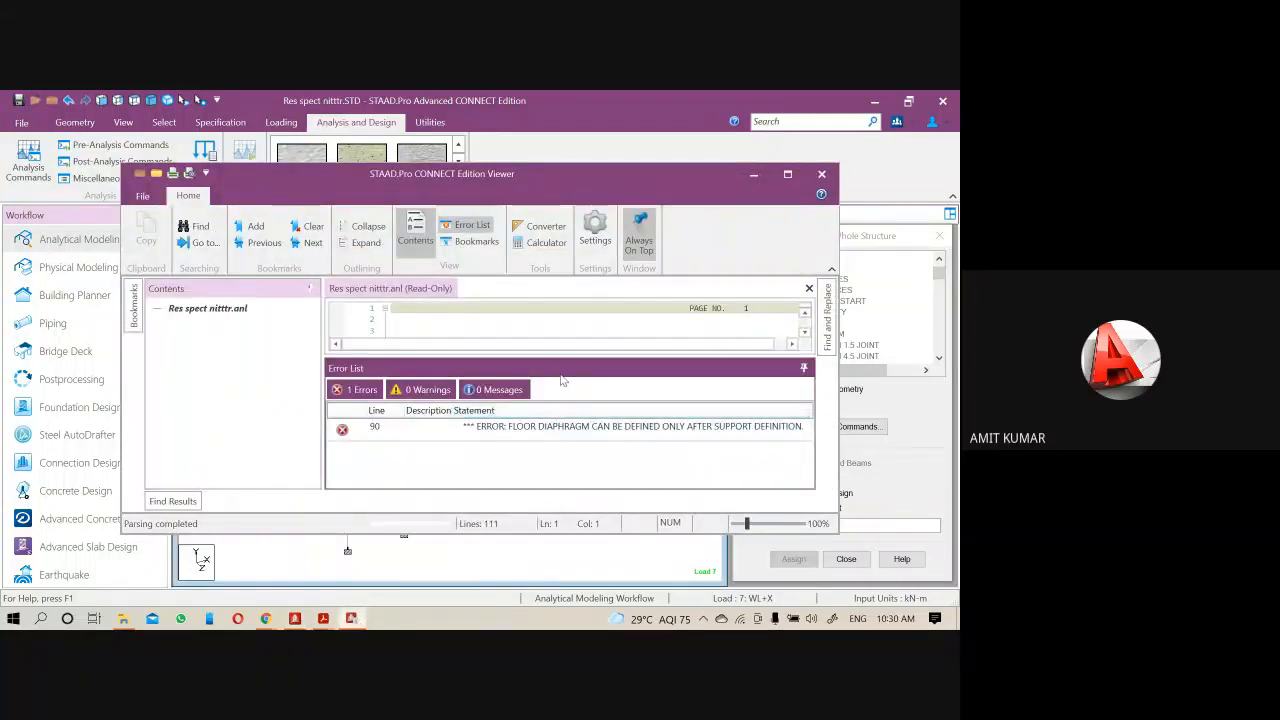
{"action": "left_click", "coordinate": [789, 177]}
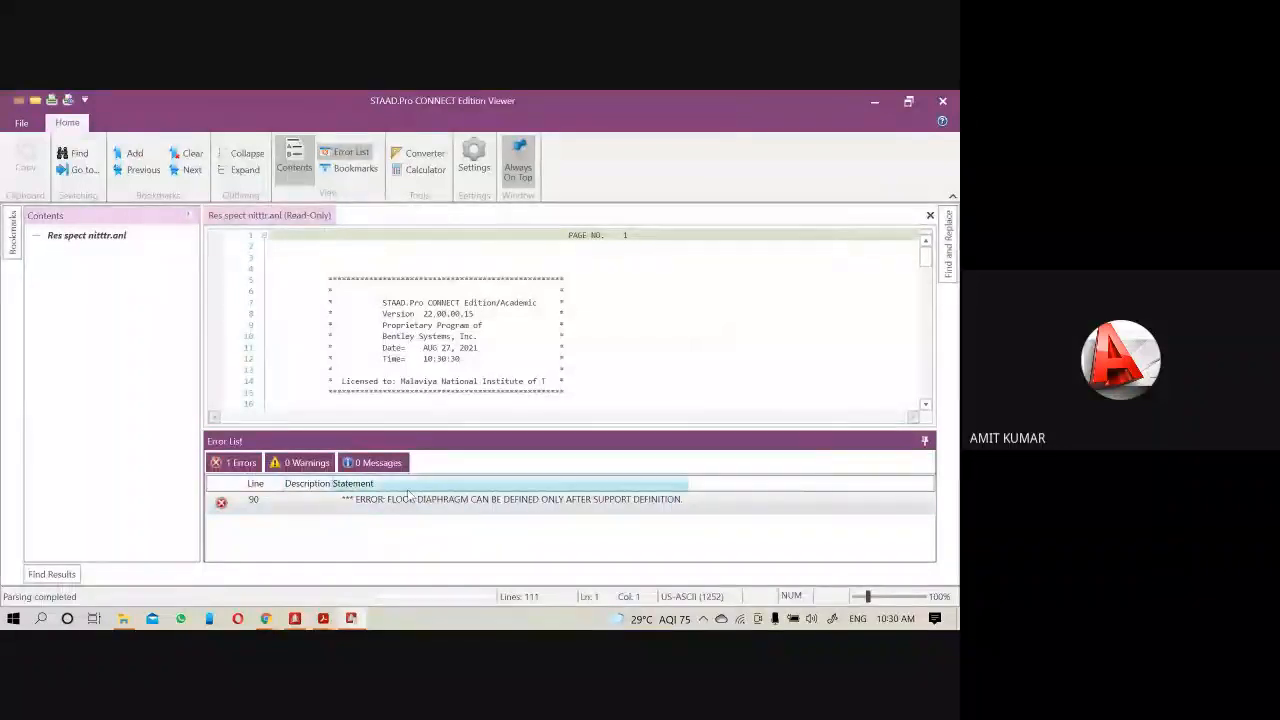
{"action": "double_click", "coordinate": [410, 503]}
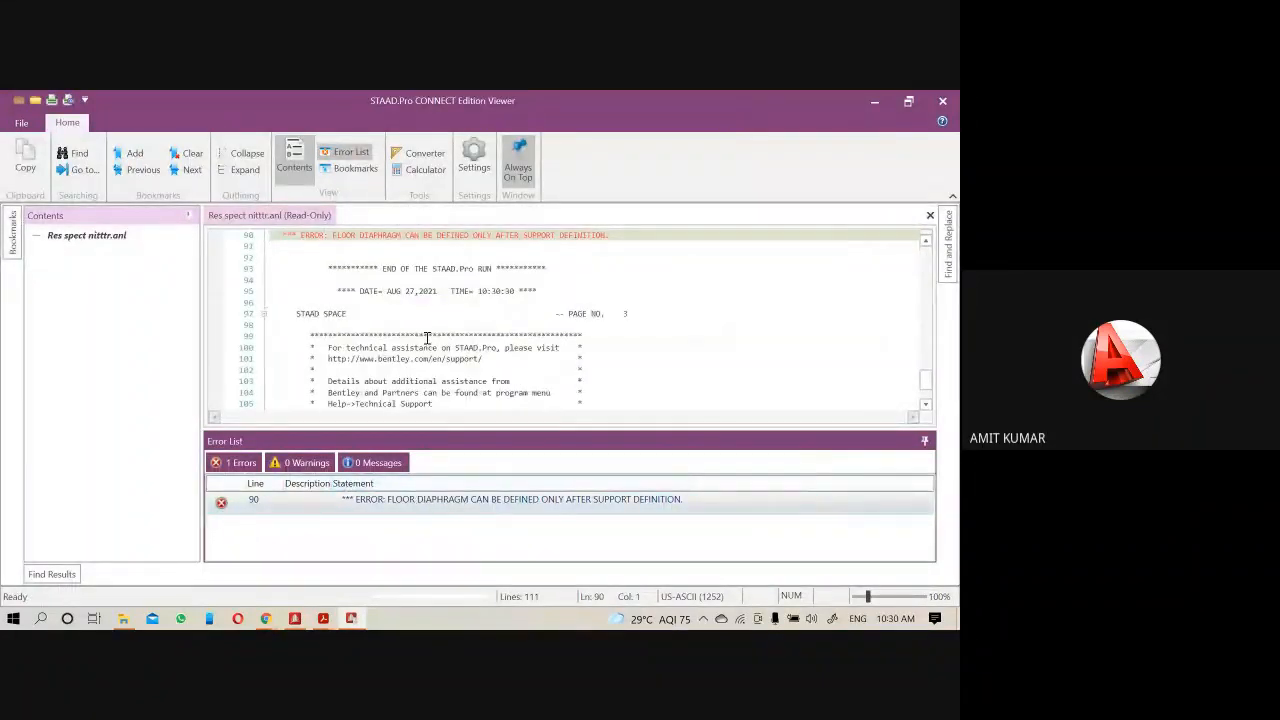
Review the commands above the floor diaphragm error, close the output viewer and open the model's command file in the STAAD editor
{"action": "scroll", "coordinate": [428, 338], "scroll_direction": "up", "scroll_amount": 2}
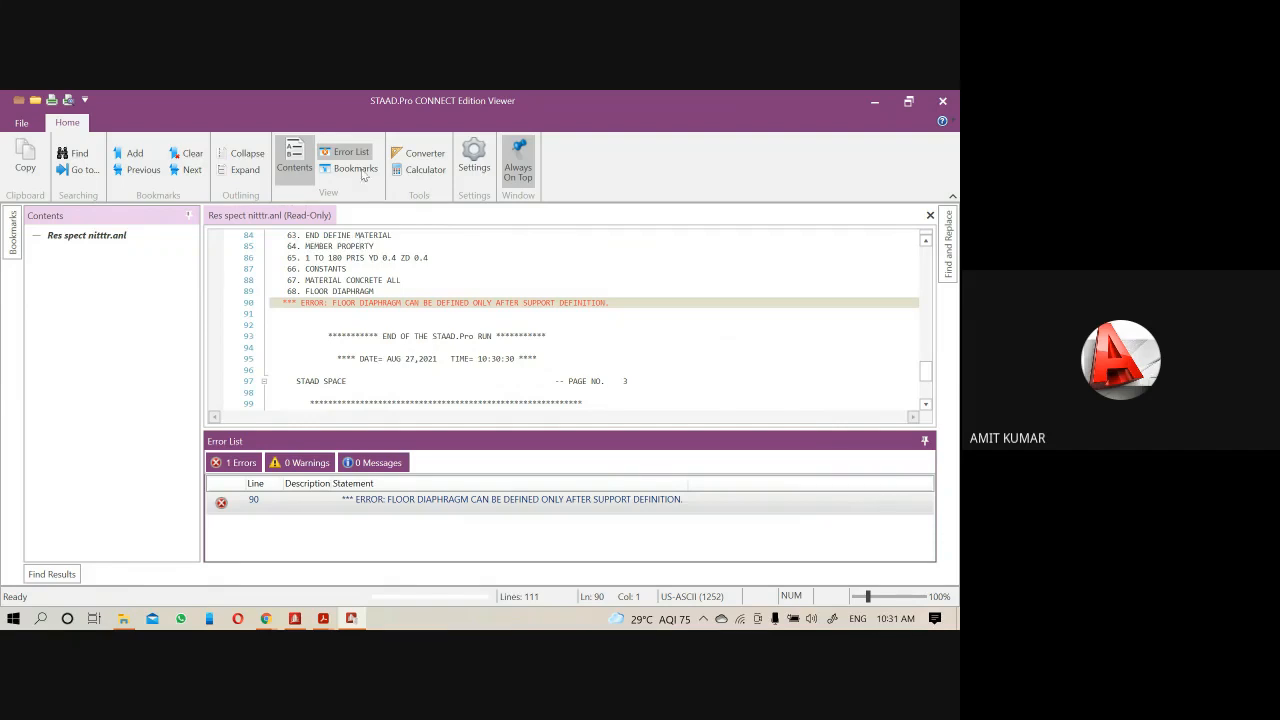
{"action": "left_click", "coordinate": [945, 103]}
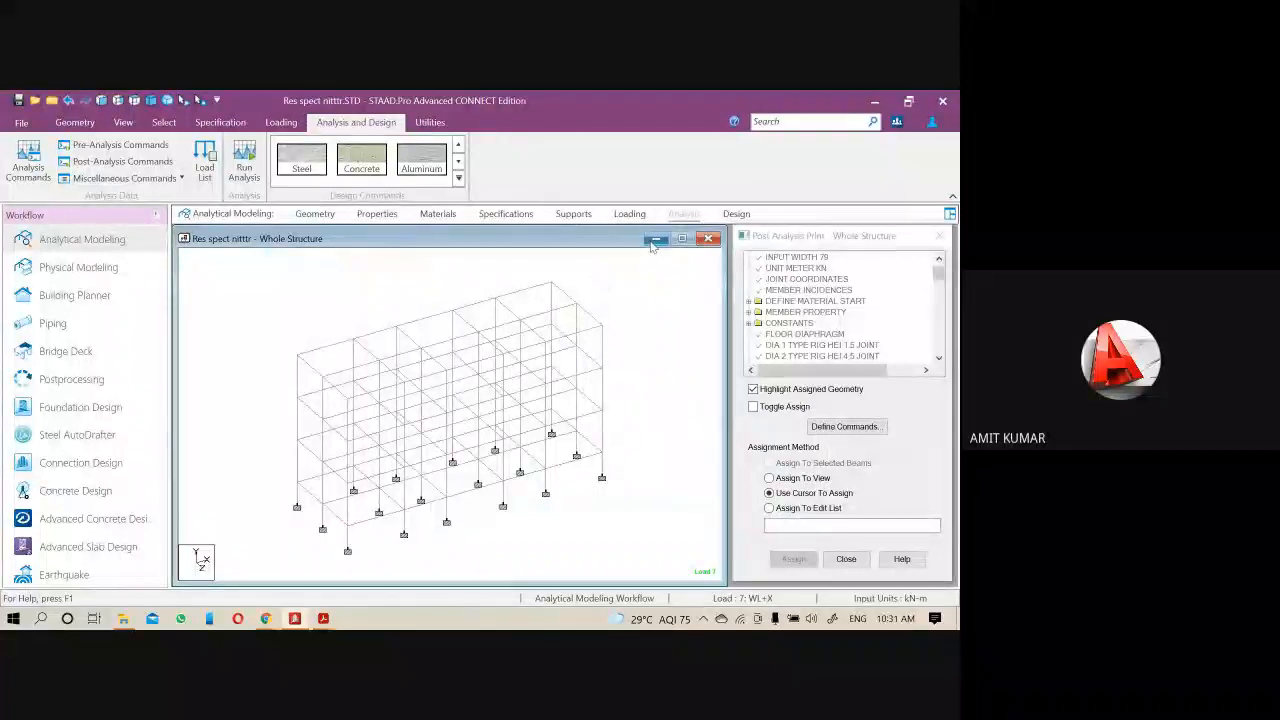
{"action": "left_click", "coordinate": [430, 122]}
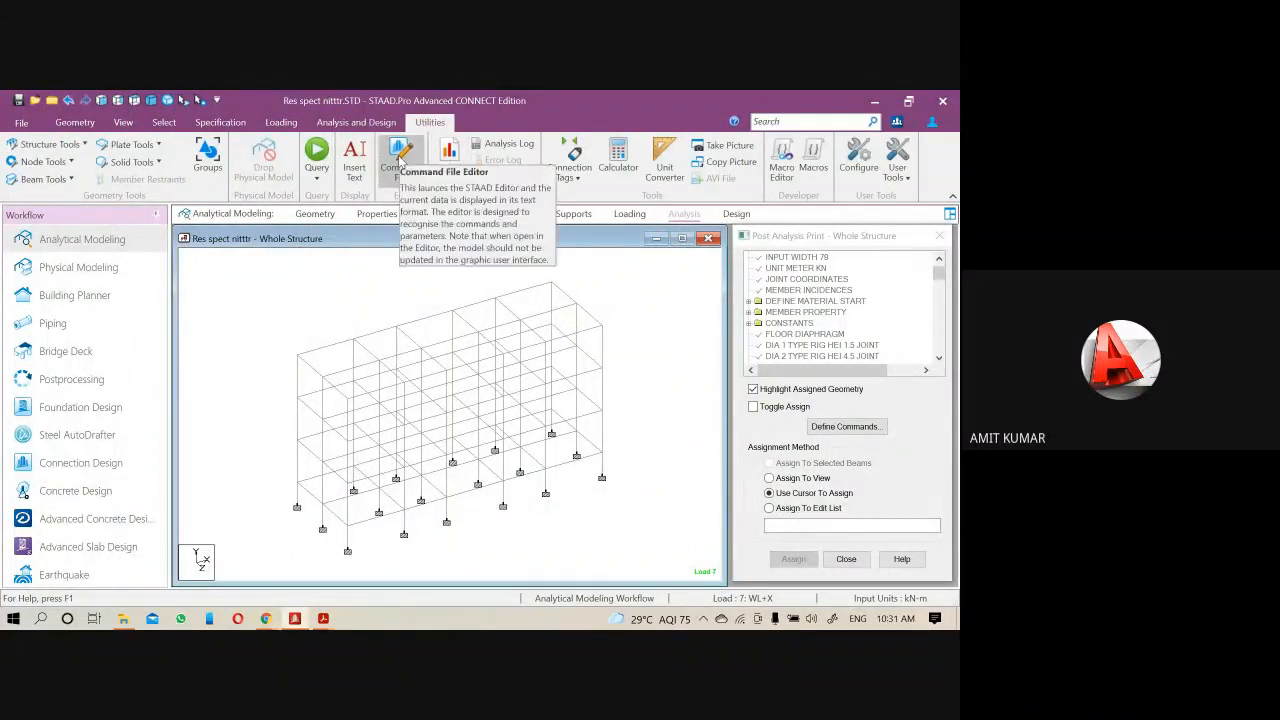
{"action": "left_click", "coordinate": [400, 160]}
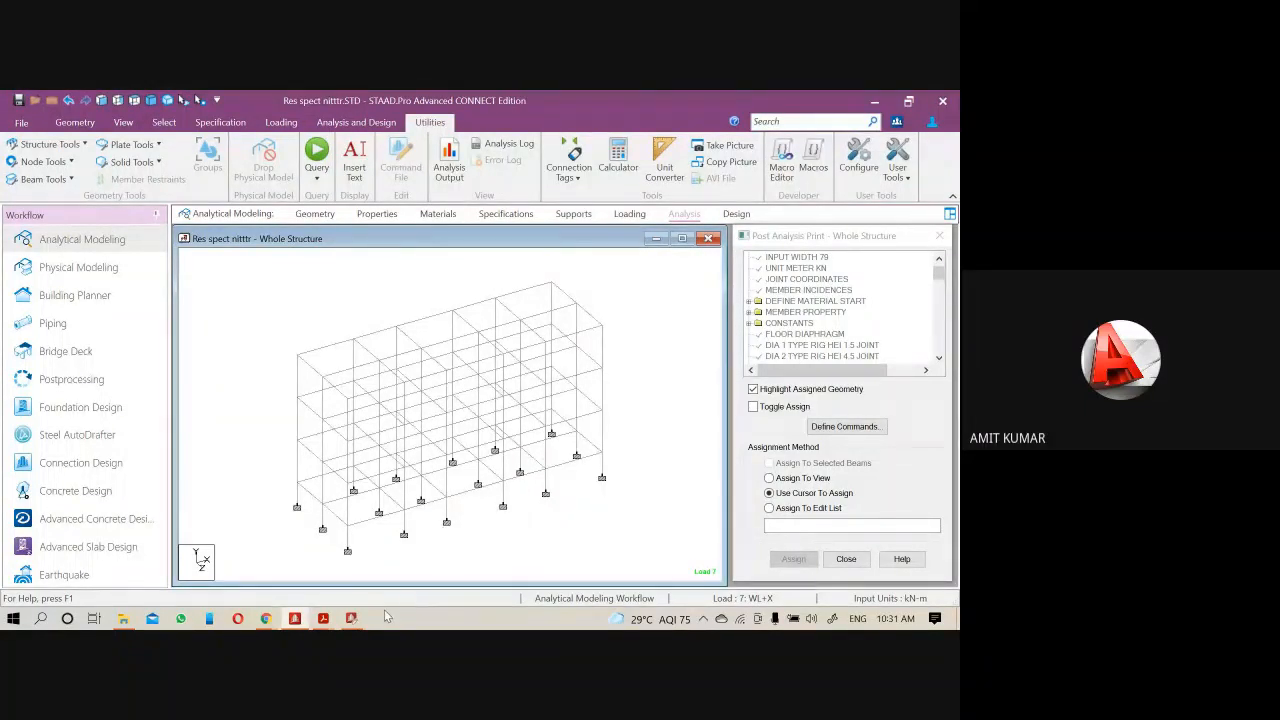
{"action": "left_click", "coordinate": [351, 618]}
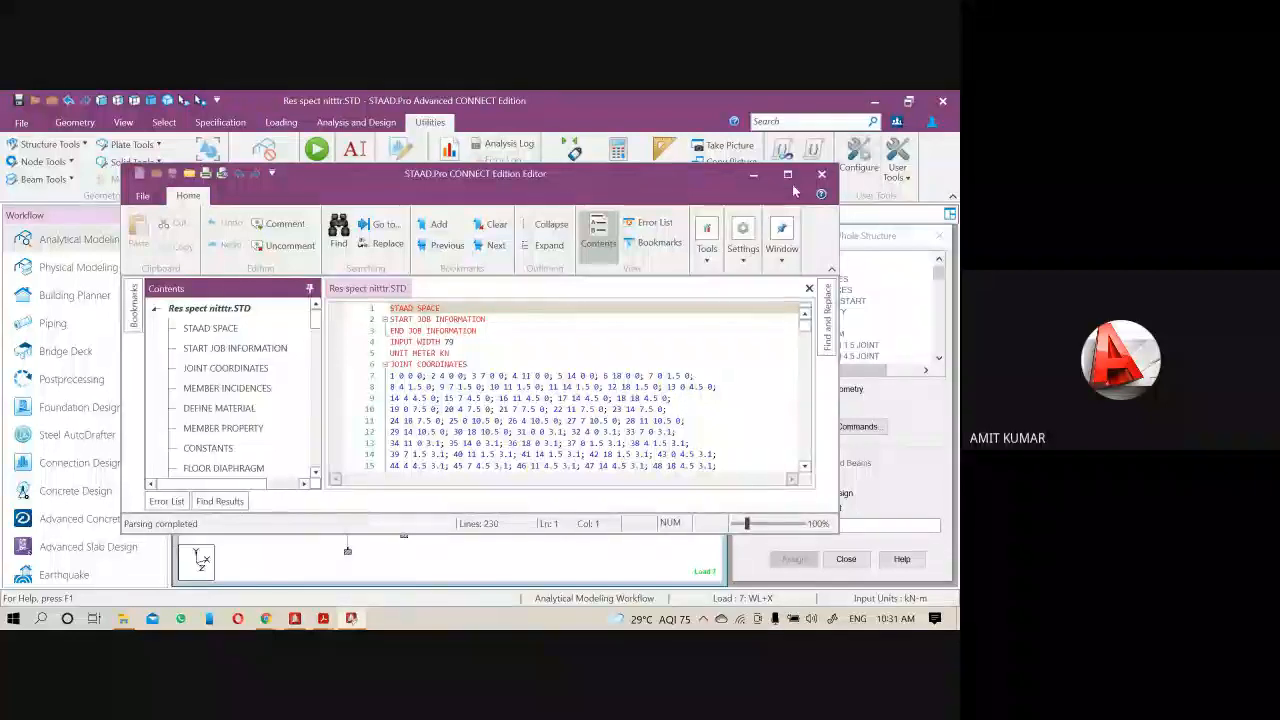
Move the SUPPORTS command and its FIXED joint list from below the diaphragm definitions to directly after MATERIAL CONCRETE ALL, before FLOOR DIAPHRAGM
{"action": "scroll", "coordinate": [455, 400], "scroll_direction": "down", "scroll_amount": 19}
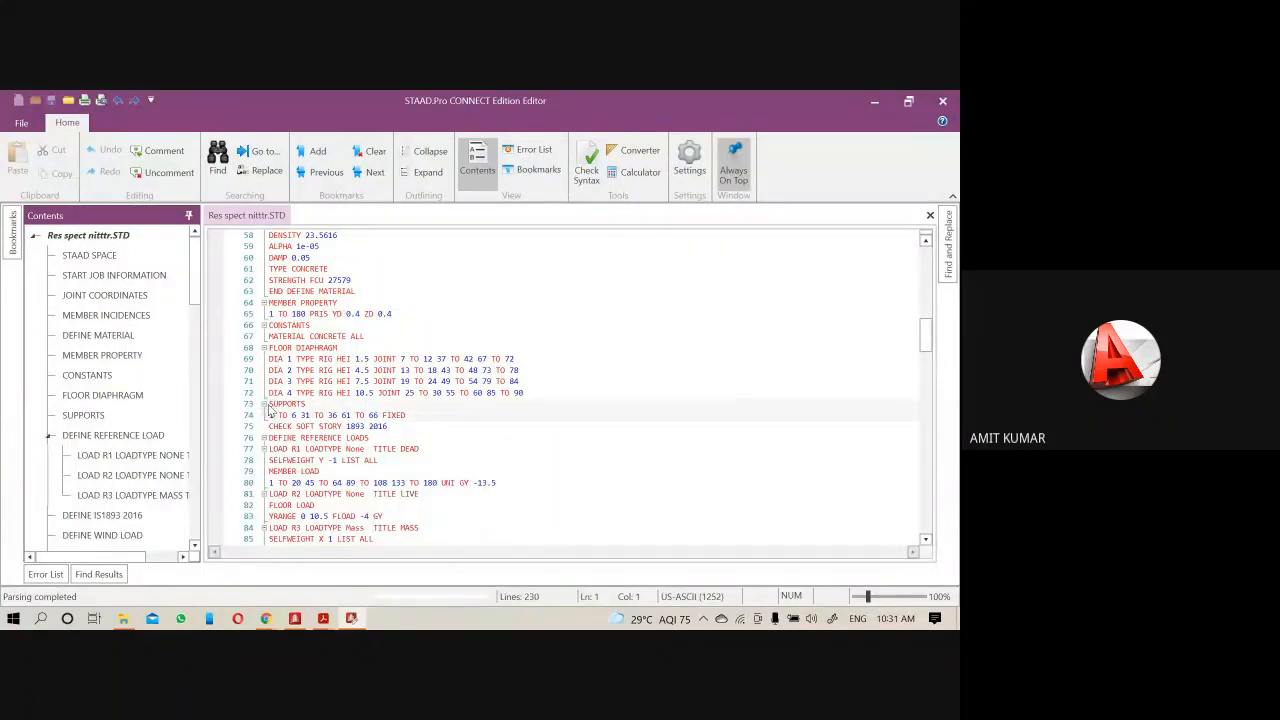
{"action": "left_click_drag", "start_coordinate": [270, 402], "coordinate": [400, 418]}
{"action": "key", "text": "ctrl+c"}
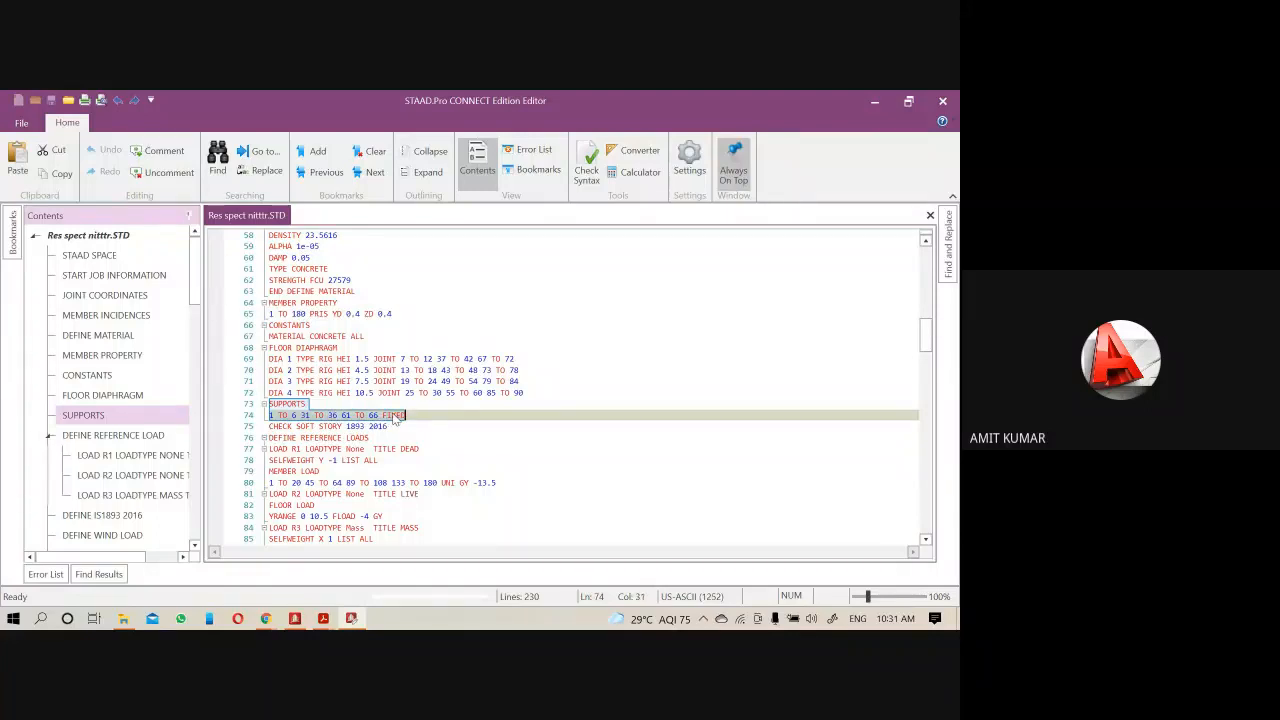
{"action": "right_click", "coordinate": [398, 415]}
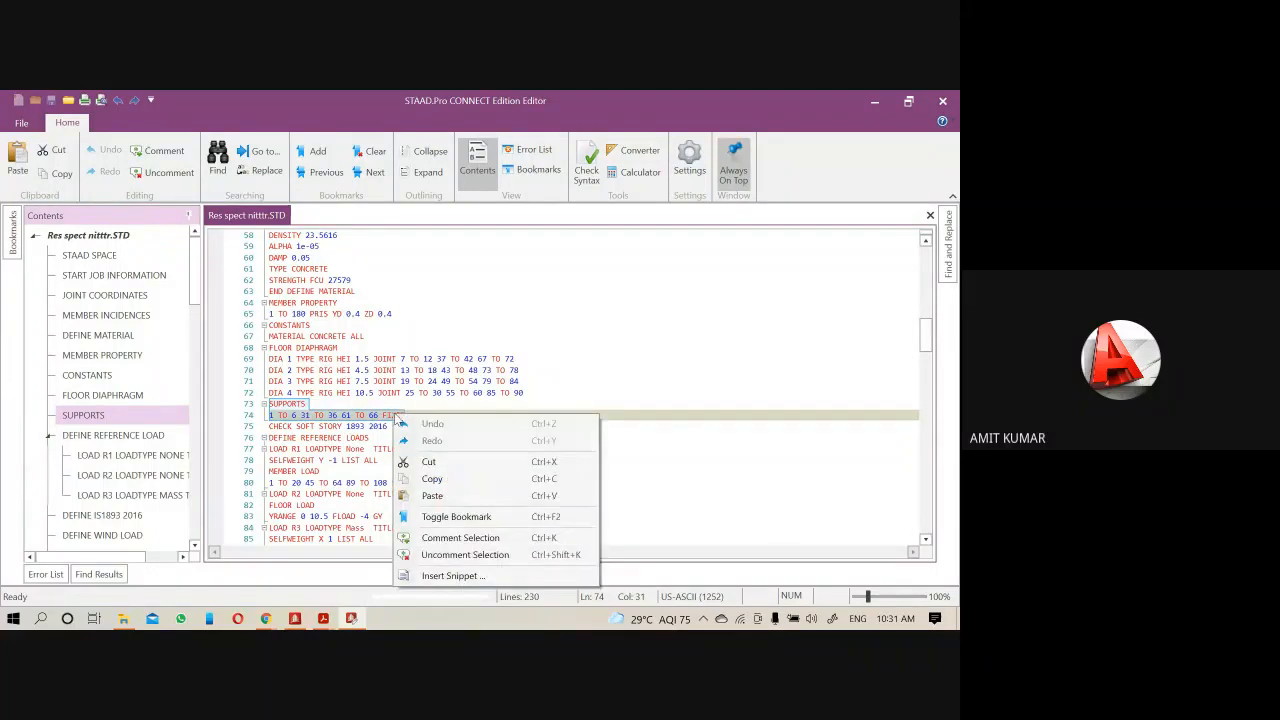
{"action": "left_click", "coordinate": [428, 461]}
{"action": "key", "text": "Caps_Lock"}
{"action": "key", "text": "BackSpace"}
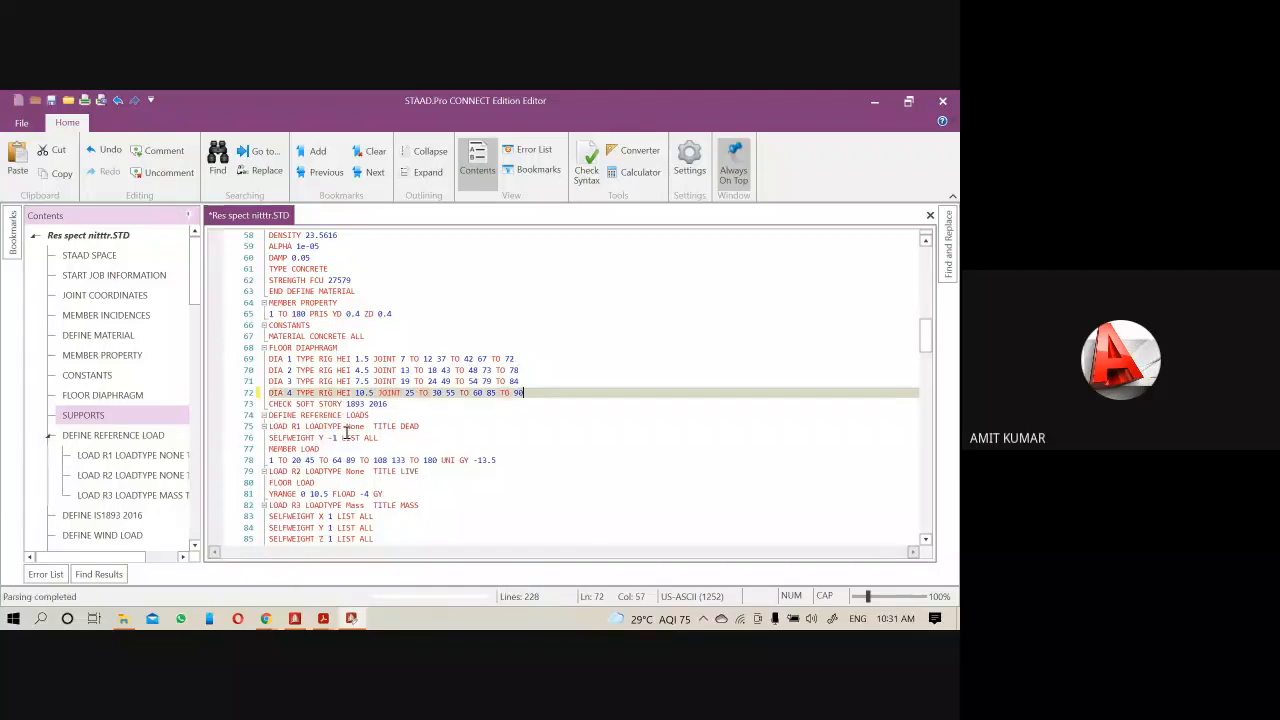
{"action": "left_click", "coordinate": [368, 337]}
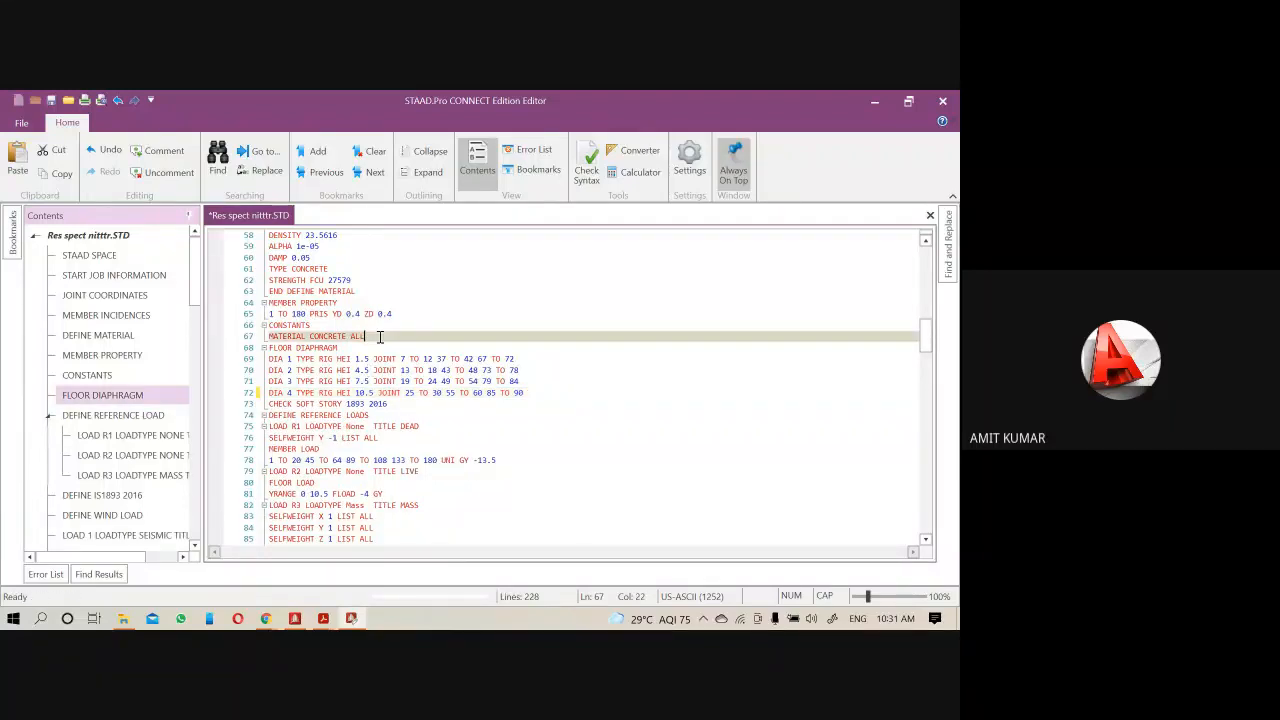
{"action": "key", "text": "Return"}
{"action": "key", "text": "ctrl+v"}
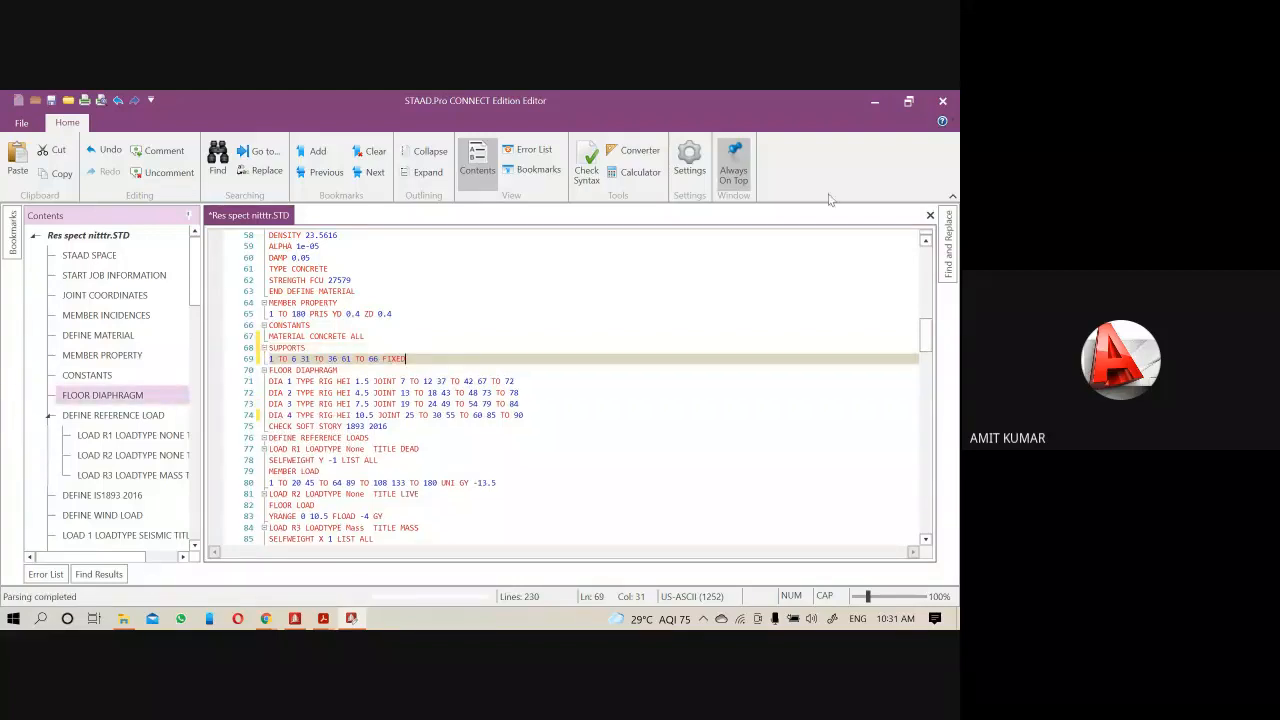
Close the command file editor with the changes saved, rerun the analysis and view its output file
{"action": "left_click", "coordinate": [948, 101]}
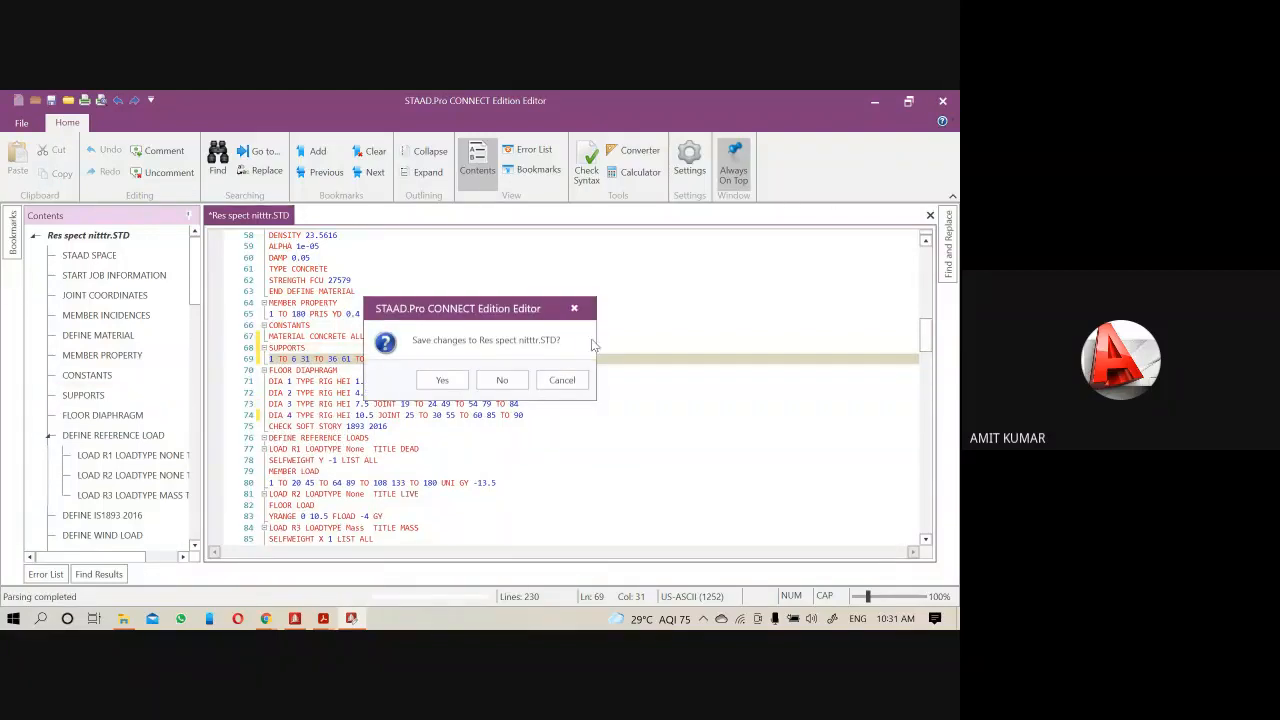
{"action": "left_click", "coordinate": [437, 377]}
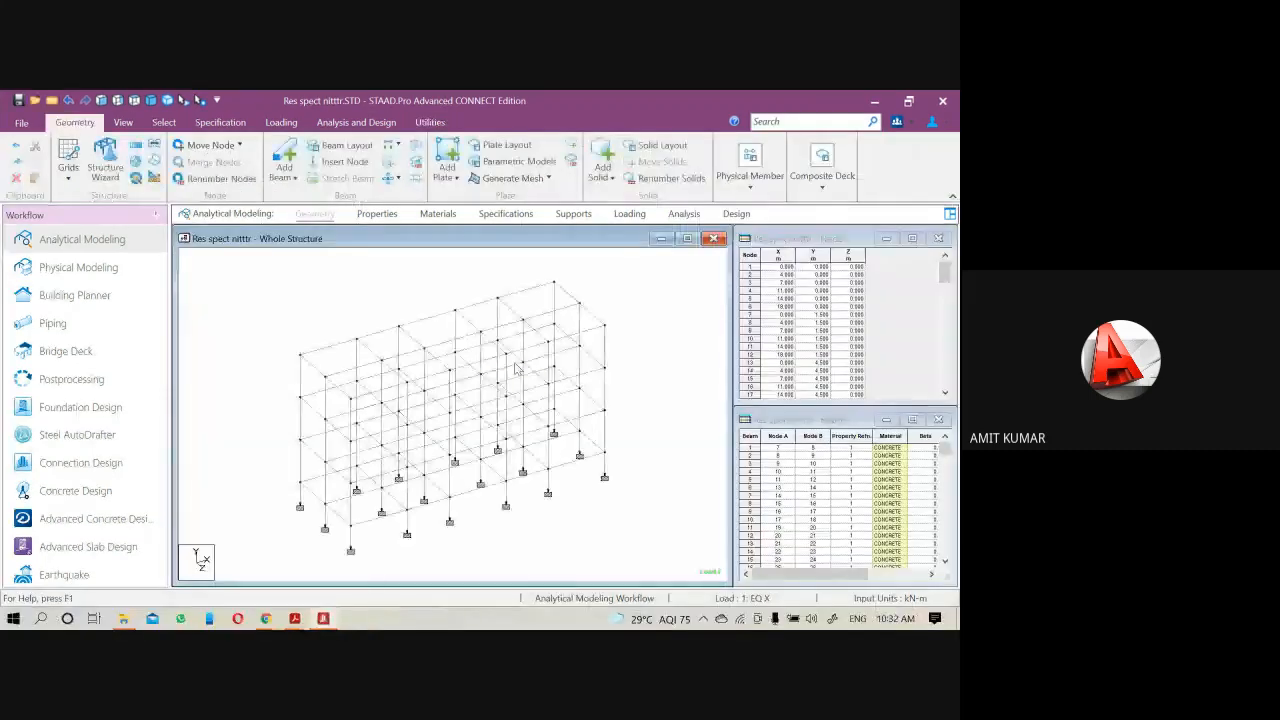
{"action": "left_click", "coordinate": [356, 122]}
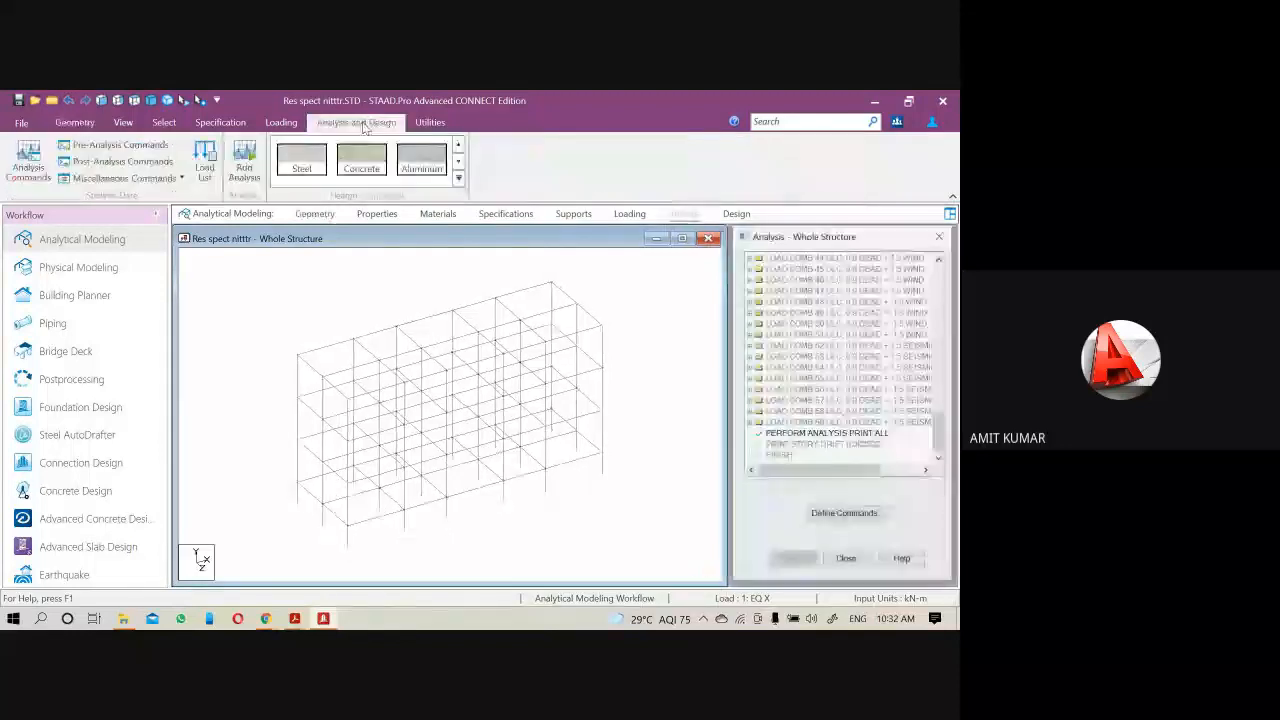
{"action": "left_click", "coordinate": [248, 165]}
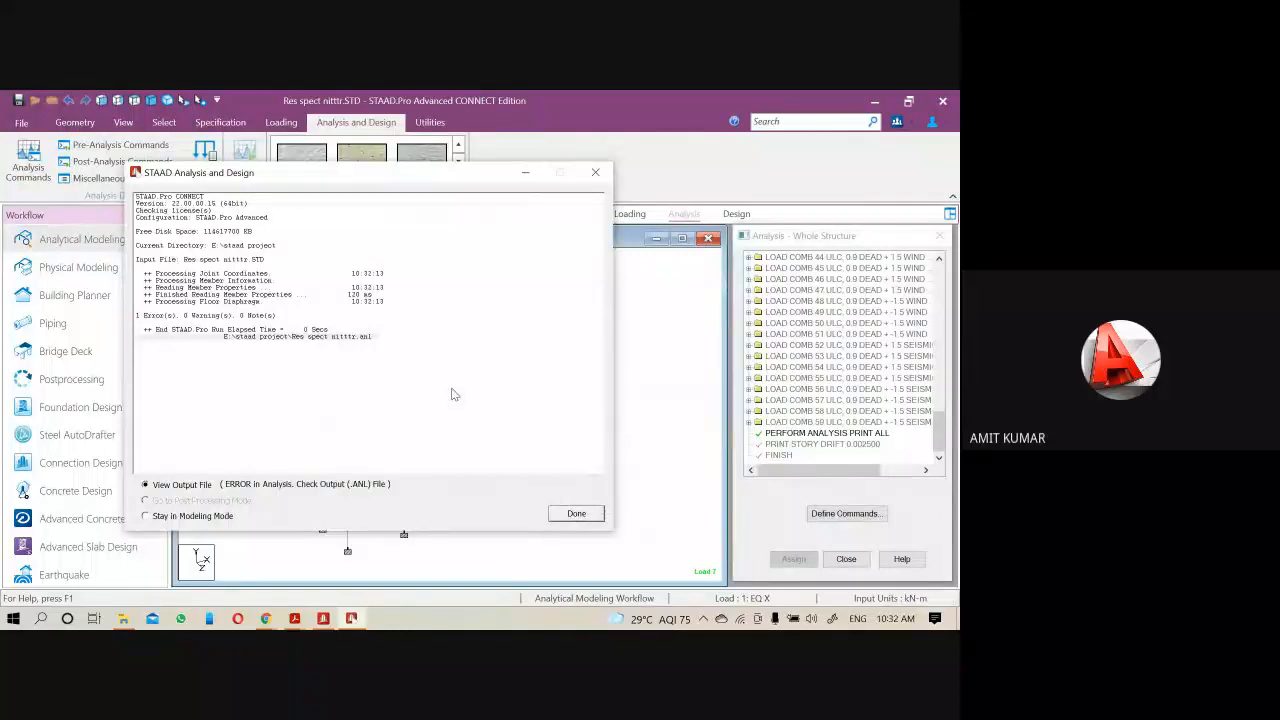
{"action": "left_click", "coordinate": [563, 515]}
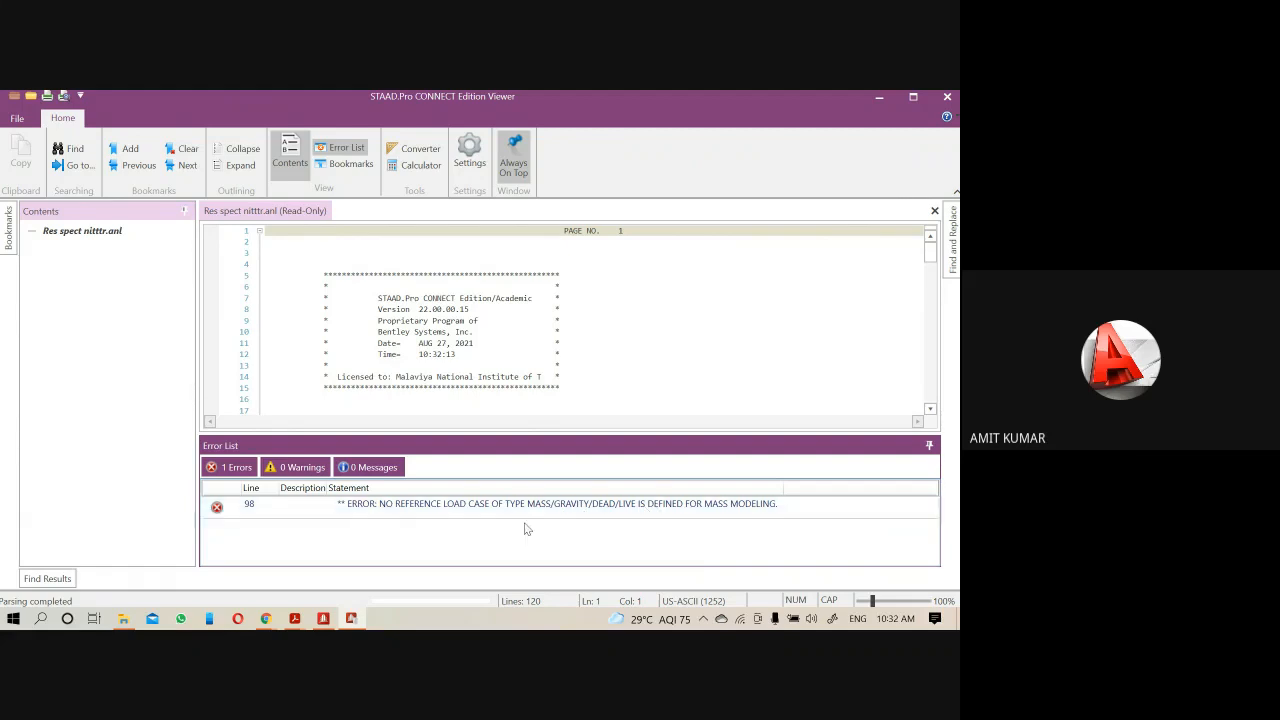
Go to the line of the listed reference load case error in the output file and copy its message text
{"action": "double_click", "coordinate": [461, 512]}
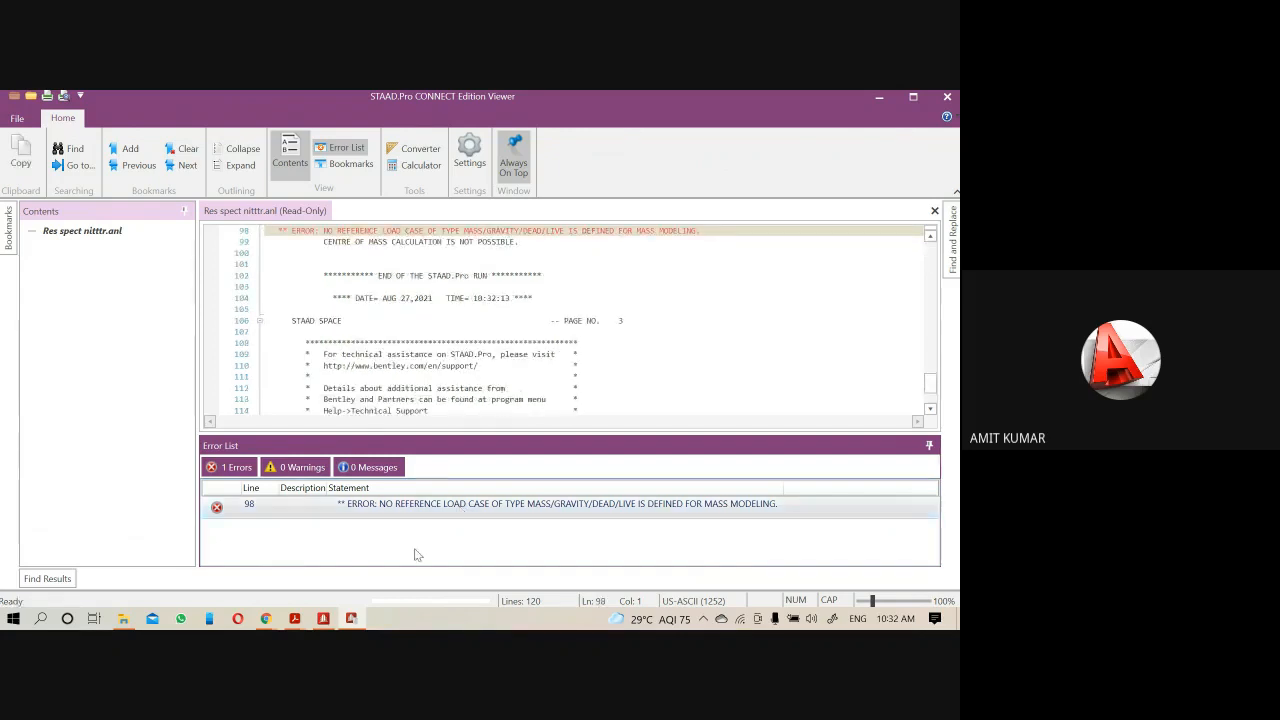
{"action": "scroll", "coordinate": [303, 340], "scroll_direction": "up", "scroll_amount": 3}
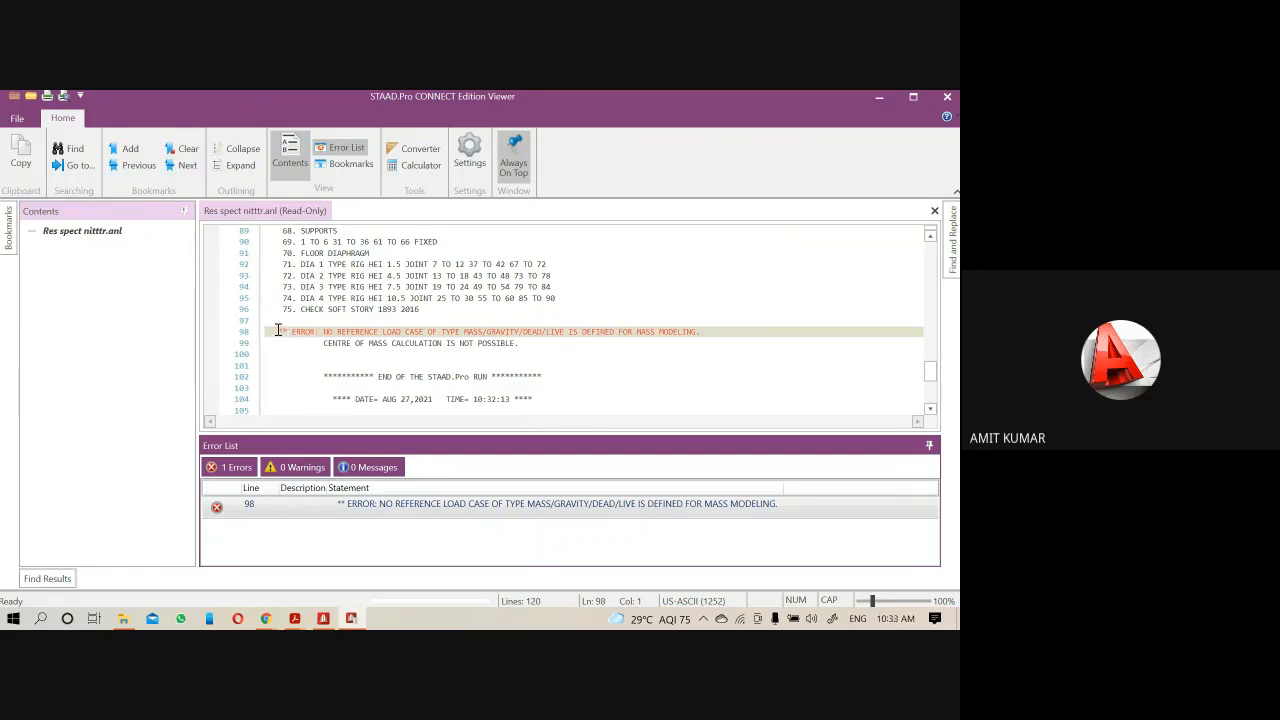
{"action": "left_click", "coordinate": [278, 331]}
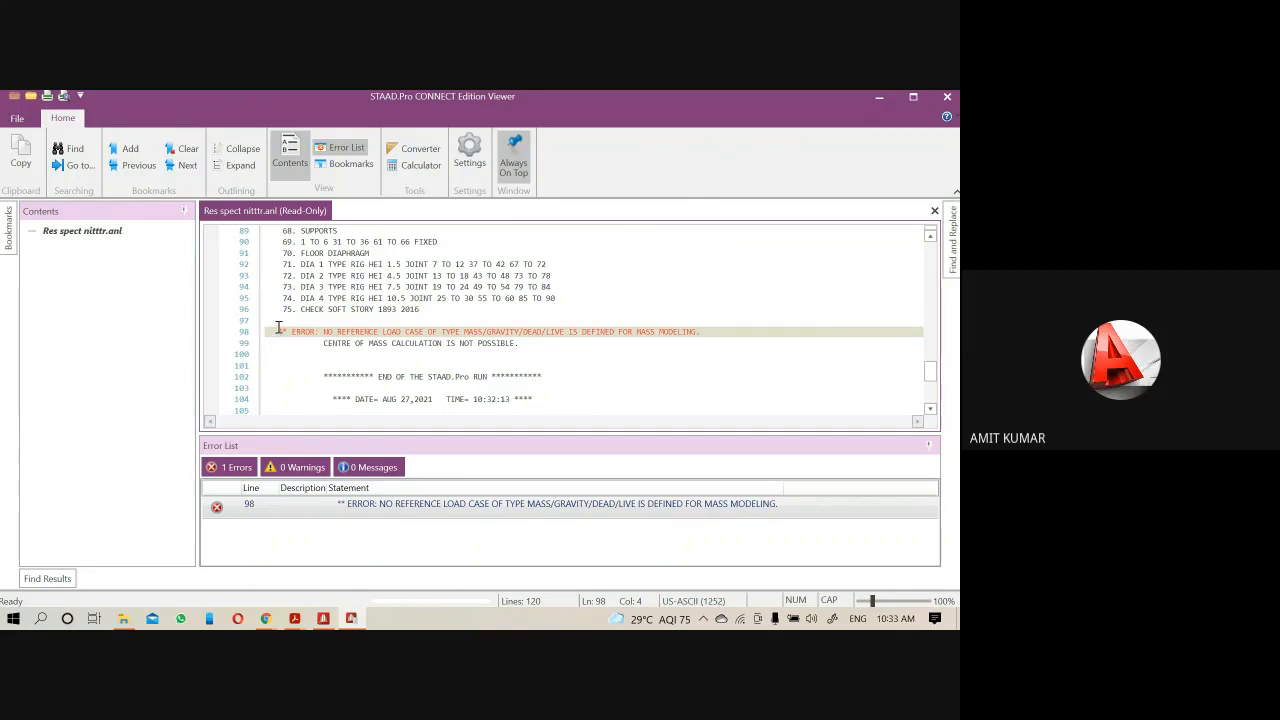
{"action": "left_click_drag", "start_coordinate": [278, 331], "coordinate": [707, 334]}
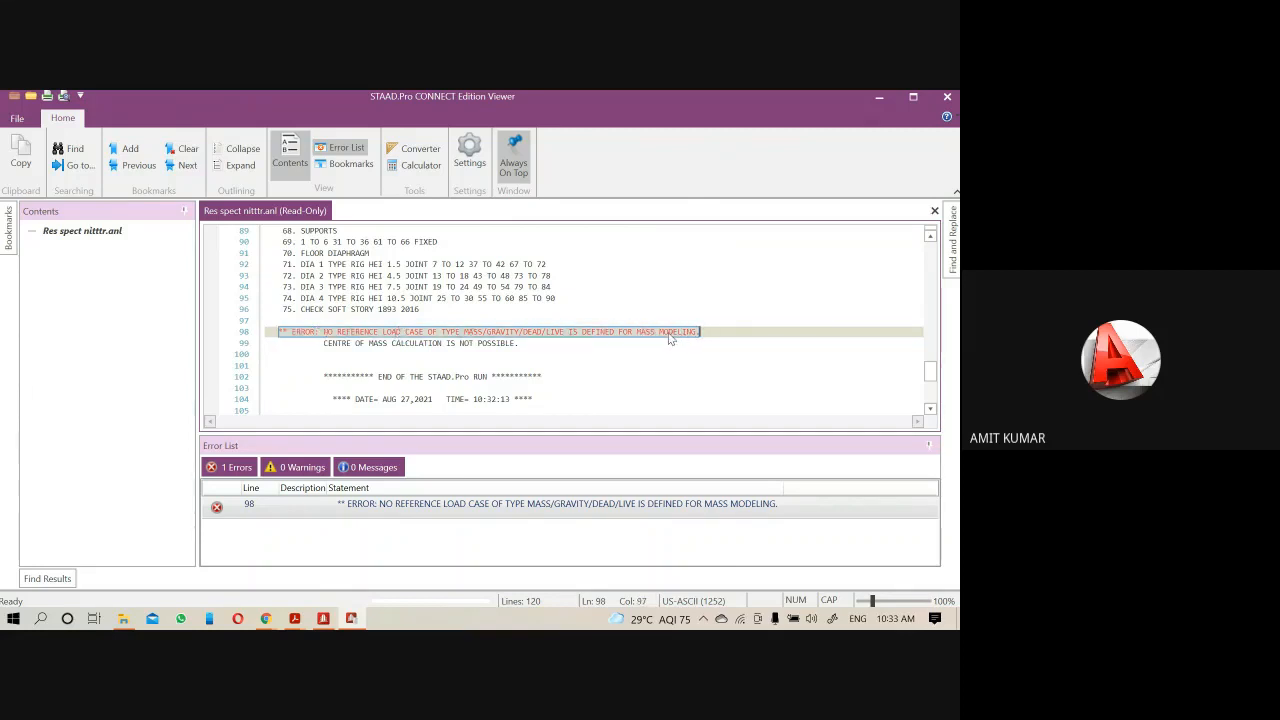
{"action": "right_click", "coordinate": [668, 336]}
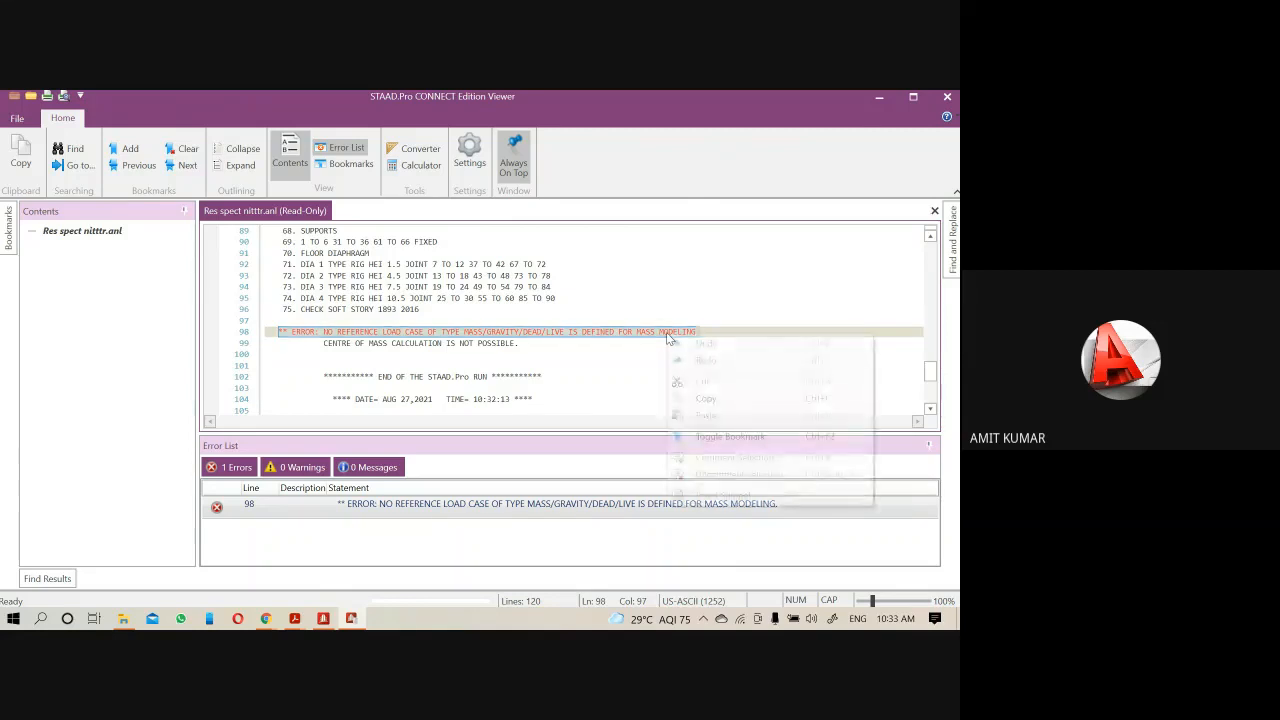
{"action": "left_click", "coordinate": [706, 398]}
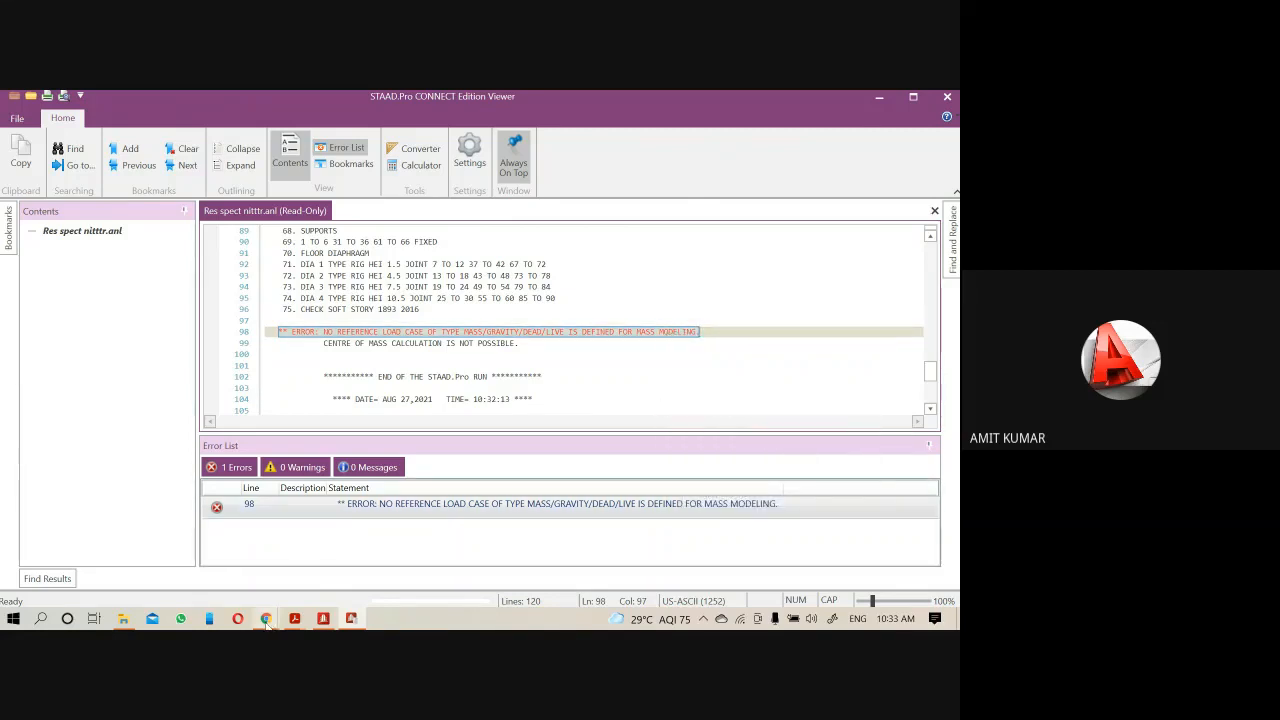
Switch to Chrome, search Google for the copied error message and open the first Bentley Communities result in a new tab
{"action": "mouse_move", "coordinate": [268, 610]}
{"action": "left_click", "coordinate": [185, 560]}
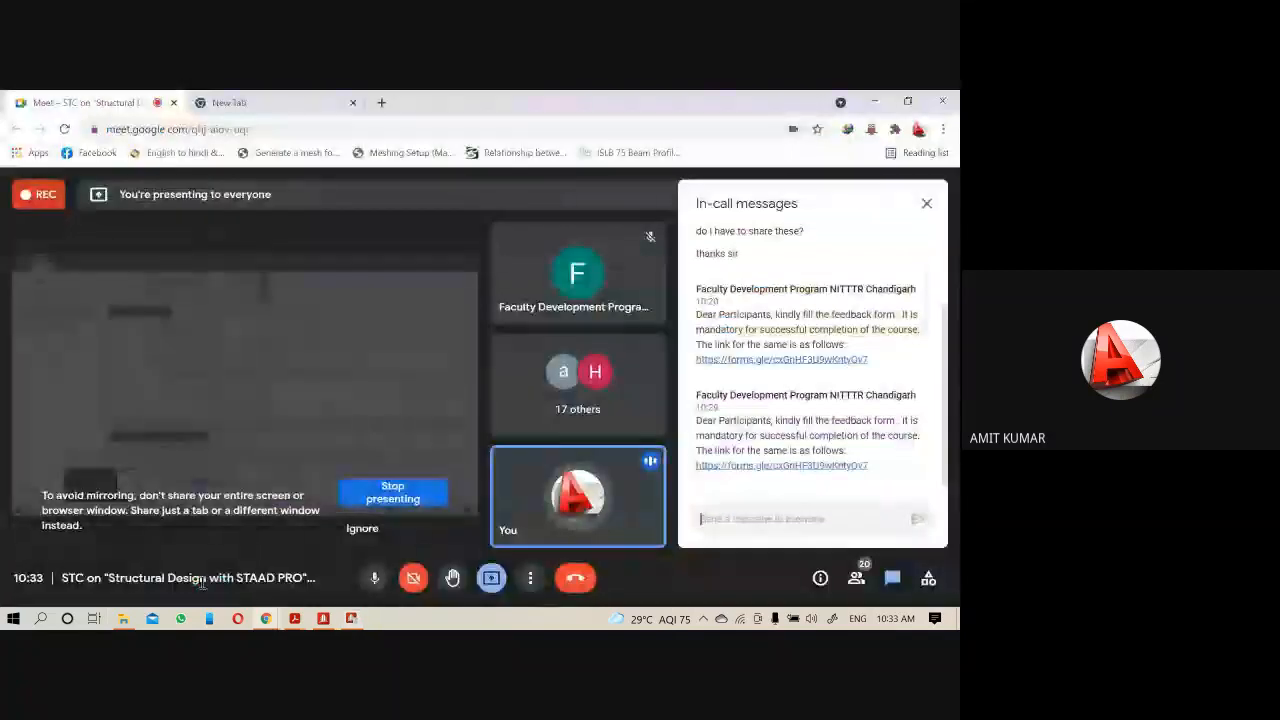
{"action": "left_click", "coordinate": [200, 102]}
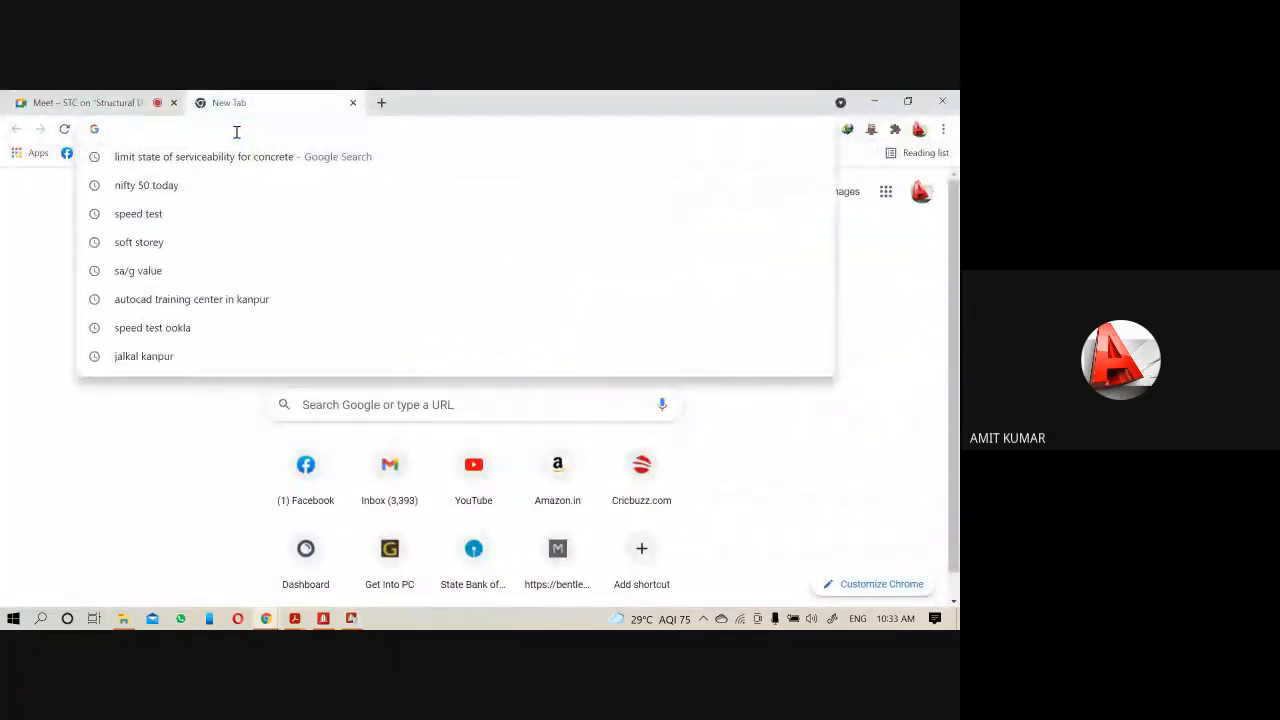
{"action": "key", "text": "ctrl+v"}
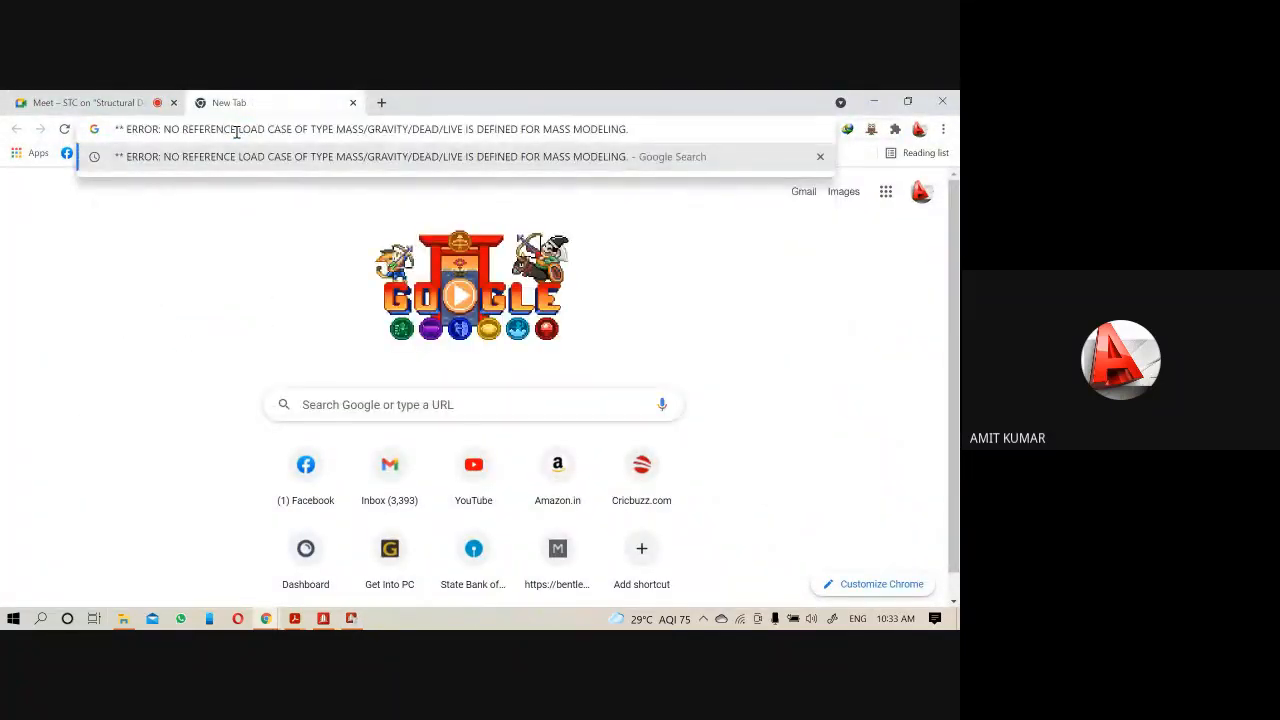
{"action": "key", "text": "Return"}
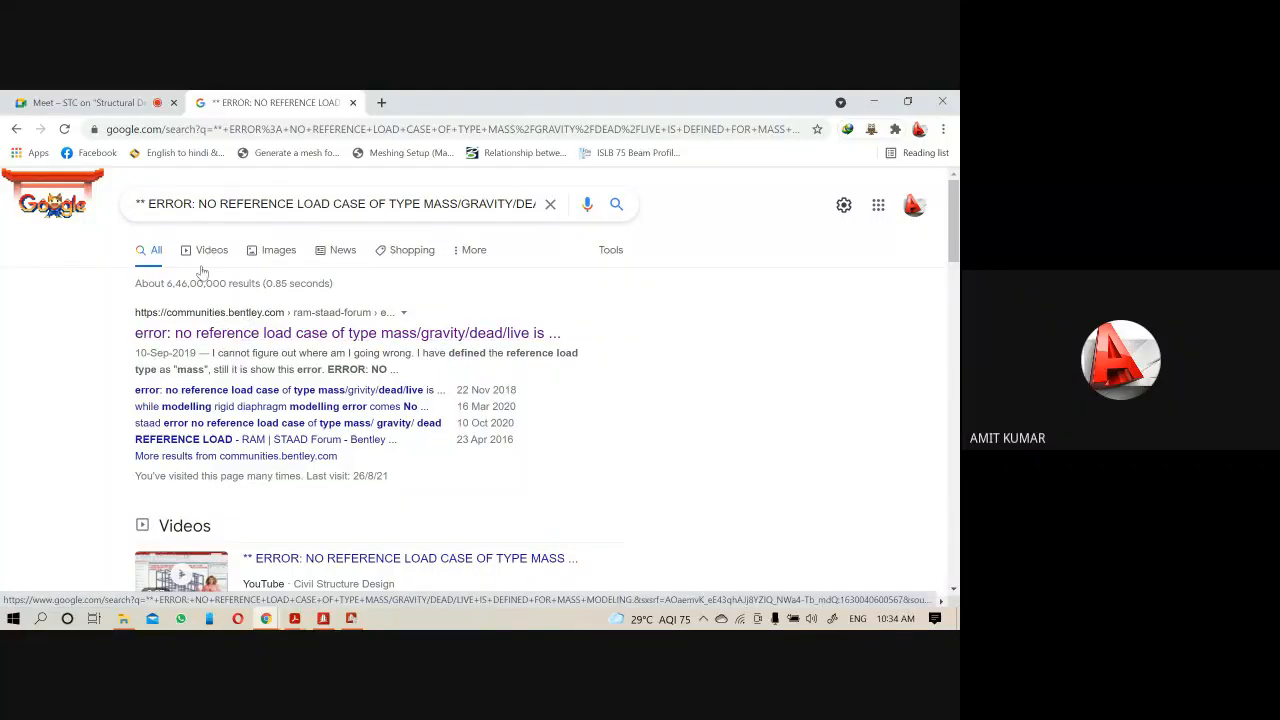
{"action": "right_click", "coordinate": [253, 338]}
{"action": "left_click", "coordinate": [300, 343]}
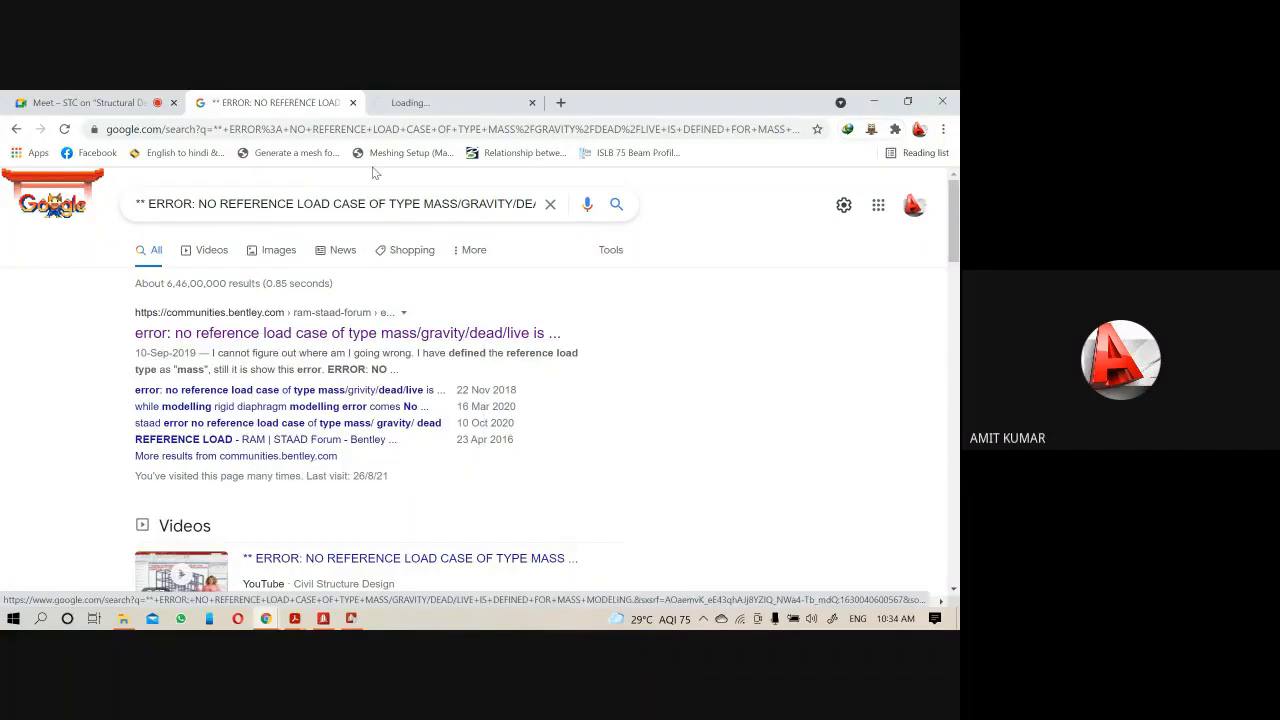
{"action": "left_click", "coordinate": [415, 99]}
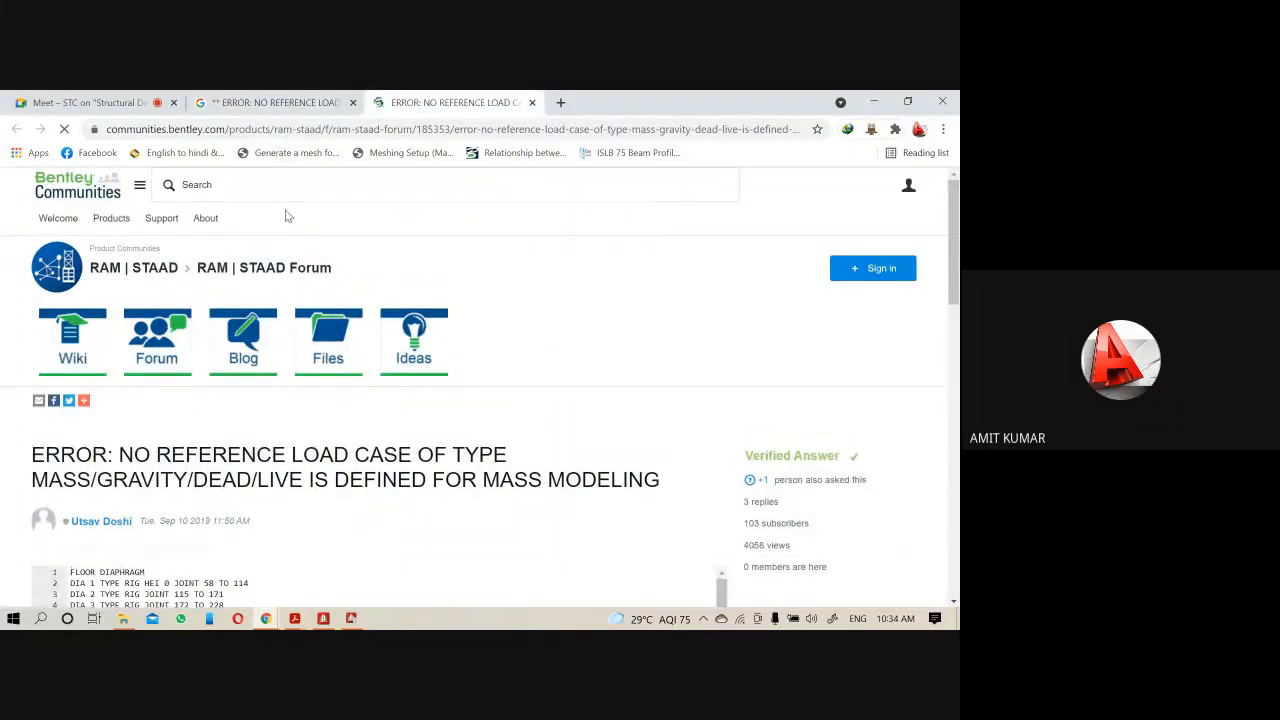
Read through the forum thread's question and replies, and highlight the verified answer on the order of reference loads and floor diaphragm commands
{"action": "scroll", "coordinate": [287, 219], "scroll_direction": "down", "scroll_amount": 4}
{"action": "scroll", "coordinate": [250, 381], "scroll_direction": "up", "scroll_amount": 2}
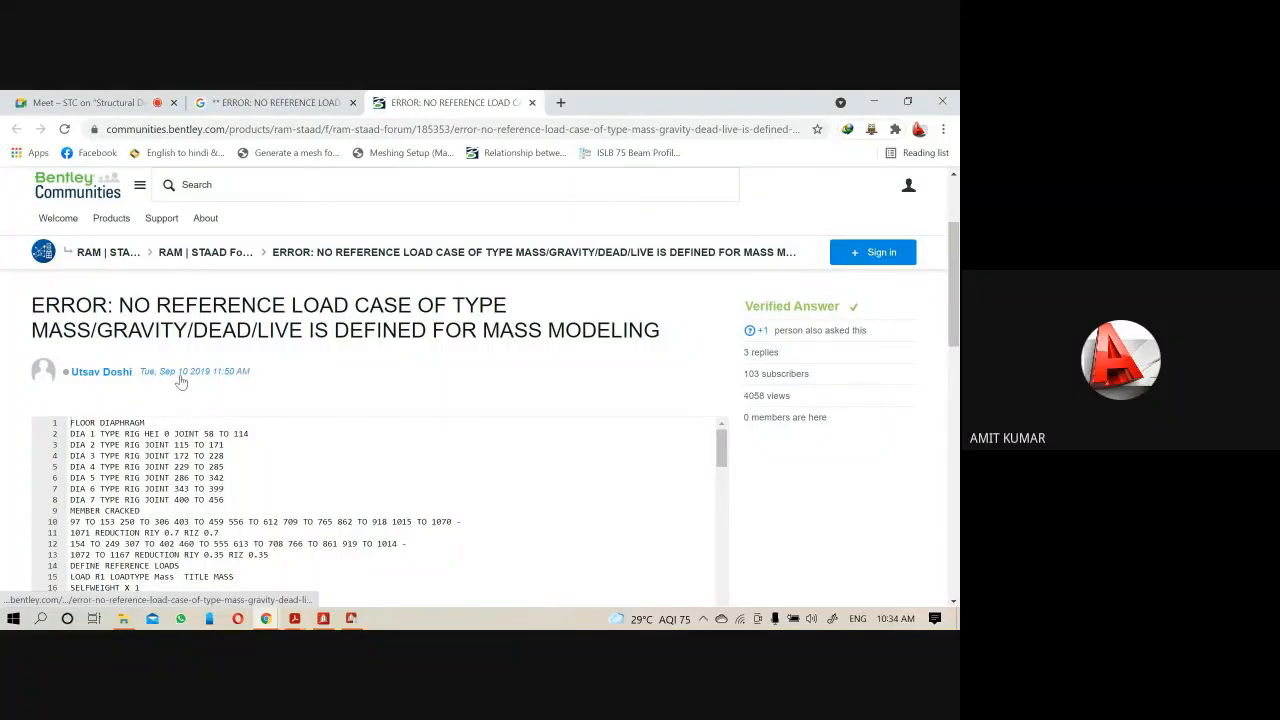
{"action": "scroll", "coordinate": [190, 395], "scroll_direction": "down", "scroll_amount": 3}
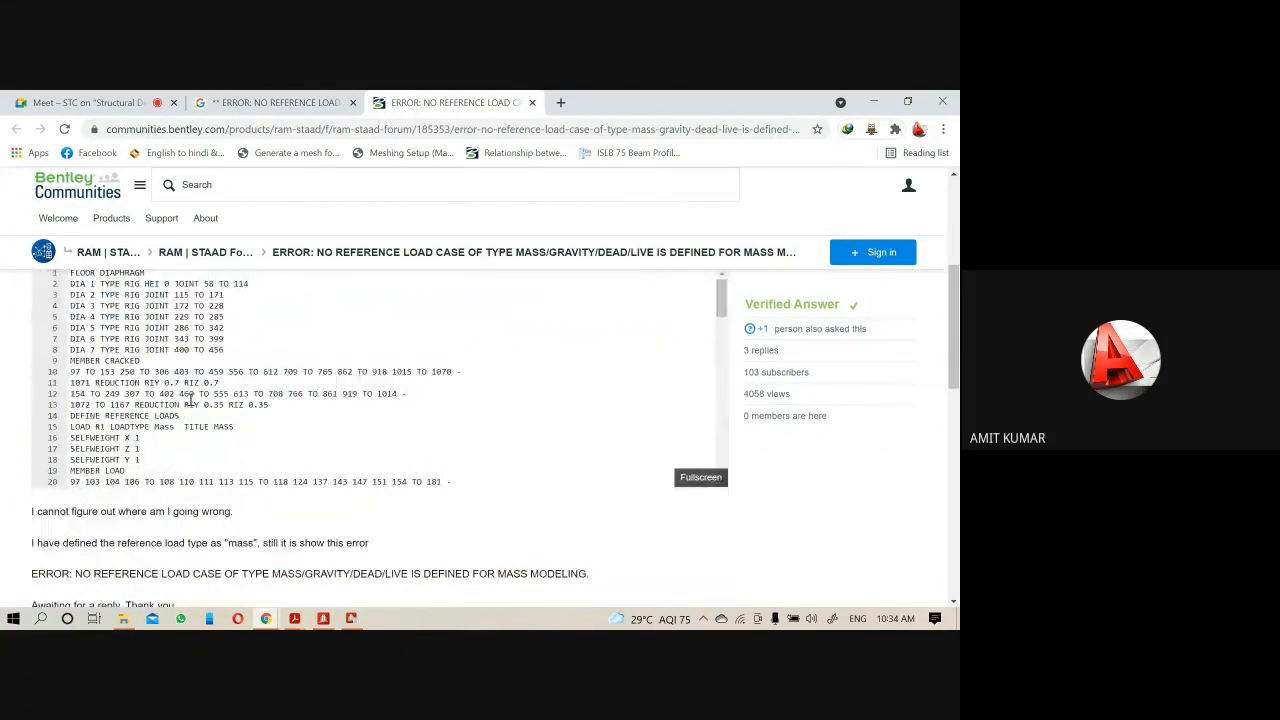
{"action": "scroll", "coordinate": [190, 398], "scroll_direction": "down", "scroll_amount": 3}
{"action": "scroll", "coordinate": [448, 530], "scroll_direction": "down", "scroll_amount": 2}
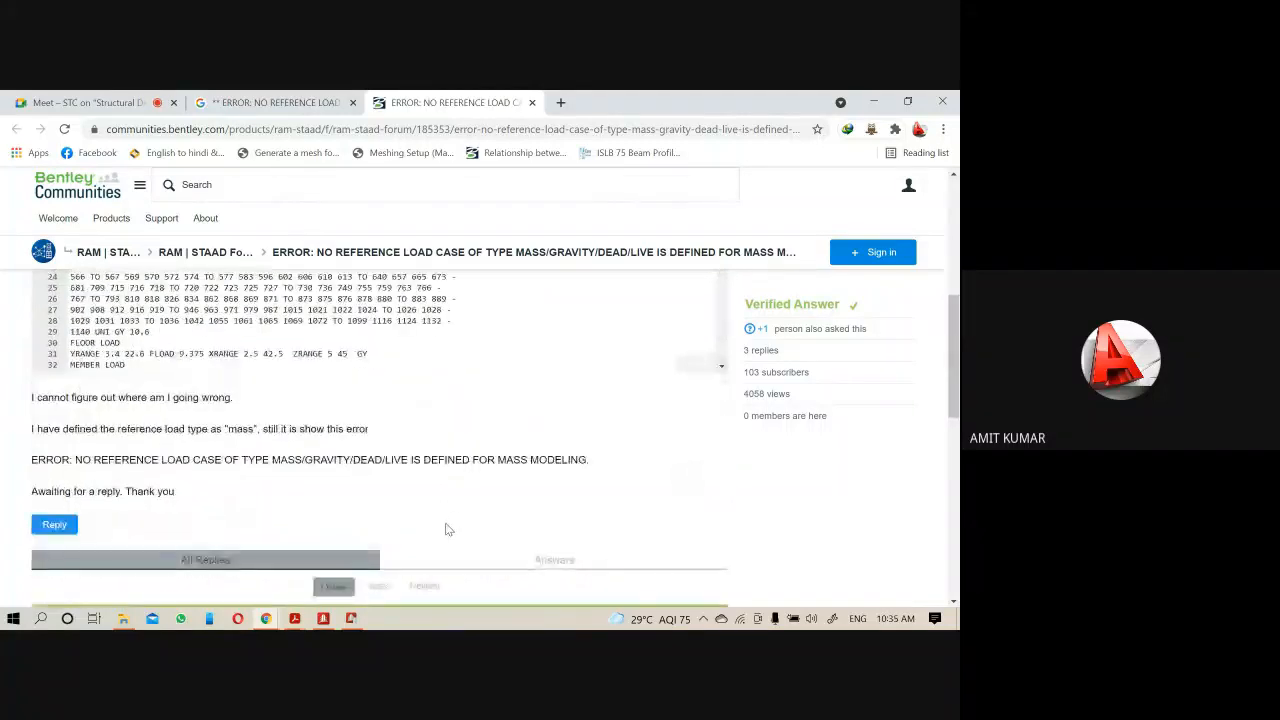
{"action": "scroll", "coordinate": [448, 530], "scroll_direction": "down", "scroll_amount": 1}
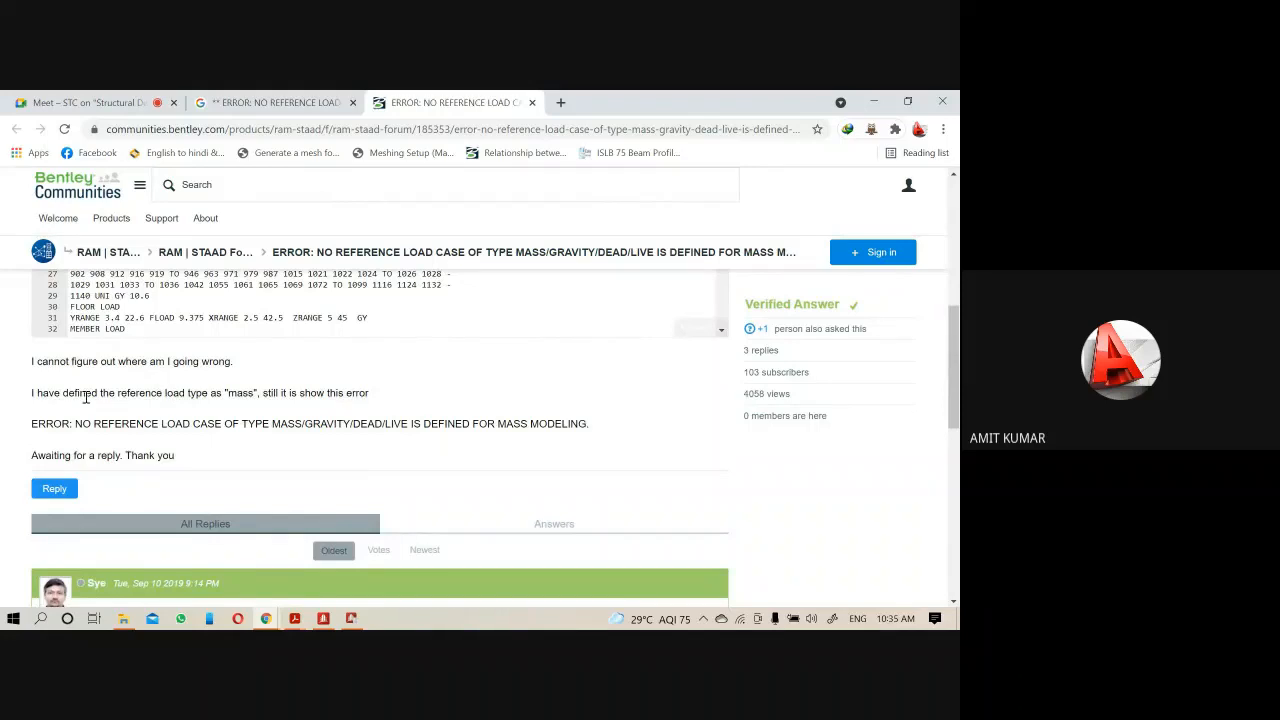
{"action": "scroll", "coordinate": [292, 410], "scroll_direction": "down", "scroll_amount": 3}
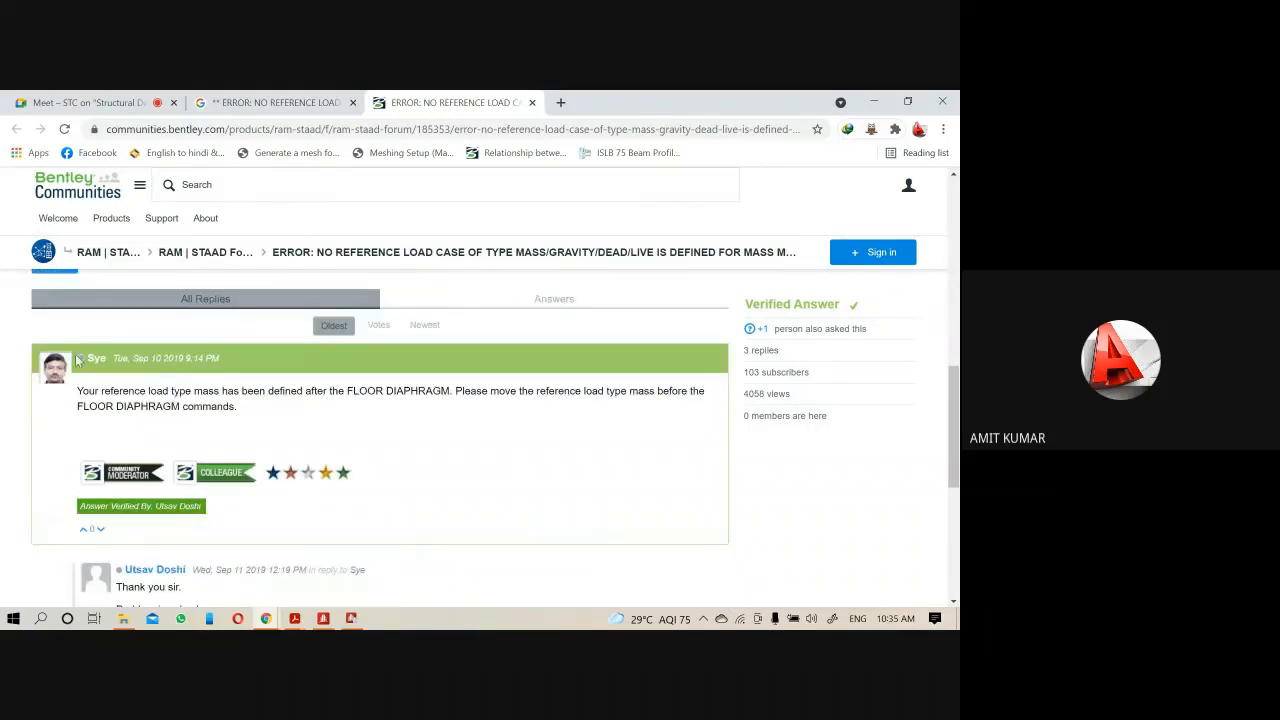
{"action": "scroll", "coordinate": [363, 397], "scroll_direction": "down", "scroll_amount": 1}
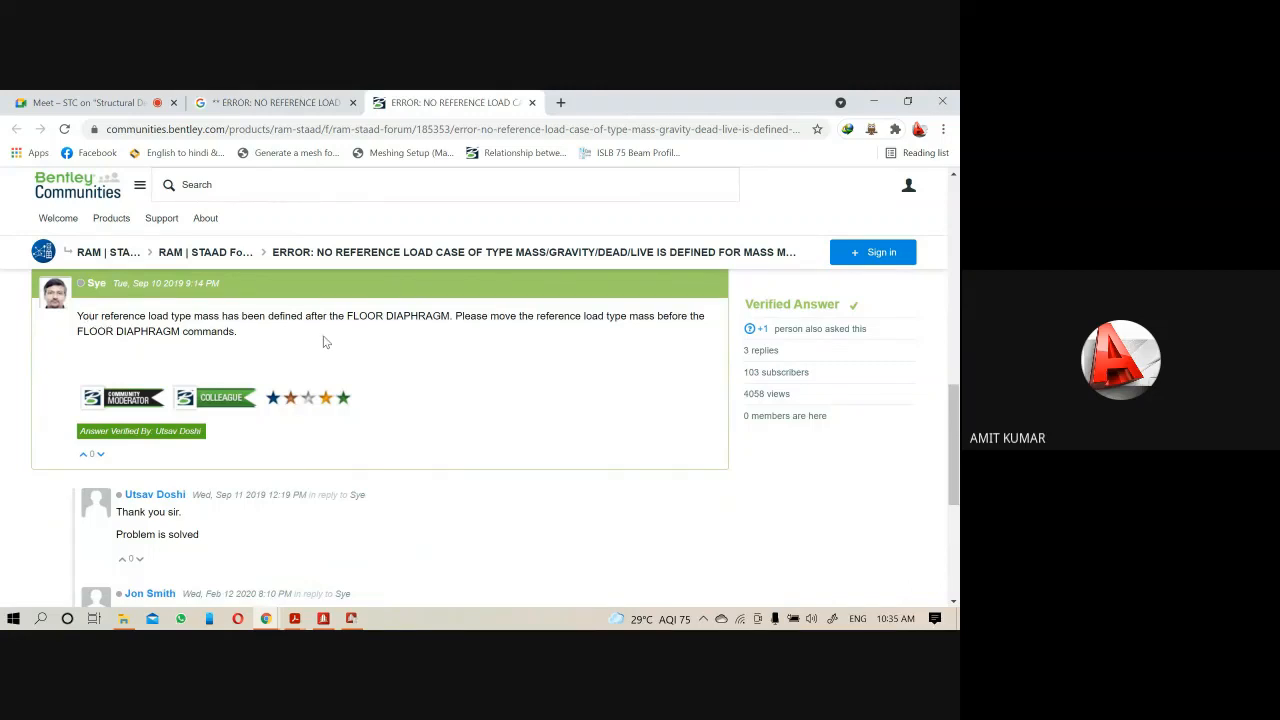
{"action": "scroll", "coordinate": [390, 345], "scroll_direction": "up", "scroll_amount": 2}
{"action": "scroll", "coordinate": [200, 330], "scroll_direction": "down", "scroll_amount": 2}
{"action": "left_click_drag", "start_coordinate": [237, 331], "coordinate": [77, 315]}
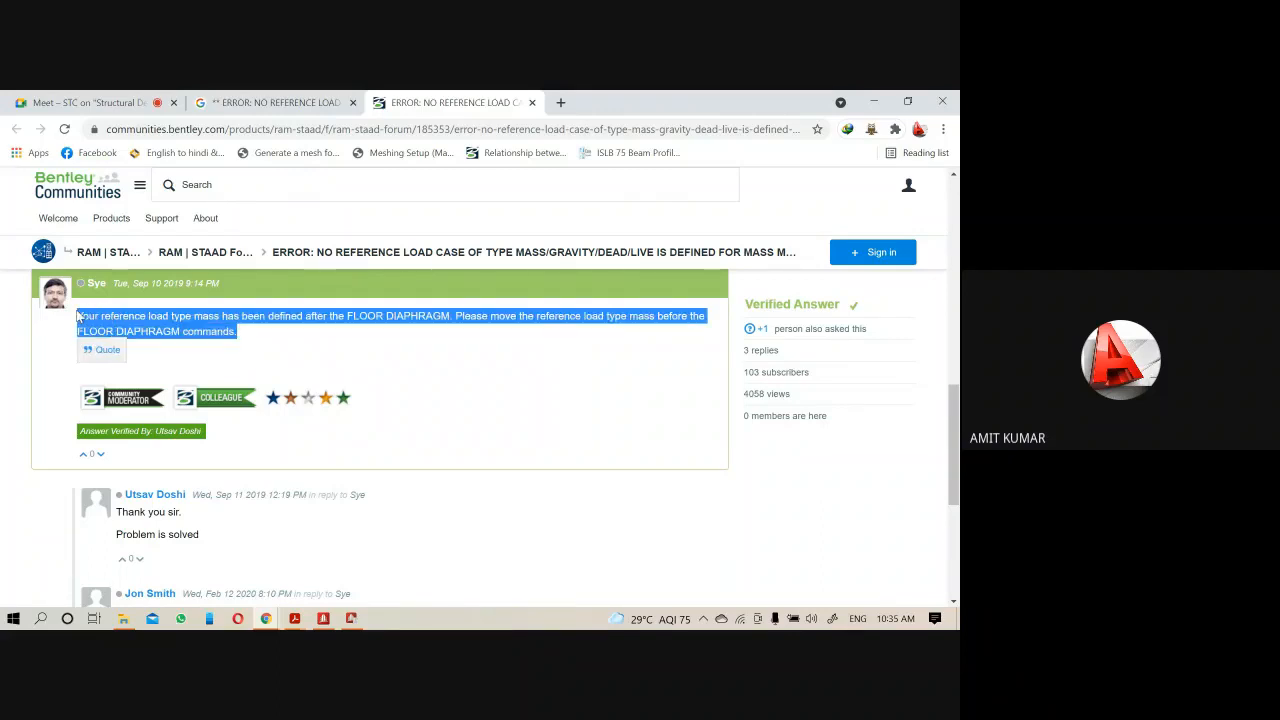
Reread the forum thread, comparing the verified answer with the question's error message and posted command listing
{"action": "left_click", "coordinate": [308, 368]}
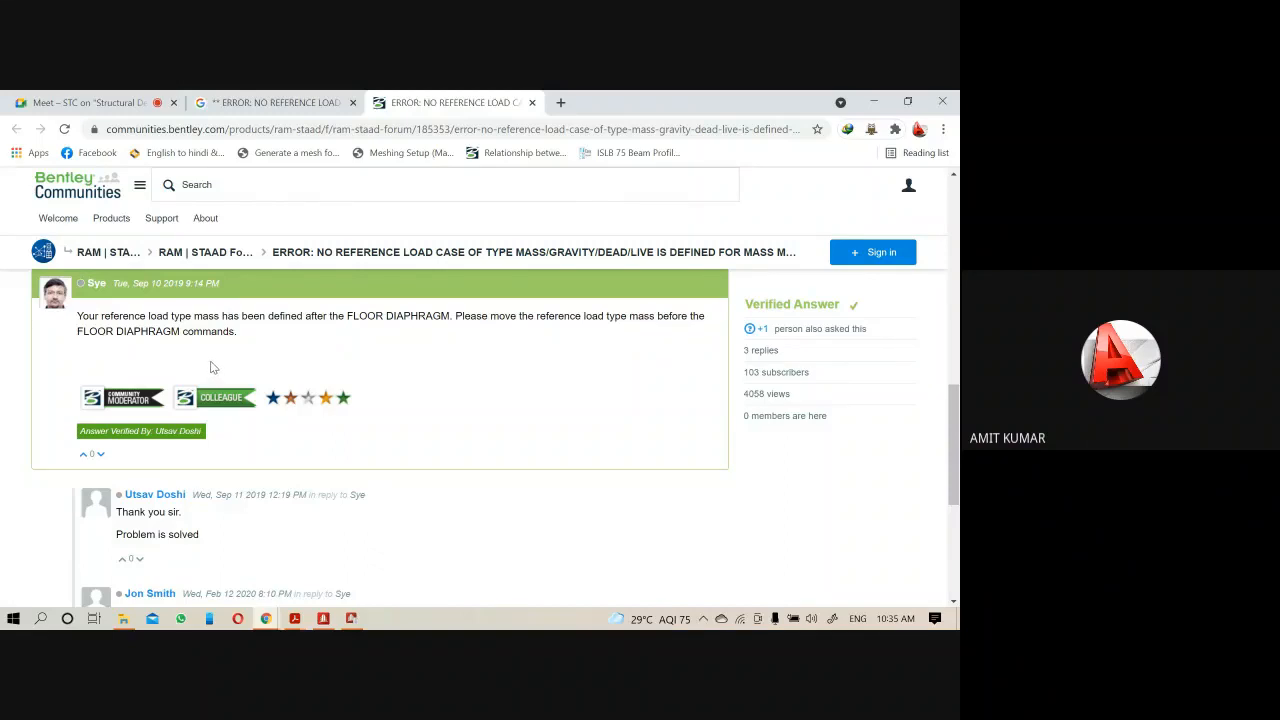
{"action": "scroll", "coordinate": [212, 367], "scroll_direction": "up", "scroll_amount": 2}
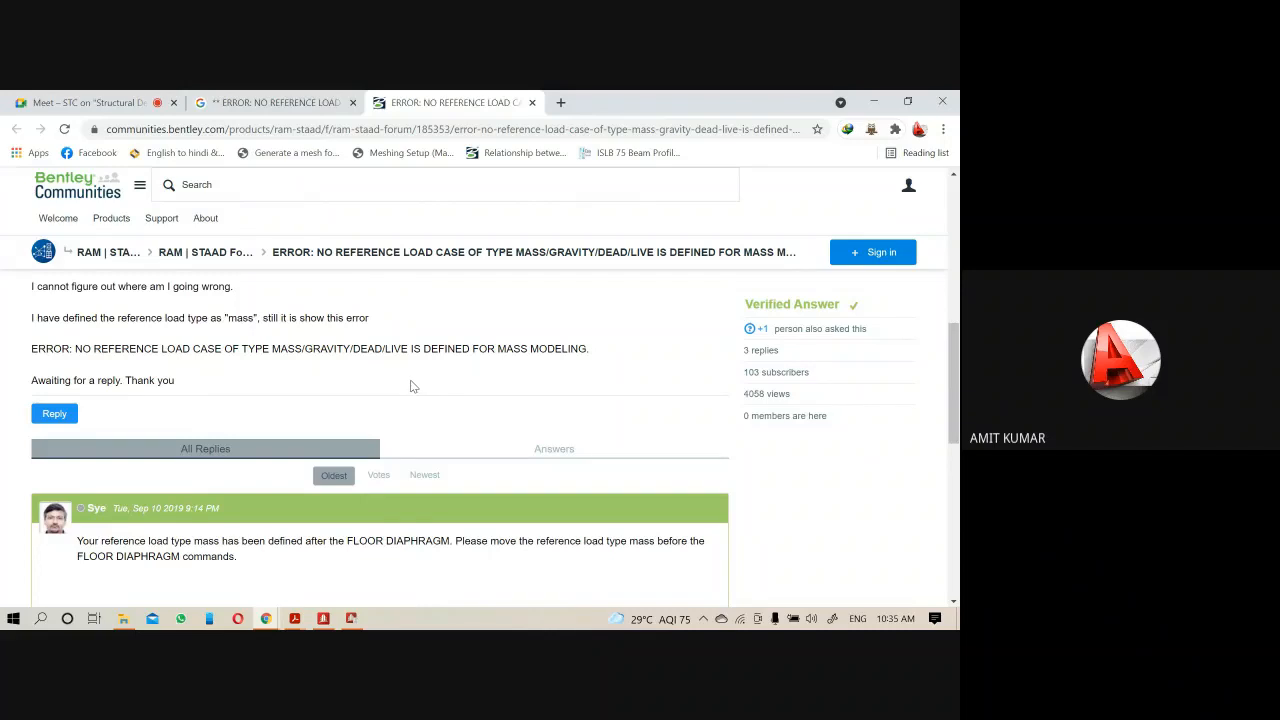
{"action": "scroll", "coordinate": [410, 386], "scroll_direction": "down", "scroll_amount": 5}
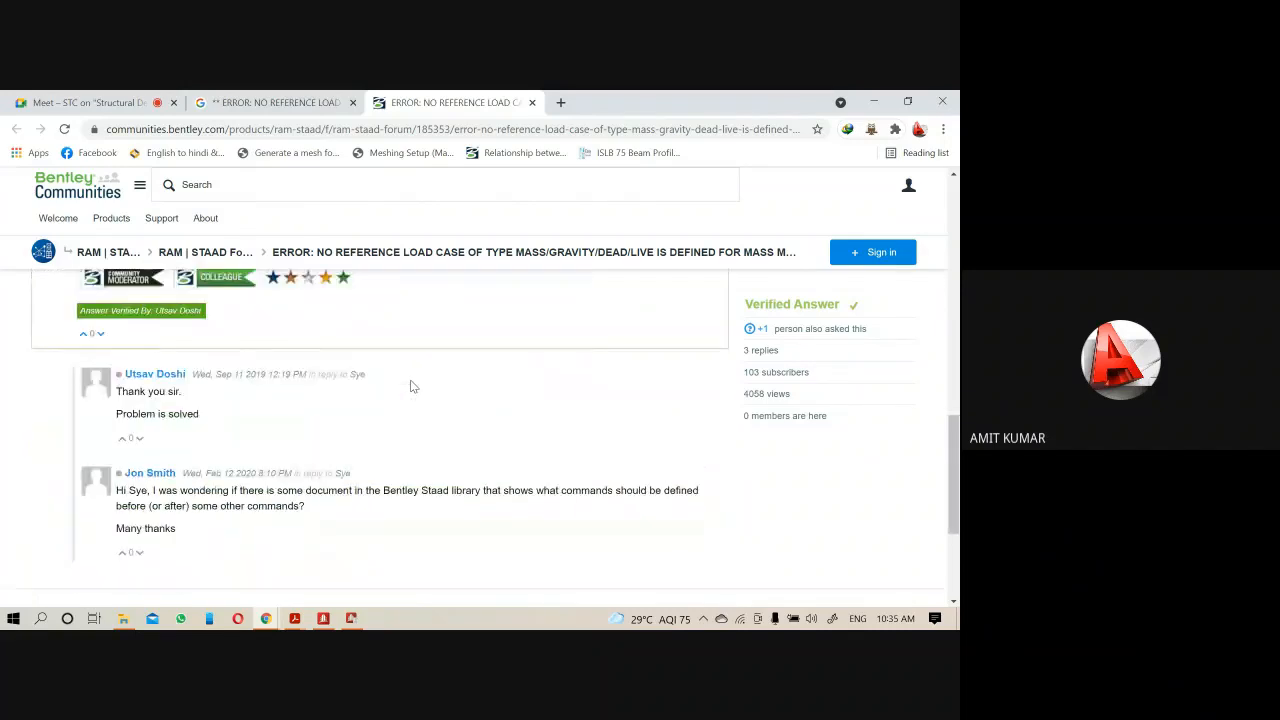
{"action": "scroll", "coordinate": [410, 386], "scroll_direction": "up", "scroll_amount": 3}
{"action": "scroll", "coordinate": [410, 386], "scroll_direction": "up", "scroll_amount": 5}
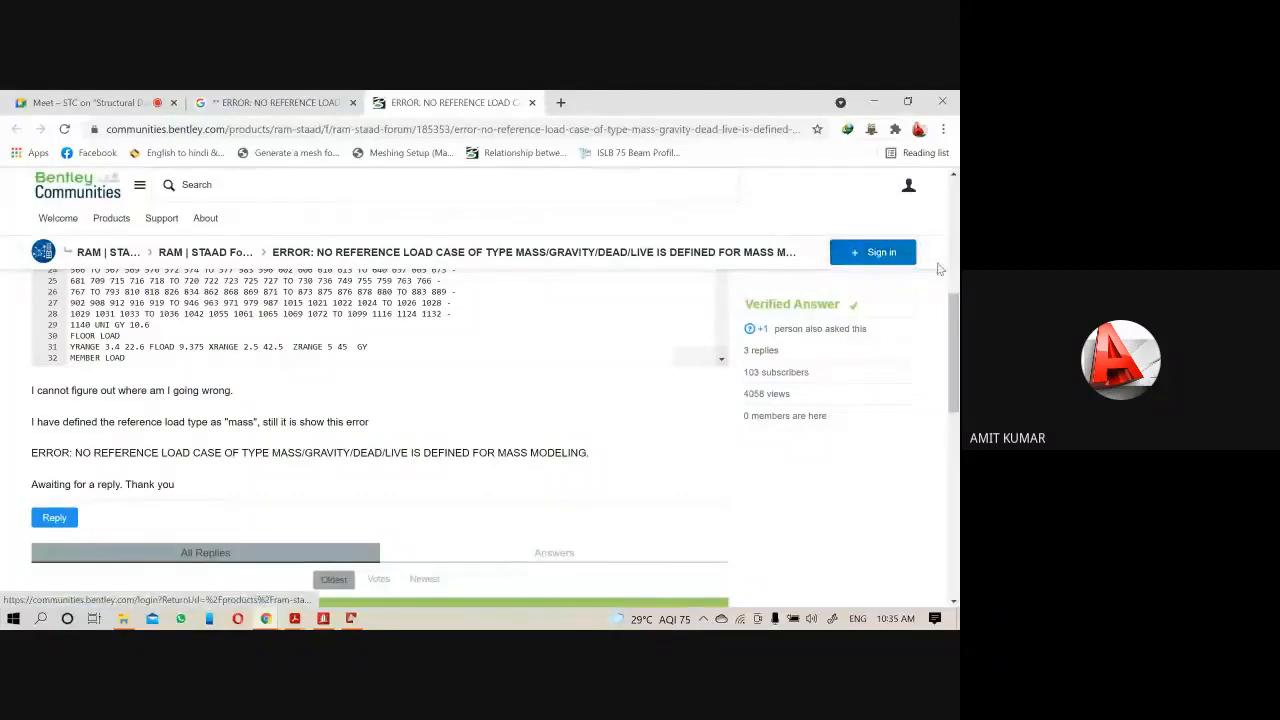
{"action": "scroll", "coordinate": [869, 300], "scroll_direction": "up", "scroll_amount": 5}
{"action": "scroll", "coordinate": [686, 243], "scroll_direction": "up", "scroll_amount": 2}
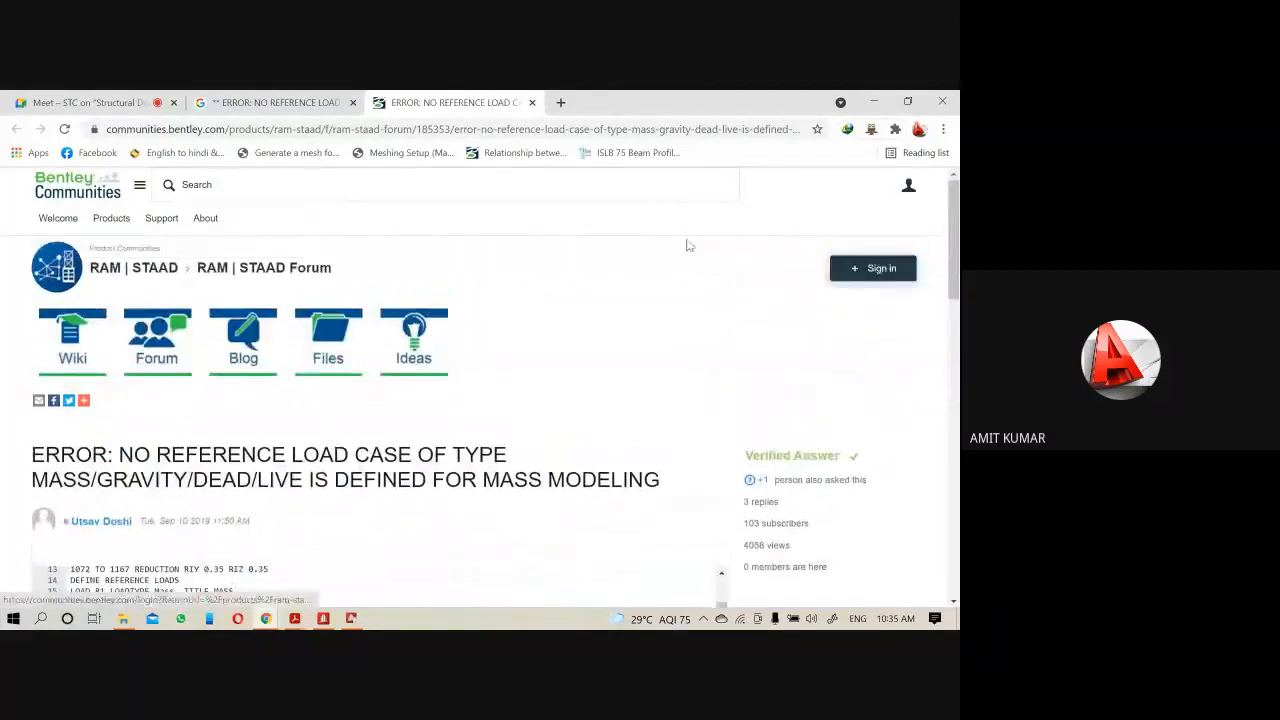
{"action": "scroll", "coordinate": [309, 246], "scroll_direction": "down", "scroll_amount": 2}
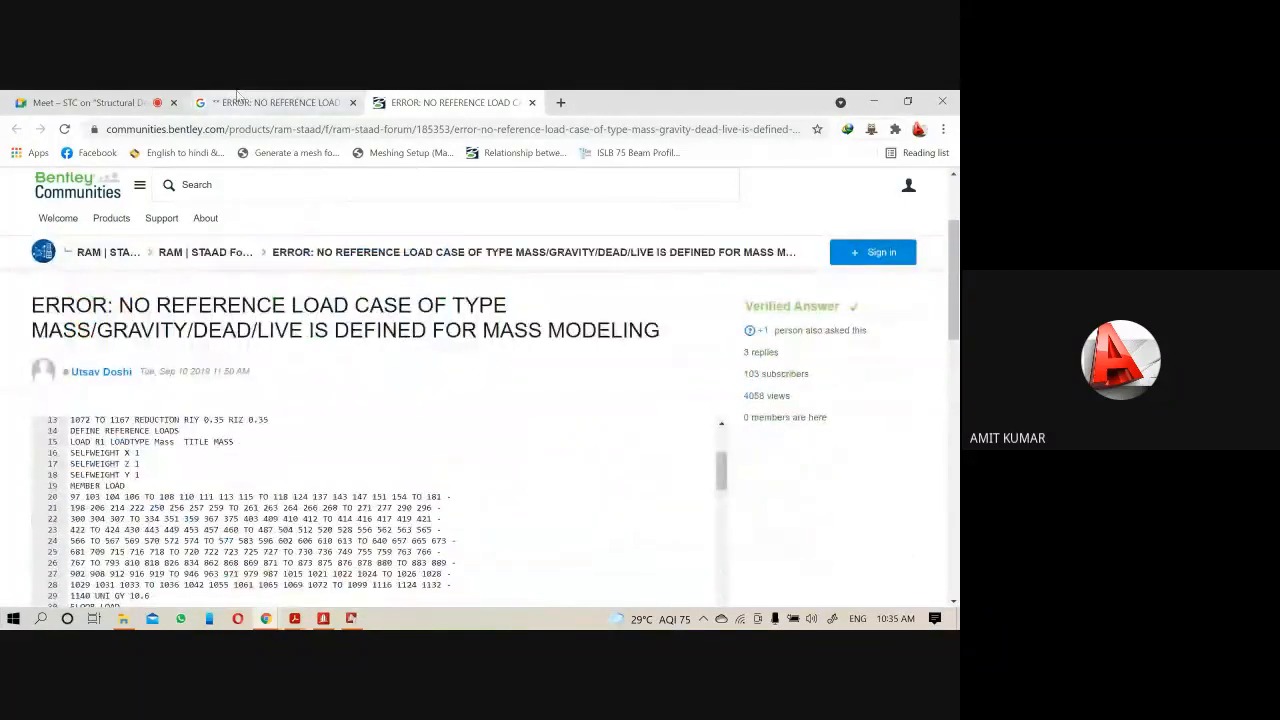
{"action": "scroll", "coordinate": [271, 251], "scroll_direction": "down", "scroll_amount": 3}
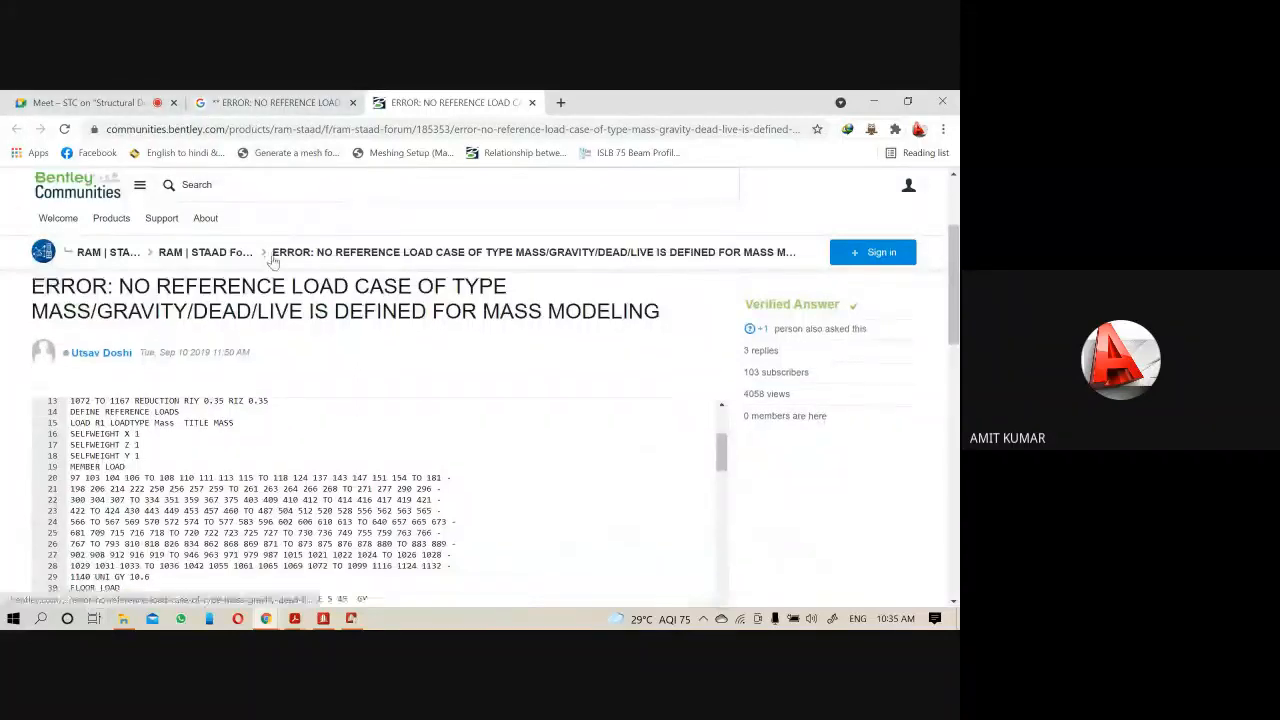
Close the old analysis output viewer, switch back to STAAD.Pro and open the model's command file for editing
{"action": "left_click", "coordinate": [351, 618]}
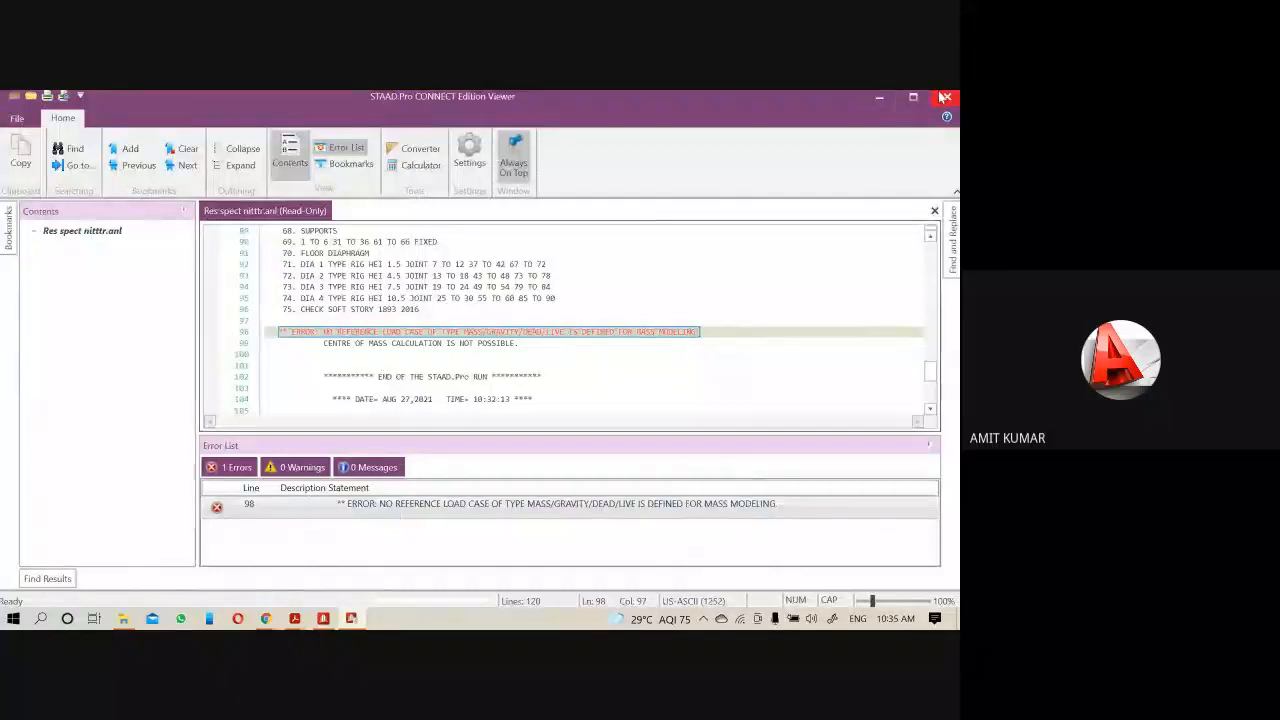
{"action": "left_click", "coordinate": [946, 96]}
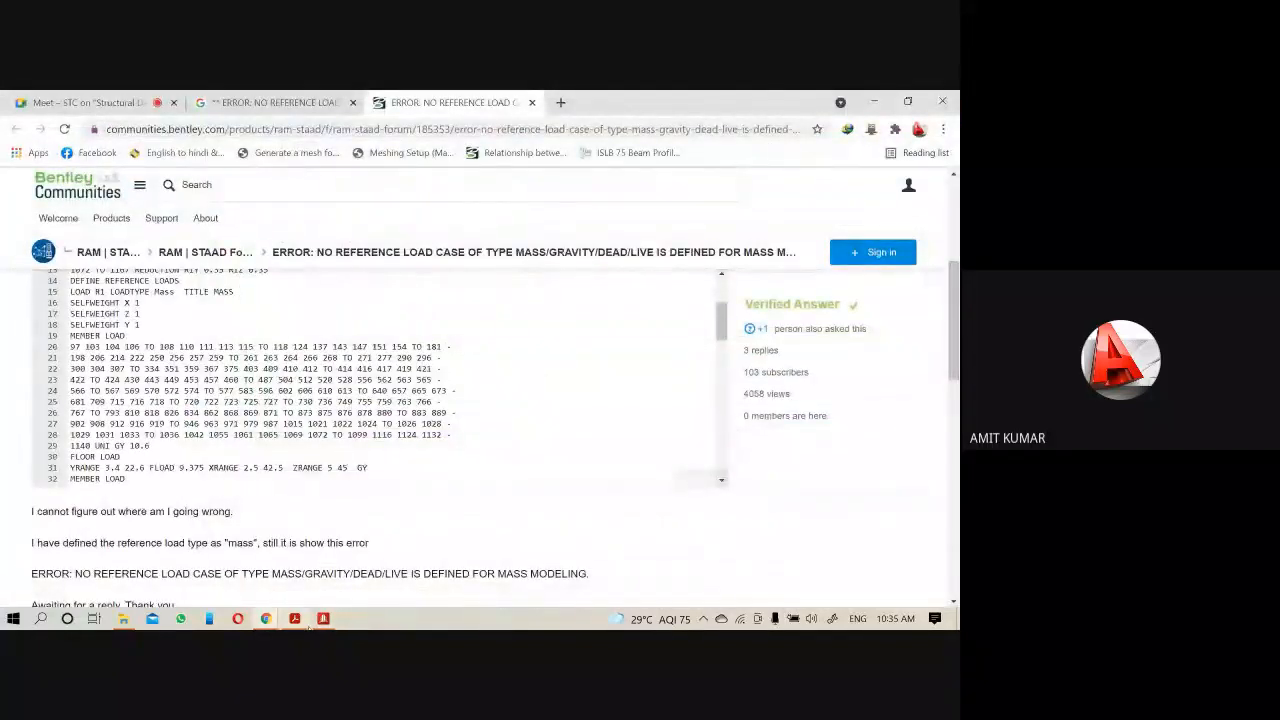
{"action": "left_click", "coordinate": [323, 618]}
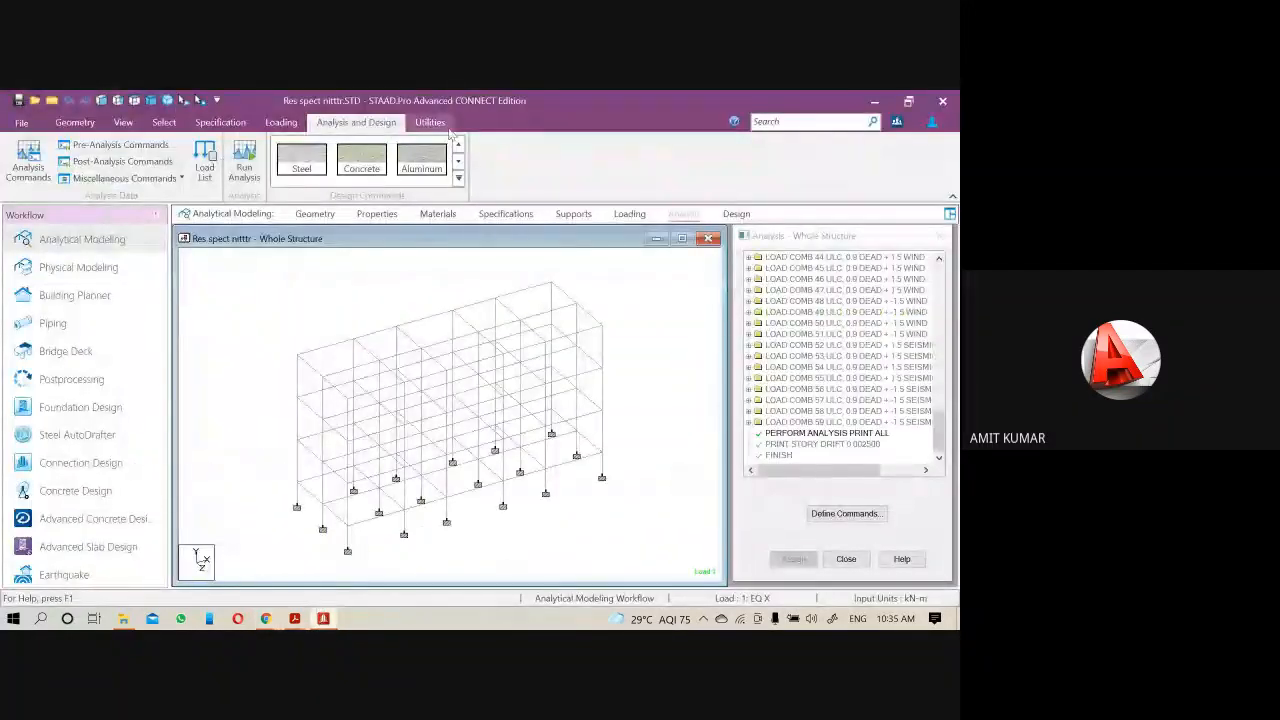
{"action": "left_click", "coordinate": [430, 122]}
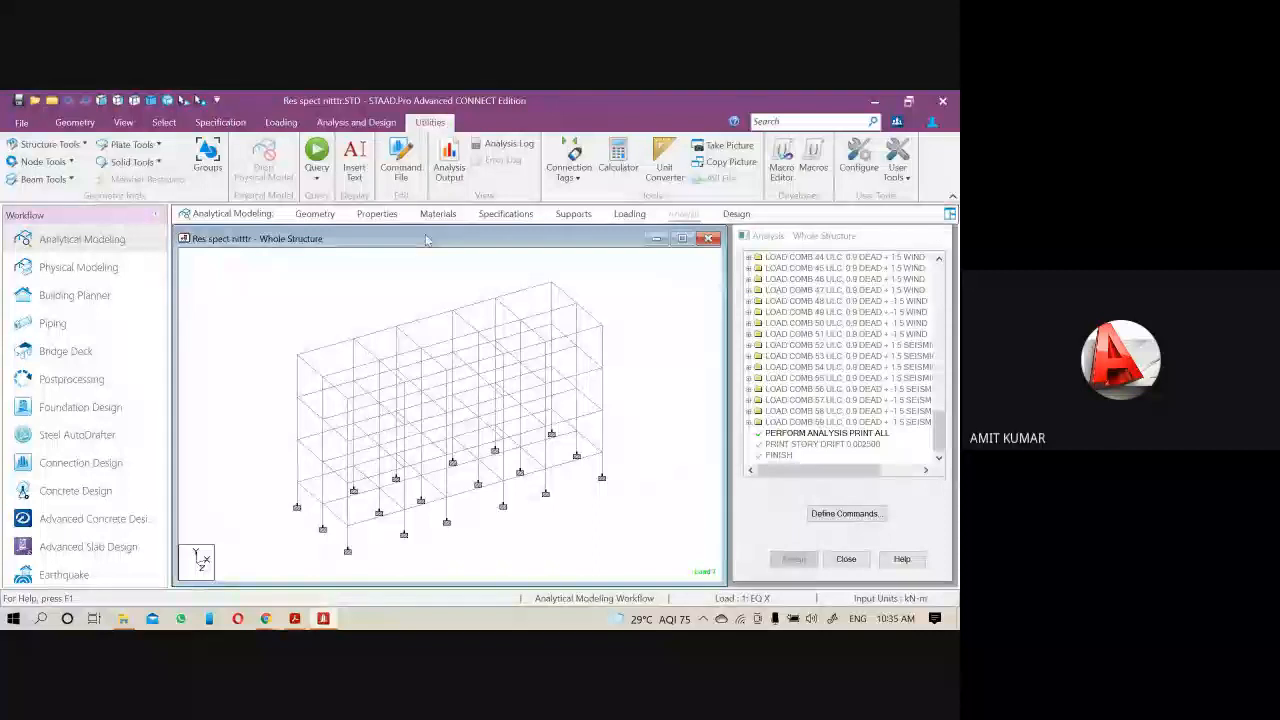
{"action": "left_click", "coordinate": [402, 165]}
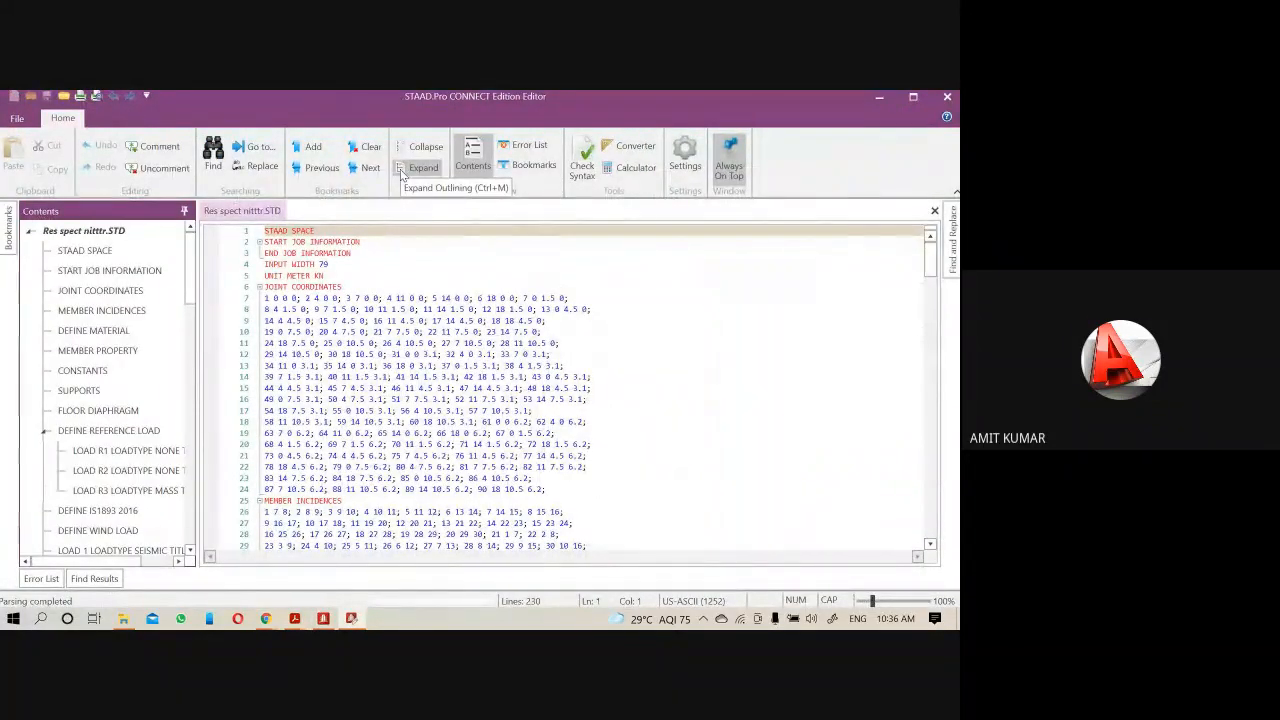
Cut the block from DEFINE REFERENCE LOADS through END DEFINE REFERENCE LOADS and remove the empty line it leaves
{"action": "scroll", "coordinate": [435, 383], "scroll_direction": "down", "scroll_amount": 5}
{"action": "scroll", "coordinate": [435, 383], "scroll_direction": "down", "scroll_amount": 12}
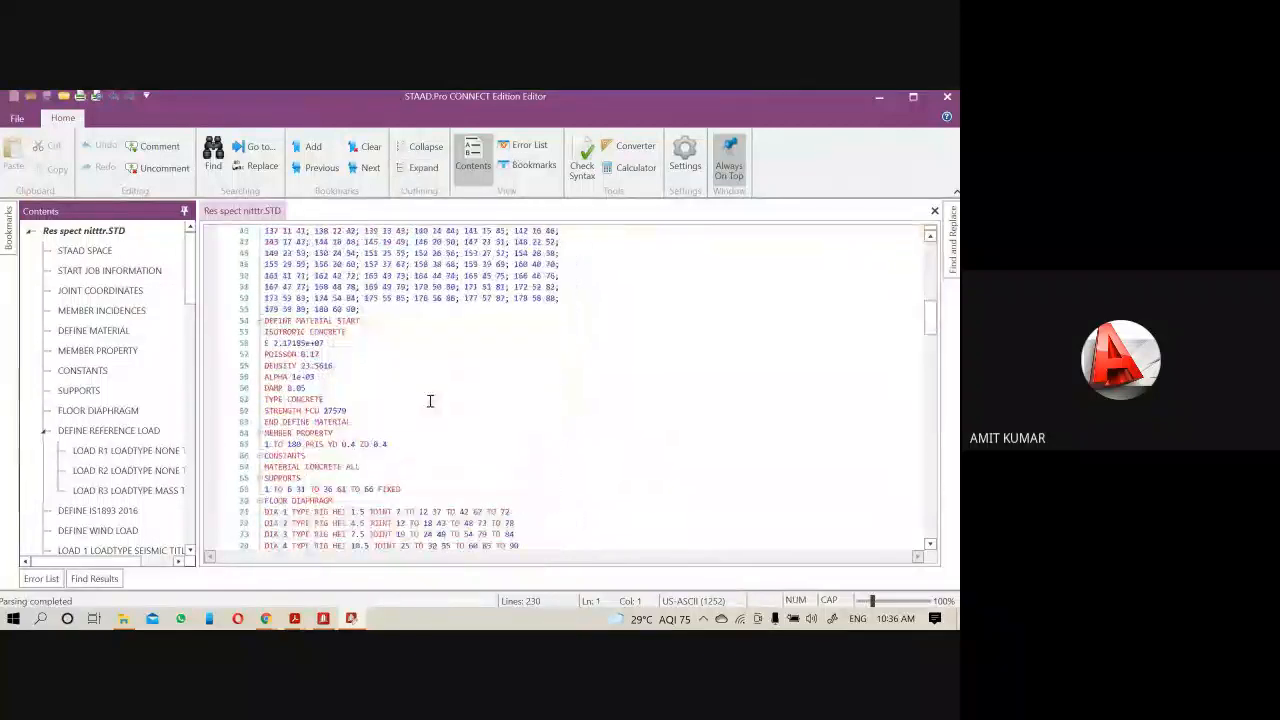
{"action": "scroll", "coordinate": [430, 400], "scroll_direction": "down", "scroll_amount": 1}
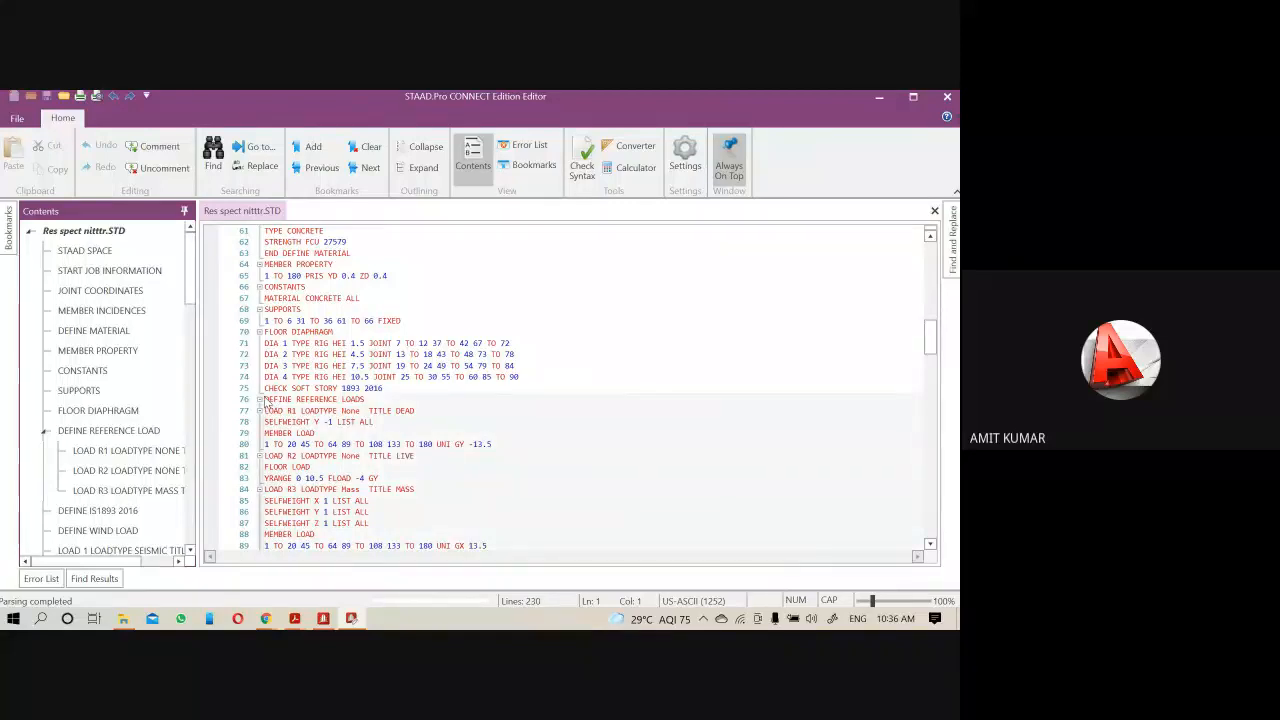
{"action": "left_click_drag", "start_coordinate": [266, 401], "coordinate": [384, 500]}
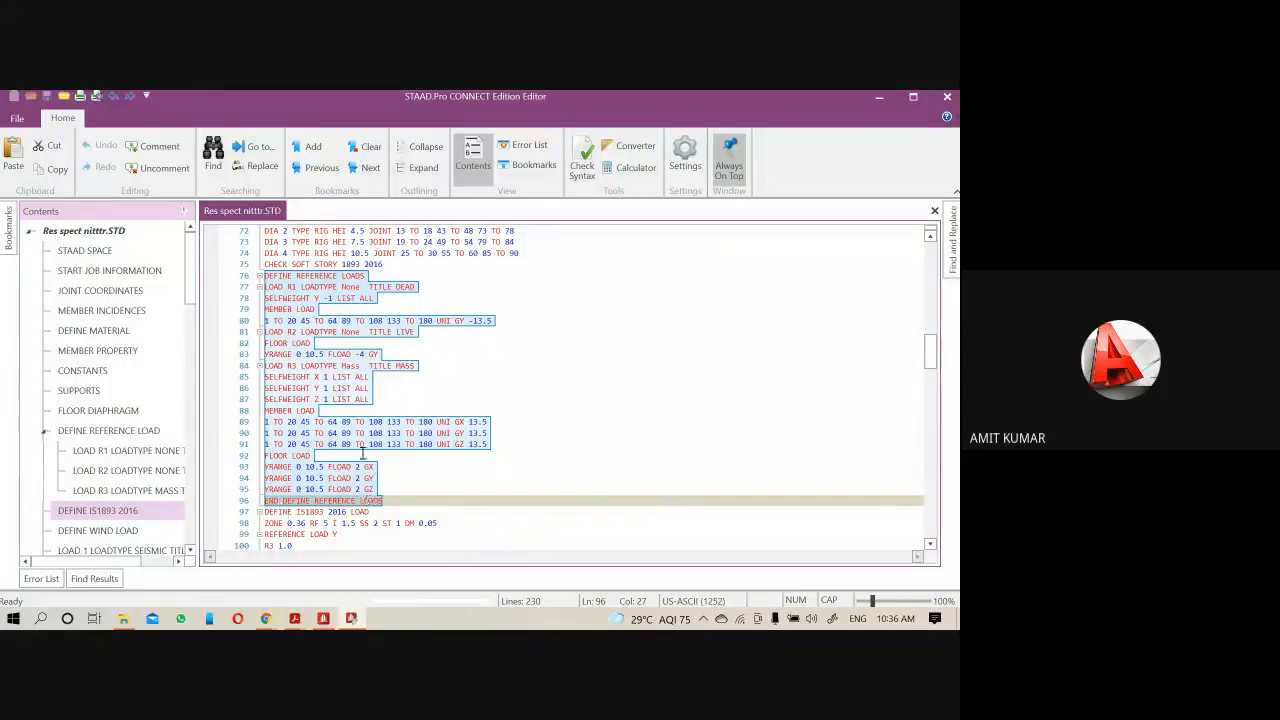
{"action": "right_click", "coordinate": [349, 403]}
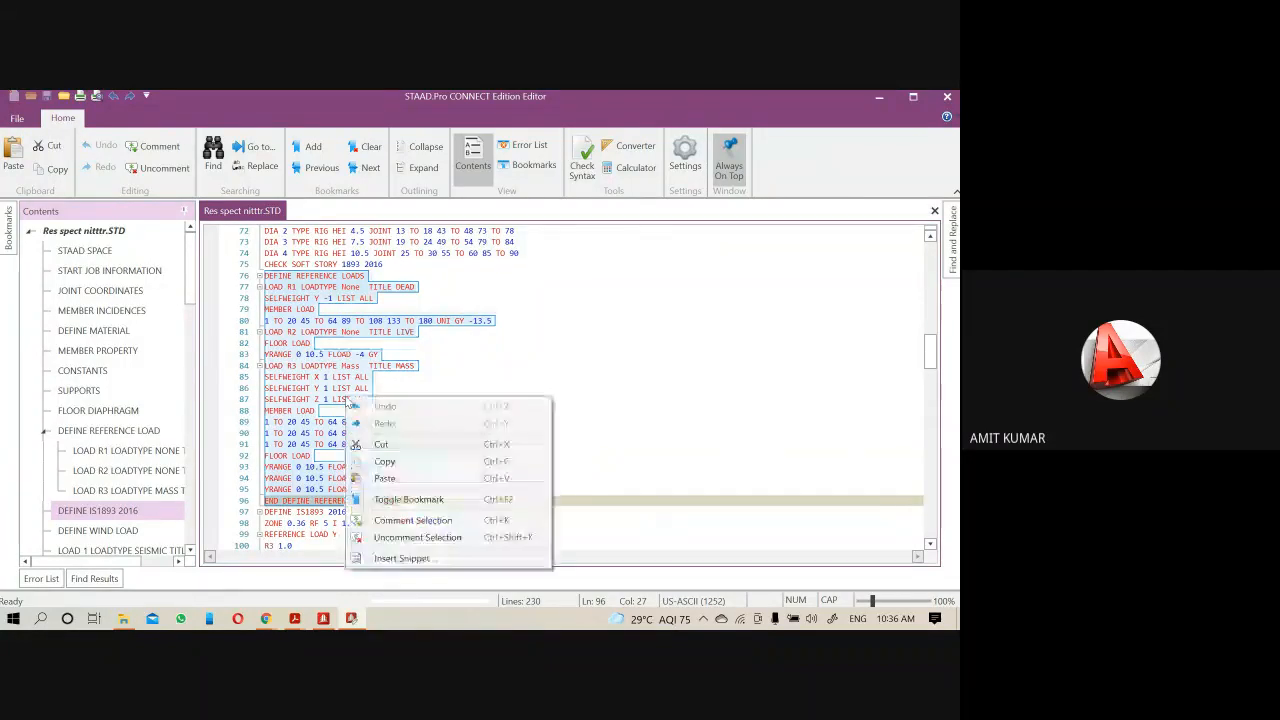
{"action": "left_click", "coordinate": [381, 444]}
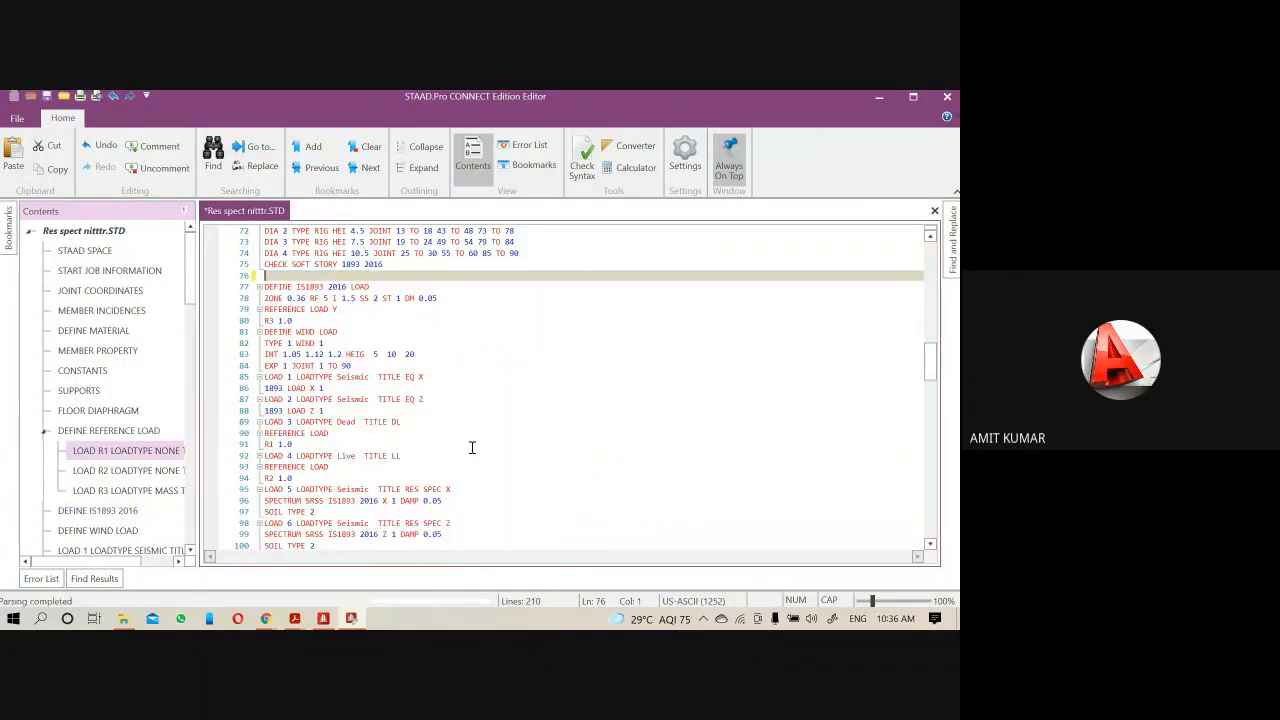
{"action": "key", "text": "BackSpace"}
Paste the cut reference loads block on a new line between the SUPPORTS data and the FLOOR DIAPHRAGM command
{"action": "scroll", "coordinate": [350, 405], "scroll_direction": "up", "scroll_amount": 3}
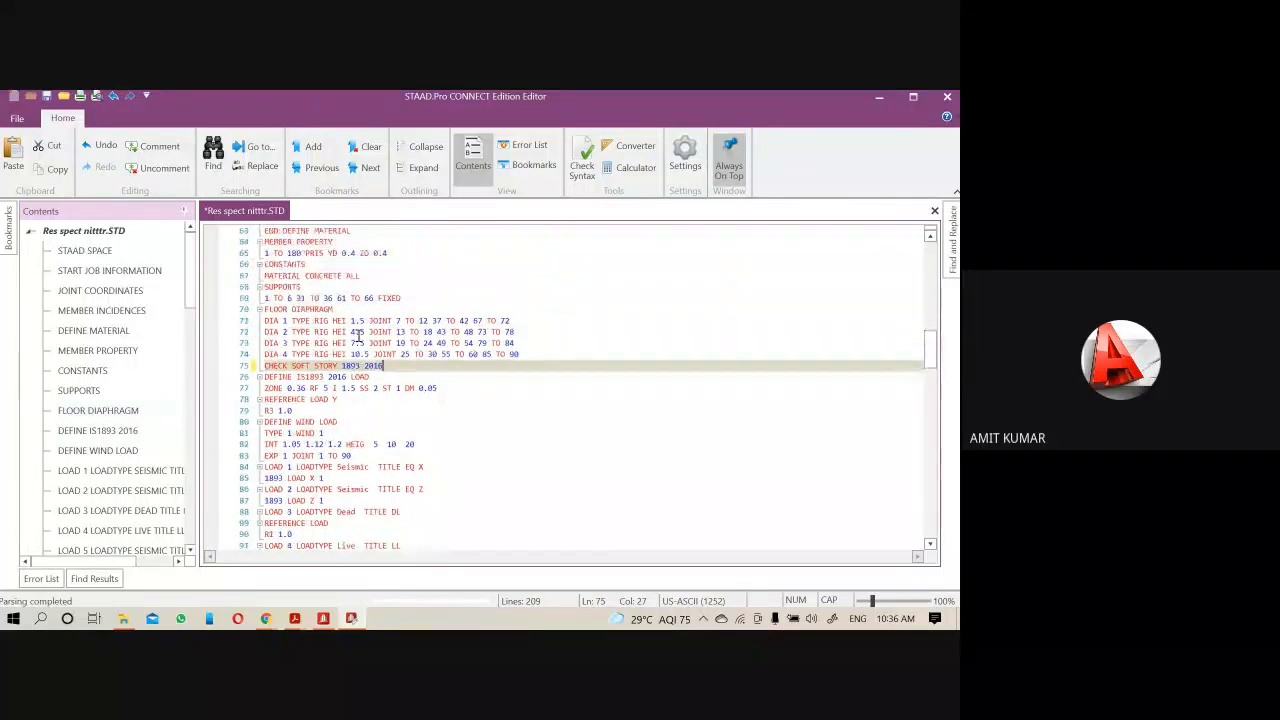
{"action": "left_click", "coordinate": [411, 297]}
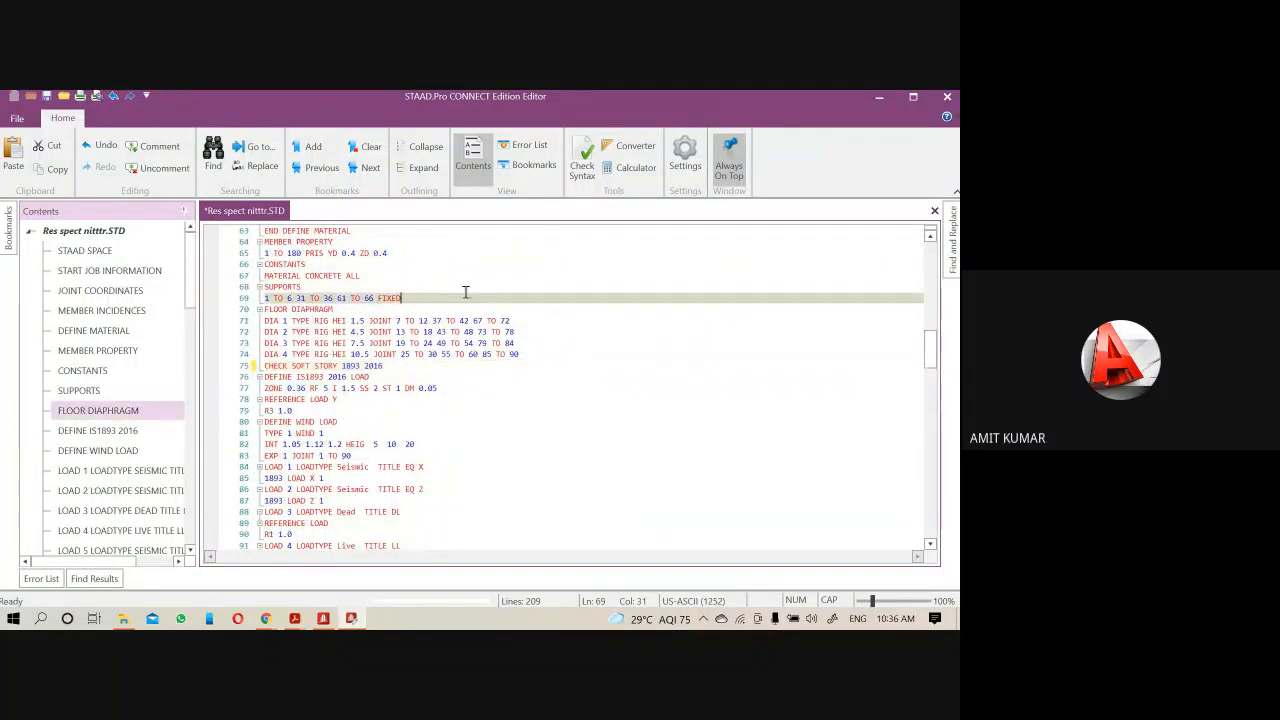
{"action": "key", "text": "Return"}
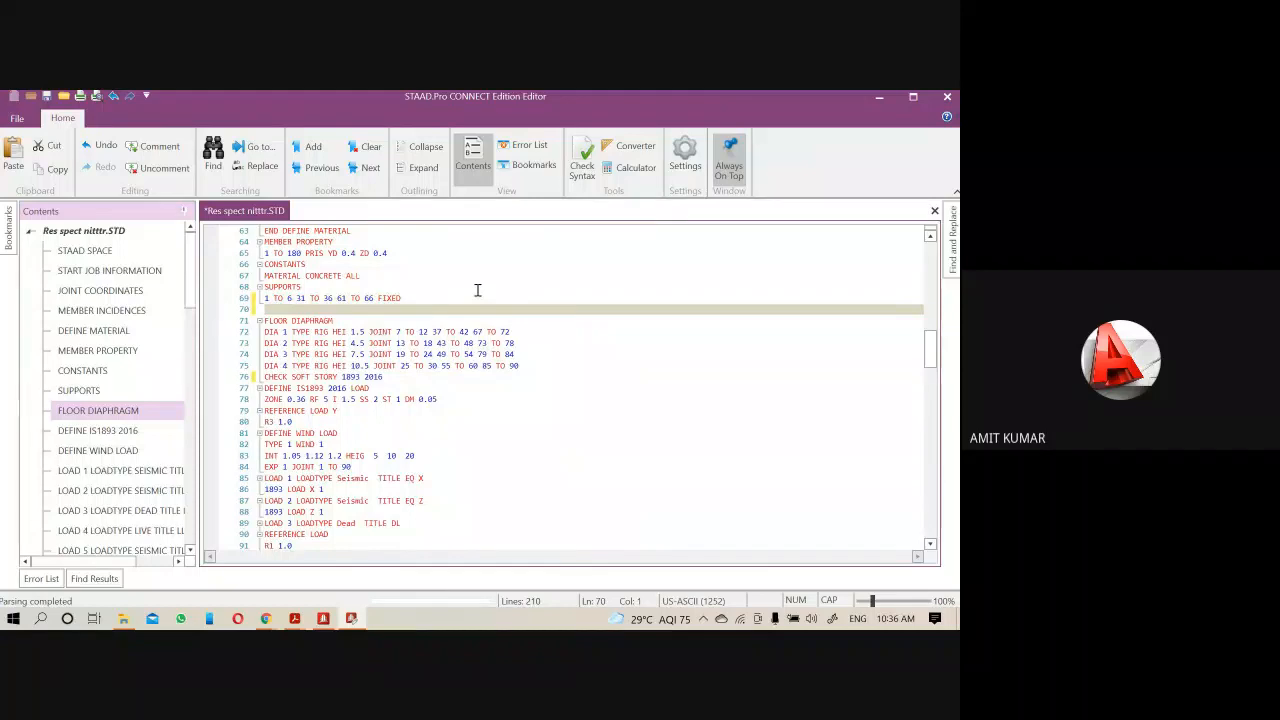
{"action": "key", "text": "ctrl+v"}
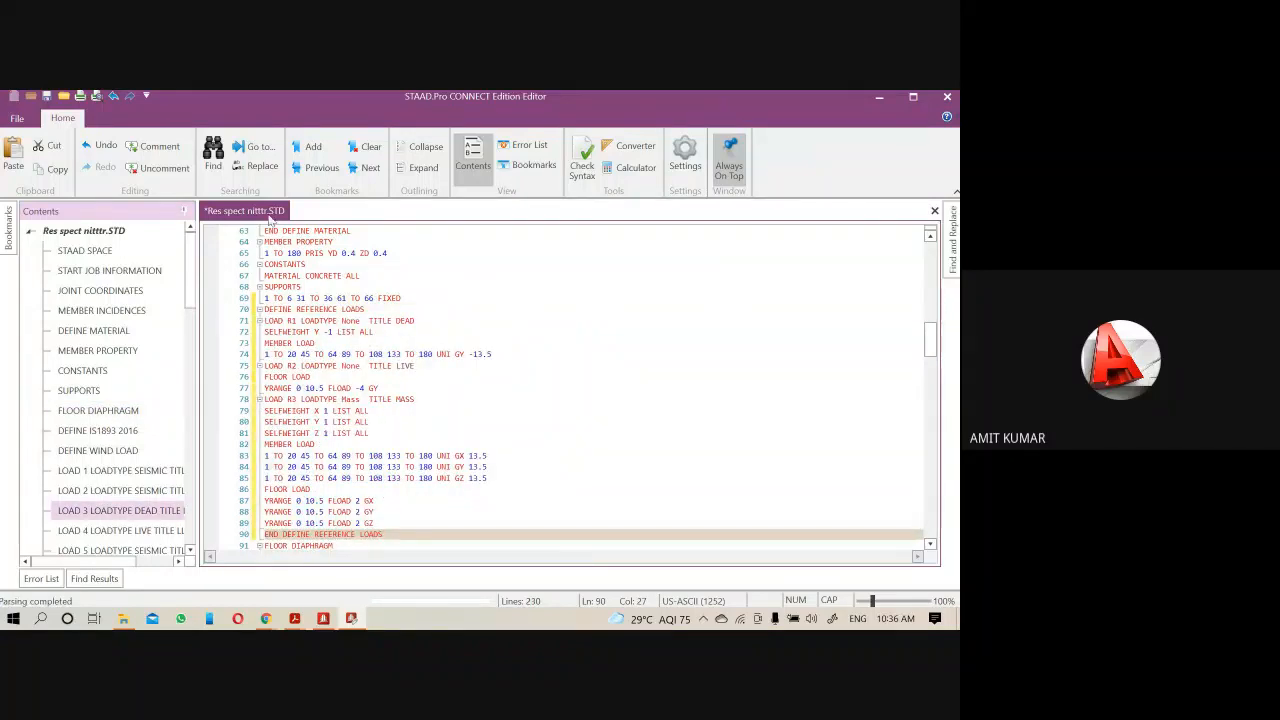
{"action": "scroll", "coordinate": [315, 437], "scroll_direction": "down", "scroll_amount": 4}
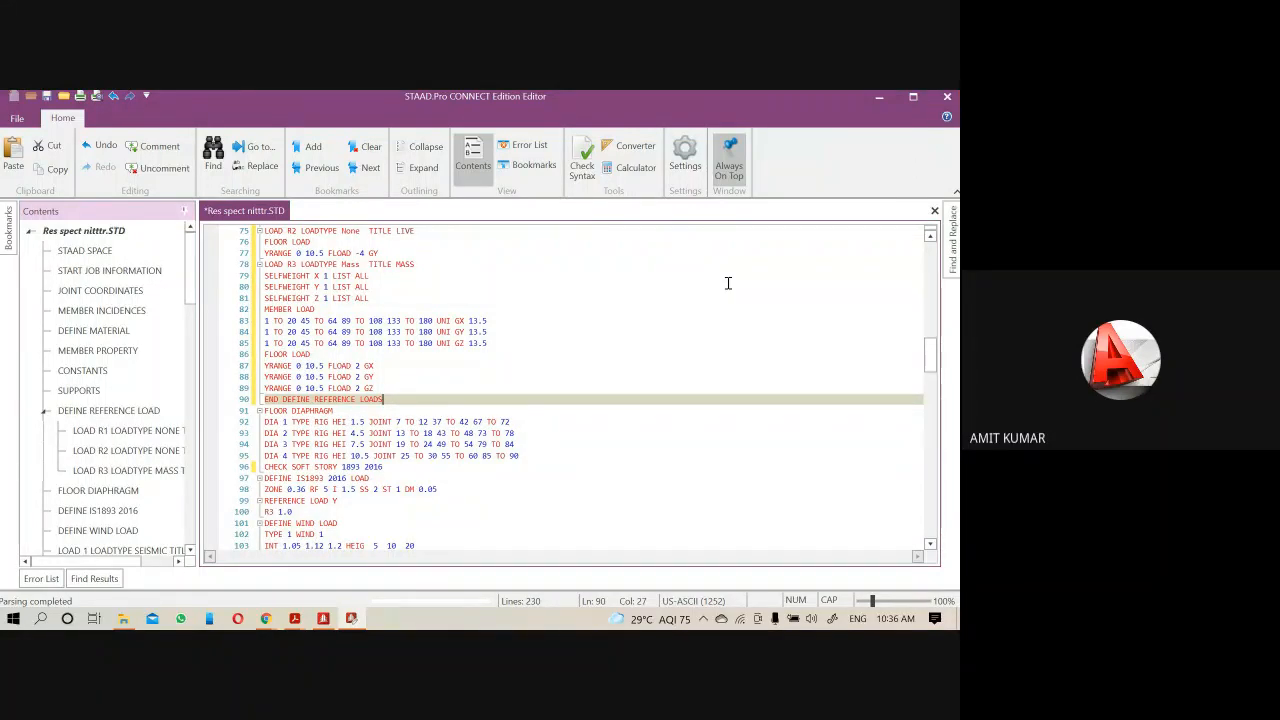
{"action": "scroll", "coordinate": [643, 359], "scroll_direction": "up", "scroll_amount": 2}
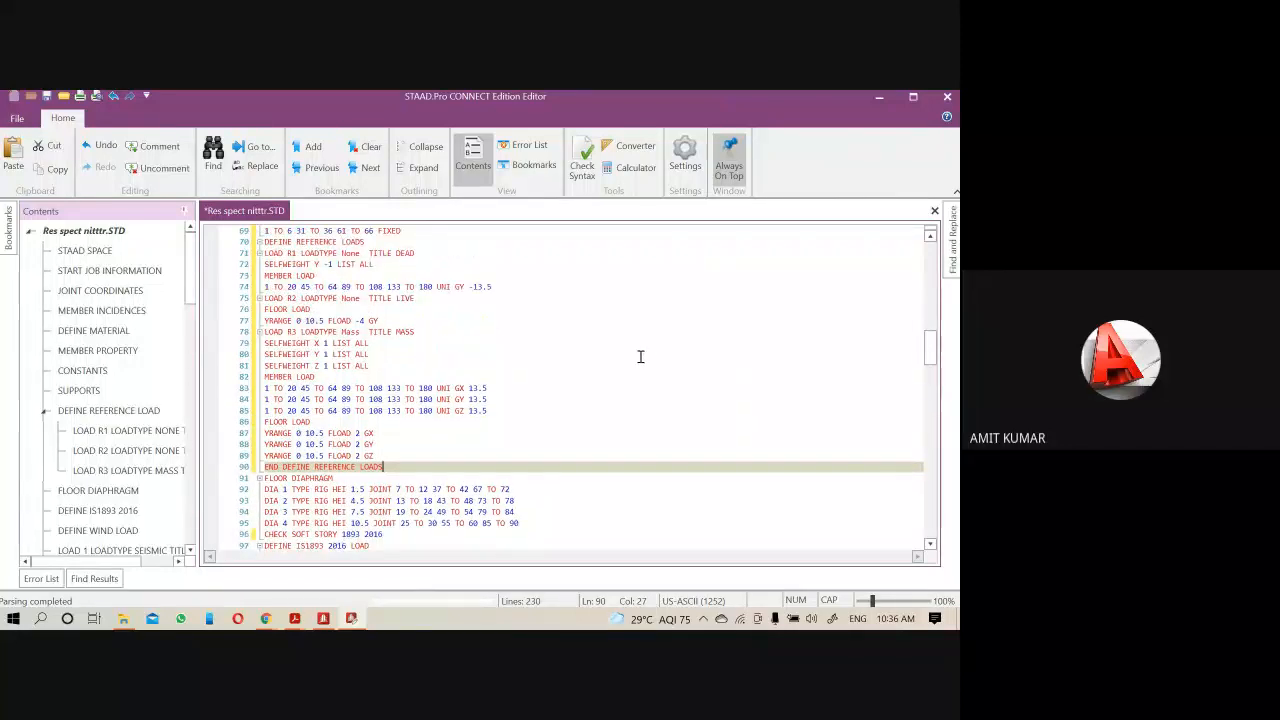
{"action": "scroll", "coordinate": [641, 357], "scroll_direction": "up", "scroll_amount": 1}
Close the command file editor with the reordered commands saved, run the analysis again and view the new output file
{"action": "left_click", "coordinate": [949, 97]}
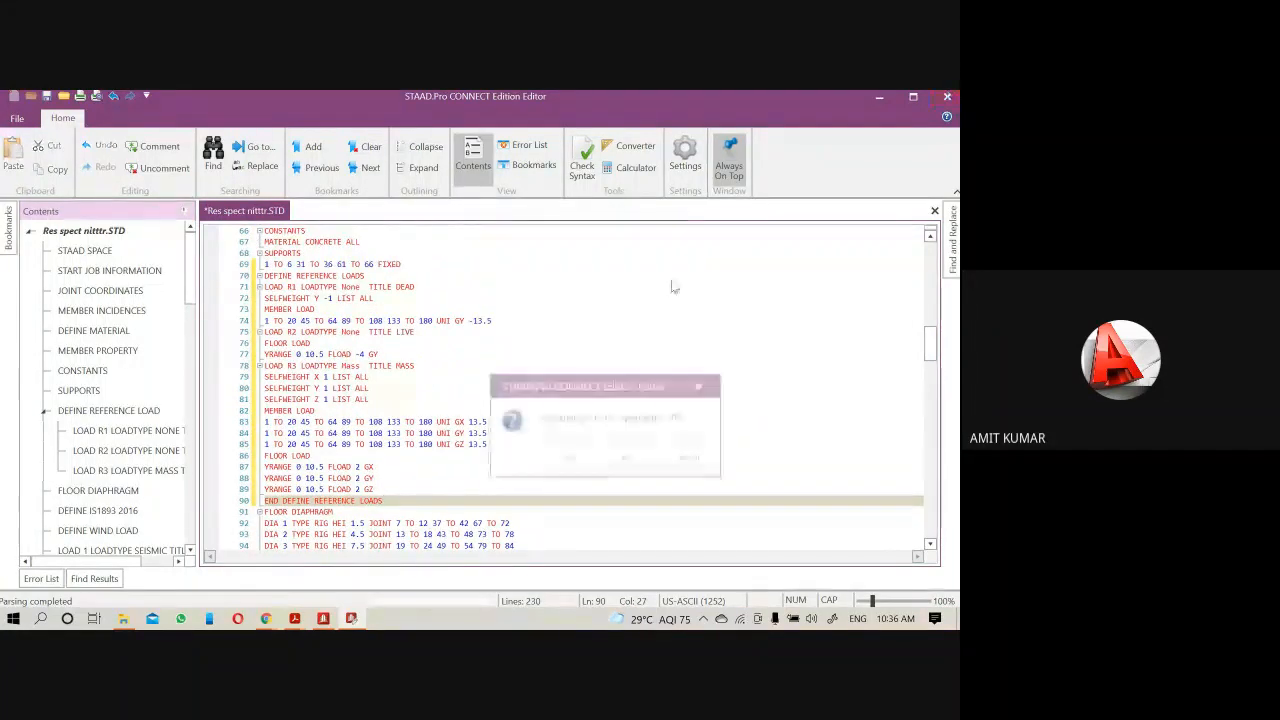
{"action": "left_click", "coordinate": [570, 457]}
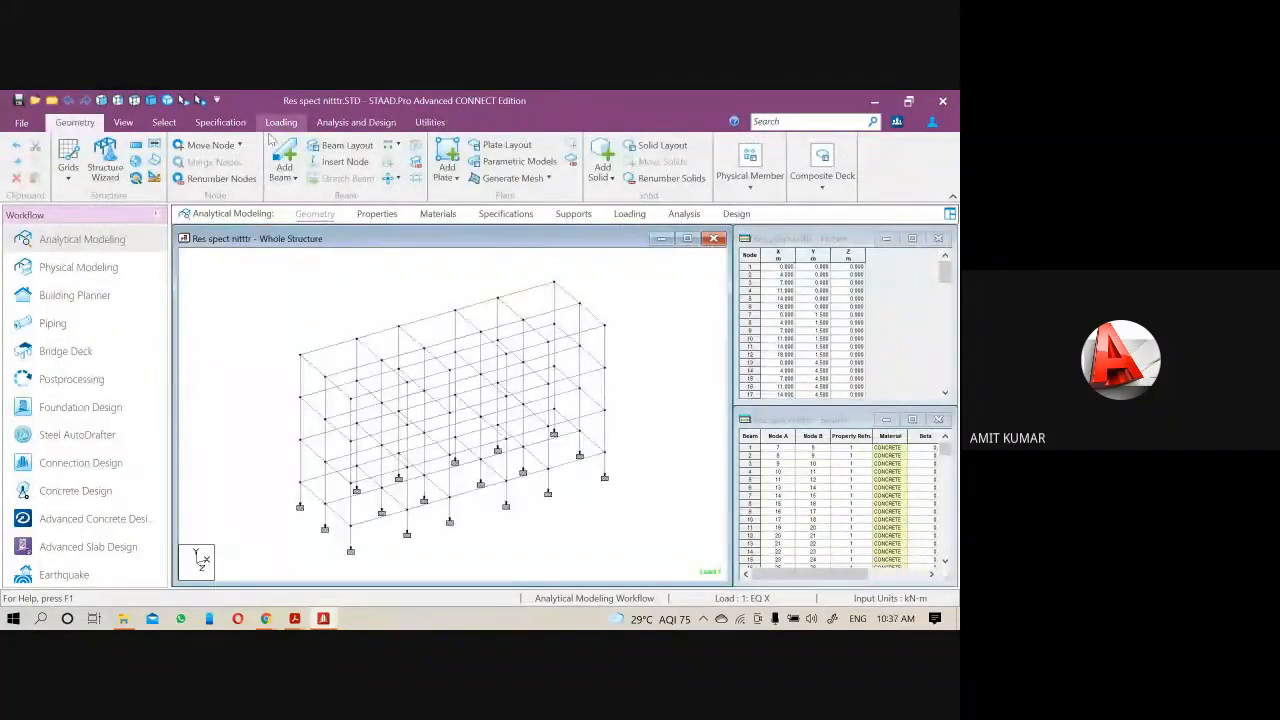
{"action": "left_click", "coordinate": [356, 122]}
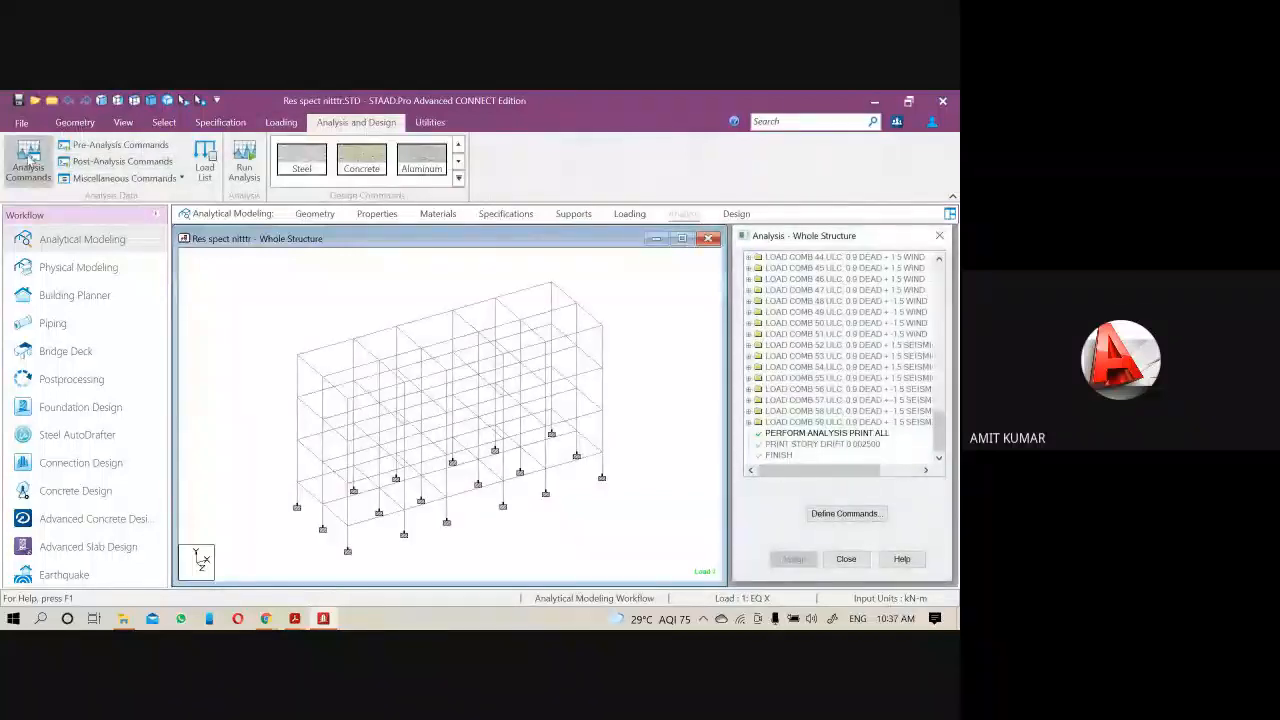
{"action": "left_click", "coordinate": [244, 165]}
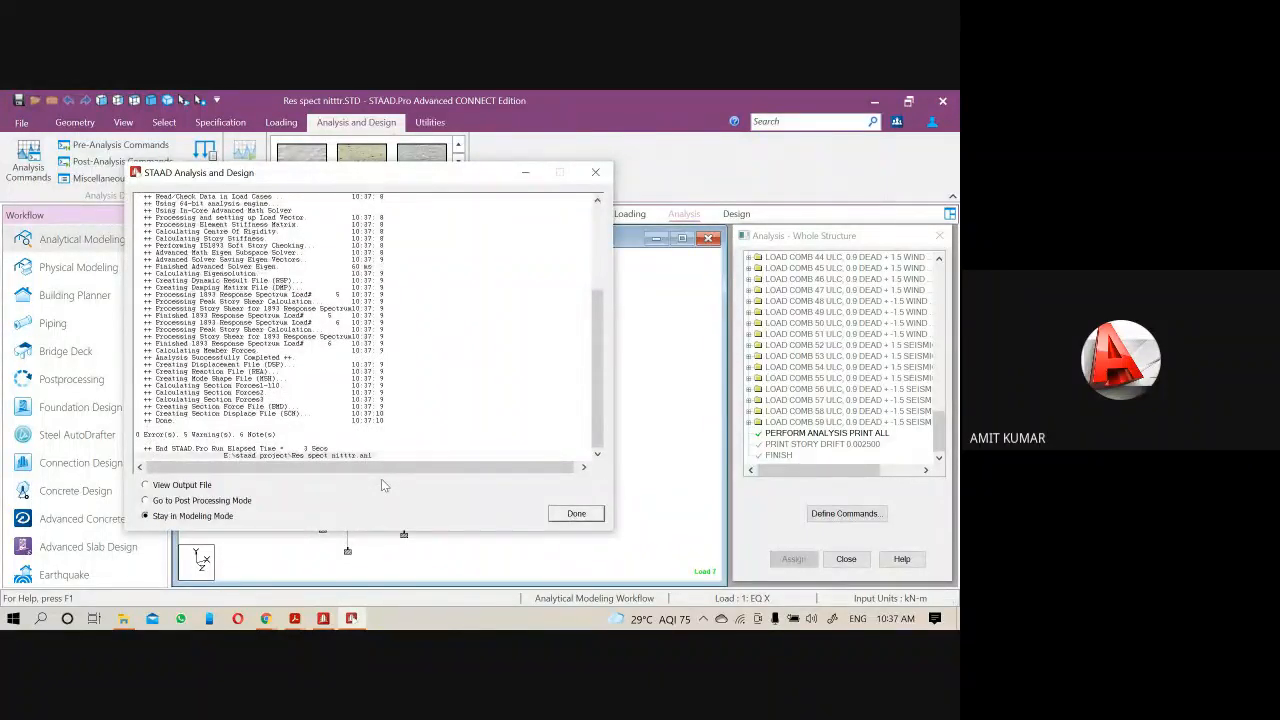
{"action": "left_click", "coordinate": [160, 485]}
{"action": "left_click", "coordinate": [576, 514]}
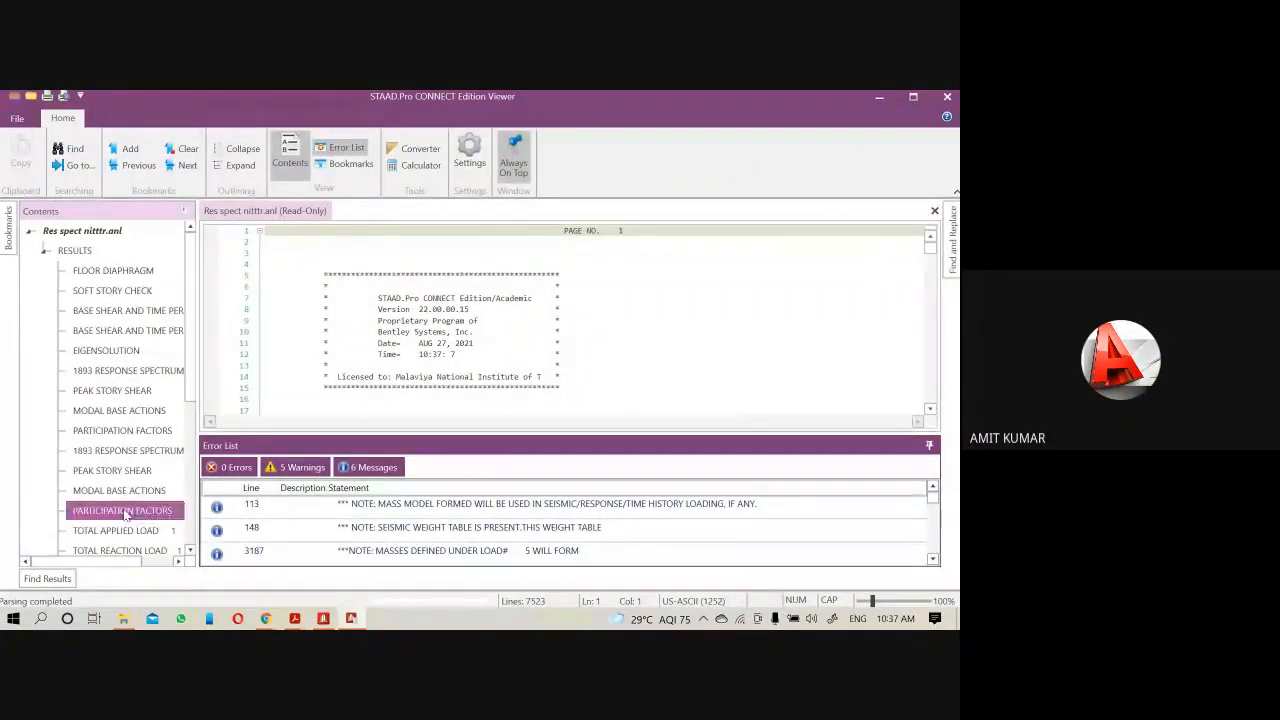
Filter the informational messages out of the output file's error list and read through the warnings
{"action": "left_click", "coordinate": [370, 467]}
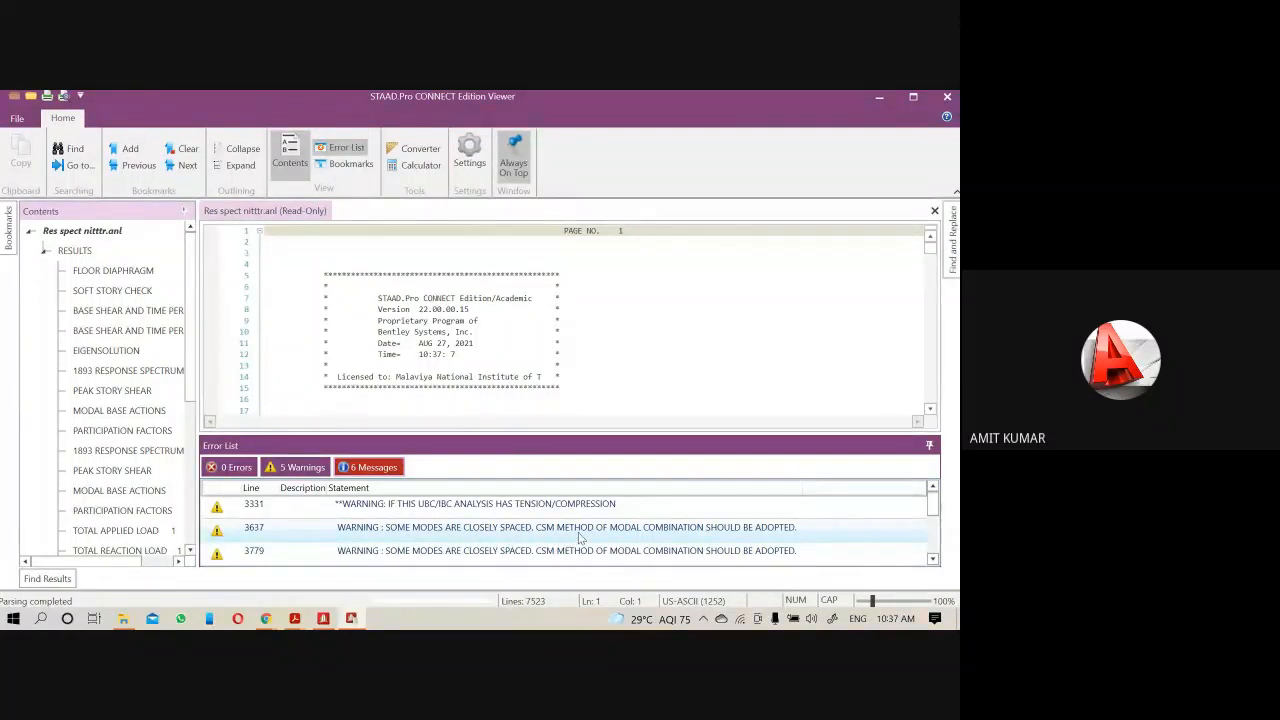
{"action": "scroll", "coordinate": [581, 537], "scroll_direction": "down", "scroll_amount": 1}
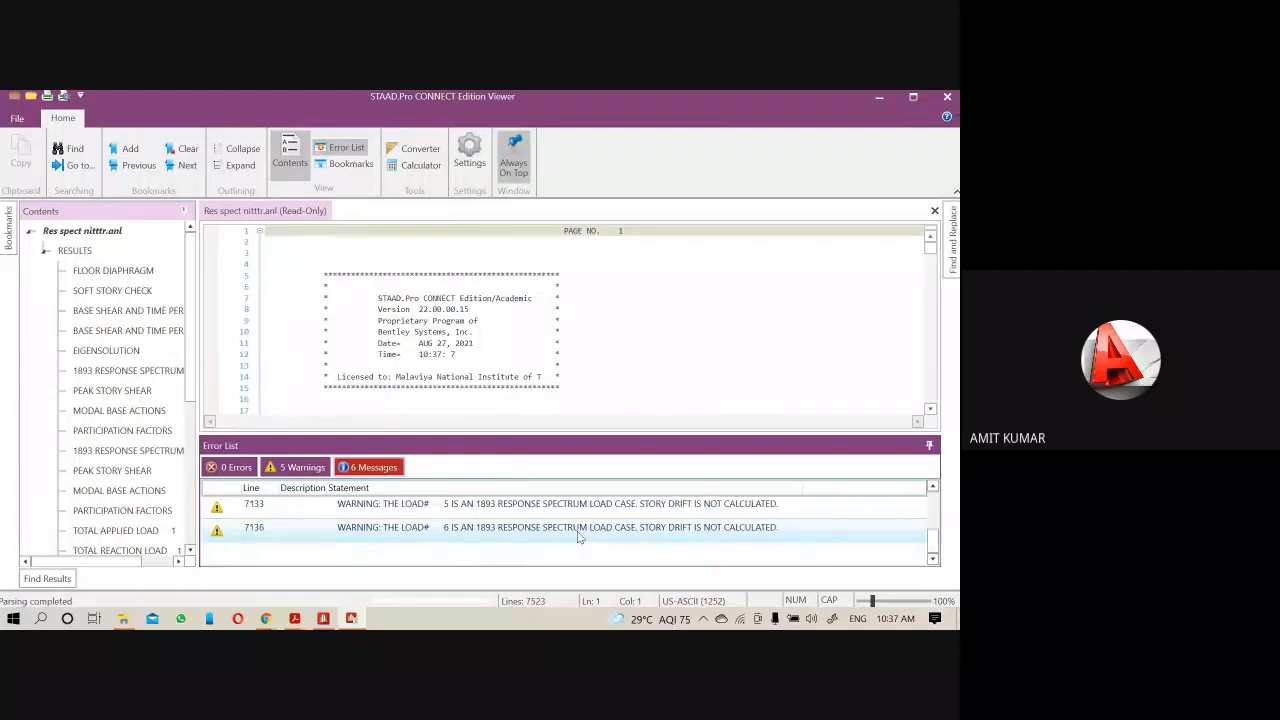
{"action": "scroll", "coordinate": [577, 534], "scroll_direction": "up", "scroll_amount": 1}
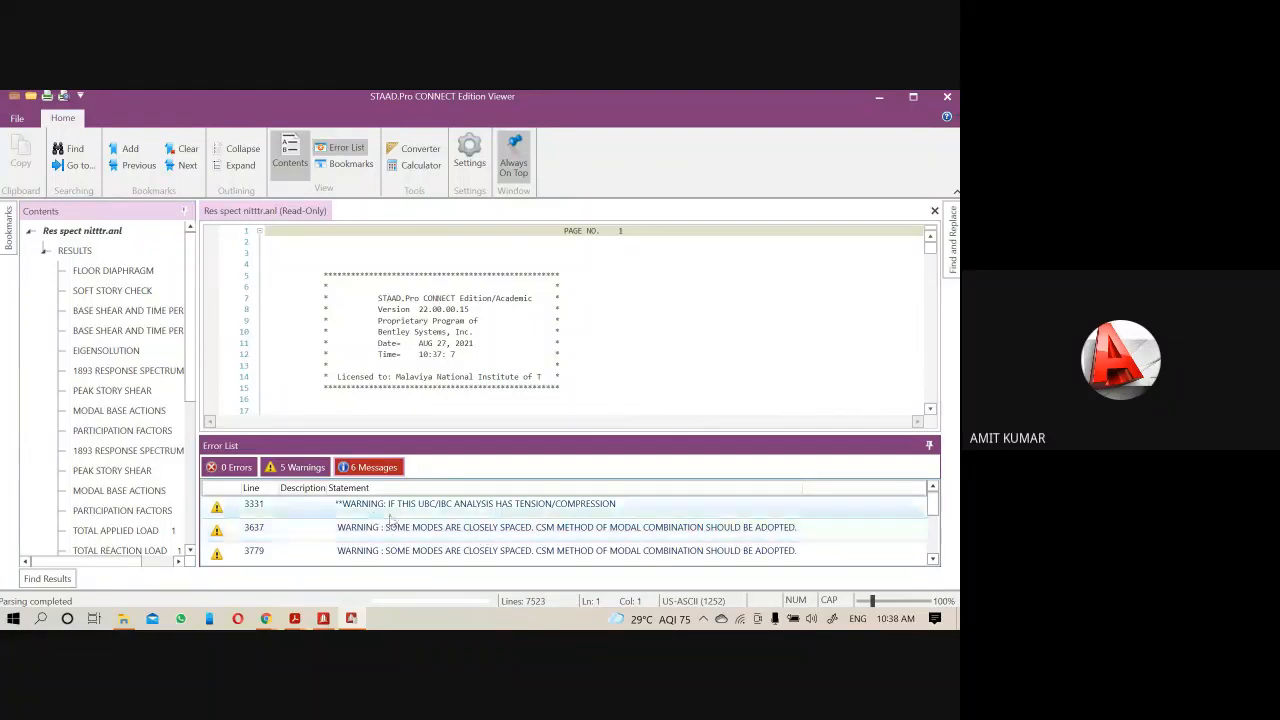
{"action": "scroll", "coordinate": [383, 530], "scroll_direction": "down", "scroll_amount": 3}
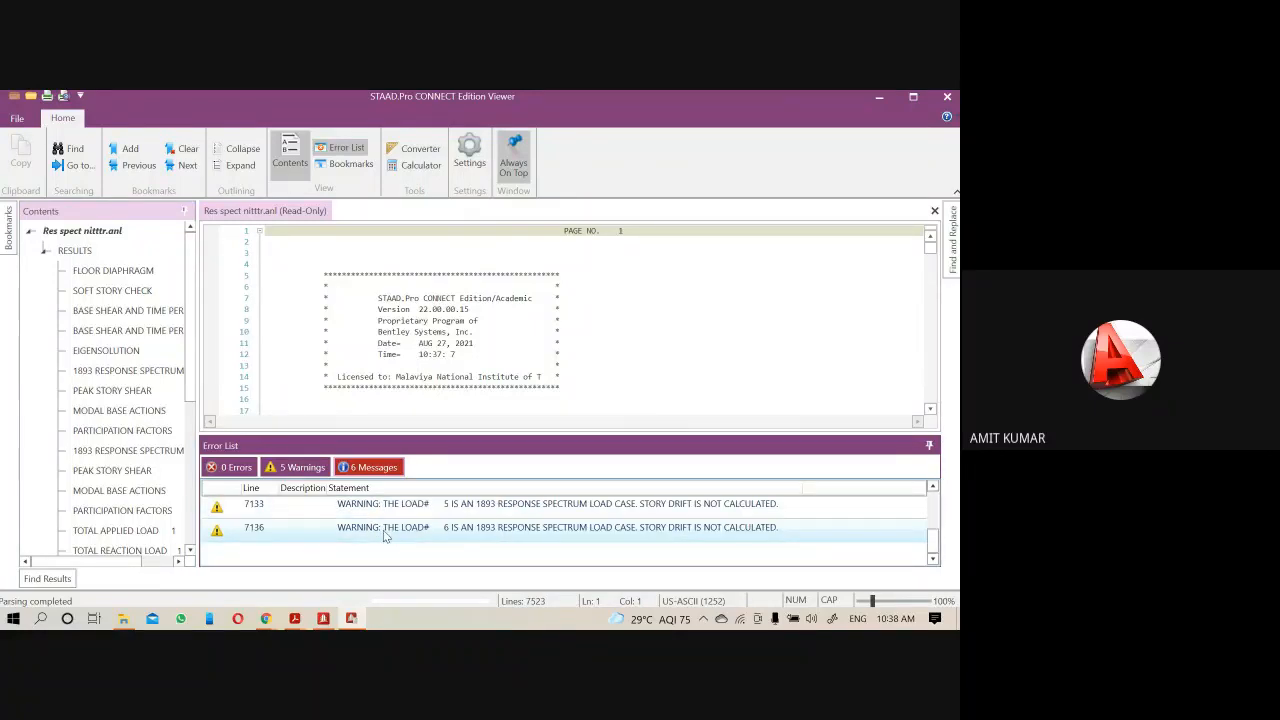
{"action": "left_click", "coordinate": [709, 372]}
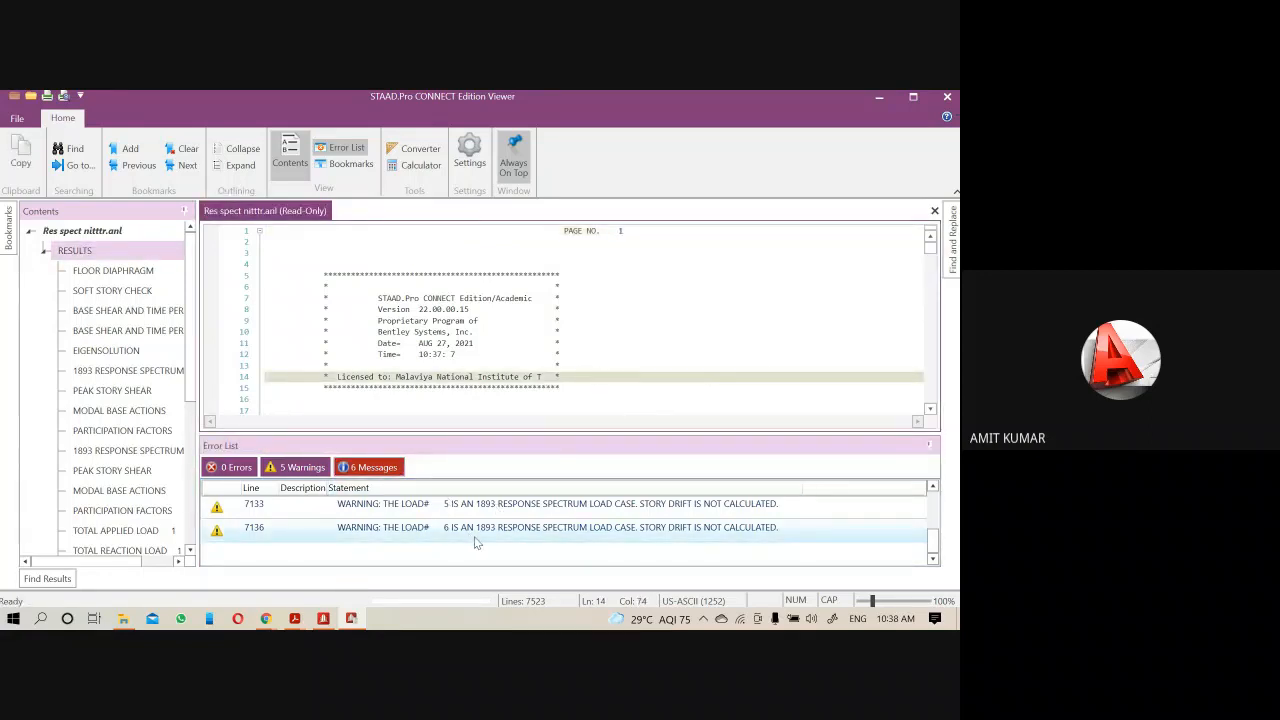
{"action": "scroll", "coordinate": [500, 548], "scroll_direction": "up", "scroll_amount": 2}
{"action": "scroll", "coordinate": [405, 552], "scroll_direction": "down", "scroll_amount": 2}
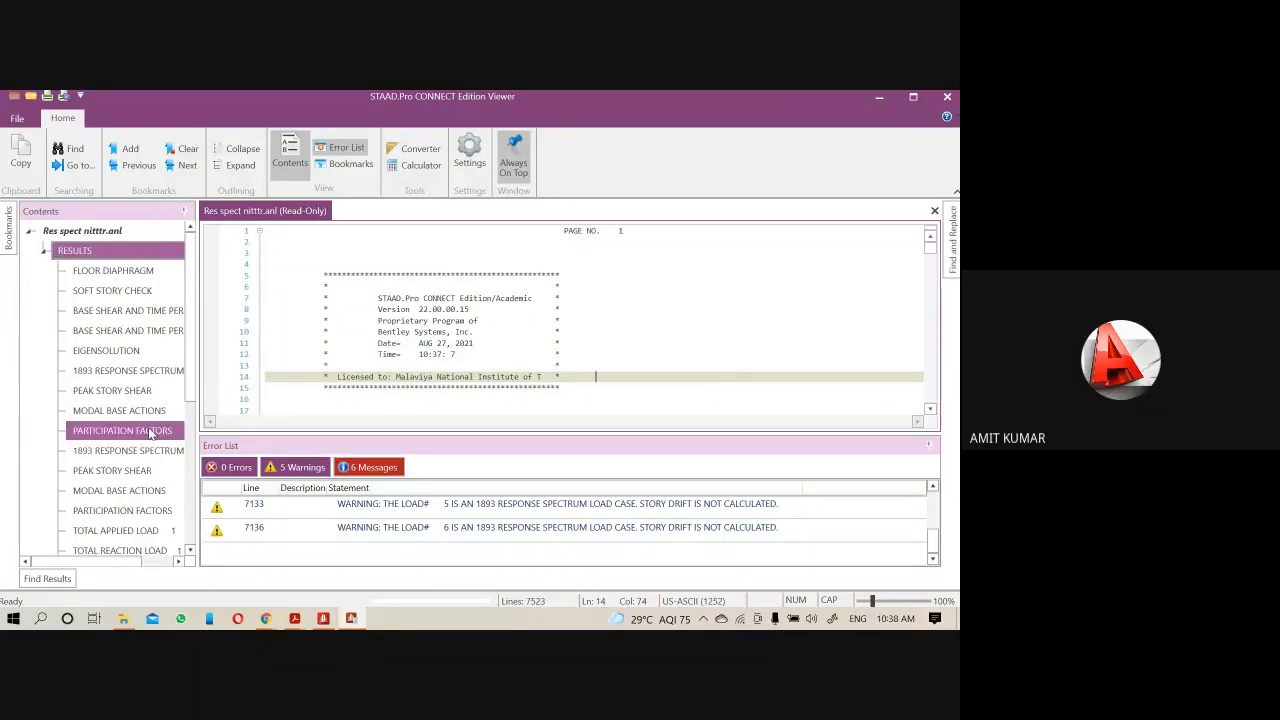
Review the floor diaphragm table and the soft storey check status for each storey in the output file
{"action": "left_click", "coordinate": [120, 271]}
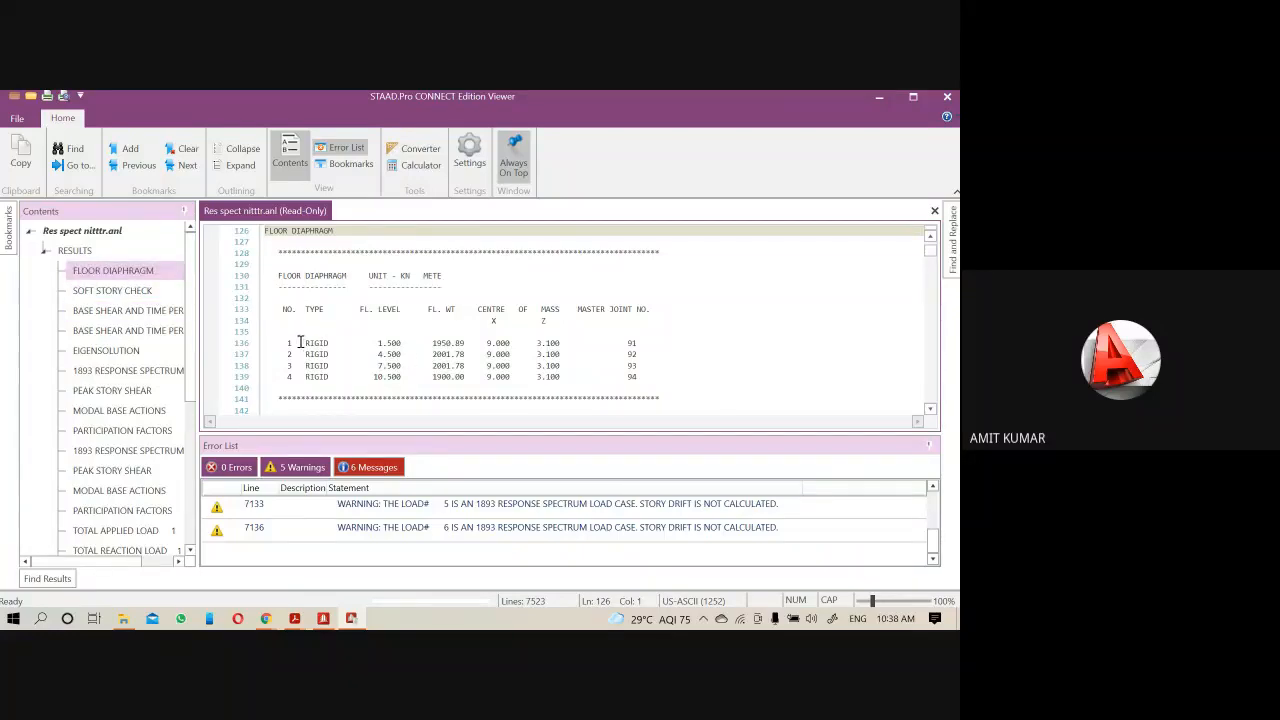
{"action": "left_click", "coordinate": [136, 292]}
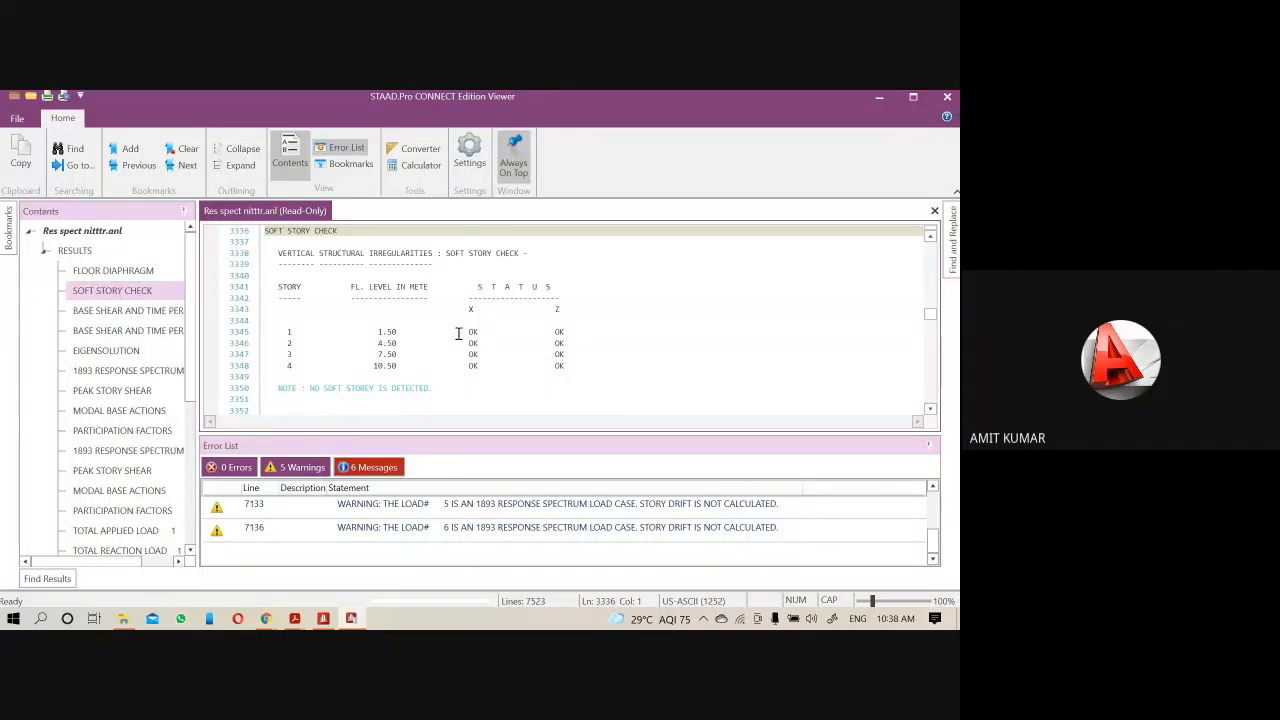
{"action": "left_click_drag", "start_coordinate": [465, 330], "coordinate": [603, 368]}
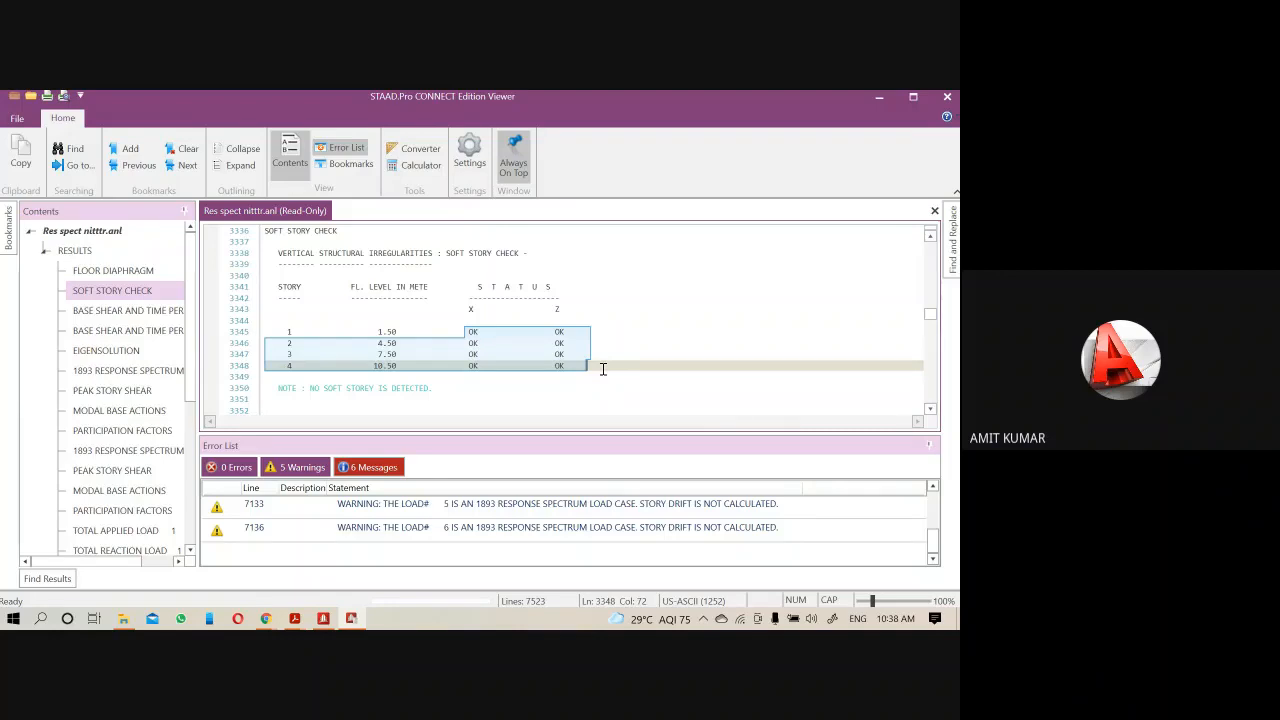
{"action": "left_click", "coordinate": [671, 300]}
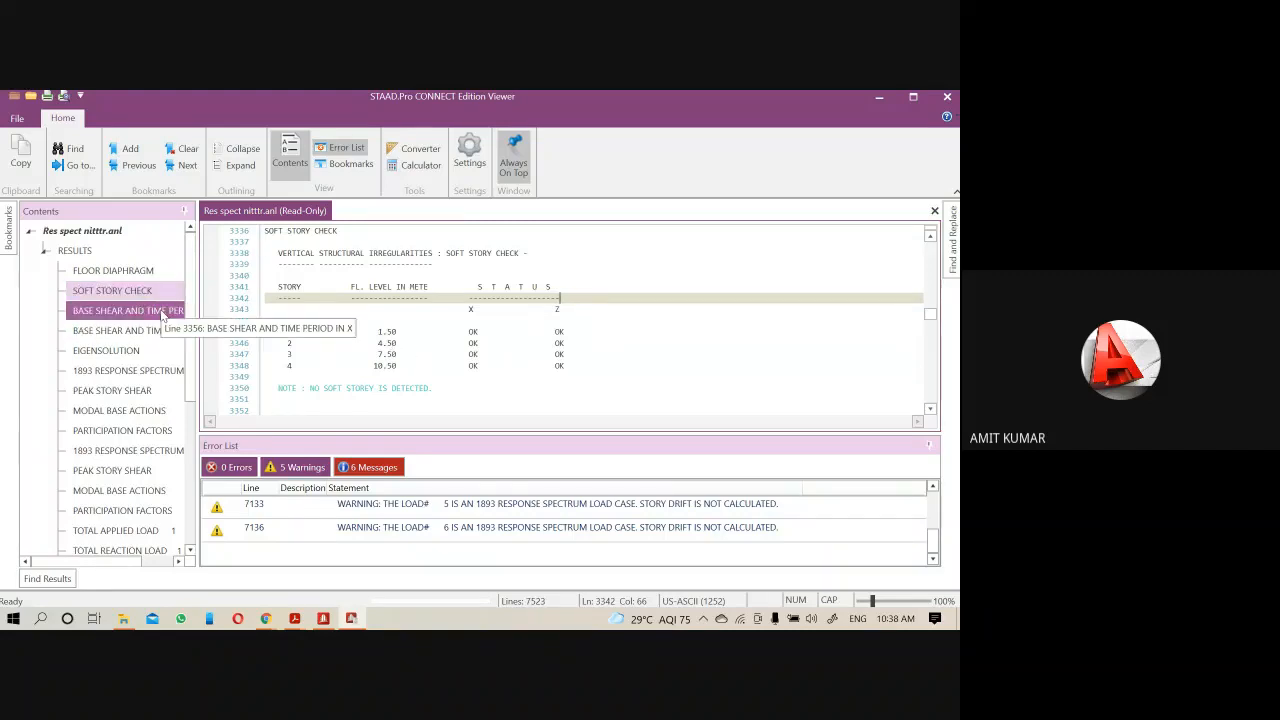
Look through the list of results and examine the base shear and time period in the X direction
{"action": "scroll", "coordinate": [160, 410], "scroll_direction": "down", "scroll_amount": 5}
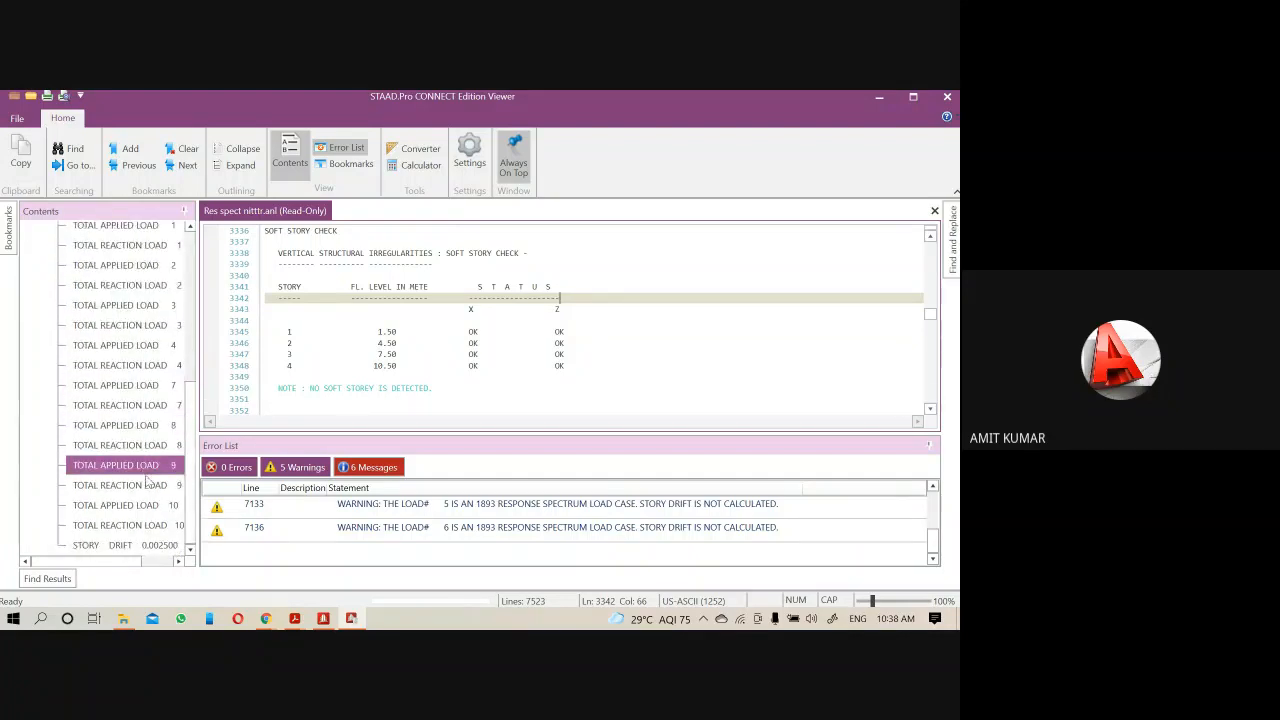
{"action": "scroll", "coordinate": [155, 468], "scroll_direction": "up", "scroll_amount": 5}
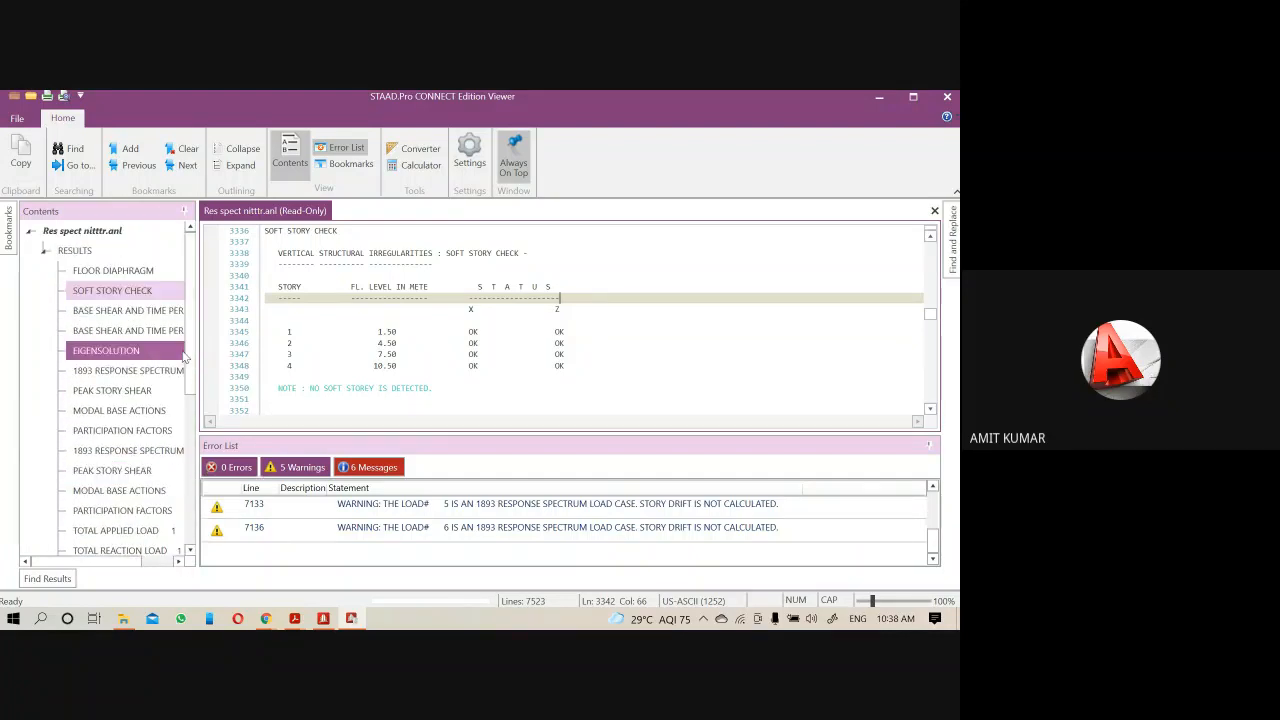
{"action": "left_click", "coordinate": [170, 314]}
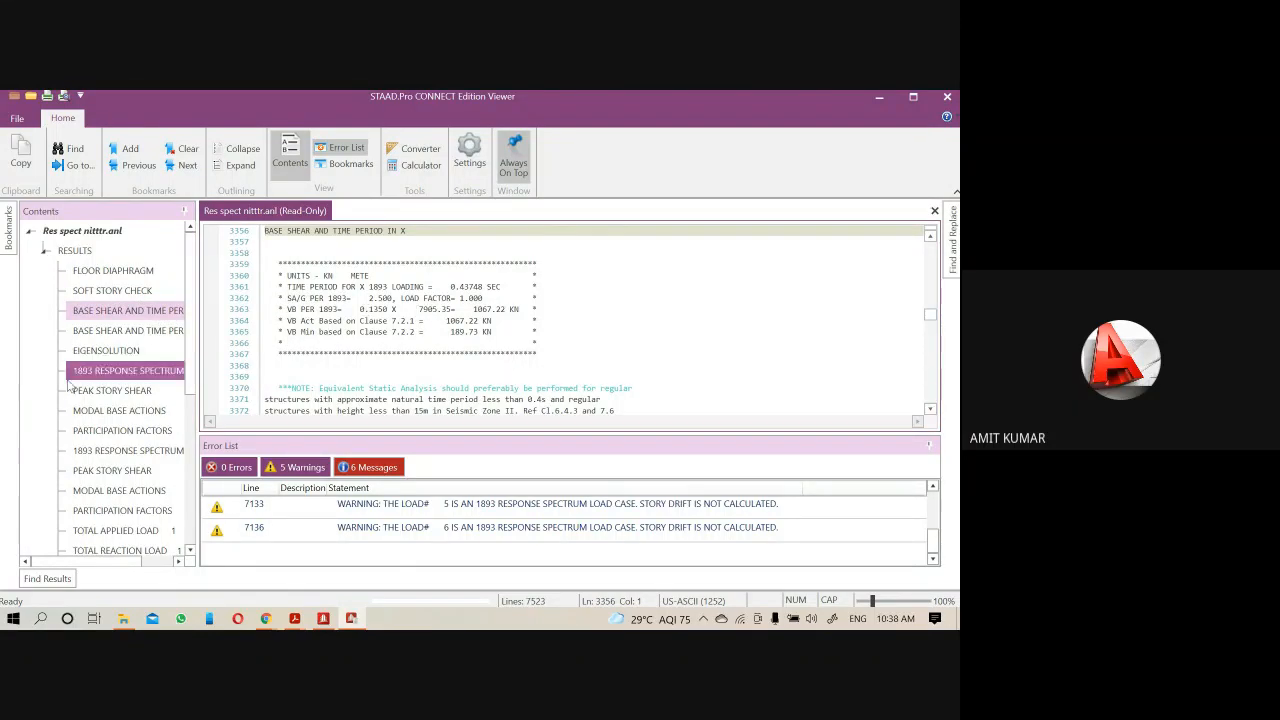
Examine the first response spectrum case's modal base actions and mass participation factors, including the SRSS, 10PCT, ABS and CSM total shears
{"action": "left_click", "coordinate": [132, 413]}
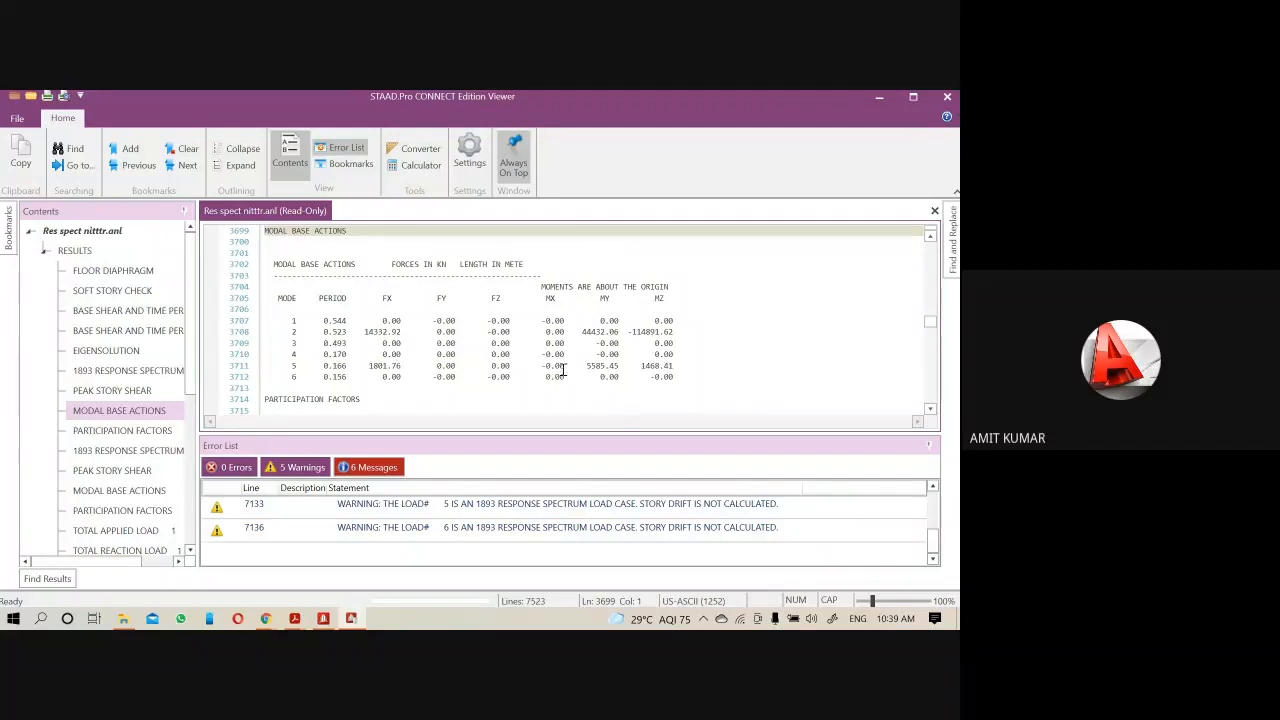
{"action": "left_click", "coordinate": [120, 430]}
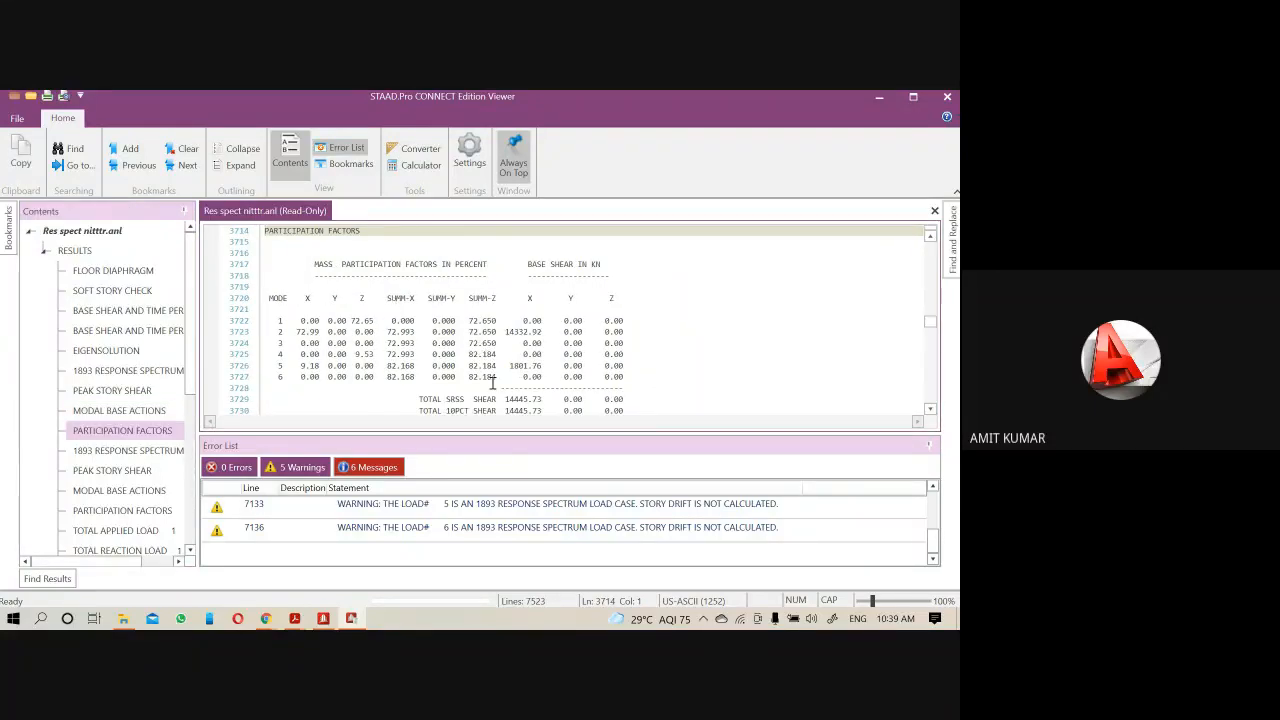
{"action": "scroll", "coordinate": [492, 383], "scroll_direction": "down", "scroll_amount": 1}
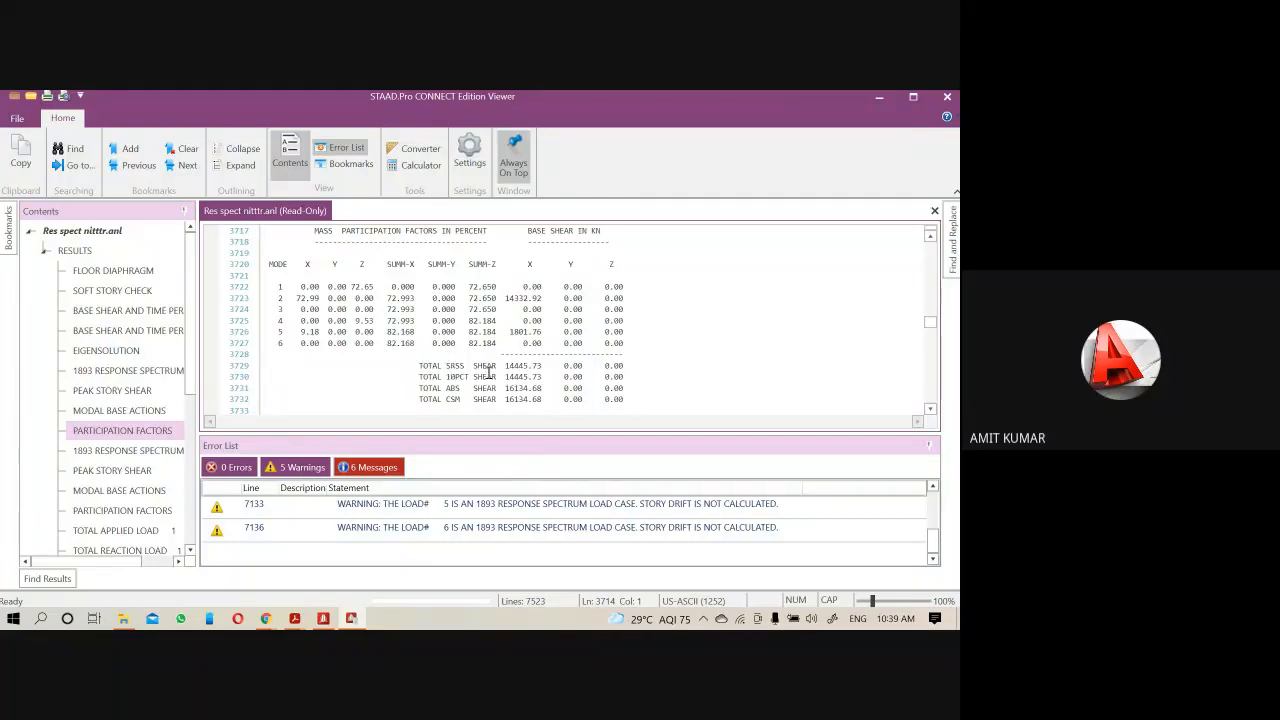
{"action": "scroll", "coordinate": [493, 398], "scroll_direction": "down", "scroll_amount": 1}
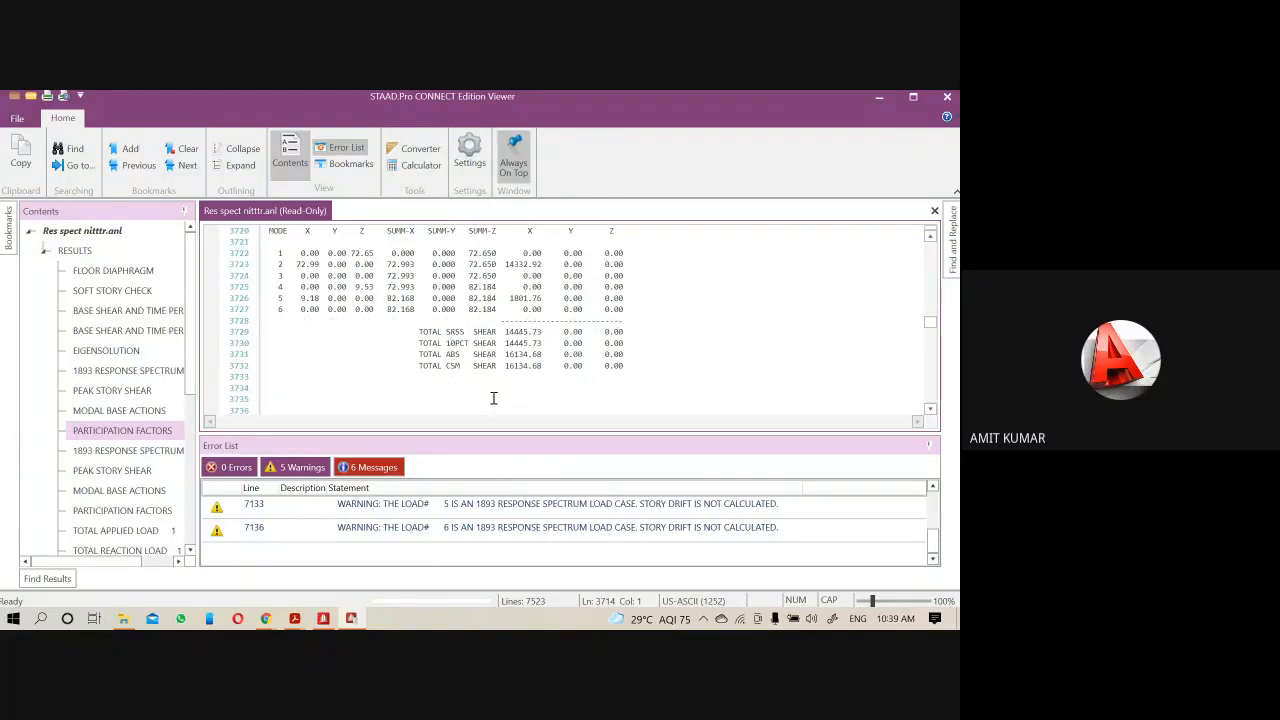
{"action": "left_click_drag", "start_coordinate": [418, 333], "coordinate": [628, 366]}
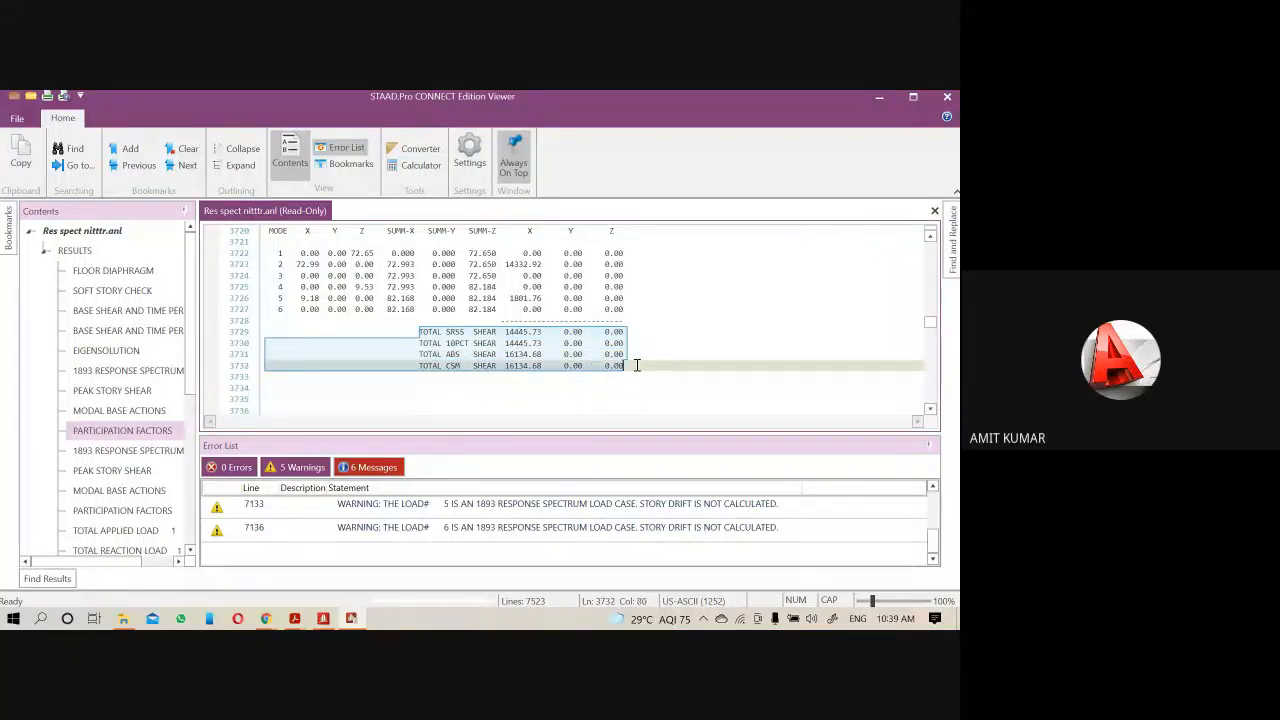
Examine the peak story shear results of the second response spectrum case, focusing on the Z-direction shears of all storeys
{"action": "scroll", "coordinate": [175, 450], "scroll_direction": "down", "scroll_amount": 1}
{"action": "scroll", "coordinate": [175, 450], "scroll_direction": "down", "scroll_amount": 1}
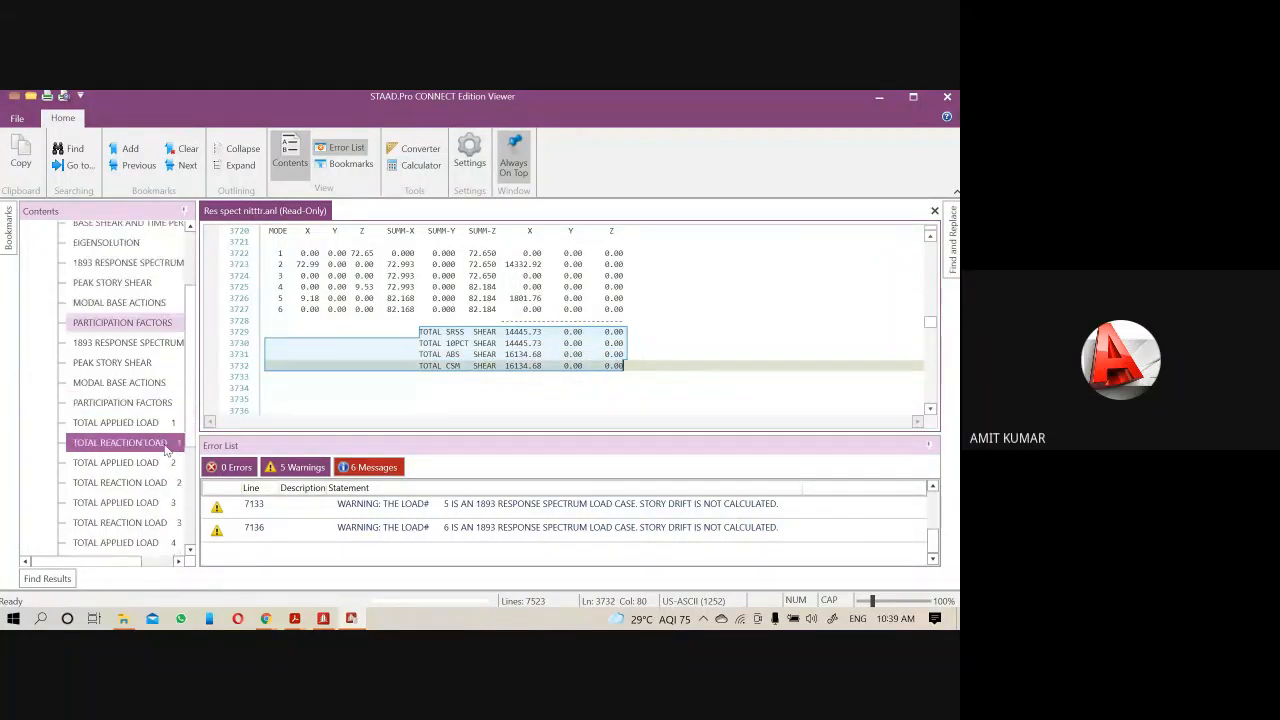
{"action": "left_click", "coordinate": [130, 364]}
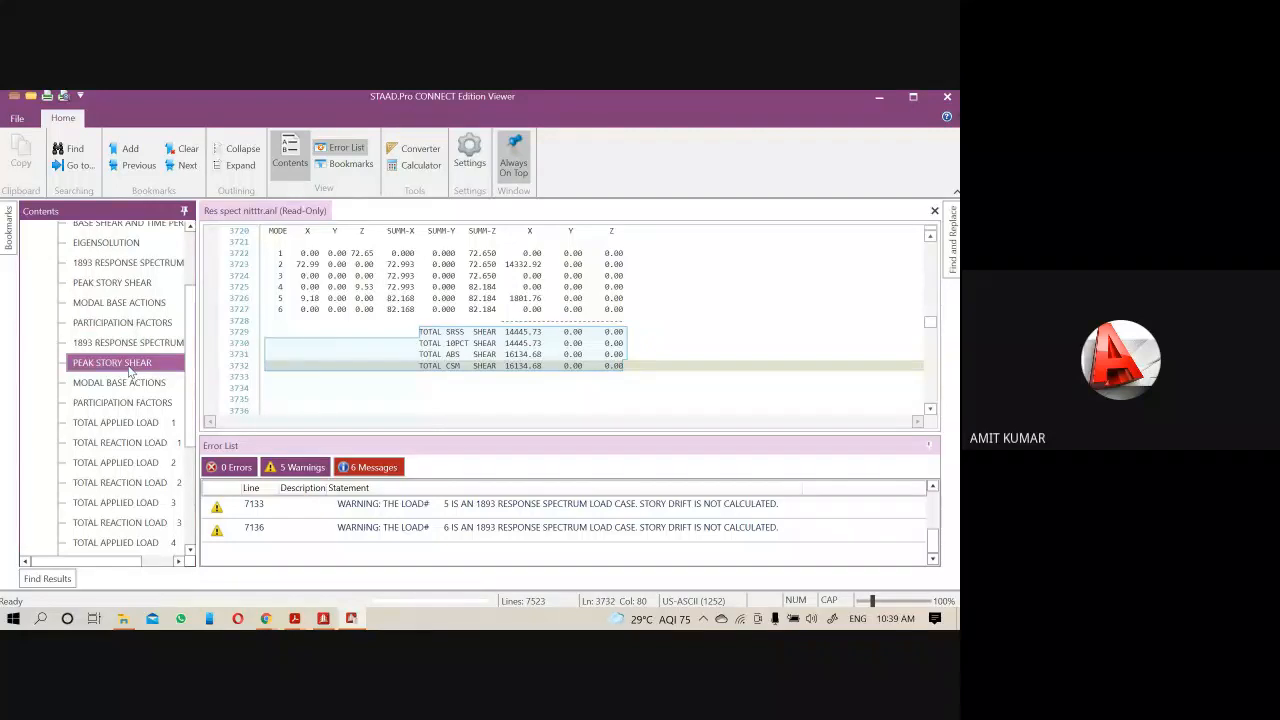
{"action": "double_click", "coordinate": [129, 370]}
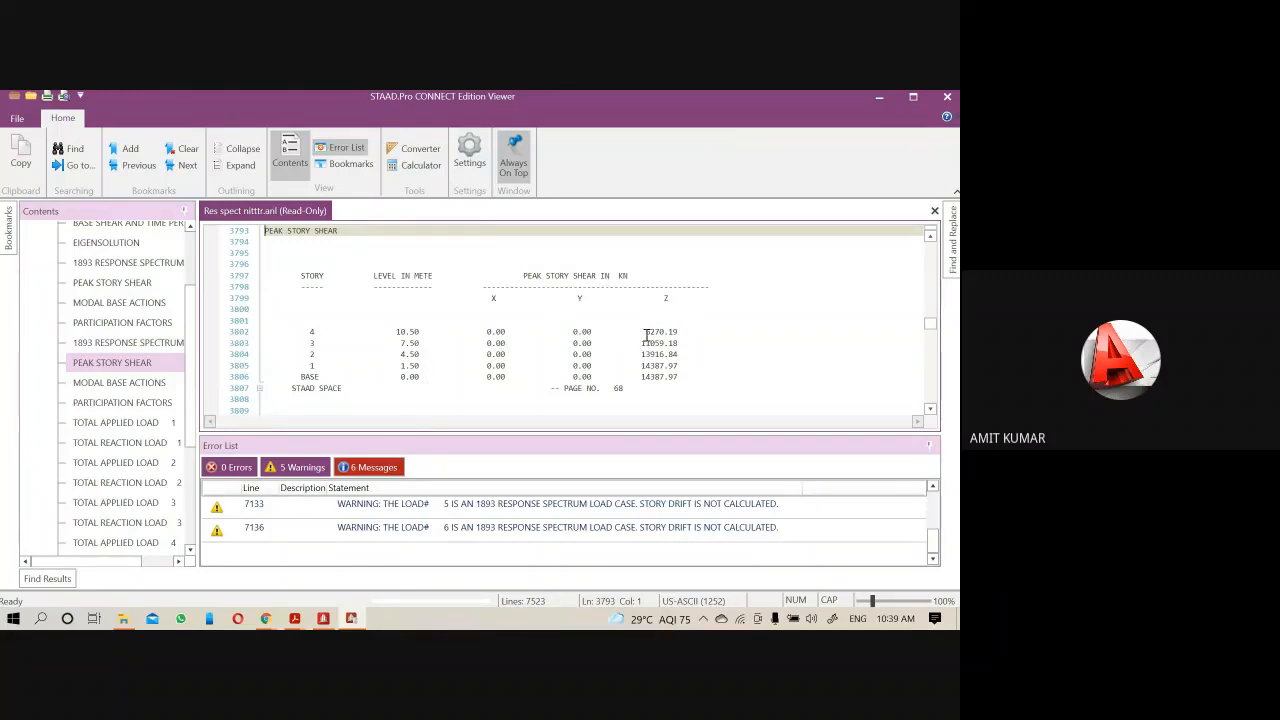
{"action": "left_click_drag", "start_coordinate": [645, 331], "coordinate": [674, 376]}
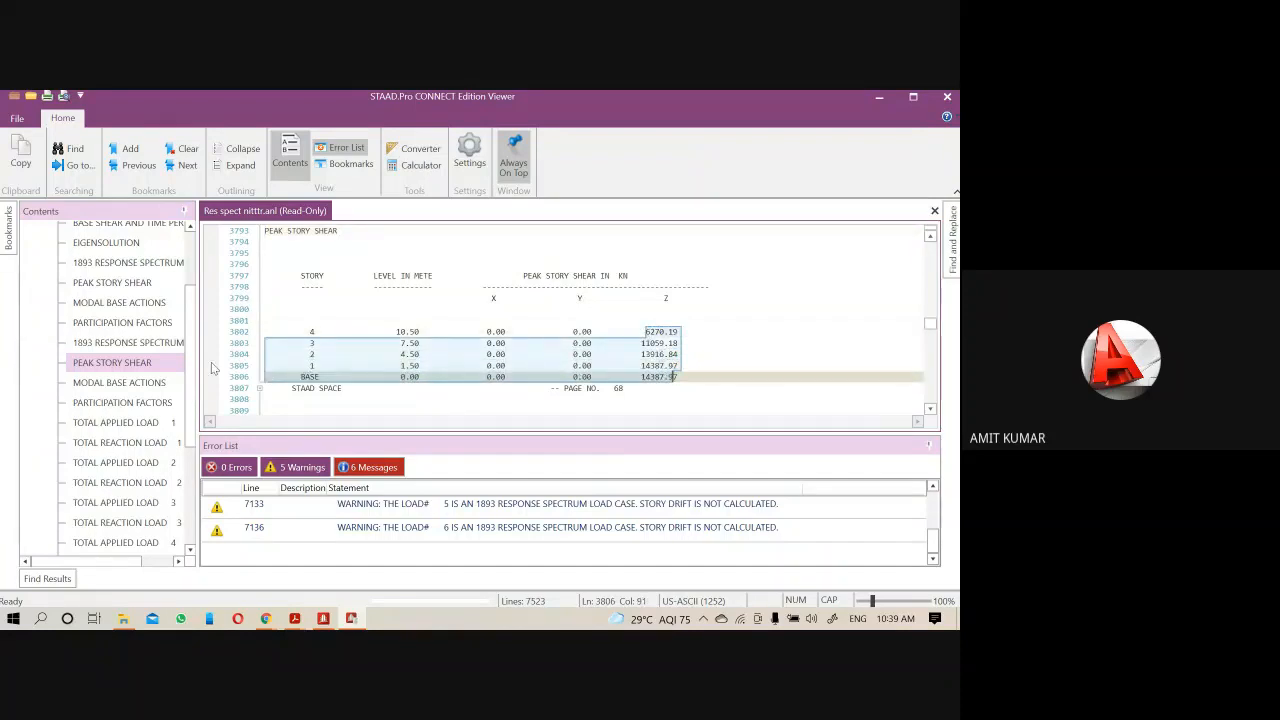
Review the story drift results for the 0.002500 limit and read the drift warnings for load cases 5 and 6
{"action": "scroll", "coordinate": [674, 376], "scroll_direction": "down", "scroll_amount": 2}
{"action": "scroll", "coordinate": [157, 484], "scroll_direction": "down", "scroll_amount": 3}
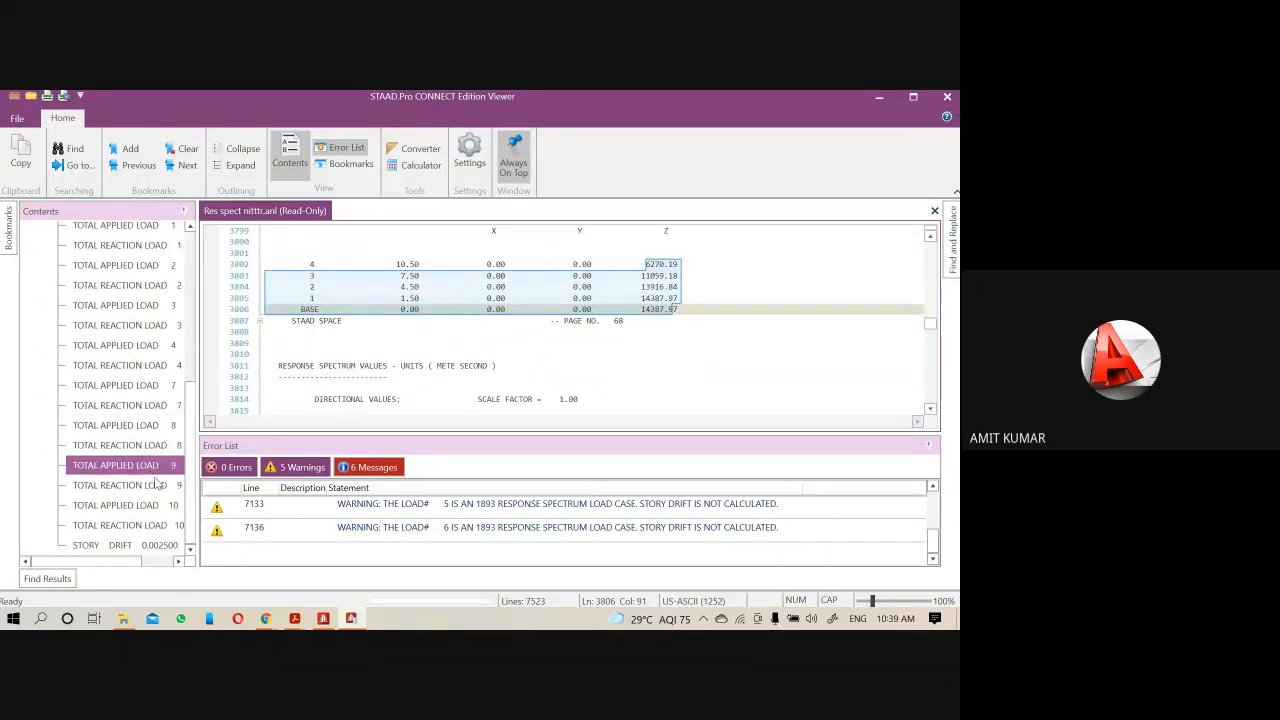
{"action": "left_click", "coordinate": [120, 545]}
{"action": "scroll", "coordinate": [677, 380], "scroll_direction": "down", "scroll_amount": 3}
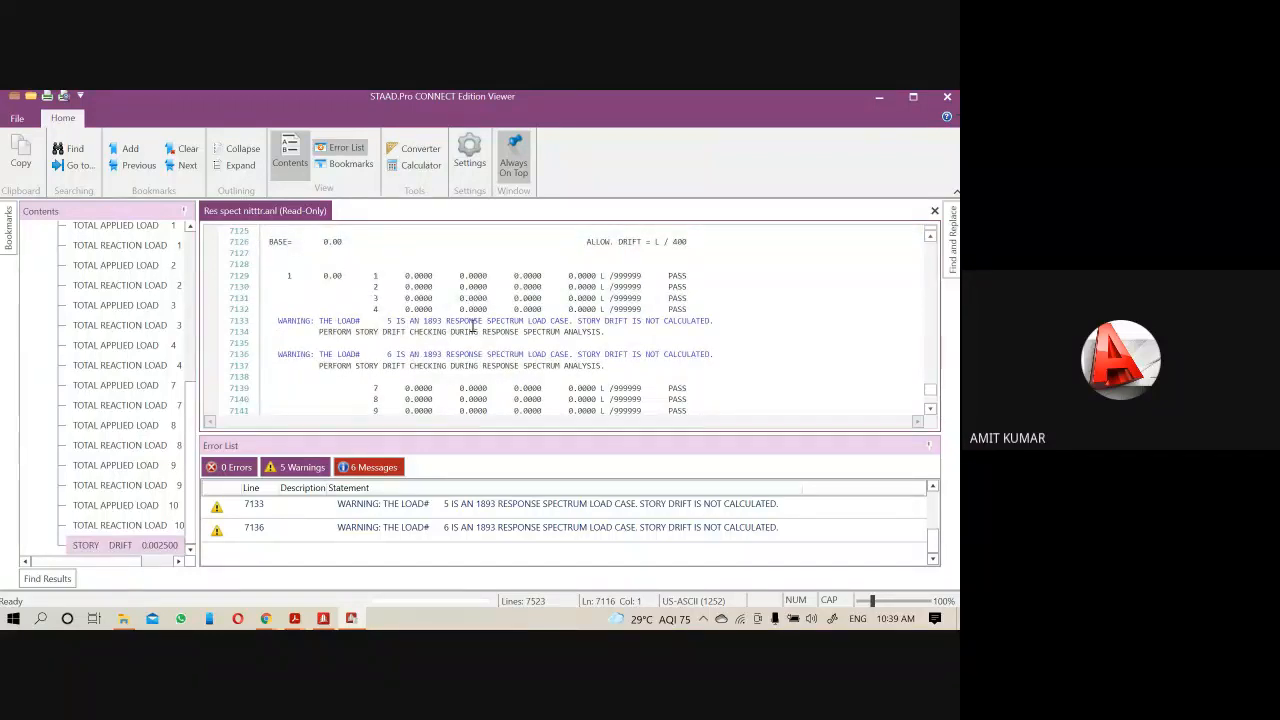
{"action": "scroll", "coordinate": [655, 365], "scroll_direction": "down", "scroll_amount": 3}
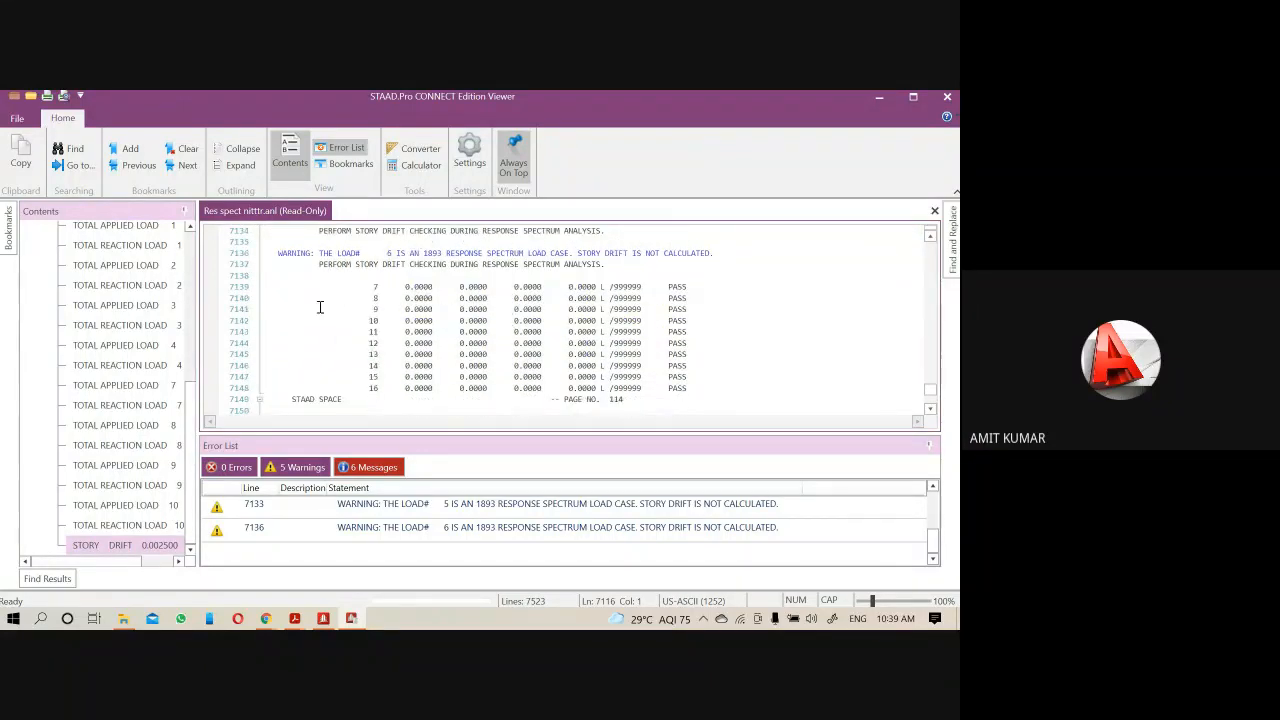
{"action": "scroll", "coordinate": [258, 338], "scroll_direction": "up", "scroll_amount": 2}
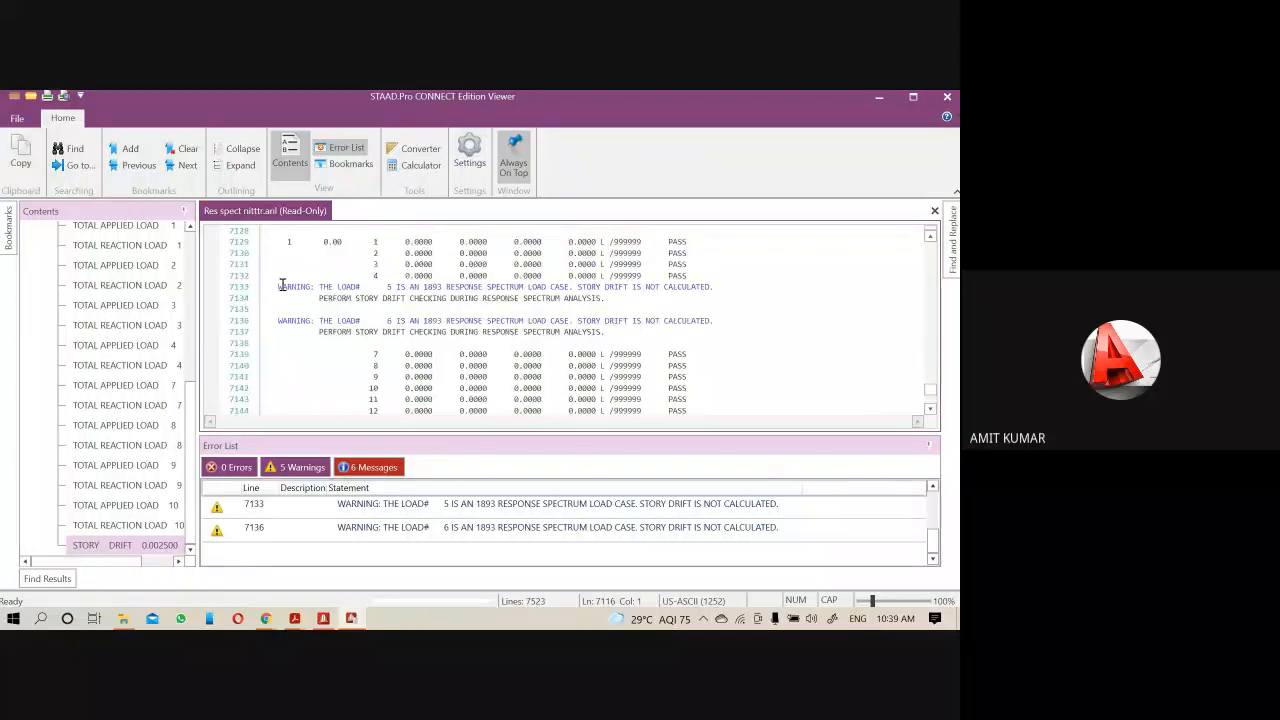
{"action": "left_click_drag", "start_coordinate": [282, 287], "coordinate": [420, 297]}
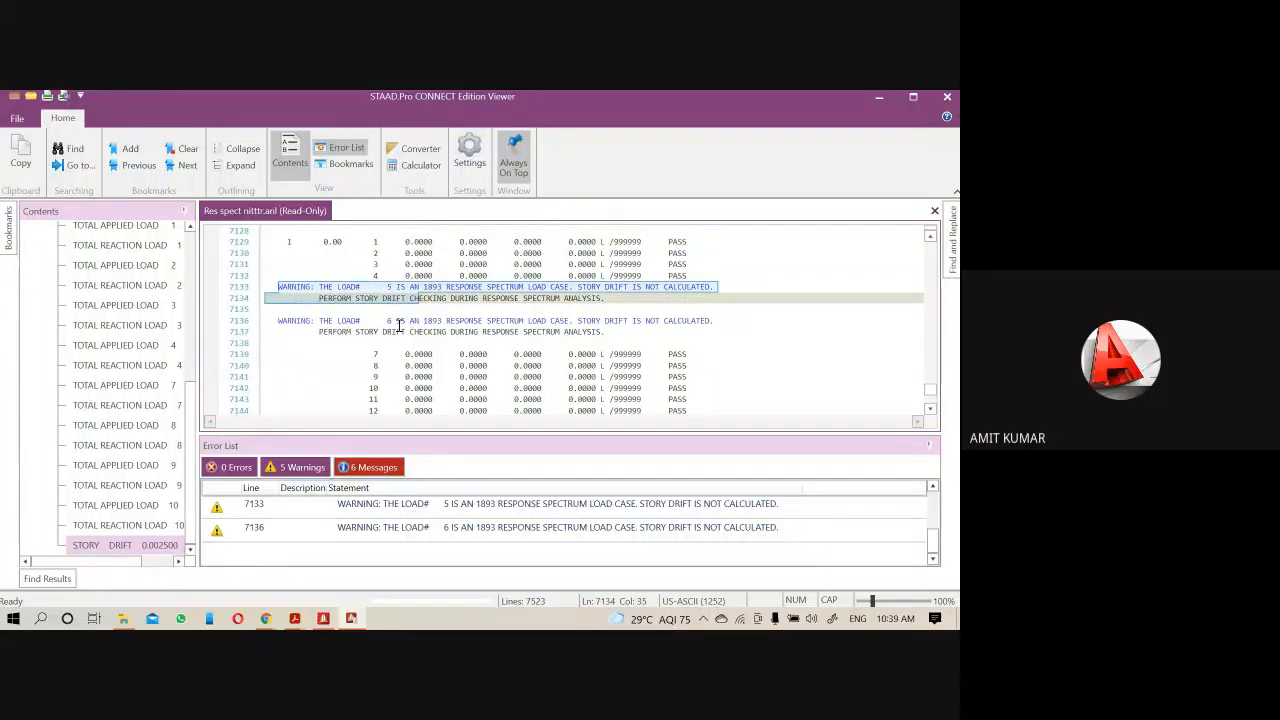
{"action": "left_click", "coordinate": [395, 321]}
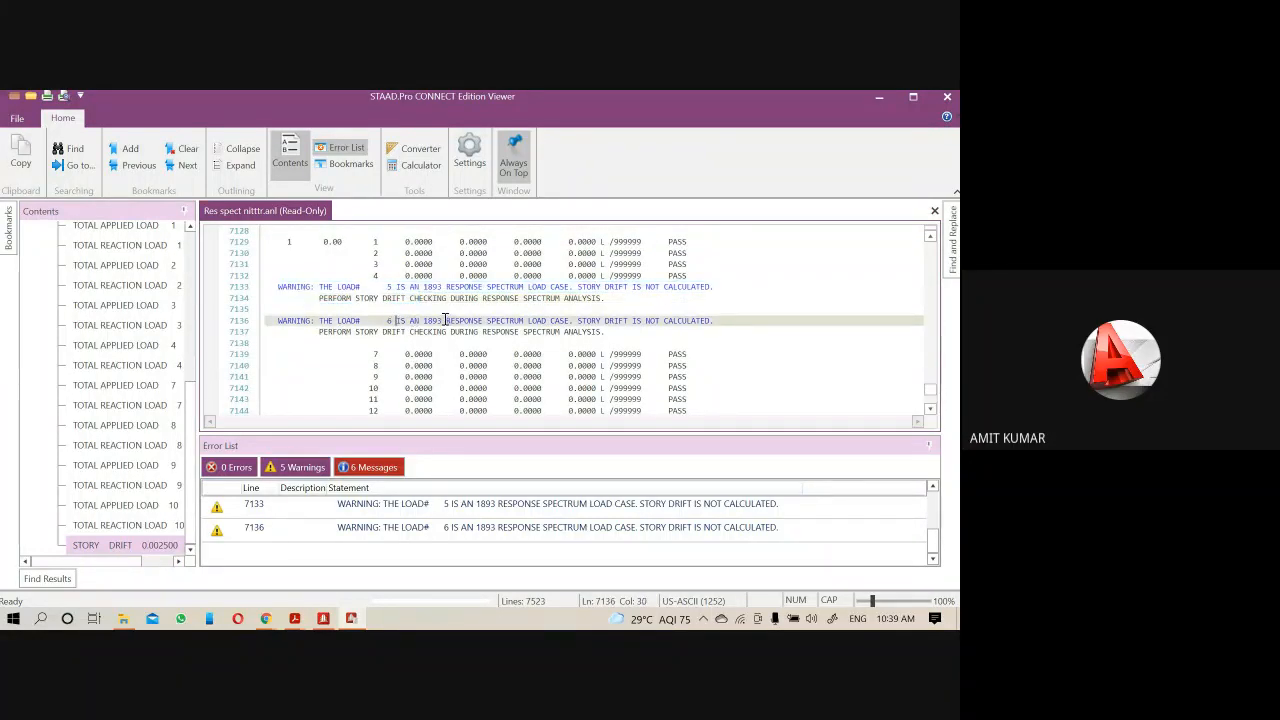
Close the output file and enter the Postprocessing workflow with all load cases selected for the results
{"action": "left_click", "coordinate": [947, 96]}
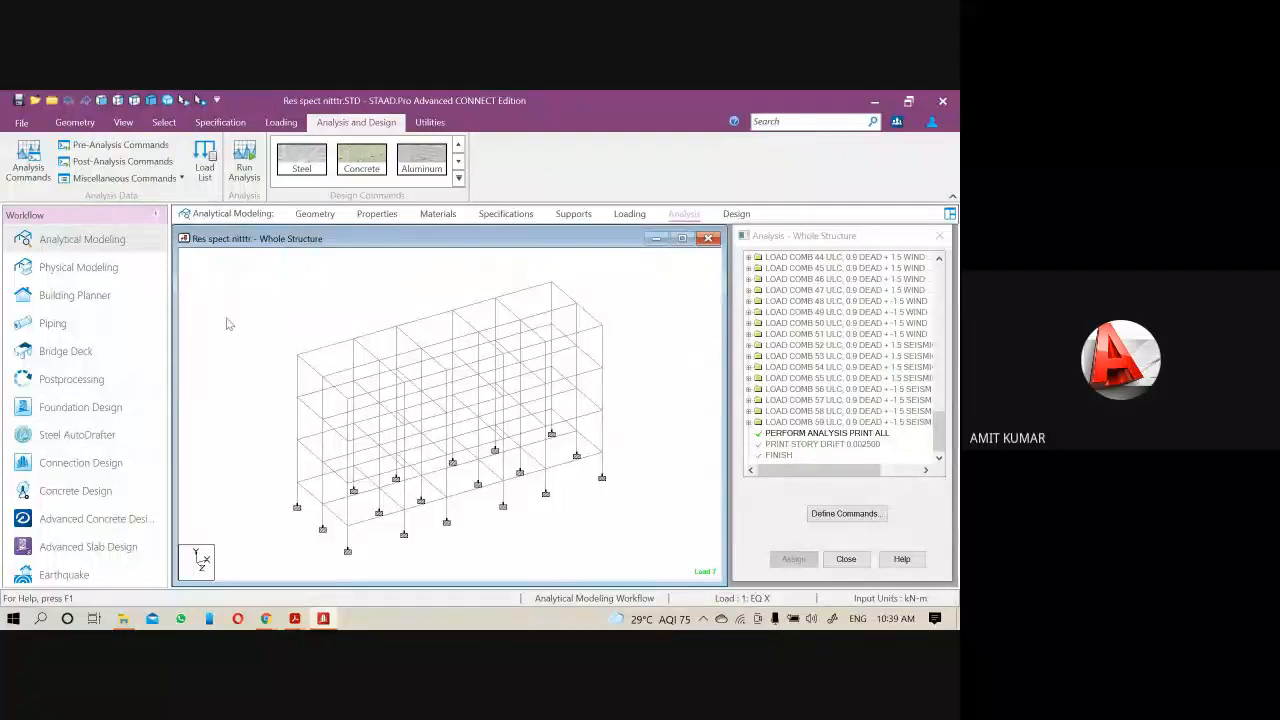
{"action": "left_click", "coordinate": [71, 379]}
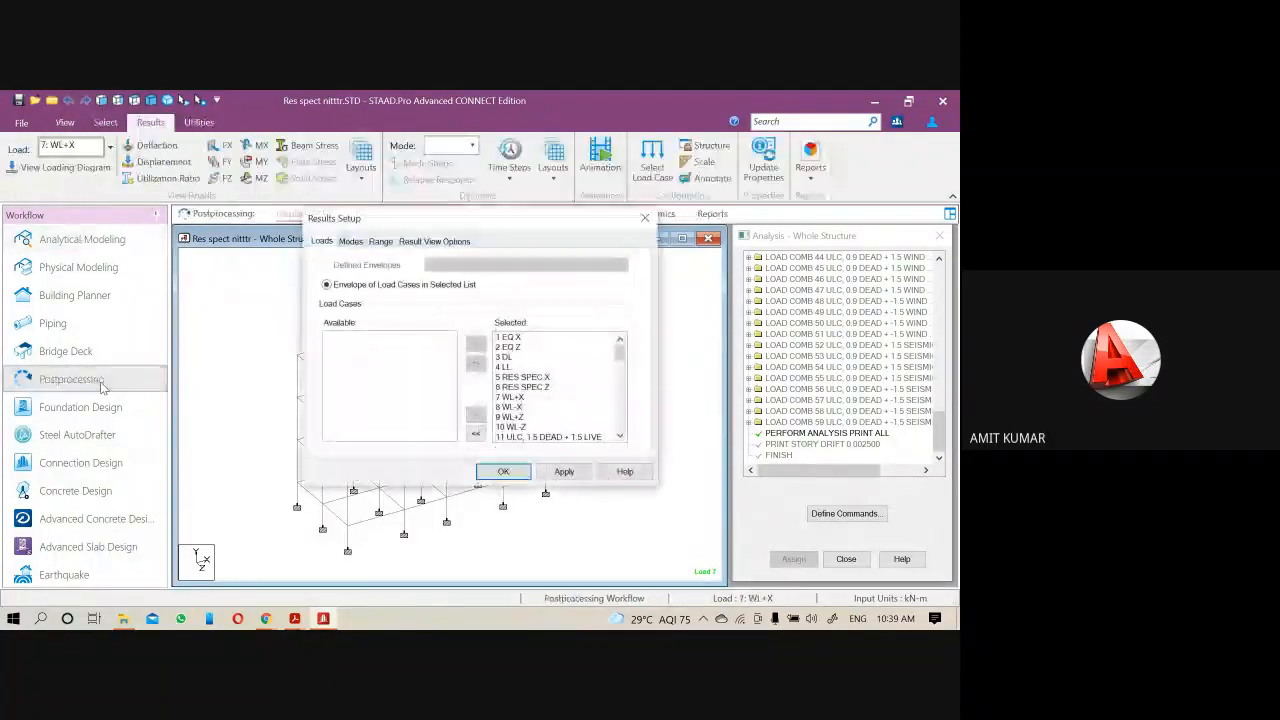
{"action": "left_click", "coordinate": [505, 472]}
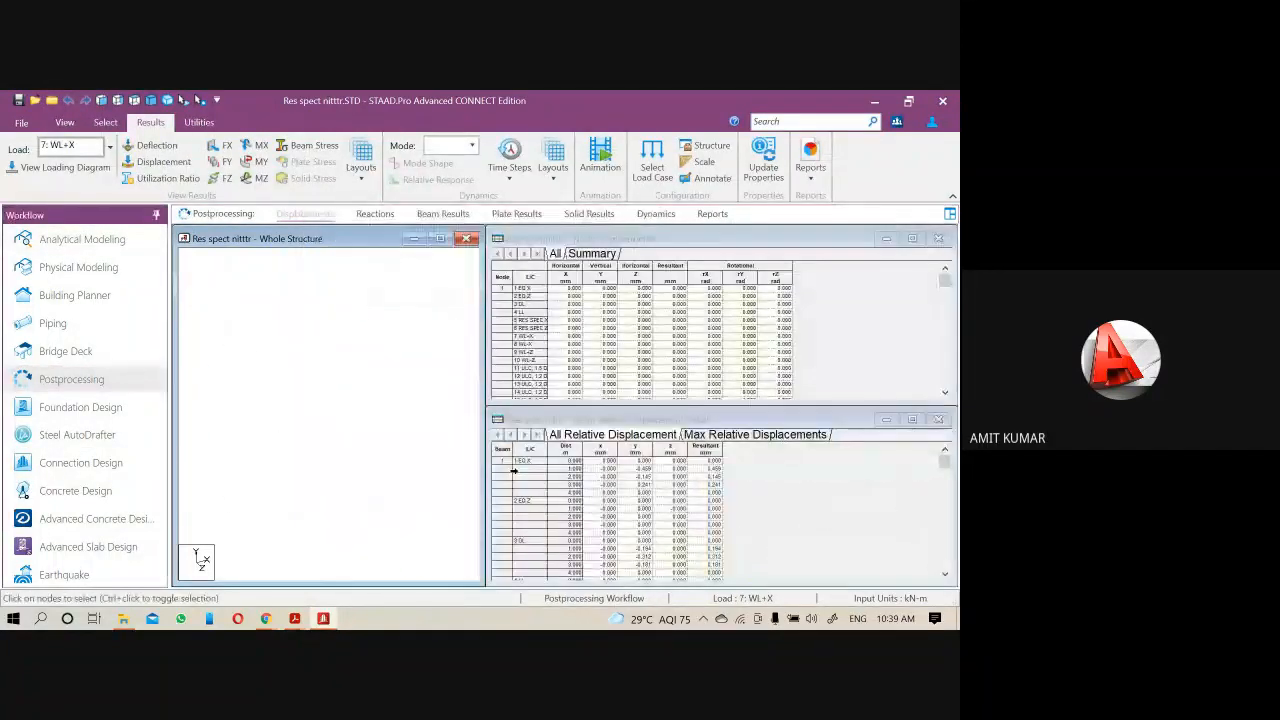
Narrow the node displacement and beam relative displacement tables and widen the whole structure view beside them
{"action": "left_click_drag", "start_coordinate": [492, 296], "coordinate": [591, 320]}
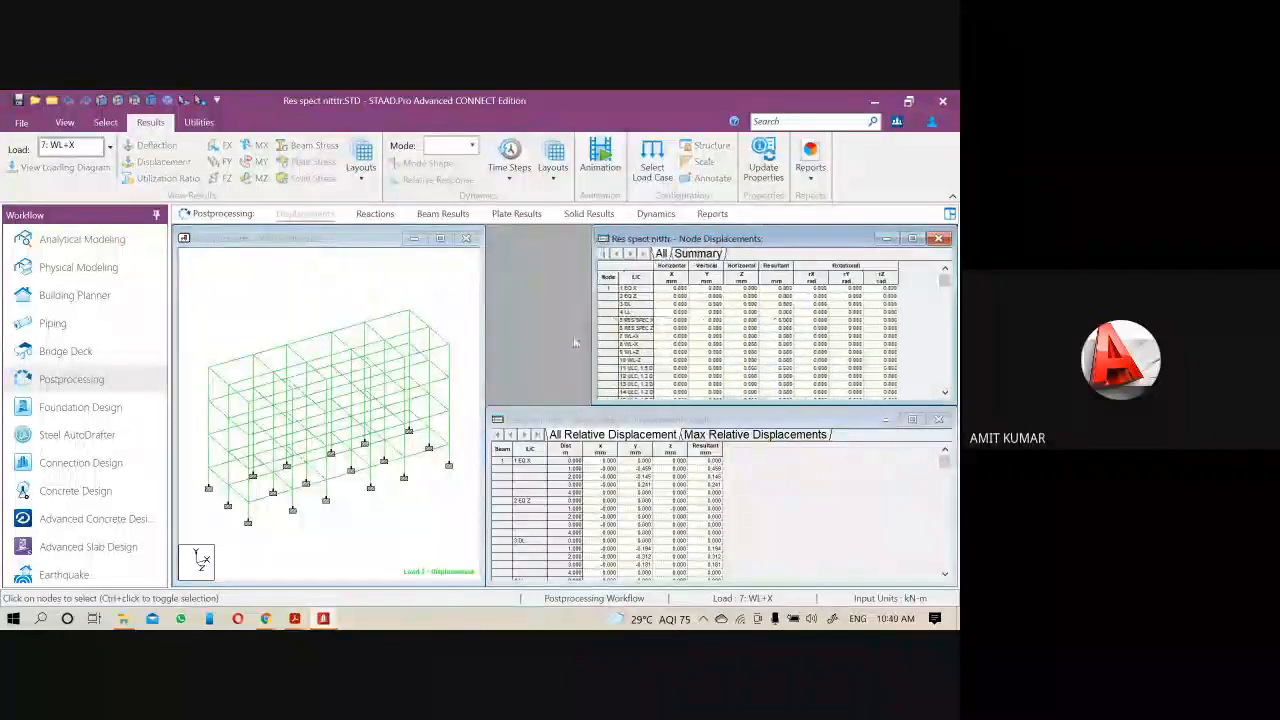
{"action": "left_click", "coordinate": [495, 419]}
{"action": "left_click_drag", "start_coordinate": [495, 421], "coordinate": [594, 420]}
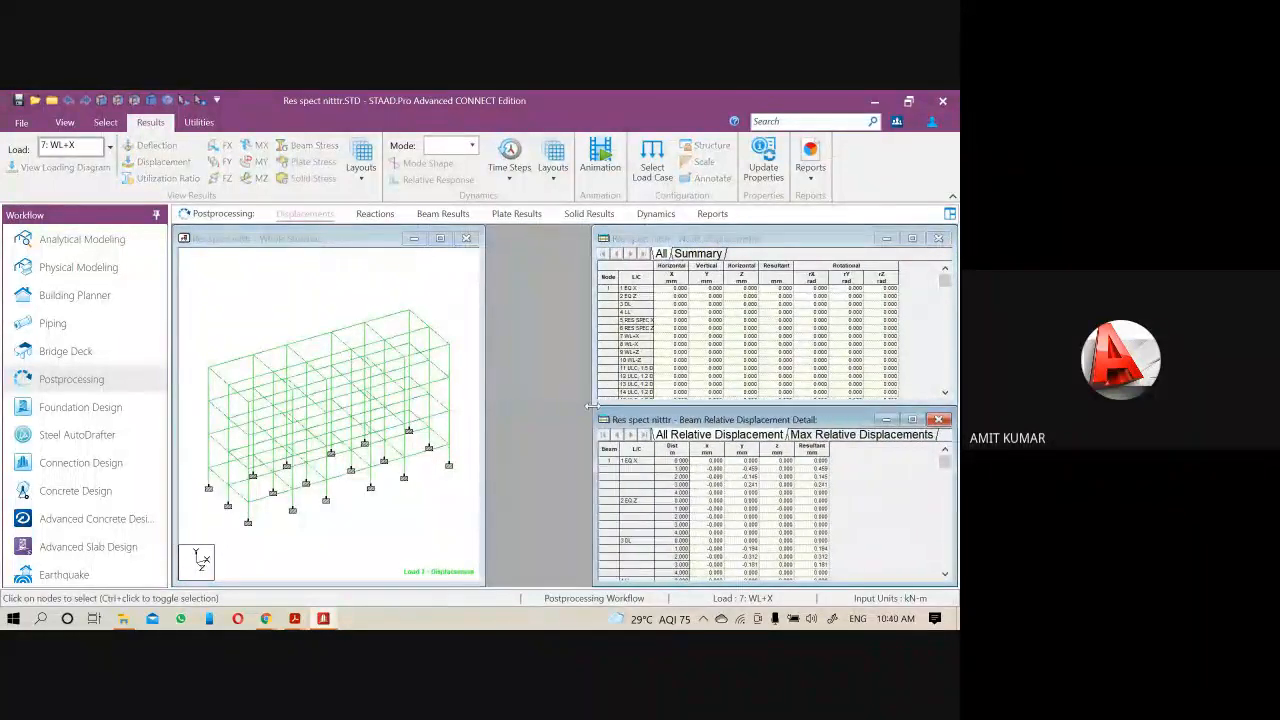
{"action": "left_click", "coordinate": [486, 360]}
{"action": "left_click_drag", "start_coordinate": [486, 360], "coordinate": [548, 360]}
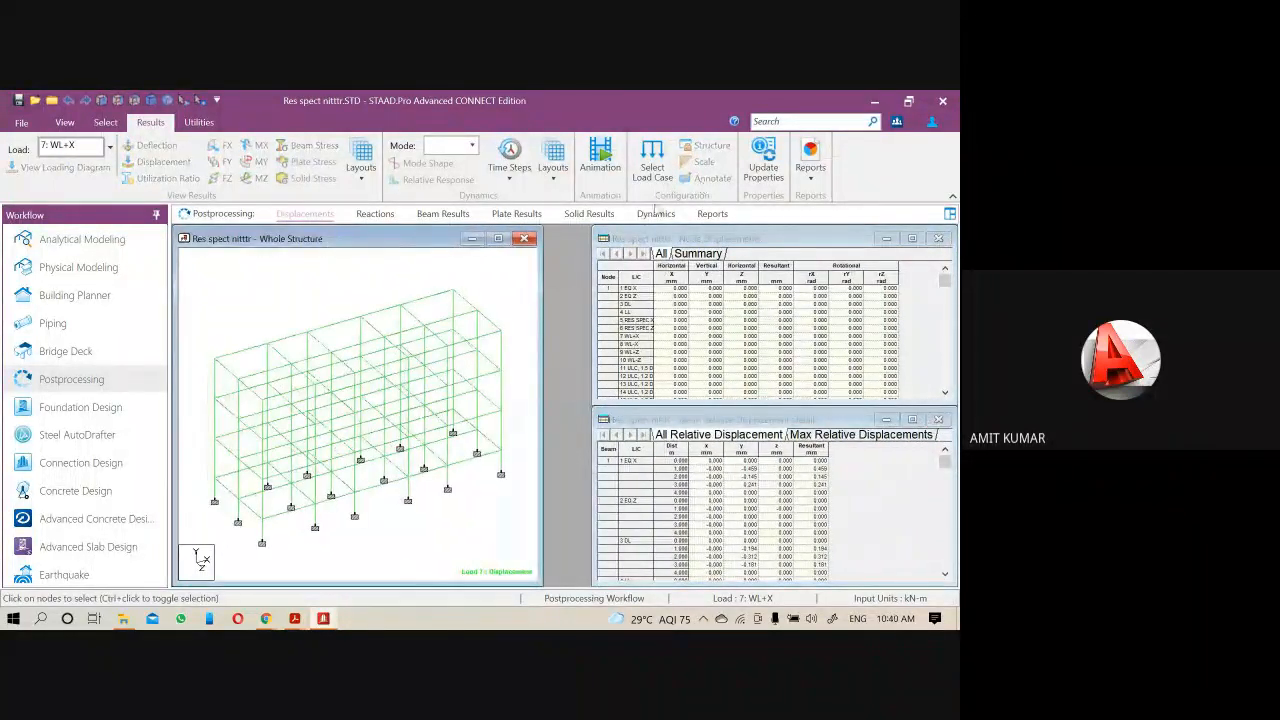
Show the Dynamics results, narrow the two result tables and widen the structure view showing the mode shape
{"action": "left_click", "coordinate": [655, 214]}
{"action": "left_click_drag", "start_coordinate": [499, 320], "coordinate": [585, 306]}
{"action": "left_click_drag", "start_coordinate": [497, 381], "coordinate": [555, 380]}
{"action": "left_click_drag", "start_coordinate": [497, 346], "coordinate": [745, 355]}
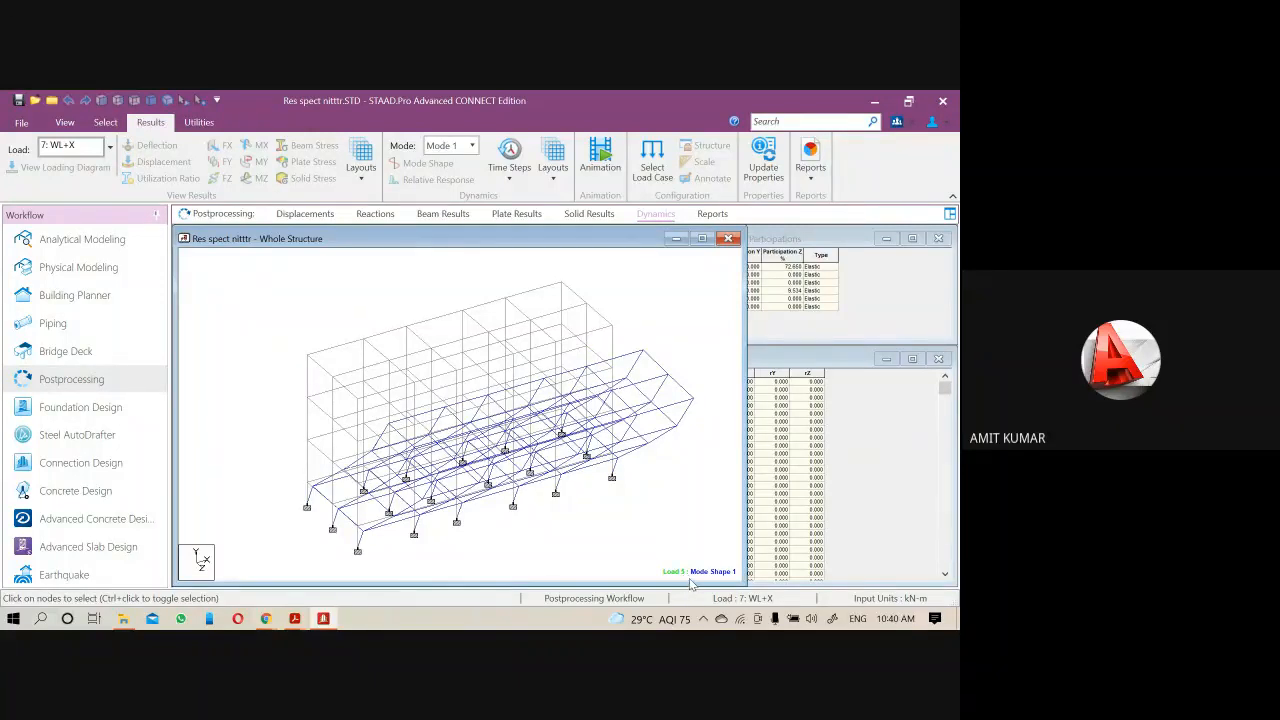
Display the structure's Mode 2 shape, followed by its Mode 6 shape
{"action": "left_click", "coordinate": [462, 146]}
{"action": "left_click", "coordinate": [459, 183]}
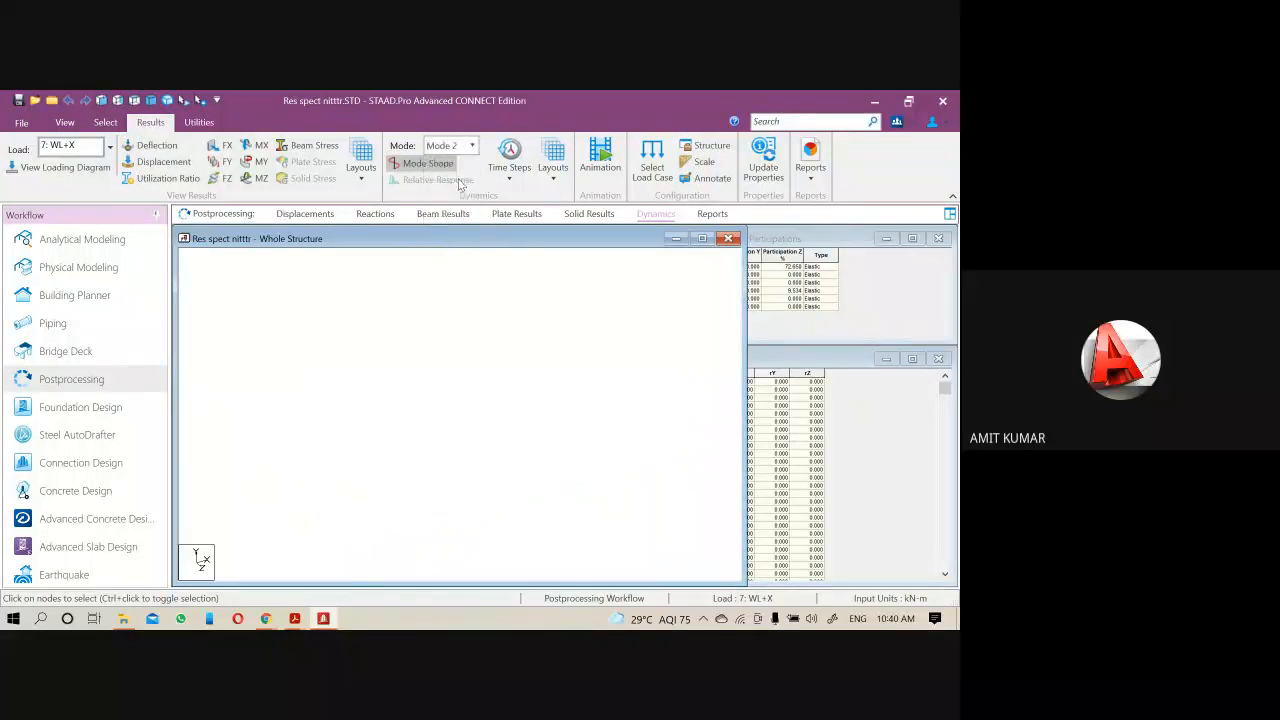
{"action": "left_click", "coordinate": [474, 148]}
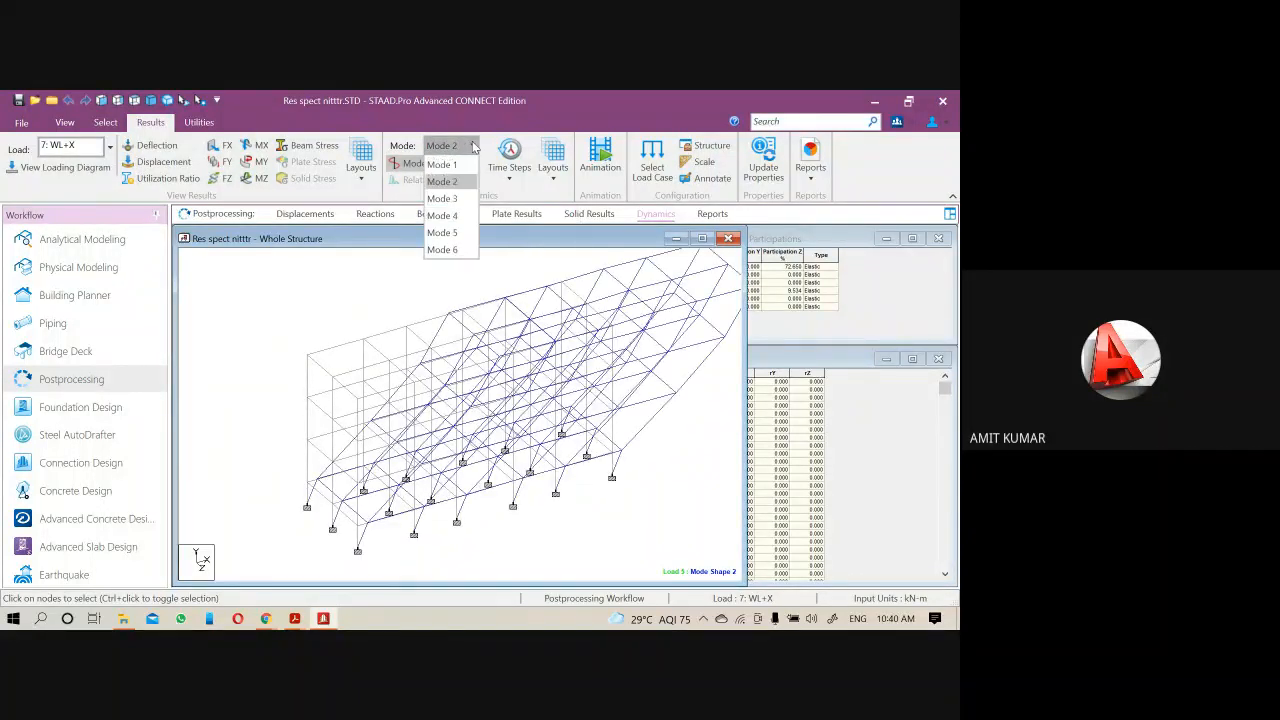
{"action": "left_click", "coordinate": [442, 250]}
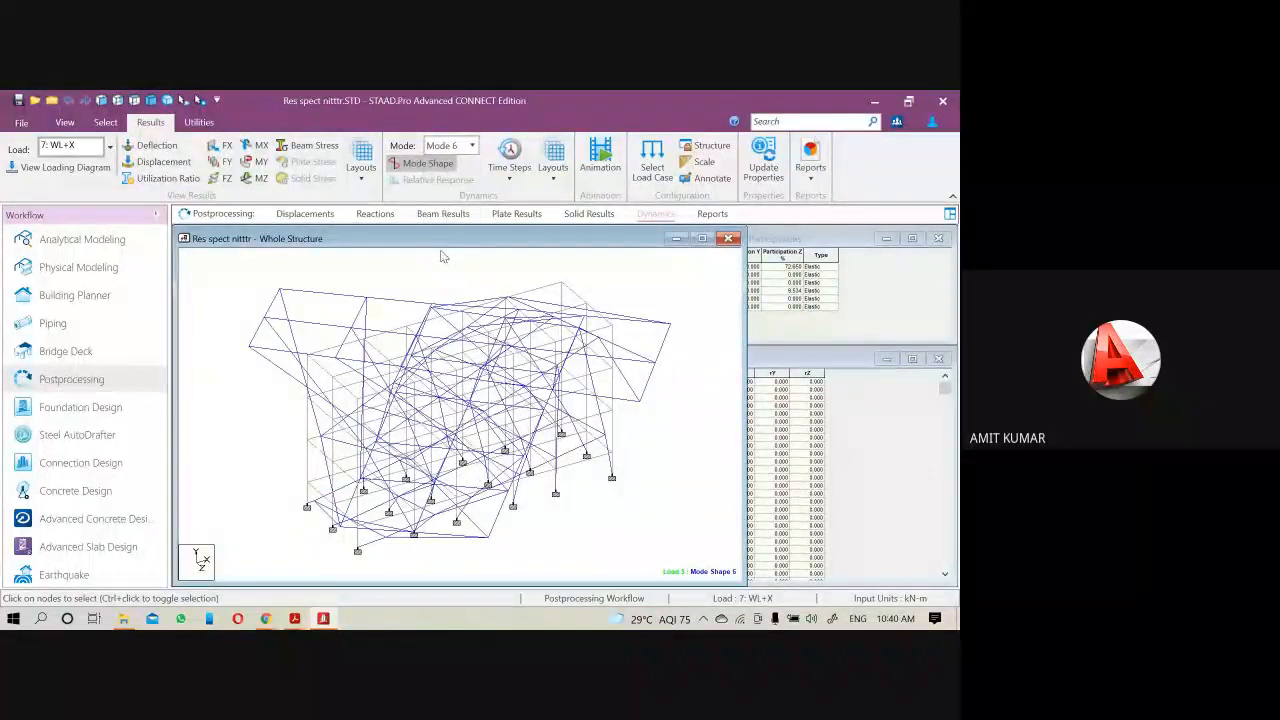
Animate the displayed mode shape using the Mode diagram type in the animation settings
{"action": "left_click", "coordinate": [605, 167]}
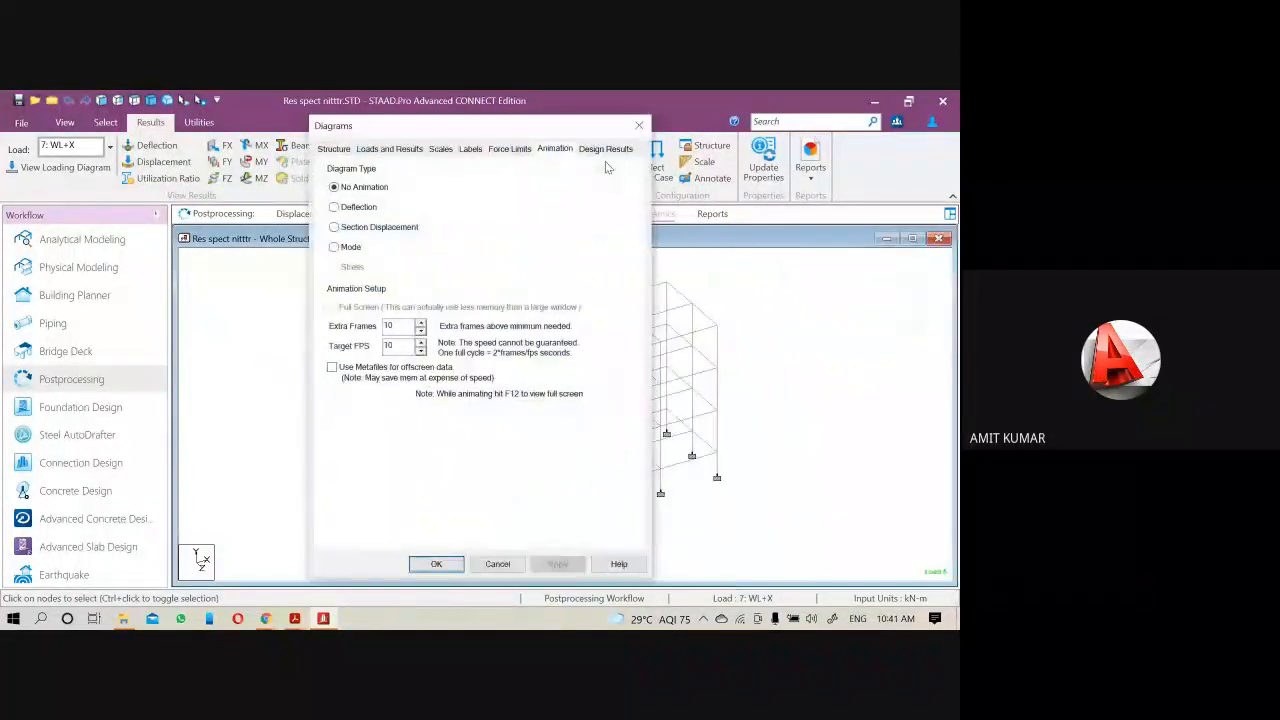
{"action": "left_click", "coordinate": [344, 248]}
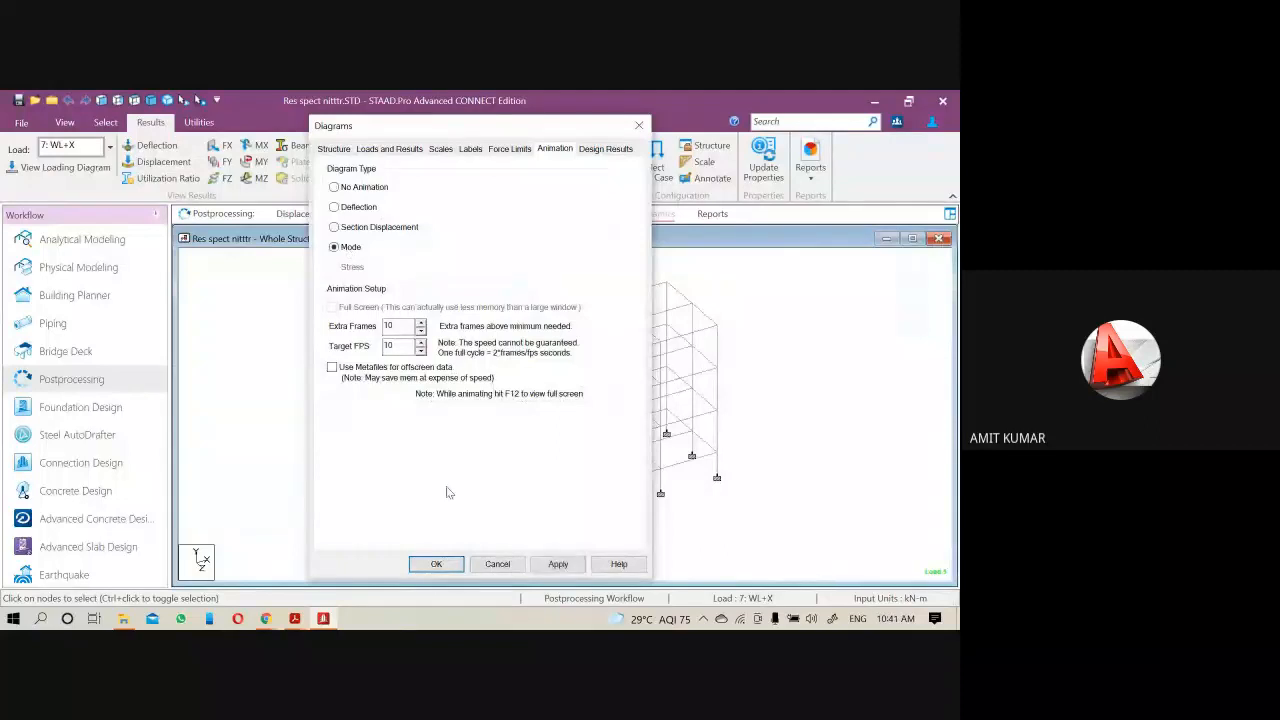
{"action": "left_click", "coordinate": [428, 566]}
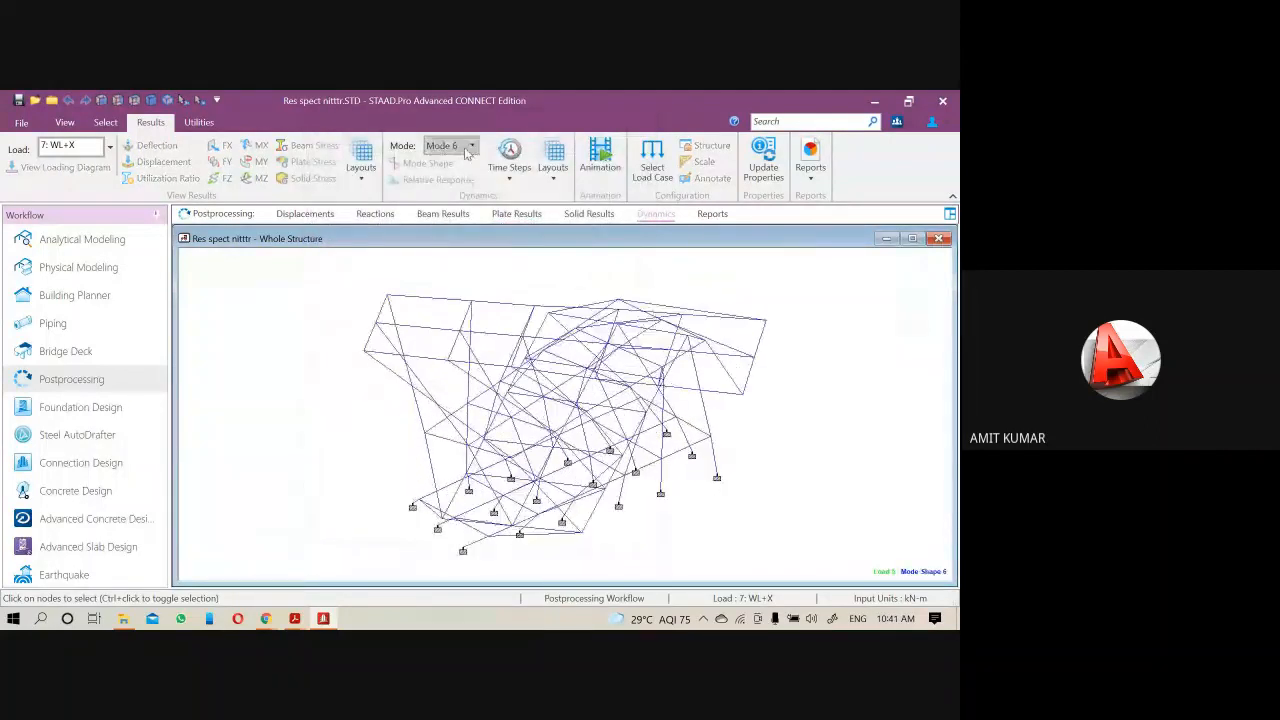
Display the structure's Mode 1 shape and return to the Analytical Modeling workflow with the whole frame in view
{"action": "left_click", "coordinate": [468, 146]}
{"action": "left_click", "coordinate": [455, 162]}
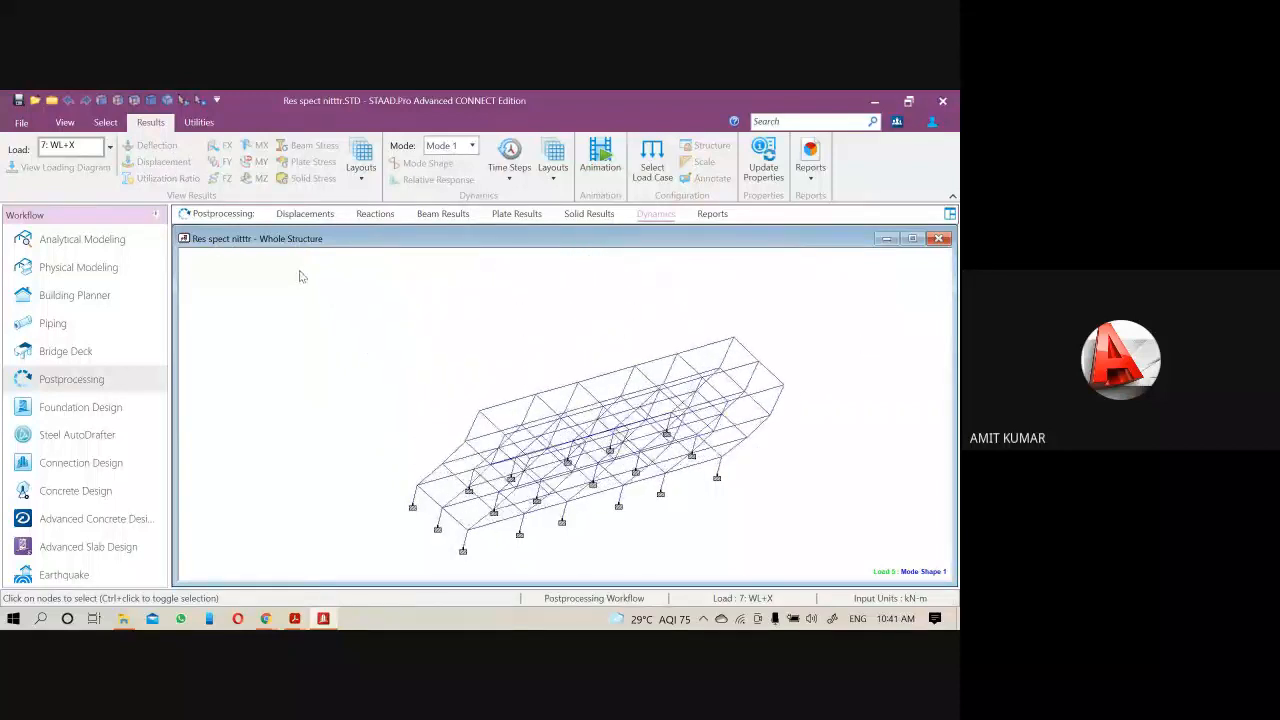
{"action": "left_click", "coordinate": [104, 243]}
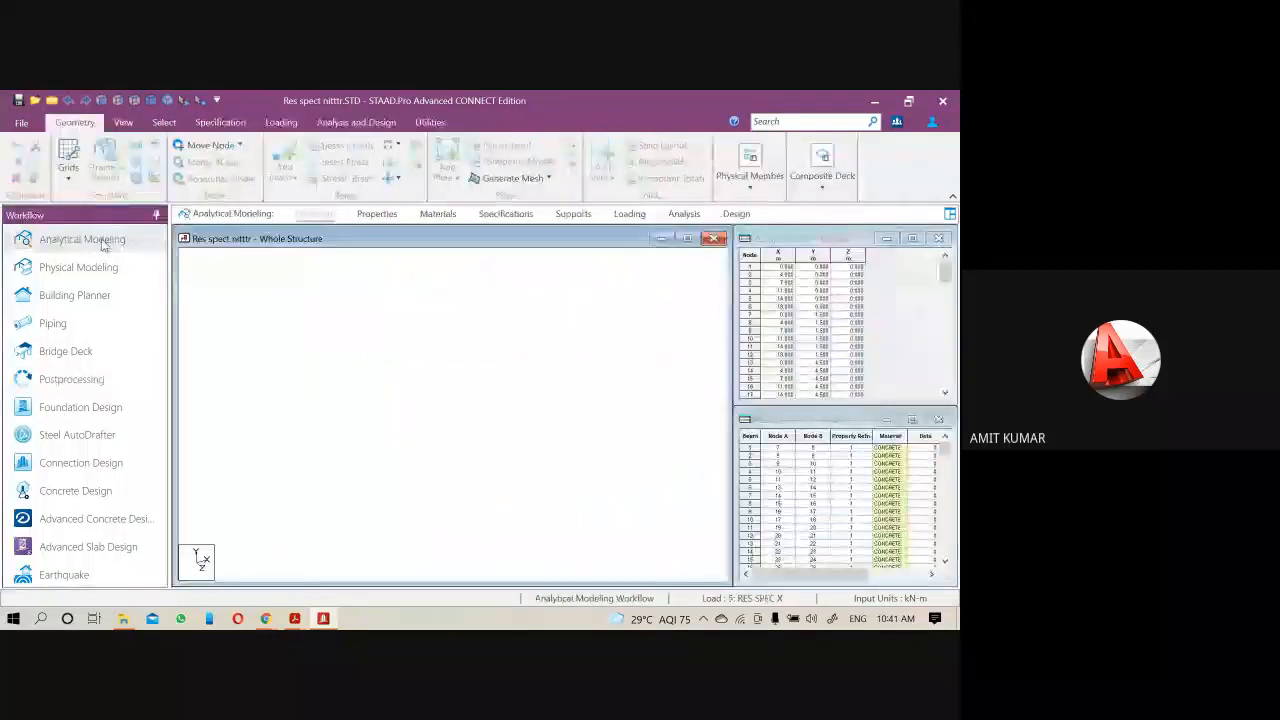
{"action": "scroll", "coordinate": [358, 345], "scroll_direction": "down", "scroll_amount": 4}
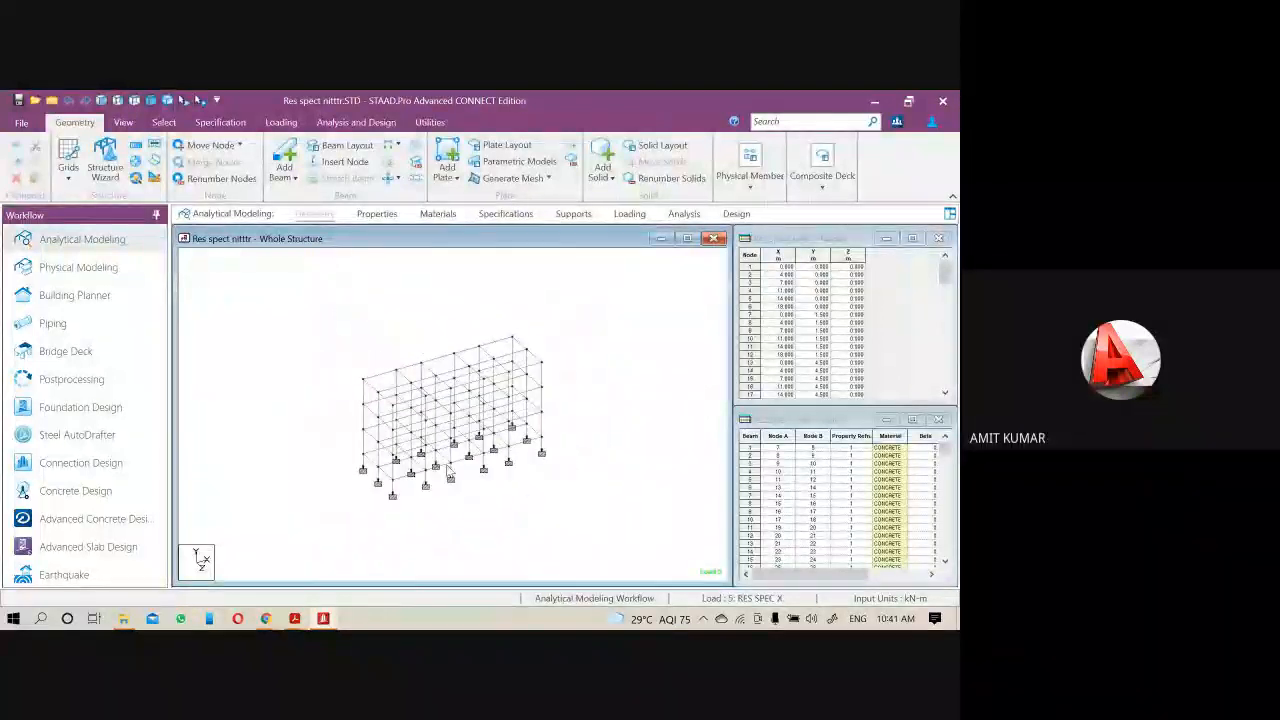
{"action": "scroll", "coordinate": [528, 490], "scroll_direction": "up", "scroll_amount": 5}
{"action": "scroll", "coordinate": [532, 446], "scroll_direction": "down", "scroll_amount": 1}
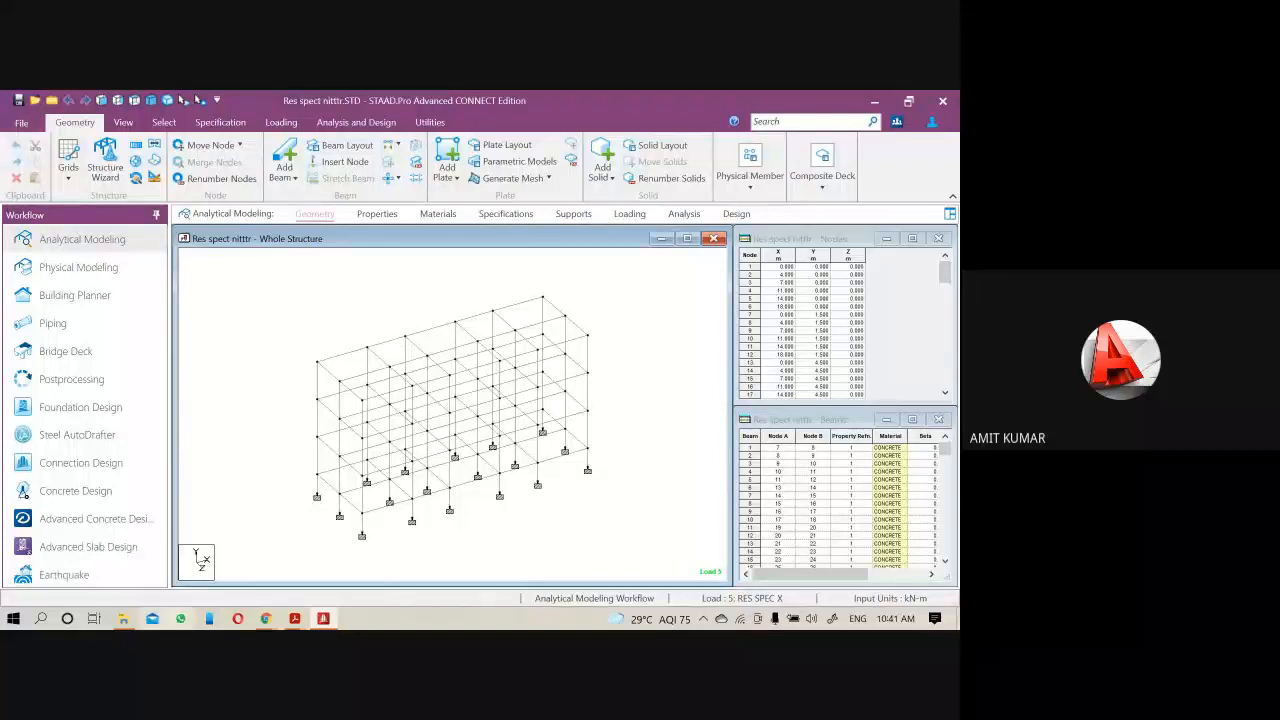
Switch to the Google Meet call in Chrome and check its in-call messages
{"action": "mouse_move", "coordinate": [263, 620]}
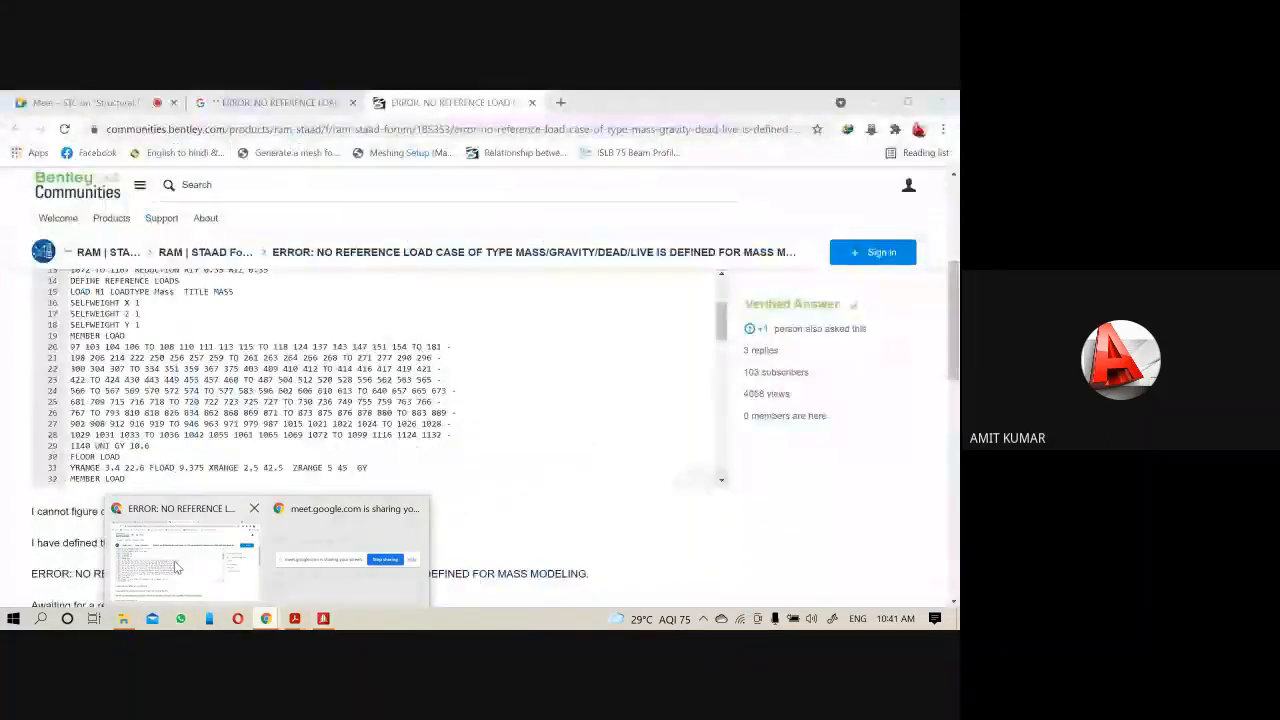
{"action": "left_click", "coordinate": [175, 567]}
{"action": "left_click", "coordinate": [85, 102]}
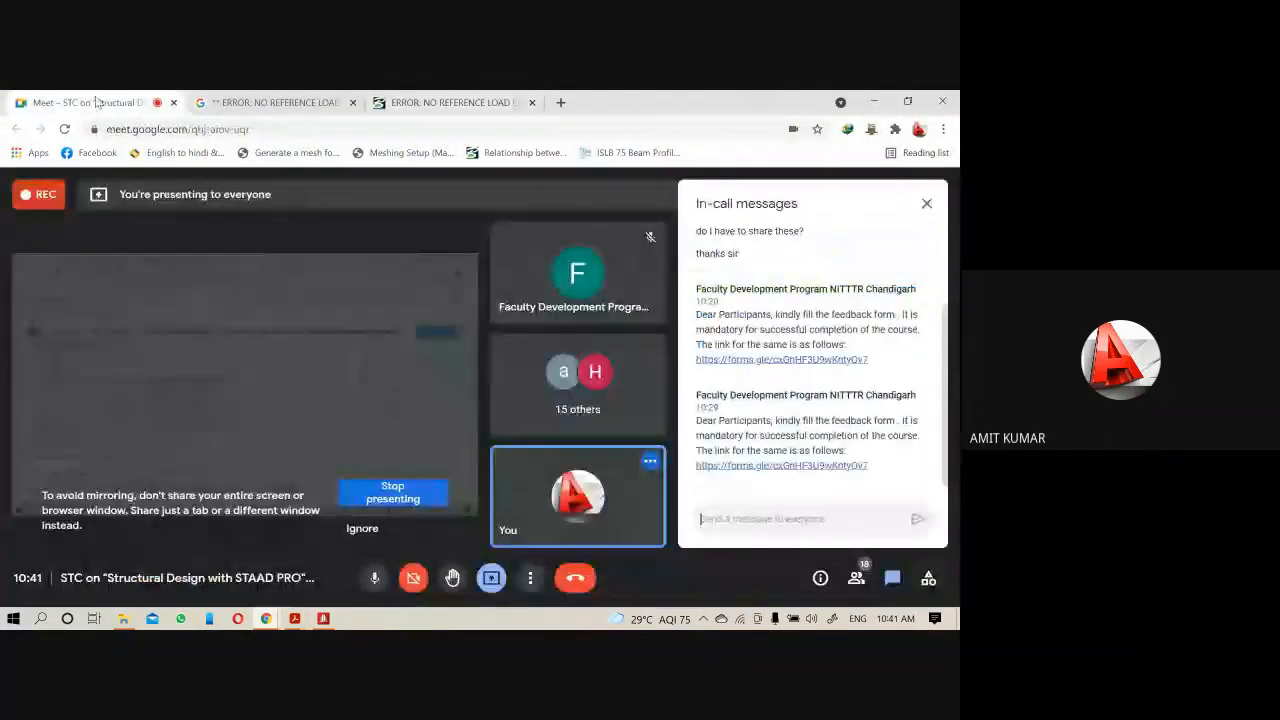
{"action": "left_click", "coordinate": [797, 516]}
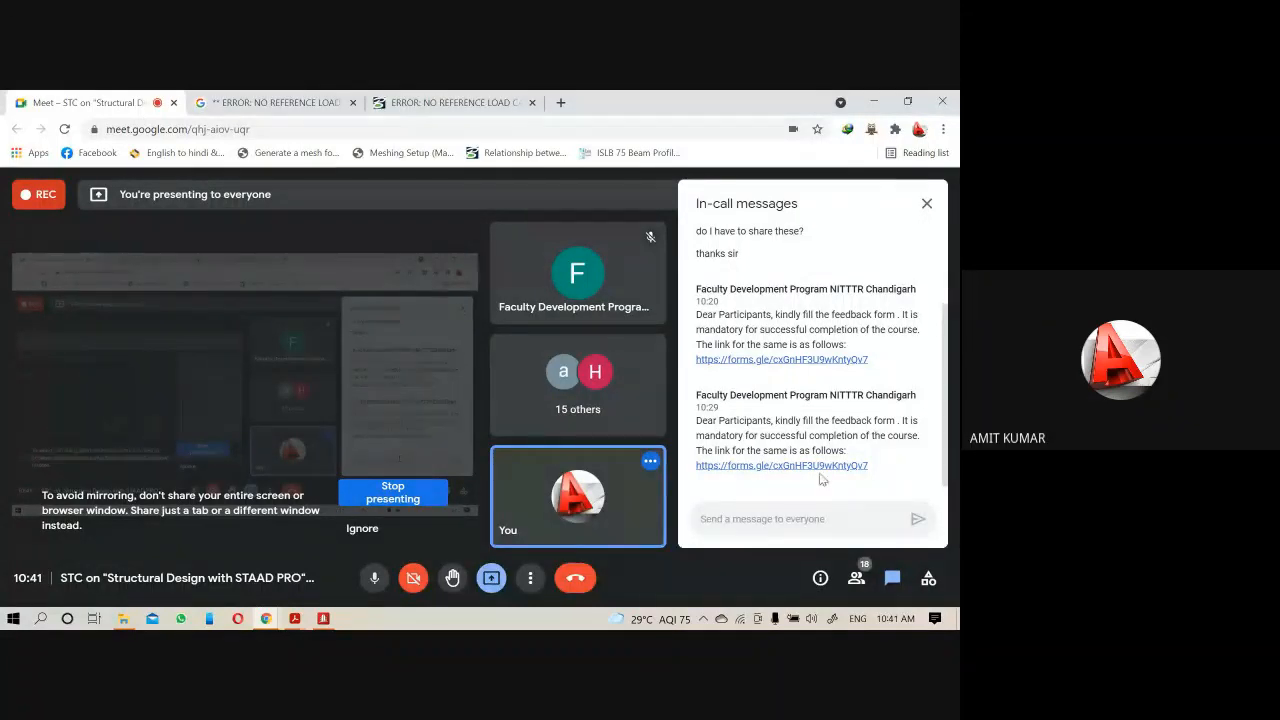
{"action": "scroll", "coordinate": [824, 480], "scroll_direction": "up", "scroll_amount": 1}
{"action": "scroll", "coordinate": [848, 455], "scroll_direction": "down", "scroll_amount": 1}
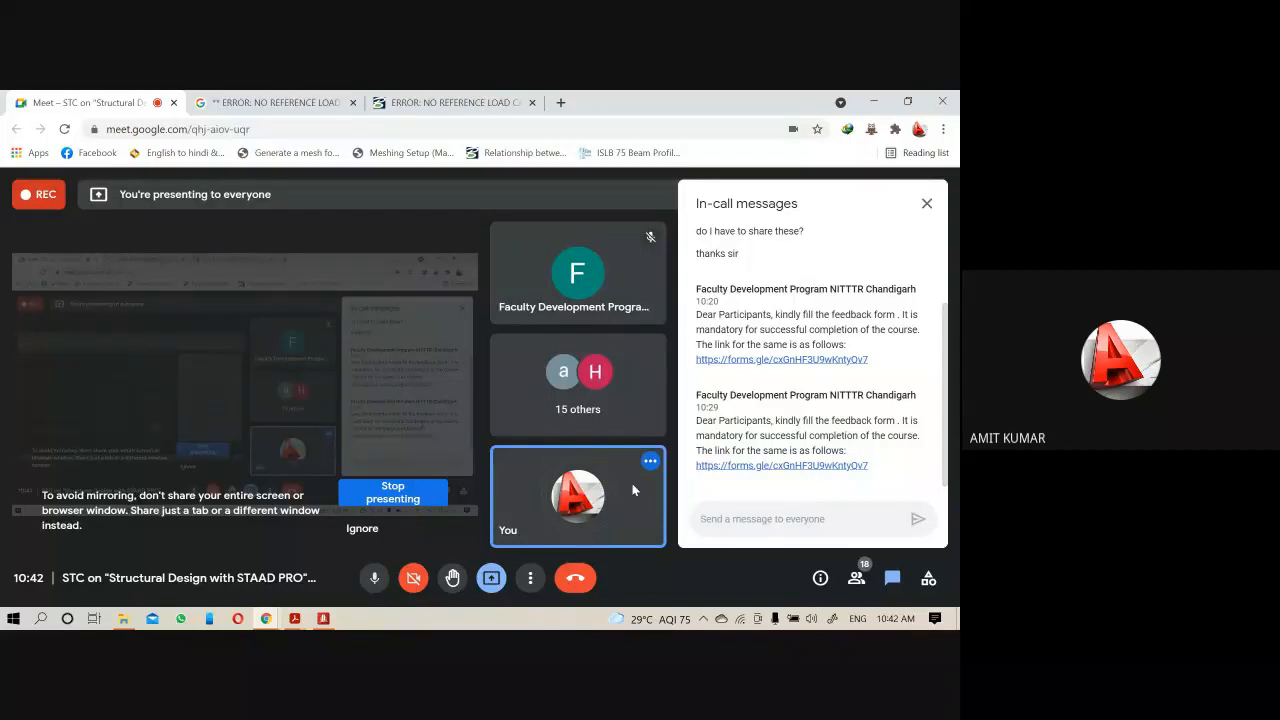
Switch back to STAAD.Pro, show the list of recent models and minimize the program
{"action": "left_click", "coordinate": [321, 619]}
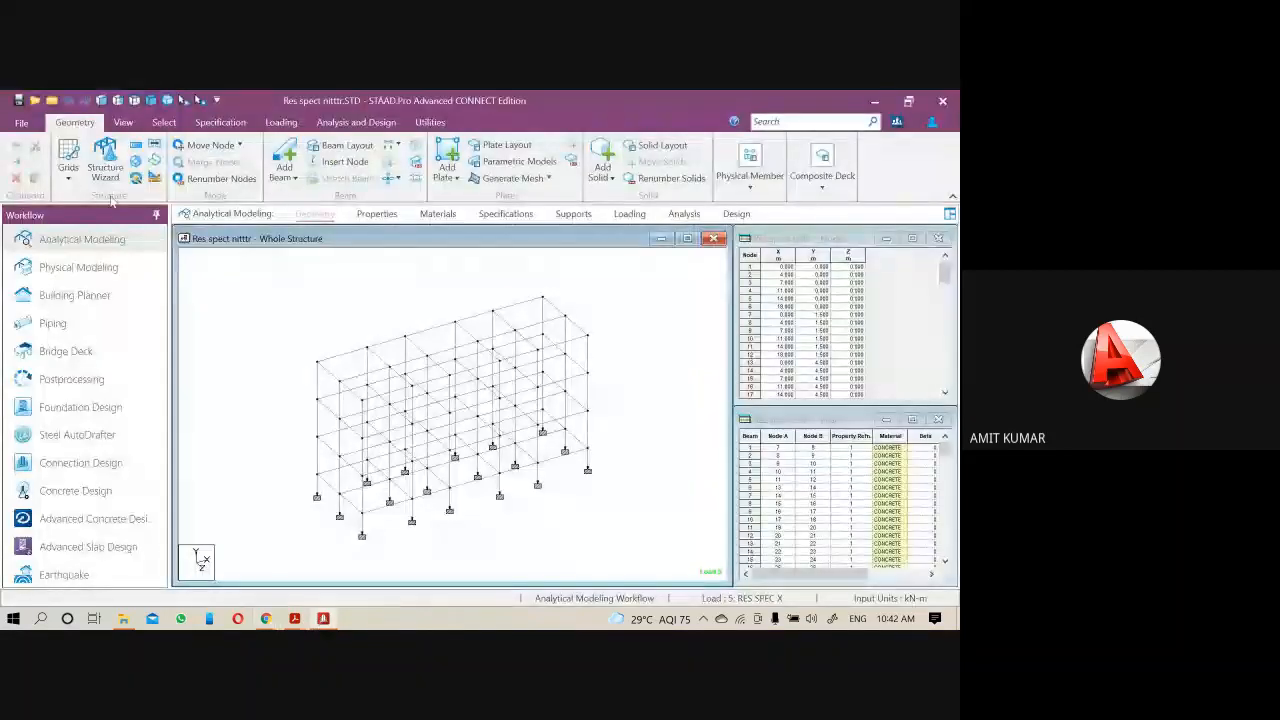
{"action": "left_click", "coordinate": [24, 124]}
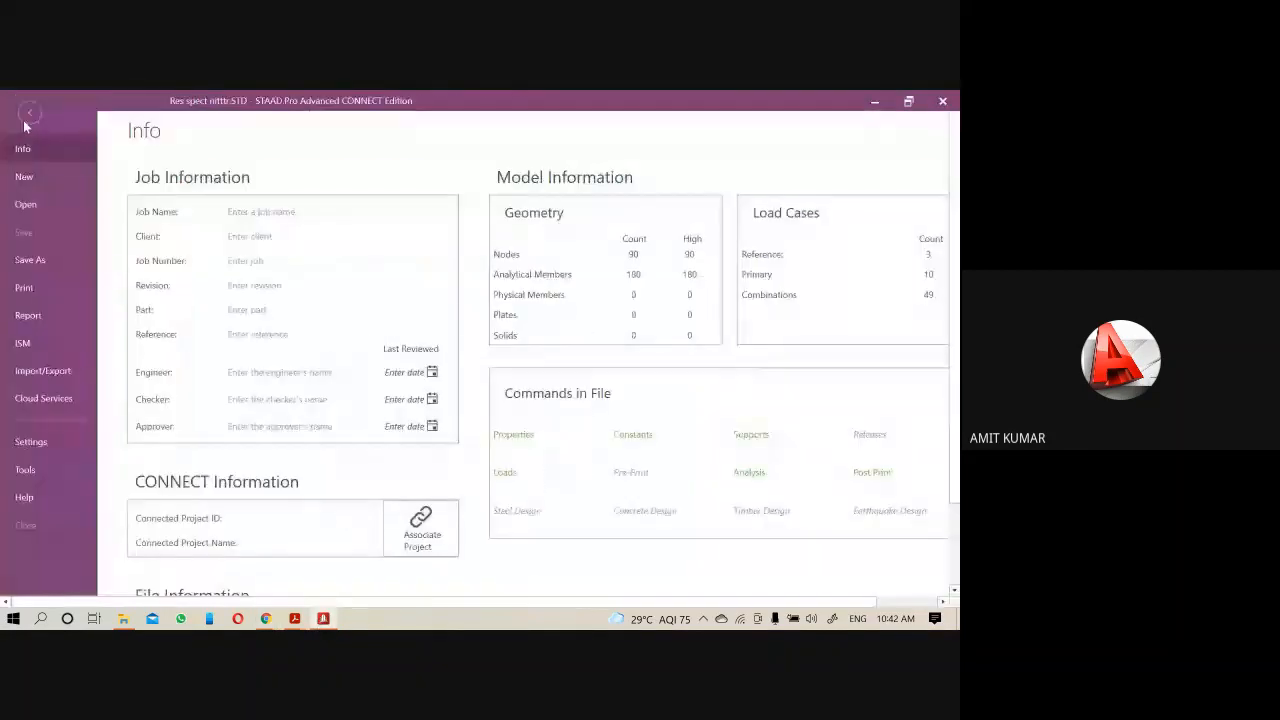
{"action": "left_click", "coordinate": [26, 205]}
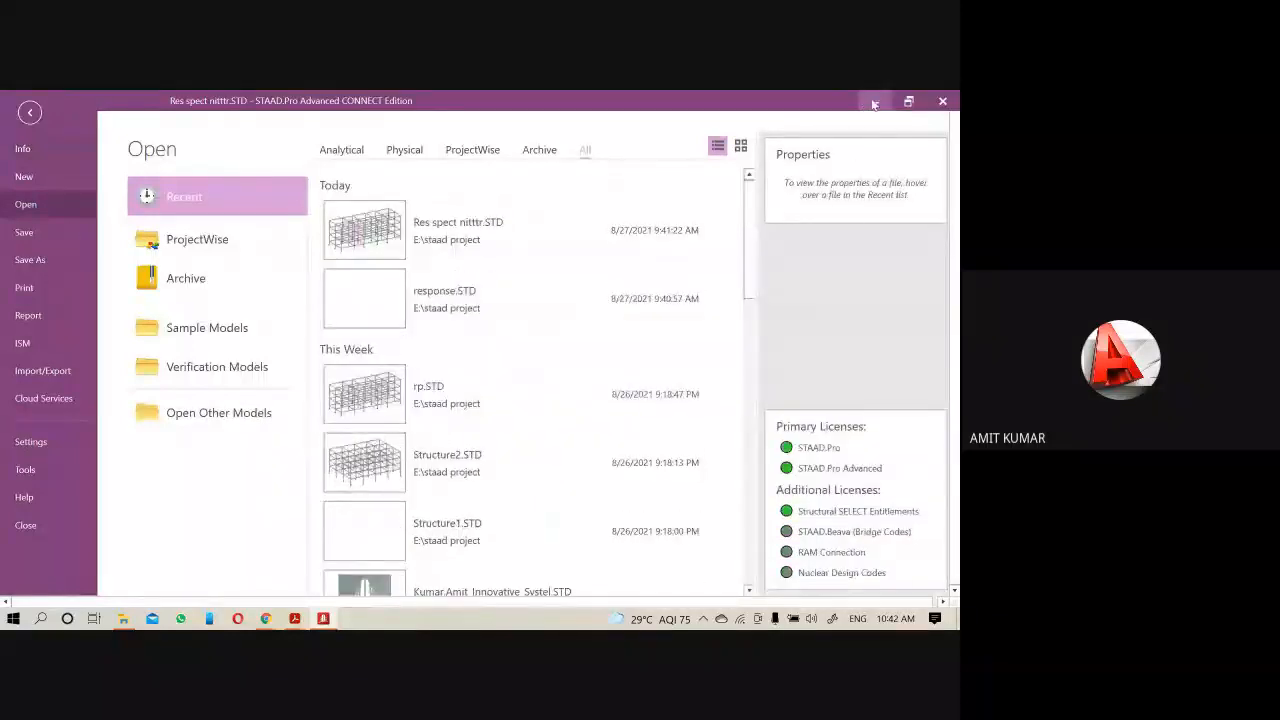
{"action": "left_click", "coordinate": [874, 102]}
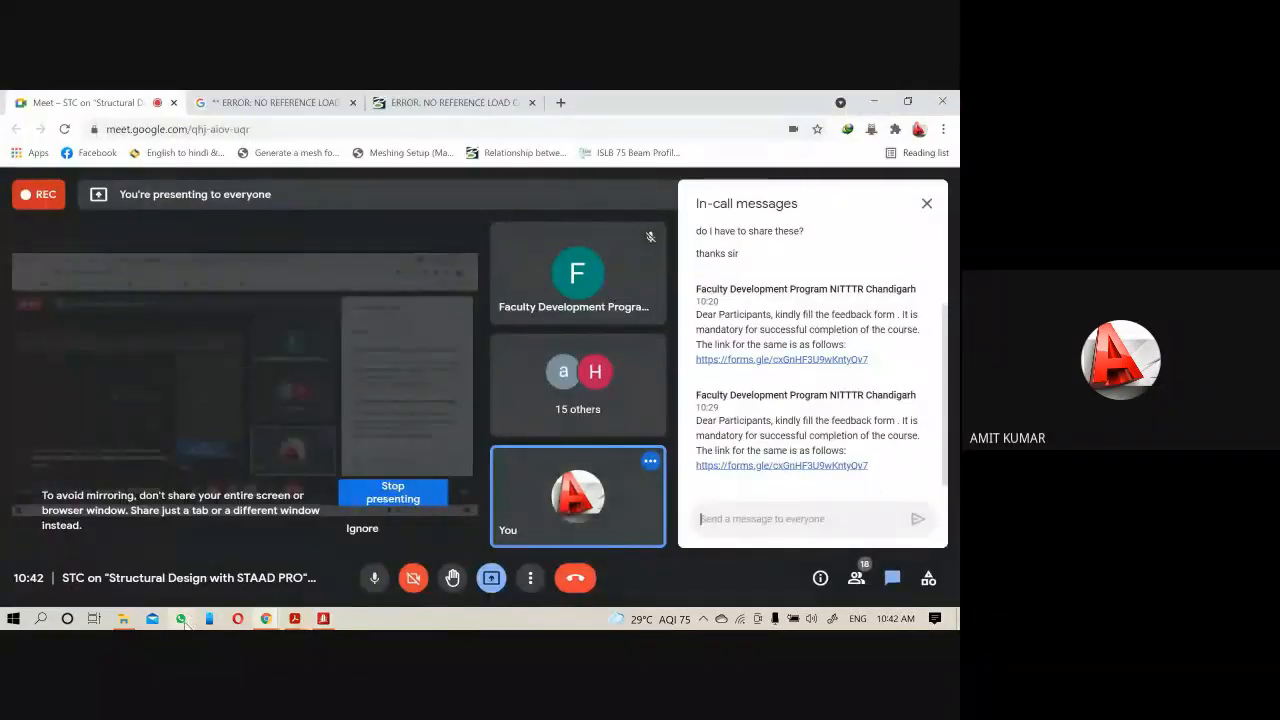
In File Explorer, find the Innovative Systel project folder within project files on drive D and open the document "Explaination for Direction Factor"
{"action": "left_click", "coordinate": [123, 618]}
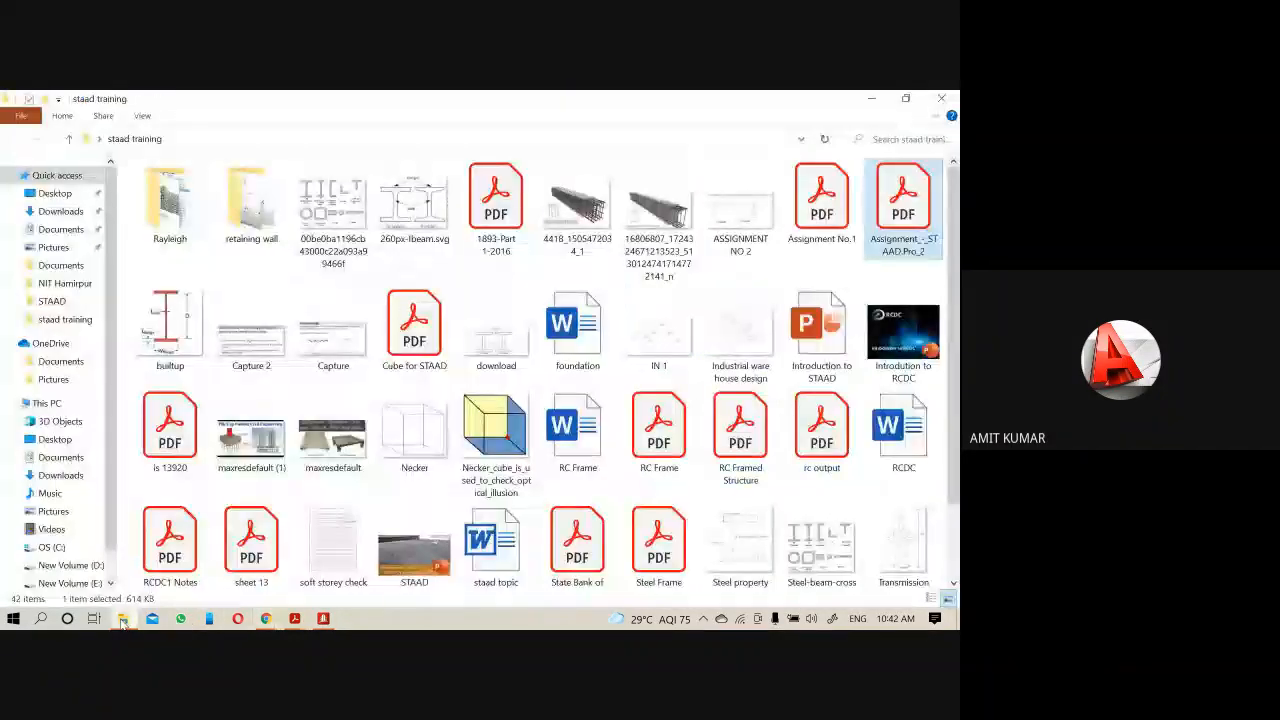
{"action": "left_click", "coordinate": [68, 565]}
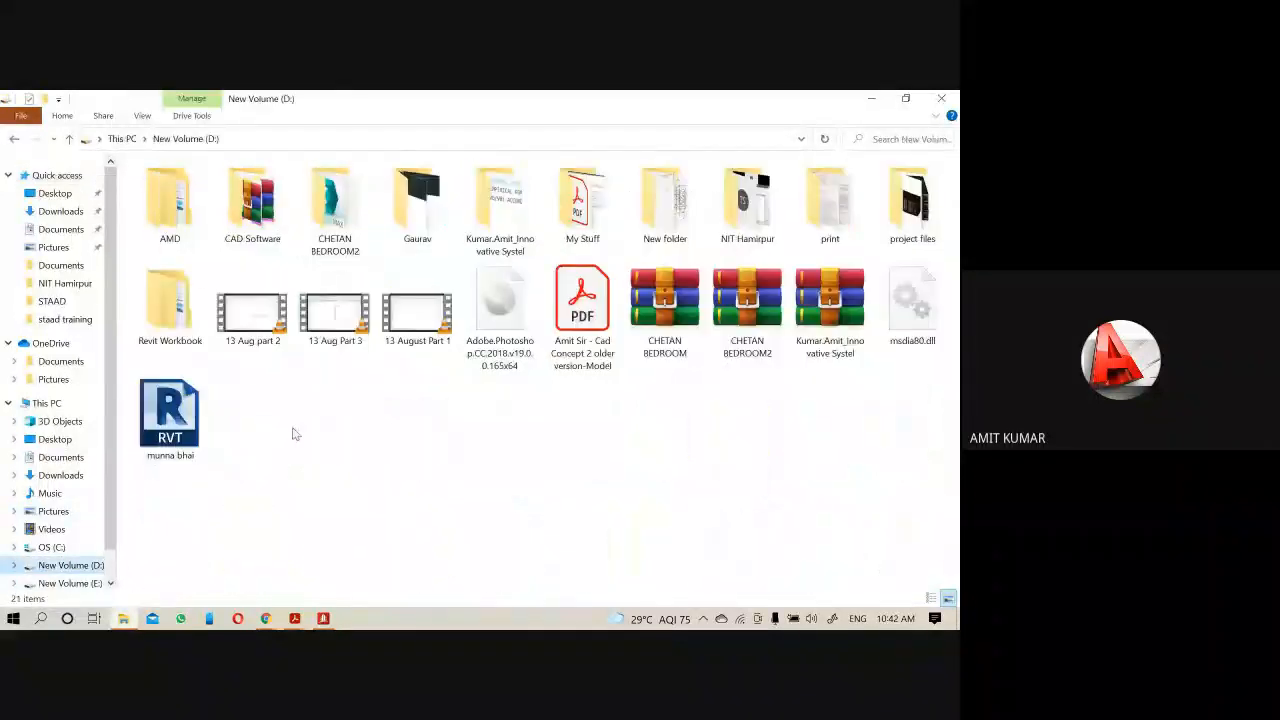
{"action": "double_click", "coordinate": [910, 205]}
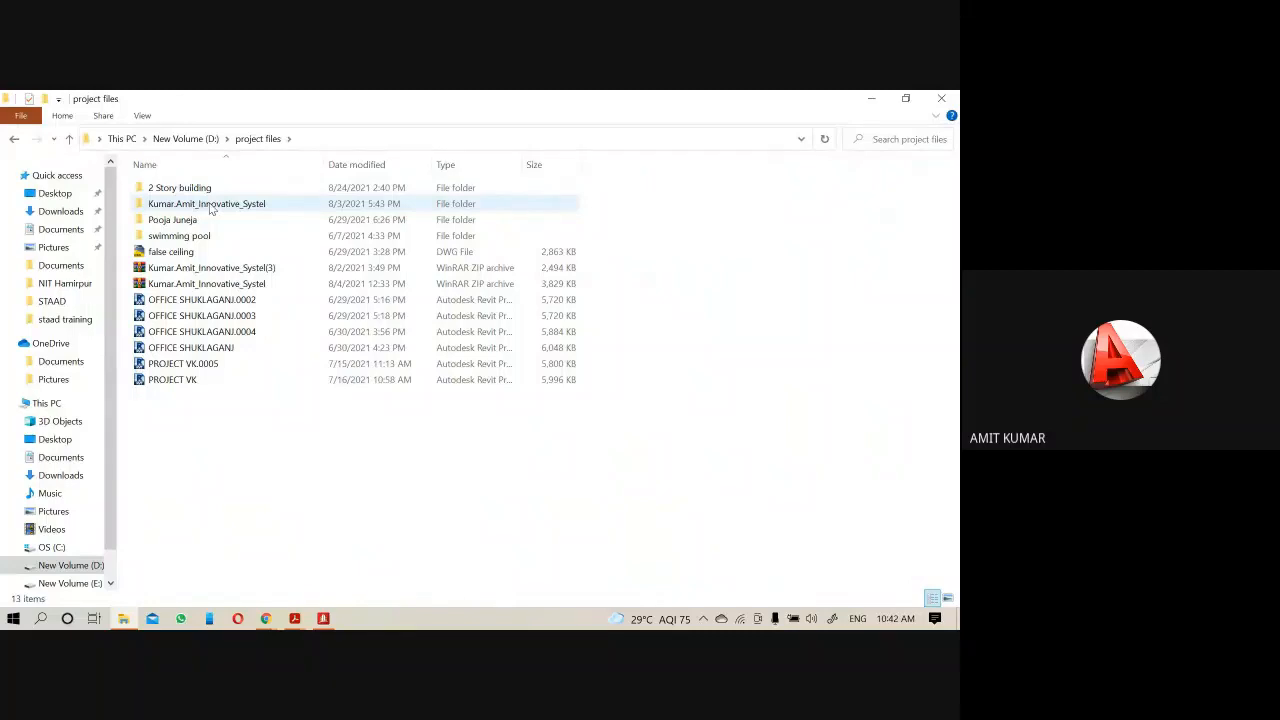
{"action": "double_click", "coordinate": [210, 205]}
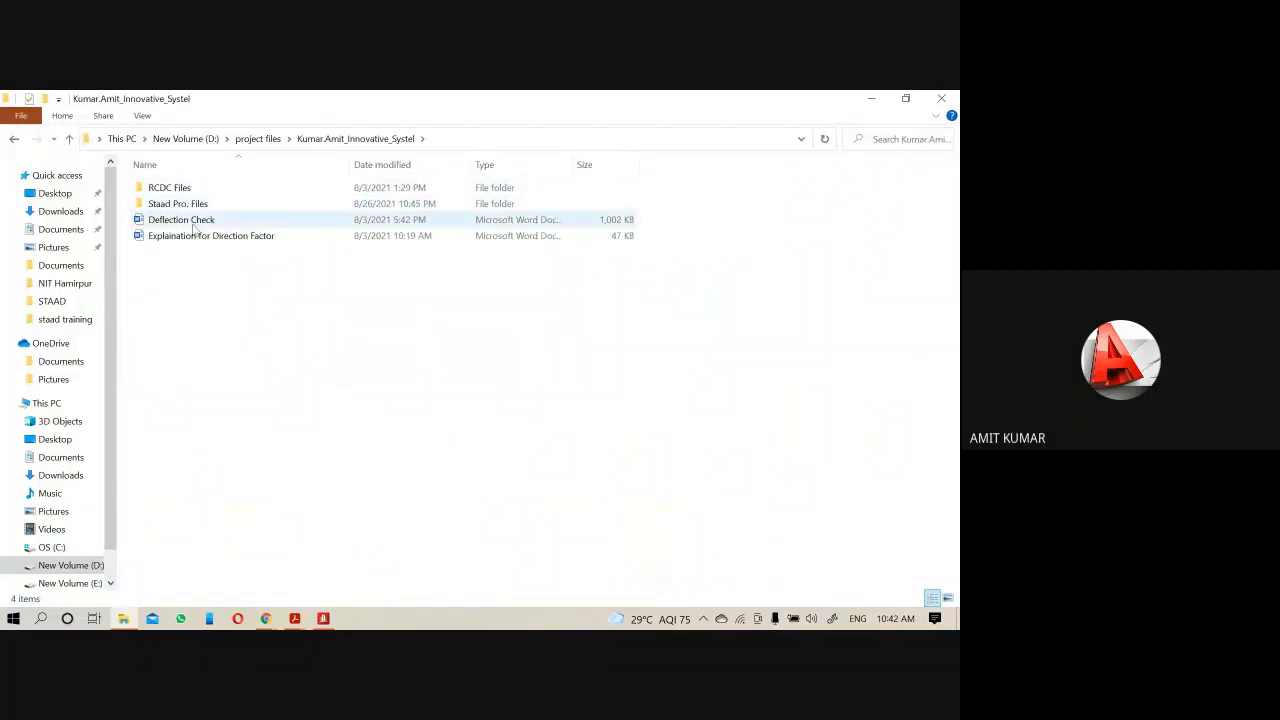
{"action": "double_click", "coordinate": [198, 237]}
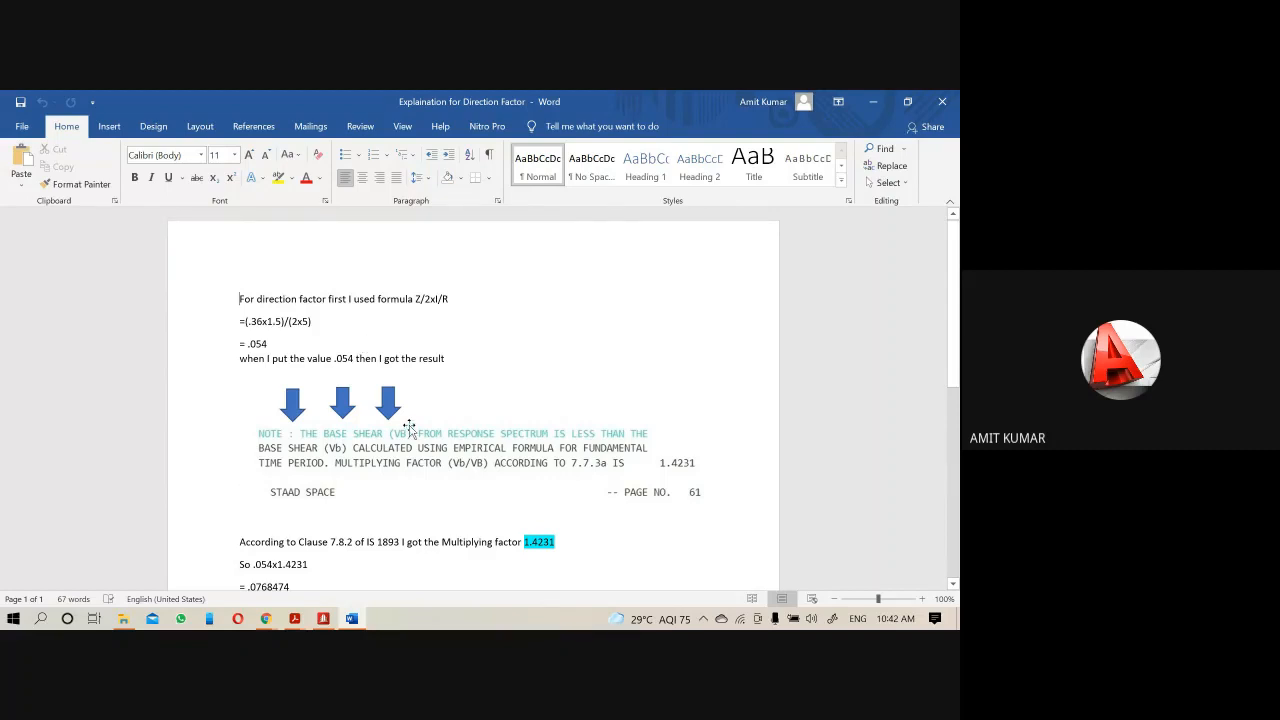
Examine the document's direction factor formula Z/2xI/R, its substituted values, the resulting factor and the base shear note
{"action": "scroll", "coordinate": [438, 374], "scroll_direction": "down", "scroll_amount": 2}
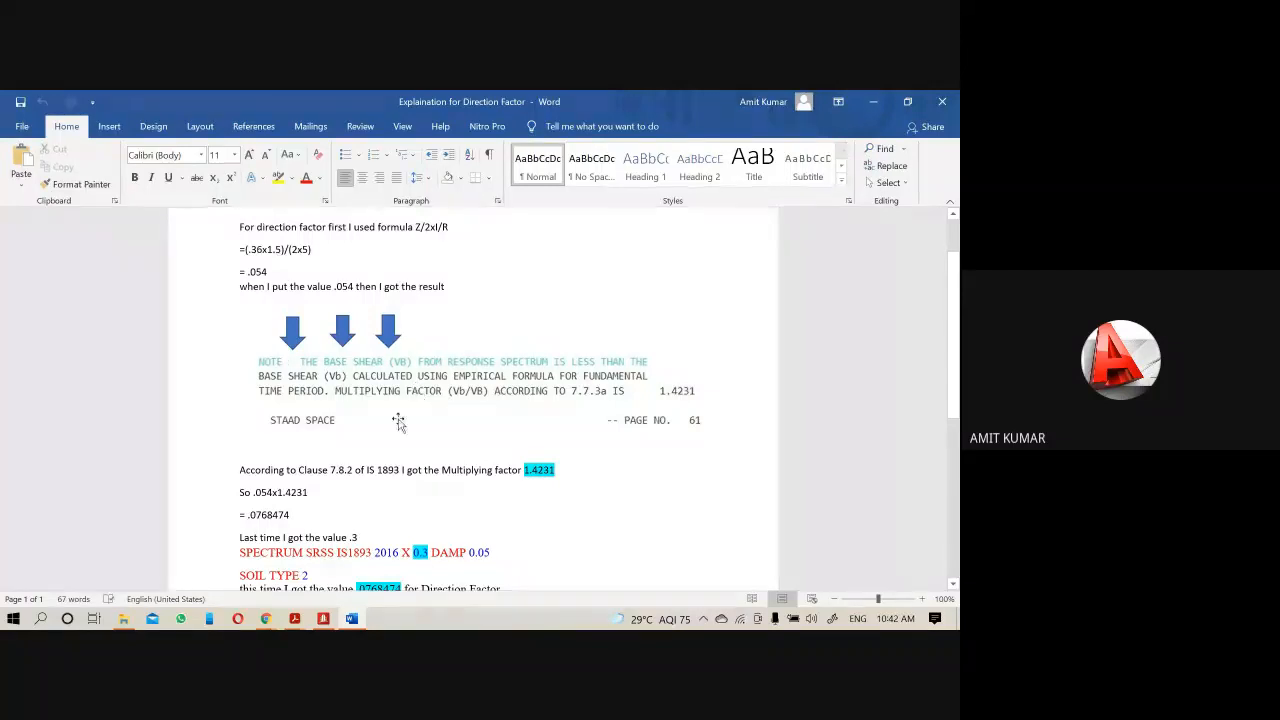
{"action": "scroll", "coordinate": [380, 500], "scroll_direction": "up", "scroll_amount": 2}
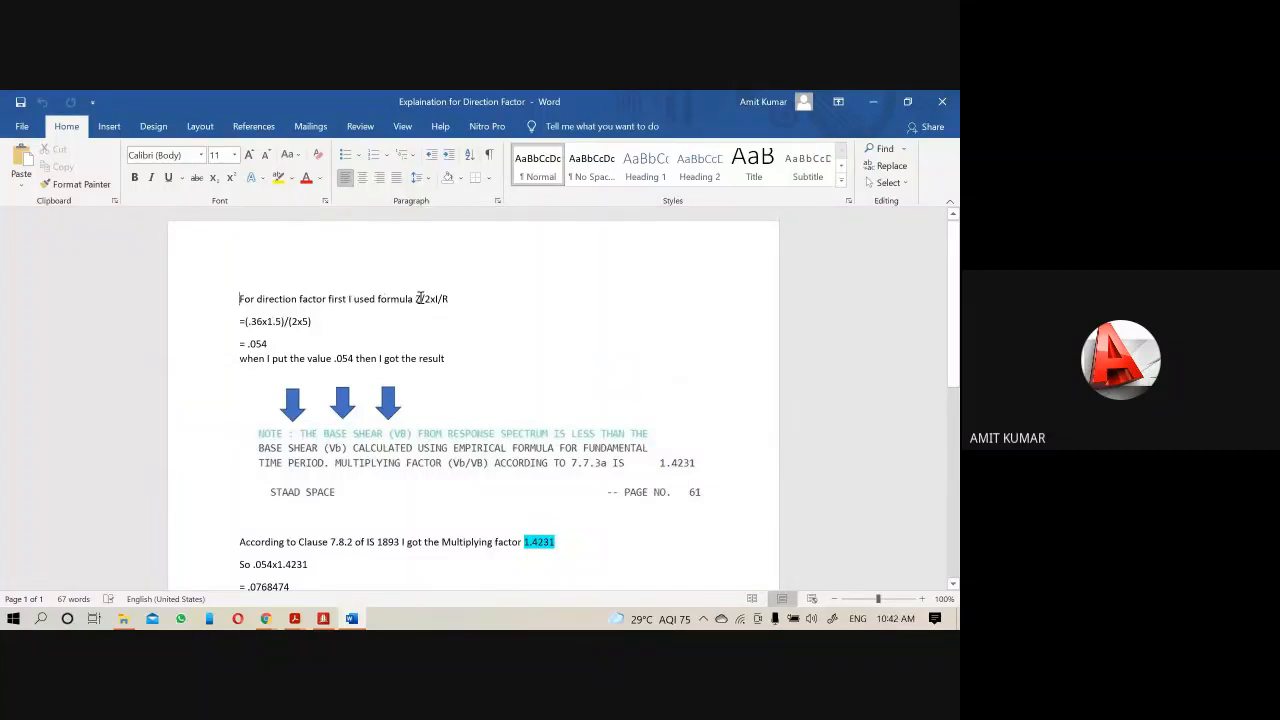
{"action": "left_click", "coordinate": [441, 299]}
{"action": "left_click_drag", "start_coordinate": [248, 321], "coordinate": [272, 322]}
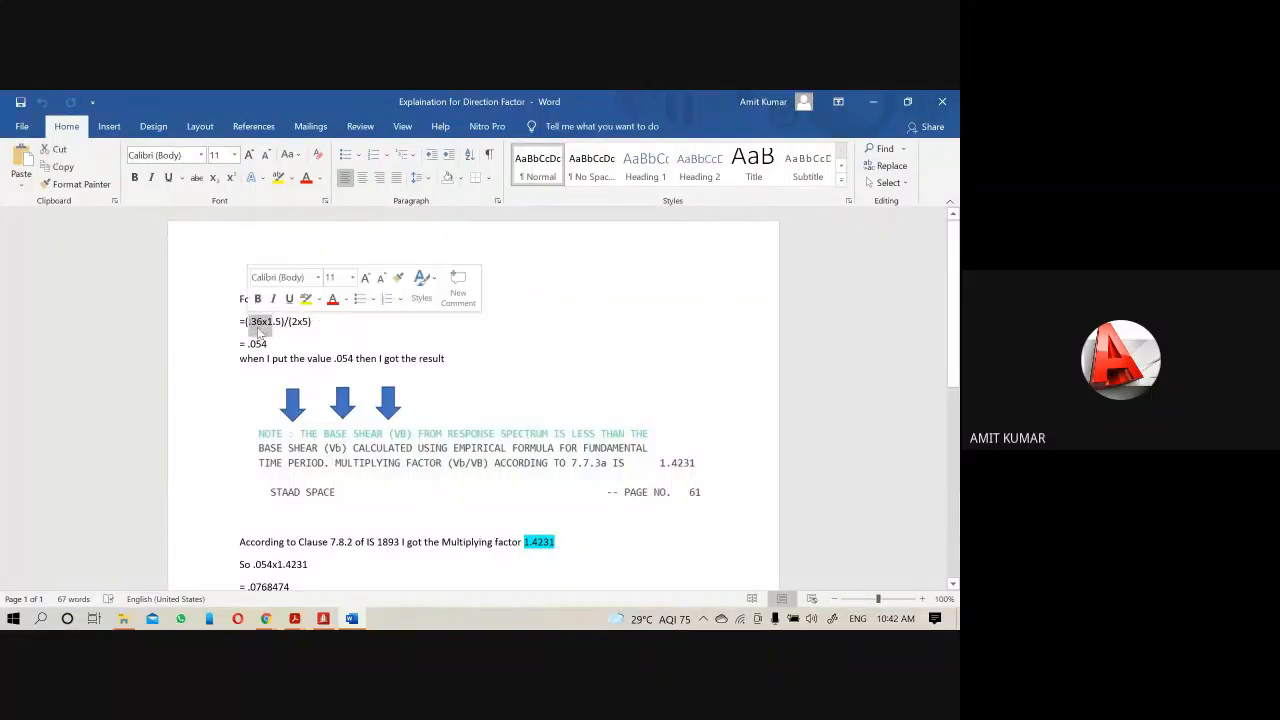
{"action": "left_click", "coordinate": [340, 343]}
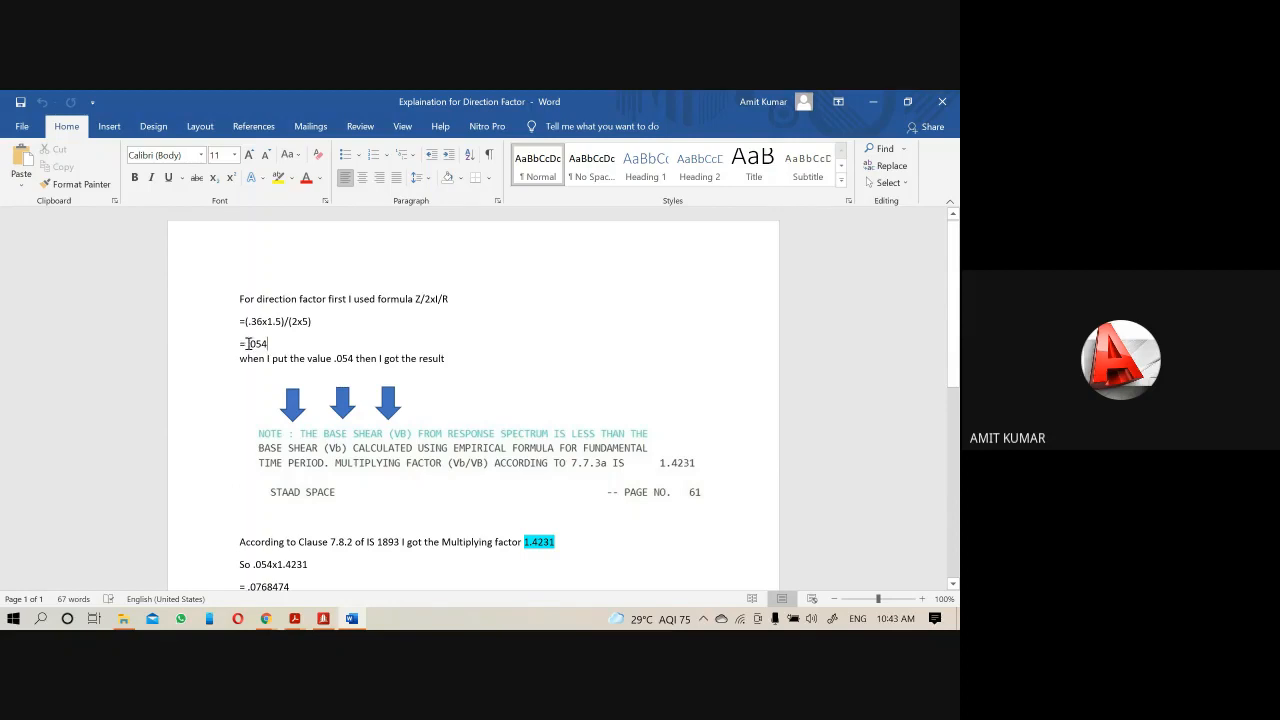
{"action": "left_click_drag", "start_coordinate": [240, 343], "coordinate": [272, 344]}
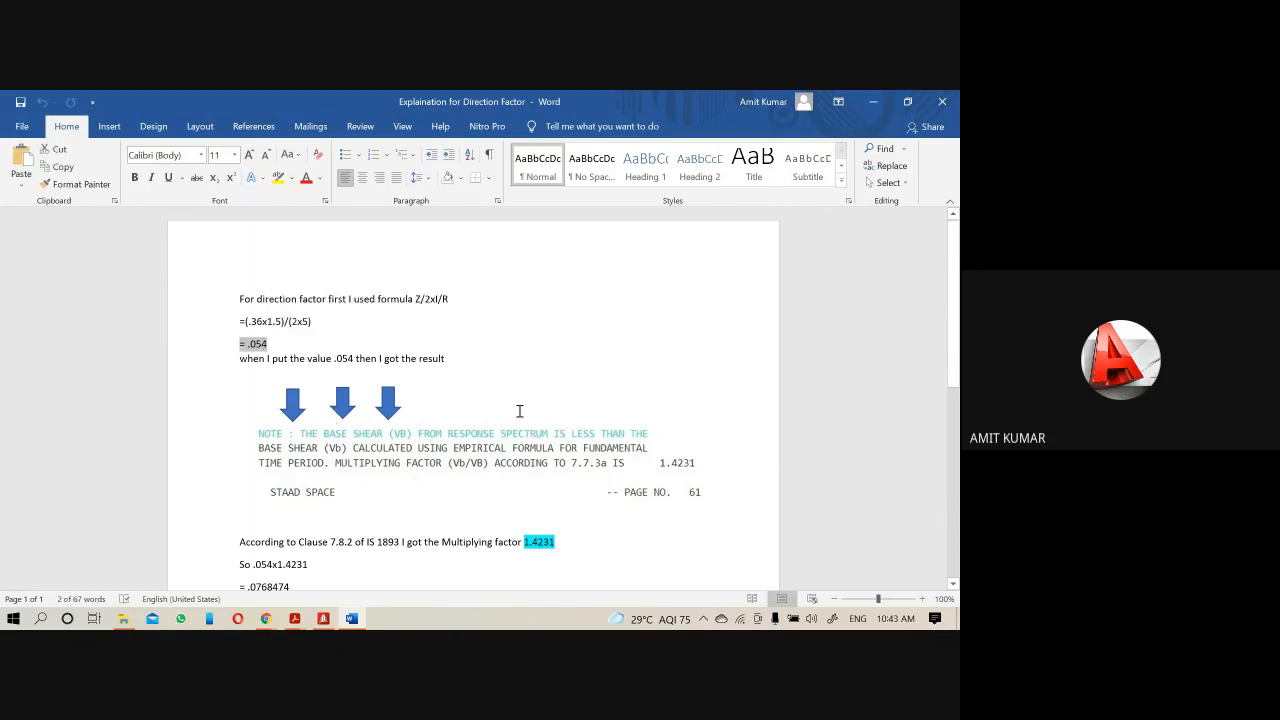
{"action": "left_click", "coordinate": [251, 377]}
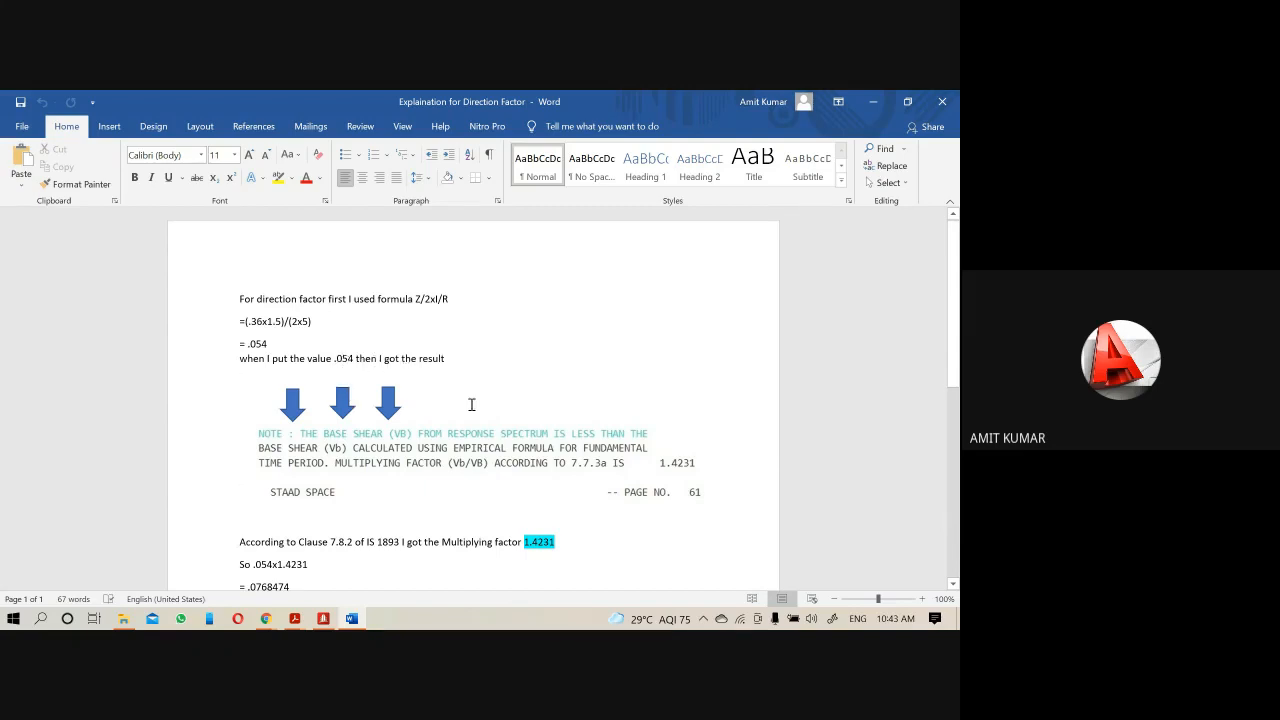
Switch to STAAD.Pro and reopen Res spect nitttr.STD without associating a project, keeping the Assign dialog enabled for next time
{"action": "left_click", "coordinate": [324, 619]}
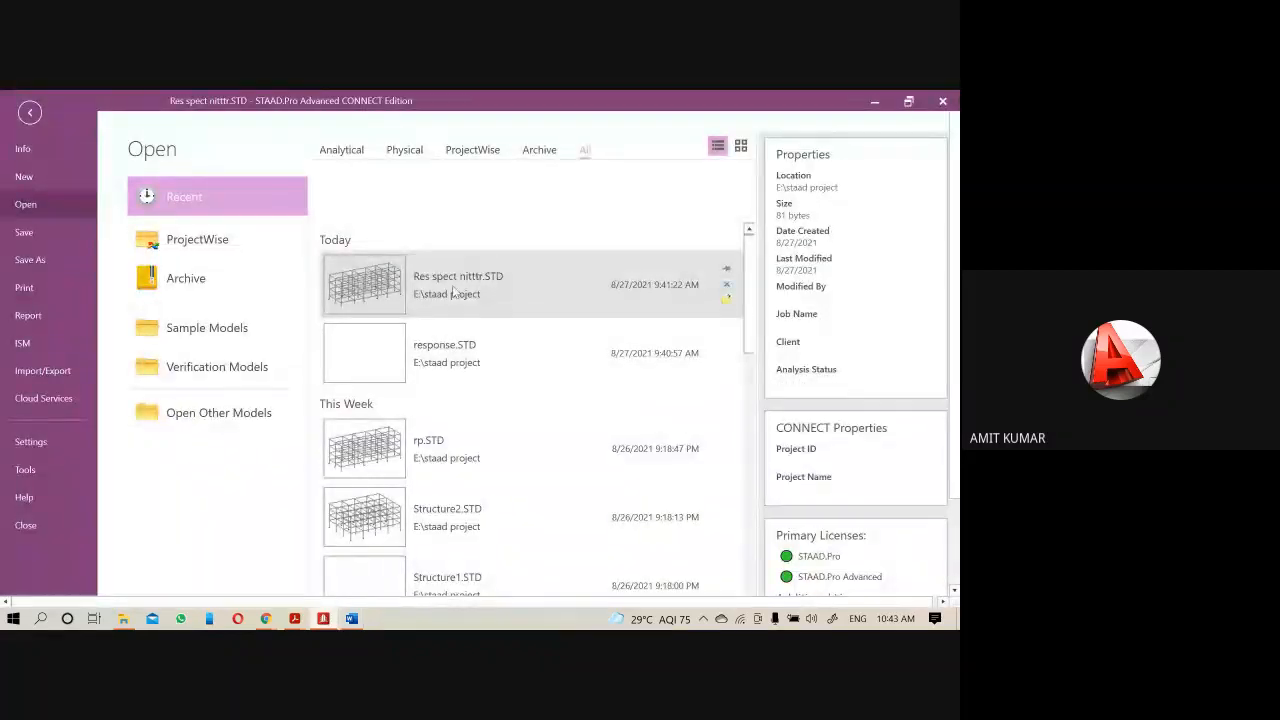
{"action": "left_click", "coordinate": [451, 288]}
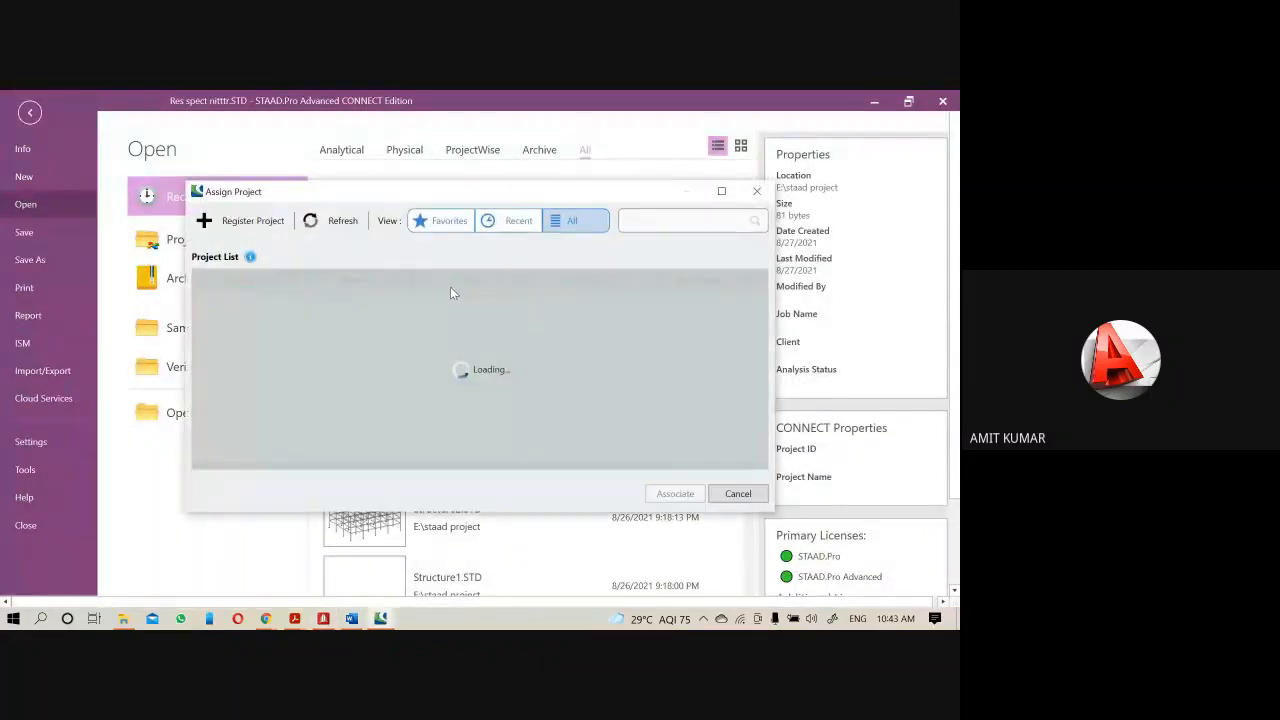
{"action": "left_click", "coordinate": [737, 493]}
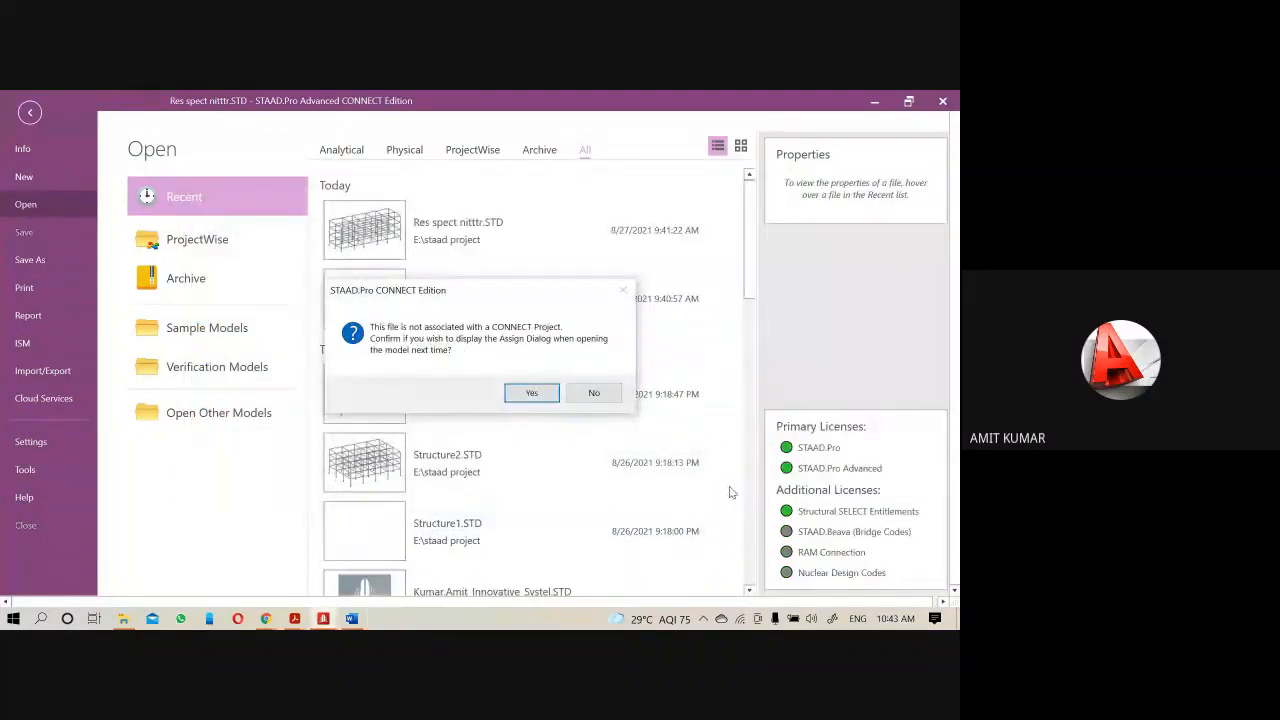
{"action": "left_click", "coordinate": [532, 392]}
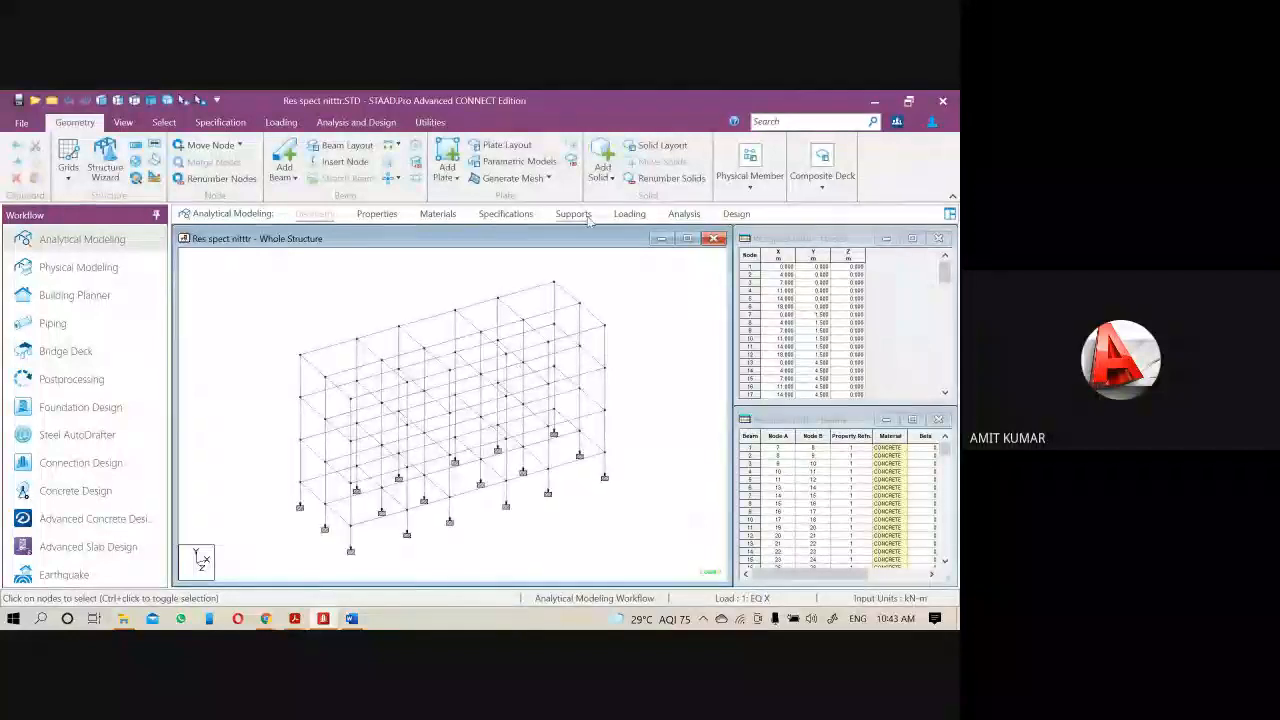
Show the model's load case details and expand load case 5, RES SPEC X, down to its response spectrum's soil type
{"action": "left_click", "coordinate": [629, 214]}
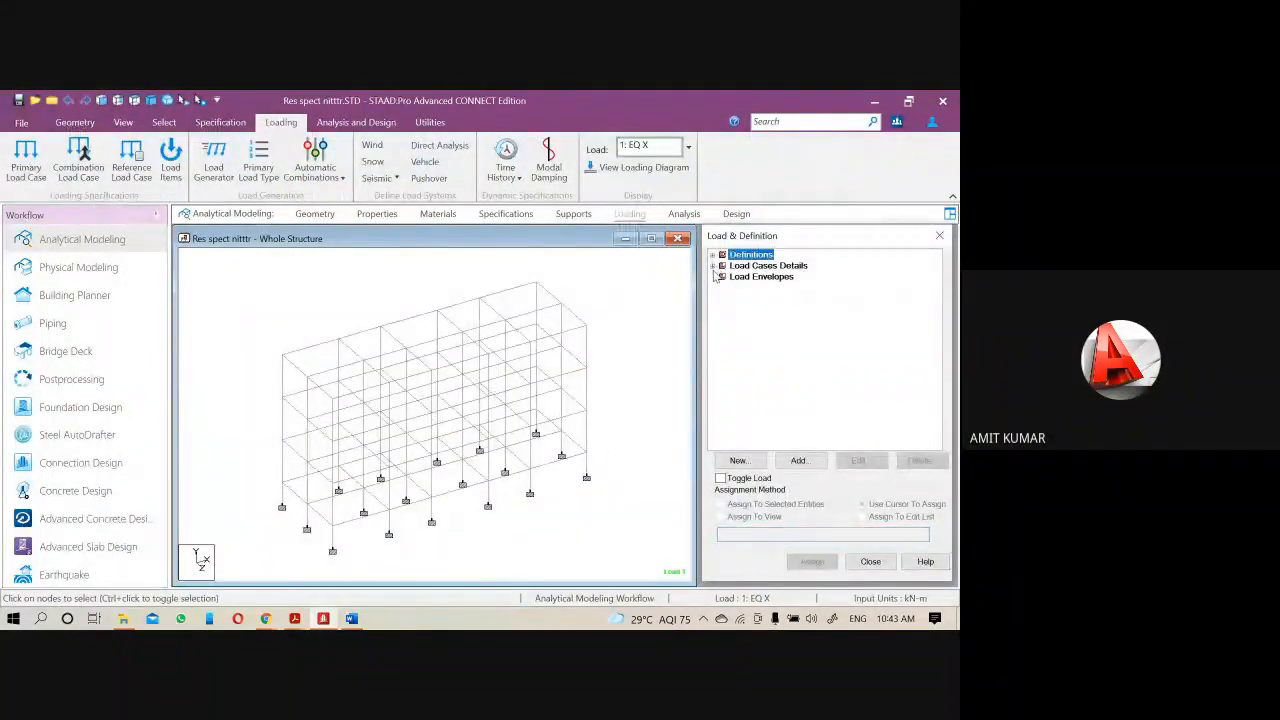
{"action": "left_click", "coordinate": [713, 265]}
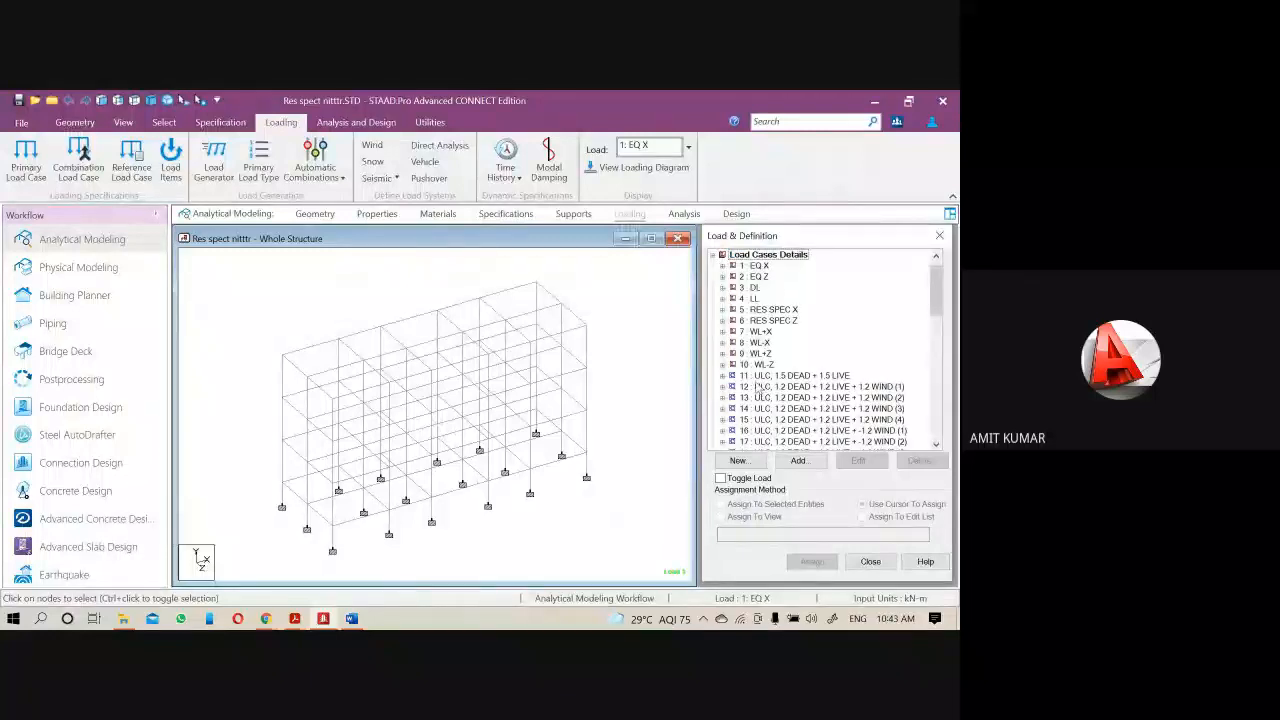
{"action": "left_click", "coordinate": [722, 310]}
{"action": "left_click", "coordinate": [733, 321]}
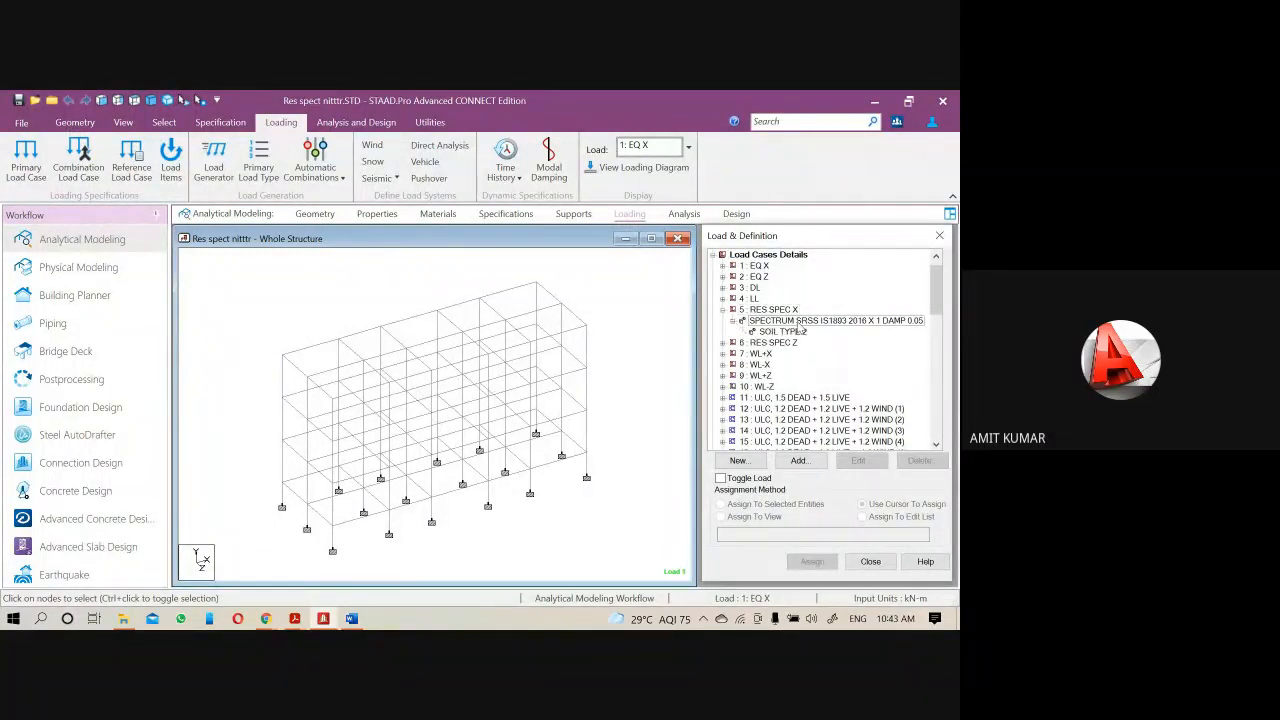
Set the X direction factor of the RES SPEC X response spectrum to .054, checking it against the Word document, and apply the change
{"action": "double_click", "coordinate": [800, 321]}
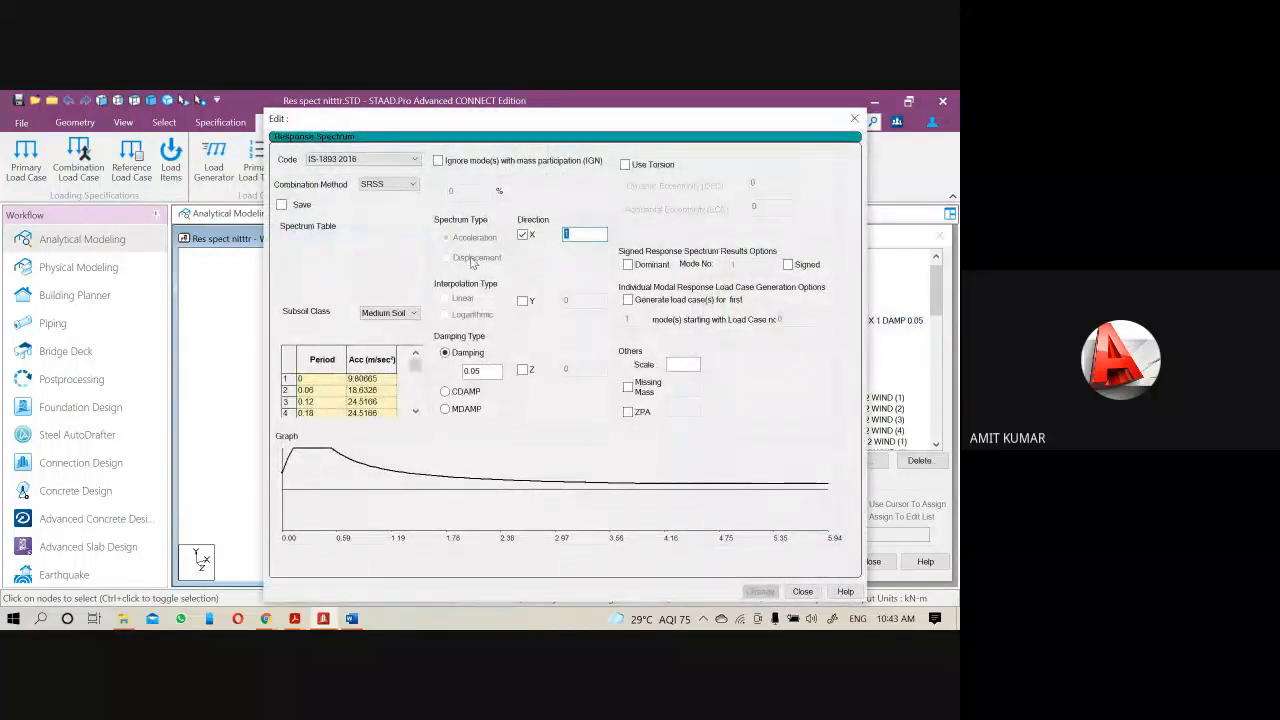
{"action": "key", "text": "BackSpace"}
{"action": "type", "text": "054"}
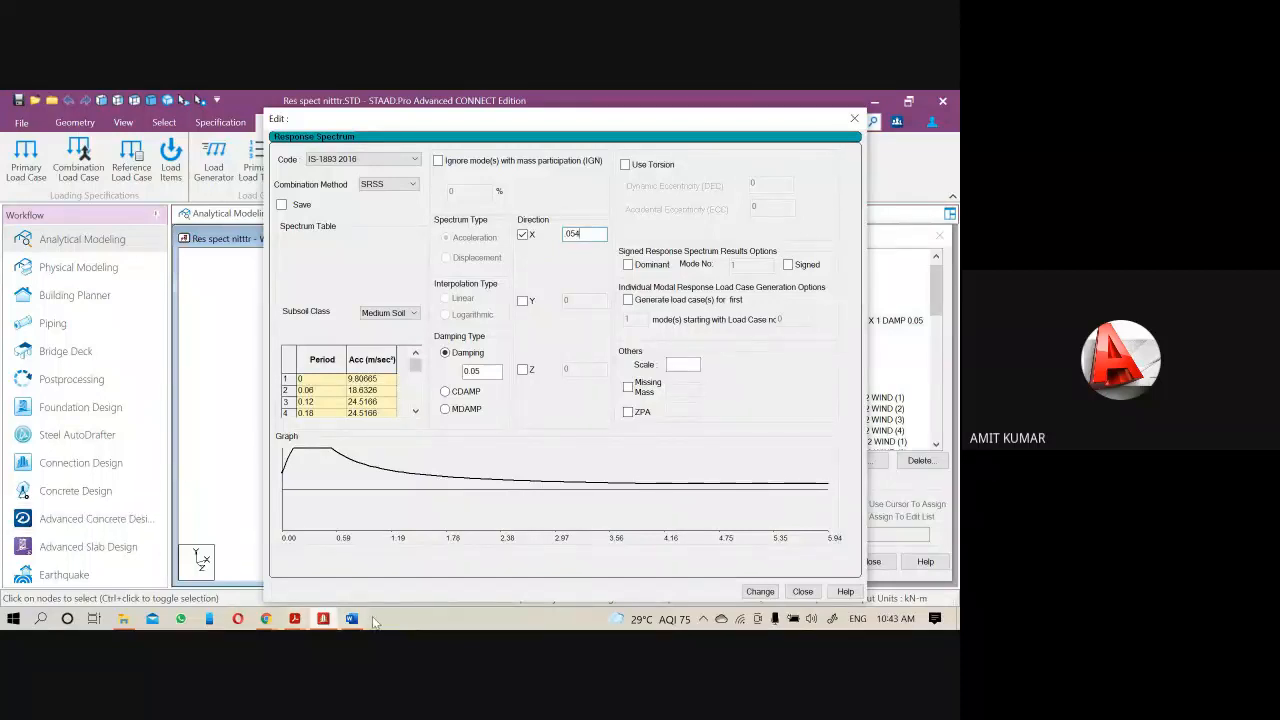
{"action": "left_click", "coordinate": [354, 619]}
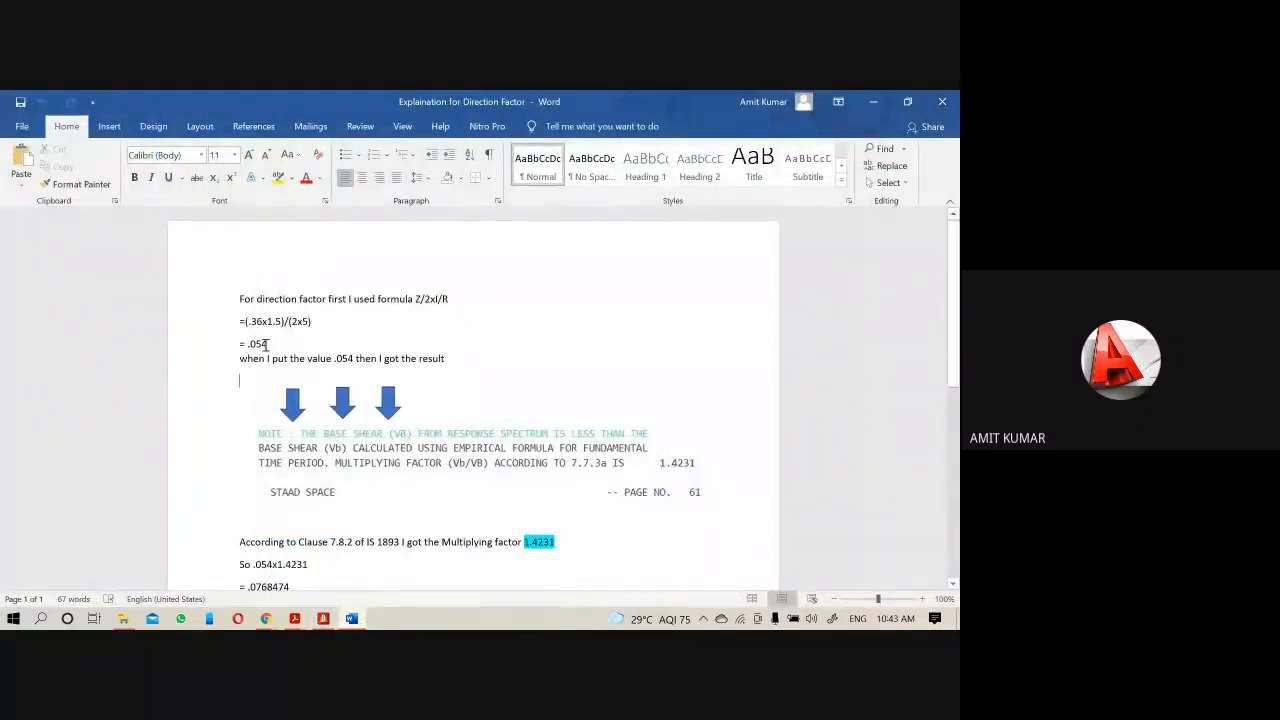
{"action": "left_click", "coordinate": [872, 102]}
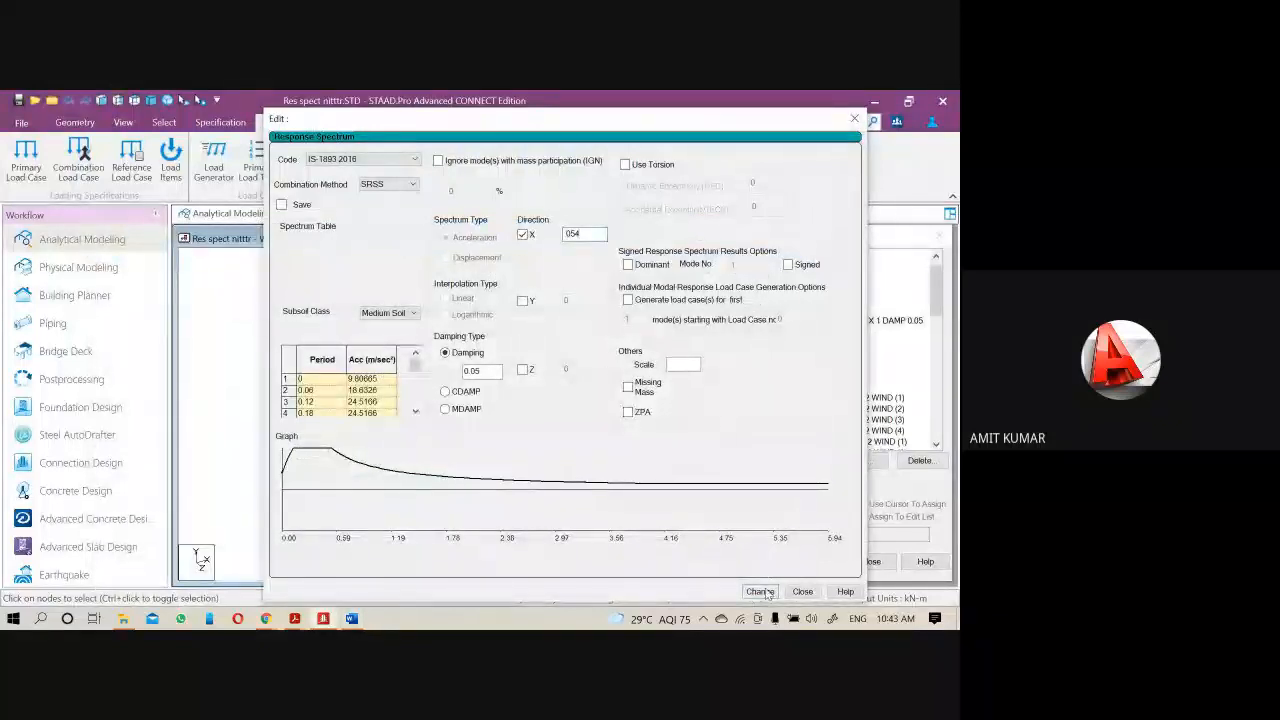
{"action": "left_click", "coordinate": [760, 592]}
{"action": "left_click", "coordinate": [609, 400]}
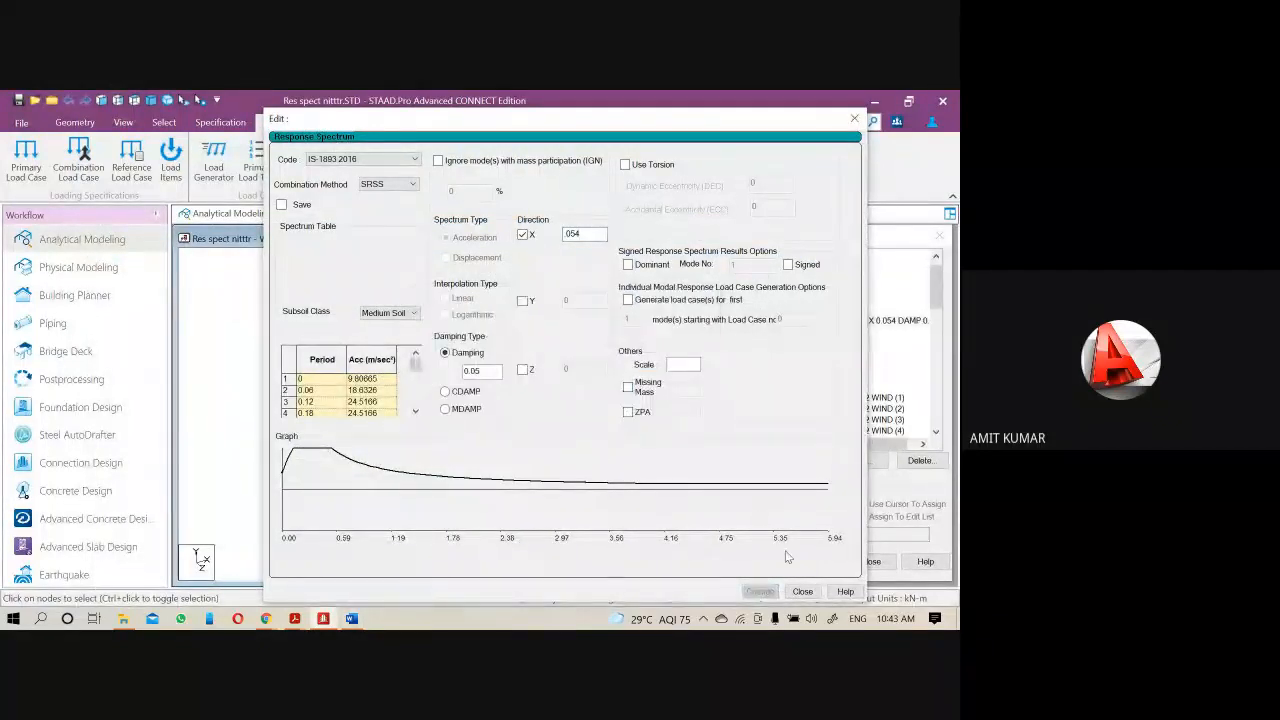
Set the Z direction factor of load case 6, RES SPEC Z, to 0.054 in its response spectrum and apply the change
{"action": "left_click", "coordinate": [802, 591]}
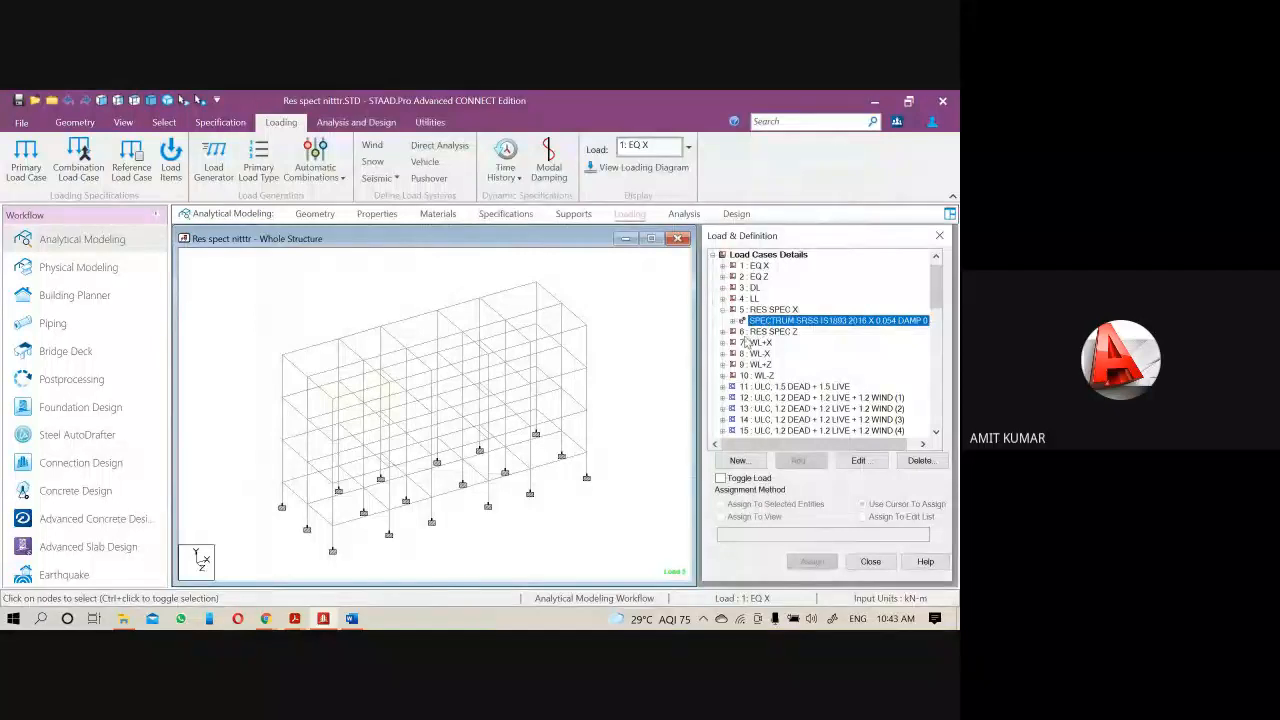
{"action": "left_click", "coordinate": [724, 332]}
{"action": "double_click", "coordinate": [773, 343]}
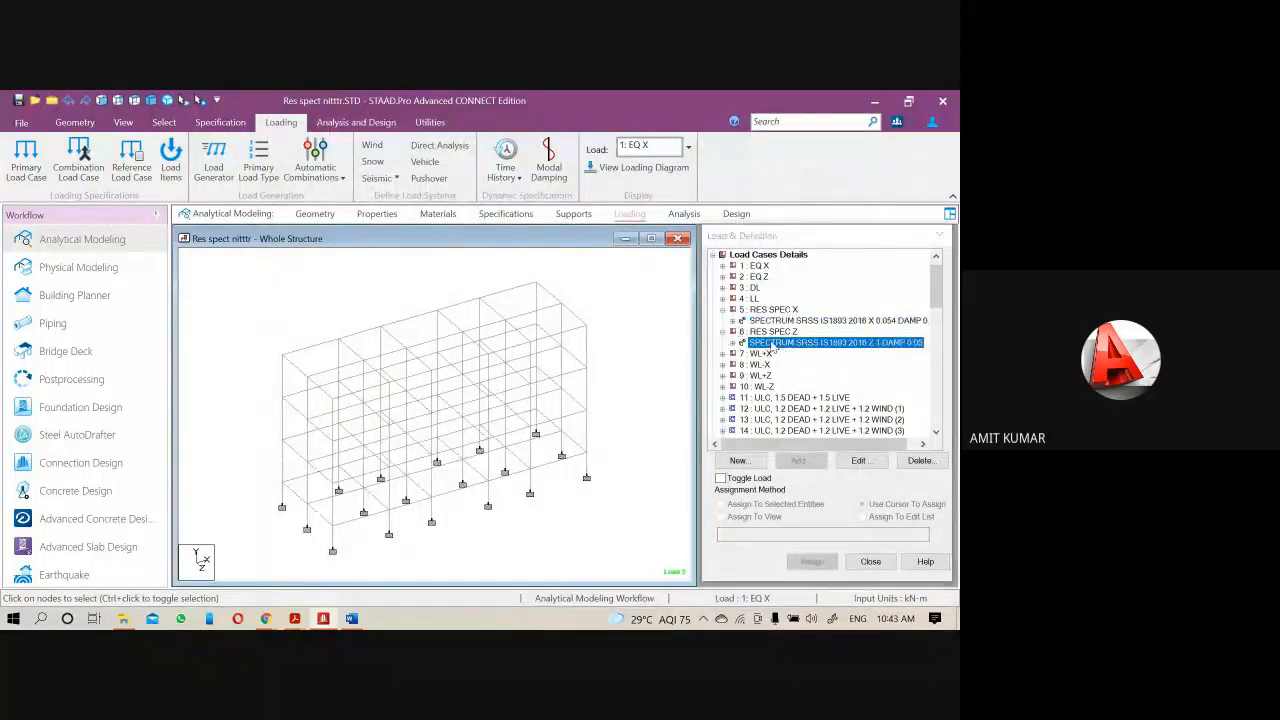
{"action": "double_click", "coordinate": [575, 370]}
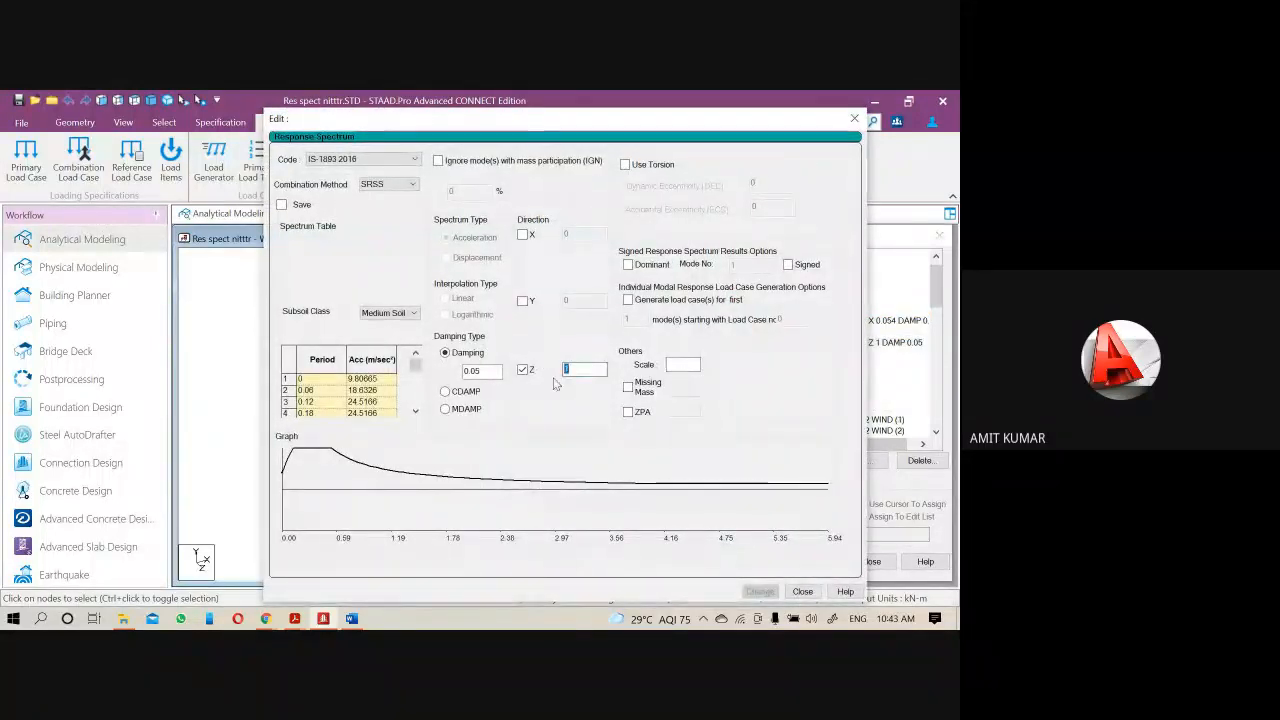
{"action": "key", "text": "BackSpace"}
{"action": "type", "text": "0"}
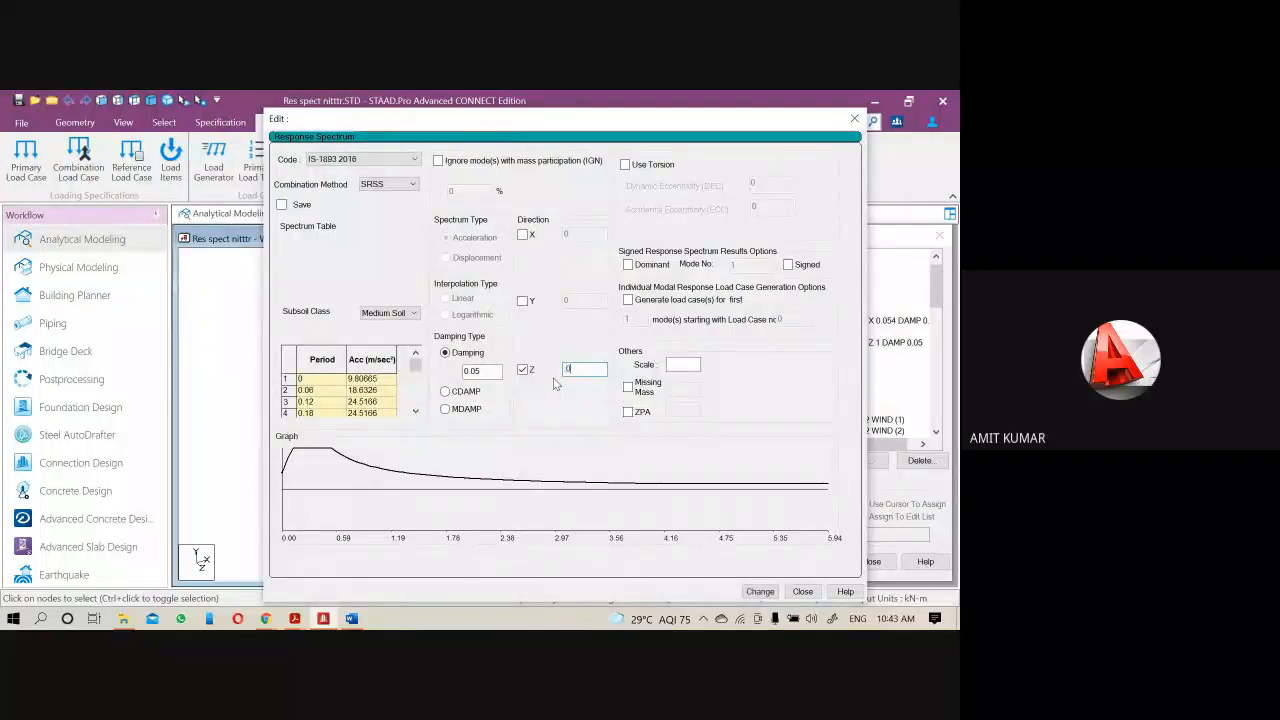
{"action": "type", "text": ".054"}
{"action": "left_click", "coordinate": [765, 593]}
{"action": "left_click", "coordinate": [802, 593]}
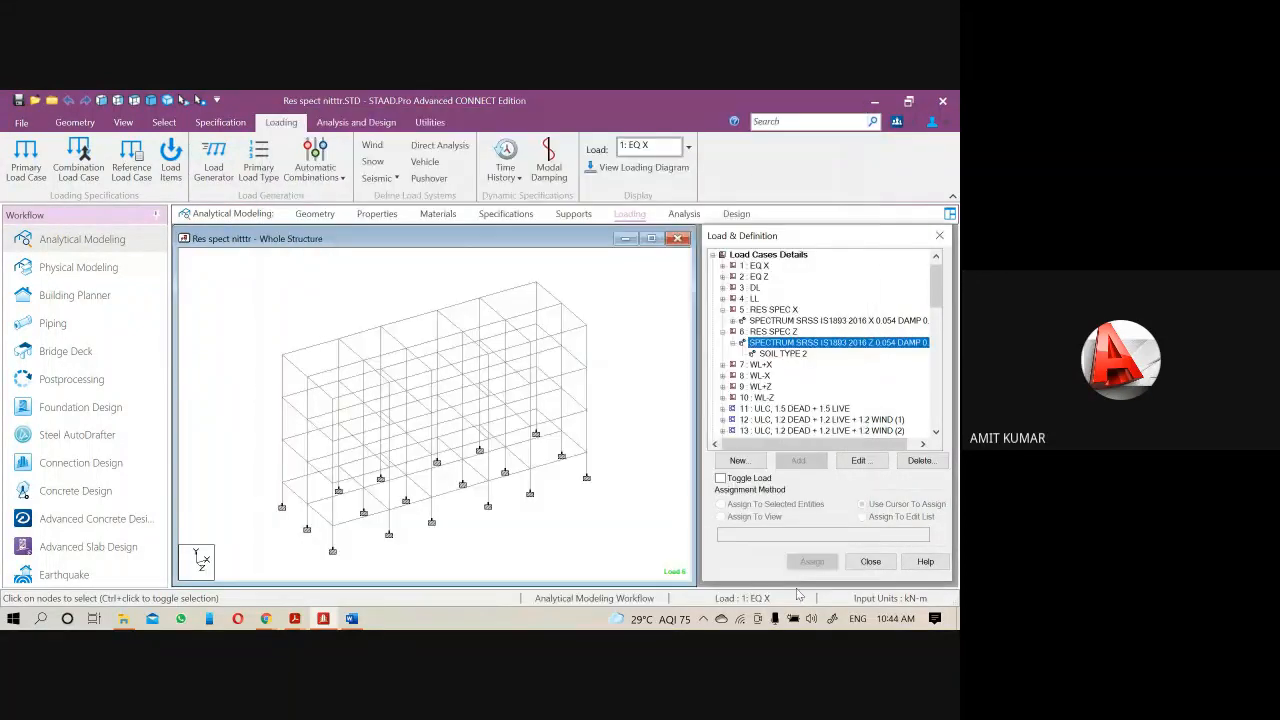
Run the analysis, saving the modified structure, and open the resulting output file
{"action": "left_click", "coordinate": [667, 438]}
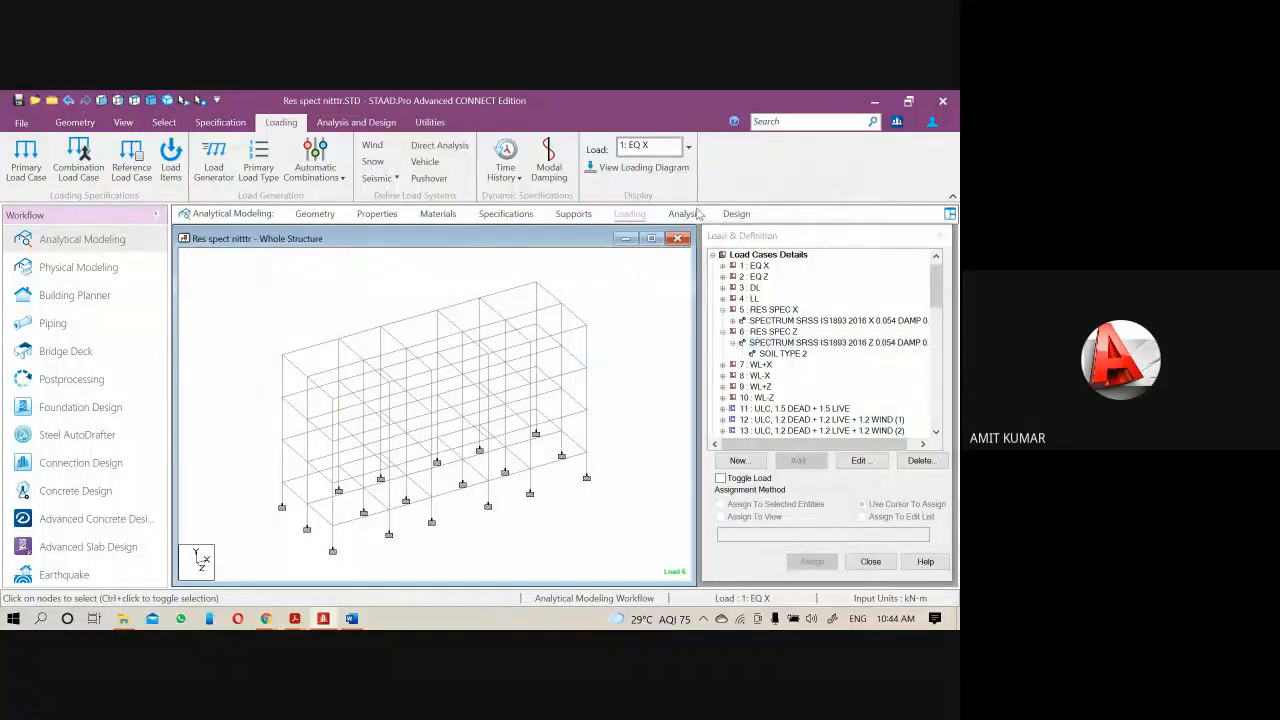
{"action": "left_click", "coordinate": [690, 213]}
{"action": "left_click", "coordinate": [244, 160]}
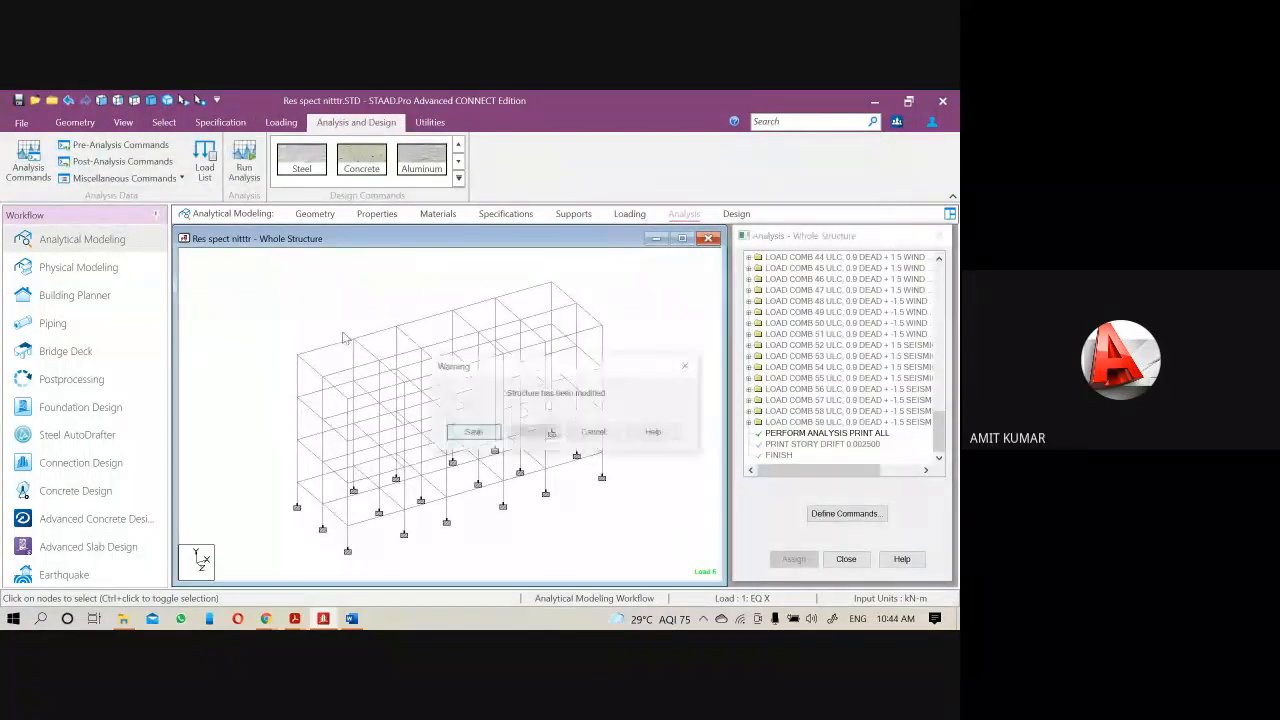
{"action": "left_click", "coordinate": [470, 431]}
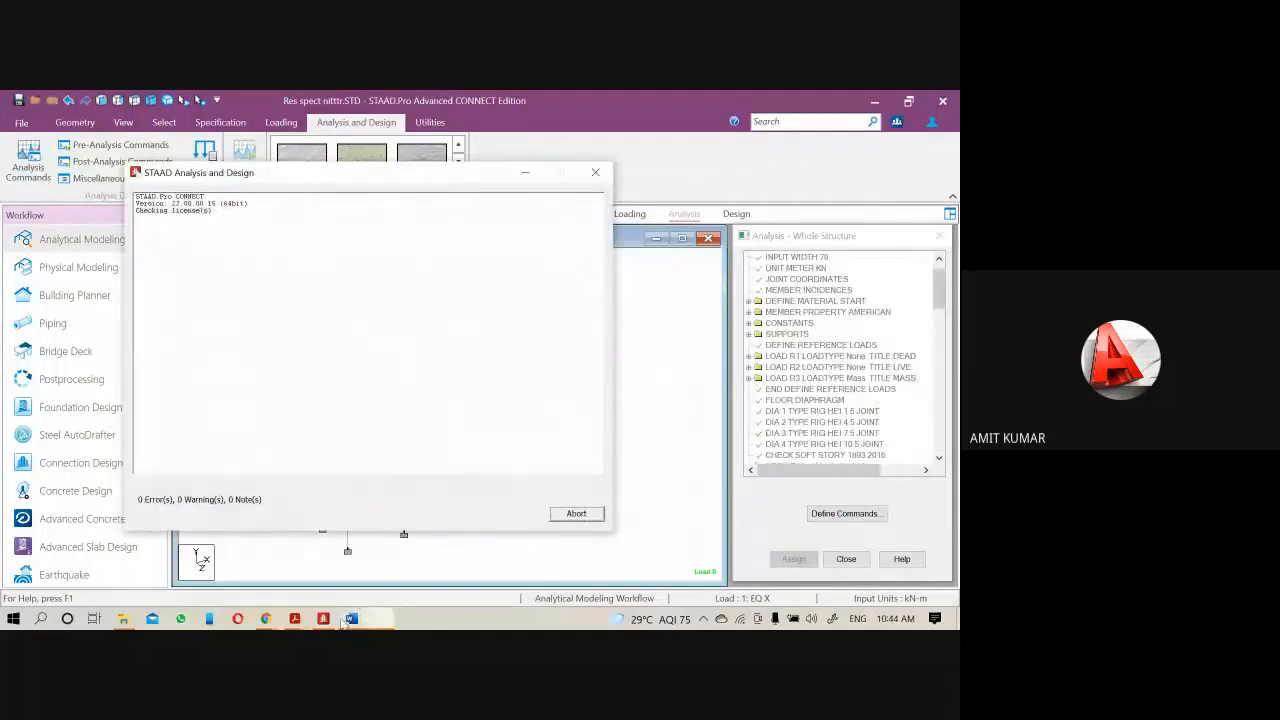
{"action": "mouse_move", "coordinate": [348, 622]}
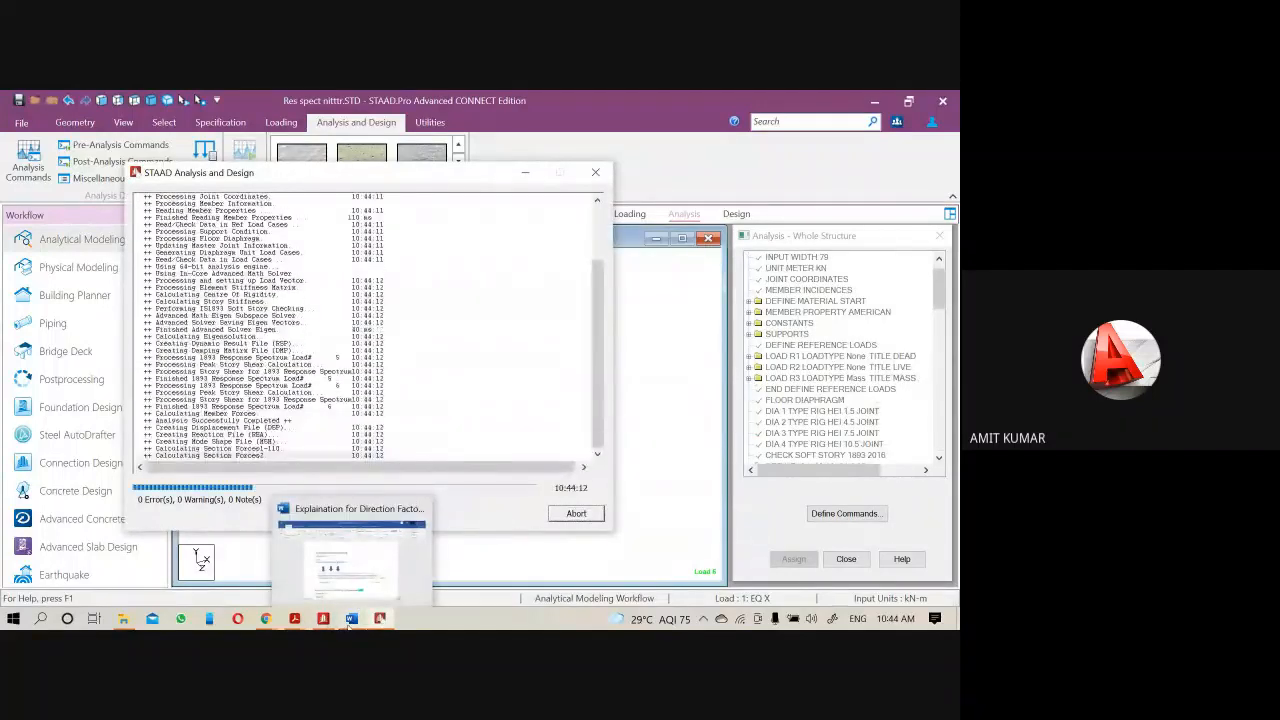
{"action": "left_click", "coordinate": [348, 620]}
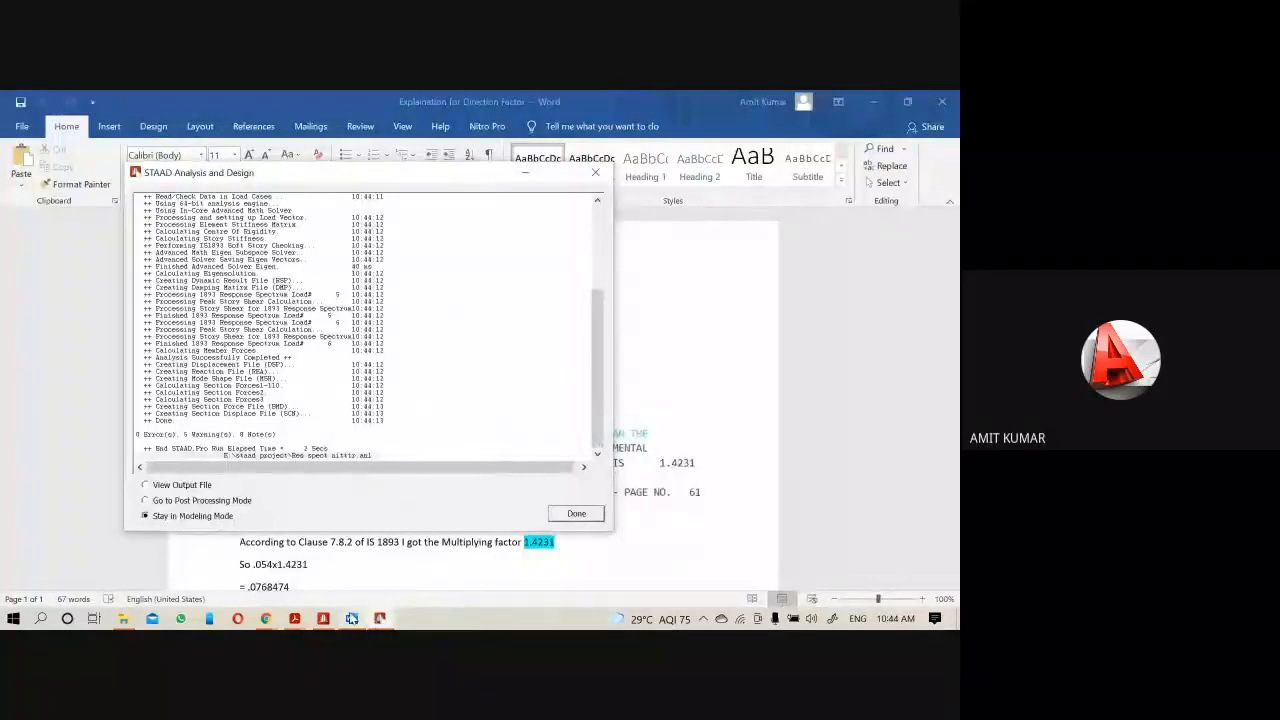
{"action": "left_click", "coordinate": [352, 620]}
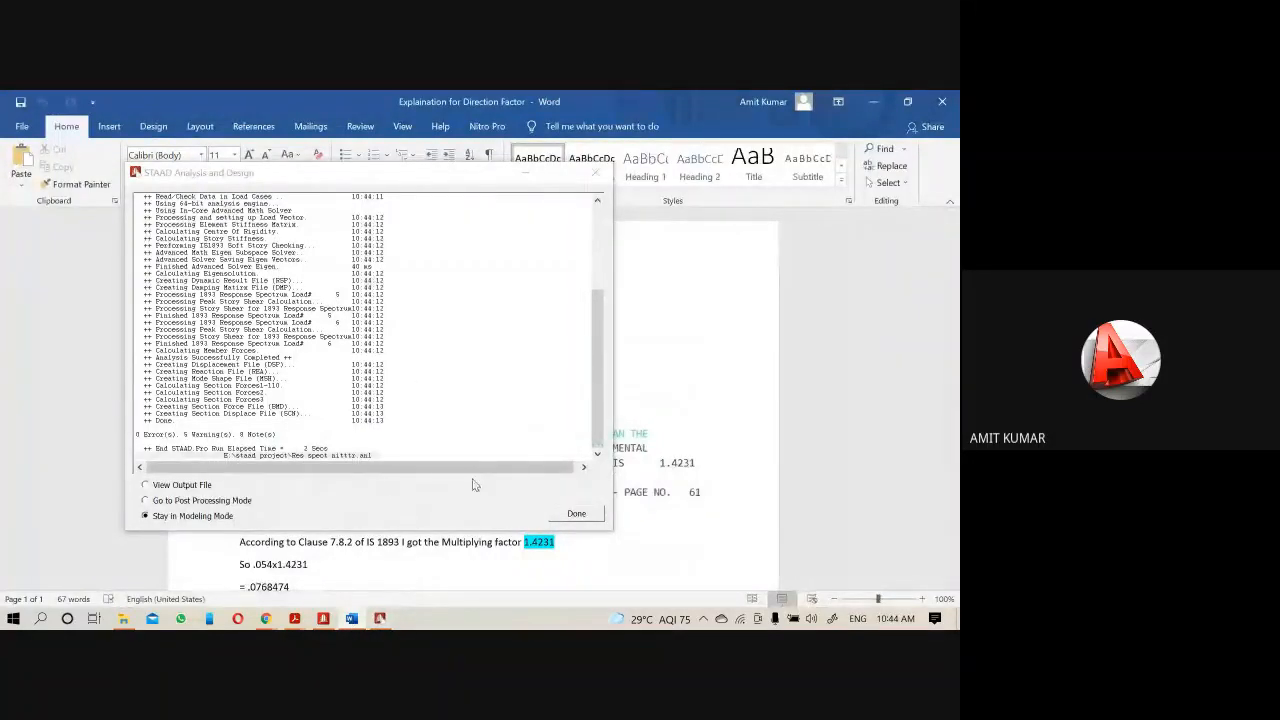
{"action": "left_click", "coordinate": [205, 486]}
{"action": "left_click", "coordinate": [572, 513]}
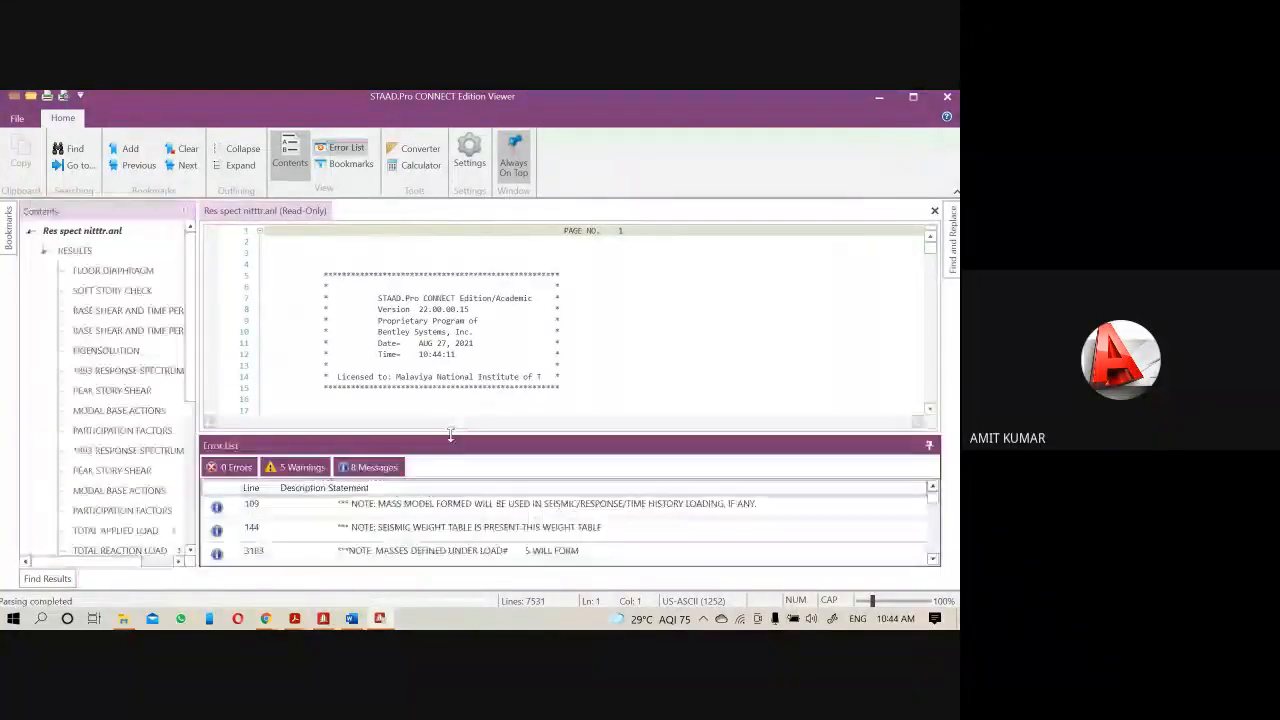
Hide the error list and look through the output file for the response spectrum load 5 results, including directional values and modal weights
{"action": "left_click", "coordinate": [929, 446]}
{"action": "scroll", "coordinate": [400, 475], "scroll_direction": "down", "scroll_amount": 7}
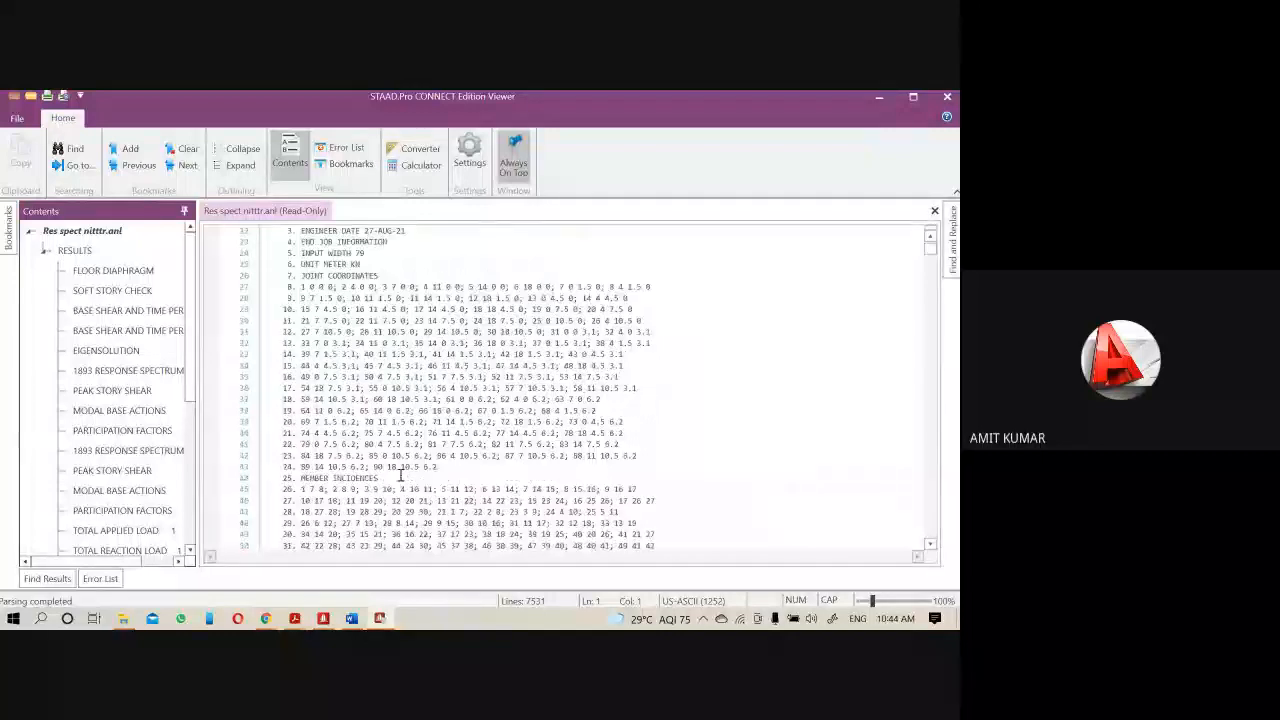
{"action": "scroll", "coordinate": [400, 475], "scroll_direction": "down", "scroll_amount": 20}
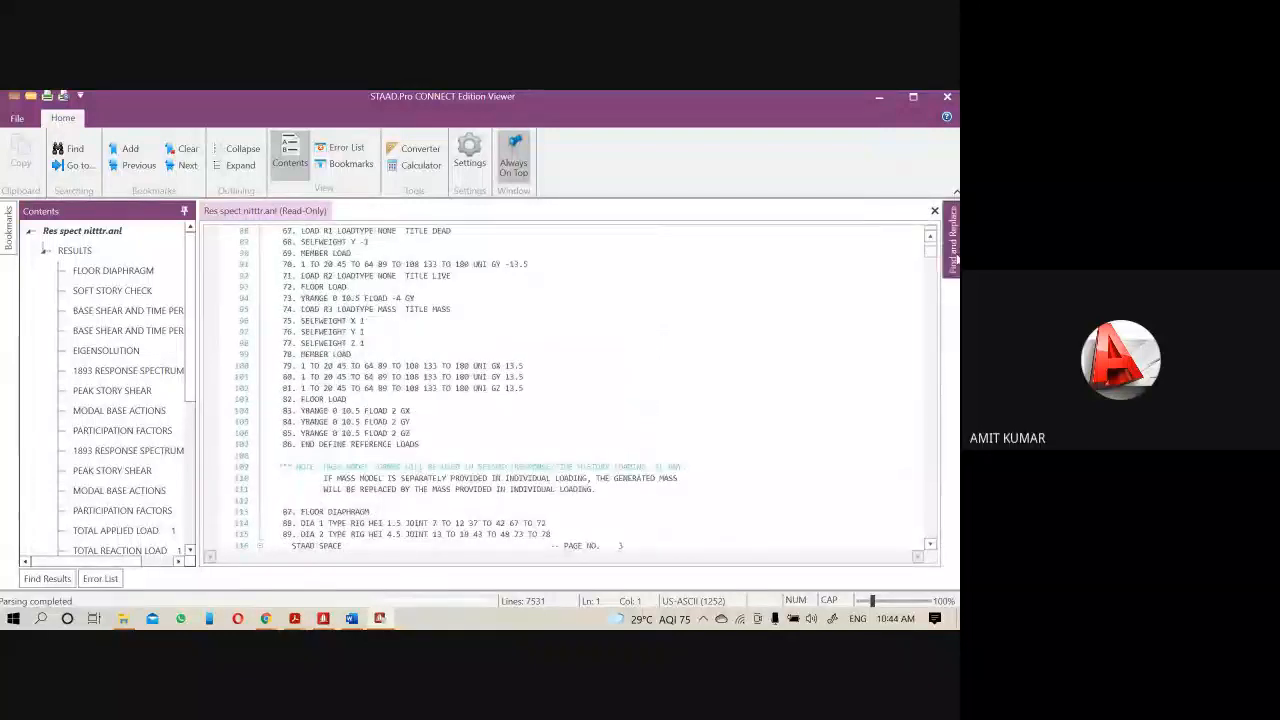
{"action": "scroll", "coordinate": [668, 392], "scroll_direction": "down", "scroll_amount": 6}
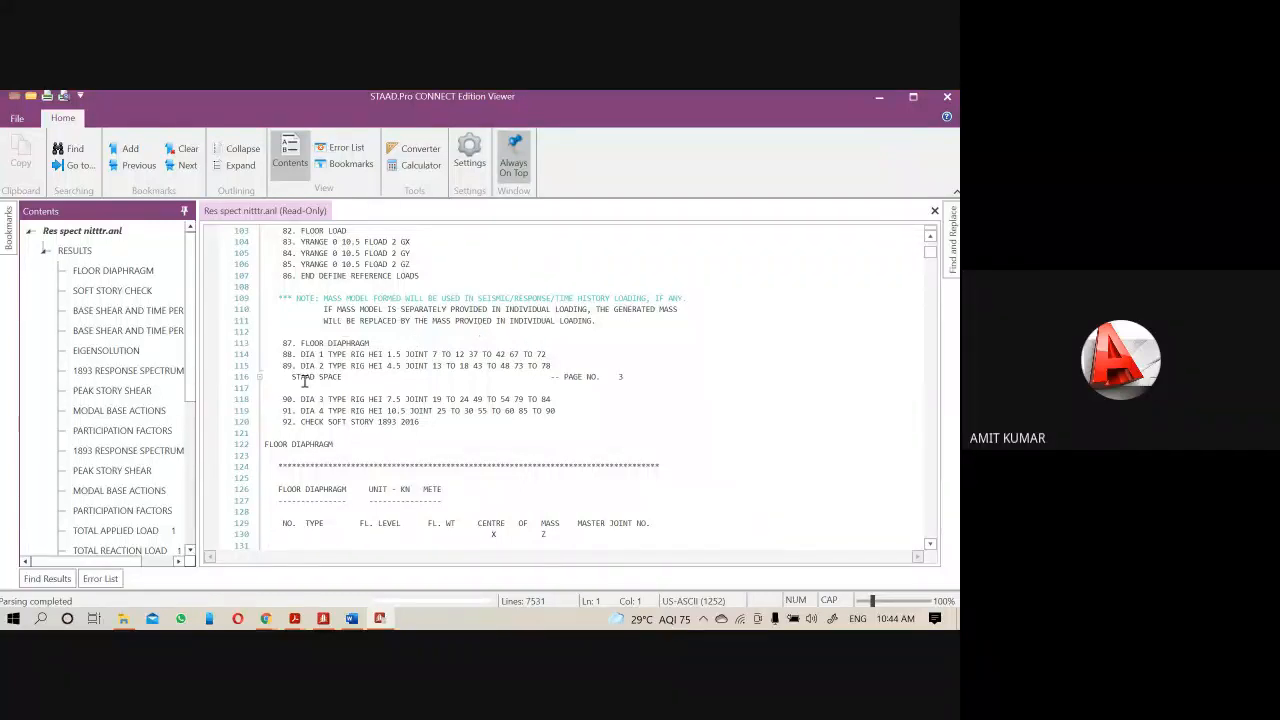
{"action": "scroll", "coordinate": [457, 386], "scroll_direction": "down", "scroll_amount": 10}
{"action": "scroll", "coordinate": [417, 425], "scroll_direction": "down", "scroll_amount": 20}
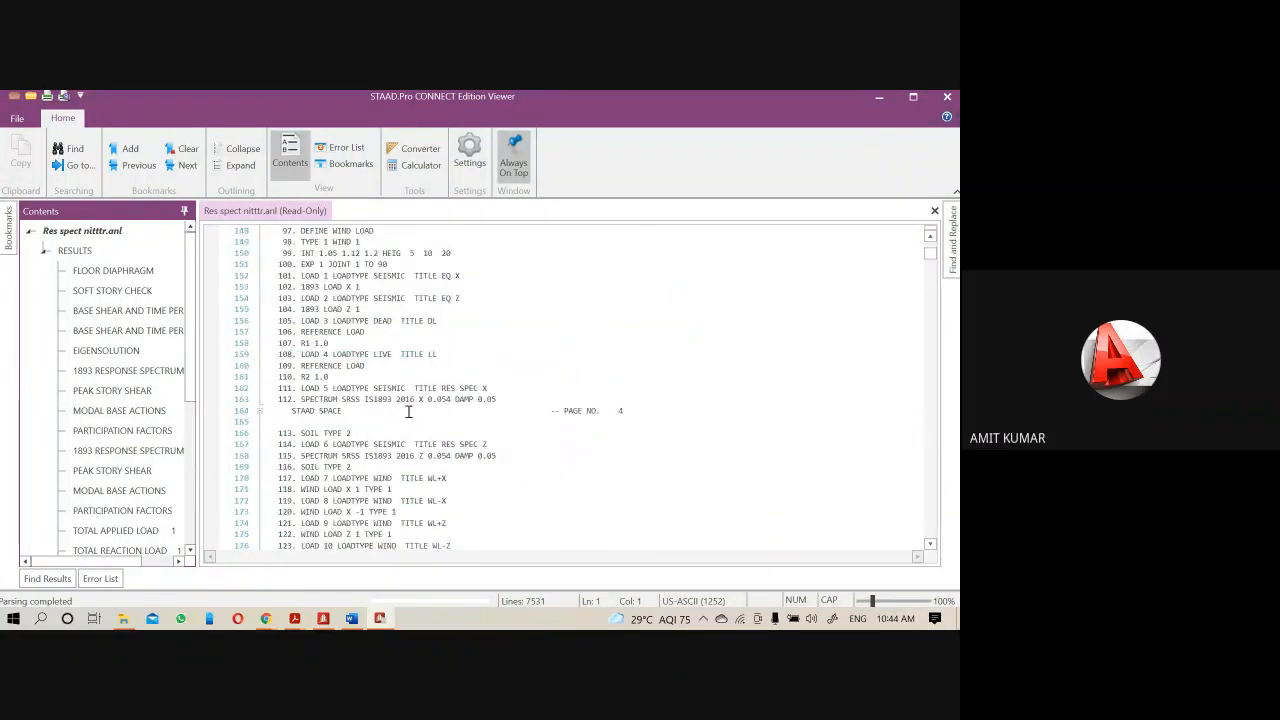
{"action": "scroll", "coordinate": [408, 404], "scroll_direction": "down", "scroll_amount": 20}
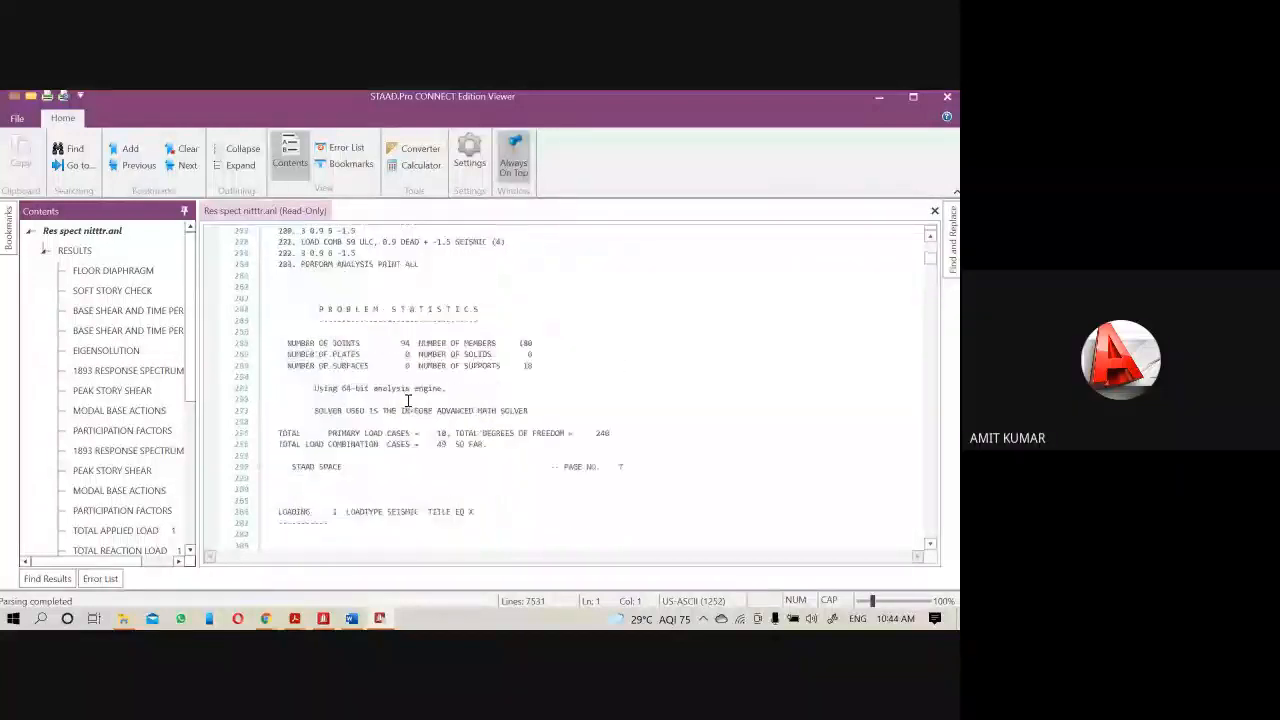
{"action": "scroll", "coordinate": [408, 404], "scroll_direction": "down", "scroll_amount": 20}
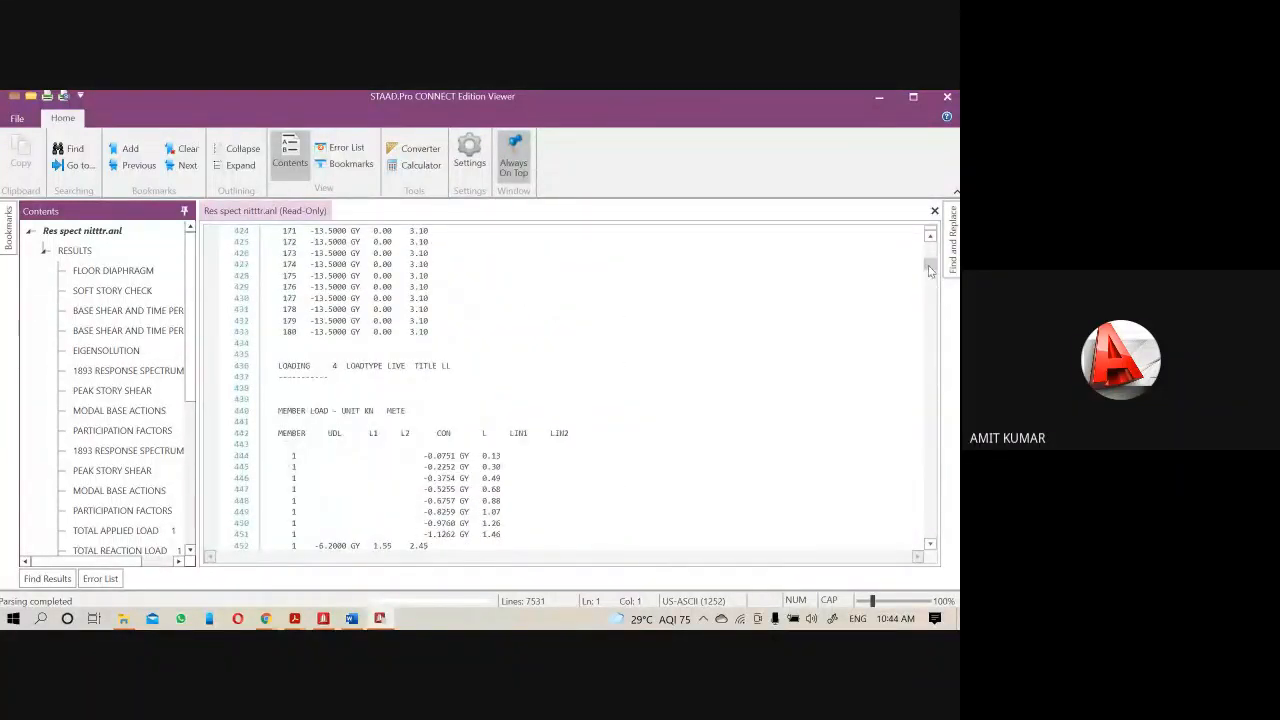
{"action": "left_click_drag", "start_coordinate": [929, 270], "coordinate": [932, 394]}
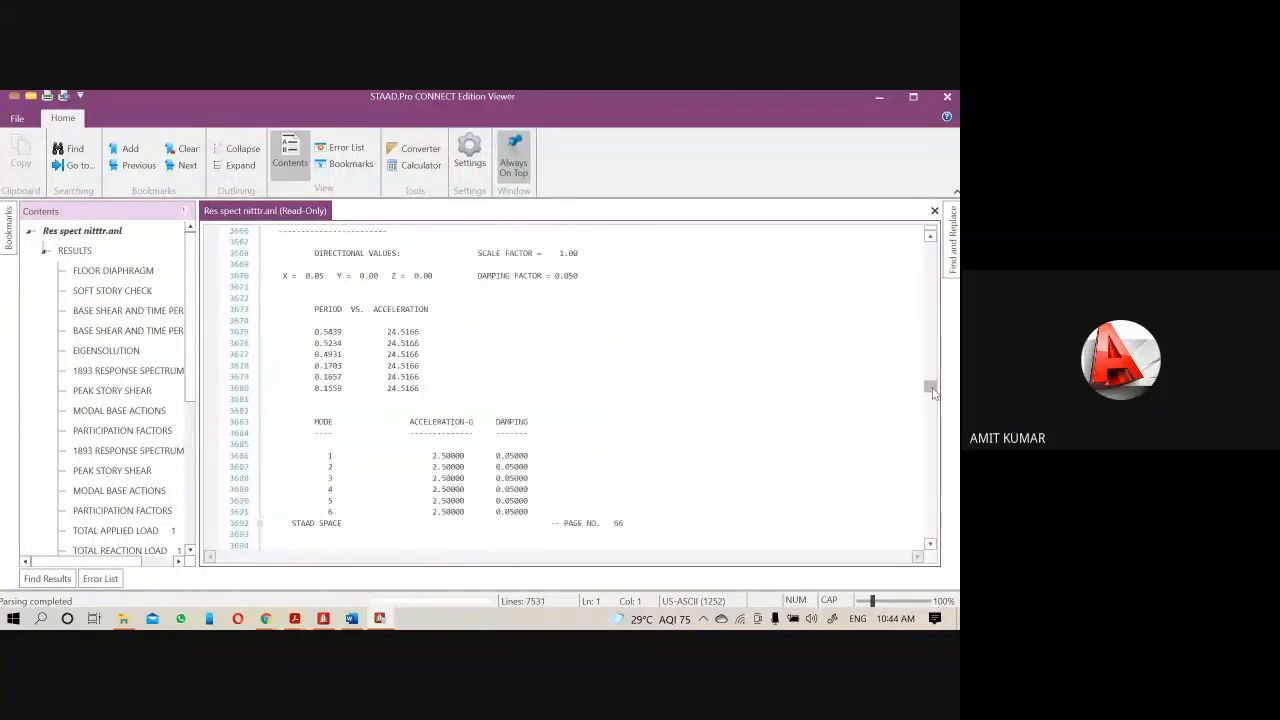
{"action": "scroll", "coordinate": [740, 434], "scroll_direction": "up", "scroll_amount": 12}
{"action": "scroll", "coordinate": [737, 433], "scroll_direction": "up", "scroll_amount": 7}
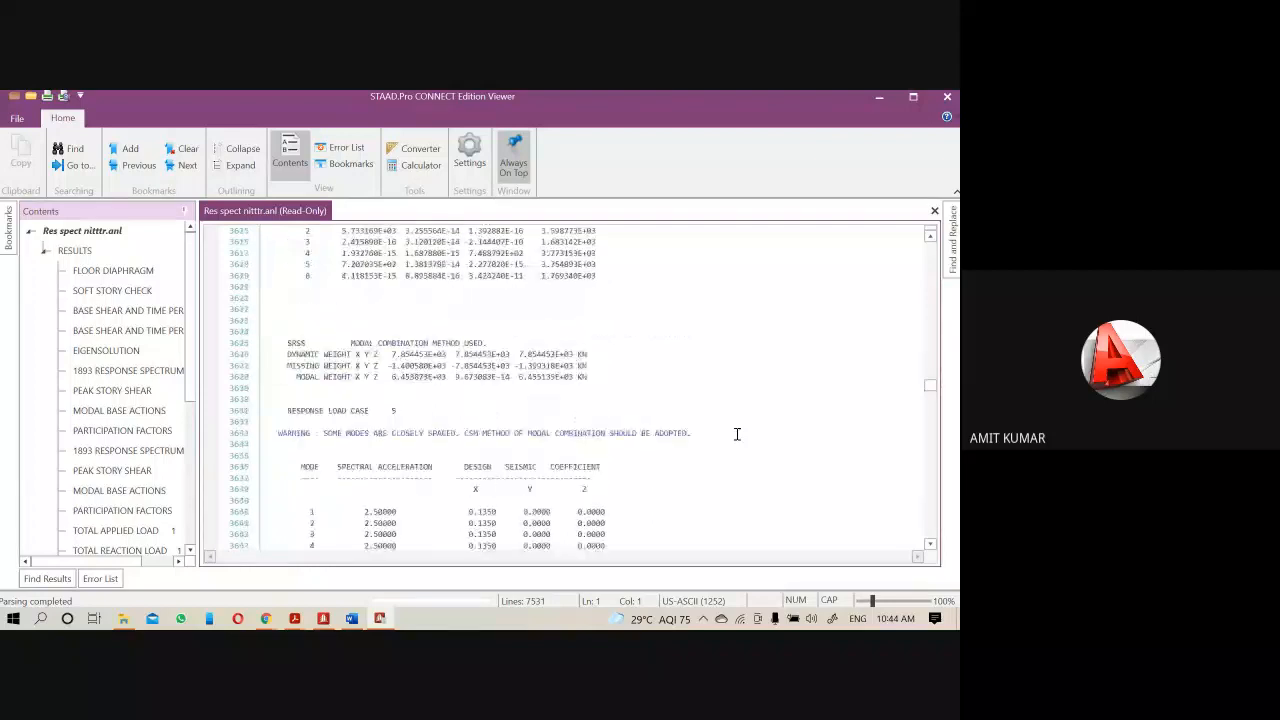
{"action": "scroll", "coordinate": [735, 429], "scroll_direction": "up", "scroll_amount": 10}
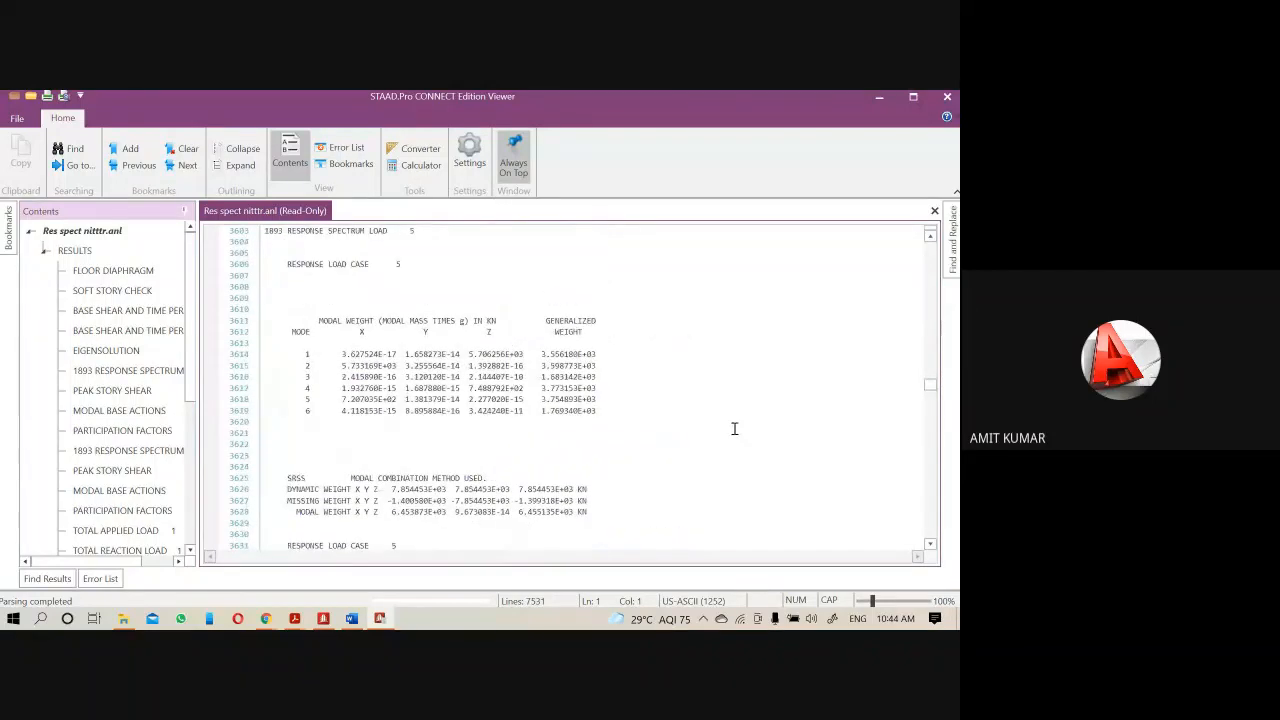
Switch to the Word document and review its base shear note and the multiplying factor calculation for the direction factor
{"action": "left_click", "coordinate": [355, 618]}
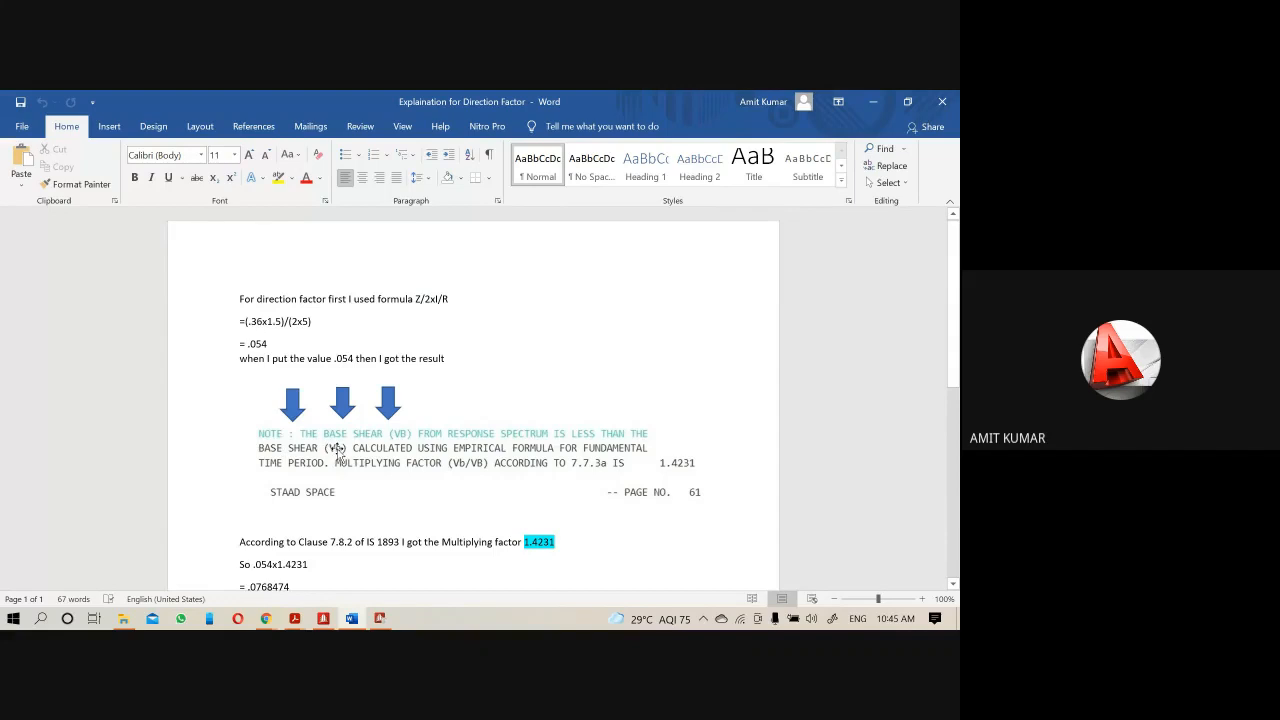
{"action": "scroll", "coordinate": [337, 448], "scroll_direction": "down", "scroll_amount": 4}
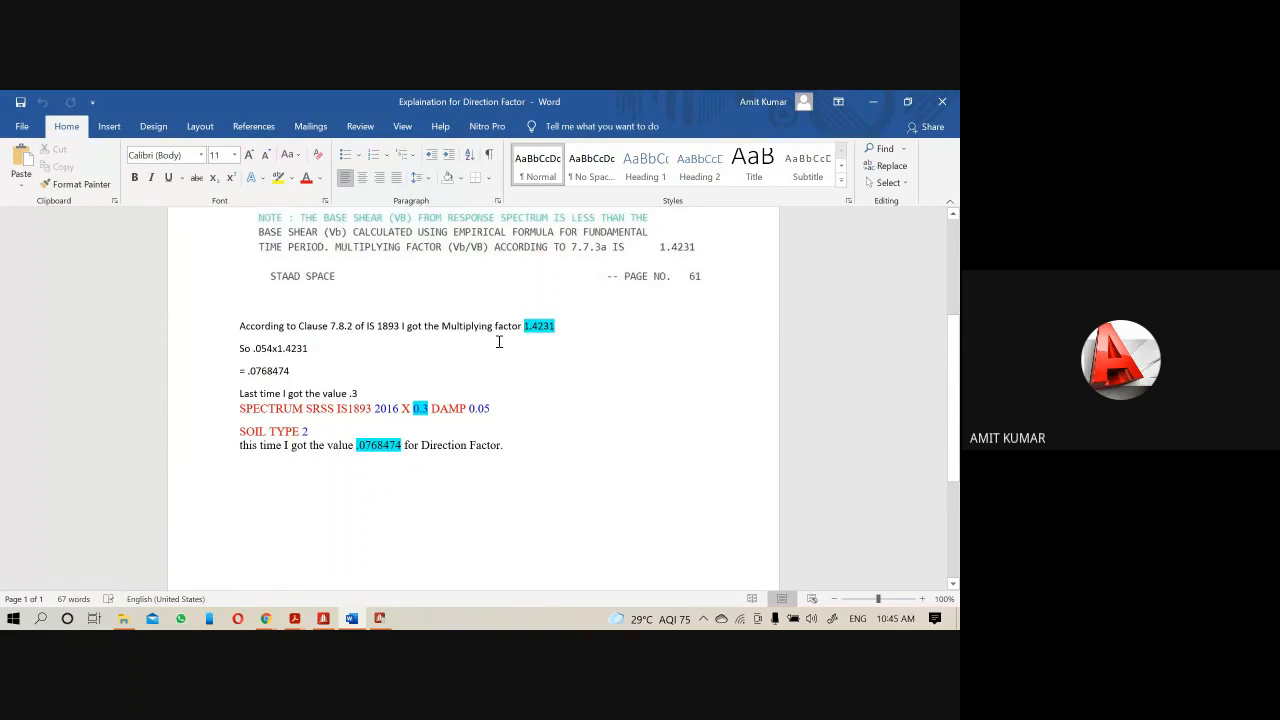
{"action": "scroll", "coordinate": [499, 333], "scroll_direction": "up", "scroll_amount": 2}
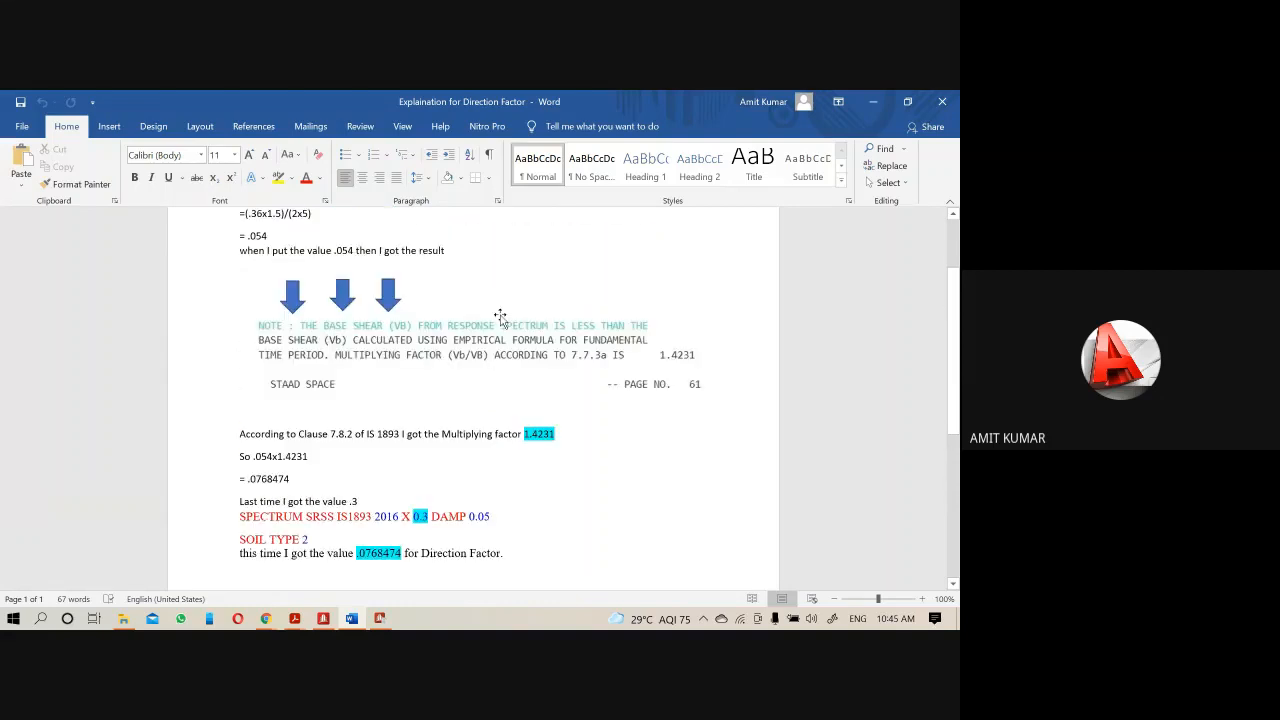
{"action": "scroll", "coordinate": [429, 391], "scroll_direction": "up", "scroll_amount": 1}
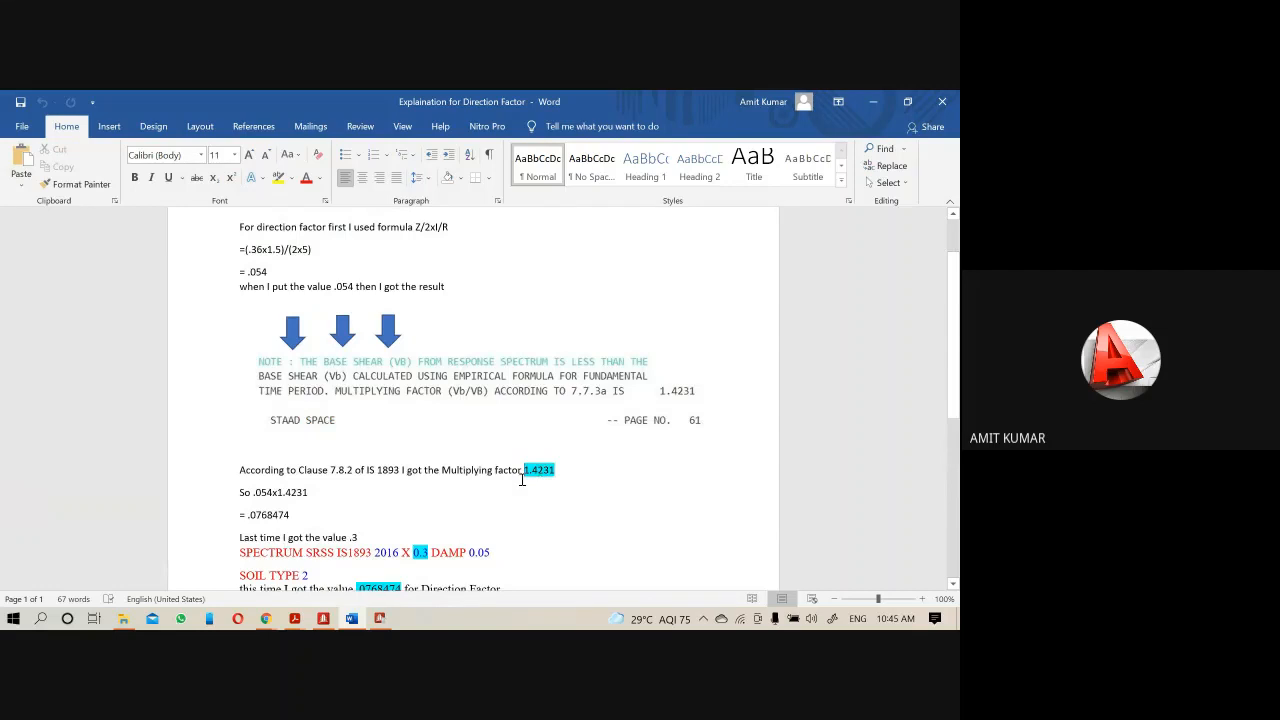
Return to the STAAD output viewer and search the analysis results for BASE SHEAR
{"action": "mouse_move", "coordinate": [387, 623]}
{"action": "left_click", "coordinate": [381, 619]}
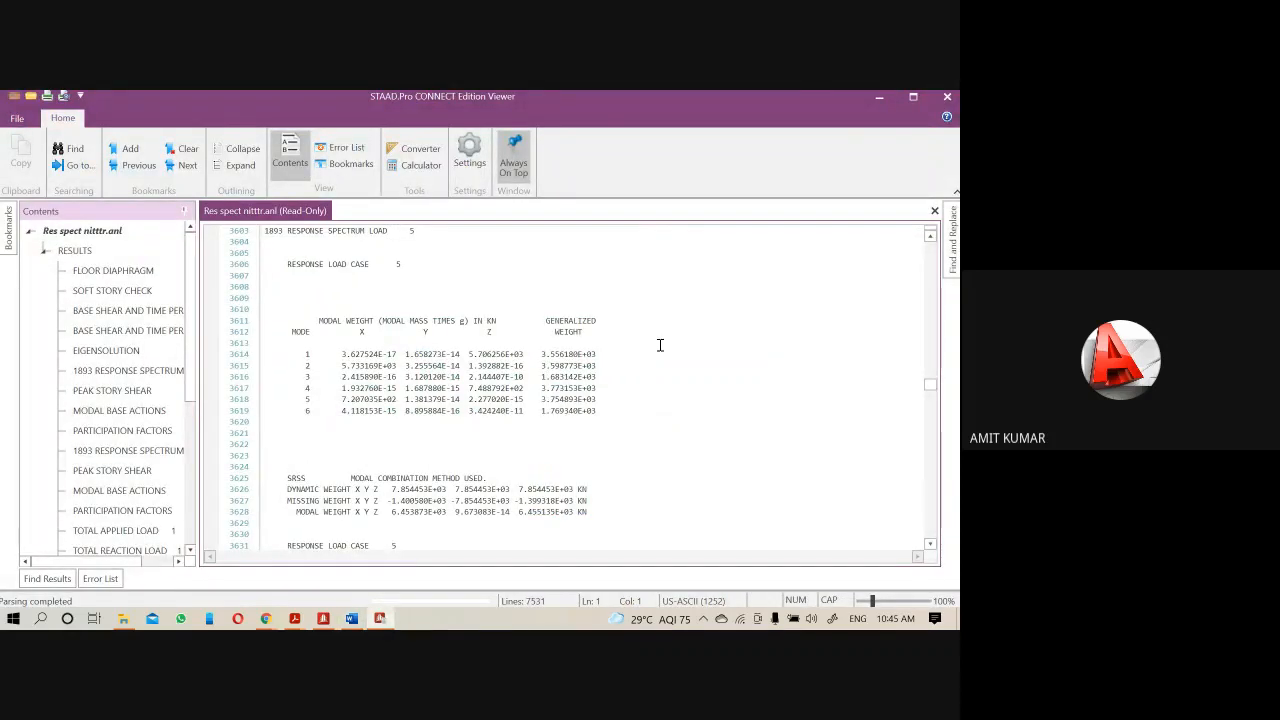
{"action": "key", "text": "ctrl+f"}
{"action": "type", "text": "B"}
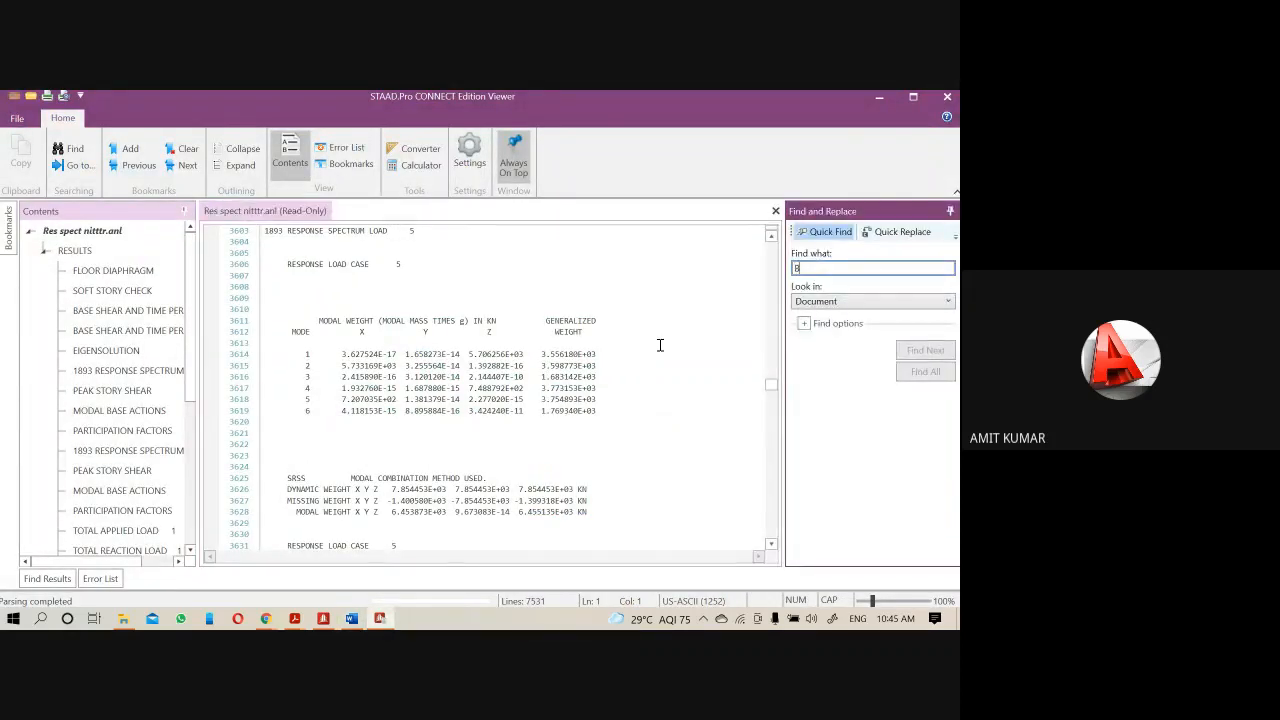
{"action": "type", "text": "ASE SHEAR"}
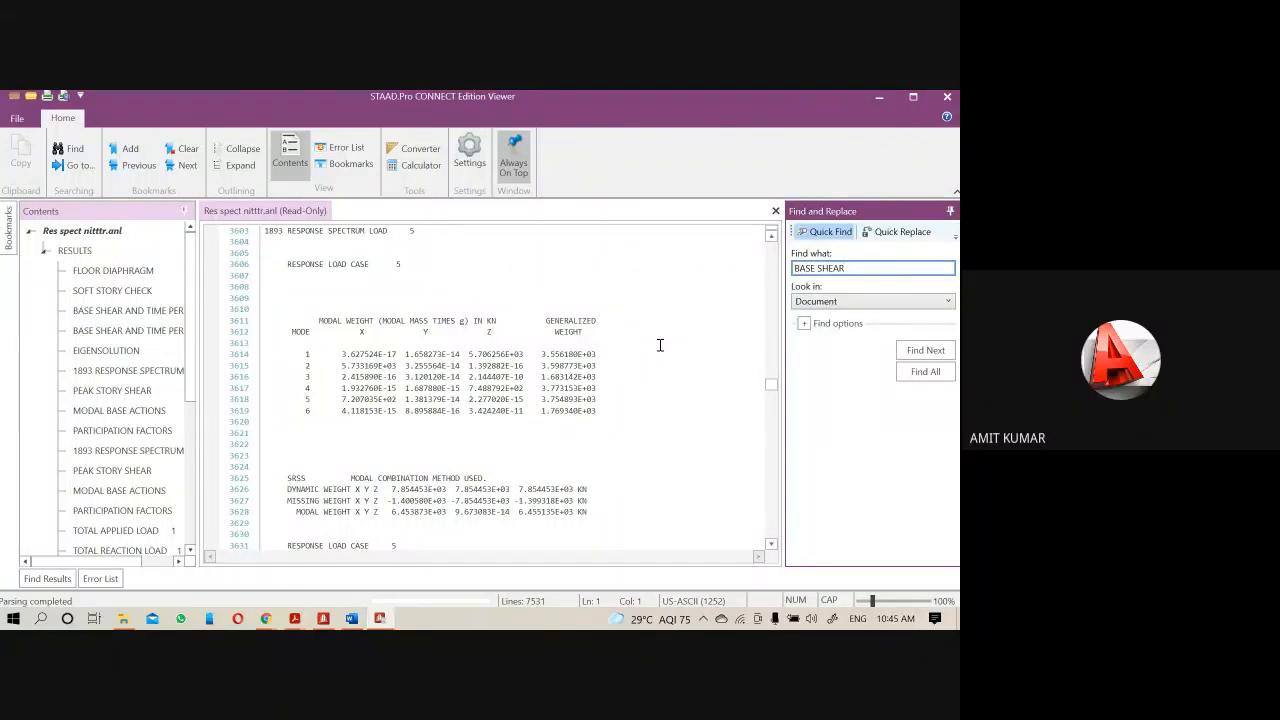
{"action": "key", "text": "Return"}
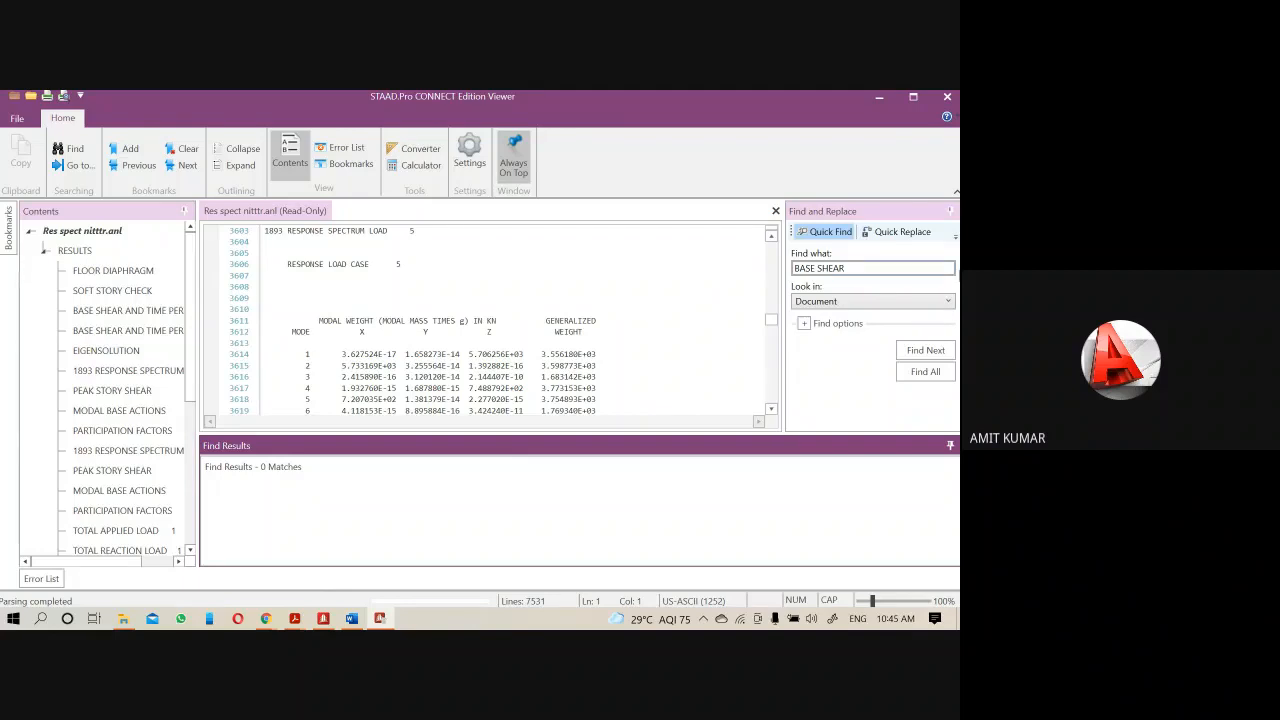
{"action": "left_click_drag", "start_coordinate": [922, 213], "coordinate": [648, 350]}
{"action": "left_click", "coordinate": [572, 298]}
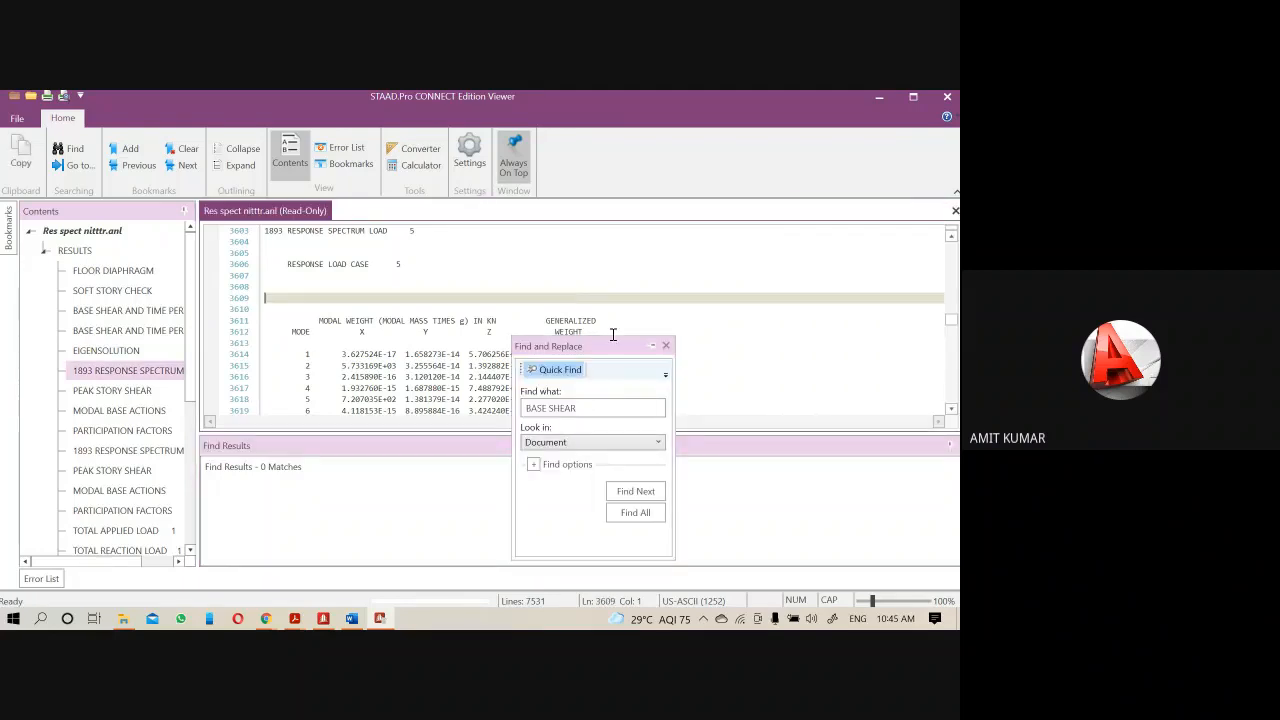
{"action": "left_click", "coordinate": [667, 349]}
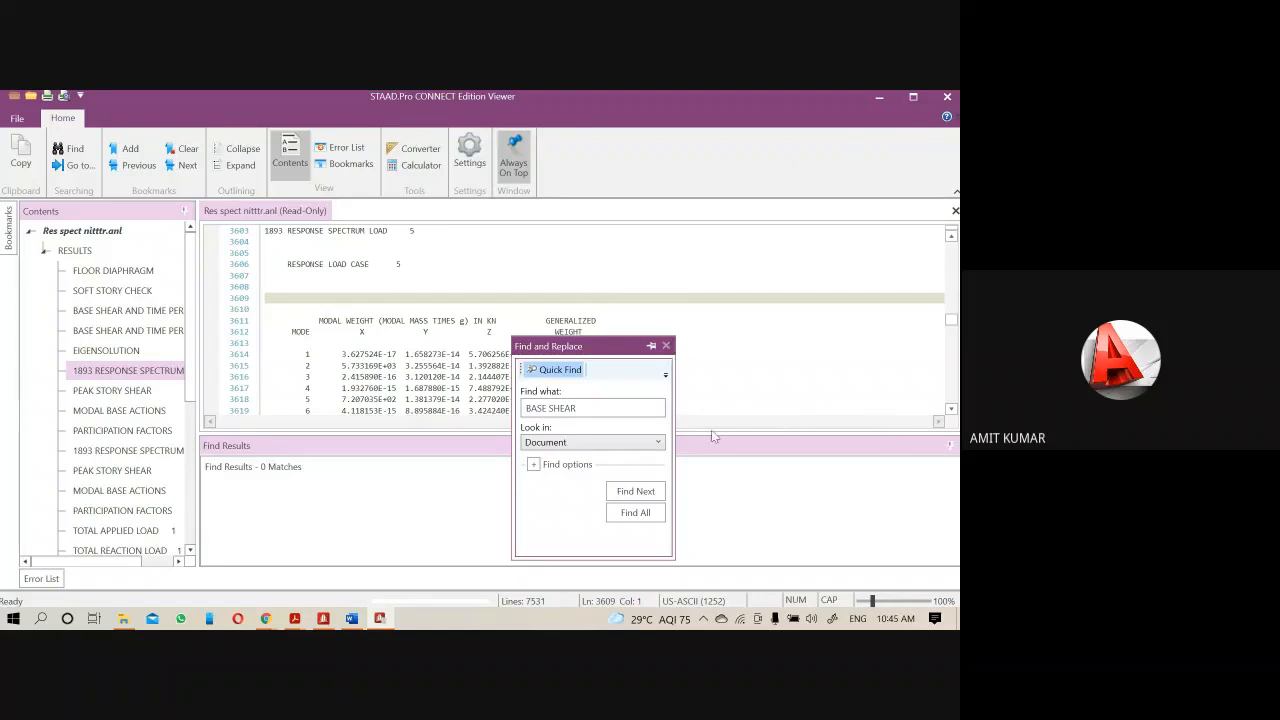
{"action": "left_click", "coordinate": [517, 286]}
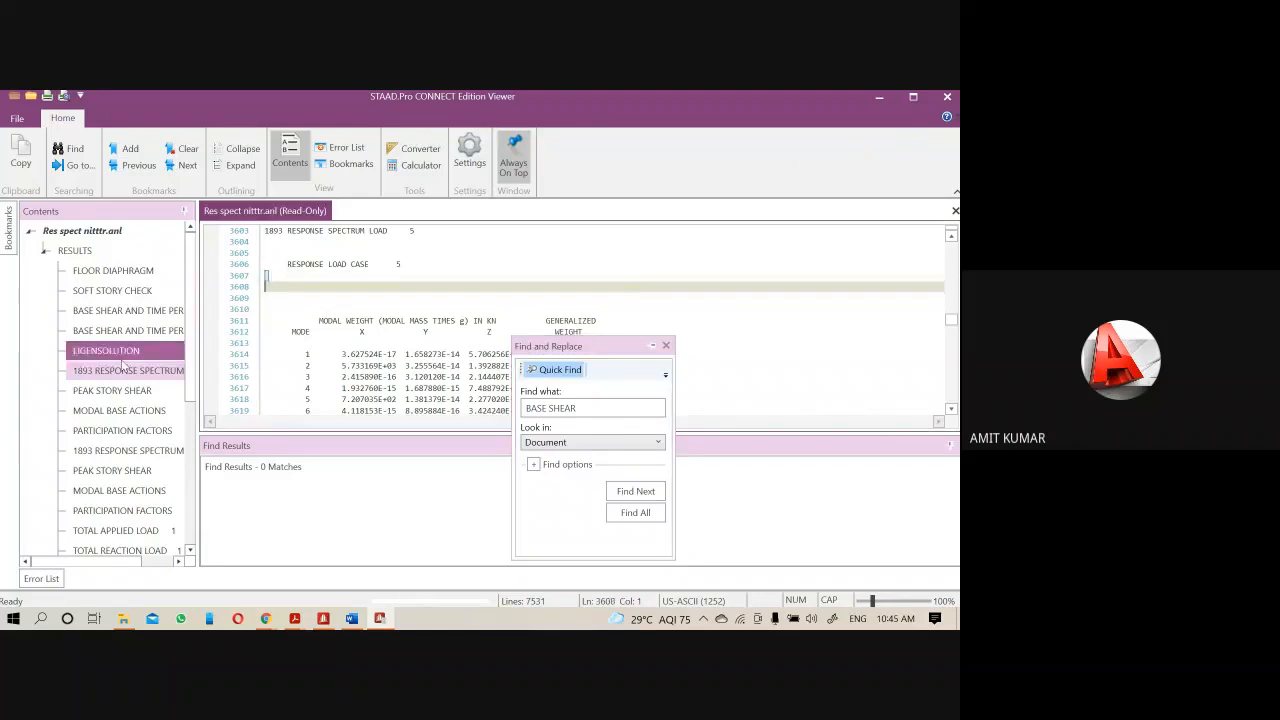
Examine the base shear and time period results for the X and Z directions in the output file
{"action": "left_click", "coordinate": [130, 311]}
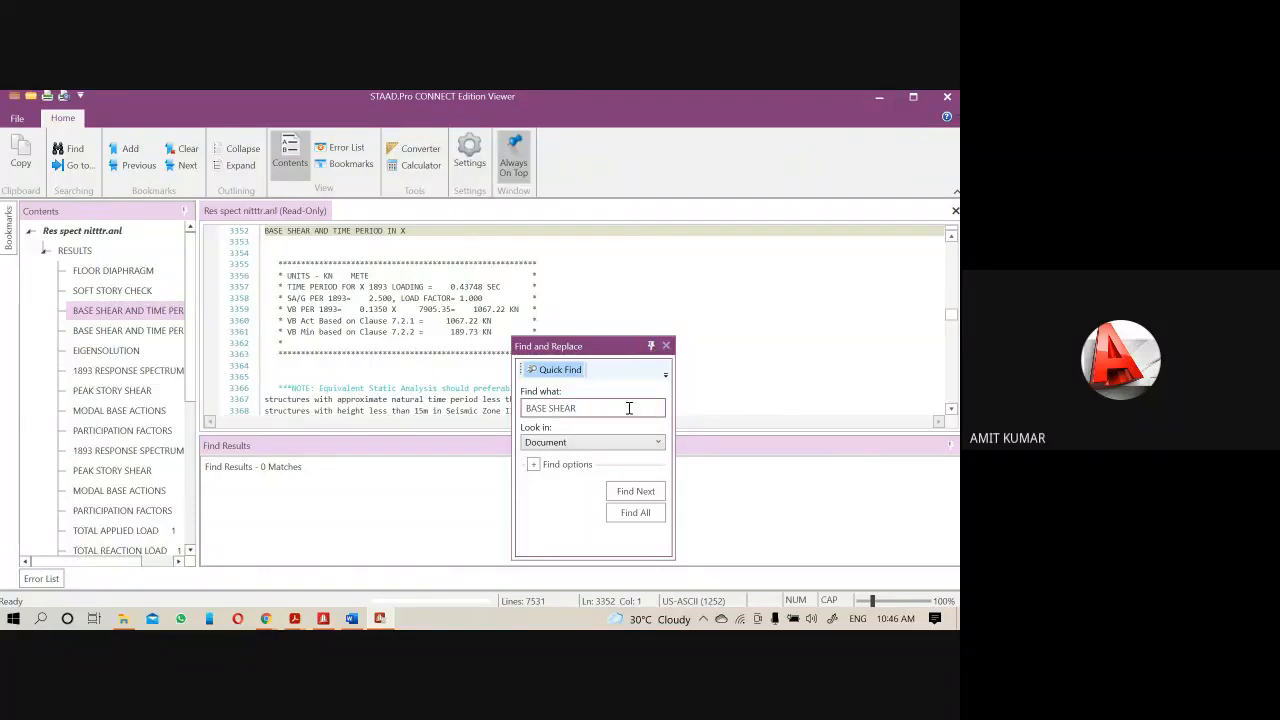
{"action": "left_click_drag", "start_coordinate": [670, 346], "coordinate": [876, 264]}
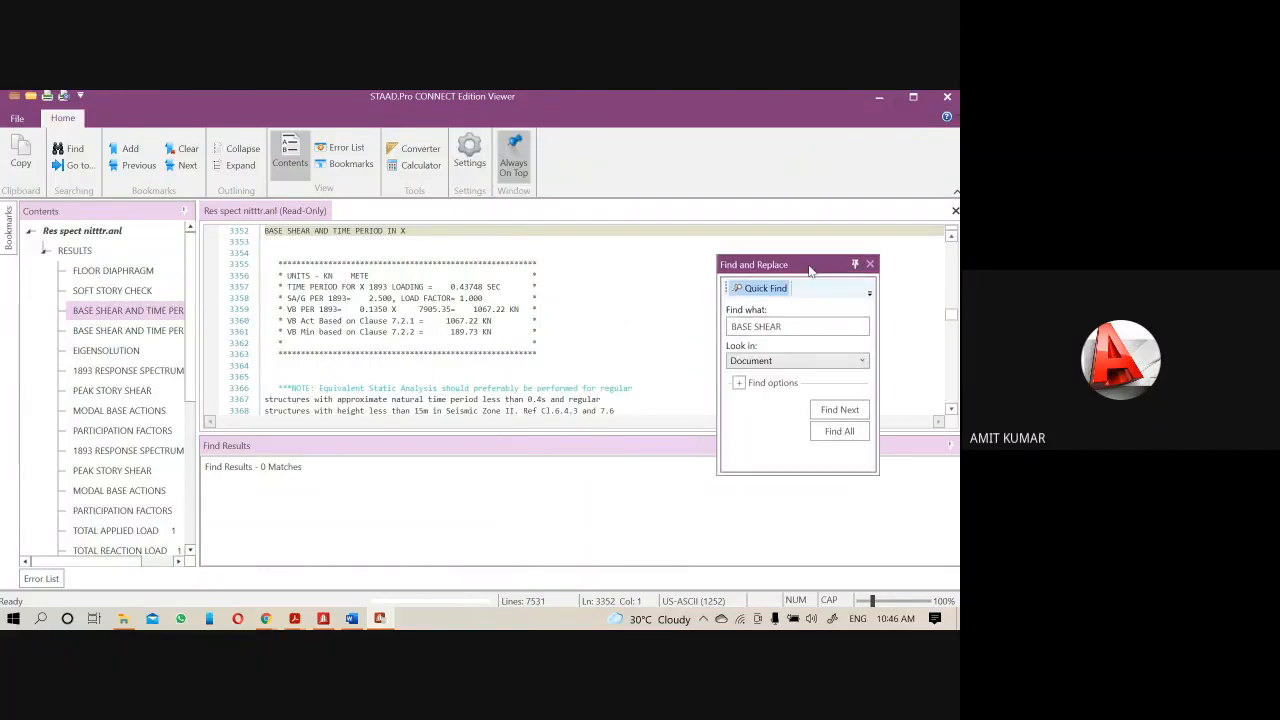
{"action": "scroll", "coordinate": [435, 370], "scroll_direction": "down", "scroll_amount": 4}
{"action": "scroll", "coordinate": [435, 368], "scroll_direction": "down", "scroll_amount": 9}
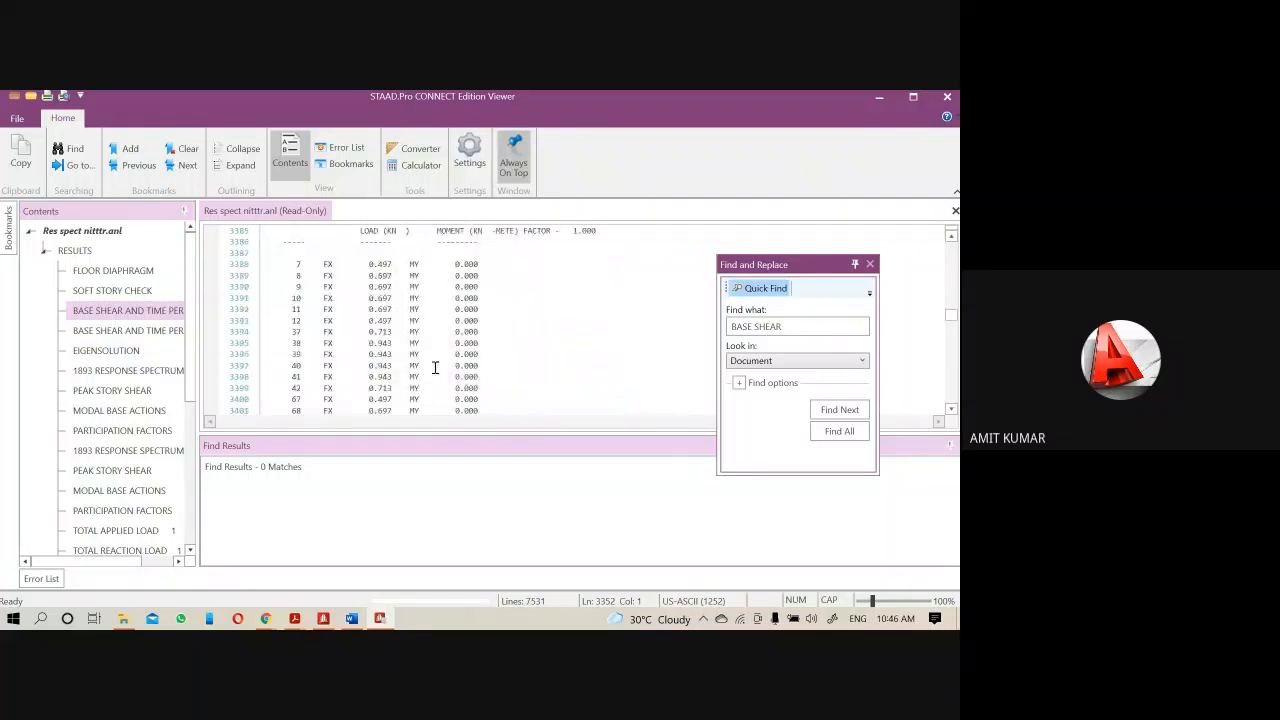
{"action": "scroll", "coordinate": [455, 366], "scroll_direction": "up", "scroll_amount": 7}
{"action": "scroll", "coordinate": [453, 366], "scroll_direction": "up", "scroll_amount": 2}
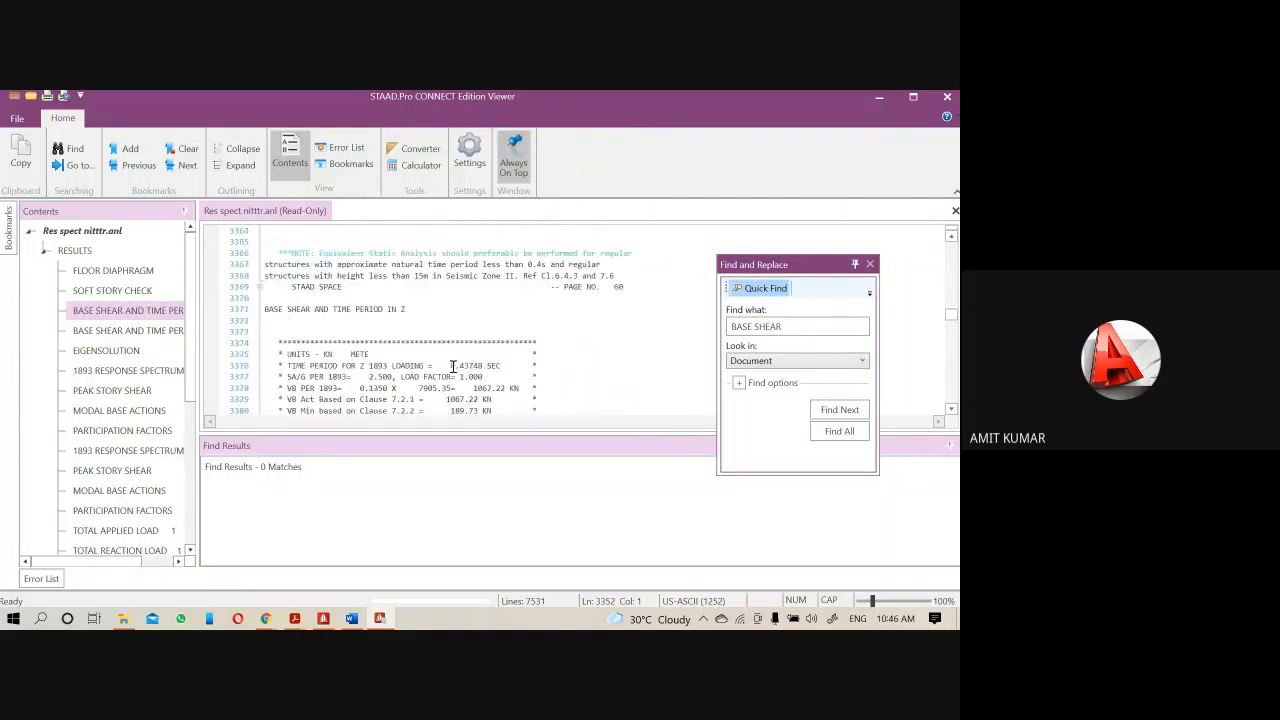
Look through the response spectrum load 5 results down to the base shear note with the multiplying factor
{"action": "scroll", "coordinate": [452, 366], "scroll_direction": "down", "scroll_amount": 20}
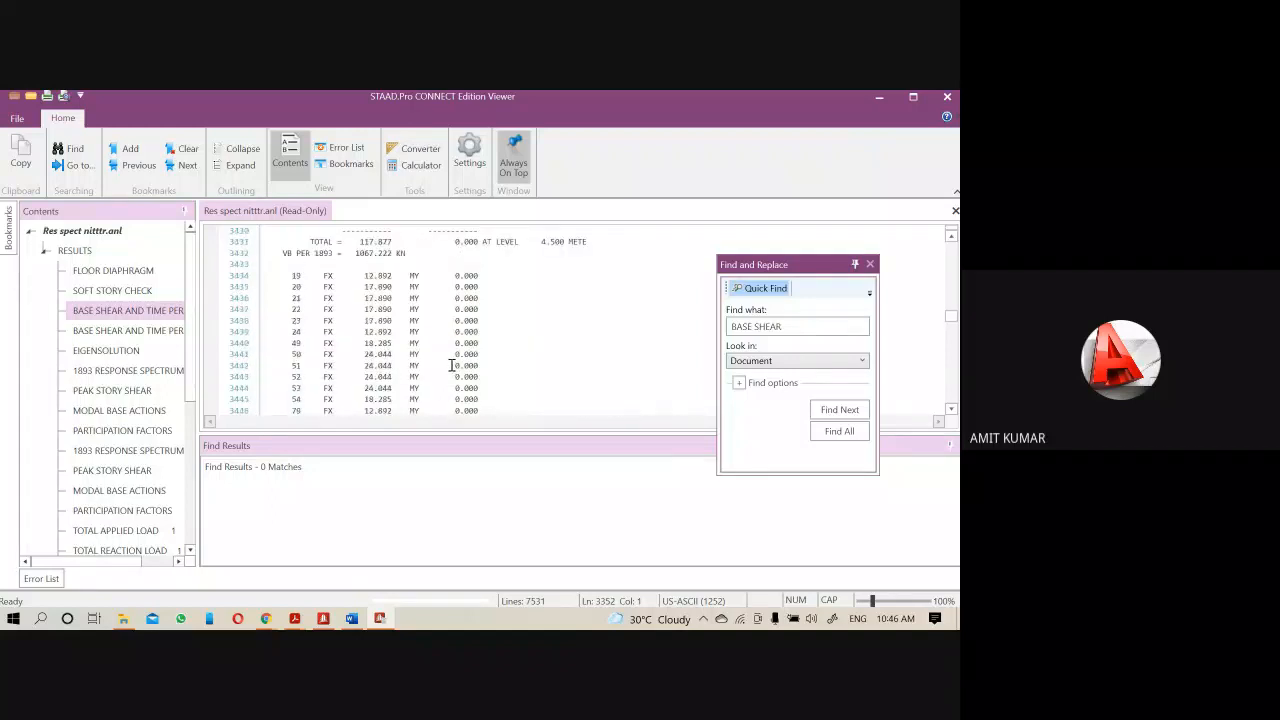
{"action": "scroll", "coordinate": [451, 364], "scroll_direction": "down", "scroll_amount": 20}
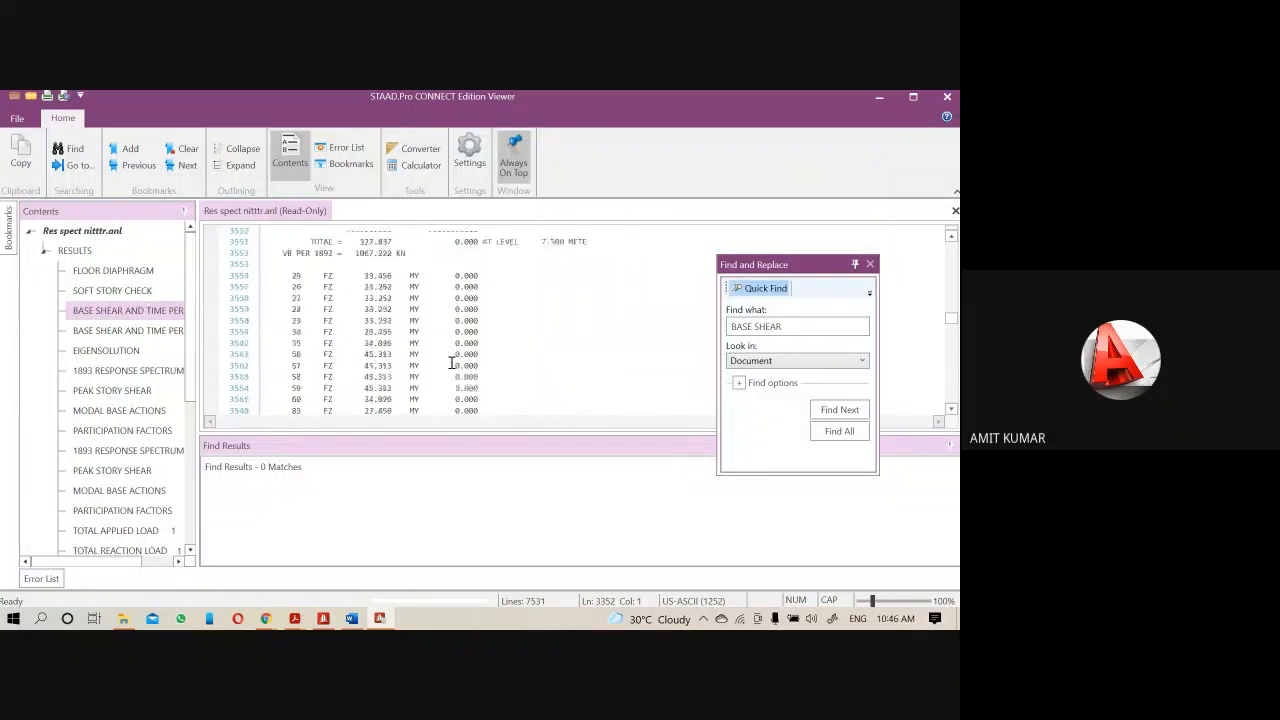
{"action": "scroll", "coordinate": [451, 364], "scroll_direction": "down", "scroll_amount": 17}
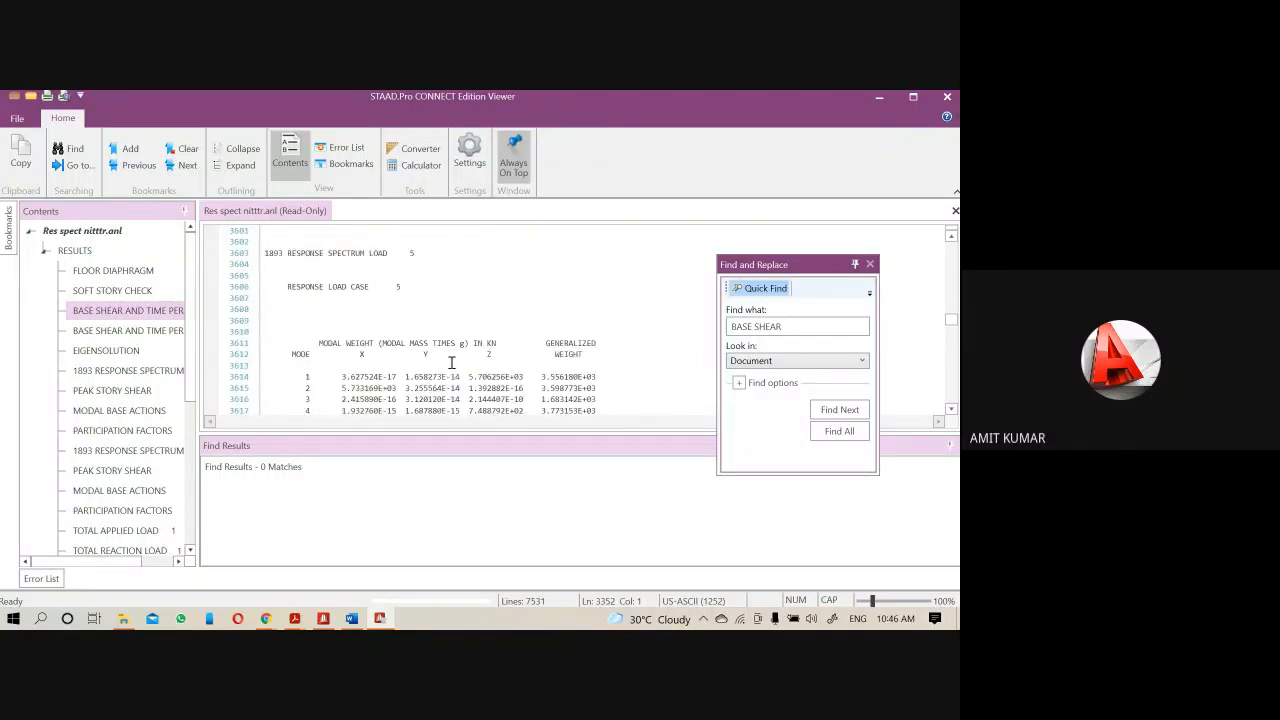
{"action": "scroll", "coordinate": [451, 364], "scroll_direction": "down", "scroll_amount": 4}
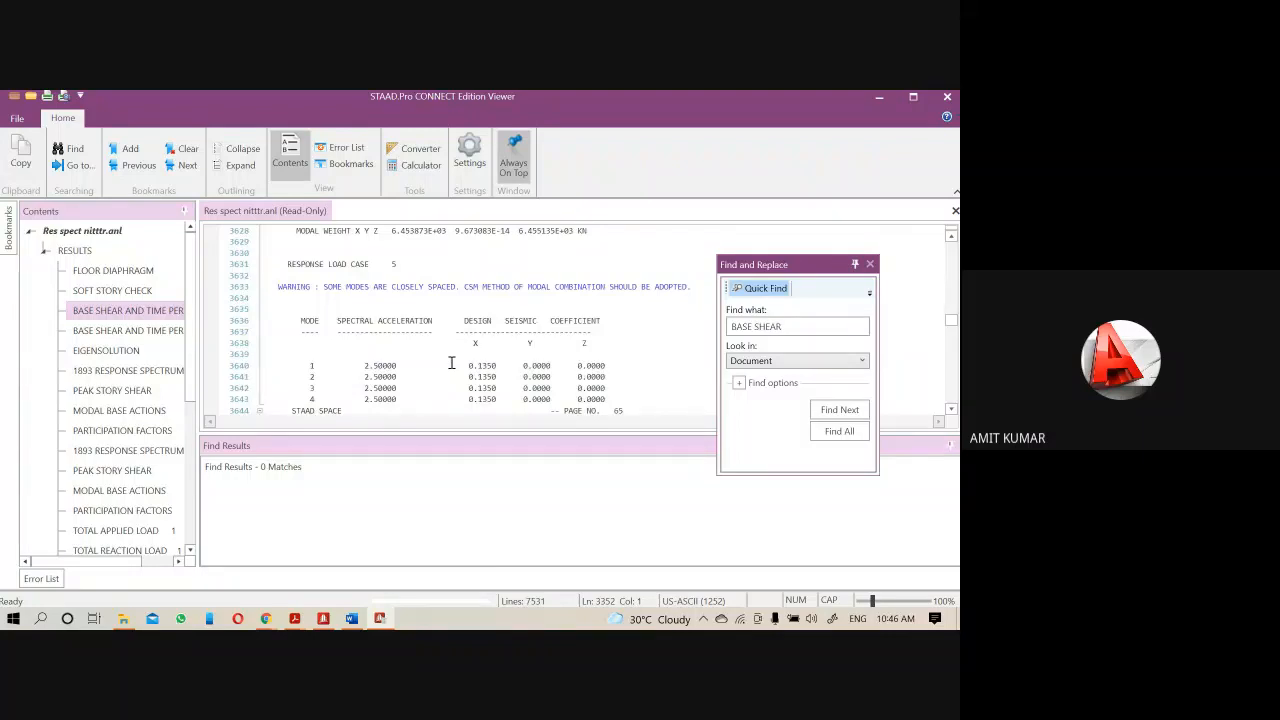
{"action": "scroll", "coordinate": [451, 364], "scroll_direction": "down", "scroll_amount": 14}
{"action": "scroll", "coordinate": [451, 364], "scroll_direction": "down", "scroll_amount": 17}
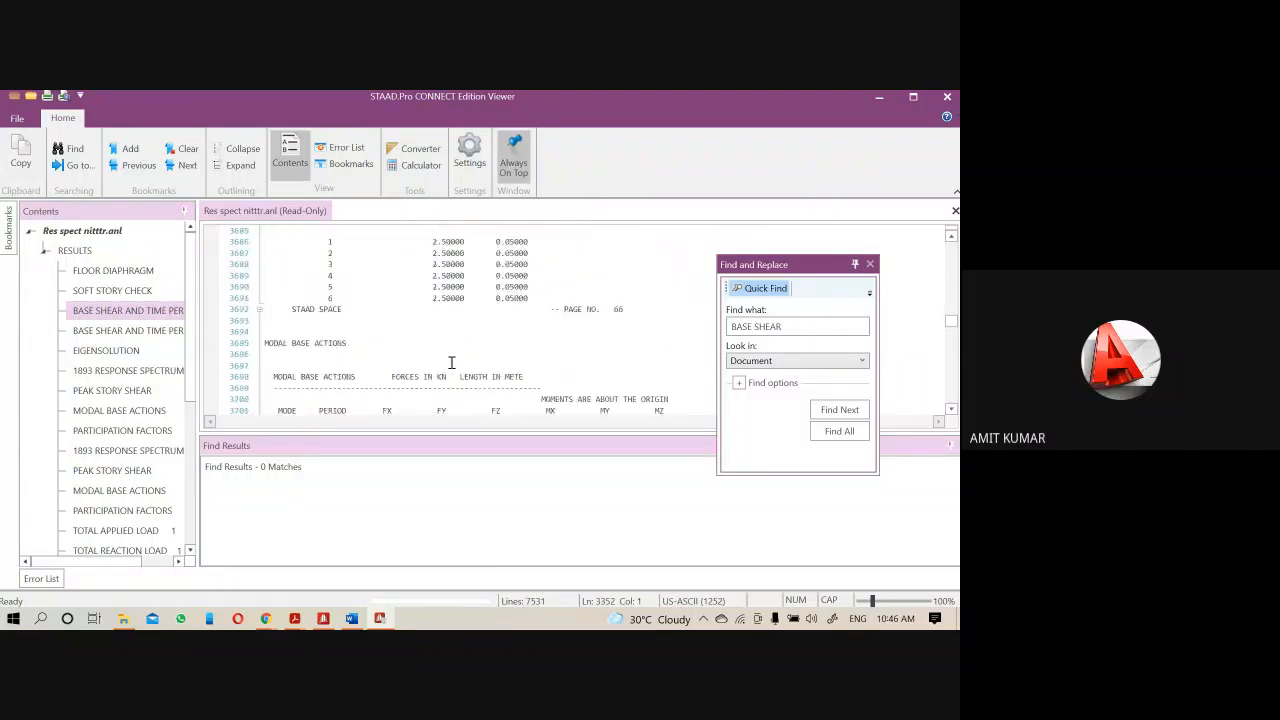
{"action": "scroll", "coordinate": [451, 364], "scroll_direction": "down", "scroll_amount": 4}
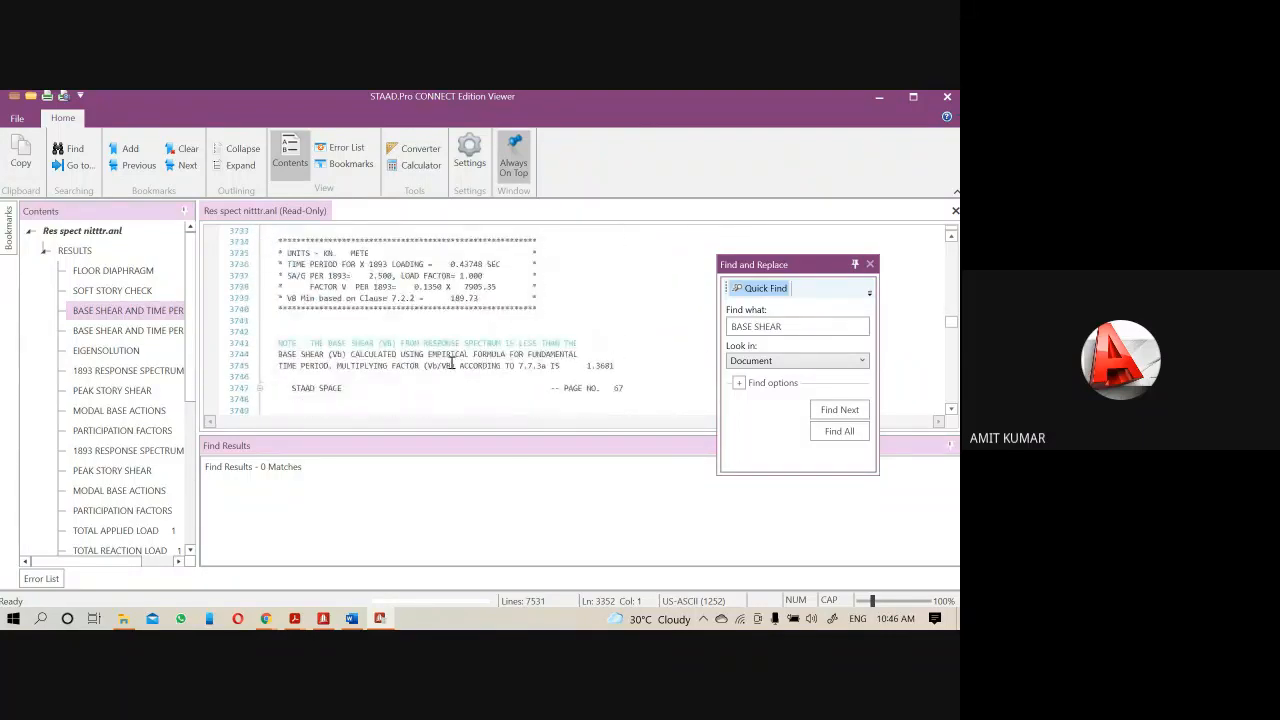
{"action": "scroll", "coordinate": [451, 364], "scroll_direction": "down", "scroll_amount": 2}
{"action": "scroll", "coordinate": [342, 342], "scroll_direction": "up", "scroll_amount": 1}
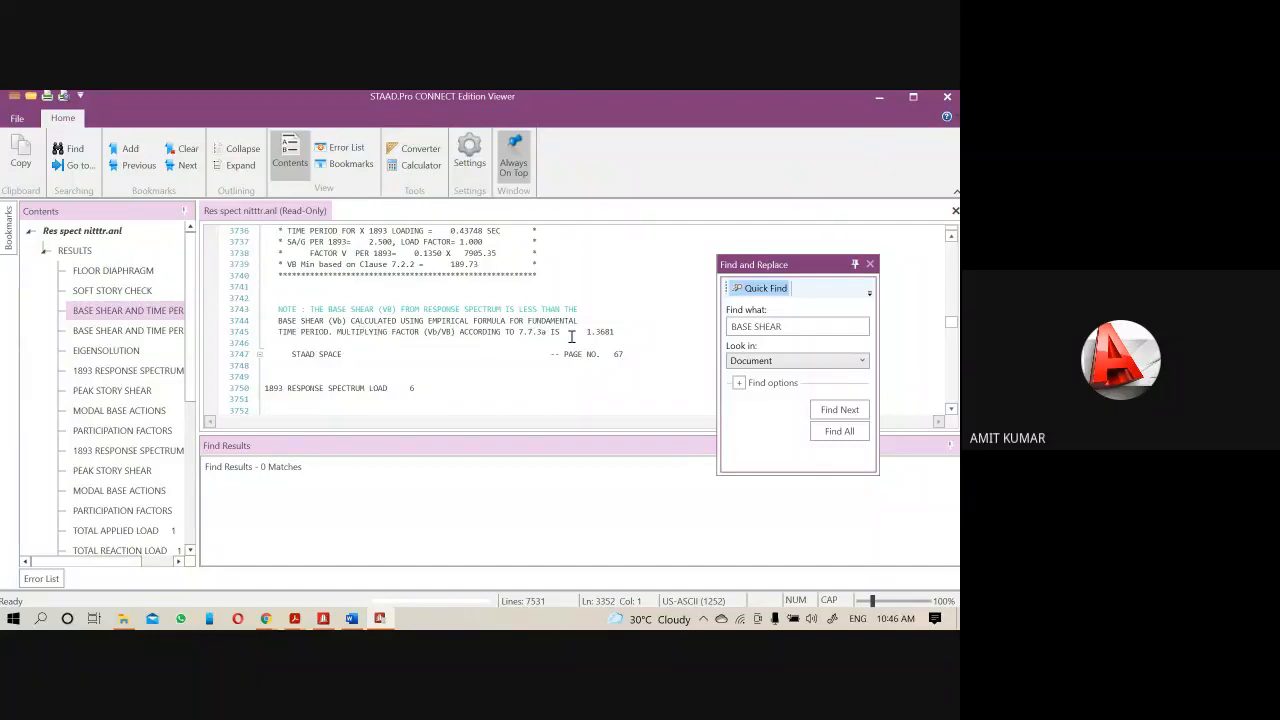
Copy the multiplying factor (Vb/VB) value from the base shear note for response spectrum load 5
{"action": "left_click_drag", "start_coordinate": [586, 332], "coordinate": [624, 332]}
{"action": "right_click", "coordinate": [606, 334]}
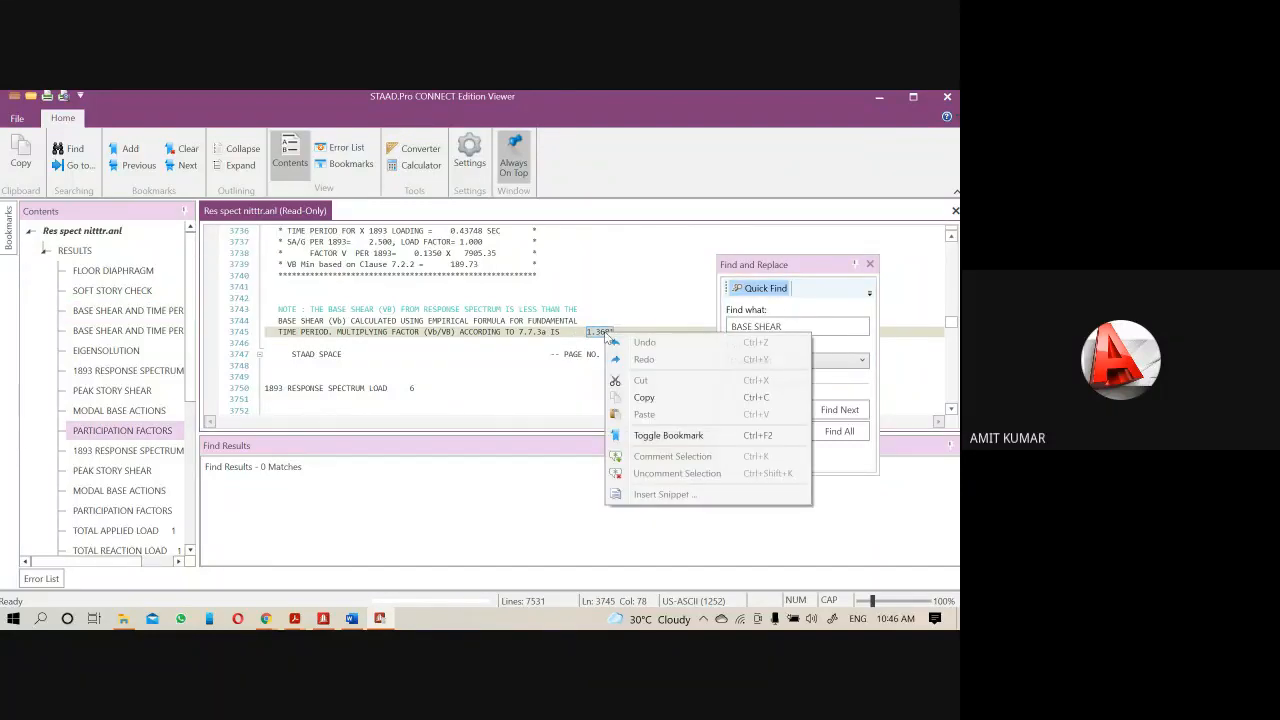
{"action": "left_click", "coordinate": [645, 398]}
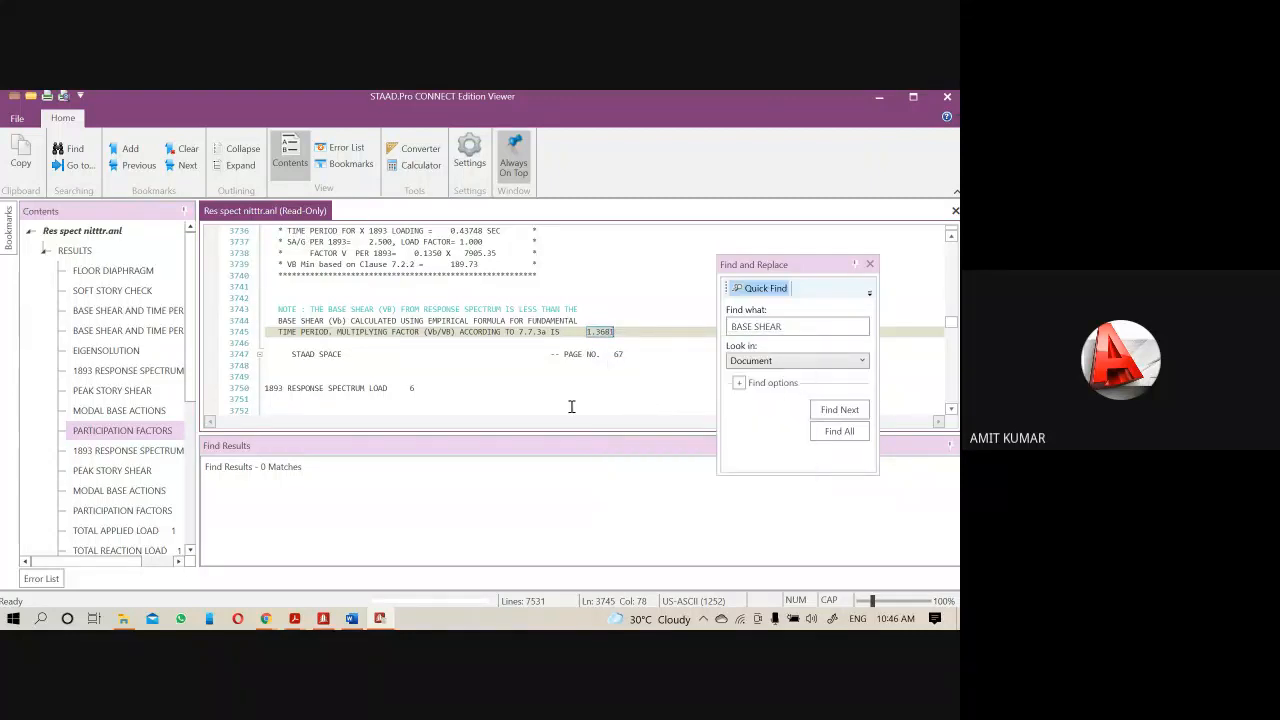
Switch to the Word document and review how the .054 direction factor is multiplied by the multiplying factor
{"action": "left_click", "coordinate": [352, 618]}
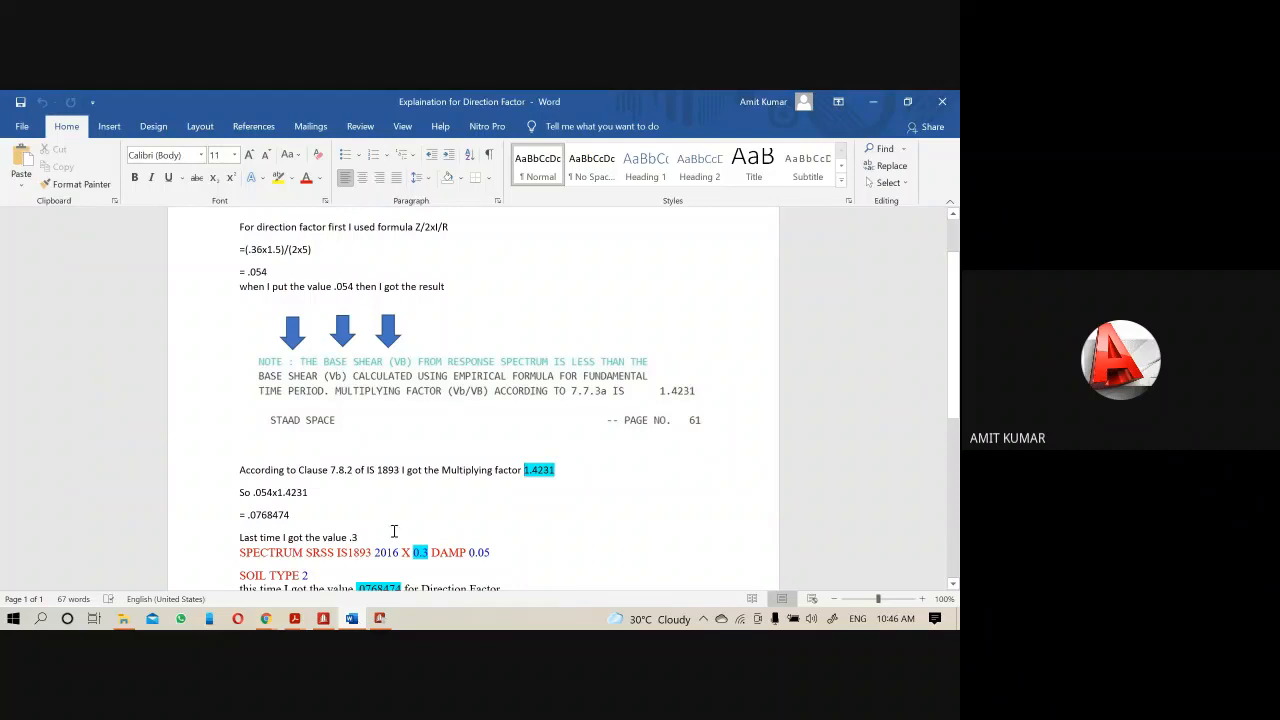
{"action": "scroll", "coordinate": [394, 531], "scroll_direction": "down", "scroll_amount": 2}
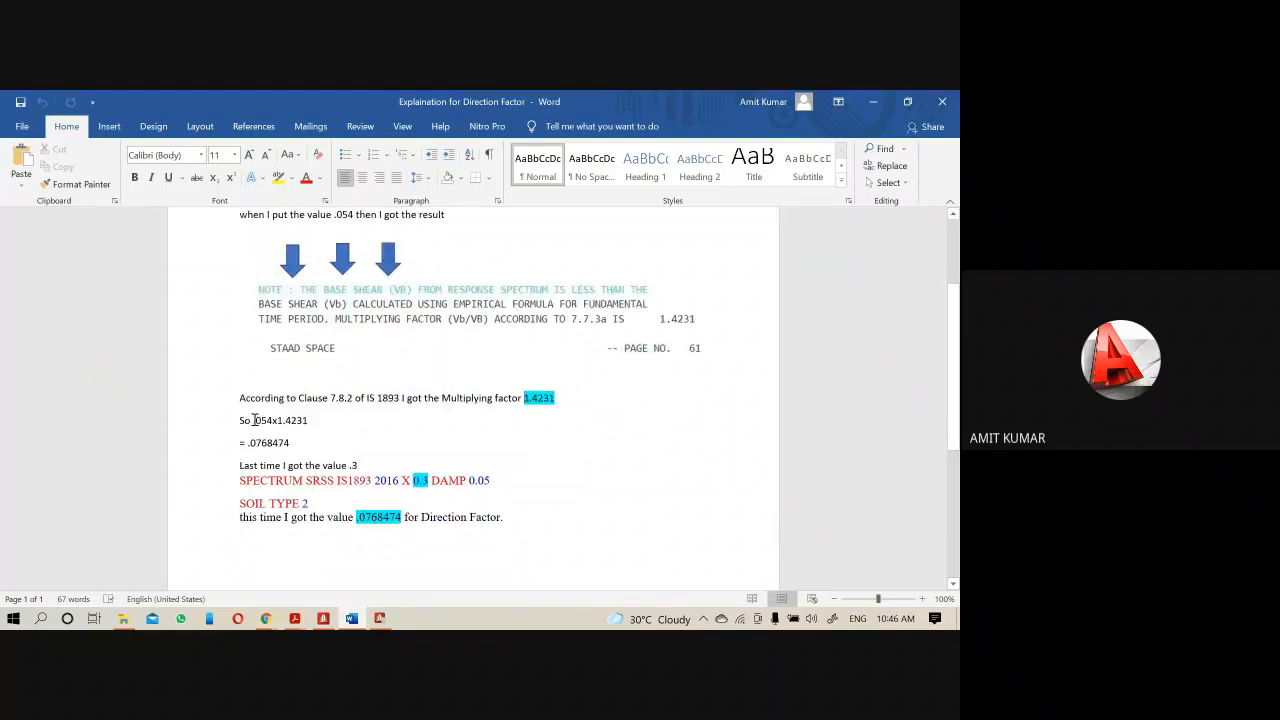
{"action": "left_click_drag", "start_coordinate": [254, 420], "coordinate": [266, 420]}
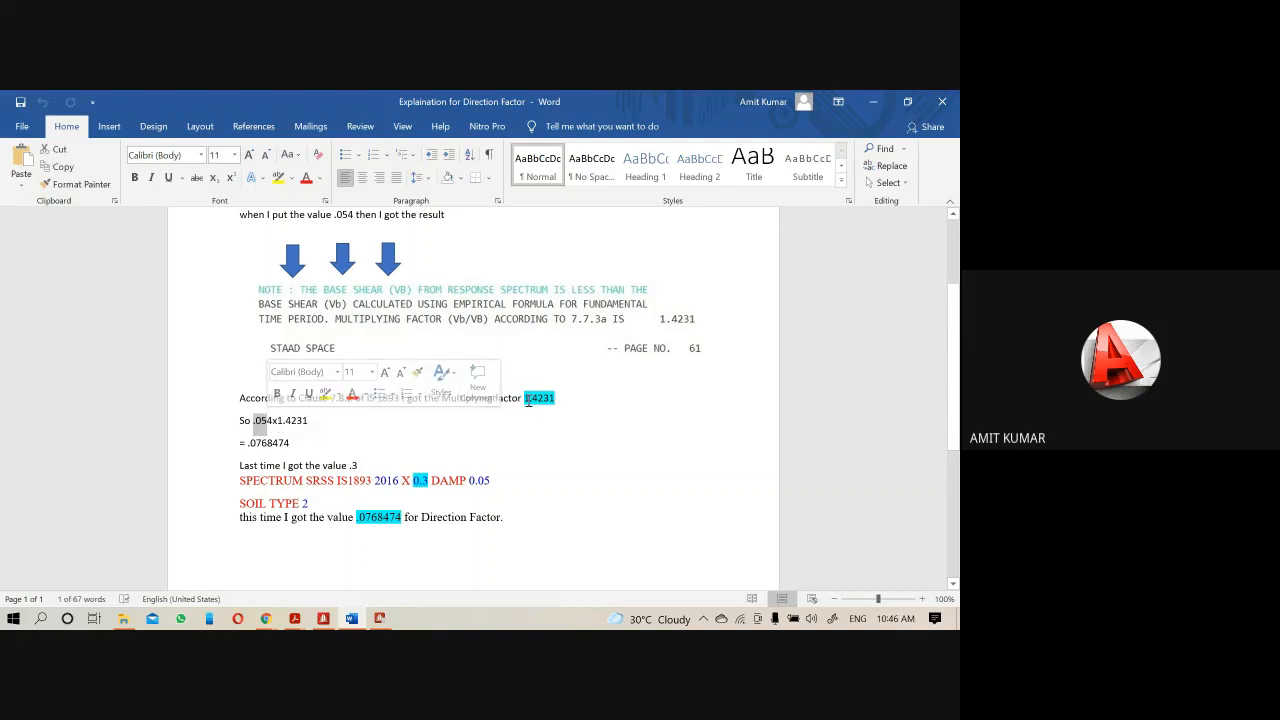
Close the STAAD output viewer and switch to the STAAD.Pro model window
{"action": "left_click", "coordinate": [380, 618]}
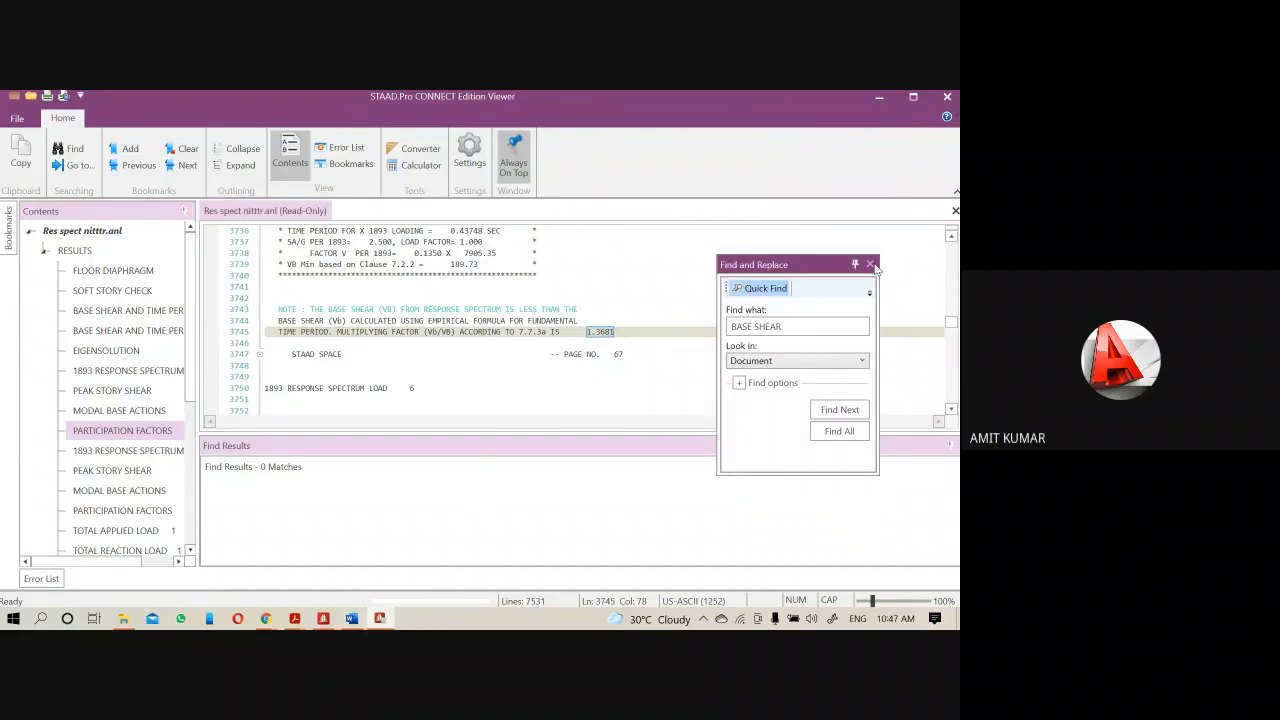
{"action": "left_click", "coordinate": [947, 97]}
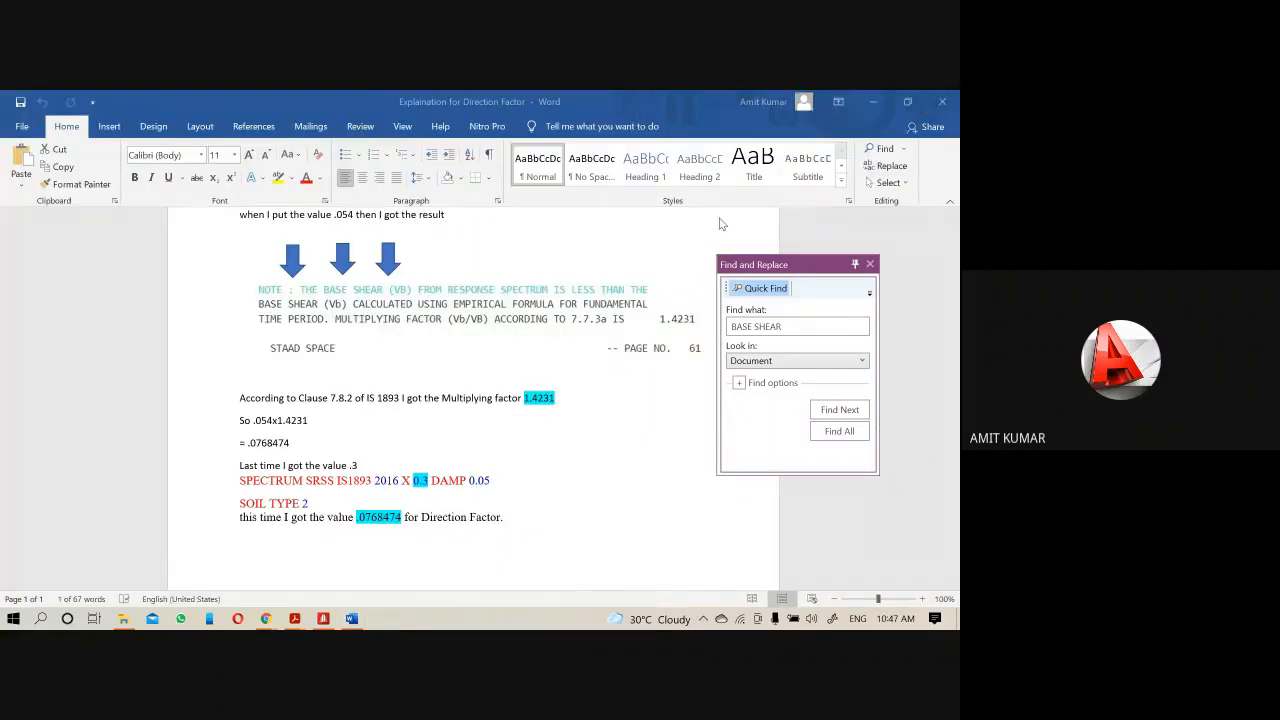
{"action": "left_click", "coordinate": [326, 618]}
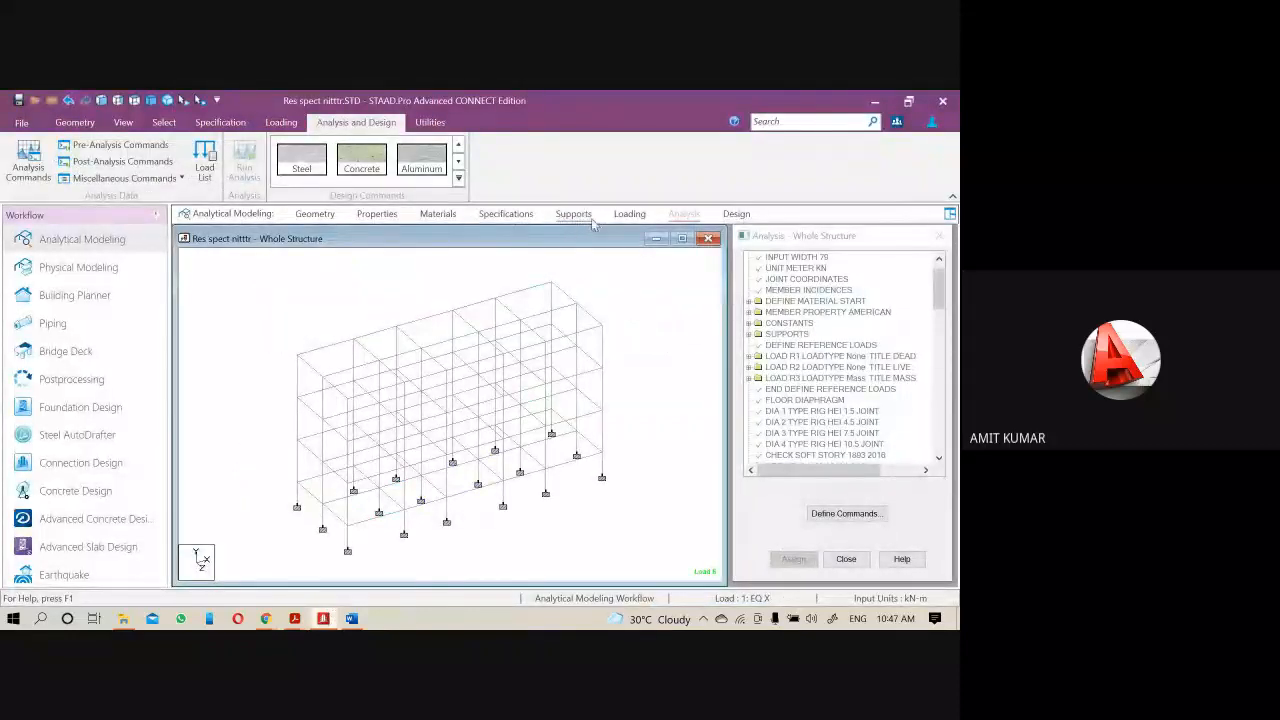
Open the response spectrum definition of load case 5 RES SPEC X, check its X direction factor and close it unchanged
{"action": "left_click", "coordinate": [622, 215]}
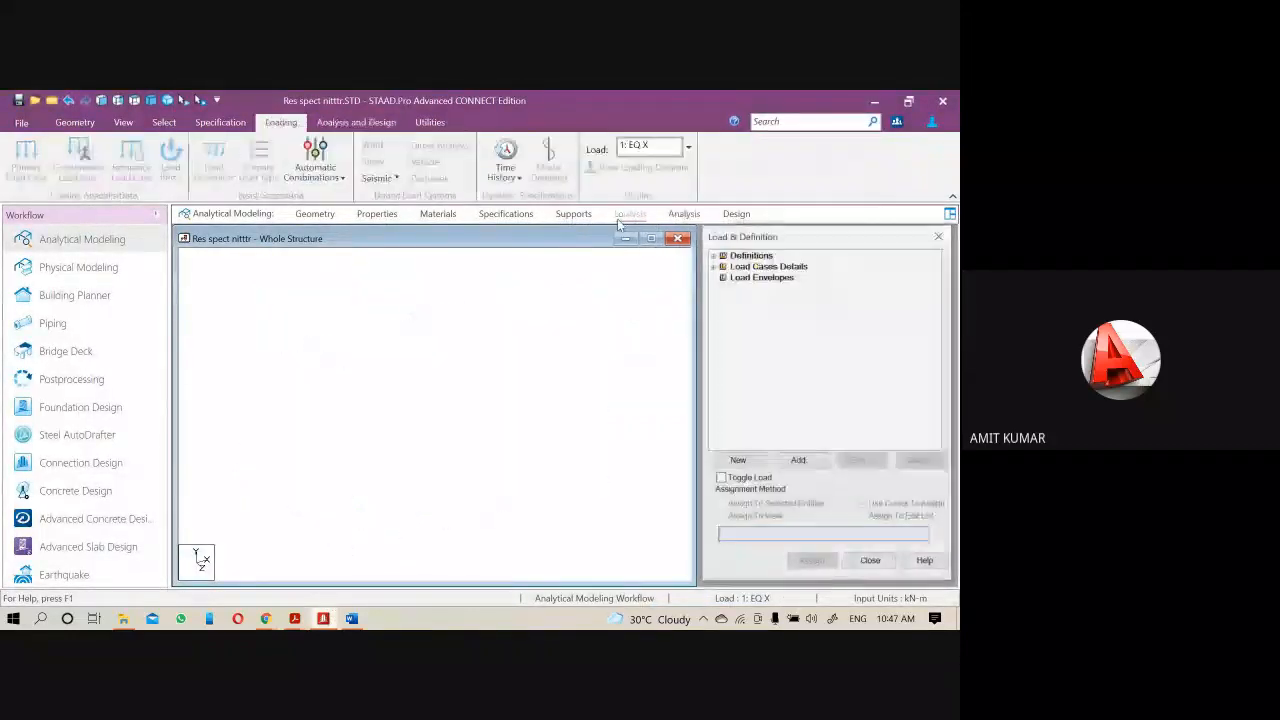
{"action": "left_click", "coordinate": [713, 266]}
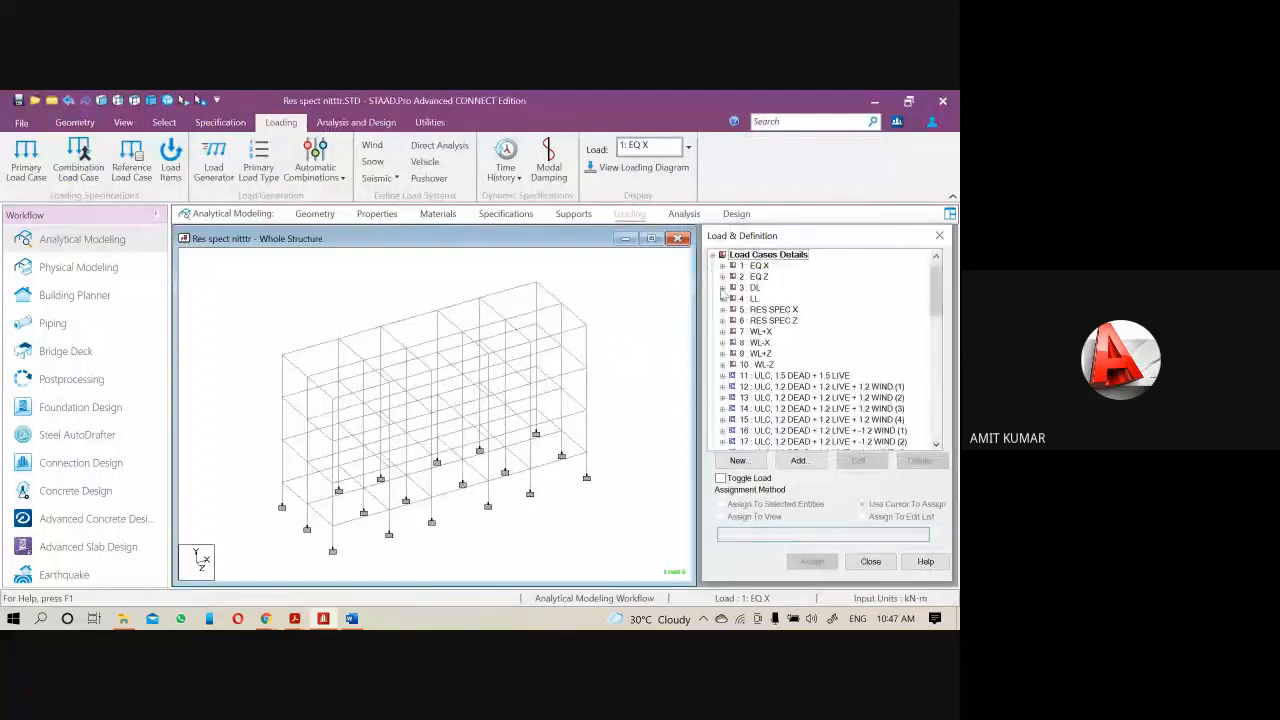
{"action": "left_click", "coordinate": [722, 309]}
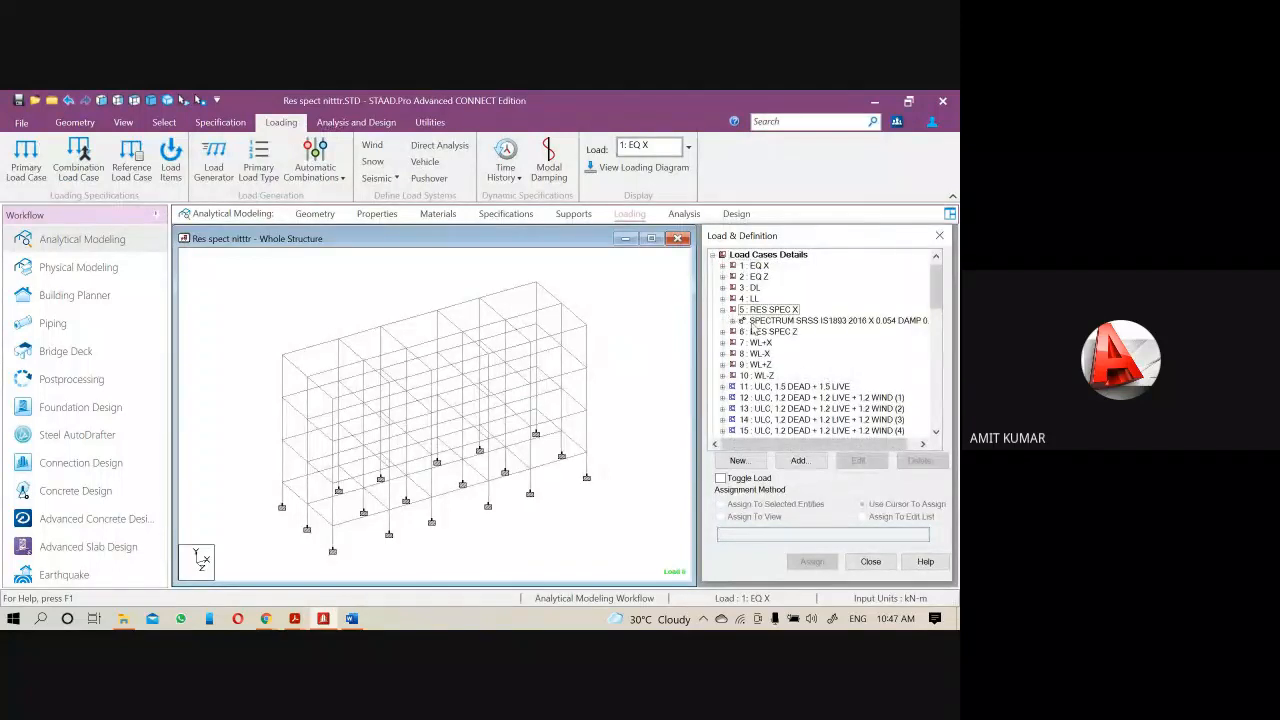
{"action": "double_click", "coordinate": [740, 321]}
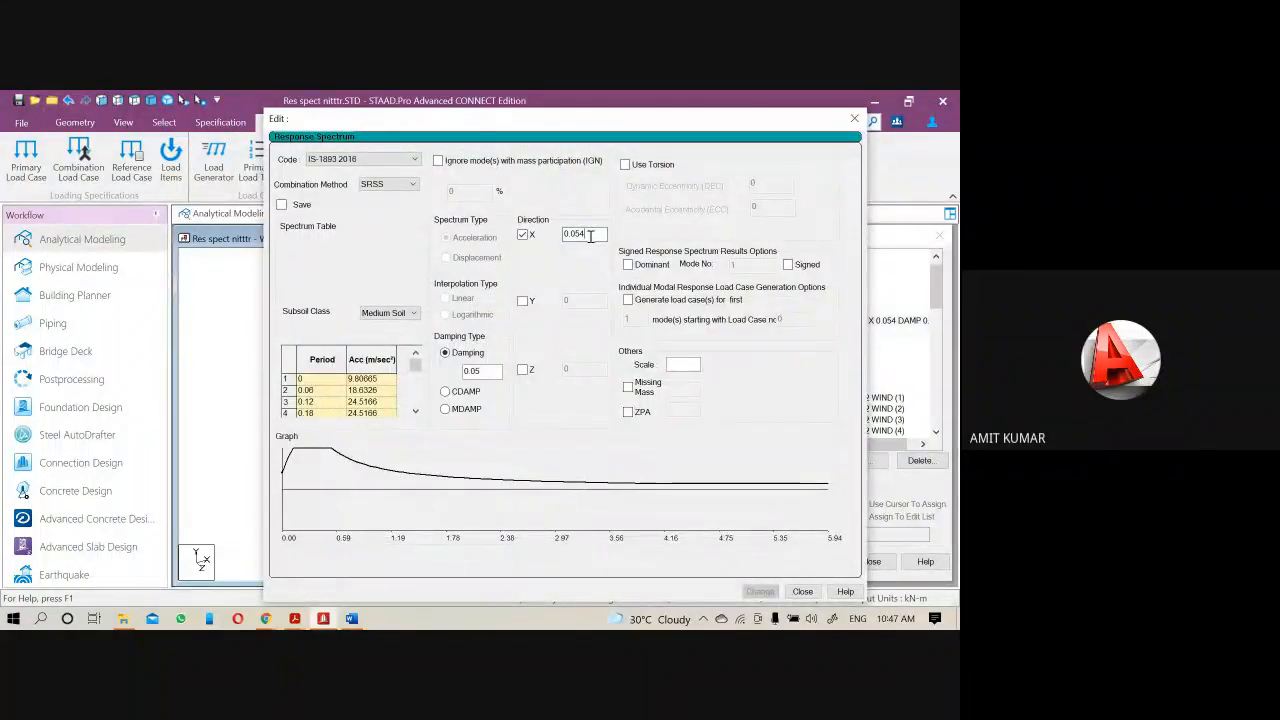
{"action": "left_click", "coordinate": [591, 237]}
{"action": "left_click", "coordinate": [855, 122]}
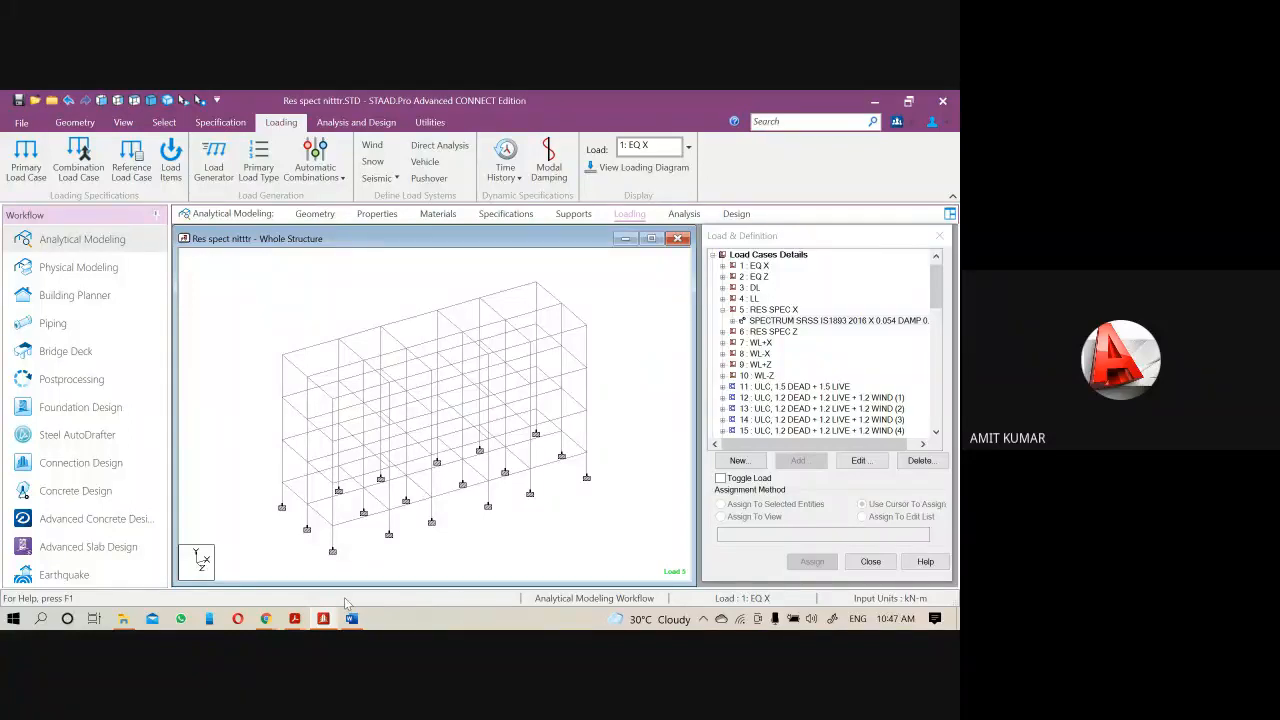
Switch to the Google Meet call in Chrome to view the in-call messages
{"action": "mouse_move", "coordinate": [266, 618]}
{"action": "left_click", "coordinate": [203, 530]}
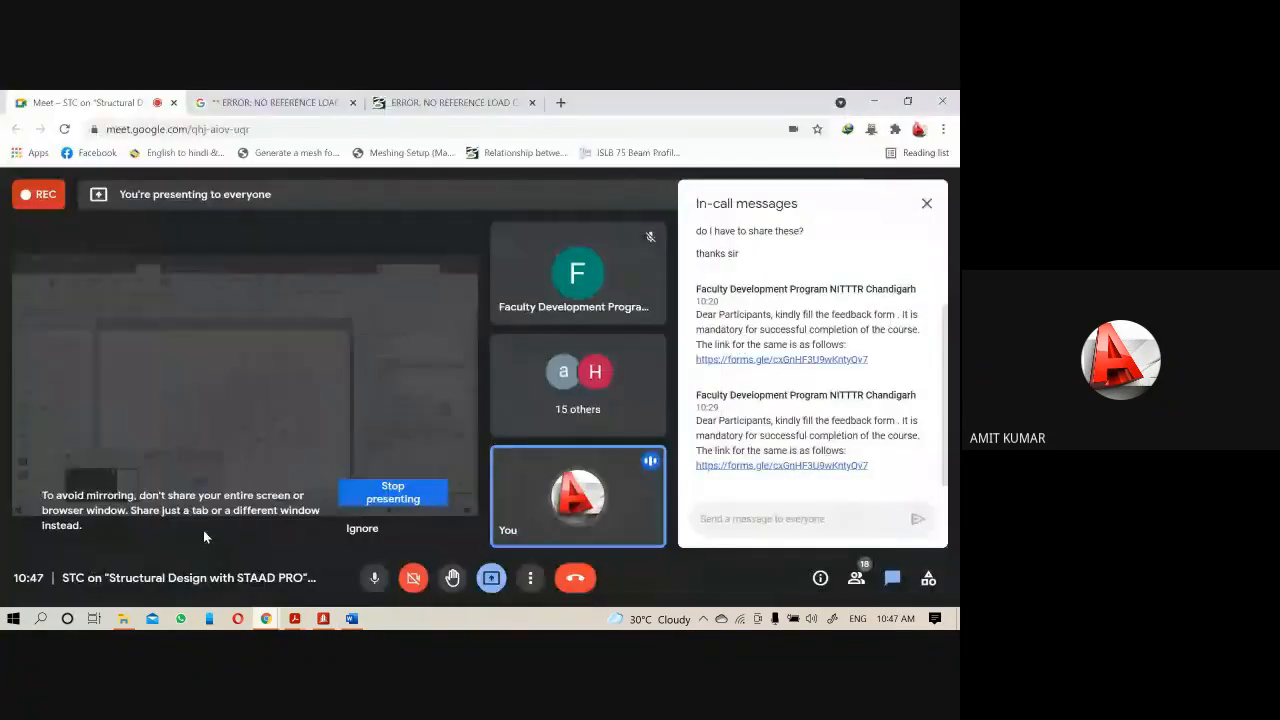